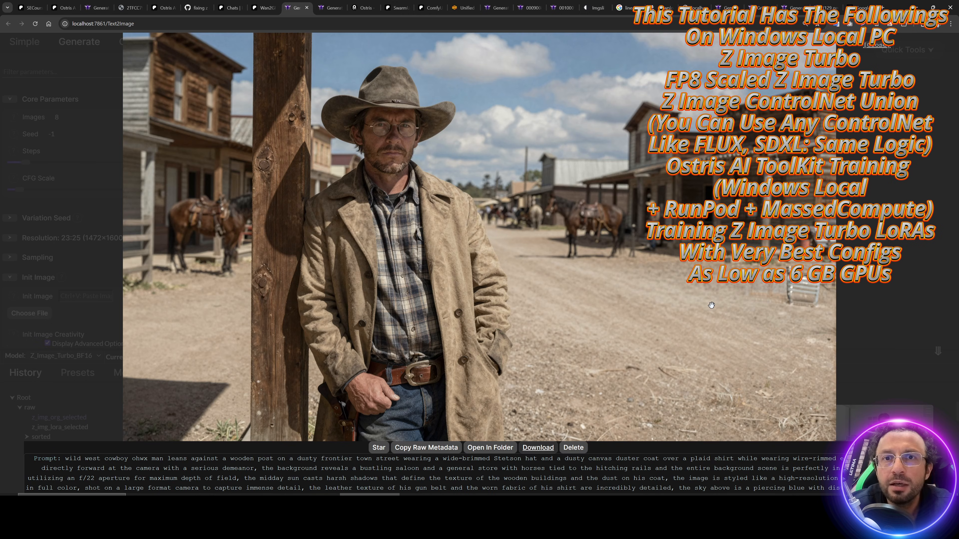
Step: Step through the ohwx man portraits full screen, briefly returning to the marine-iguana image
{"action": "key", "text": "Right"}
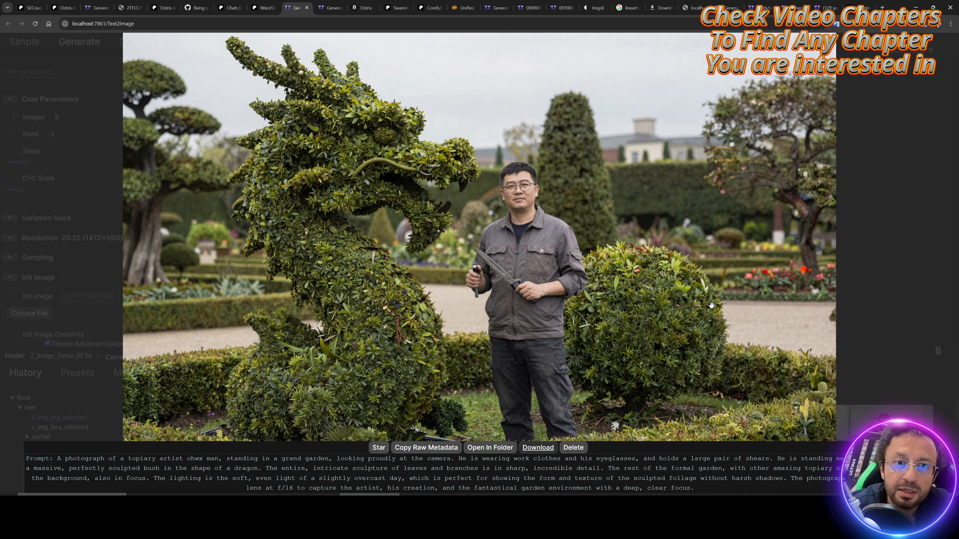
{"action": "key", "text": "Right"}
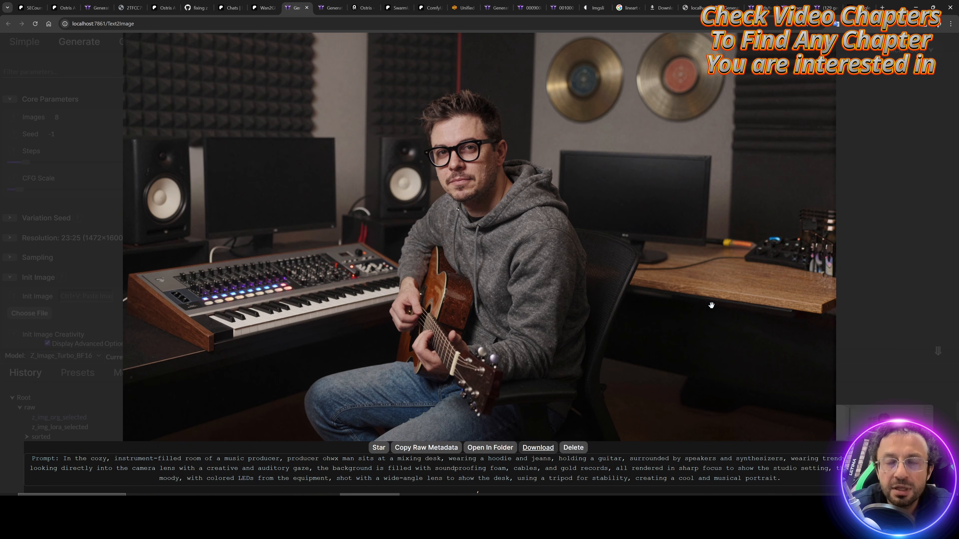
{"action": "key", "text": "Right"}
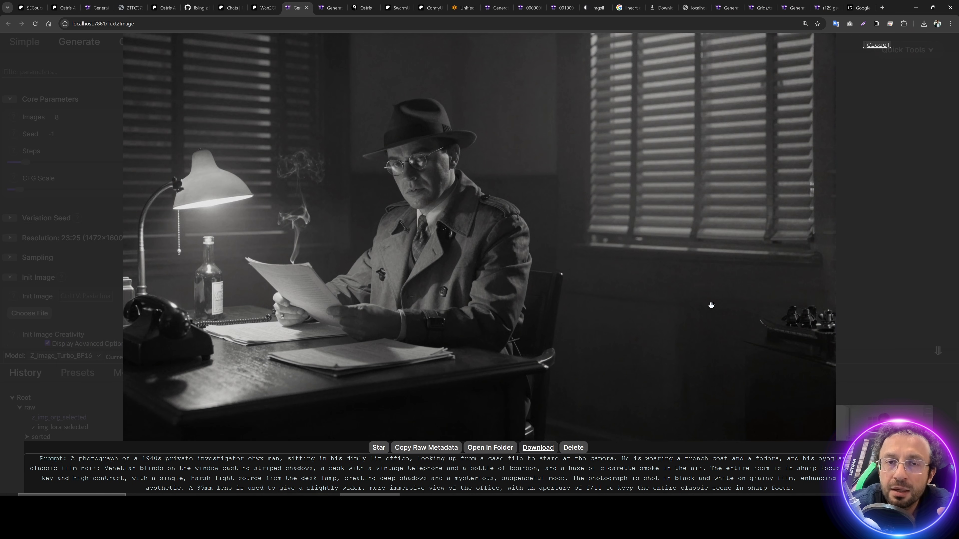
{"action": "key", "text": "Right"}
{"action": "key", "text": "Right"}
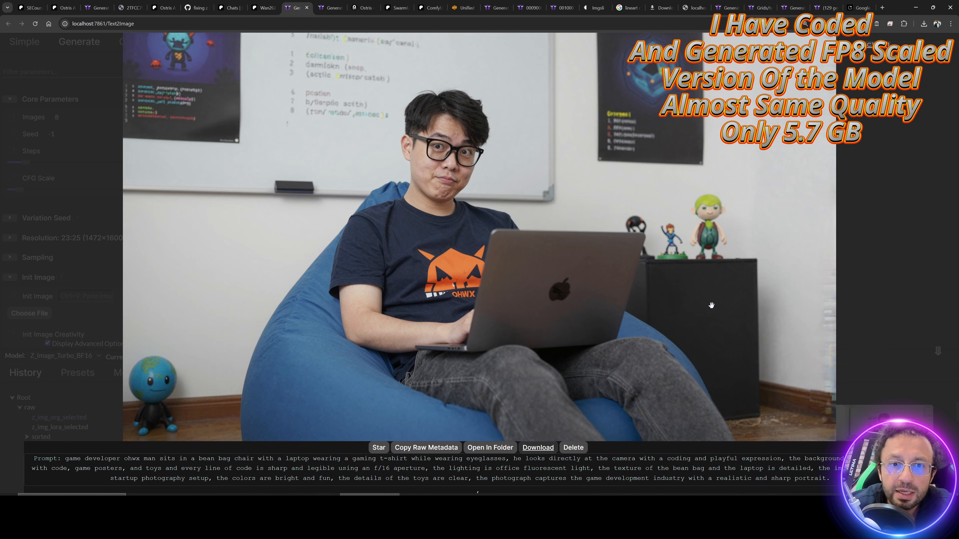
{"action": "key", "text": "Right"}
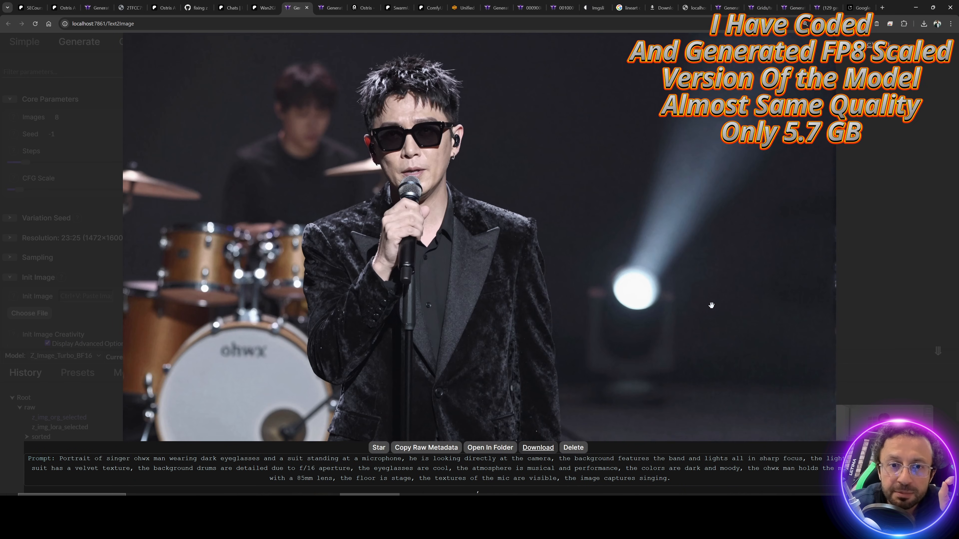
{"action": "key", "text": "Right"}
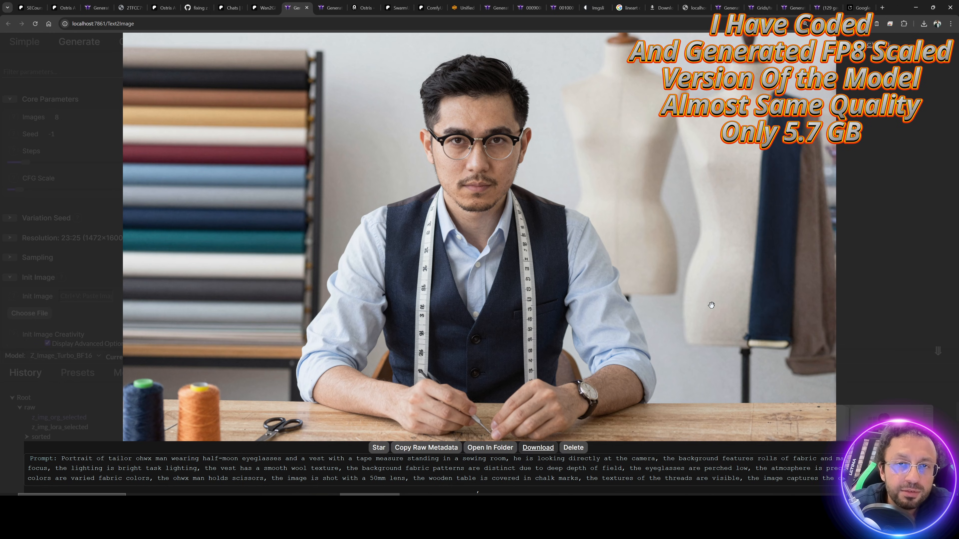
{"action": "key", "text": "Right"}
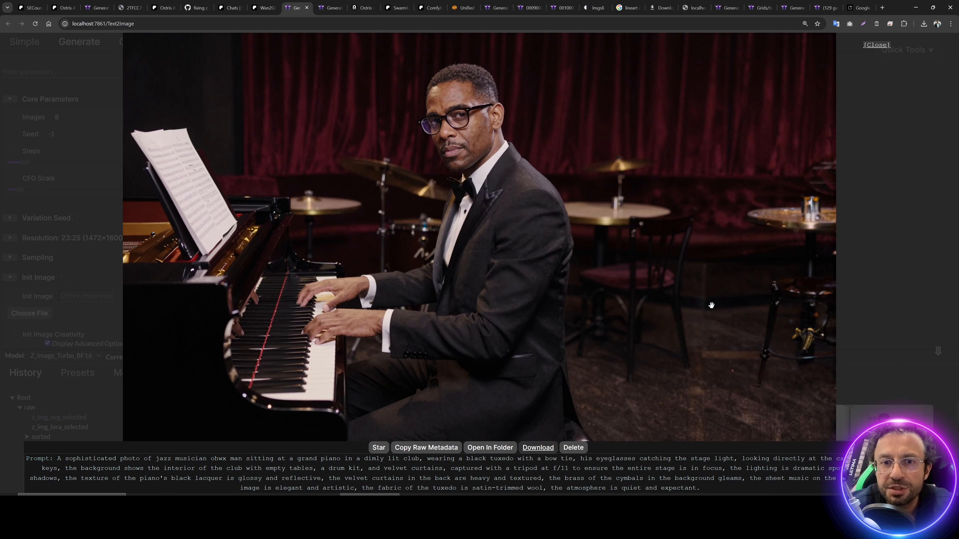
{"action": "key", "text": "Right"}
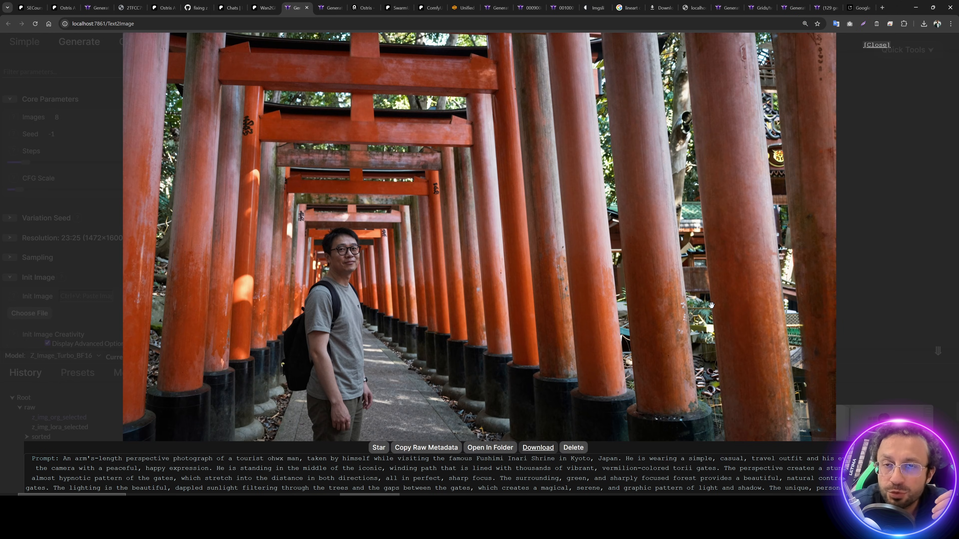
{"action": "key", "text": "Right"}
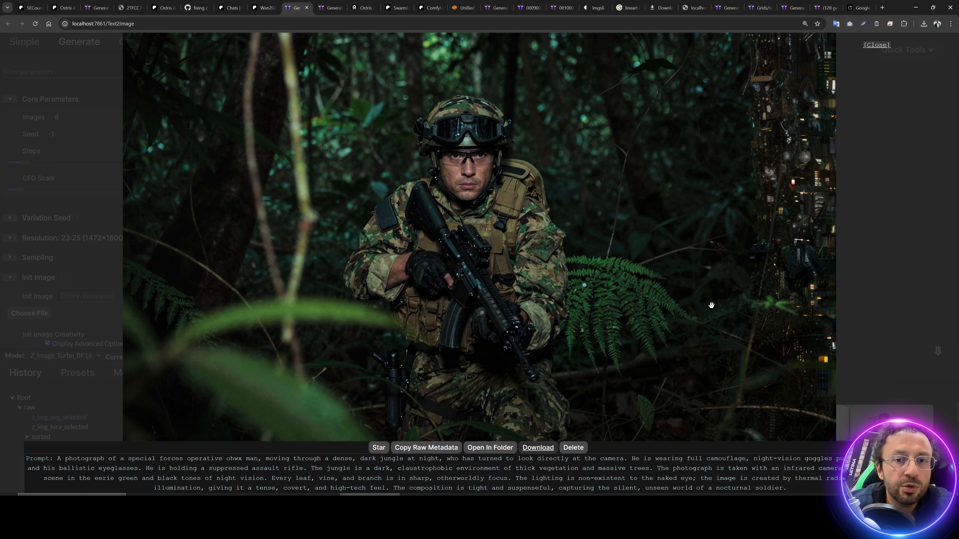
{"action": "key", "text": "Right"}
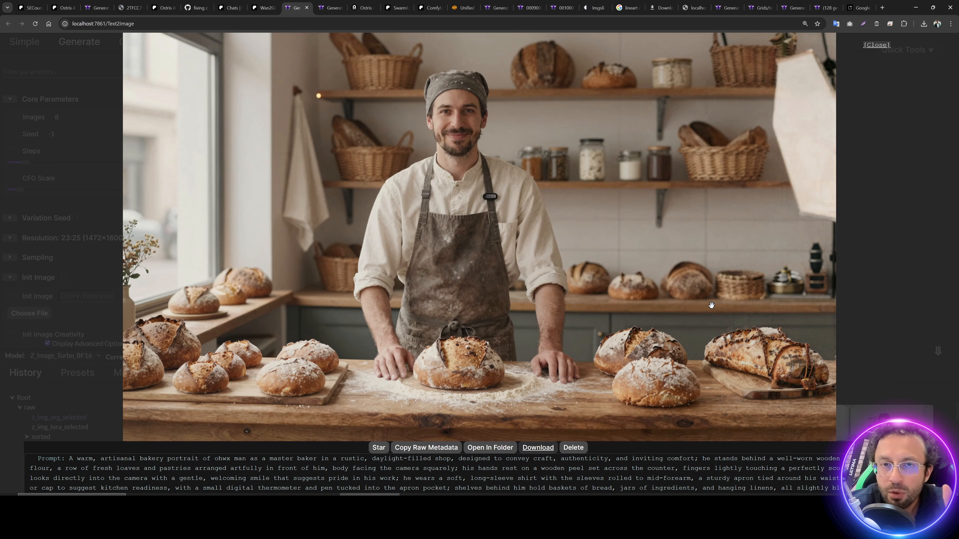
{"action": "key", "text": "Right"}
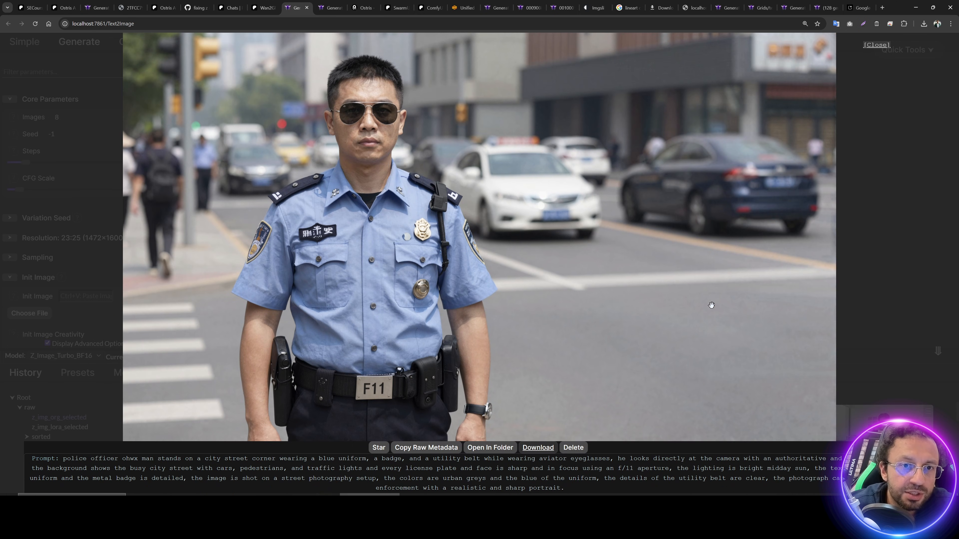
{"action": "key", "text": "Right"}
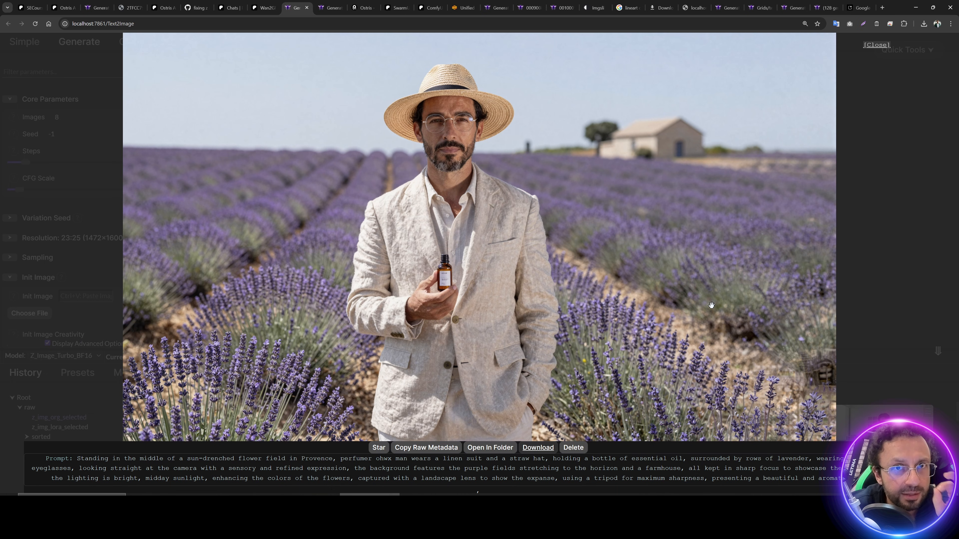
{"action": "key", "text": "Right"}
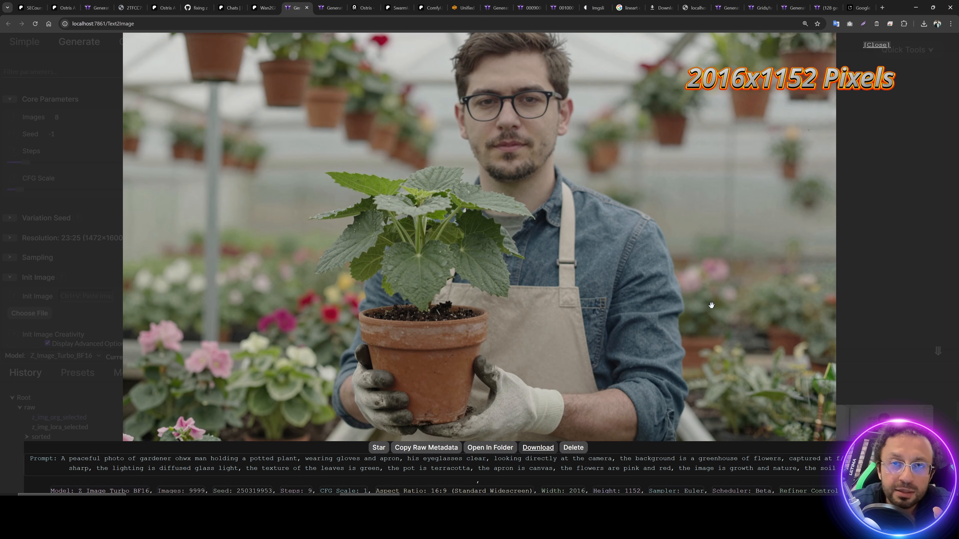
{"action": "key", "text": "Right"}
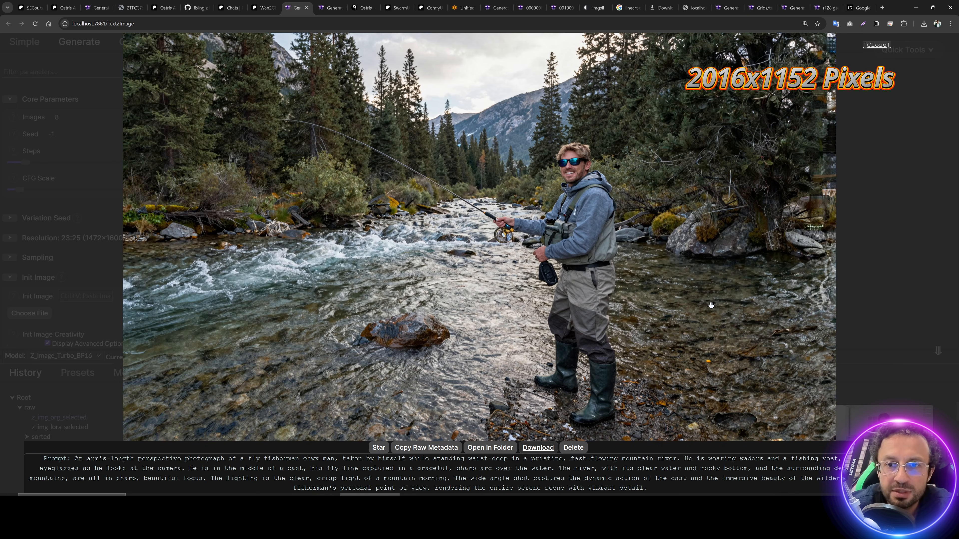
{"action": "key", "text": "Right"}
{"action": "key", "text": "Right"}
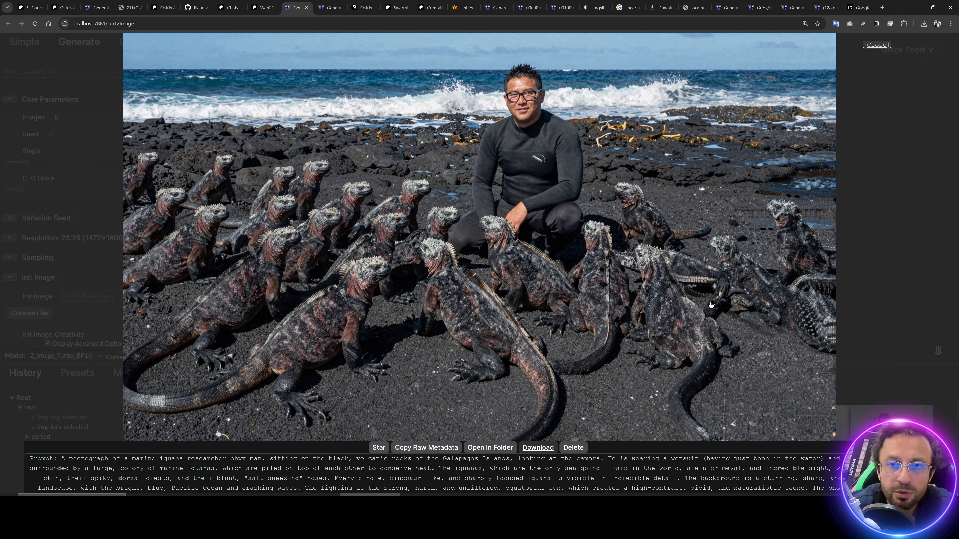
{"action": "key", "text": "Right"}
{"action": "key", "text": "Left"}
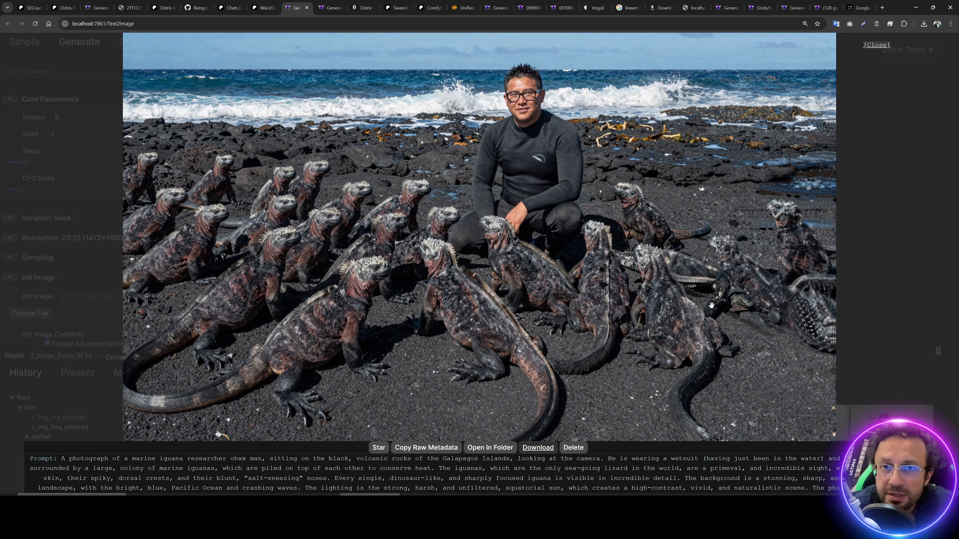
{"action": "key", "text": "Right"}
{"action": "key", "text": "Right"}
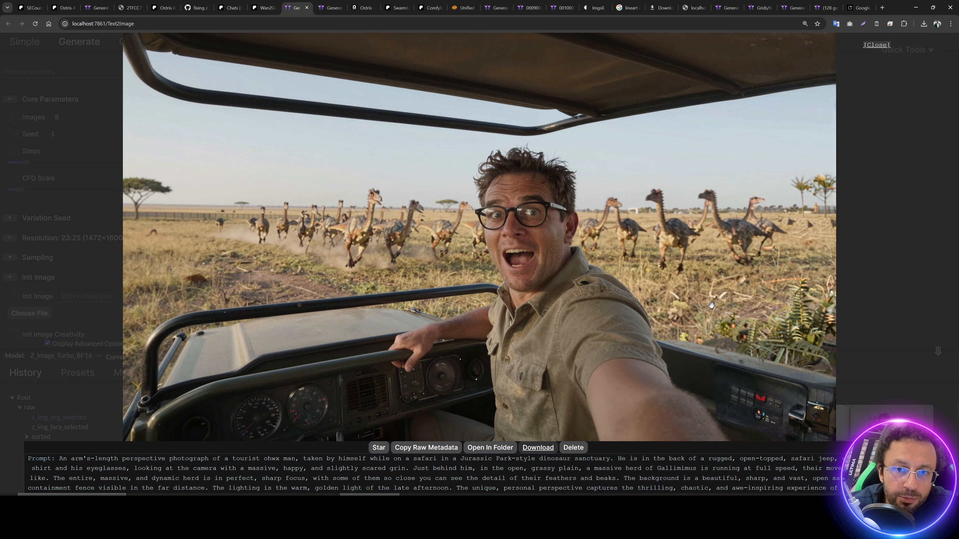
{"action": "key", "text": "Right"}
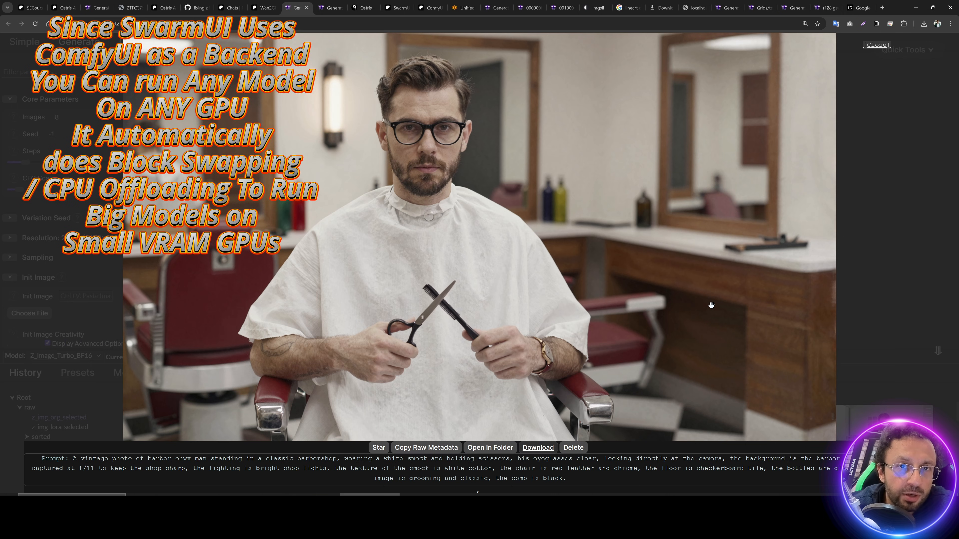
{"action": "key", "text": "Right"}
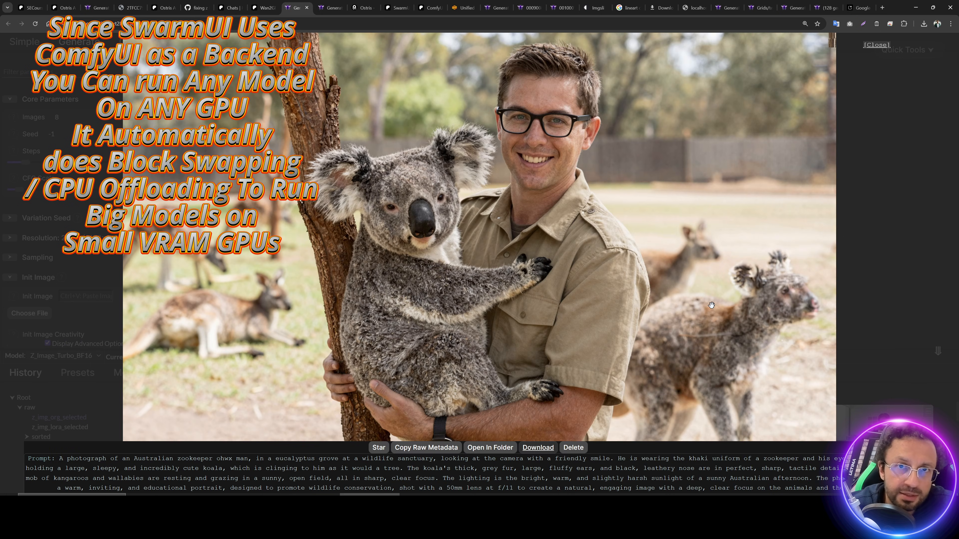
{"action": "key", "text": "Right"}
{"action": "key", "text": "Right"}
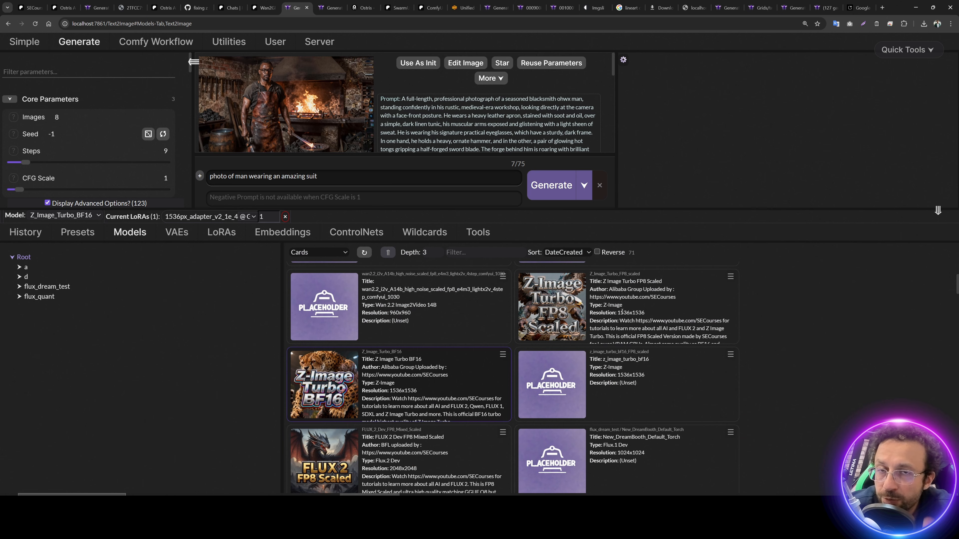
Step: Widen the parameters panel to reveal ControlNet settings and view the suited-man result full size
{"action": "scroll", "coordinate": [634, 342], "scroll_direction": "up", "scroll_amount": 1}
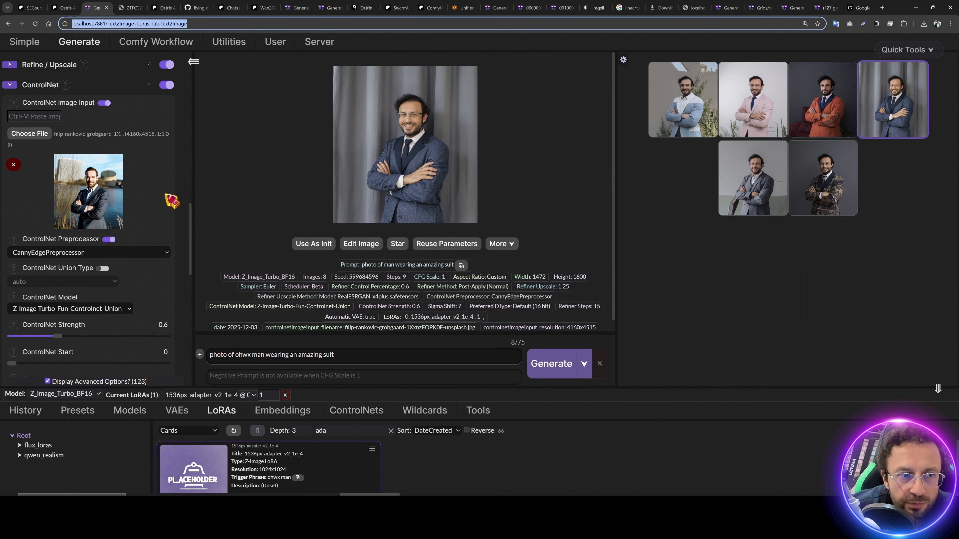
{"action": "left_click_drag", "start_coordinate": [193, 189], "coordinate": [240, 177]}
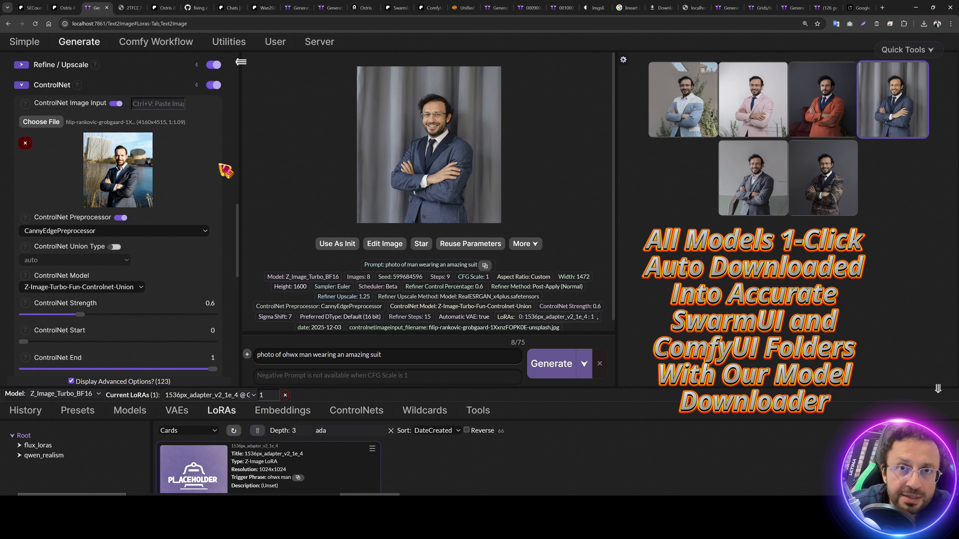
{"action": "left_click", "coordinate": [431, 149]}
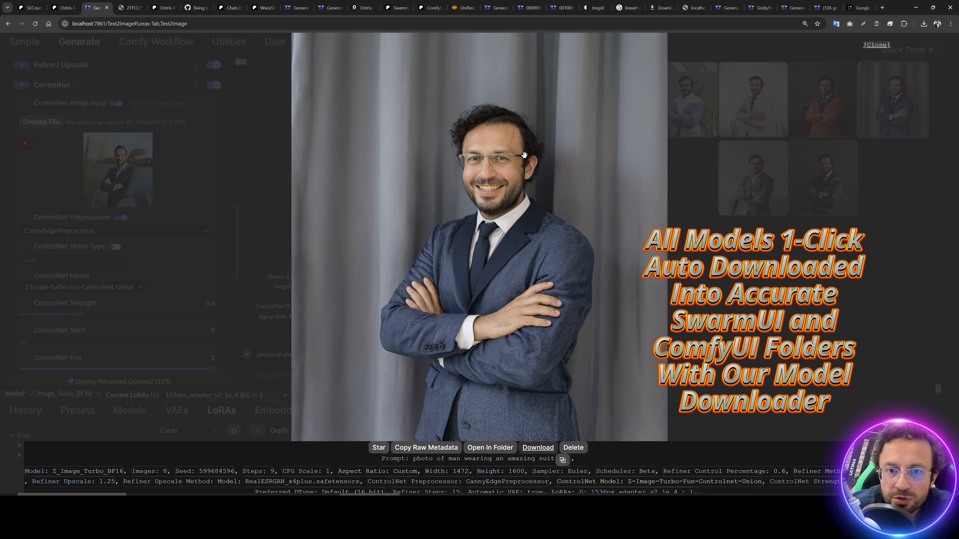
{"action": "left_click", "coordinate": [783, 284]}
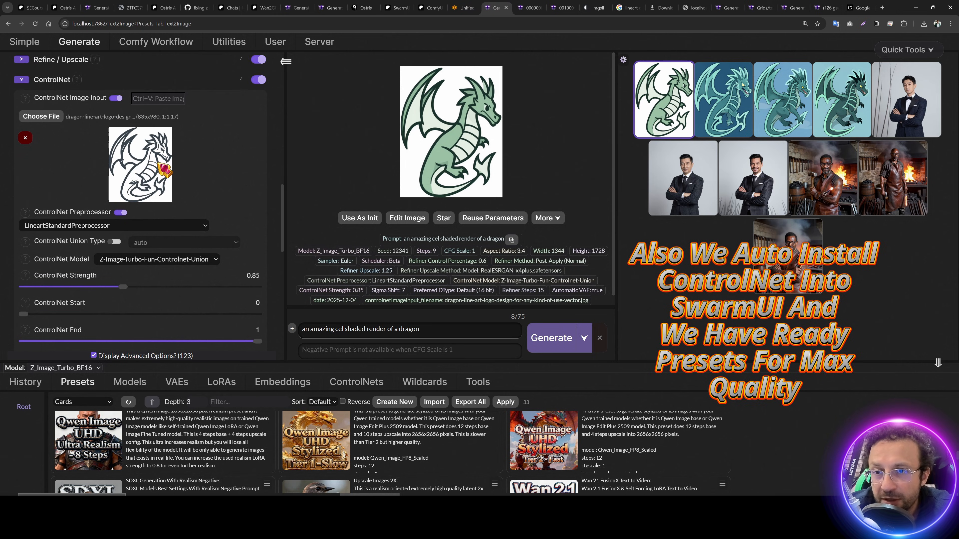
Step: Review the green cel-shaded dragon renders full size one after another
{"action": "left_click", "coordinate": [682, 101]}
{"action": "key", "text": "Right"}
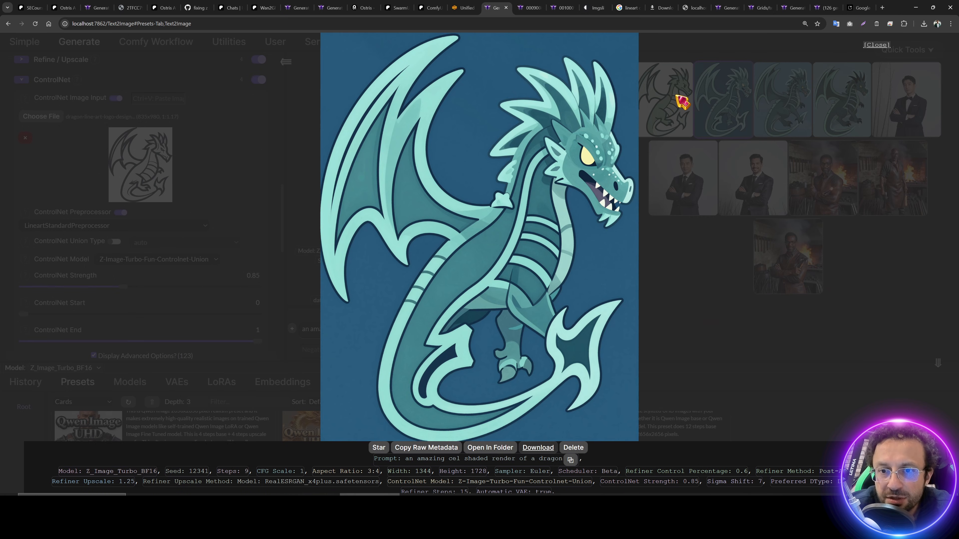
{"action": "key", "text": "Right"}
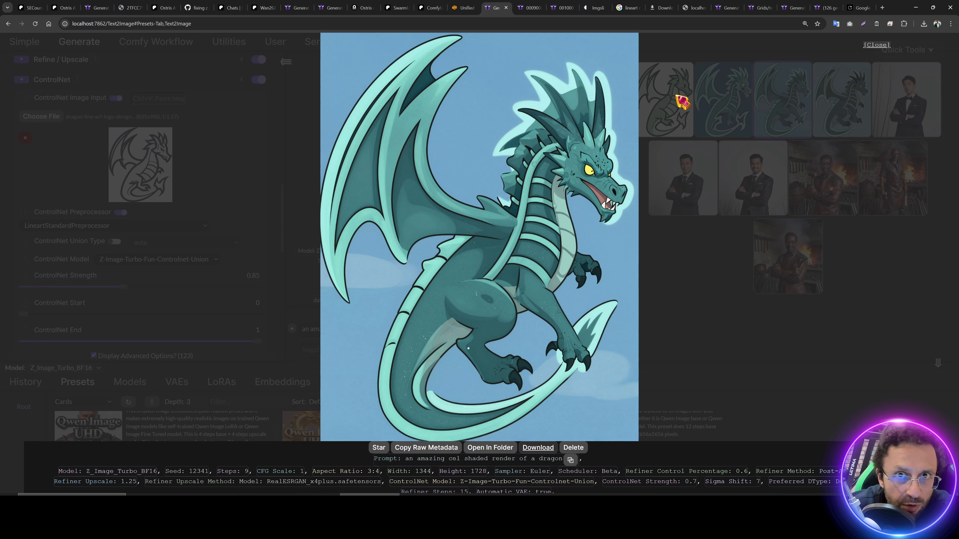
{"action": "key", "text": "Right"}
{"action": "left_click", "coordinate": [681, 101]}
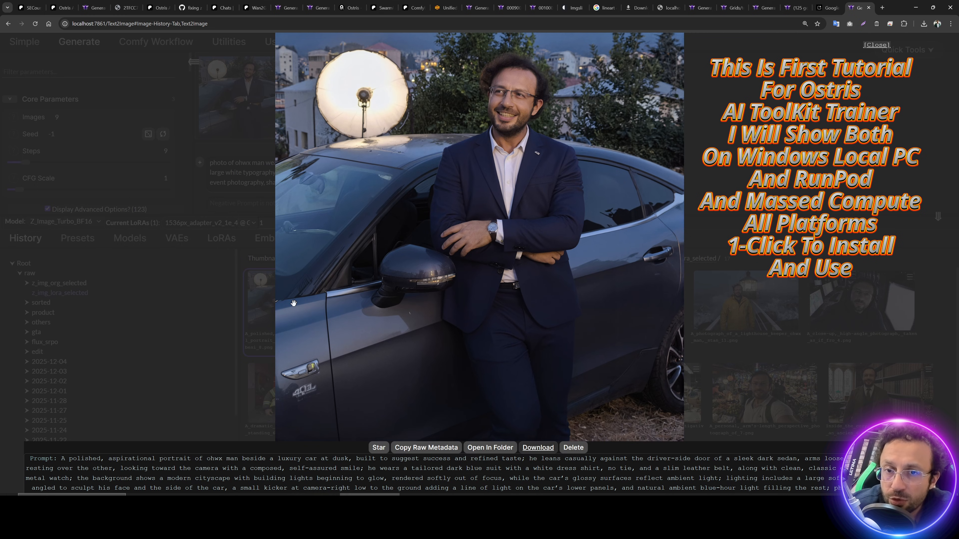
Step: Browse the saved portraits, going back to the lighthouse portrait
{"action": "key", "text": "Right"}
{"action": "key", "text": "Right"}
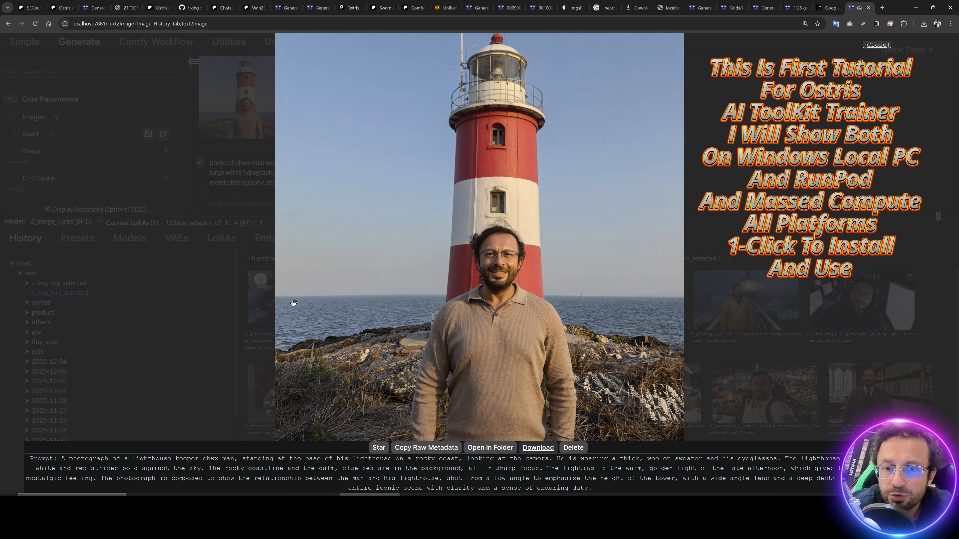
{"action": "key", "text": "Right"}
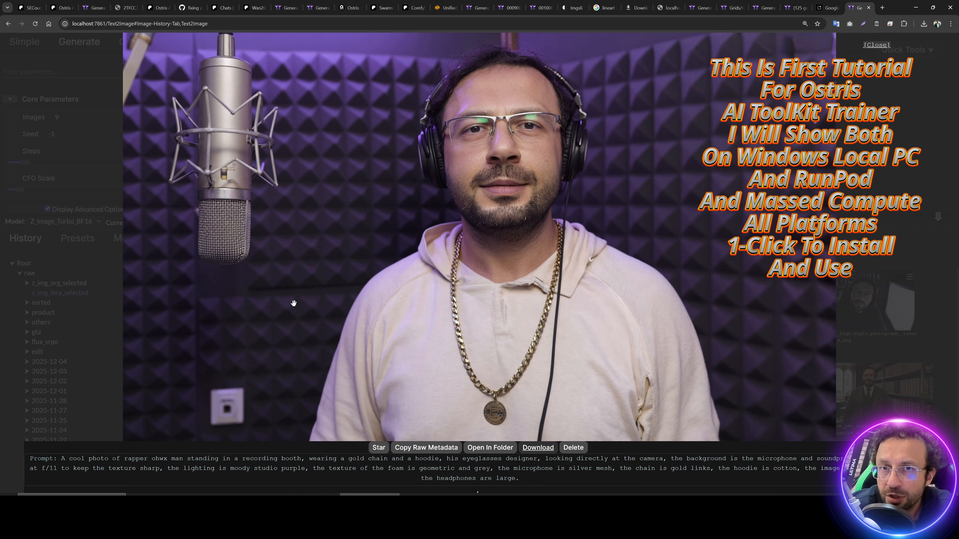
{"action": "key", "text": "Right"}
{"action": "key", "text": "Left"}
{"action": "key", "text": "Left"}
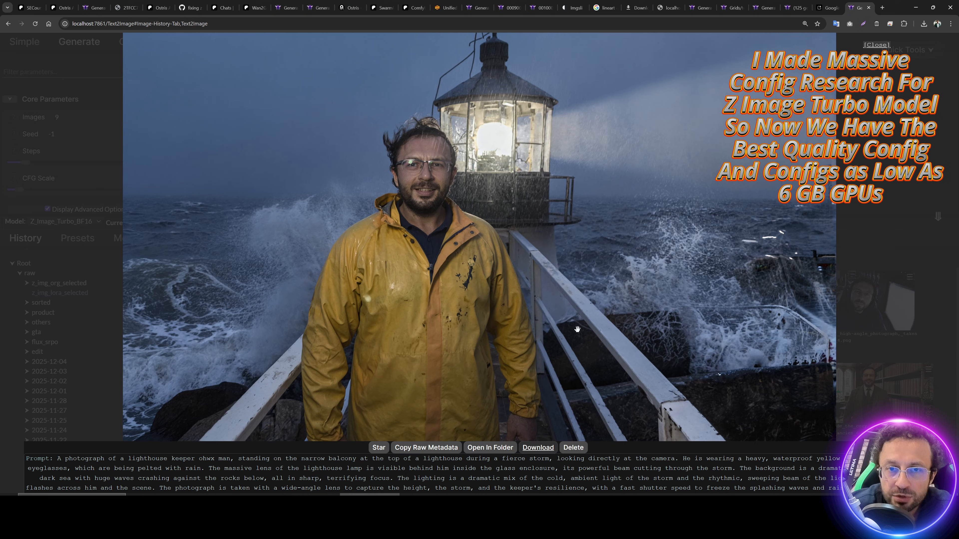
Step: Step through the firefighter, tailor, glassblower and professor portraits to the mathematician with a compass
{"action": "key", "text": "Right"}
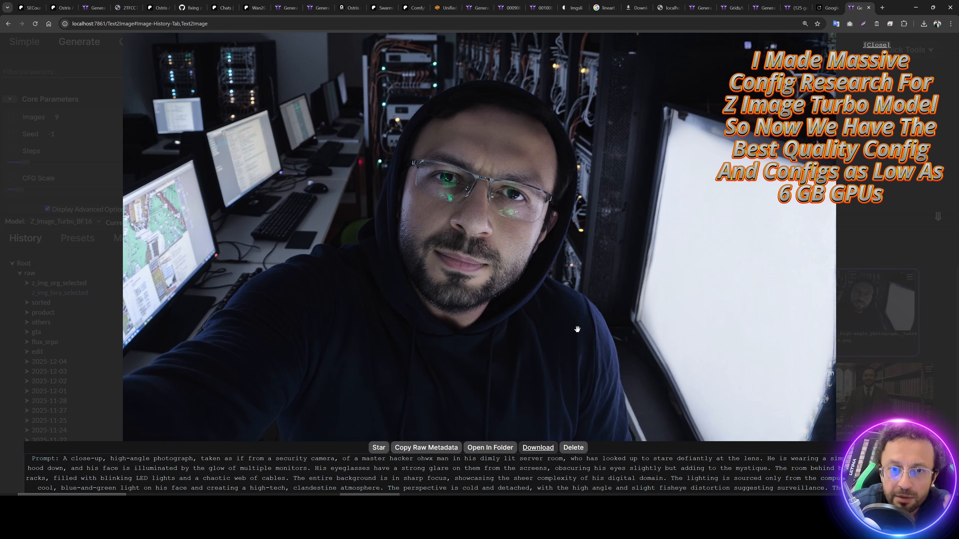
{"action": "key", "text": "Right"}
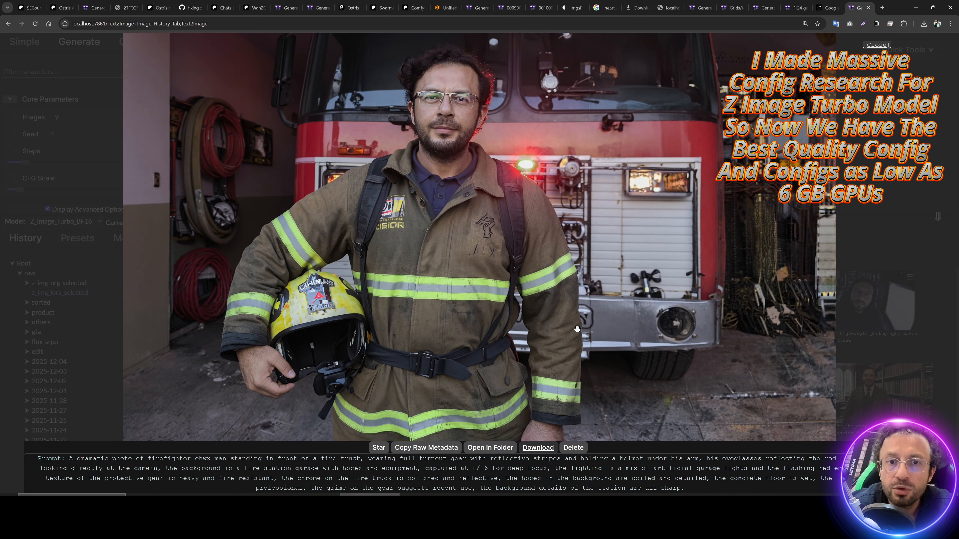
{"action": "key", "text": "Right"}
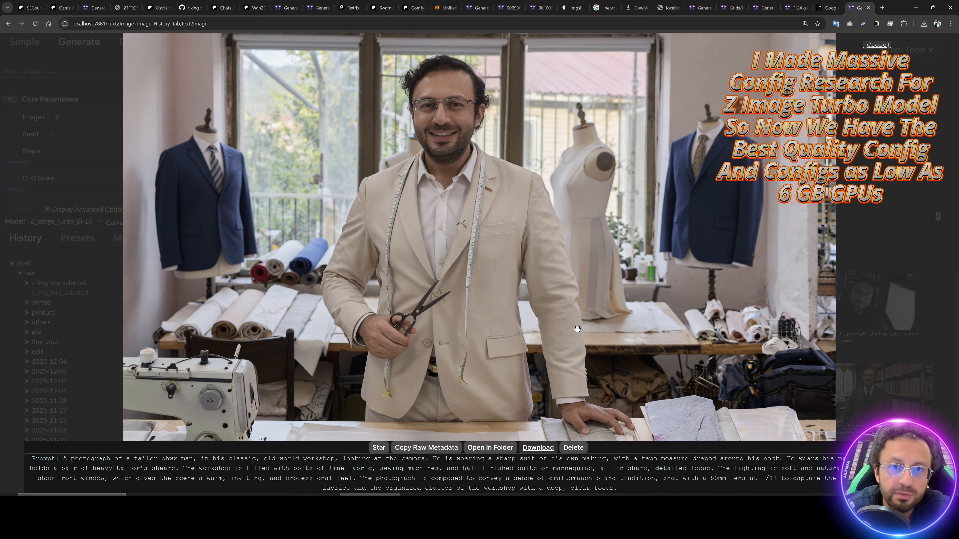
{"action": "key", "text": "Right"}
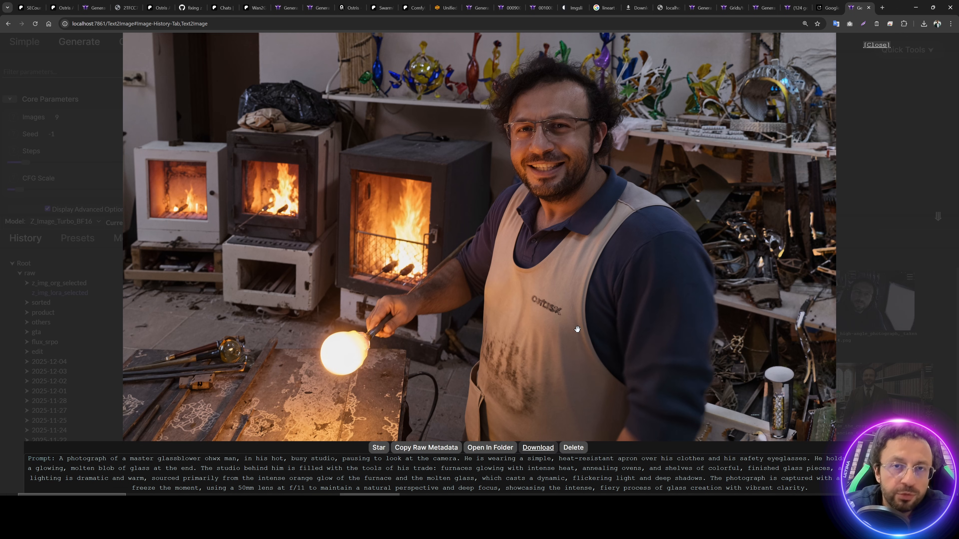
{"action": "key", "text": "Right"}
{"action": "key", "text": "Right"}
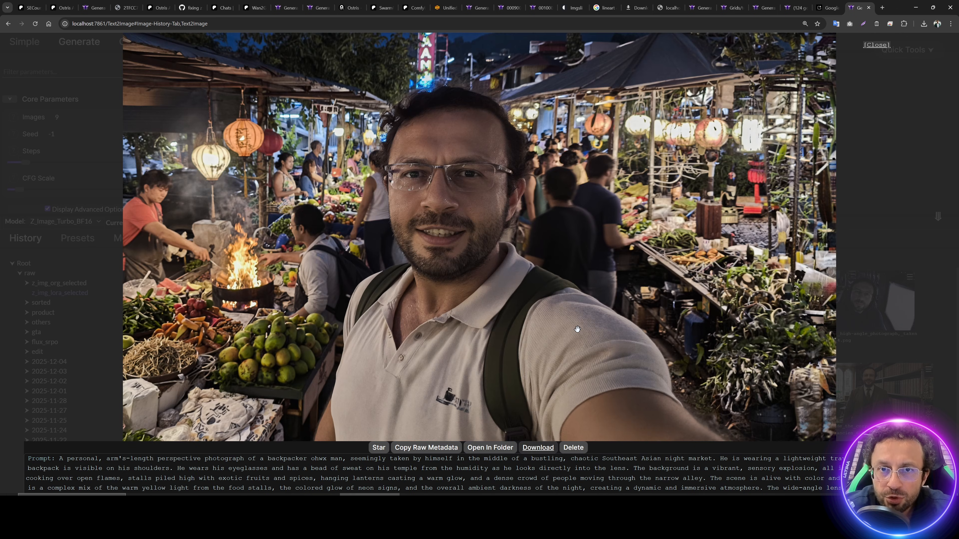
{"action": "key", "text": "Right"}
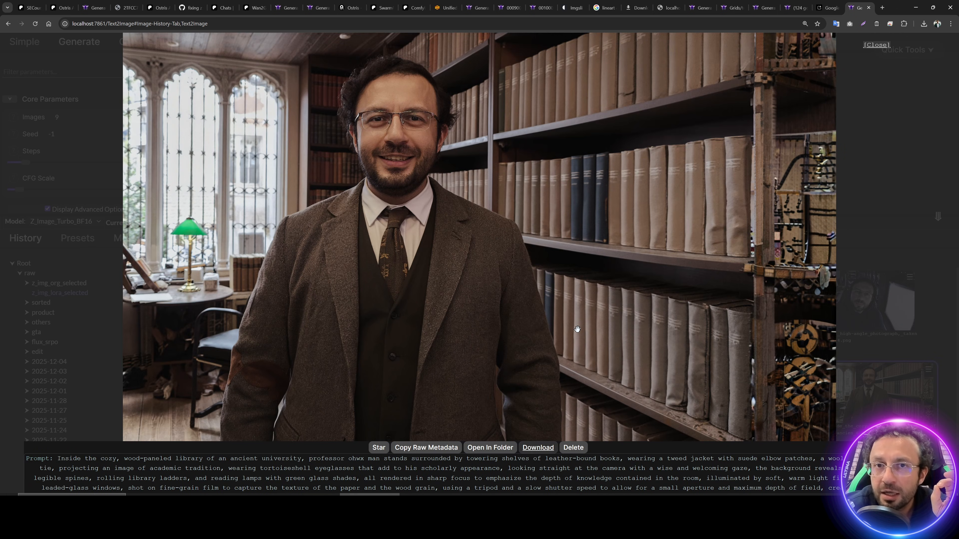
{"action": "key", "text": "Right"}
{"action": "key", "text": "Right"}
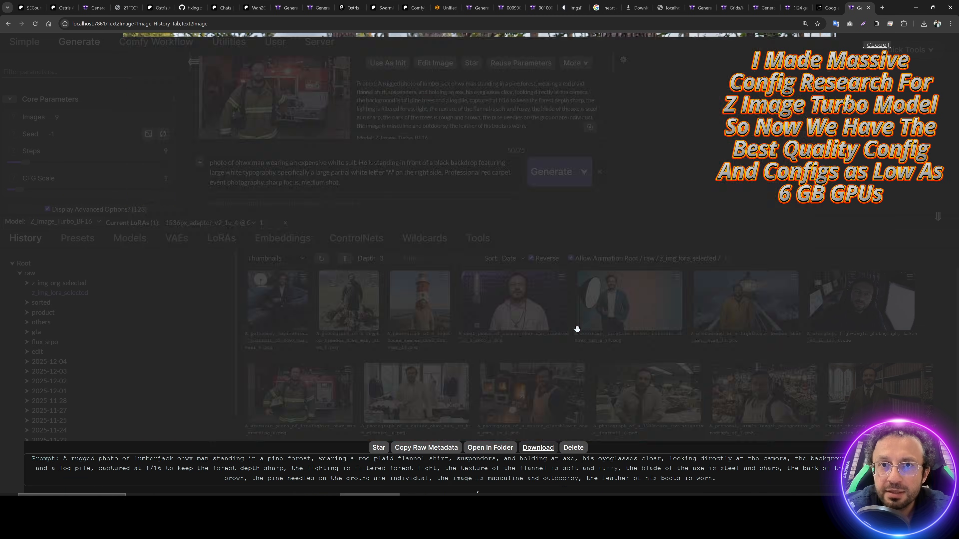
{"action": "key", "text": "Right"}
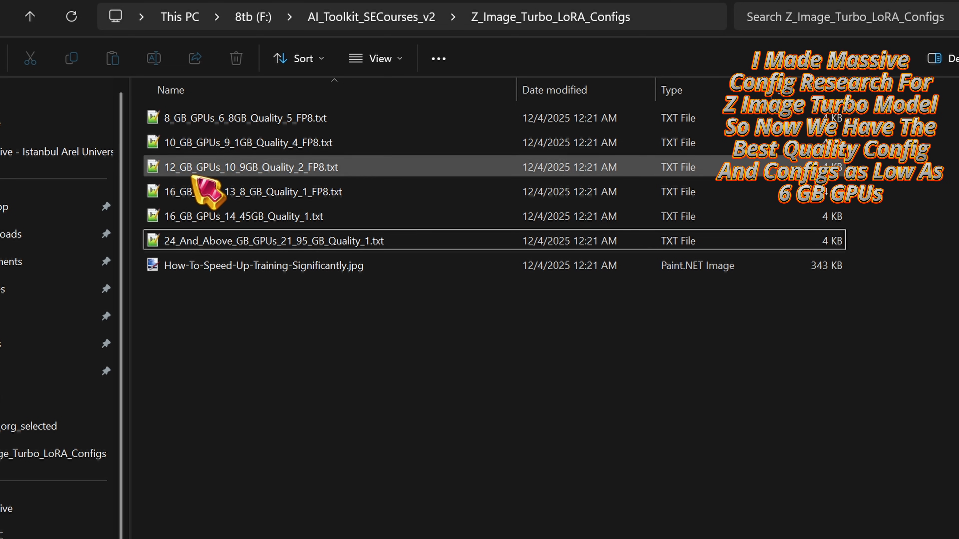
Step: Select the 8_GB_GPUs config in Z_Image_Turbo_LoRA_Configs, then return to the portrait viewer
{"action": "left_click", "coordinate": [222, 124]}
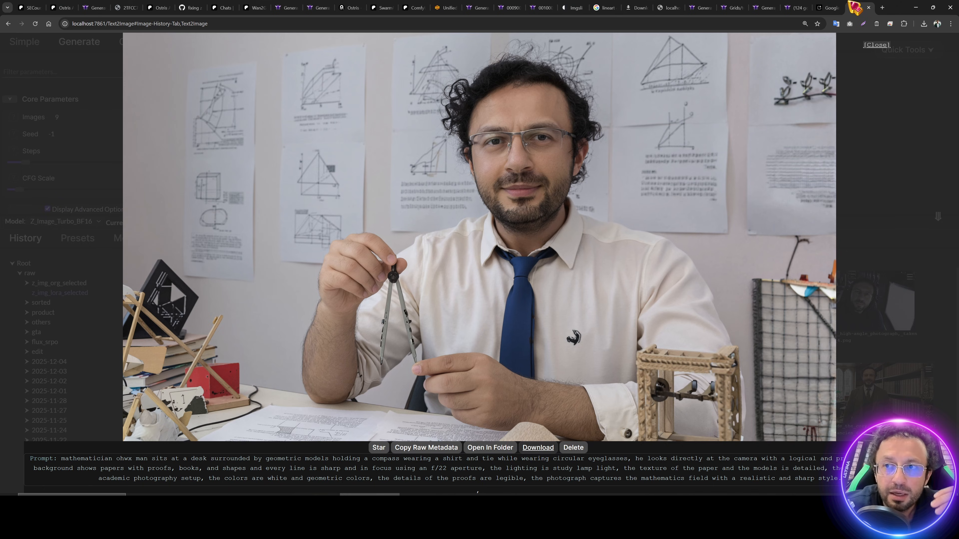
{"action": "key", "text": "Left"}
{"action": "key", "text": "Left"}
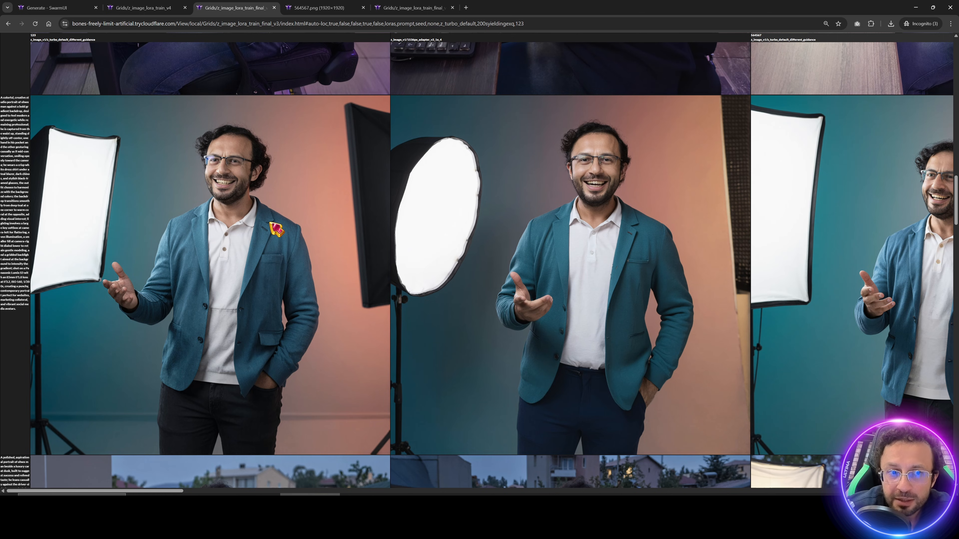
Step: Enlarge a grid image and compare z_turbo_default against 1536px_adapter at seeds 564567 and 897789
{"action": "left_click", "coordinate": [271, 224]}
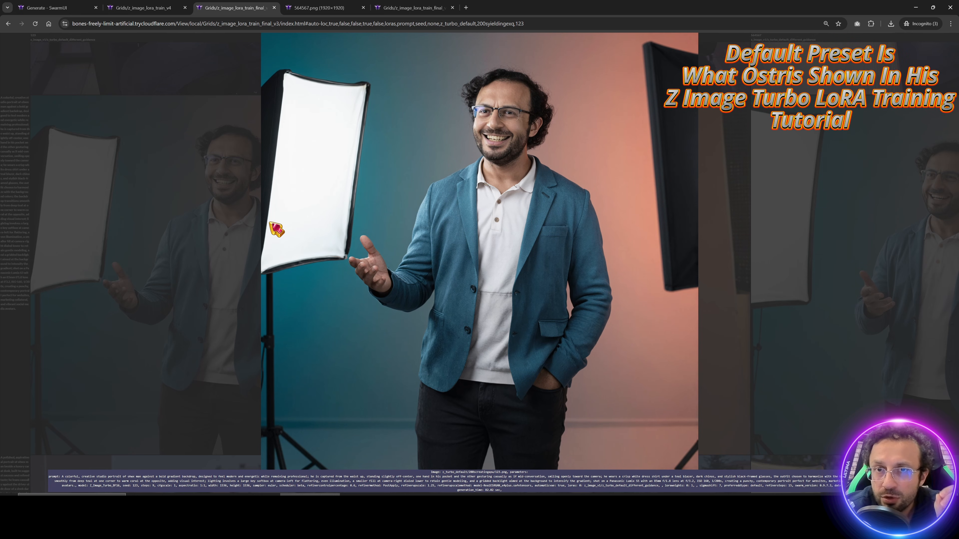
{"action": "key", "text": "Right"}
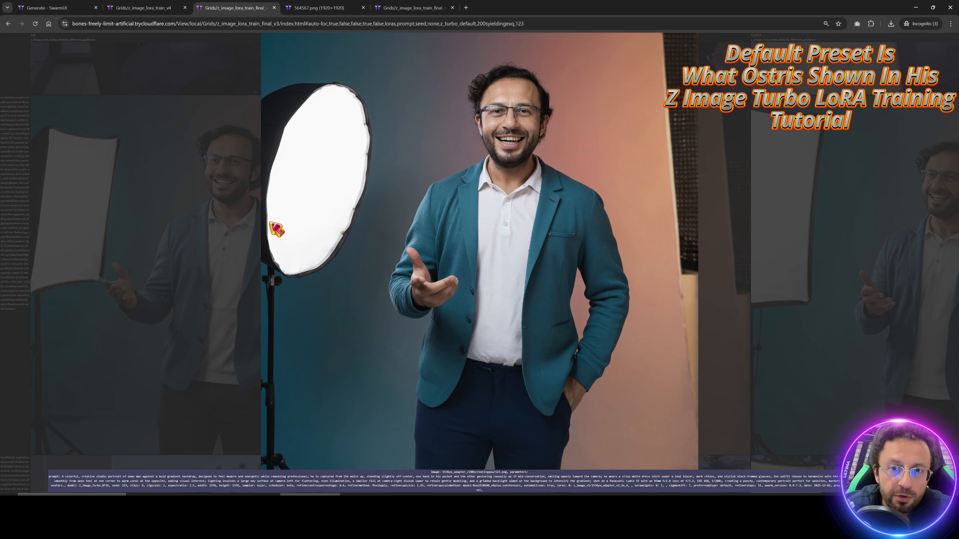
{"action": "key", "text": "Right"}
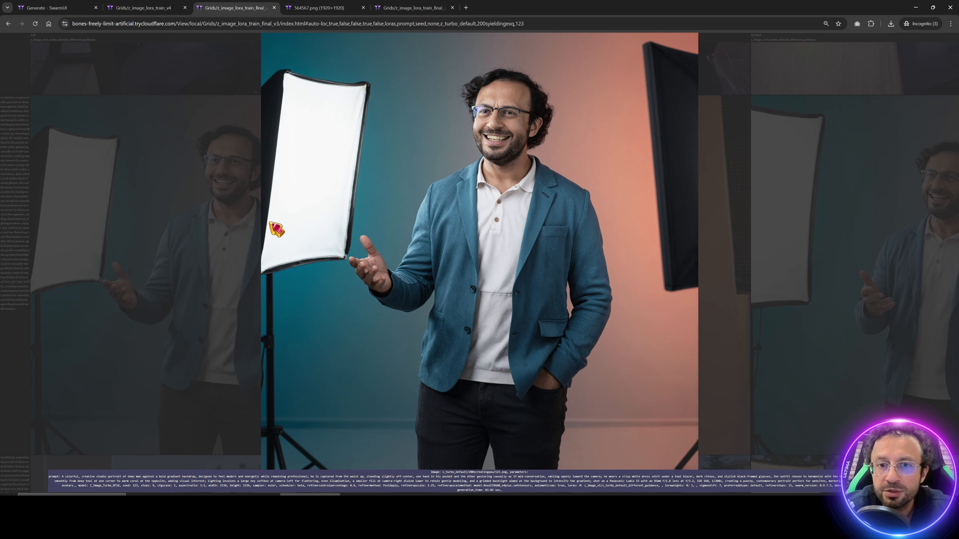
{"action": "key", "text": "Right"}
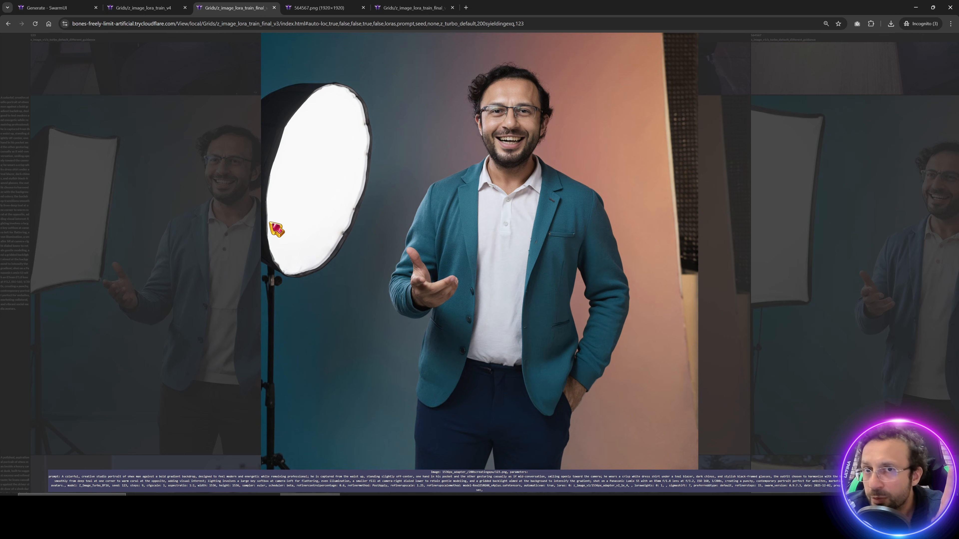
{"action": "key", "text": "Right"}
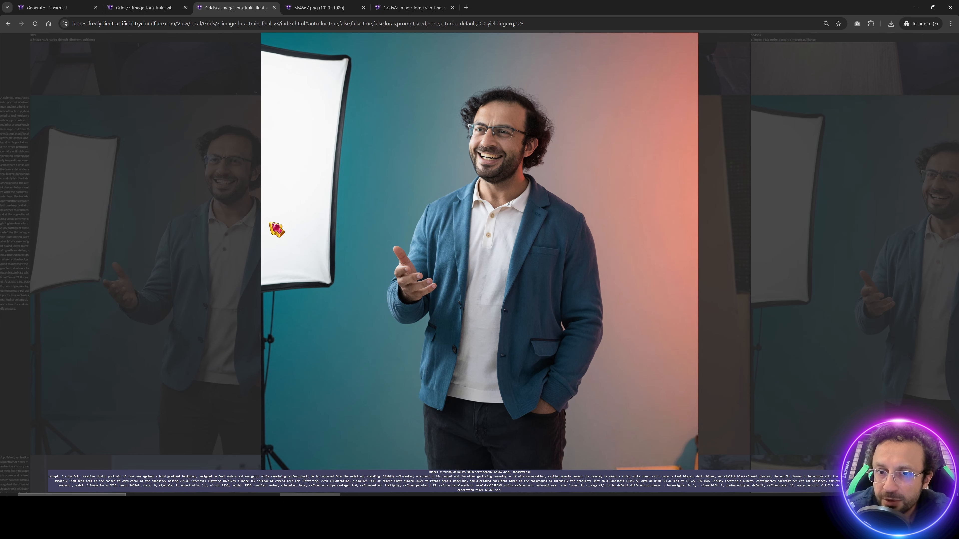
{"action": "key", "text": "Left"}
{"action": "key", "text": "Right"}
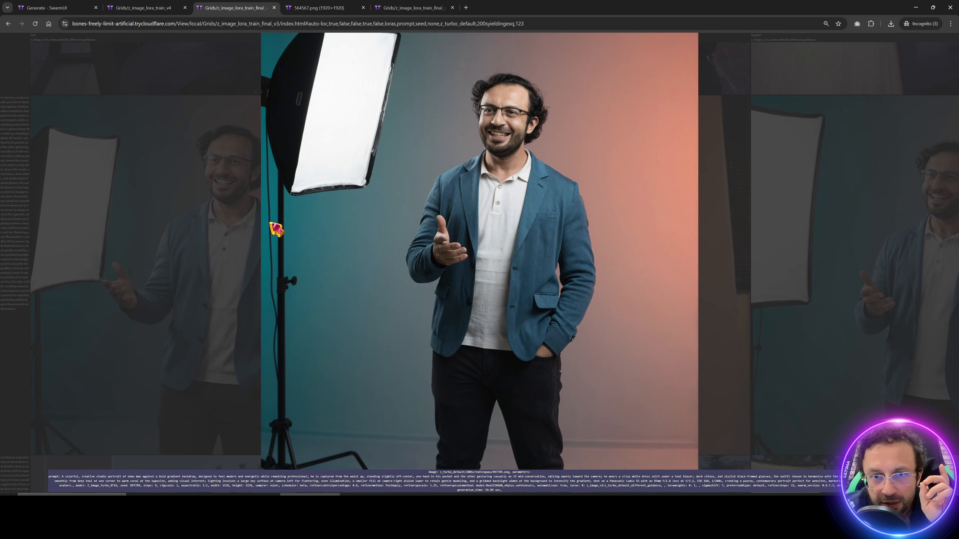
{"action": "key", "text": "Left"}
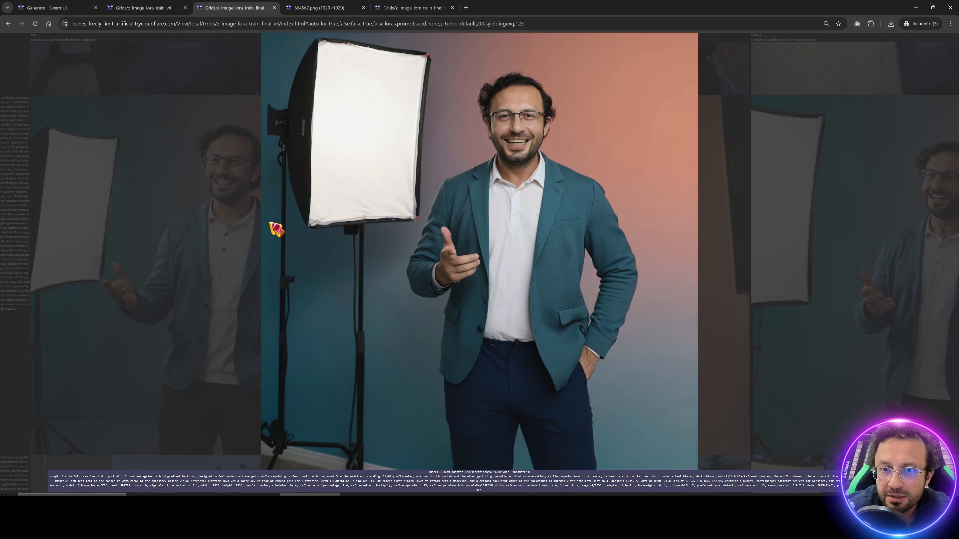
{"action": "key", "text": "Left"}
Step: Keep alternating the two LoRA results, ending on the 1536px_adapter car portrait at seed 564567
{"action": "key", "text": "Left"}
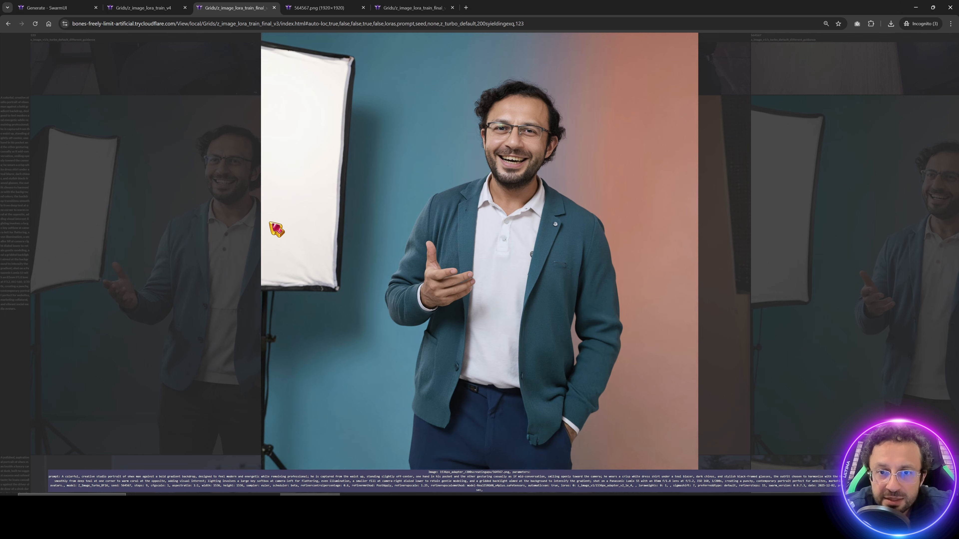
{"action": "key", "text": "Right"}
{"action": "key", "text": "Left"}
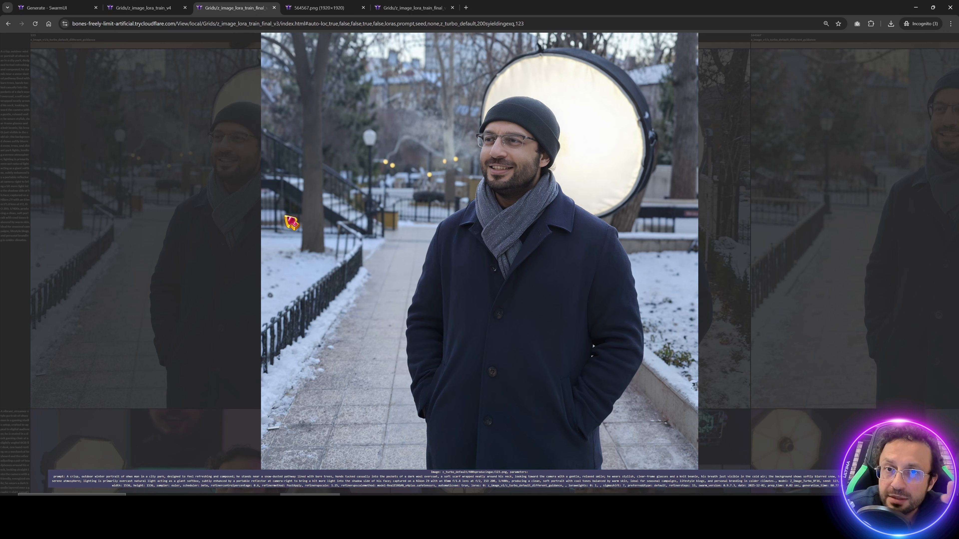
{"action": "key", "text": "Left"}
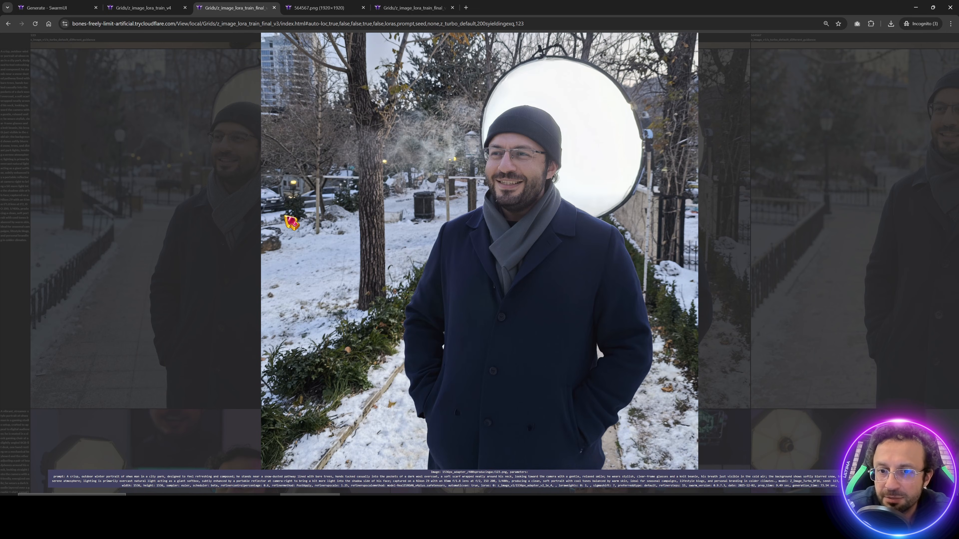
{"action": "key", "text": "Right"}
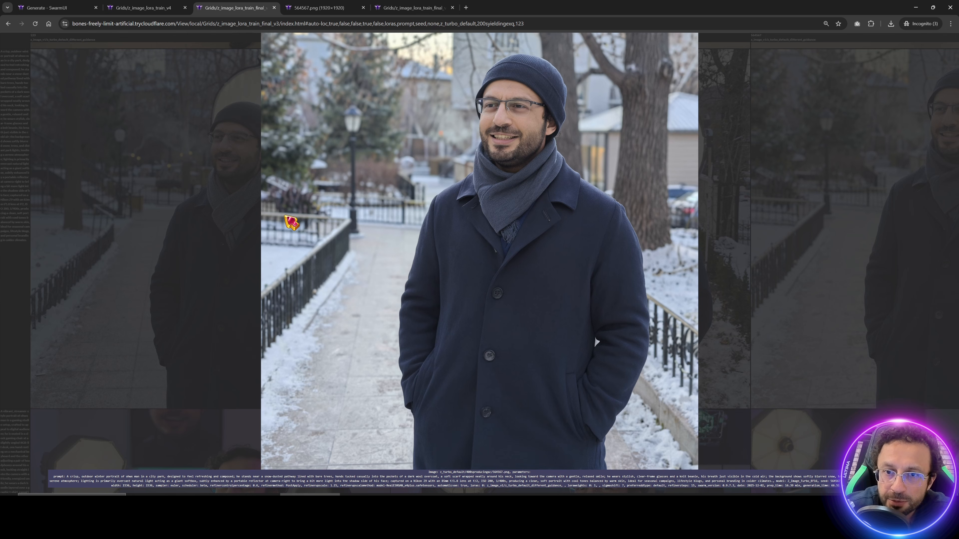
{"action": "key", "text": "Left"}
{"action": "key", "text": "Right"}
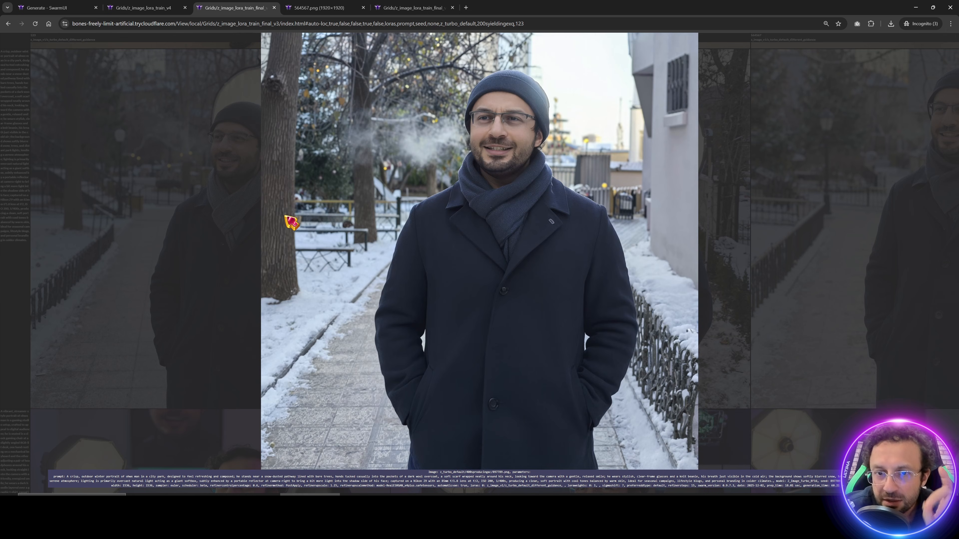
{"action": "key", "text": "Left"}
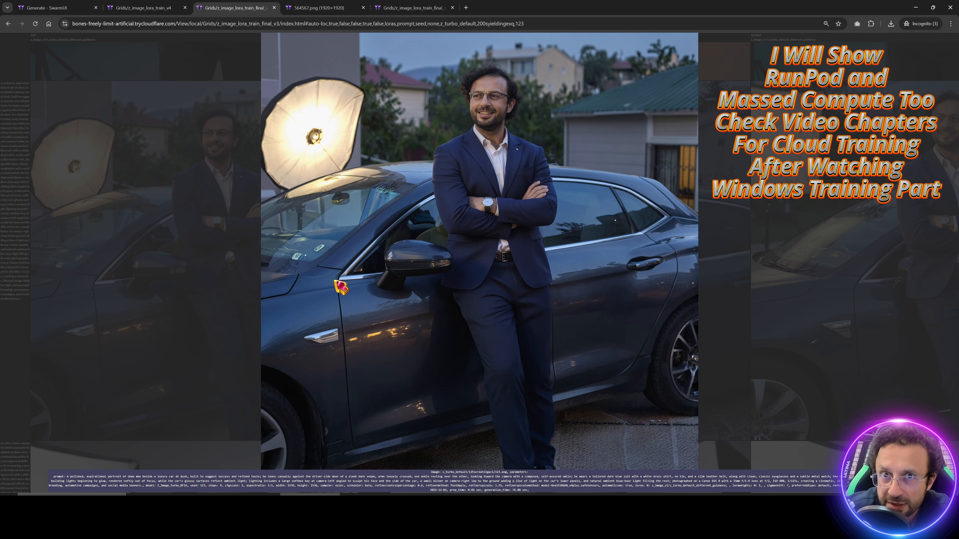
{"action": "key", "text": "Right"}
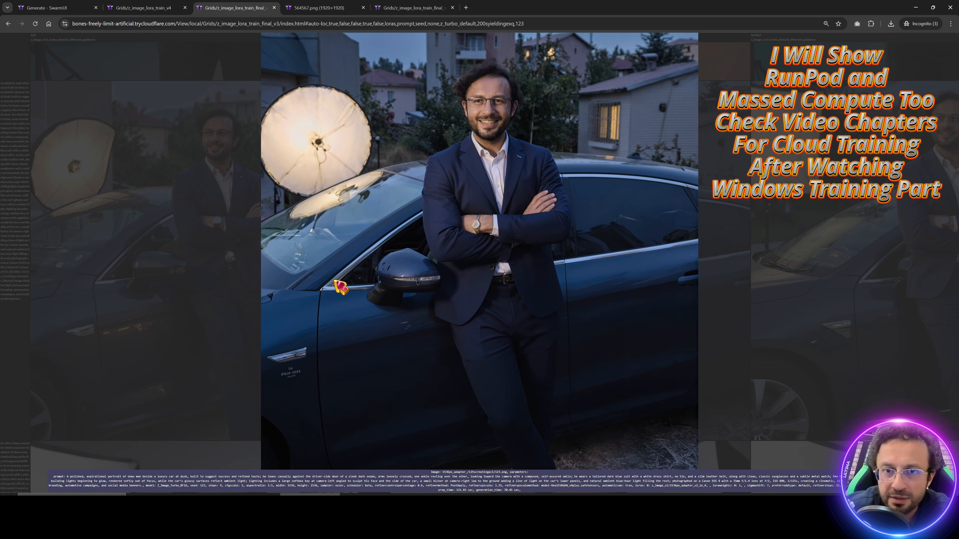
{"action": "key", "text": "Down"}
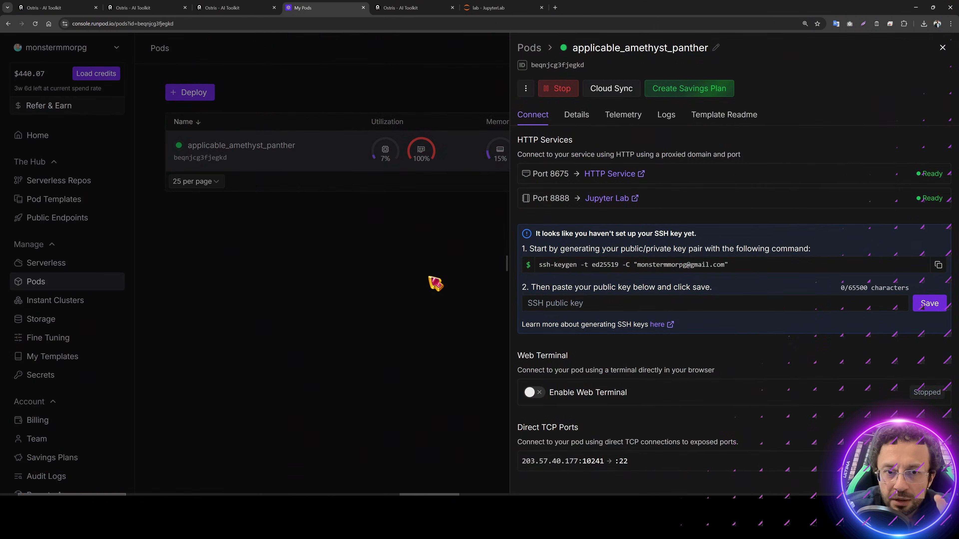
Step: Check the RunPod pod details and open AI Toolkit's training queue showing Quality_1_Training_copy
{"action": "left_click", "coordinate": [434, 281]}
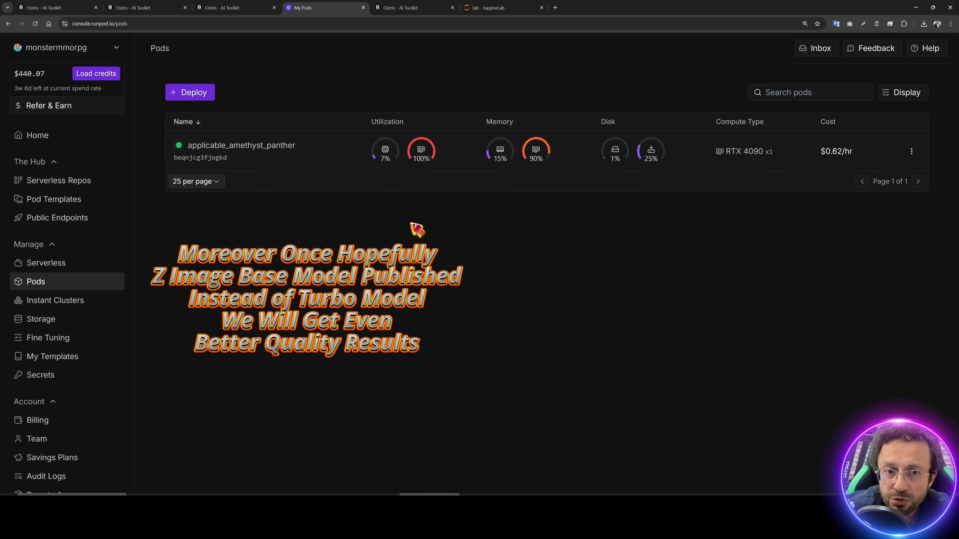
{"action": "left_click", "coordinate": [298, 162]}
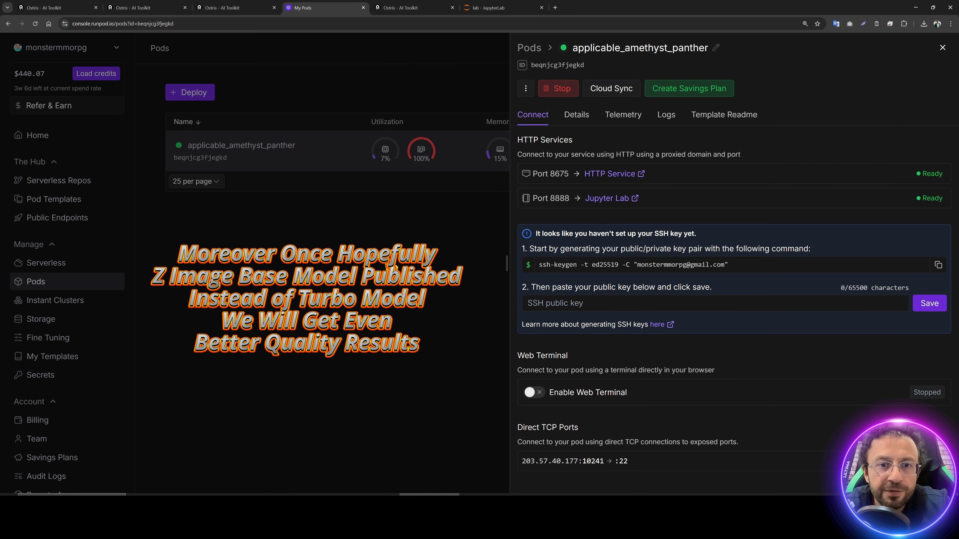
{"action": "left_click", "coordinate": [305, 151]}
{"action": "mouse_move", "coordinate": [745, 155]}
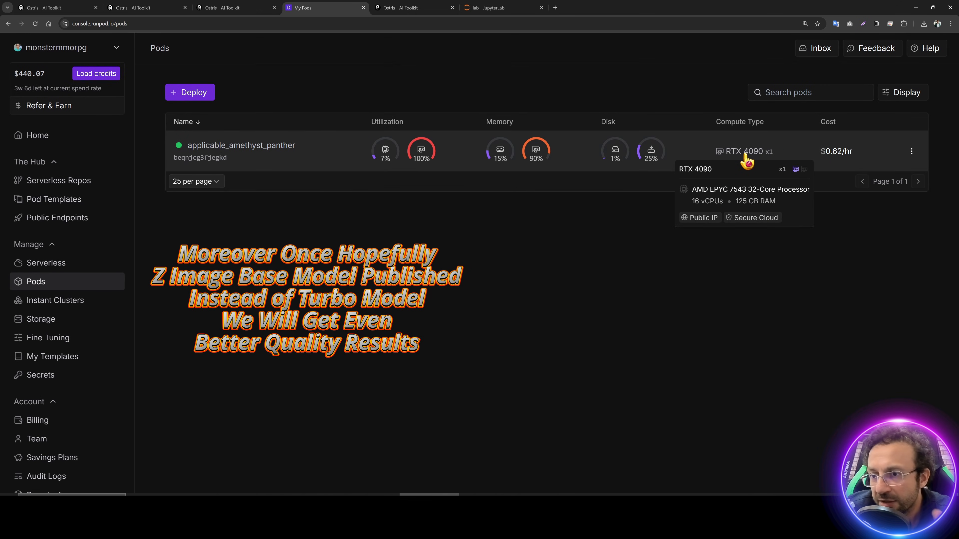
{"action": "left_click", "coordinate": [426, 8]}
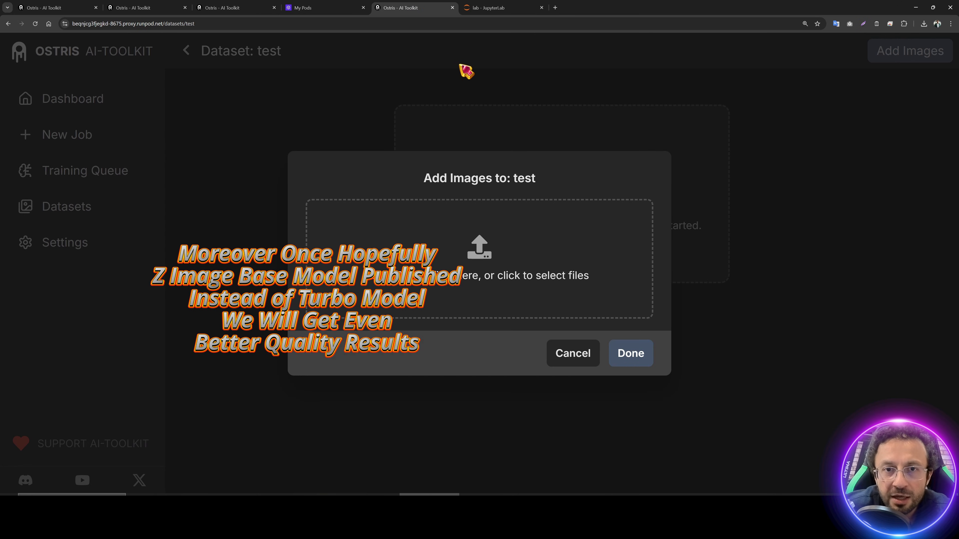
{"action": "left_click", "coordinate": [458, 67]}
{"action": "left_click", "coordinate": [82, 176]}
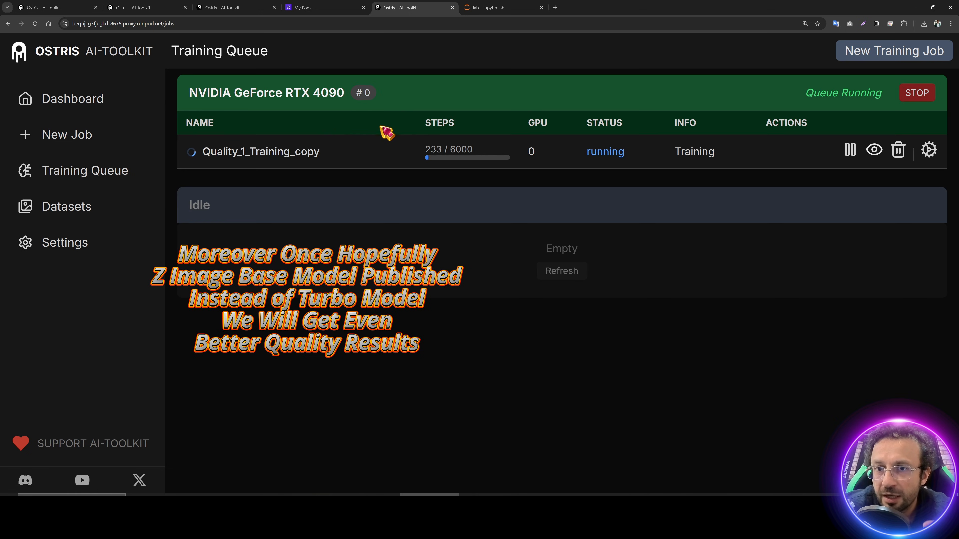
Step: Select the sleep/runpodctl stop pod command in JupyterLab, then recheck the pod and training queue
{"action": "key", "text": "ctrl+Tab"}
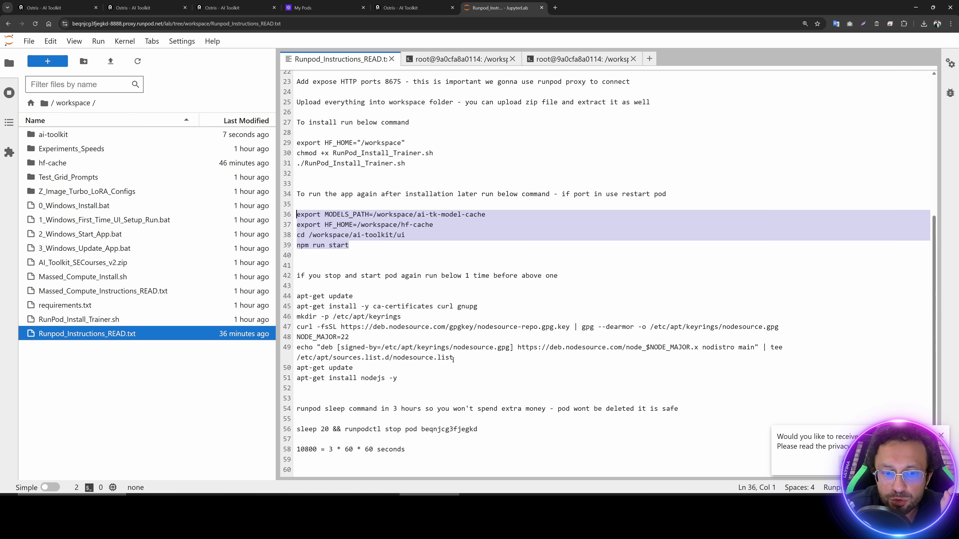
{"action": "left_click_drag", "start_coordinate": [479, 429], "coordinate": [297, 429]}
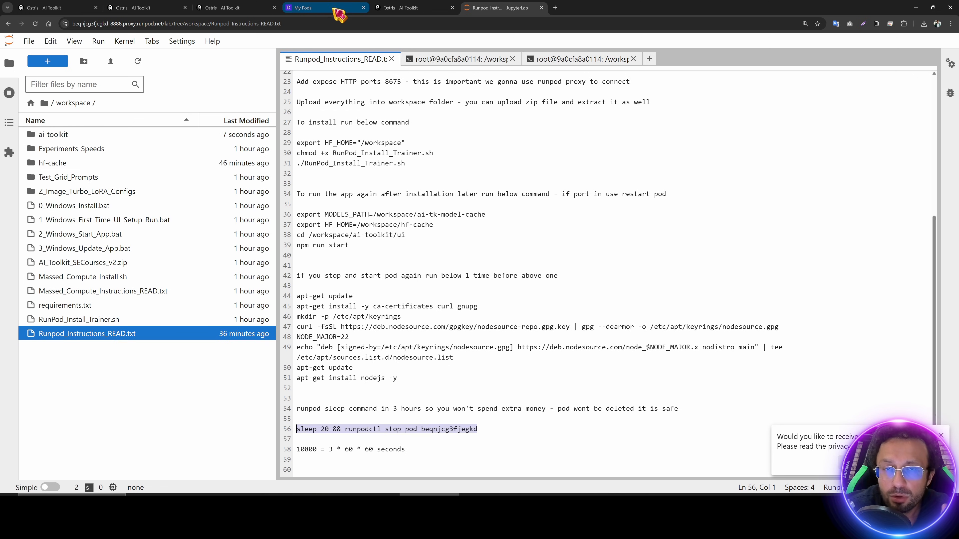
{"action": "left_click", "coordinate": [342, 8]}
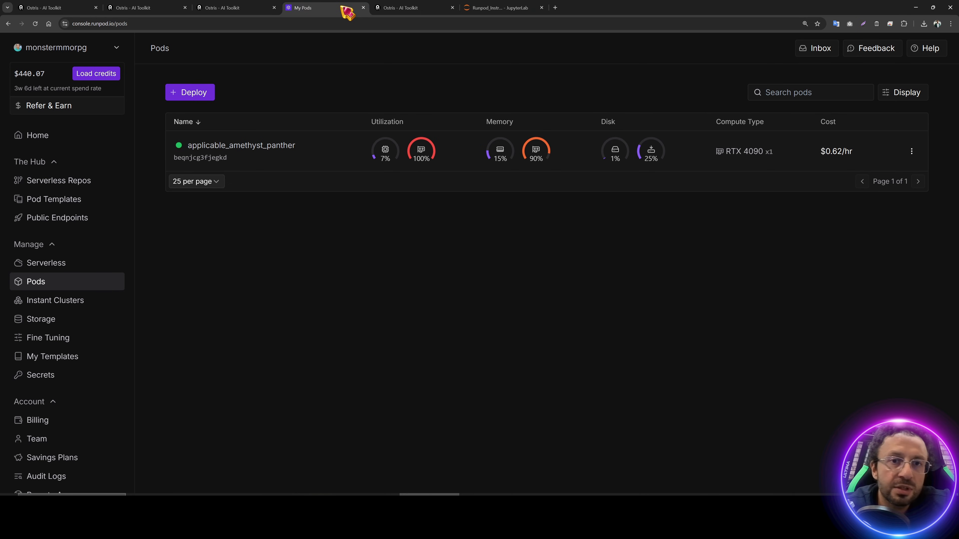
{"action": "left_click", "coordinate": [392, 8]}
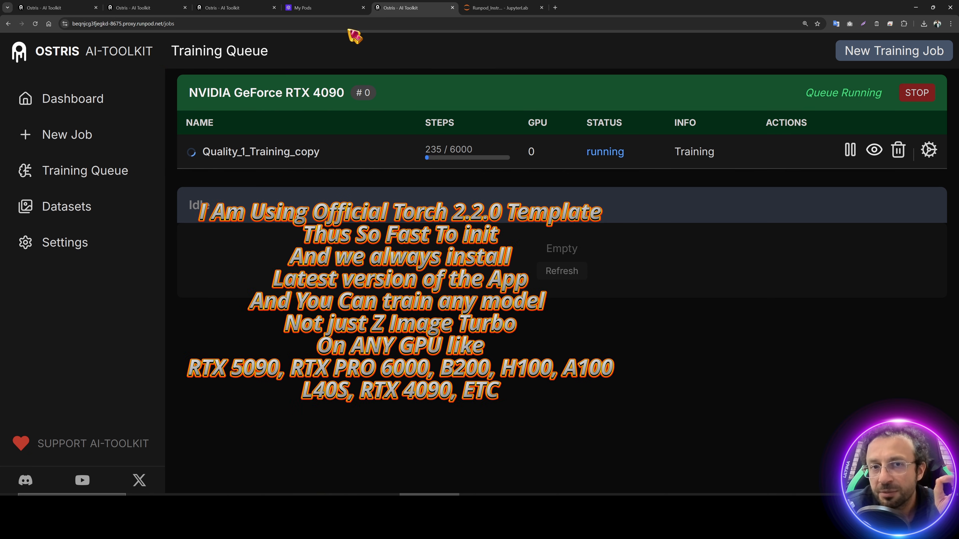
{"action": "left_click", "coordinate": [347, 7]}
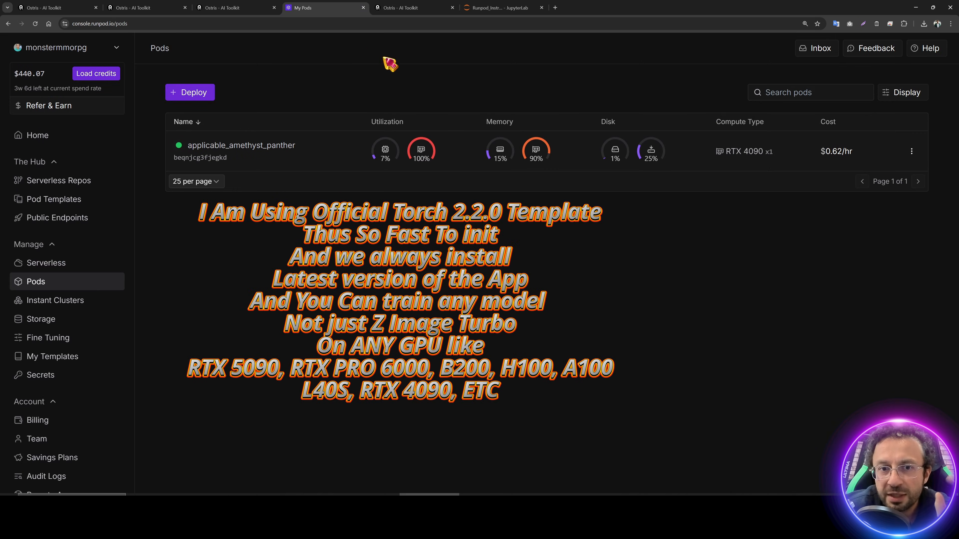
{"action": "left_click", "coordinate": [294, 150]}
{"action": "left_click", "coordinate": [356, 228]}
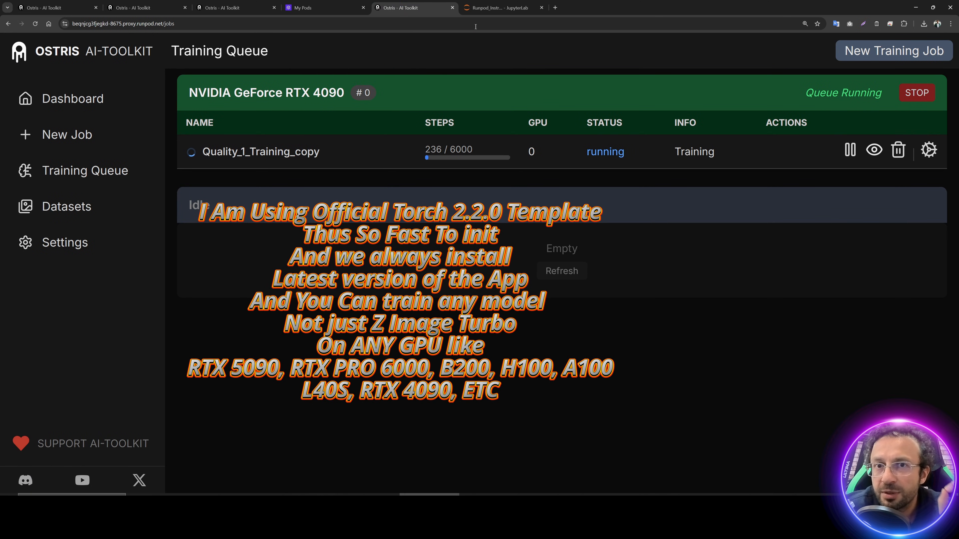
{"action": "left_click", "coordinate": [498, 8]}
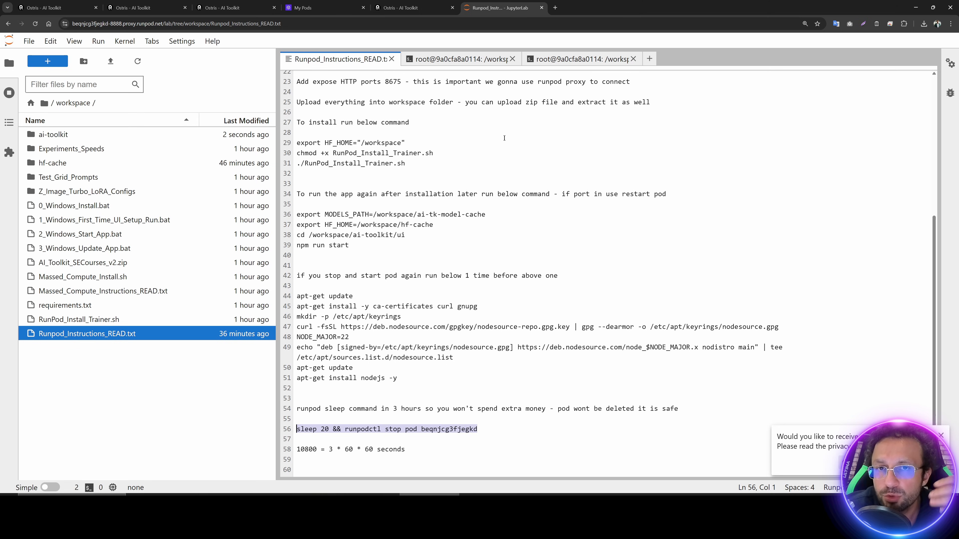
{"action": "left_click", "coordinate": [337, 8]}
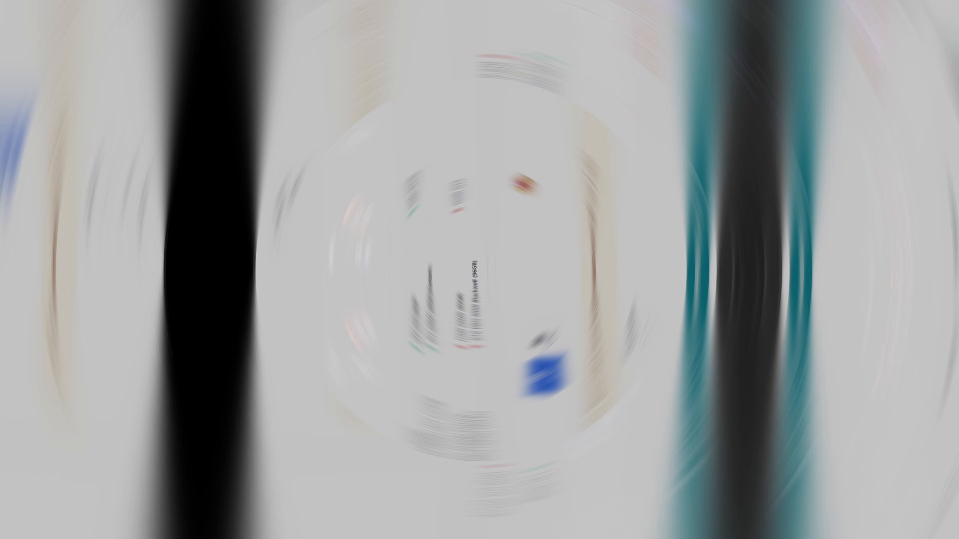
Step: Reload Running Instance and expand the second A6000 instance's login URL and credentials
{"action": "scroll", "coordinate": [568, 313], "scroll_direction": "down", "scroll_amount": 6}
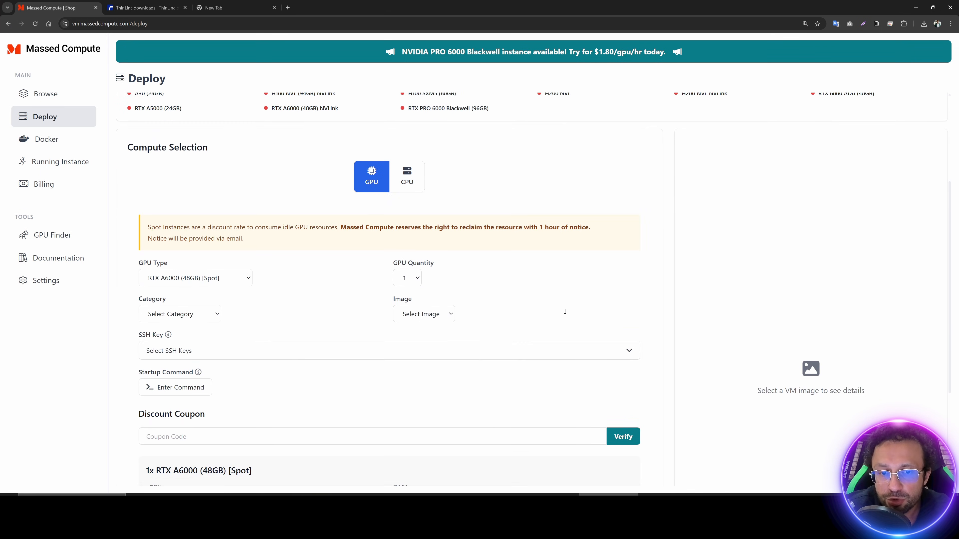
{"action": "scroll", "coordinate": [484, 307], "scroll_direction": "up", "scroll_amount": 6}
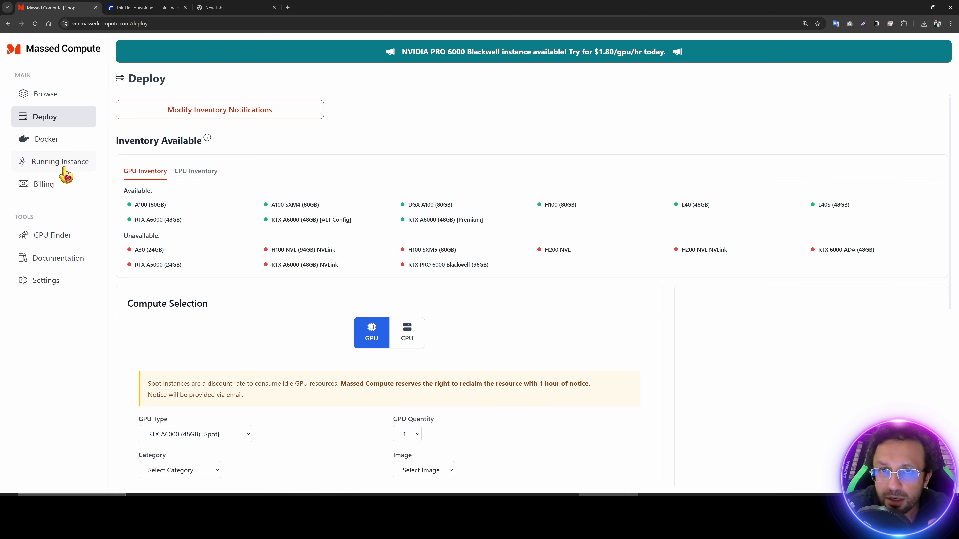
{"action": "left_click", "coordinate": [57, 171]}
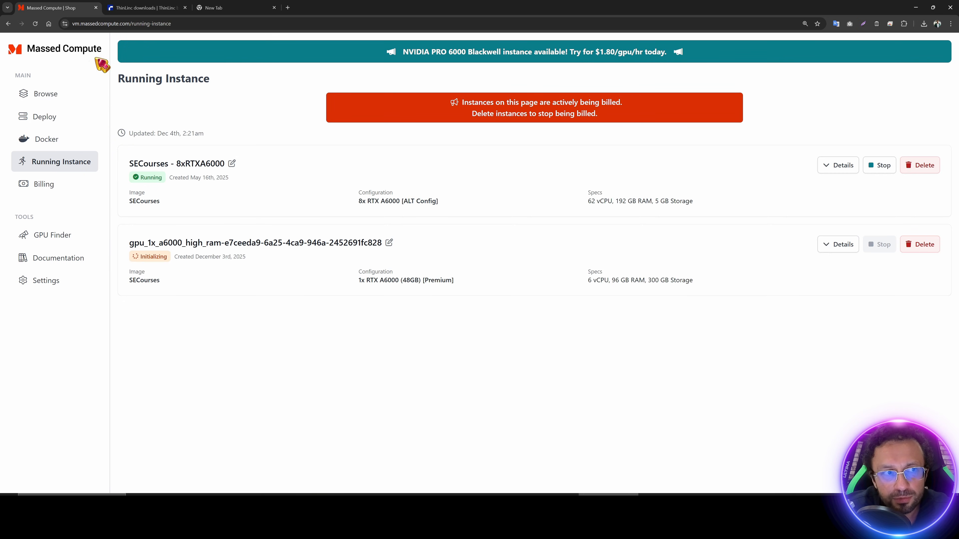
{"action": "left_click", "coordinate": [35, 24]}
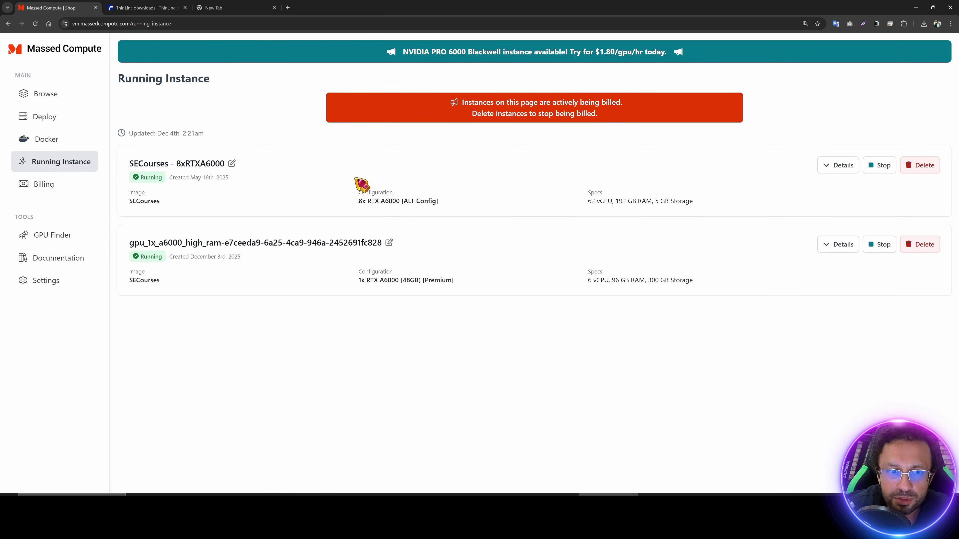
{"action": "left_click", "coordinate": [831, 250]}
{"action": "left_click", "coordinate": [669, 514]}
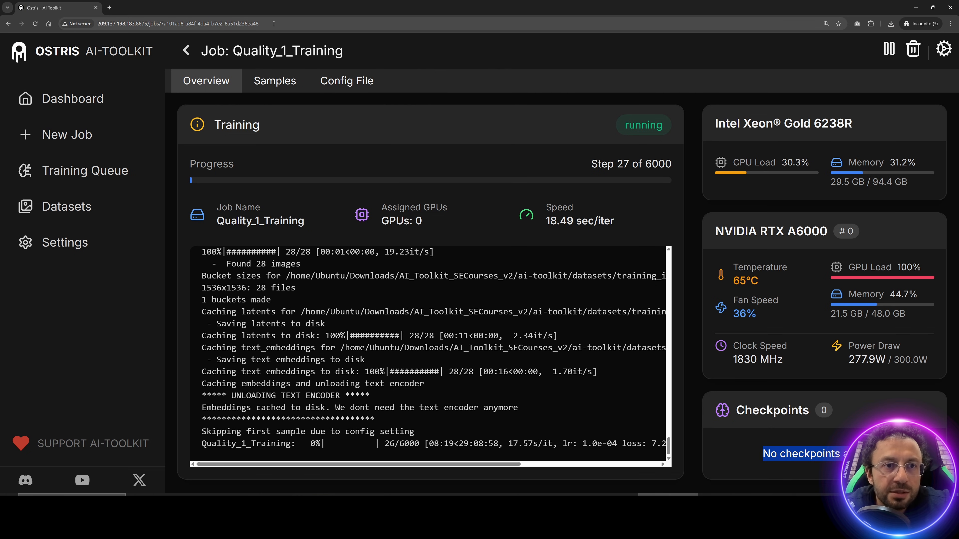
Step: Select the Quality_1_Training job page's public web address in the address bar
{"action": "left_click_drag", "start_coordinate": [280, 23], "coordinate": [95, 26]}
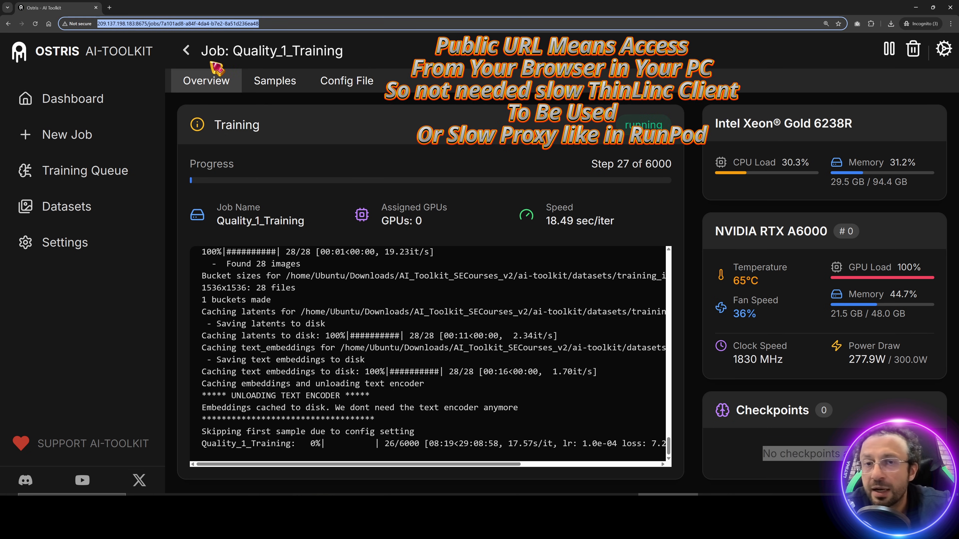
{"action": "left_click", "coordinate": [275, 27]}
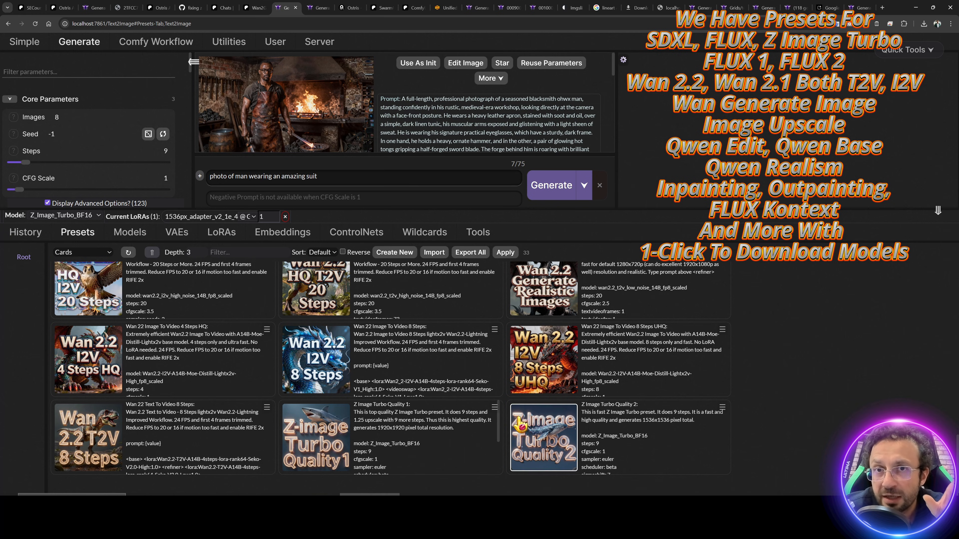
Step: Show the Z Image Turbo Core Bundle's four models under SwarmUI Bundles in the Unified downloader
{"action": "left_click", "coordinate": [445, 8]}
{"action": "scroll", "coordinate": [341, 192], "scroll_direction": "up", "scroll_amount": 5}
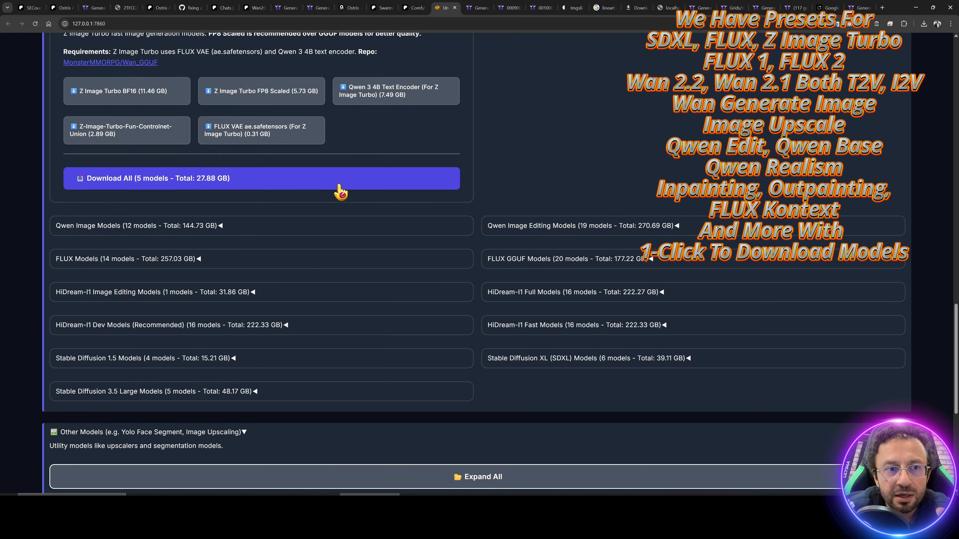
{"action": "scroll", "coordinate": [391, 196], "scroll_direction": "up", "scroll_amount": 15}
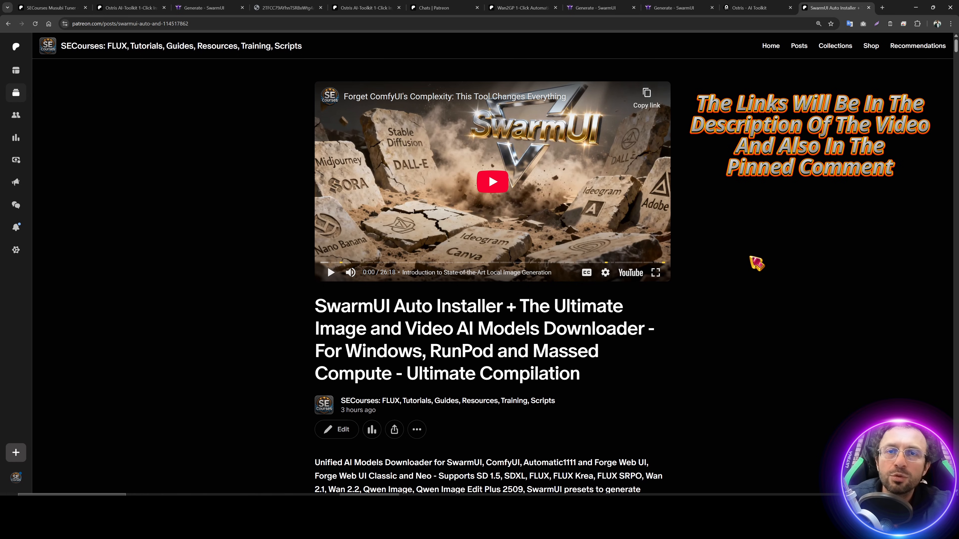
Step: Download SwarmUI_Model_Downloader_v108.zip from the SwarmUI Auto Installer Patreon post
{"action": "scroll", "coordinate": [495, 264], "scroll_direction": "down", "scroll_amount": 6}
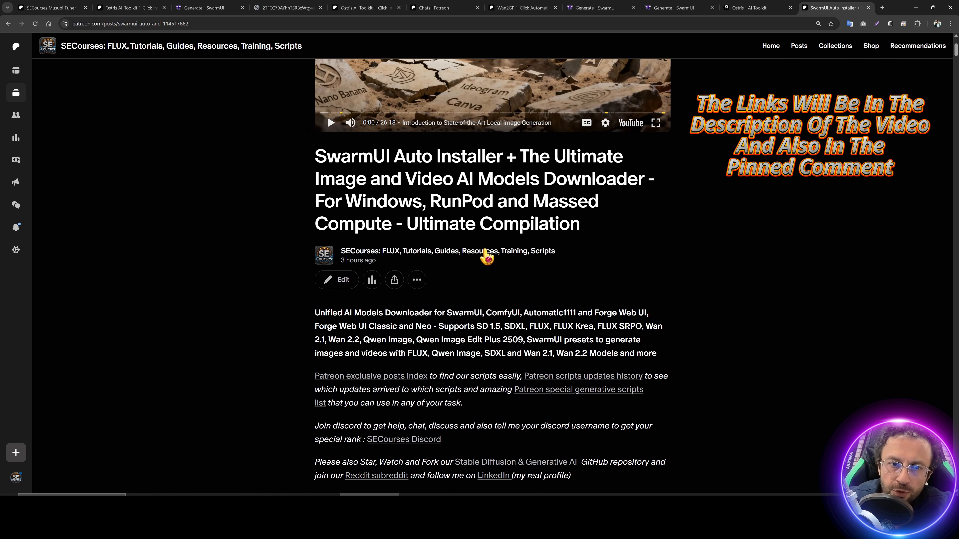
{"action": "scroll", "coordinate": [494, 264], "scroll_direction": "up", "scroll_amount": 2}
{"action": "scroll", "coordinate": [551, 269], "scroll_direction": "down", "scroll_amount": 2}
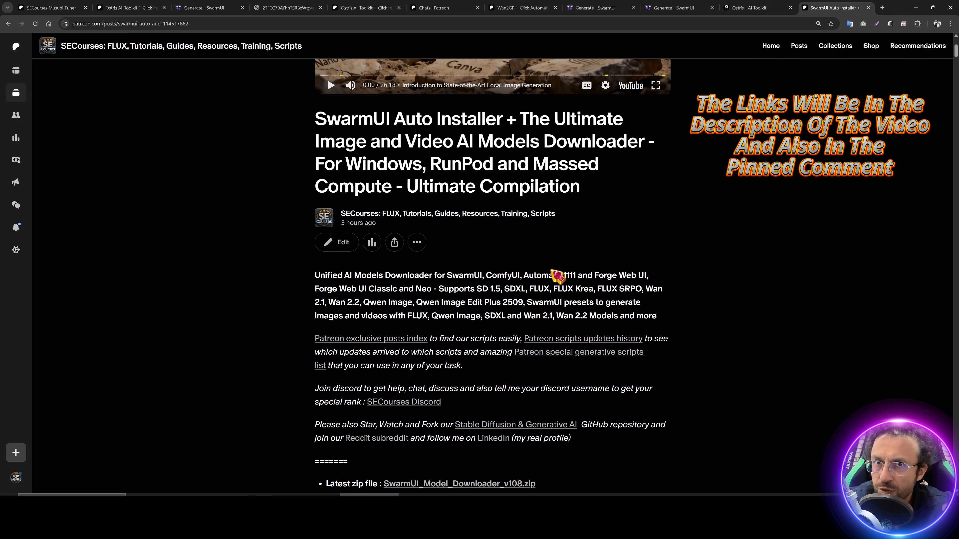
{"action": "scroll", "coordinate": [551, 269], "scroll_direction": "down", "scroll_amount": 6}
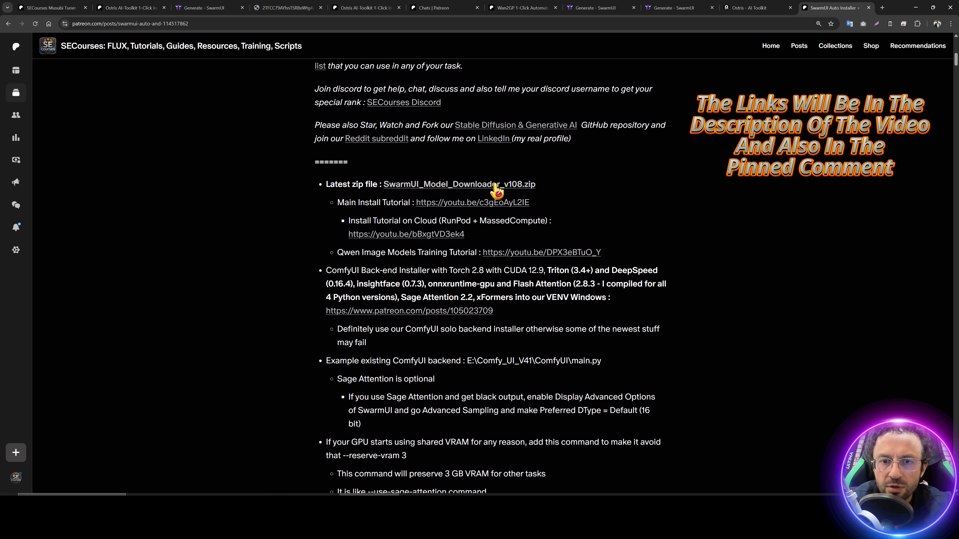
{"action": "left_click", "coordinate": [498, 185]}
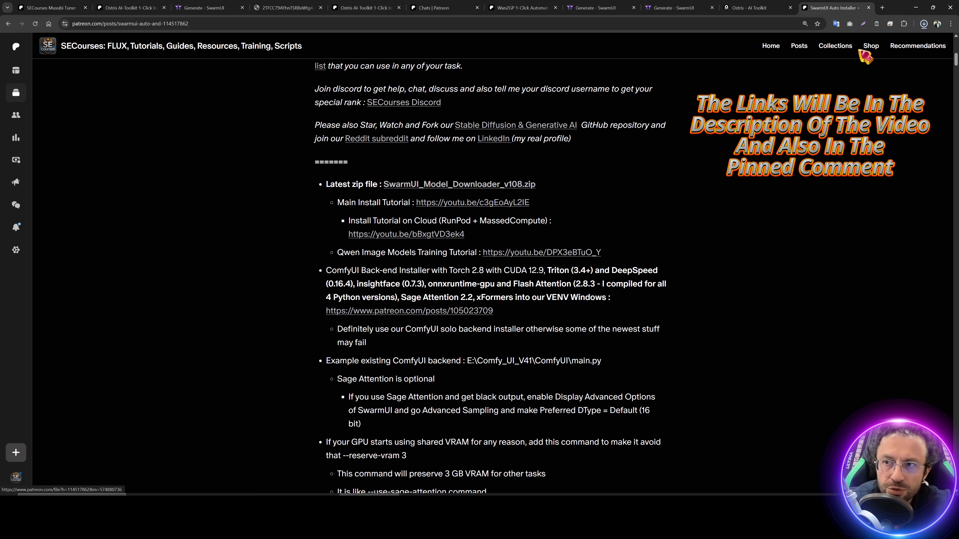
{"action": "left_click", "coordinate": [904, 42]}
{"action": "left_click", "coordinate": [265, 278]}
{"action": "scroll", "coordinate": [265, 279], "scroll_direction": "up", "scroll_amount": 10}
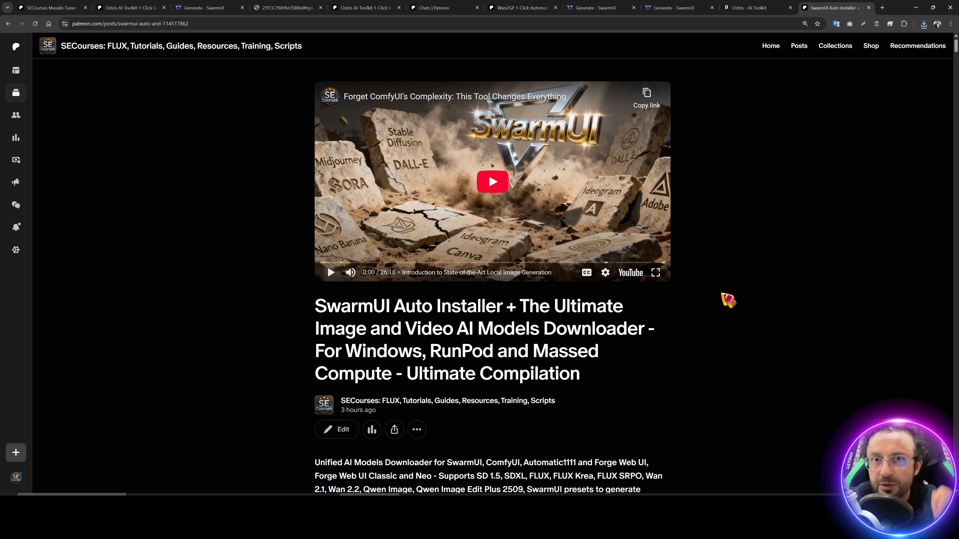
{"action": "scroll", "coordinate": [738, 324], "scroll_direction": "down", "scroll_amount": 2}
Step: Extract the v108 downloader zip with WinRAR into its folder, overwriting all existing files
{"action": "scroll", "coordinate": [741, 330], "scroll_direction": "down", "scroll_amount": 3}
{"action": "key", "text": "alt+Tab"}
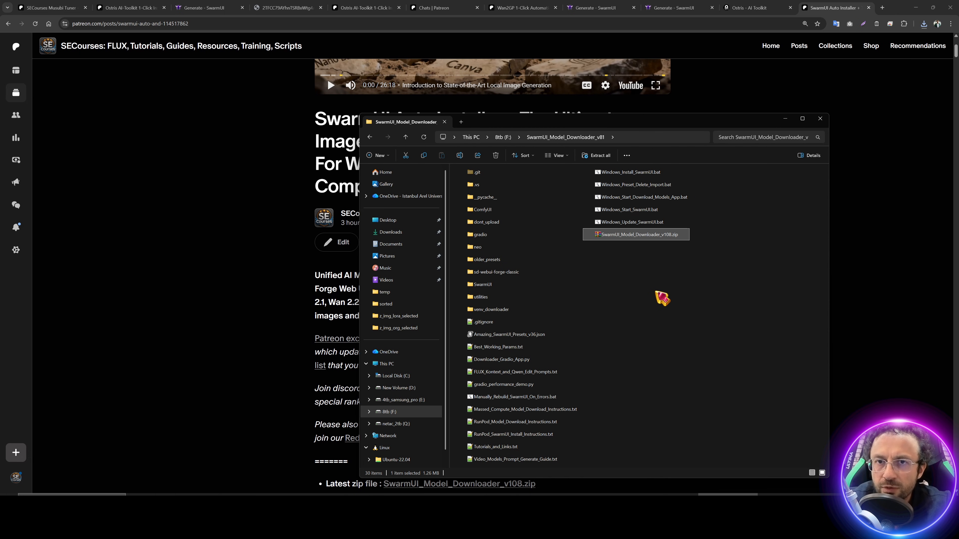
{"action": "right_click", "coordinate": [629, 235]}
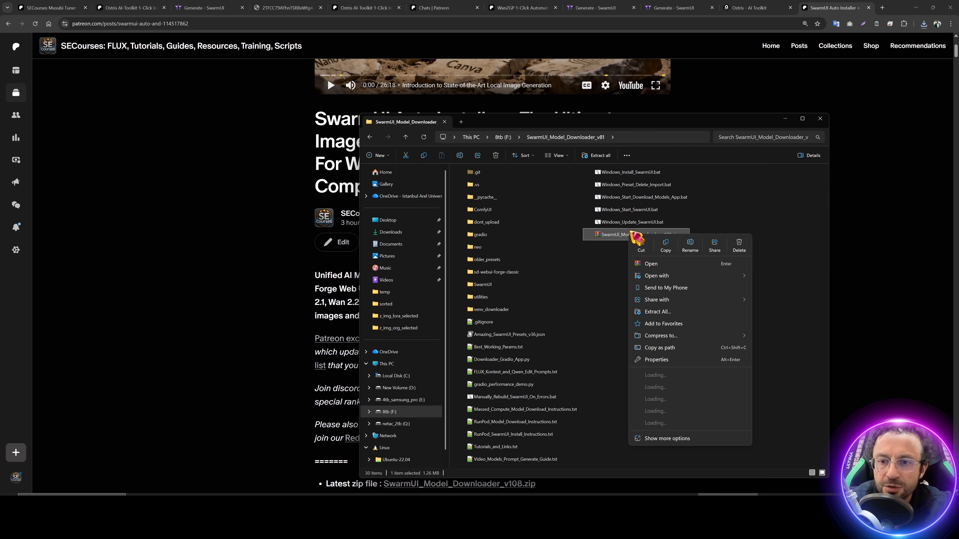
{"action": "mouse_move", "coordinate": [664, 413]}
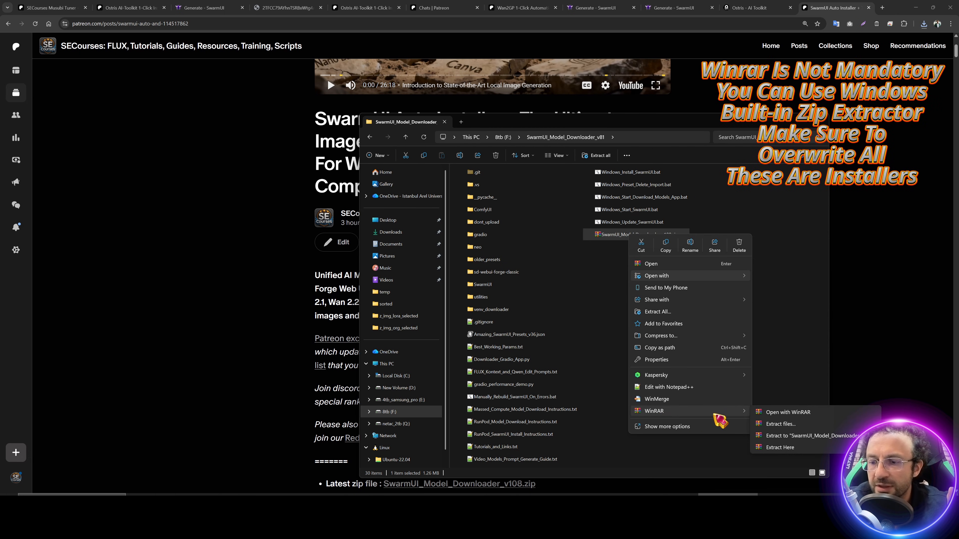
{"action": "left_click", "coordinate": [792, 447]}
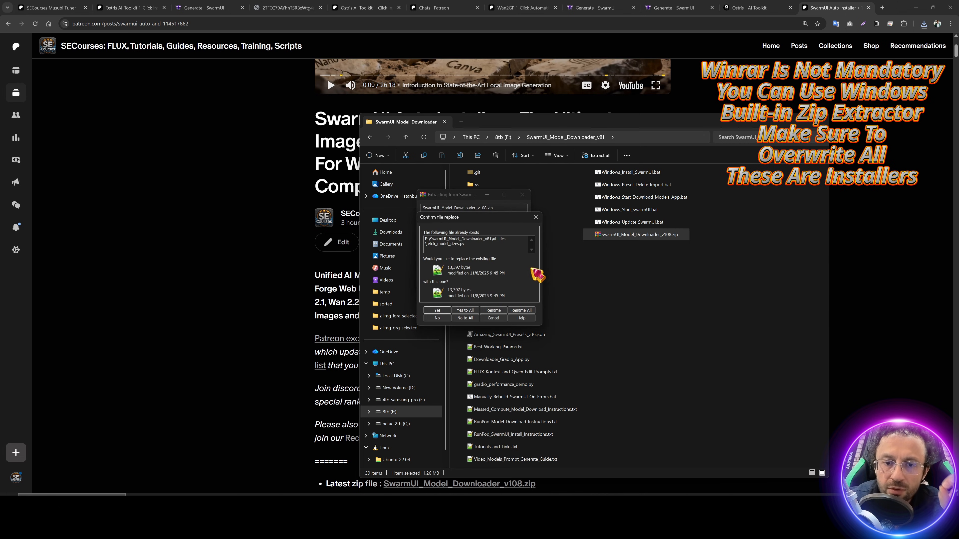
{"action": "left_click", "coordinate": [473, 311]}
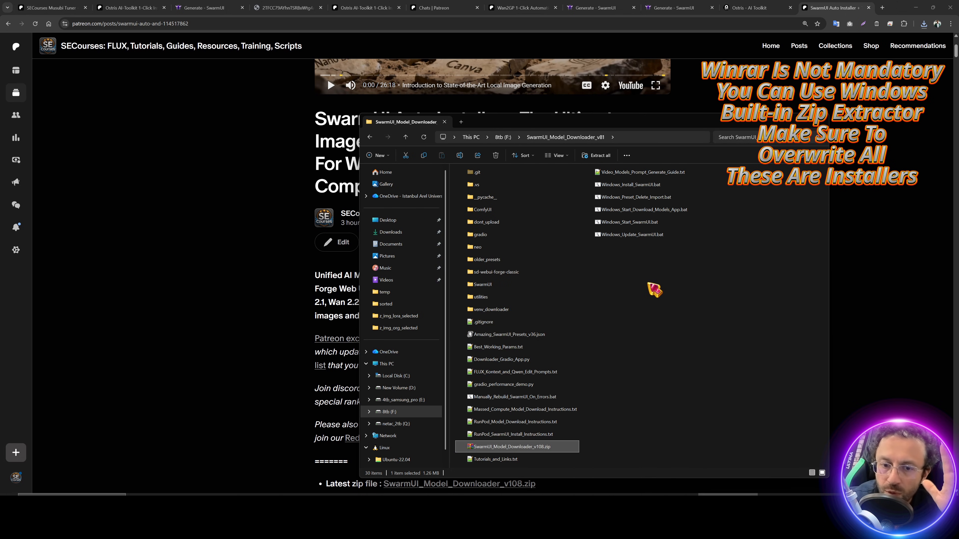
Step: Launch Windows_Start_Download_Models_App.bat, allowing the unsigned script to run
{"action": "left_click", "coordinate": [634, 210]}
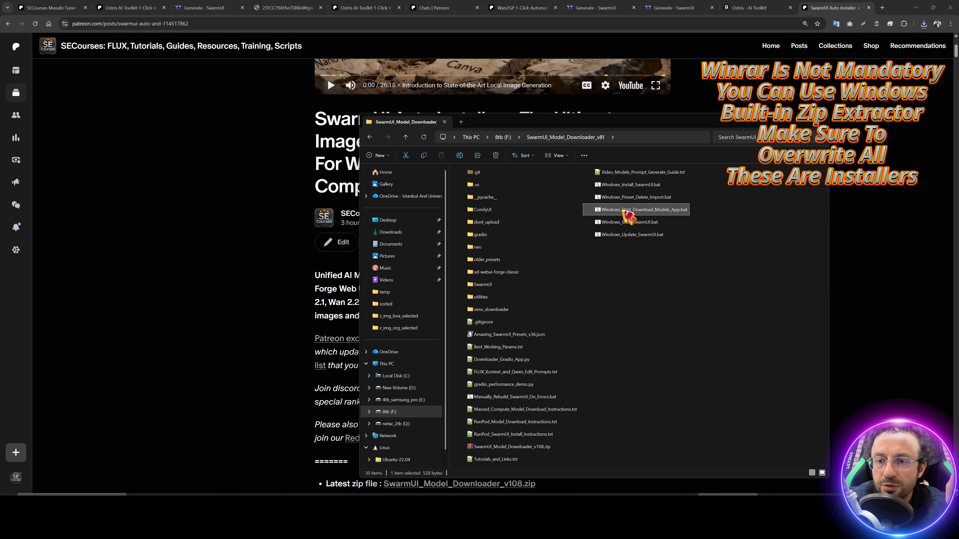
{"action": "double_click", "coordinate": [624, 211]}
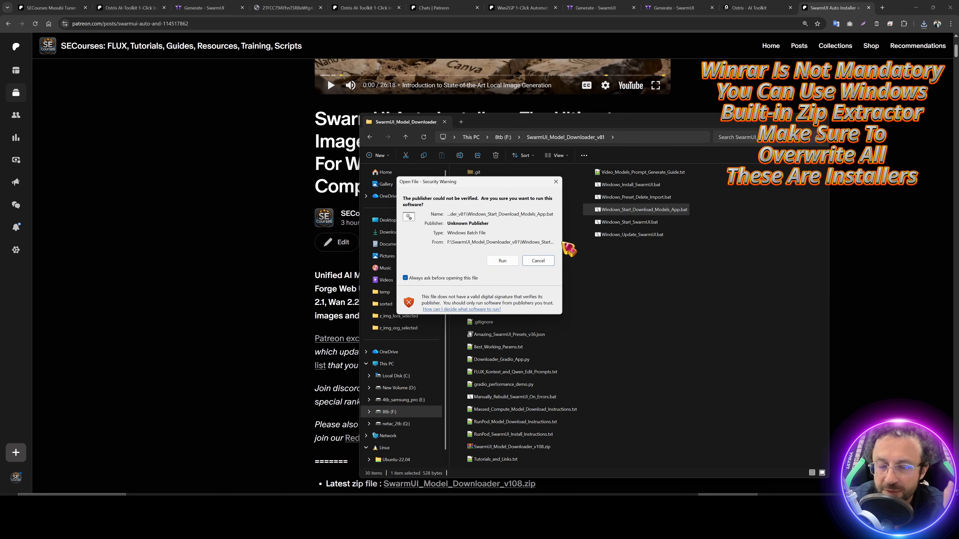
{"action": "left_click", "coordinate": [502, 261]}
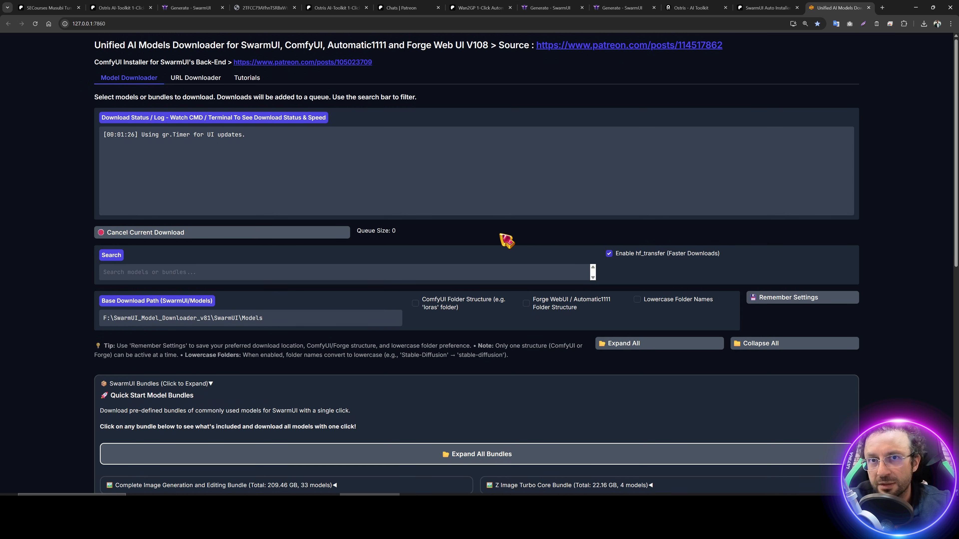
Step: Expand the Z Image Turbo Core Bundle and download all four of its models
{"action": "scroll", "coordinate": [343, 272], "scroll_direction": "down", "scroll_amount": 8}
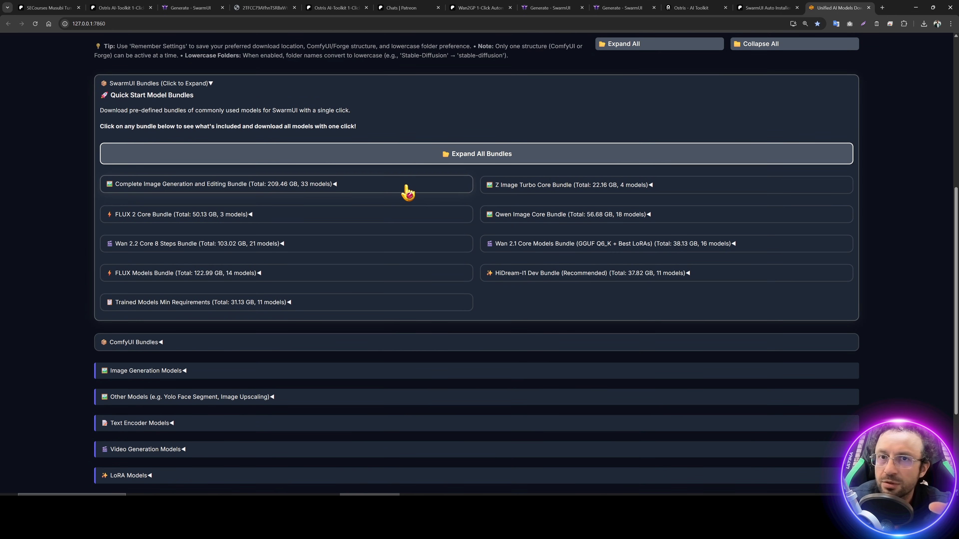
{"action": "scroll", "coordinate": [401, 184], "scroll_direction": "down", "scroll_amount": 1}
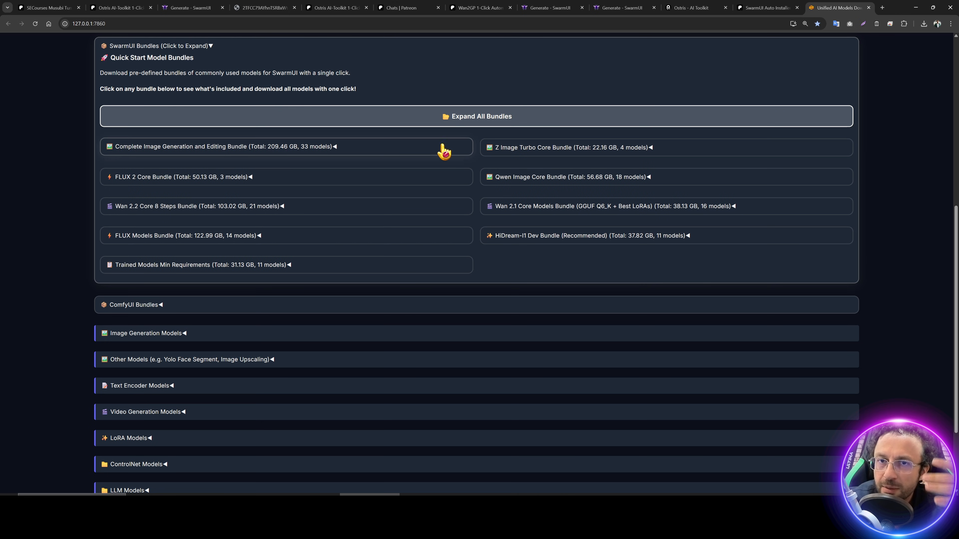
{"action": "left_click", "coordinate": [533, 151]}
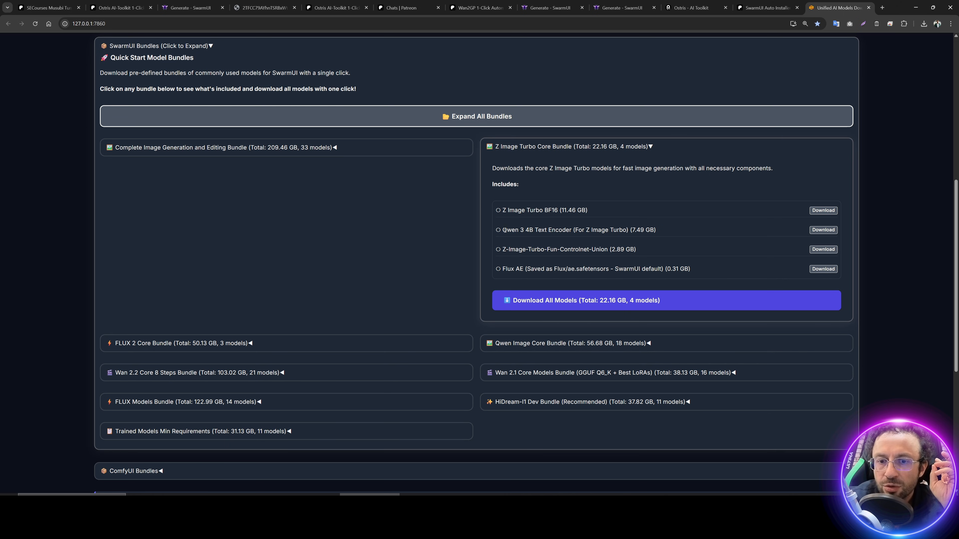
{"action": "left_click_drag", "start_coordinate": [526, 229], "coordinate": [568, 229]}
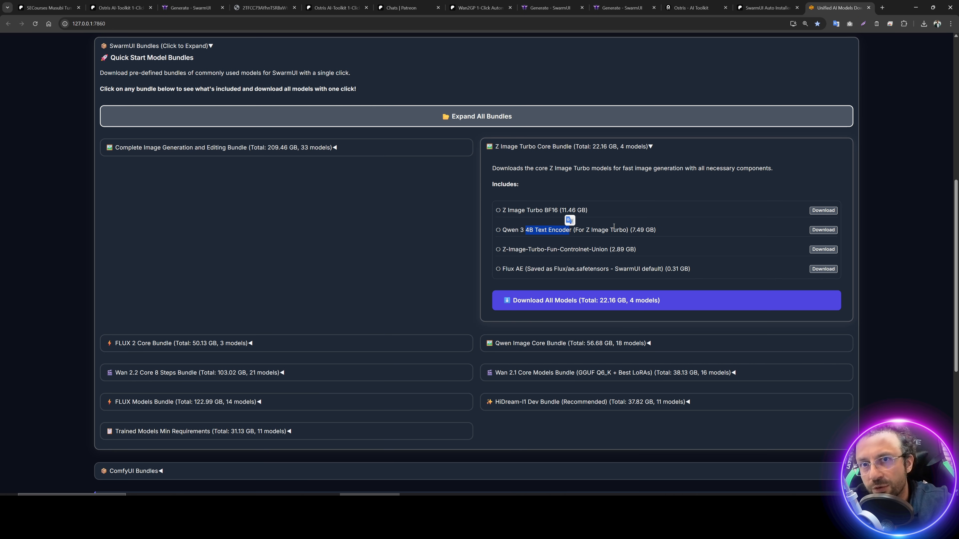
{"action": "scroll", "coordinate": [655, 251], "scroll_direction": "up", "scroll_amount": 1, "text": "ctrl"}
{"action": "scroll", "coordinate": [651, 252], "scroll_direction": "down", "scroll_amount": 1}
{"action": "left_click", "coordinate": [573, 241]}
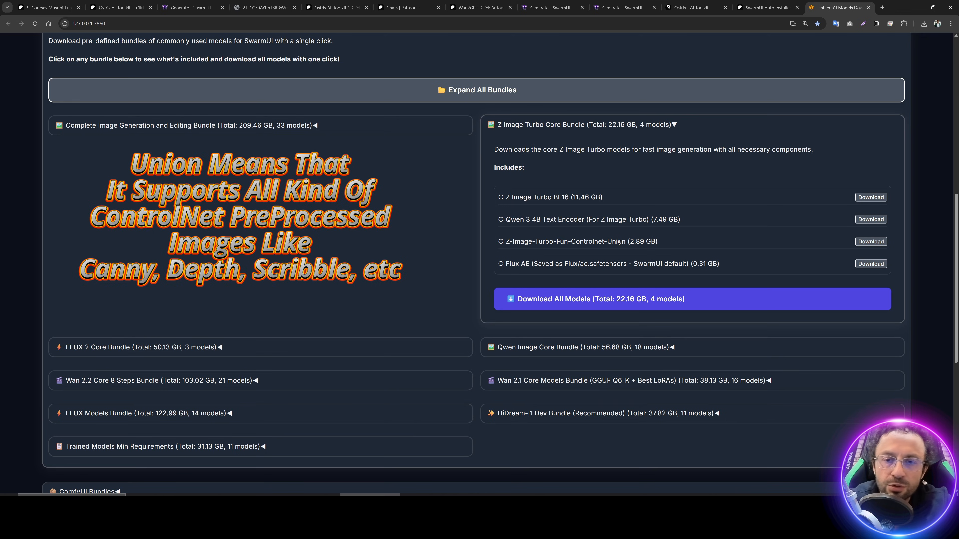
{"action": "left_click_drag", "start_coordinate": [504, 263], "coordinate": [617, 264]}
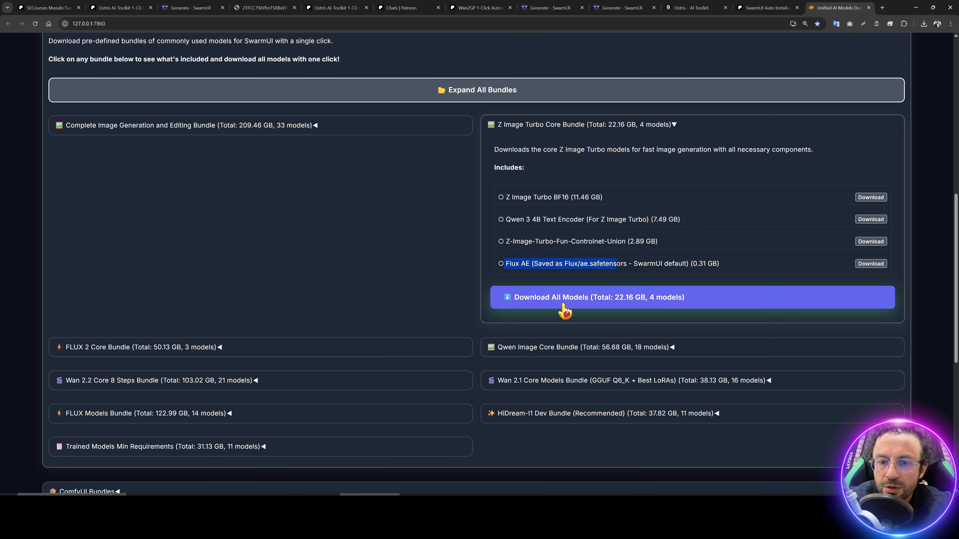
{"action": "left_click", "coordinate": [771, 216]}
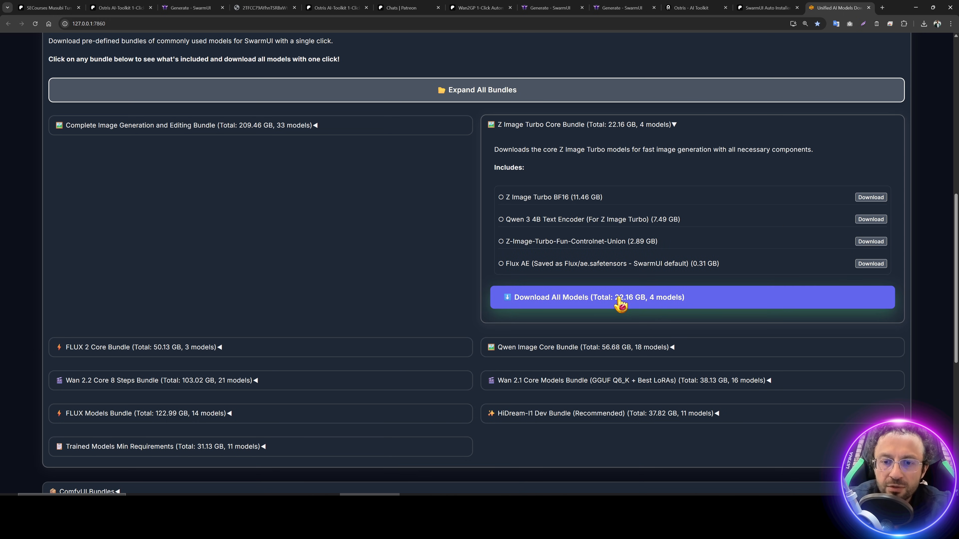
Step: Expand Image Generation Models and its Z Image Turbo Models group
{"action": "scroll", "coordinate": [286, 189], "scroll_direction": "down", "scroll_amount": 8}
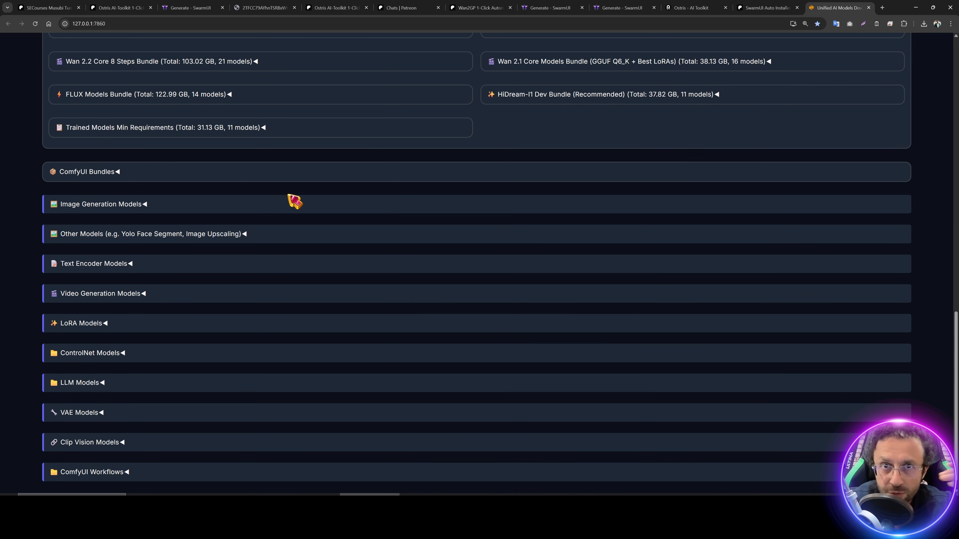
{"action": "left_click", "coordinate": [103, 207]}
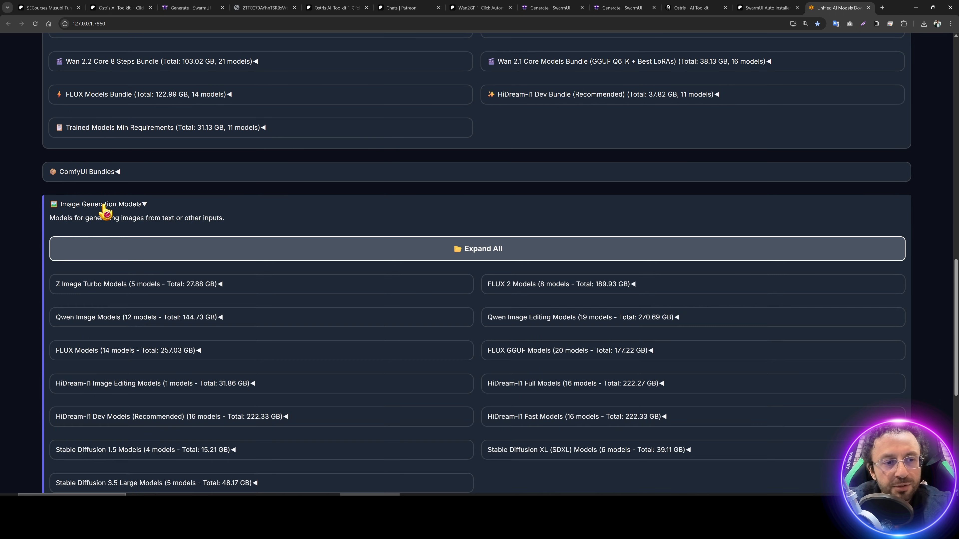
{"action": "scroll", "coordinate": [91, 218], "scroll_direction": "down", "scroll_amount": 2}
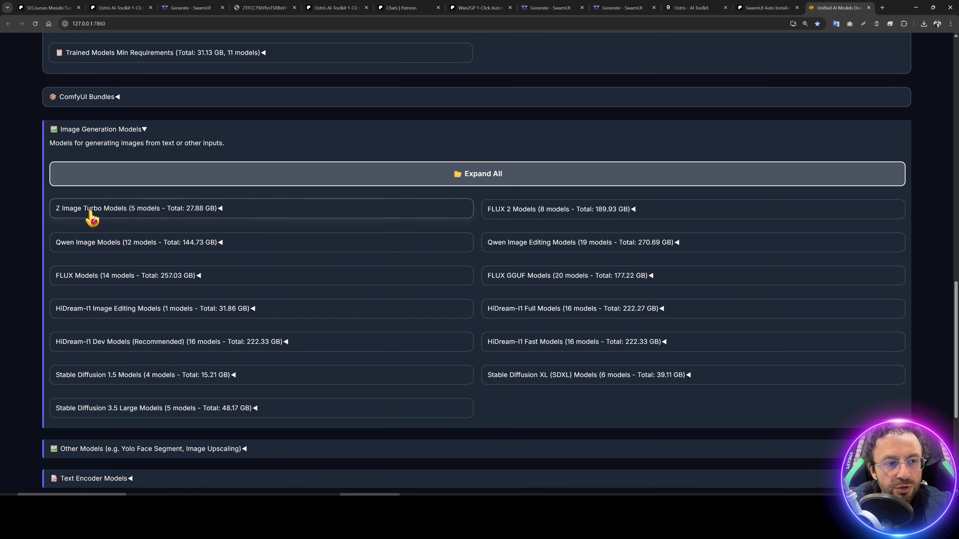
{"action": "left_click", "coordinate": [106, 217]}
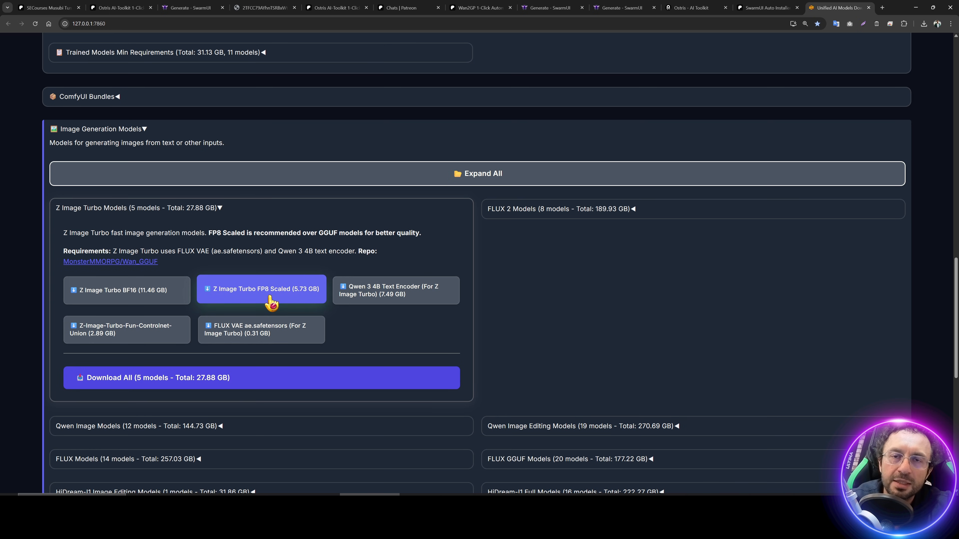
{"action": "key", "text": "super"}
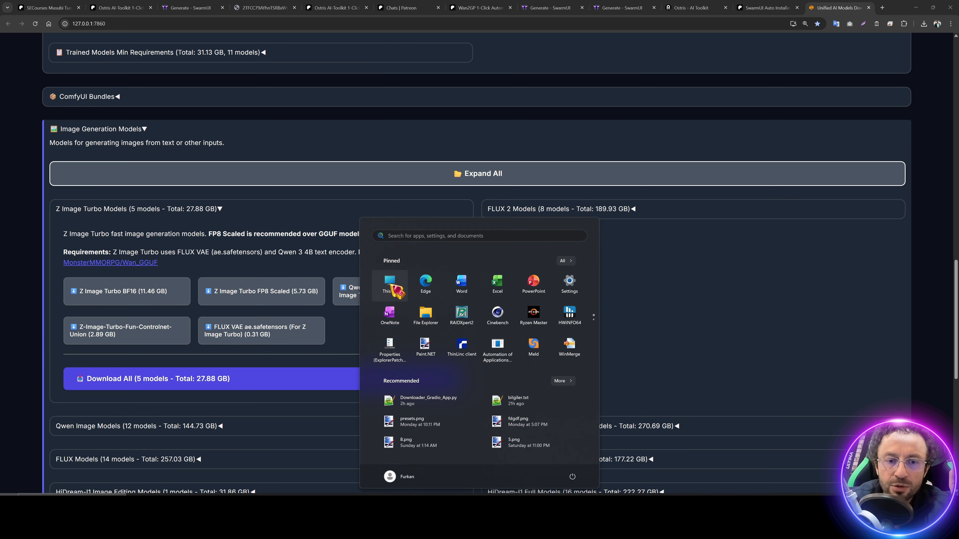
Step: Run Windows_Start_App.bat from SECourses_Musubi_Trainer_v16 on the 8tb (F:) drive
{"action": "left_click", "coordinate": [393, 288]}
{"action": "double_click", "coordinate": [486, 220]}
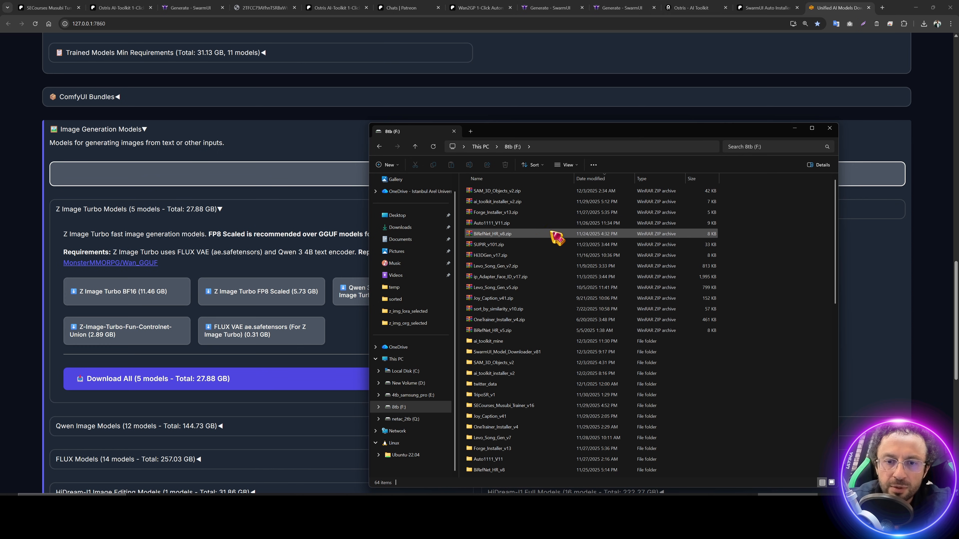
{"action": "left_click", "coordinate": [509, 407]}
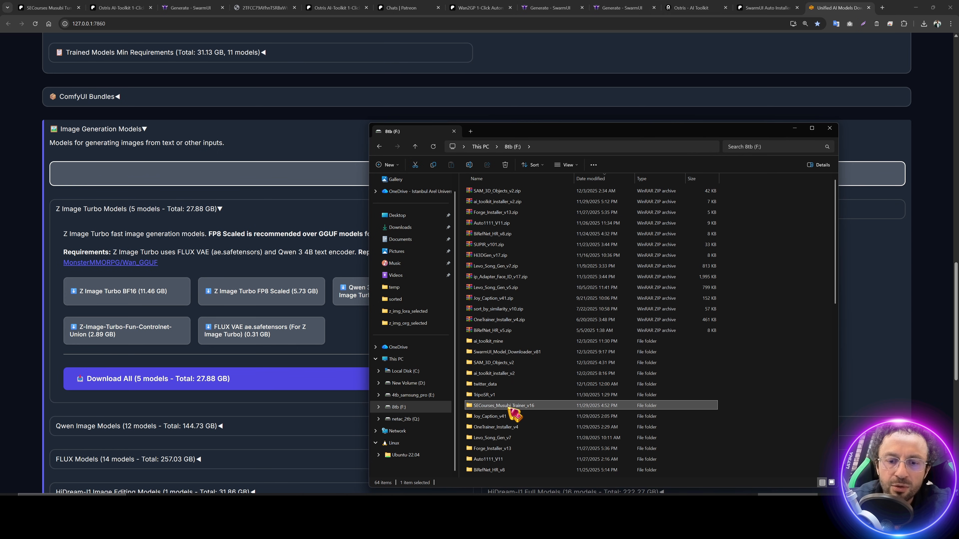
{"action": "scroll", "coordinate": [510, 406], "scroll_direction": "down", "scroll_amount": 1}
{"action": "double_click", "coordinate": [540, 348]}
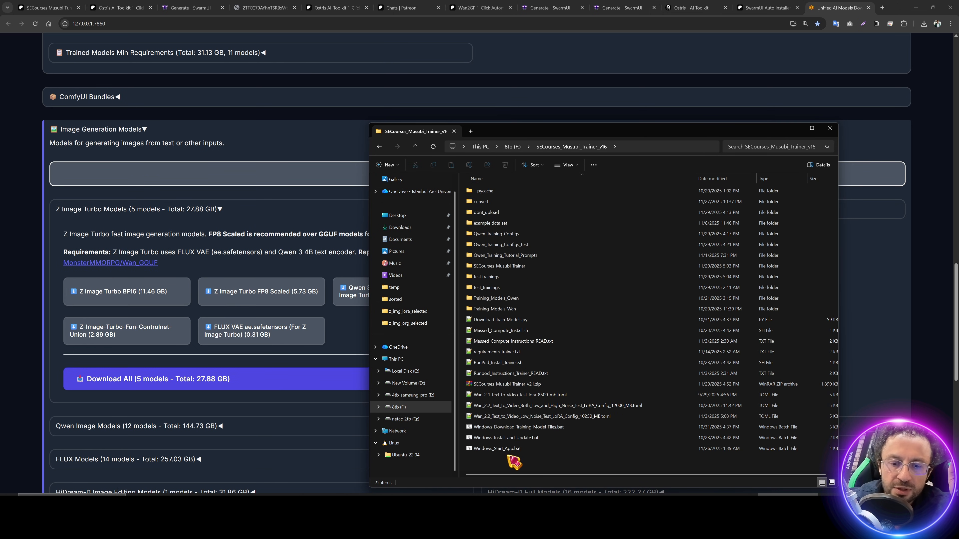
{"action": "double_click", "coordinate": [503, 449]}
Step: Move the trainer's command window aside and return to the browser
{"action": "left_click_drag", "start_coordinate": [310, 26], "coordinate": [386, 106]}
{"action": "left_click_drag", "start_coordinate": [327, 107], "coordinate": [500, 165]}
{"action": "left_click", "coordinate": [392, 87]}
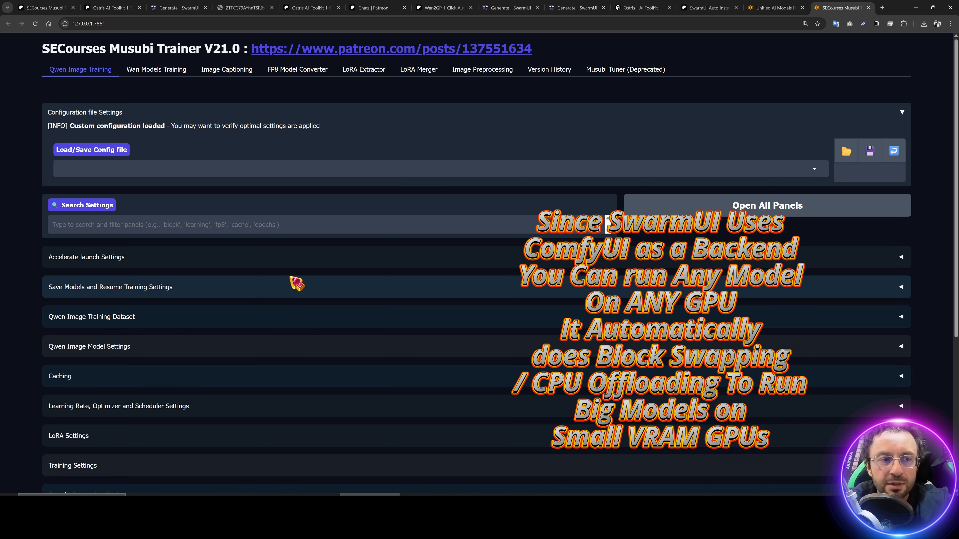
Step: Check the Z Image Turbo downloads, then review the FP8 Model Converter's Model Type options
{"action": "left_click", "coordinate": [761, 8]}
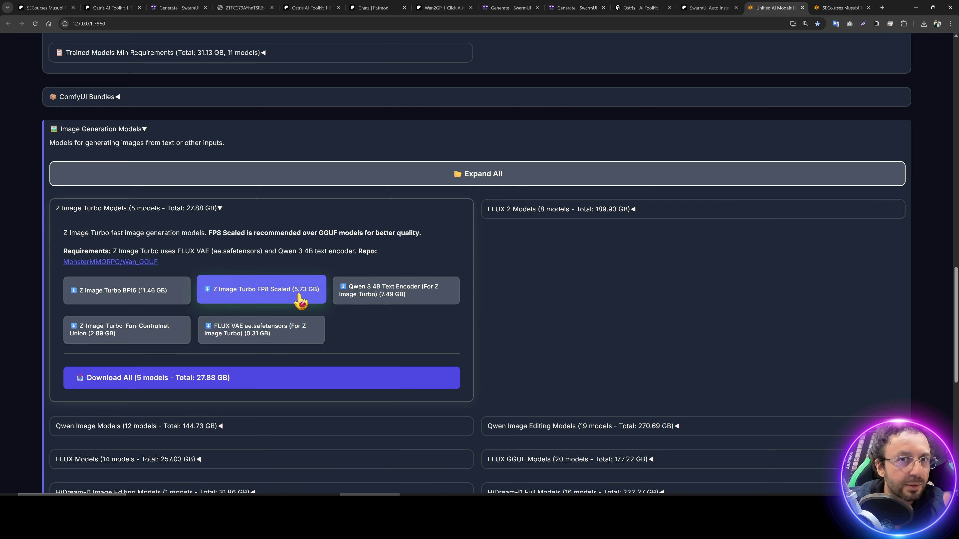
{"action": "left_click", "coordinate": [863, 3]}
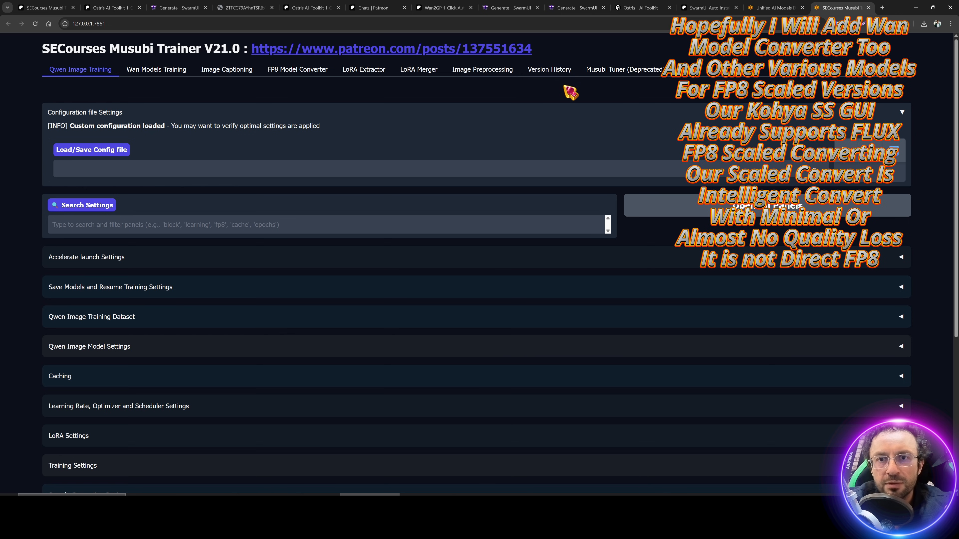
{"action": "left_click", "coordinate": [302, 71]}
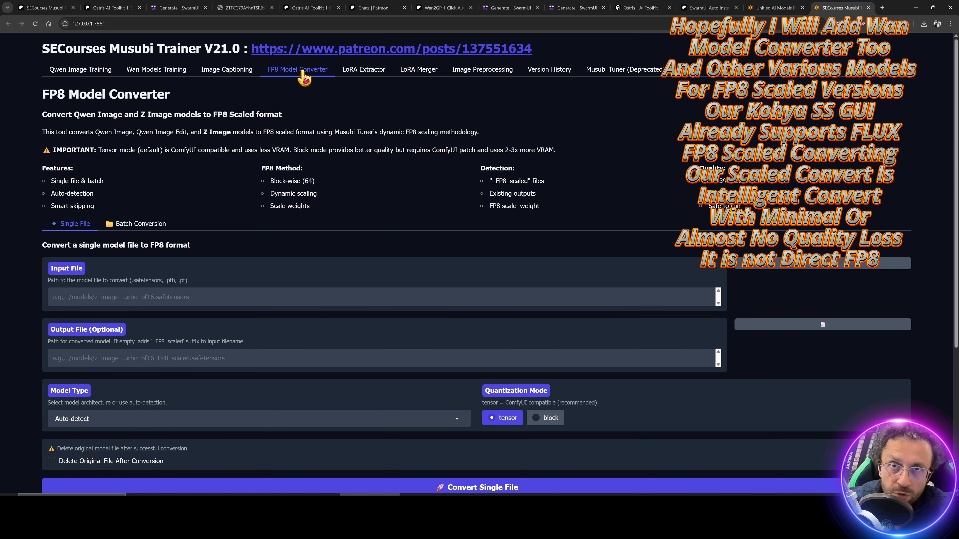
{"action": "scroll", "coordinate": [208, 285], "scroll_direction": "down", "scroll_amount": 3}
{"action": "scroll", "coordinate": [128, 327], "scroll_direction": "up", "scroll_amount": 3}
{"action": "scroll", "coordinate": [119, 271], "scroll_direction": "down", "scroll_amount": 4}
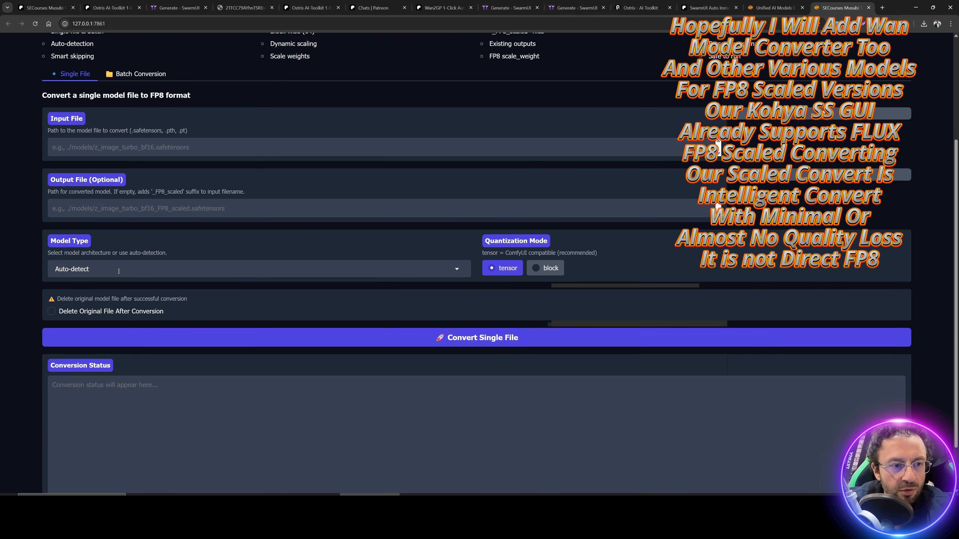
{"action": "left_click", "coordinate": [118, 269]}
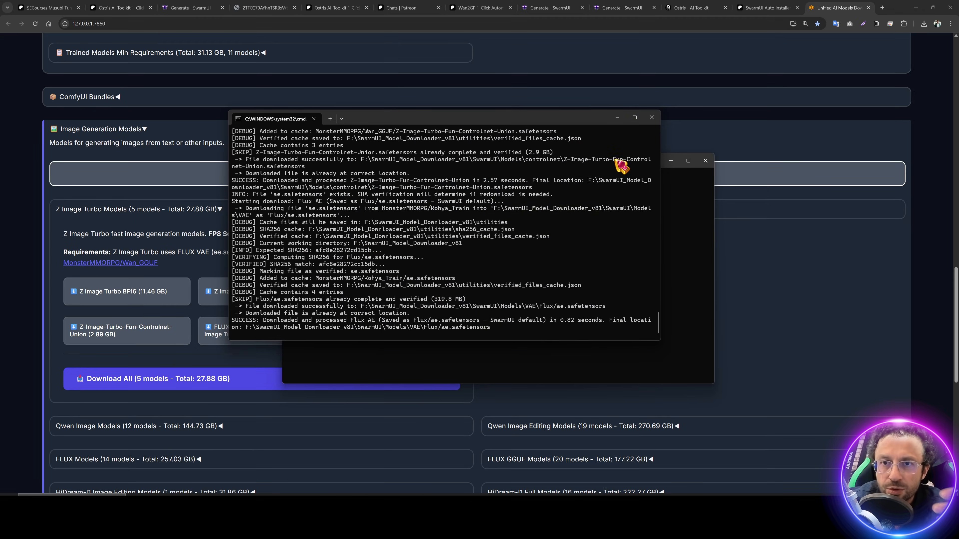
Step: Check the Download Status log for the Z Image Turbo downloads, then open the ComfyUI Installer post
{"action": "left_click", "coordinate": [836, 7]}
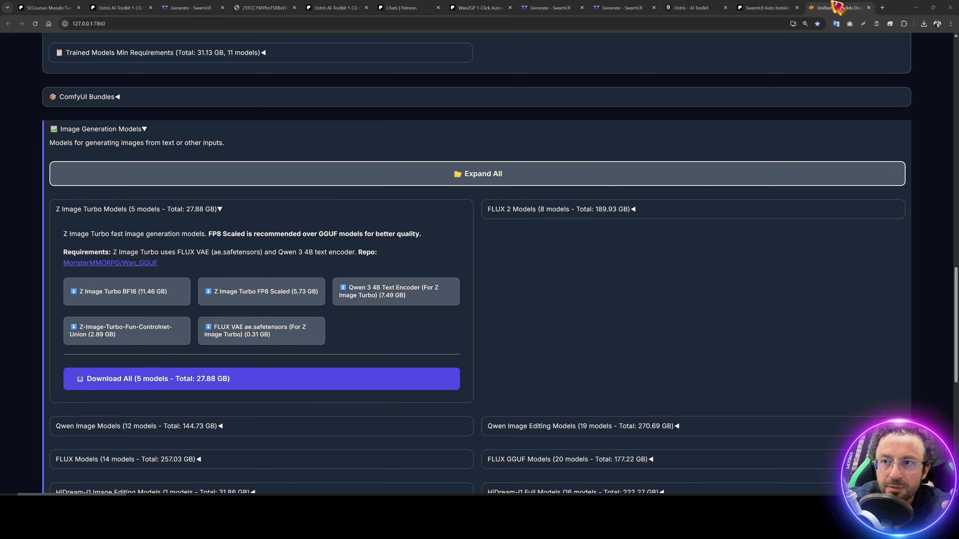
{"action": "scroll", "coordinate": [619, 272], "scroll_direction": "up", "scroll_amount": 20}
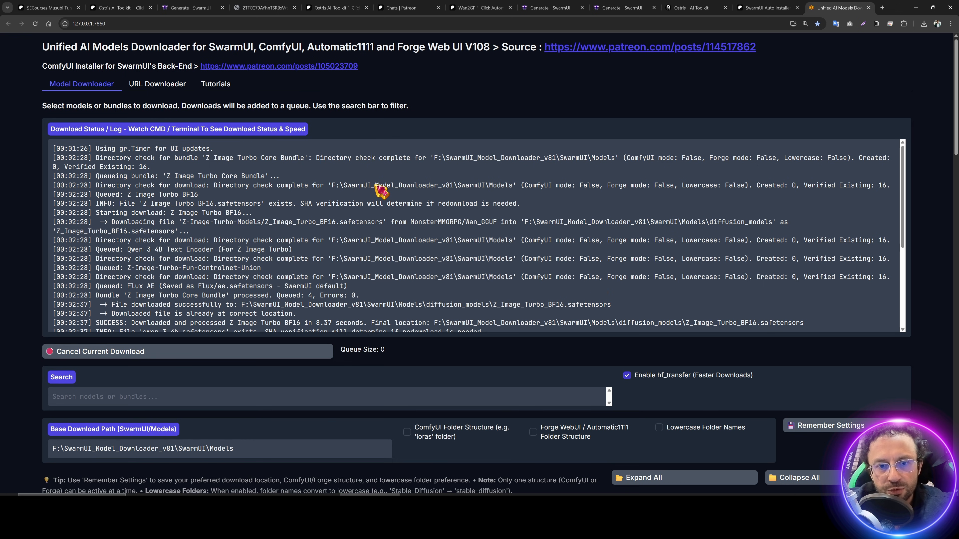
{"action": "scroll", "coordinate": [379, 189], "scroll_direction": "down", "scroll_amount": 5}
{"action": "scroll", "coordinate": [379, 191], "scroll_direction": "down", "scroll_amount": 3}
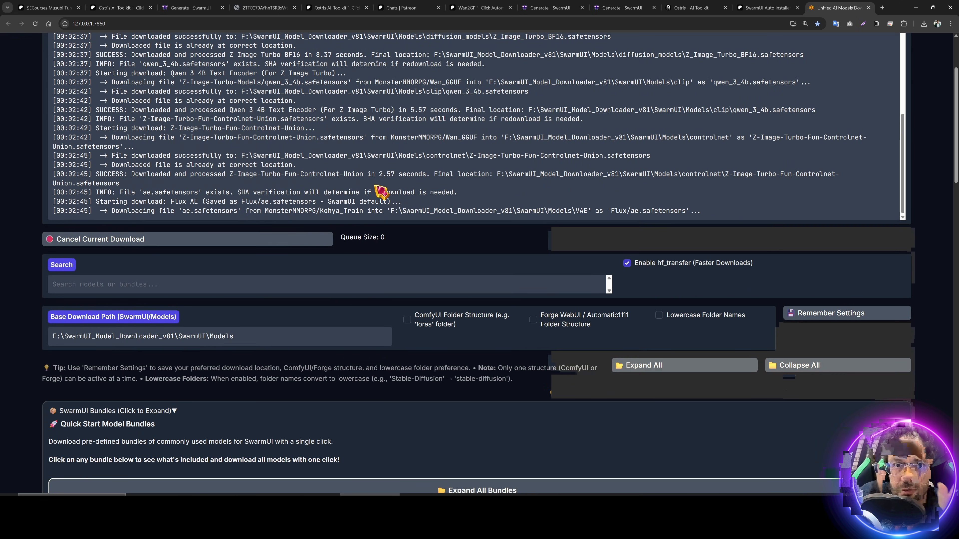
{"action": "scroll", "coordinate": [933, 166], "scroll_direction": "up", "scroll_amount": 3}
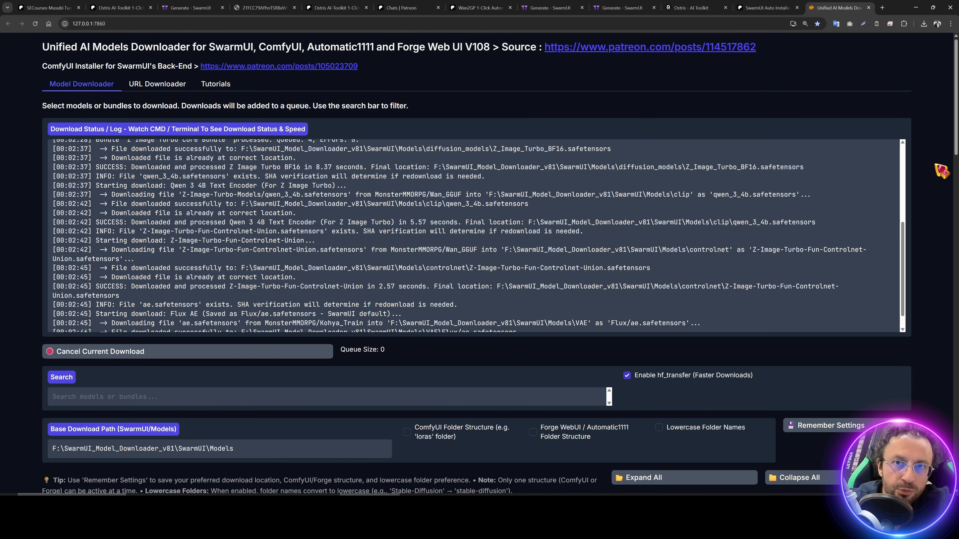
{"action": "left_click", "coordinate": [279, 65]}
{"action": "scroll", "coordinate": [457, 254], "scroll_direction": "down", "scroll_amount": 1}
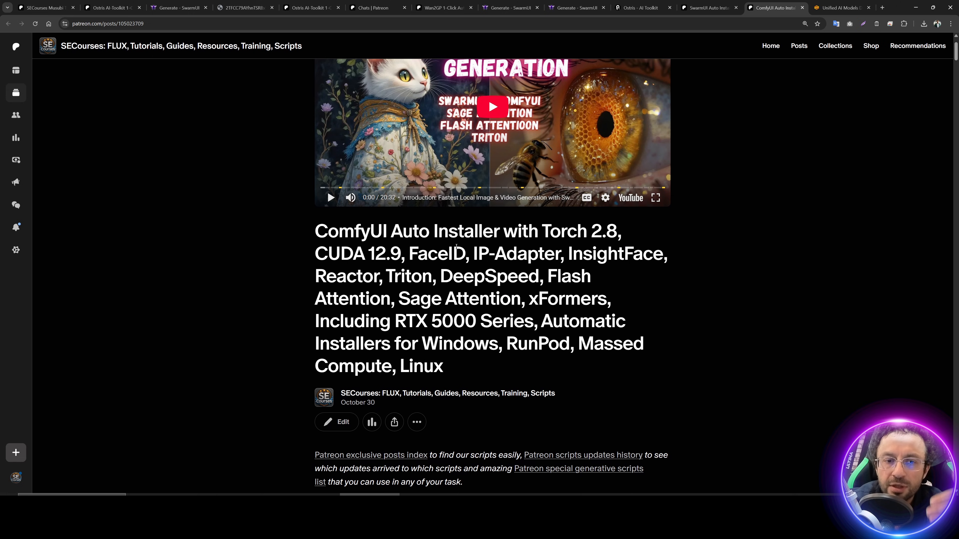
Step: Maximize the Comfy_UI_V52 folder and run Windows_Install_Or_Update_ComfyUI.bat
{"action": "scroll", "coordinate": [547, 292], "scroll_direction": "down", "scroll_amount": 2}
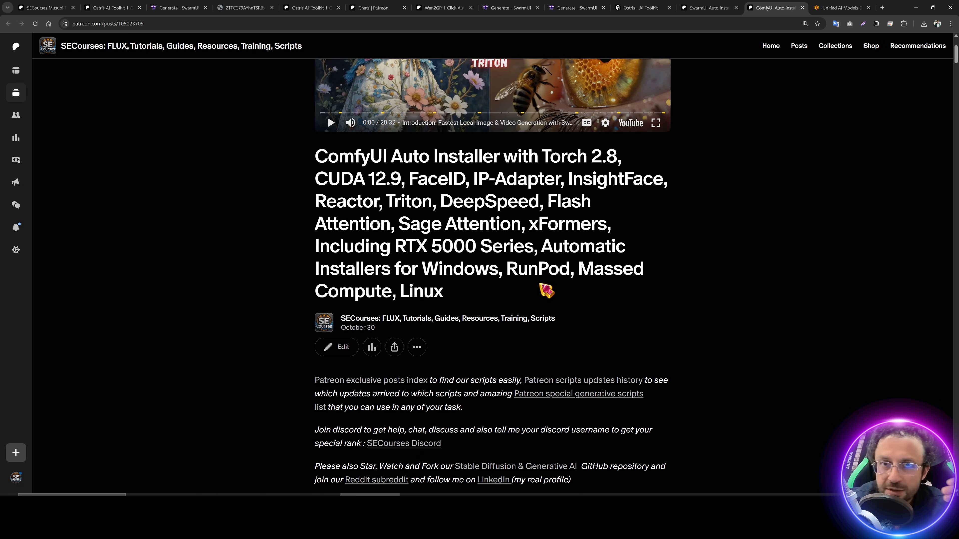
{"action": "scroll", "coordinate": [497, 353], "scroll_direction": "down", "scroll_amount": 6}
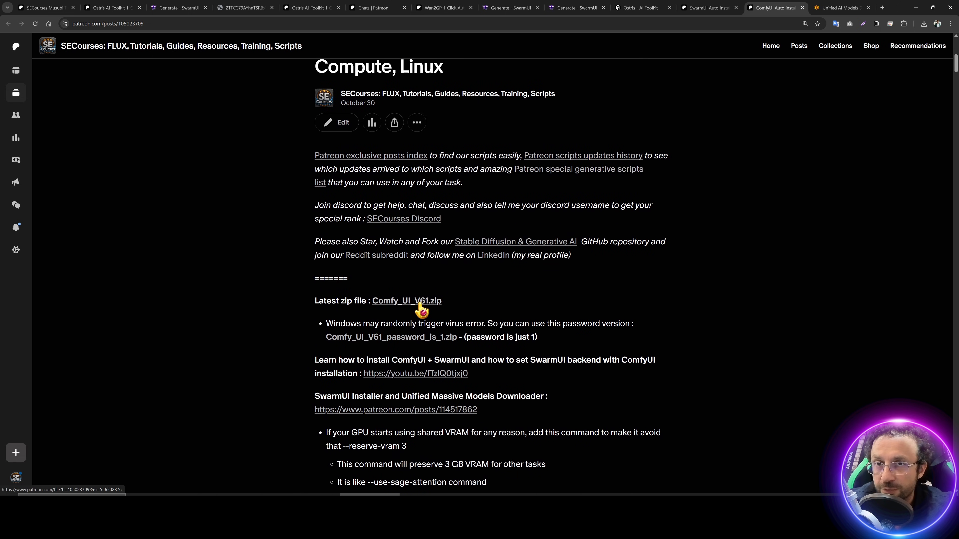
{"action": "key", "text": "alt+Tab"}
{"action": "double_click", "coordinate": [307, 24]}
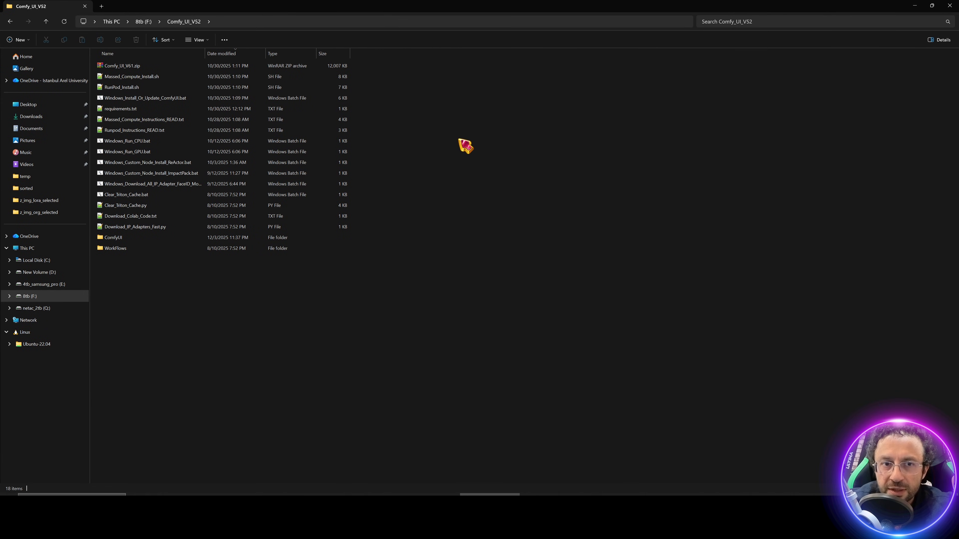
{"action": "left_click", "coordinate": [143, 67]}
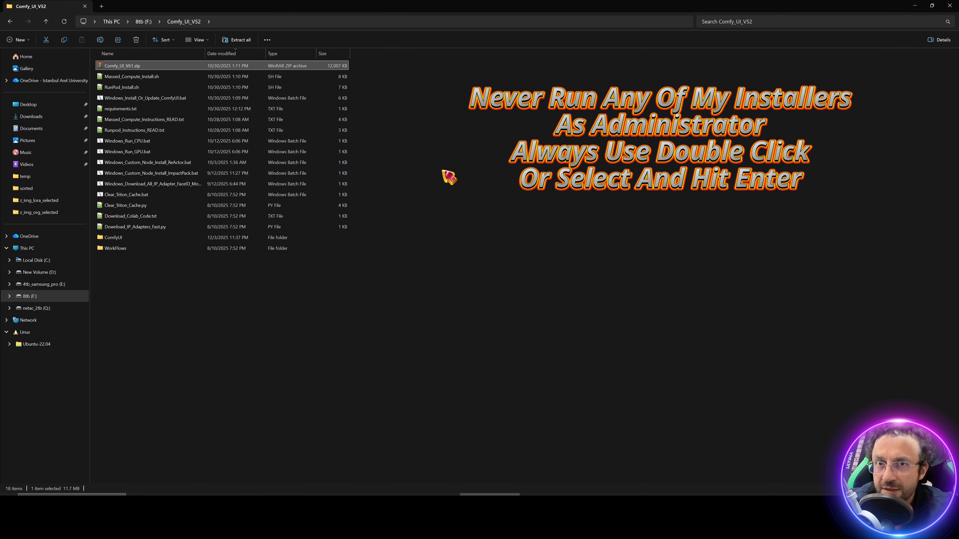
{"action": "left_click", "coordinate": [159, 100]}
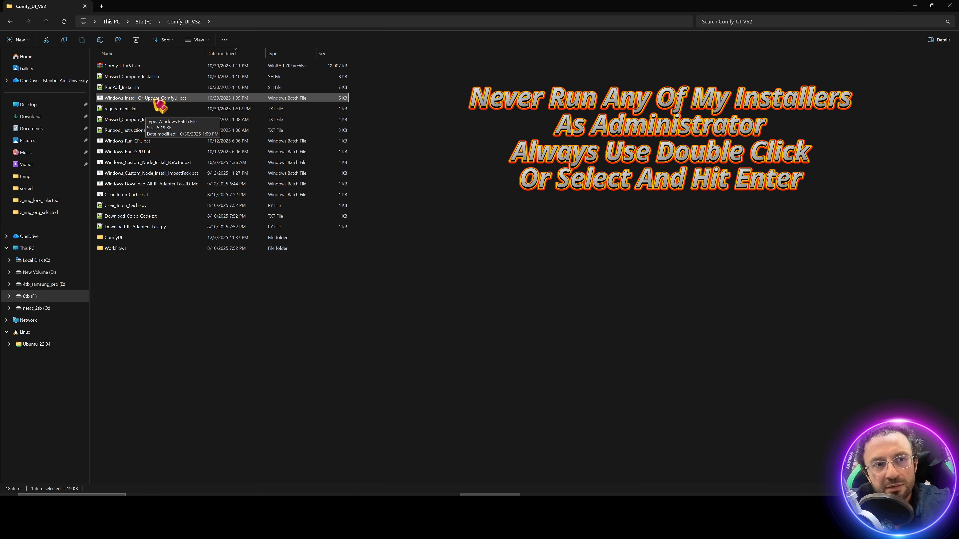
{"action": "double_click", "coordinate": [162, 100]}
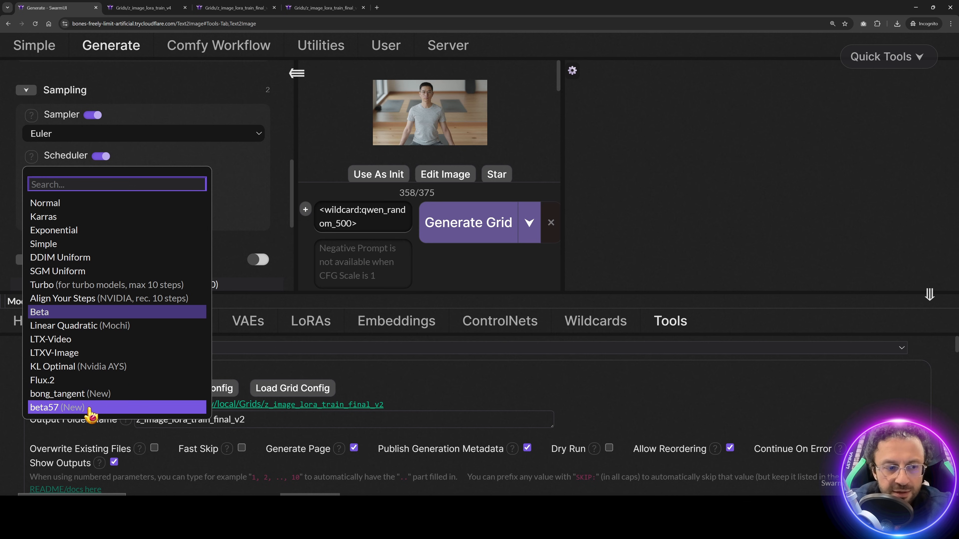
Step: Open the Sampler dropdown and browse the available samplers
{"action": "left_click", "coordinate": [111, 137]}
{"action": "scroll", "coordinate": [109, 170], "scroll_direction": "down", "scroll_amount": 12}
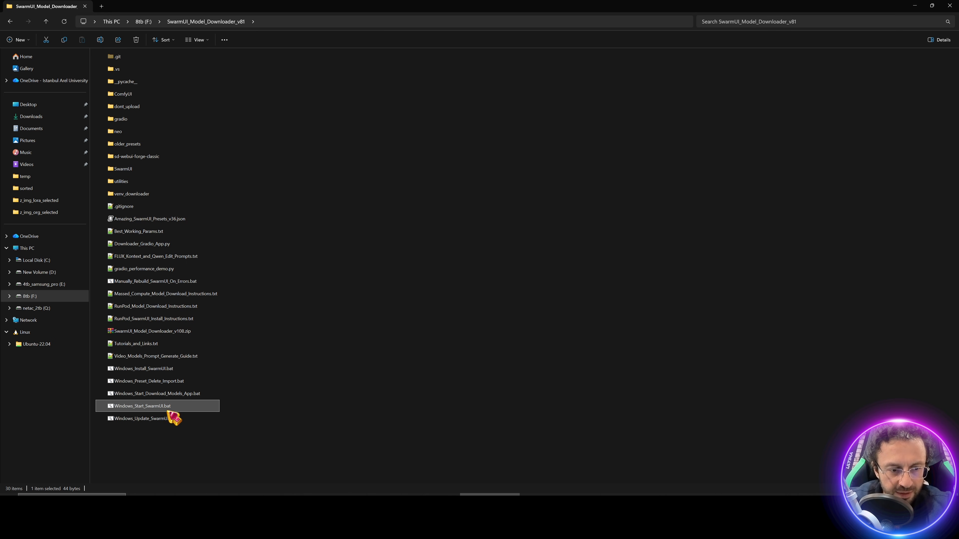
Step: Run Windows_Update_SwarmUI.bat past the security warning and move its console aside
{"action": "double_click", "coordinate": [172, 418]}
{"action": "left_click", "coordinate": [491, 260]}
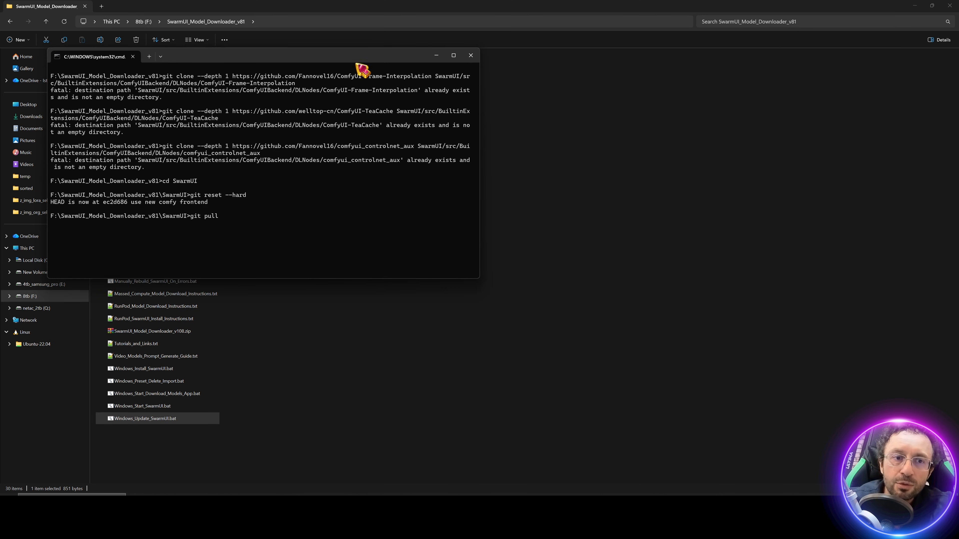
{"action": "left_click_drag", "start_coordinate": [306, 58], "coordinate": [529, 81]}
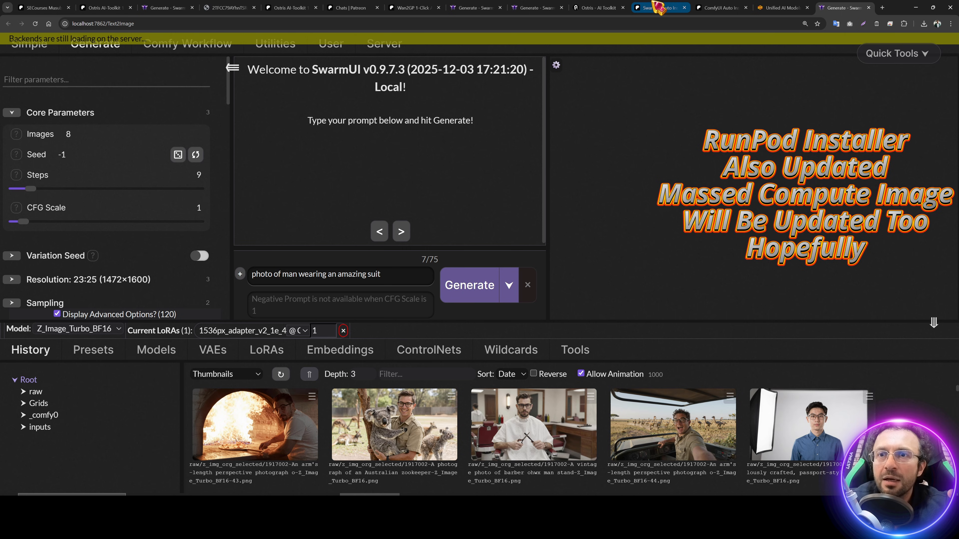
Step: Review the 3 December 2025 V108 release notes on Patreon
{"action": "left_click", "coordinate": [659, 7]}
{"action": "scroll", "coordinate": [391, 177], "scroll_direction": "down", "scroll_amount": 10}
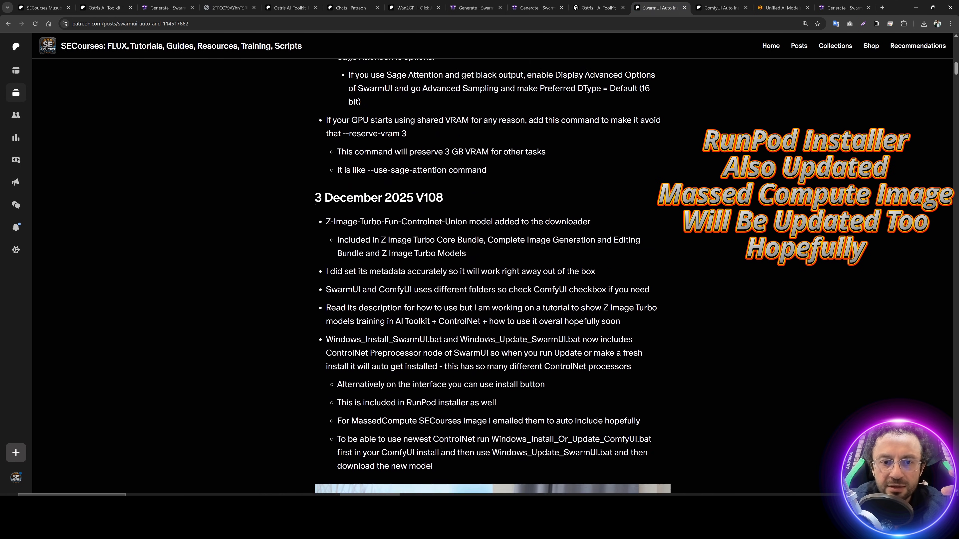
{"action": "scroll", "coordinate": [391, 176], "scroll_direction": "up", "scroll_amount": 2}
{"action": "left_click_drag", "start_coordinate": [315, 147], "coordinate": [485, 149]}
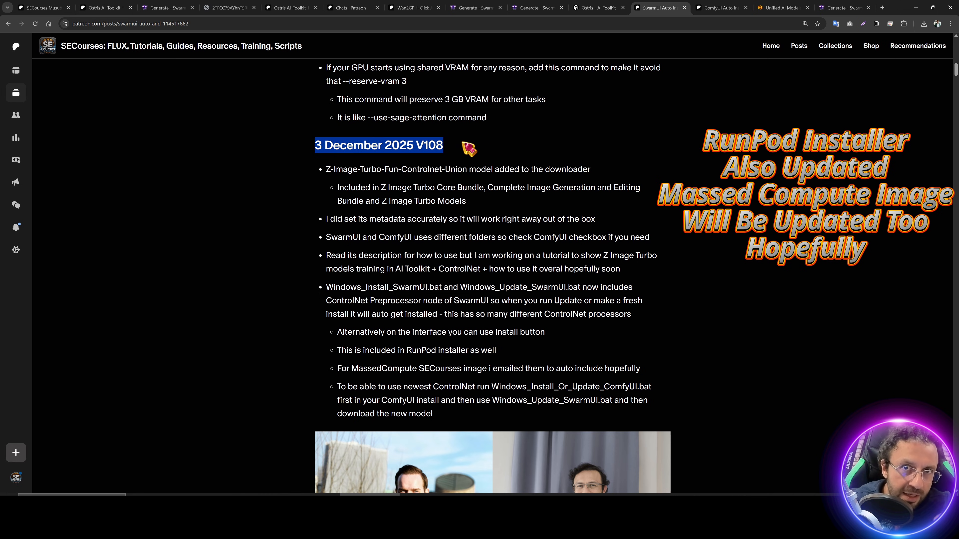
Step: Return to SwarmUI and scroll to the ControlNet settings using Z-Image-Turbo-Fun-Controlnet-Union
{"action": "left_click", "coordinate": [844, 7]}
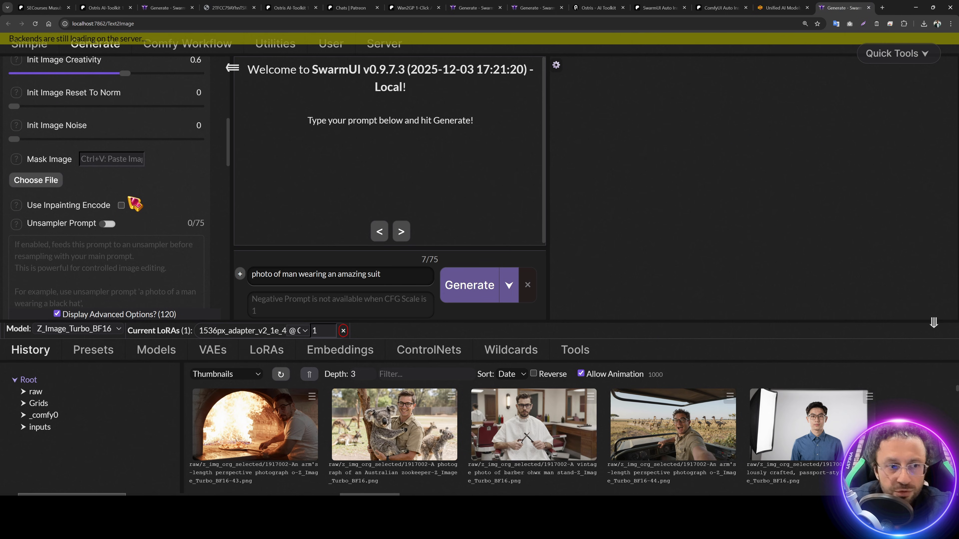
{"action": "scroll", "coordinate": [135, 204], "scroll_direction": "down", "scroll_amount": 5}
{"action": "scroll", "coordinate": [154, 238], "scroll_direction": "down", "scroll_amount": 8}
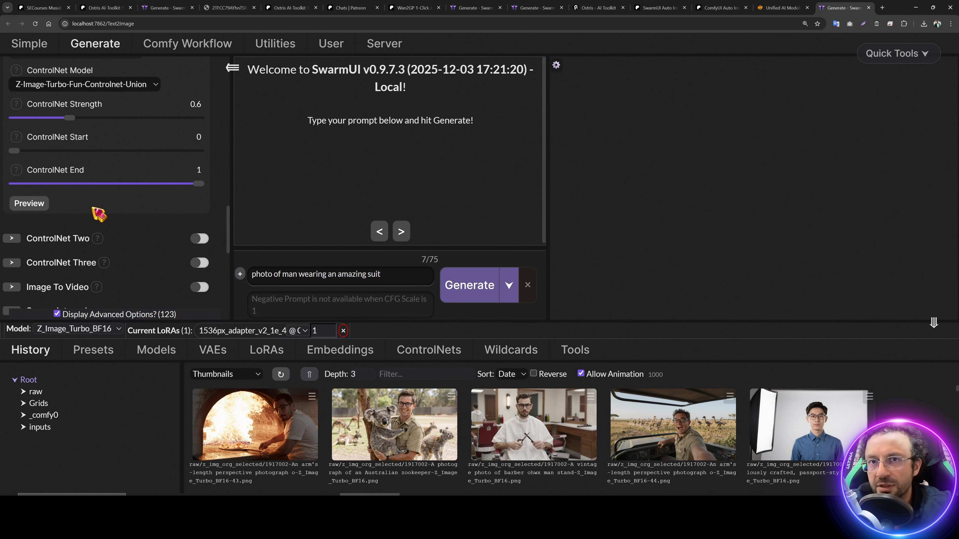
Step: Scroll the parameters back to the top and switch the lower panel to the Presets tab
{"action": "scroll", "coordinate": [155, 186], "scroll_direction": "up", "scroll_amount": 10}
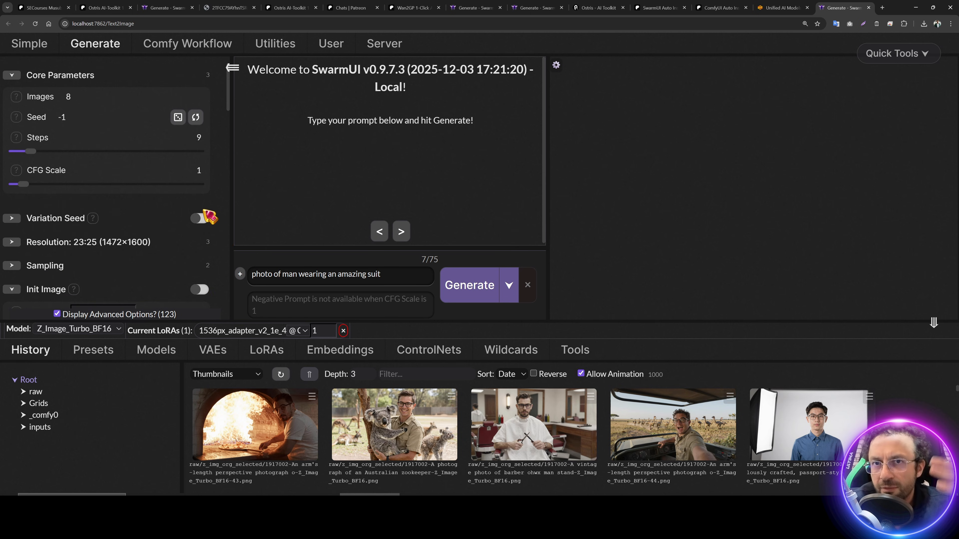
{"action": "left_click", "coordinate": [95, 353]}
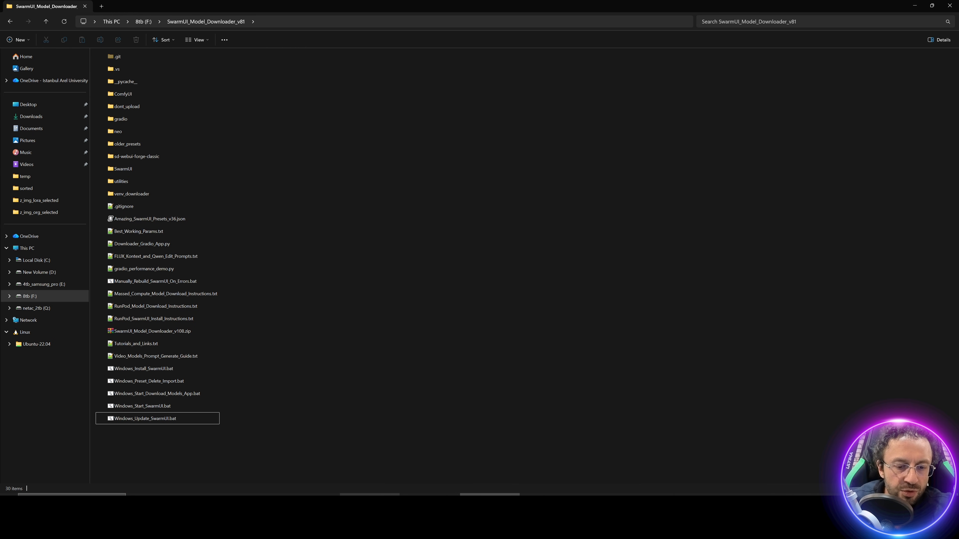
{"action": "key", "text": "alt+Tab"}
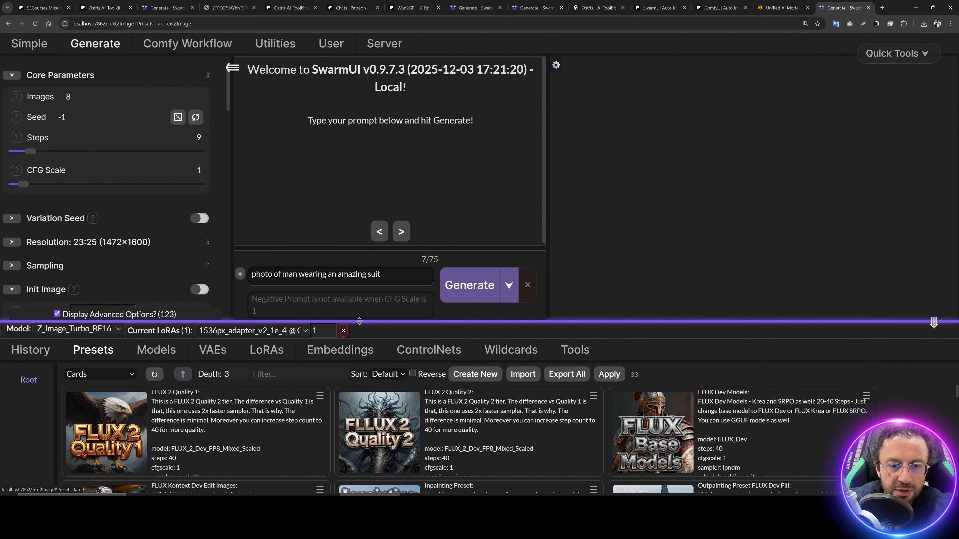
Step: Import the 33 presets from Amazing_SwarmUI_Presets_v36.json with Overwrite enabled
{"action": "left_click_drag", "start_coordinate": [362, 324], "coordinate": [402, 240]}
{"action": "left_click", "coordinate": [528, 284]}
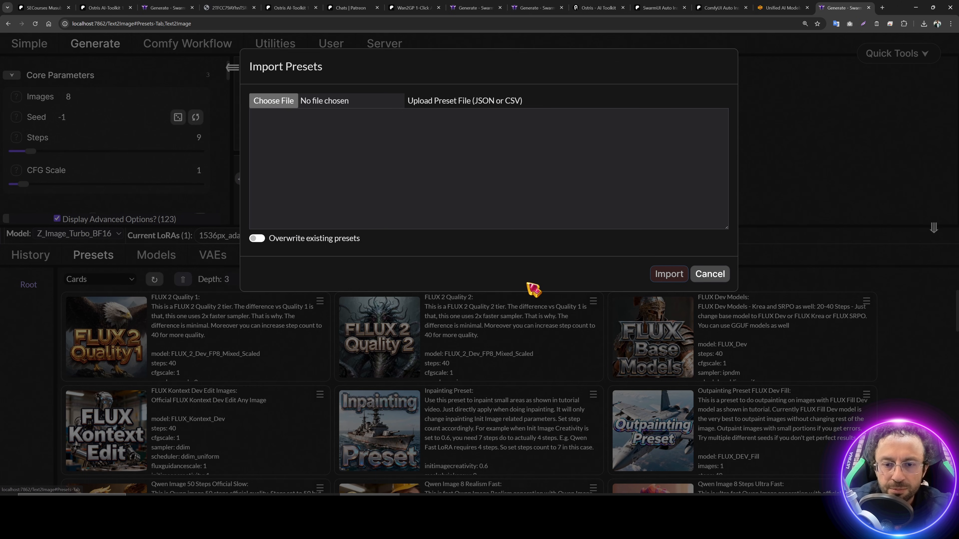
{"action": "left_click", "coordinate": [278, 101]}
{"action": "left_click", "coordinate": [264, 200]}
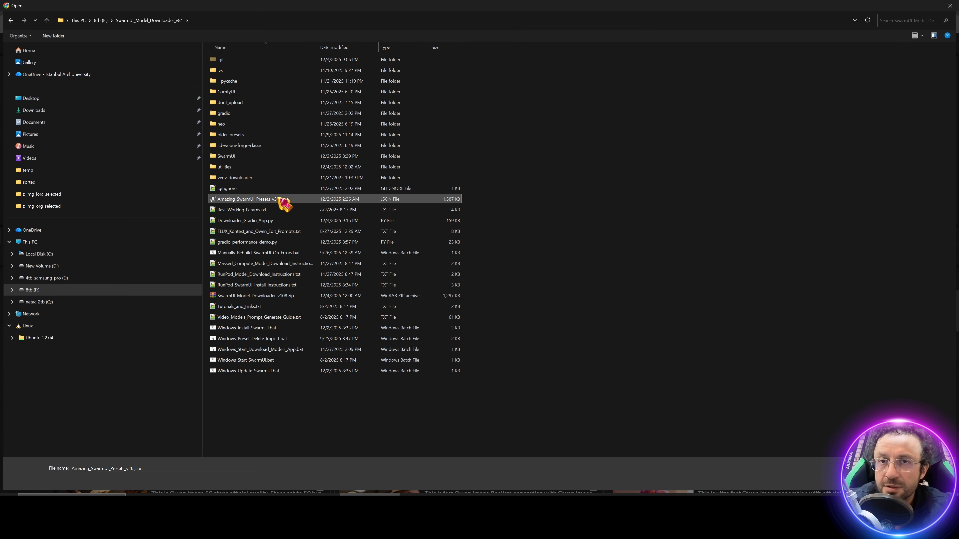
{"action": "double_click", "coordinate": [286, 200]}
{"action": "left_click", "coordinate": [257, 240]}
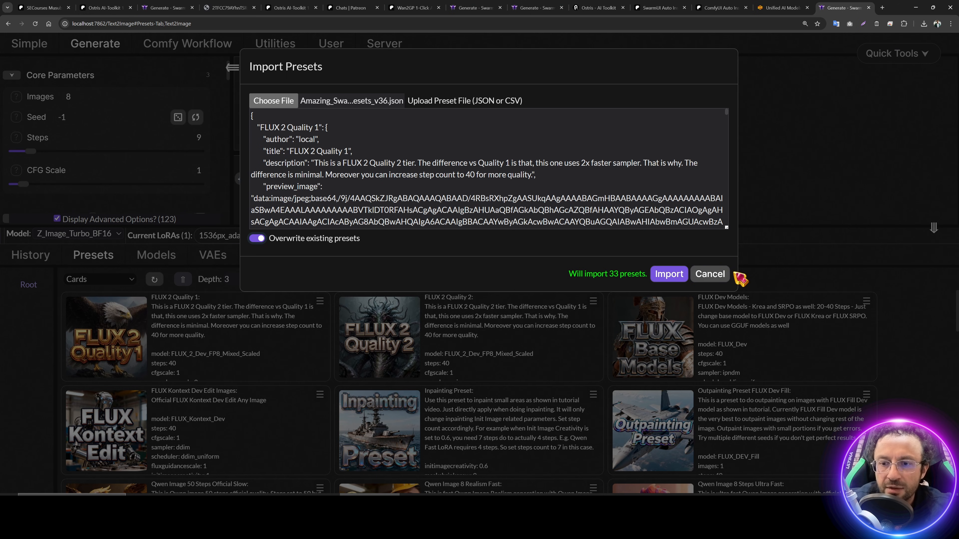
{"action": "left_click", "coordinate": [669, 274]}
{"action": "scroll", "coordinate": [506, 363], "scroll_direction": "down", "scroll_amount": 4}
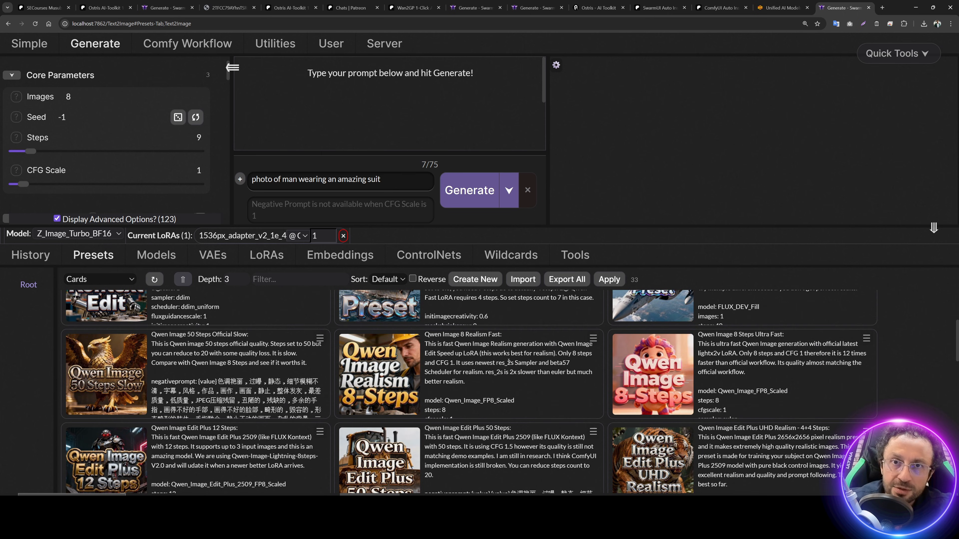
{"action": "scroll", "coordinate": [508, 362], "scroll_direction": "down", "scroll_amount": 14}
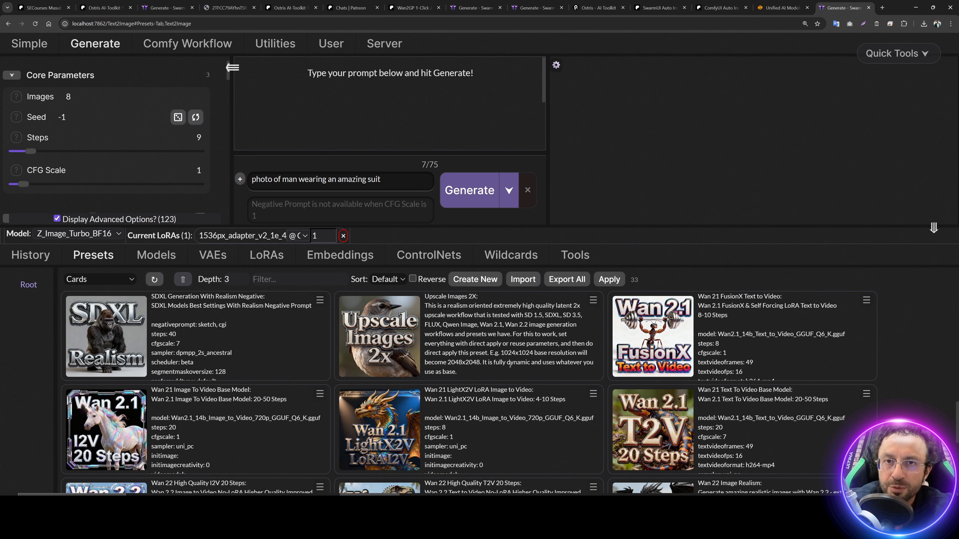
{"action": "scroll", "coordinate": [512, 364], "scroll_direction": "down", "scroll_amount": 2}
Step: Run Windows_Preset_Delete_Import.bat and confirm with y to back up and reimport 33 presets
{"action": "left_click", "coordinate": [916, 7]}
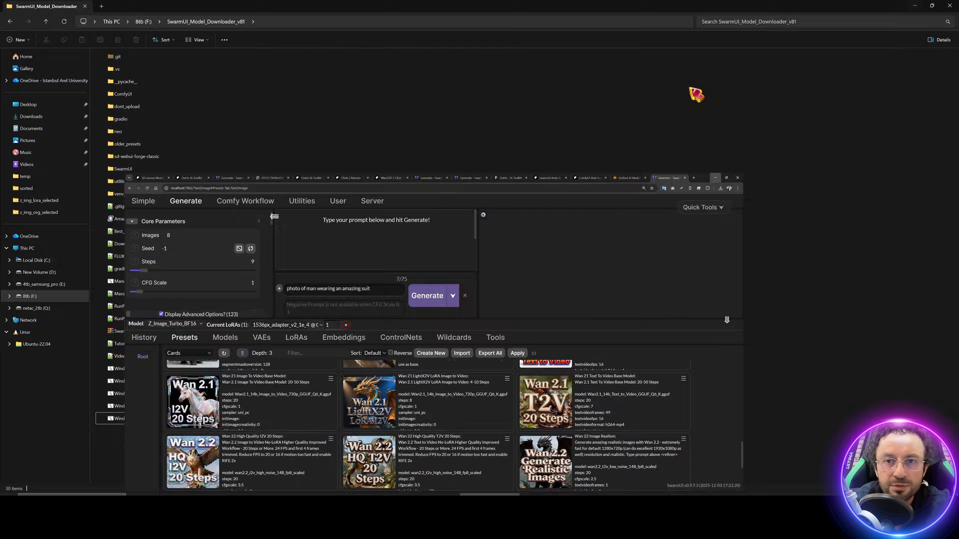
{"action": "double_click", "coordinate": [175, 383]}
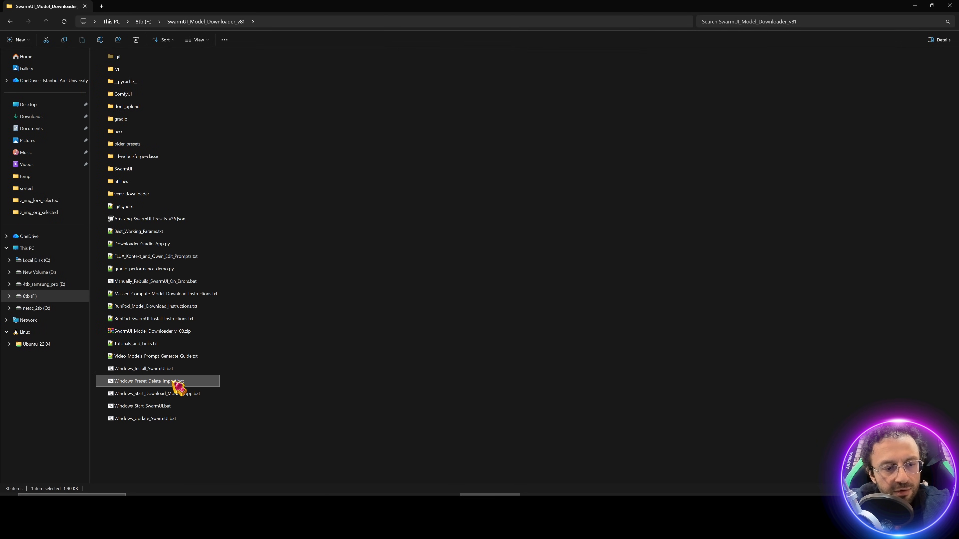
{"action": "left_click", "coordinate": [506, 260]}
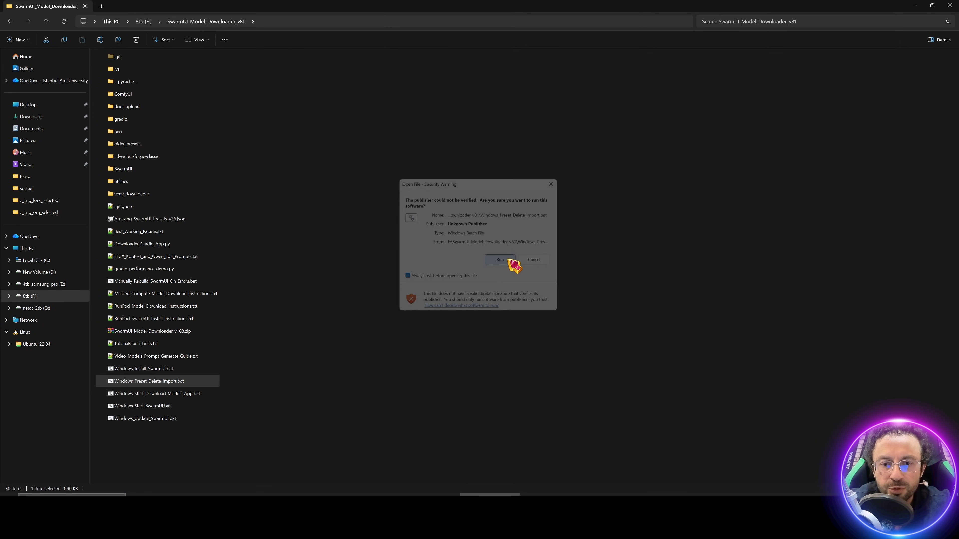
{"action": "type", "text": "y"}
{"action": "key", "text": "Return"}
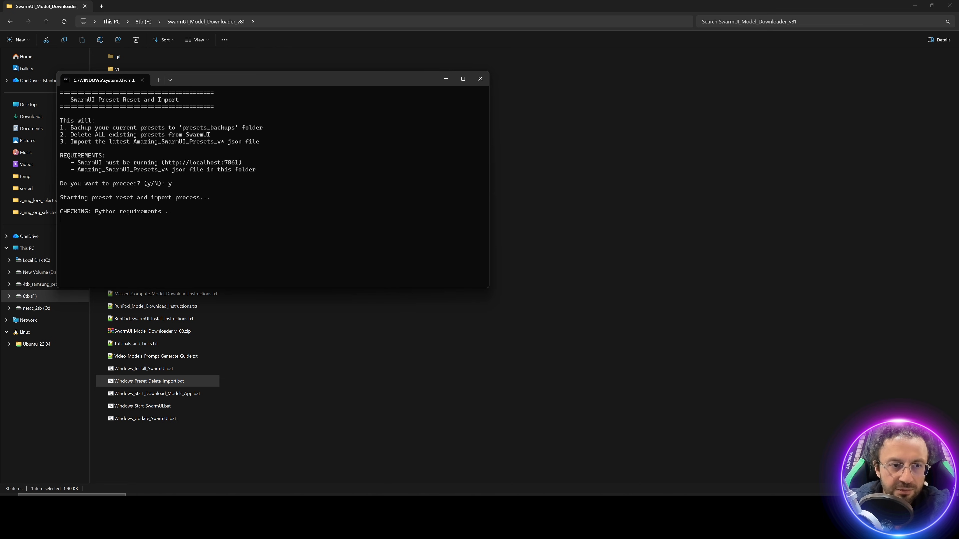
{"action": "left_click_drag", "start_coordinate": [282, 82], "coordinate": [461, 61]}
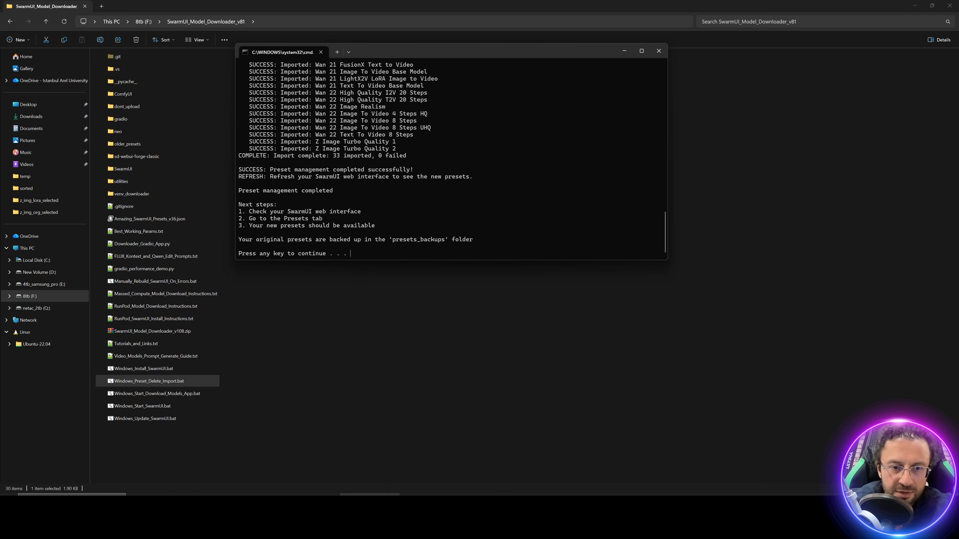
{"action": "key", "text": "Return"}
{"action": "key", "text": "alt+Tab"}
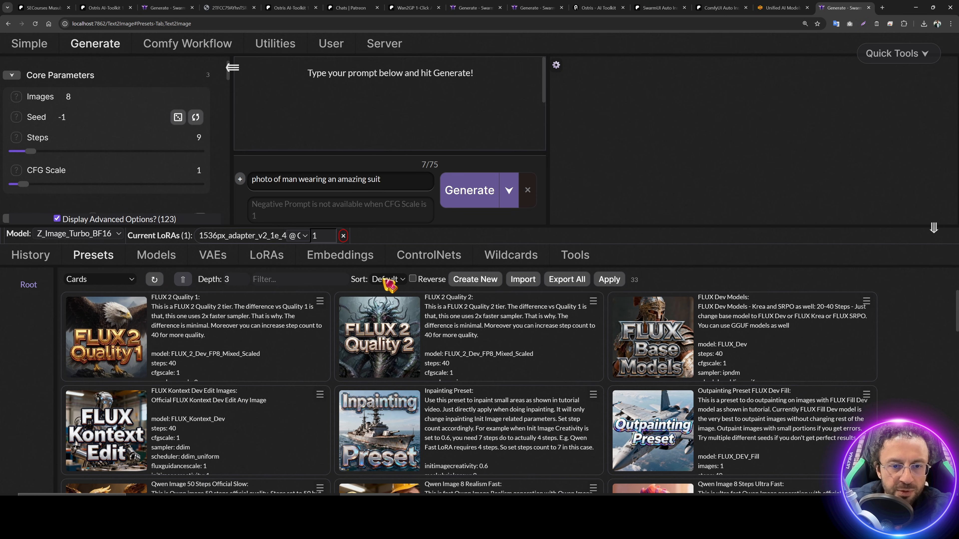
Step: Sort the presets by name, enlarge the presets panel, and reset all parameters to defaults
{"action": "left_click", "coordinate": [389, 285]}
{"action": "left_click", "coordinate": [396, 320]}
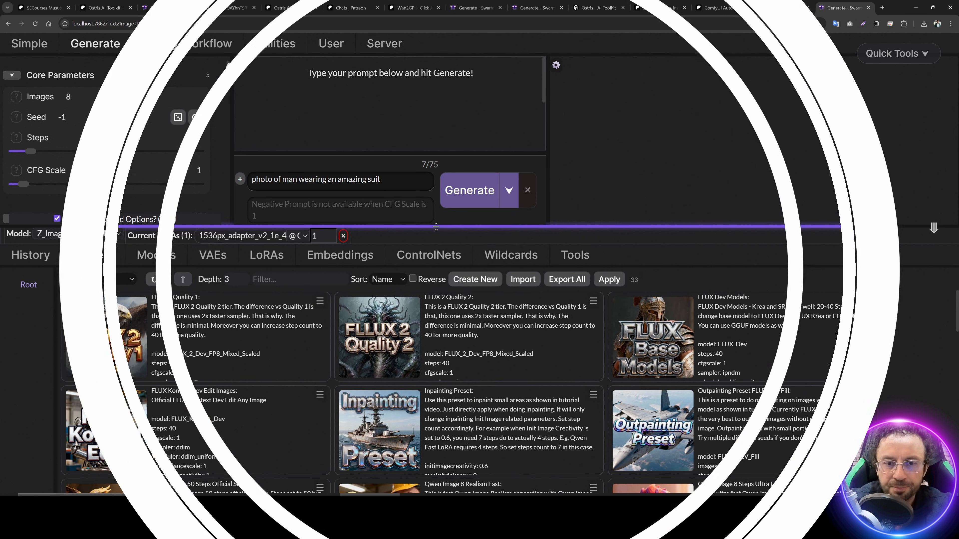
{"action": "left_click_drag", "start_coordinate": [436, 226], "coordinate": [463, 198]}
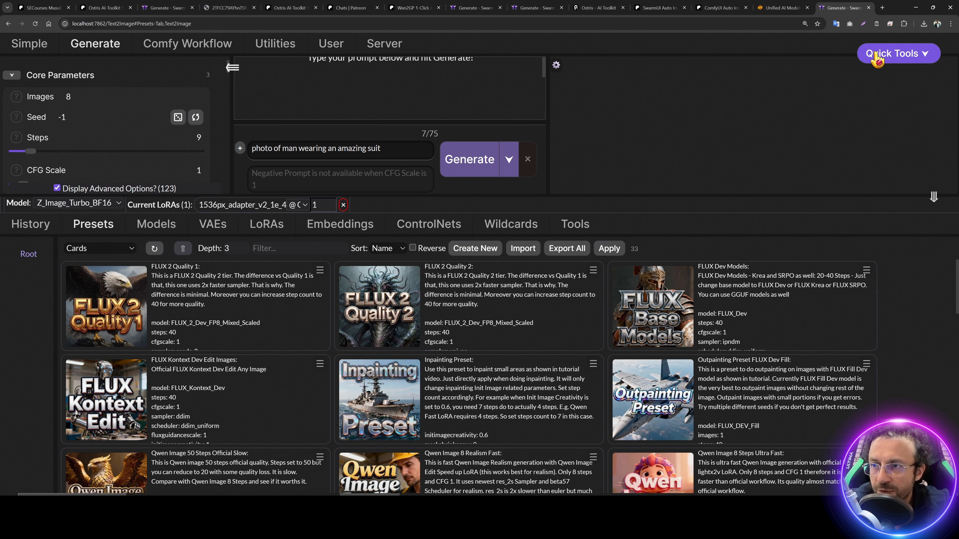
{"action": "left_click", "coordinate": [898, 53]}
{"action": "left_click", "coordinate": [874, 90]}
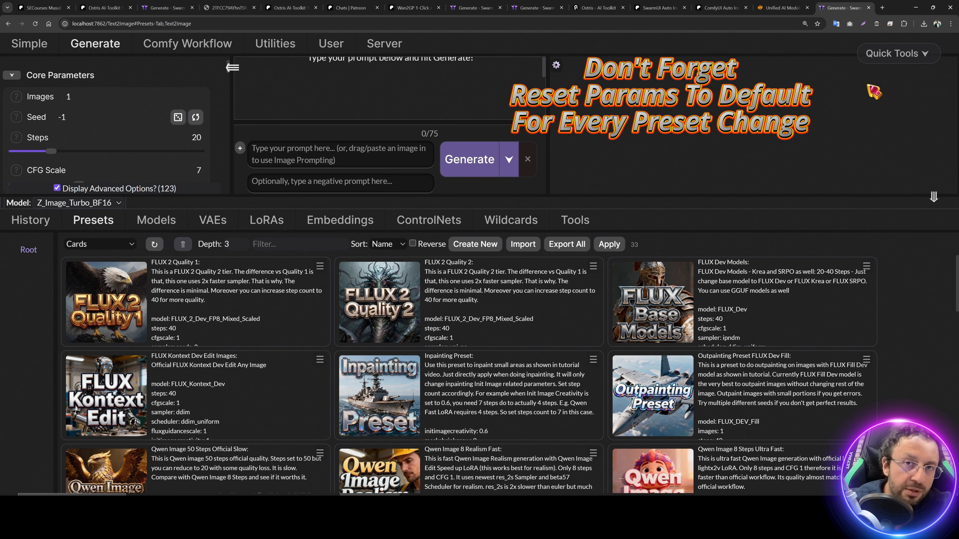
Step: Direct-apply the Z Image Turbo Quality 2 preset for 9 steps and CFG 1
{"action": "scroll", "coordinate": [274, 355], "scroll_direction": "down", "scroll_amount": 10}
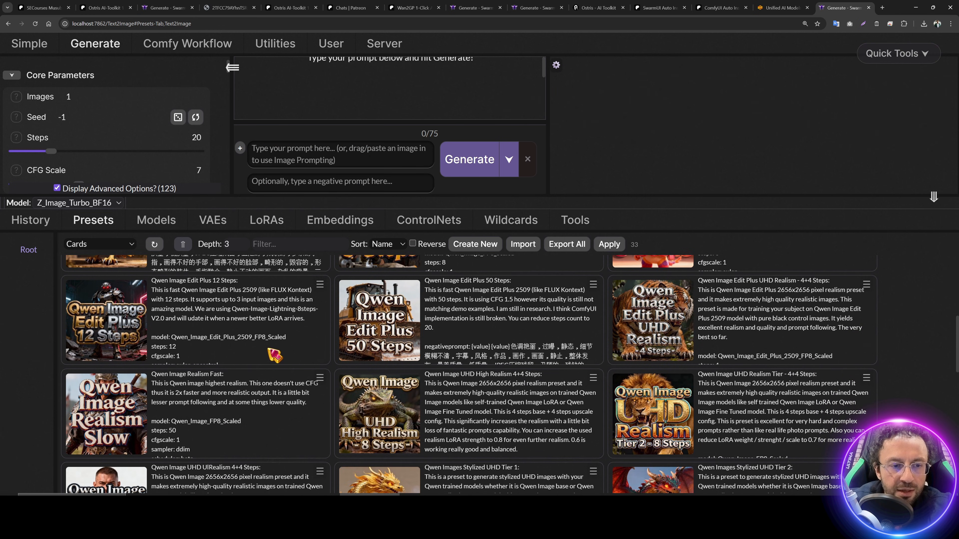
{"action": "scroll", "coordinate": [275, 355], "scroll_direction": "down", "scroll_amount": 10}
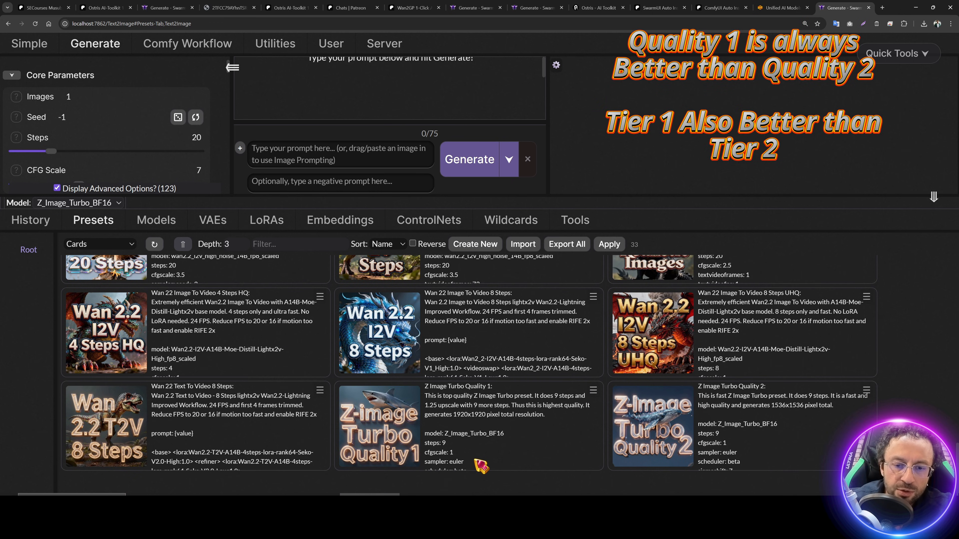
{"action": "left_click_drag", "start_coordinate": [476, 460], "coordinate": [439, 449]}
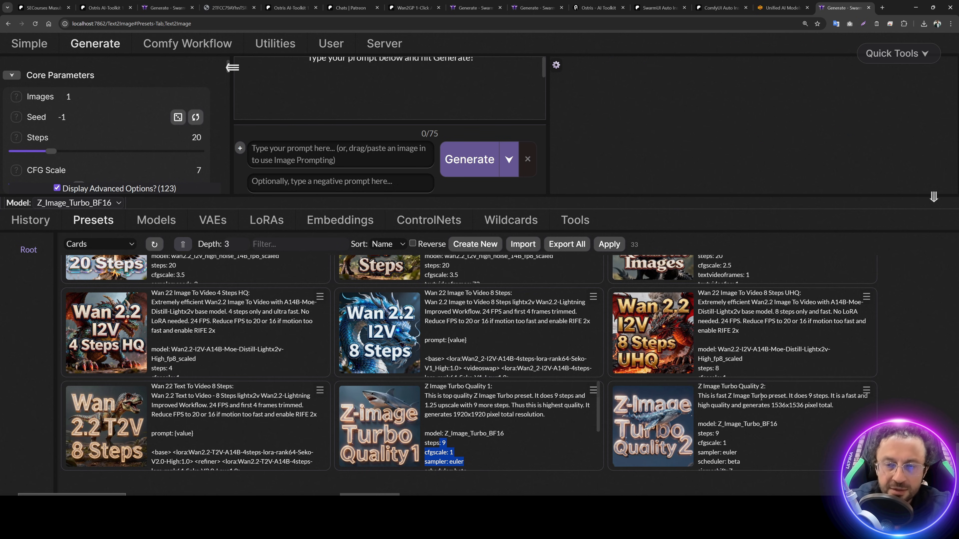
{"action": "left_click", "coordinate": [867, 390]}
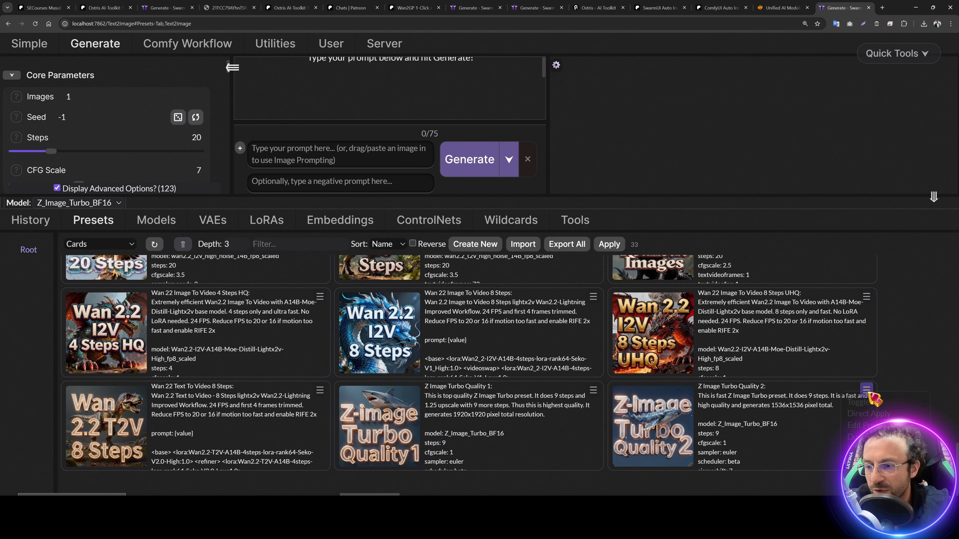
{"action": "left_click", "coordinate": [866, 414]}
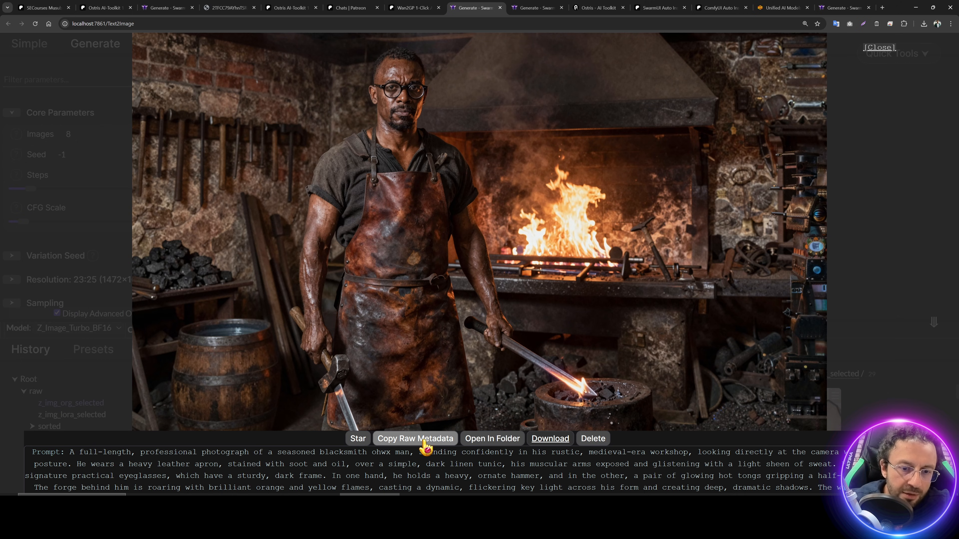
Step: Close the full-size image and server error, then switch to the port 7862 SwarmUI instance
{"action": "left_click", "coordinate": [464, 254]}
{"action": "left_click", "coordinate": [568, 70]}
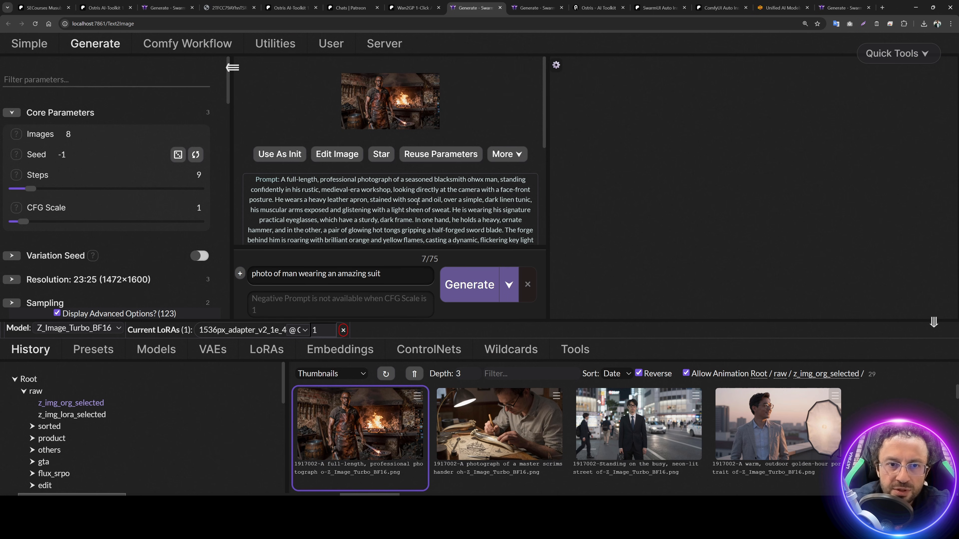
{"action": "scroll", "coordinate": [438, 230], "scroll_direction": "down", "scroll_amount": 2}
{"action": "left_click", "coordinate": [842, 8]}
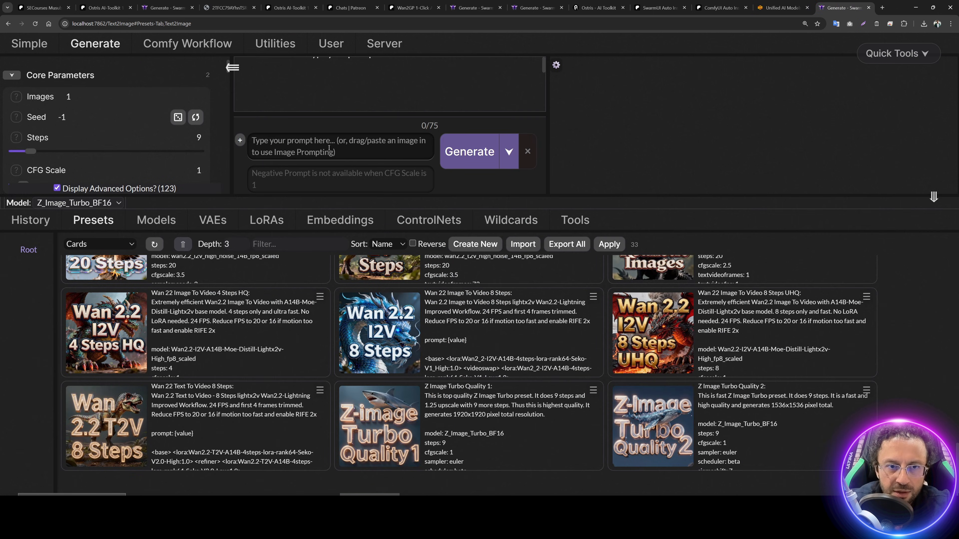
Step: Expand the Resolution settings at 1:1 (1536×1536) and show the installed models list
{"action": "left_click_drag", "start_coordinate": [401, 195], "coordinate": [400, 354]}
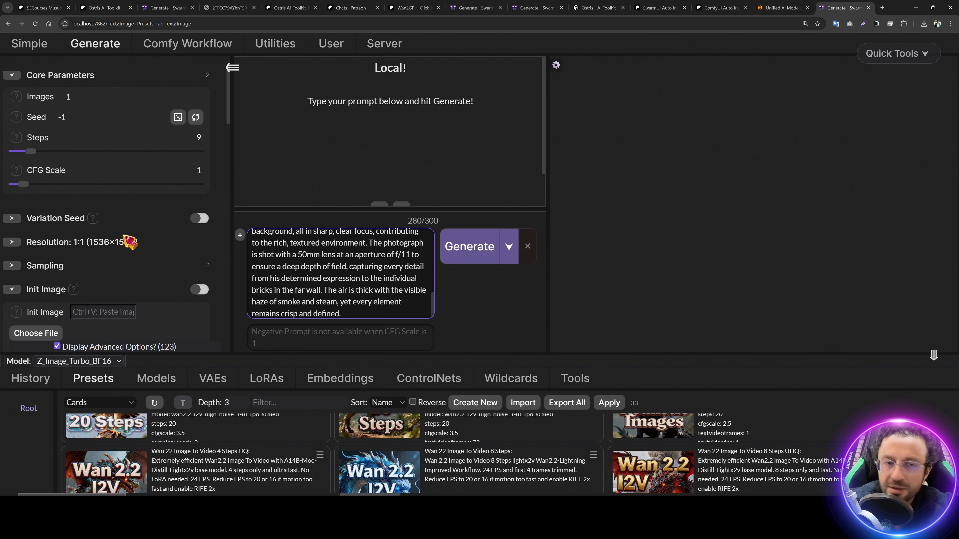
{"action": "scroll", "coordinate": [129, 246], "scroll_direction": "down", "scroll_amount": 1}
{"action": "scroll", "coordinate": [130, 256], "scroll_direction": "down", "scroll_amount": 1}
{"action": "left_click", "coordinate": [89, 176]}
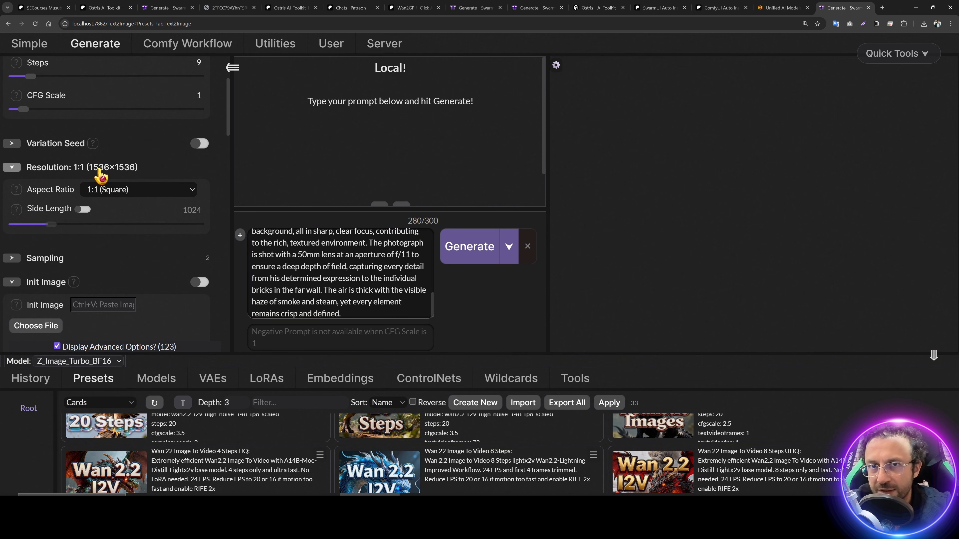
{"action": "left_click", "coordinate": [156, 378]}
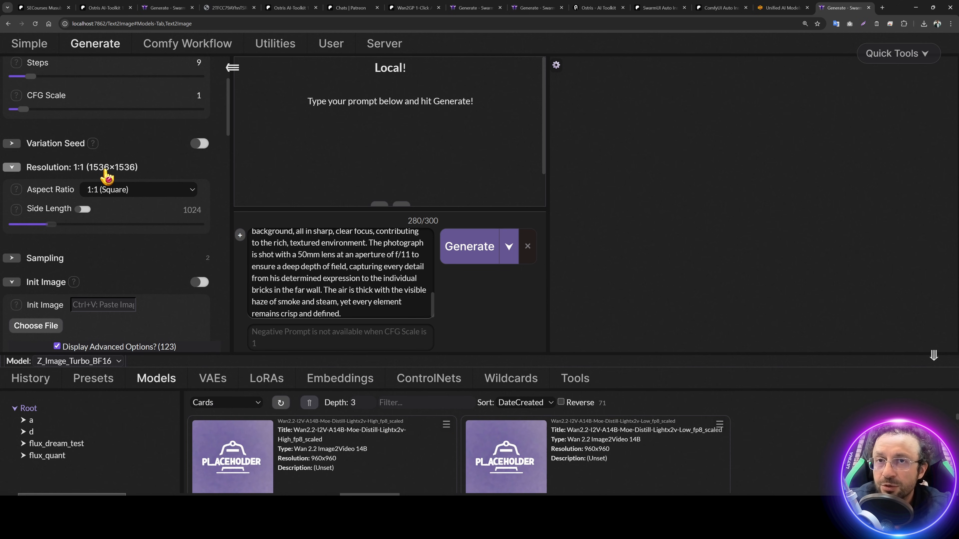
{"action": "scroll", "coordinate": [438, 420], "scroll_direction": "down", "scroll_amount": 1}
{"action": "scroll", "coordinate": [427, 409], "scroll_direction": "up", "scroll_amount": 1}
{"action": "left_click_drag", "start_coordinate": [421, 353], "coordinate": [438, 173]}
{"action": "scroll", "coordinate": [491, 321], "scroll_direction": "down", "scroll_amount": 2}
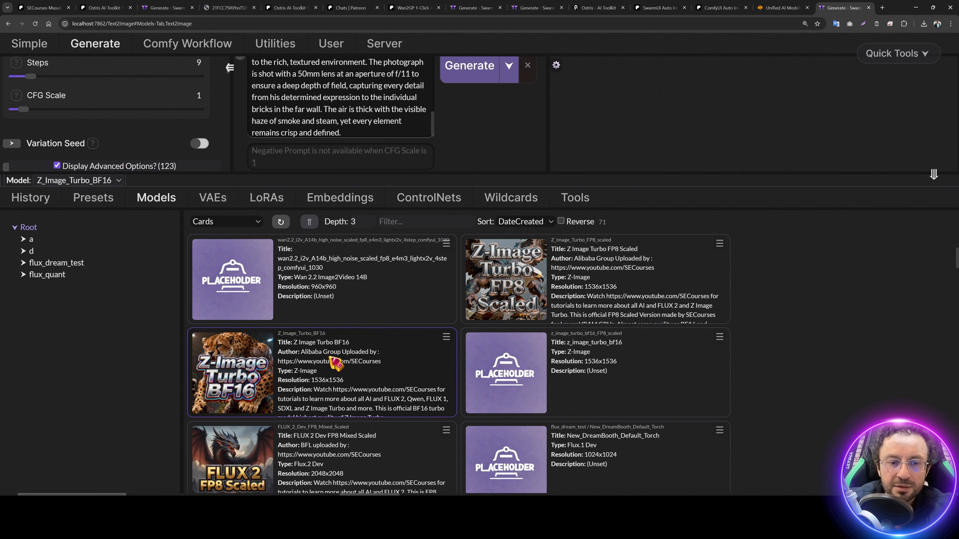
{"action": "left_click_drag", "start_coordinate": [343, 381], "coordinate": [281, 380]}
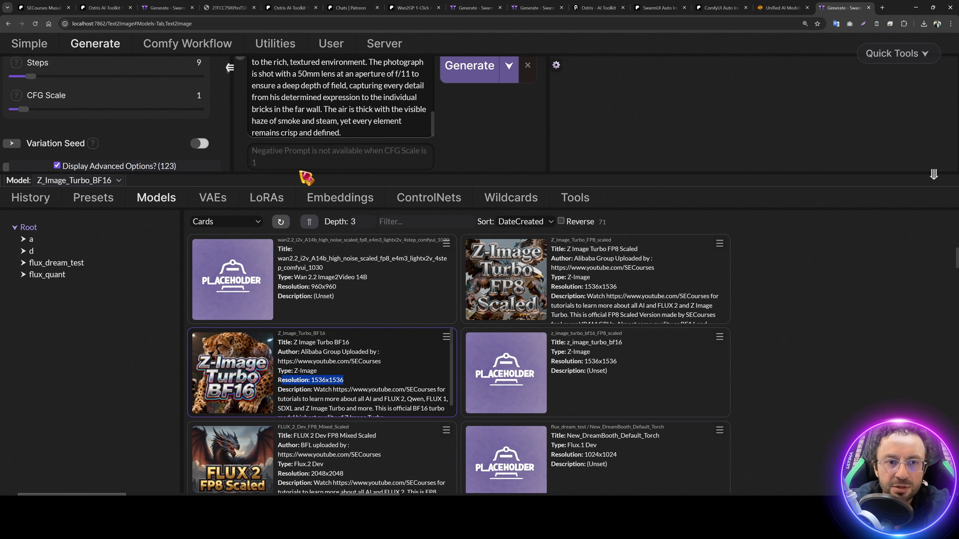
{"action": "left_click_drag", "start_coordinate": [306, 179], "coordinate": [325, 327]}
{"action": "scroll", "coordinate": [89, 183], "scroll_direction": "up", "scroll_amount": 3}
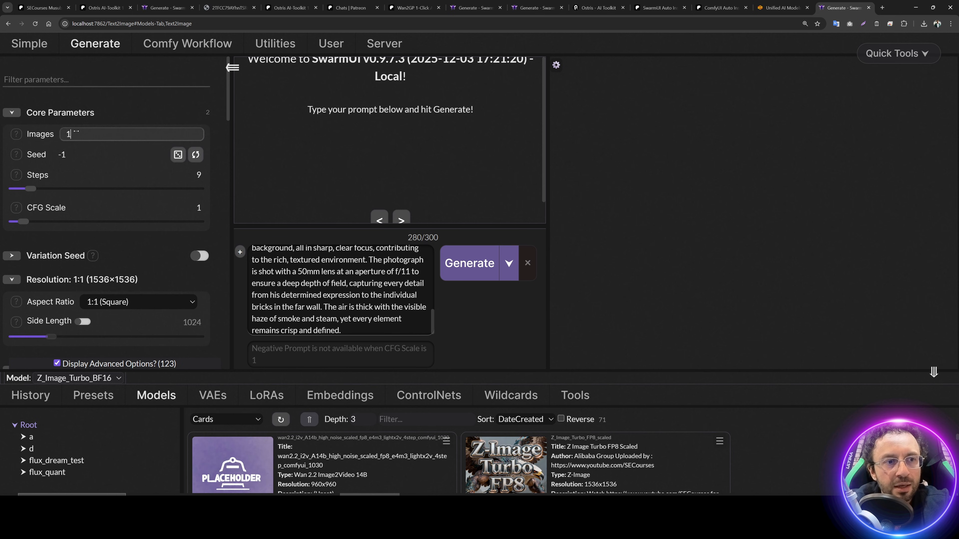
Step: Generate the batch of Z Image Turbo blacksmith forge portraits
{"action": "left_click", "coordinate": [470, 264]}
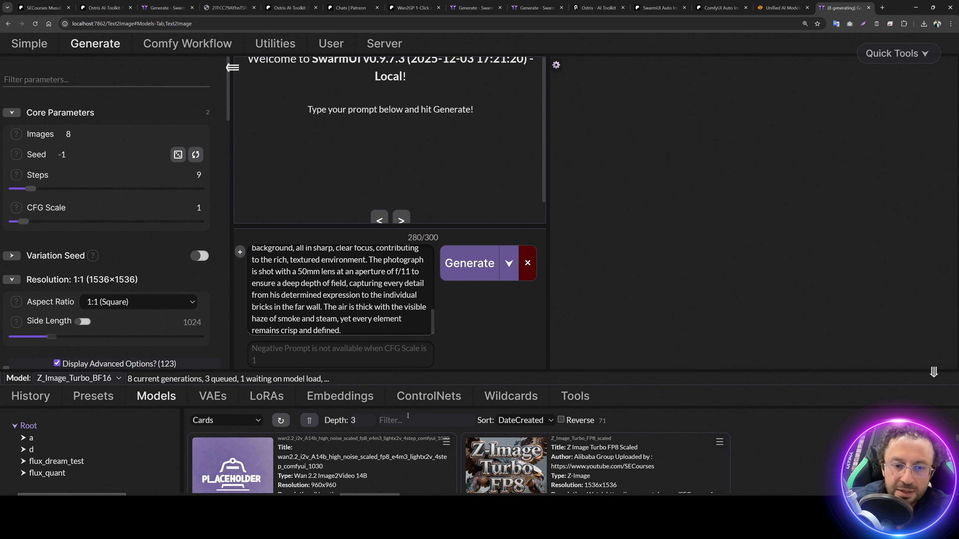
{"action": "scroll", "coordinate": [401, 382], "scroll_direction": "down", "scroll_amount": 5}
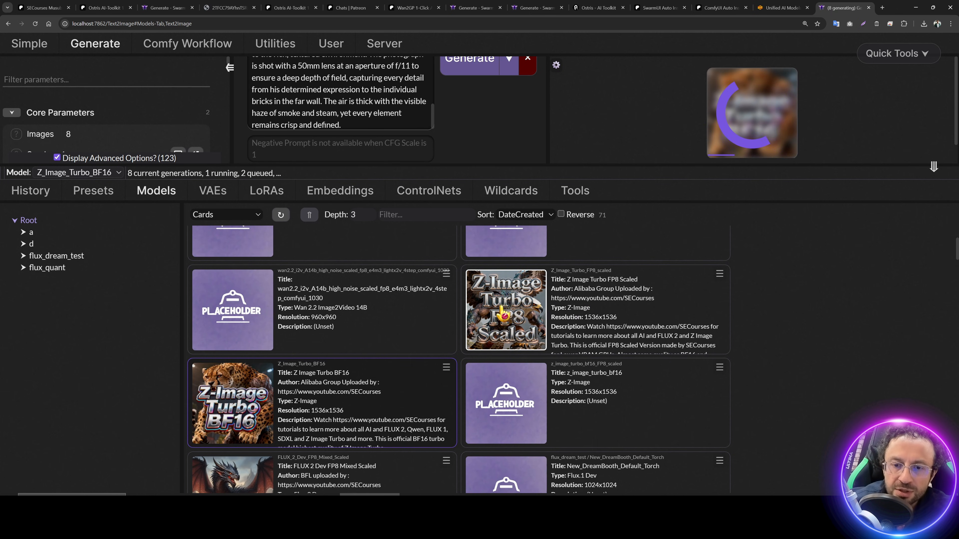
{"action": "scroll", "coordinate": [406, 417], "scroll_direction": "down", "scroll_amount": 1}
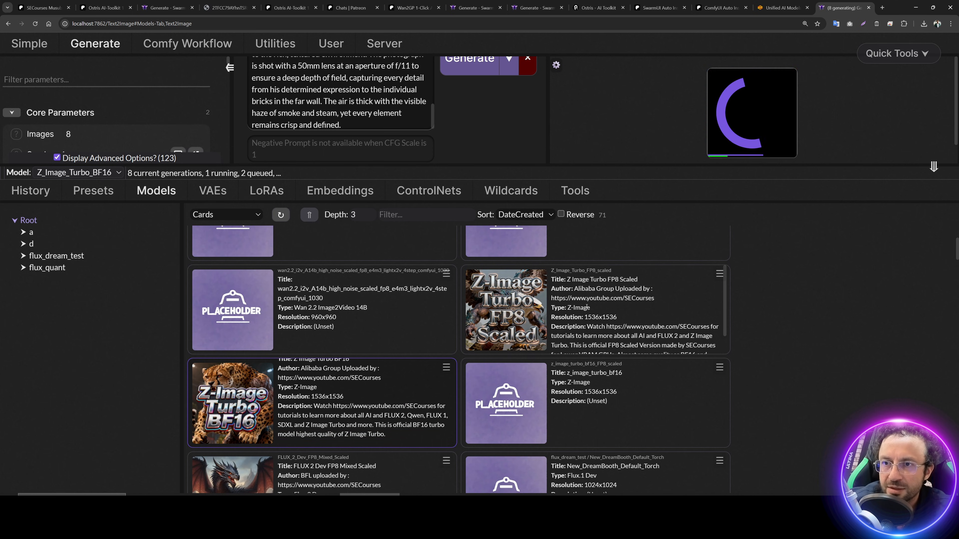
{"action": "left_click_drag", "start_coordinate": [576, 166], "coordinate": [576, 295]}
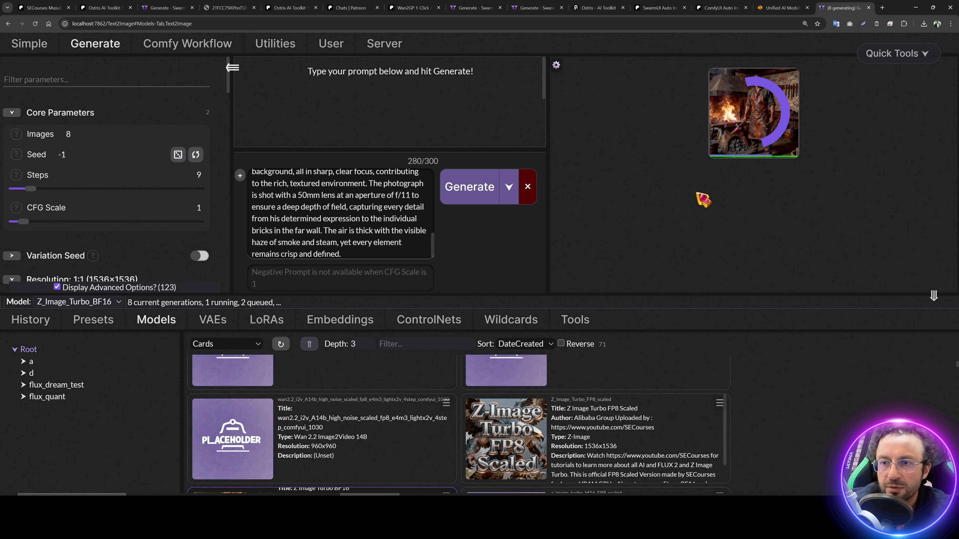
Step: Inspect the first two finished blacksmith images full size and reveal their prompt metadata
{"action": "left_click", "coordinate": [795, 150]}
{"action": "left_click", "coordinate": [814, 130]}
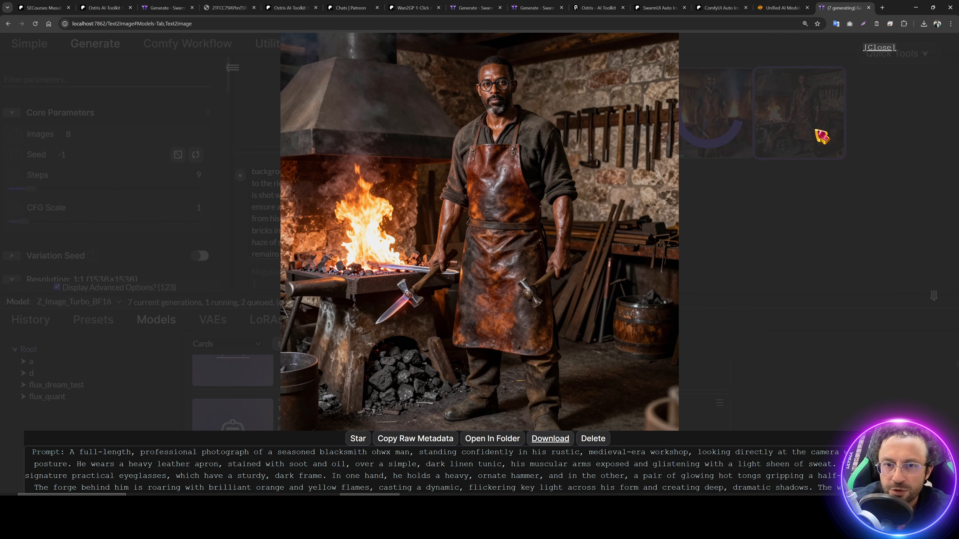
{"action": "left_click", "coordinate": [816, 131]}
{"action": "left_click_drag", "start_coordinate": [434, 296], "coordinate": [440, 445]}
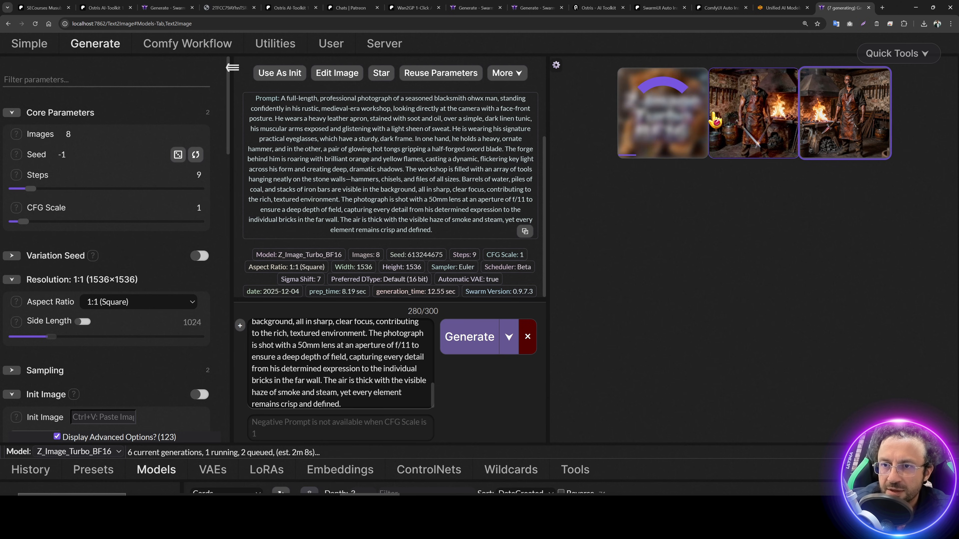
{"action": "left_click", "coordinate": [715, 120]}
{"action": "left_click", "coordinate": [714, 120]}
{"action": "left_click", "coordinate": [786, 128]}
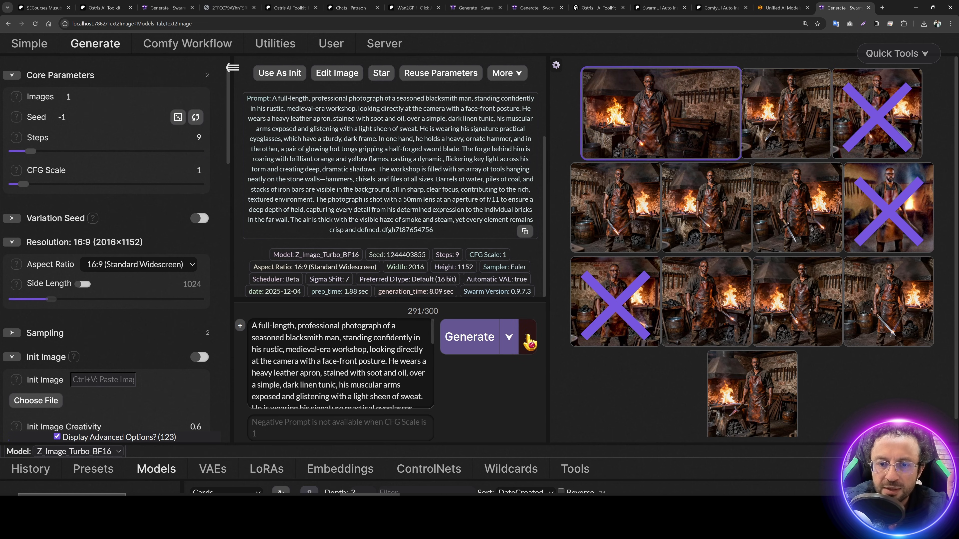
{"action": "left_click", "coordinate": [648, 100]}
{"action": "left_click", "coordinate": [512, 95]}
{"action": "left_click", "coordinate": [440, 73]}
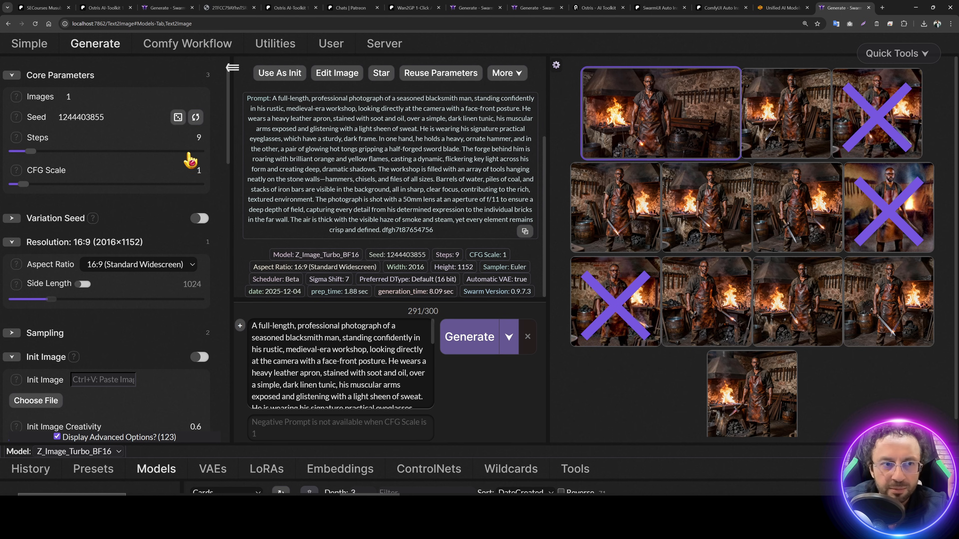
{"action": "scroll", "coordinate": [150, 272], "scroll_direction": "down", "scroll_amount": 5}
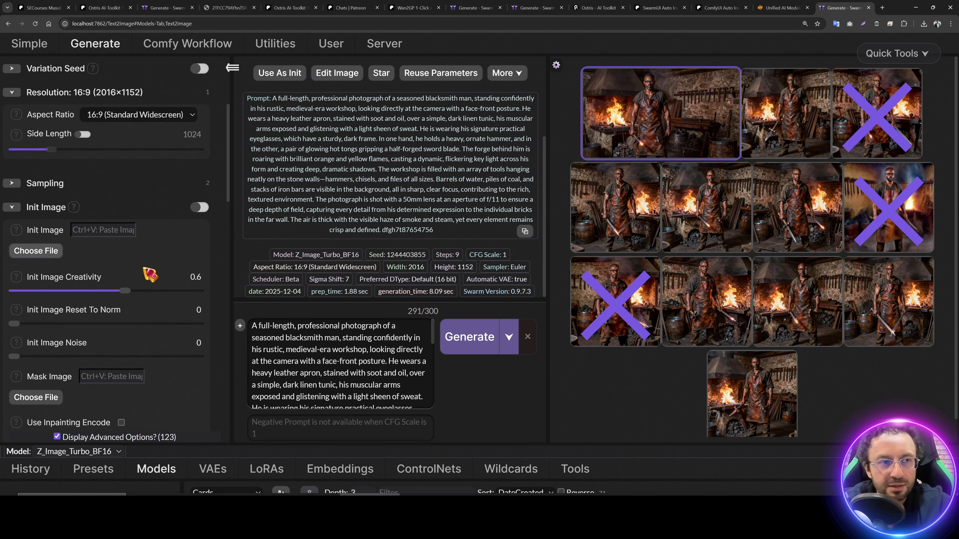
{"action": "scroll", "coordinate": [443, 332], "scroll_direction": "down", "scroll_amount": 8}
Step: Review the presets list and the Z Image Turbo Quality 1 preset options
{"action": "left_click", "coordinate": [95, 195]}
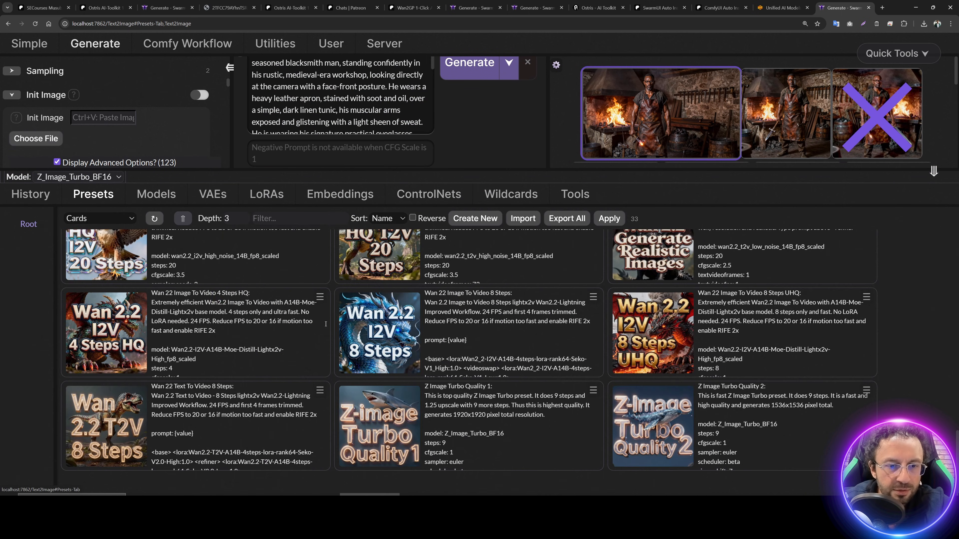
{"action": "left_click", "coordinate": [594, 391]}
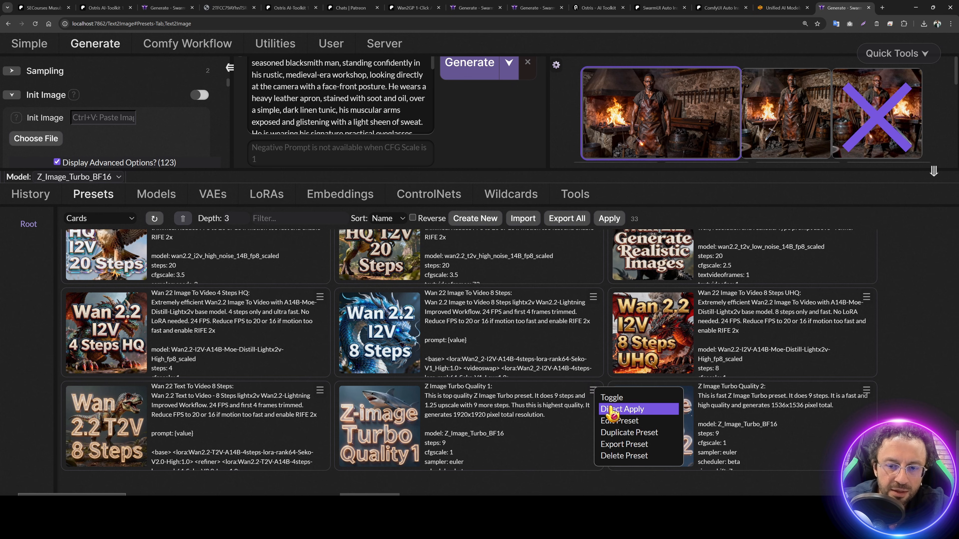
{"action": "left_click_drag", "start_coordinate": [375, 170], "coordinate": [379, 430]}
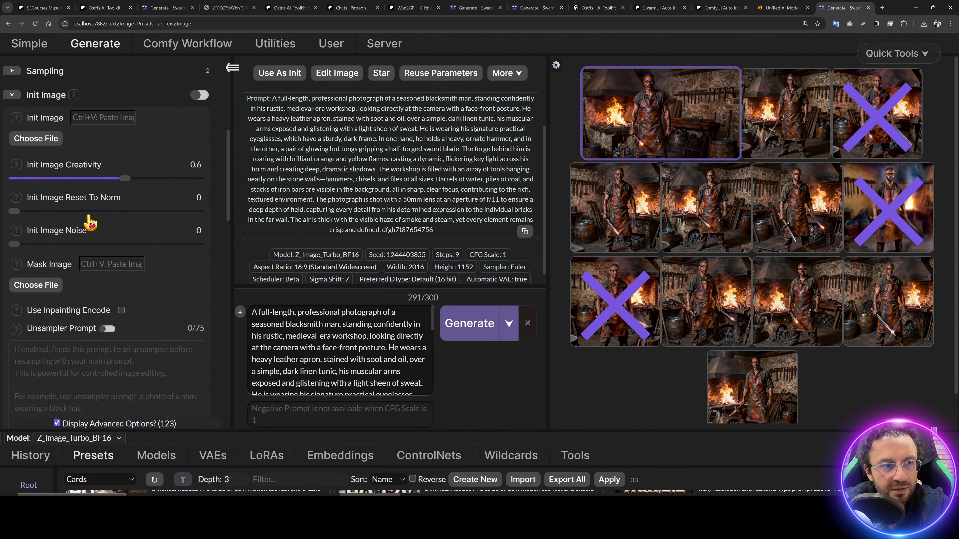
{"action": "scroll", "coordinate": [92, 241], "scroll_direction": "up", "scroll_amount": 2}
{"action": "scroll", "coordinate": [94, 255], "scroll_direction": "down", "scroll_amount": 8}
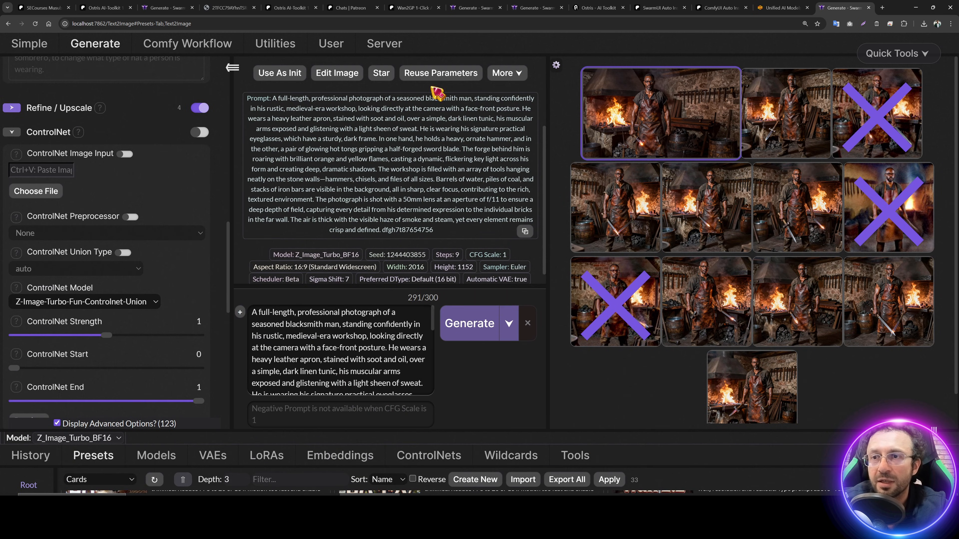
Step: Browse the Unified AI Models Downloader's model categories
{"action": "left_click", "coordinate": [773, 7]}
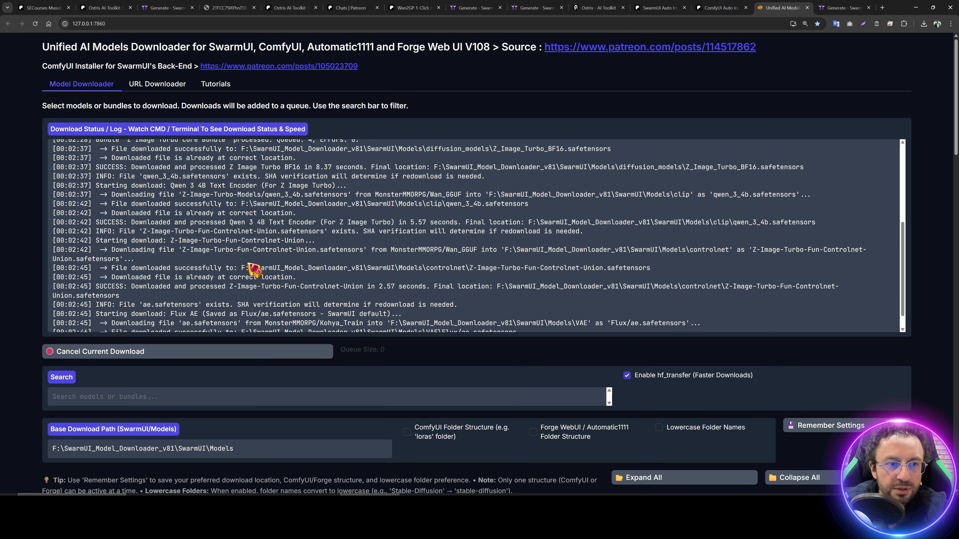
{"action": "scroll", "coordinate": [253, 269], "scroll_direction": "down", "scroll_amount": 20}
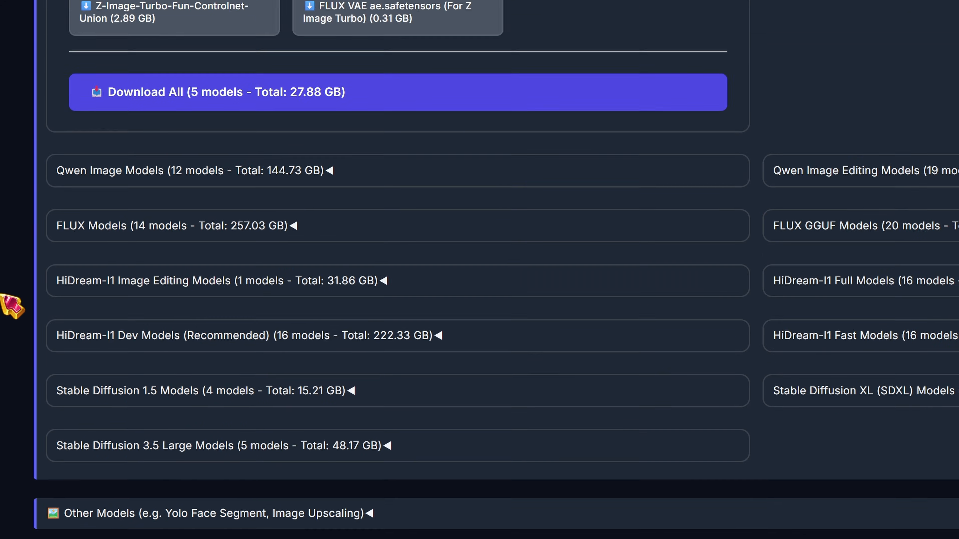
{"action": "scroll", "coordinate": [11, 306], "scroll_direction": "down", "scroll_amount": 5}
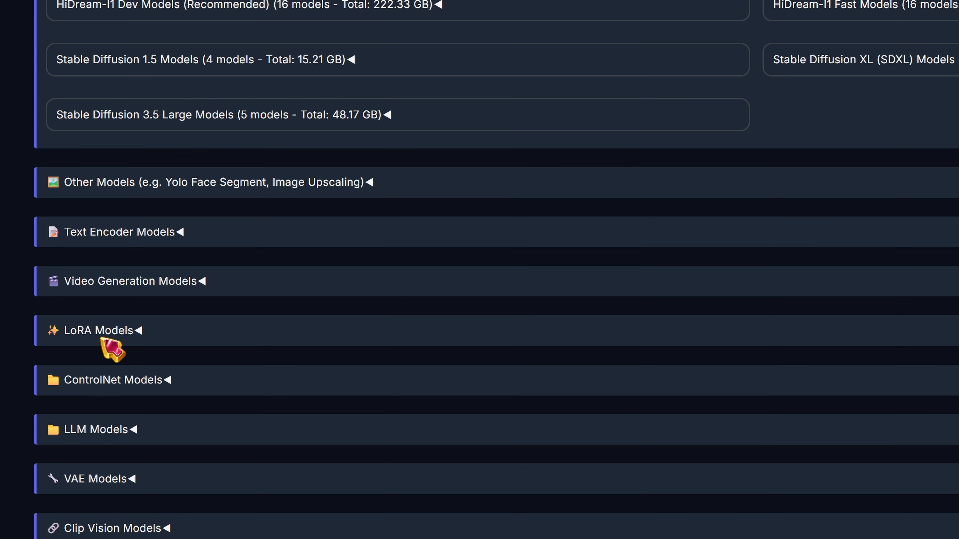
Step: Generate another 16:9 blacksmith portrait with the reused settings and view it full size
{"action": "left_click", "coordinate": [128, 183]}
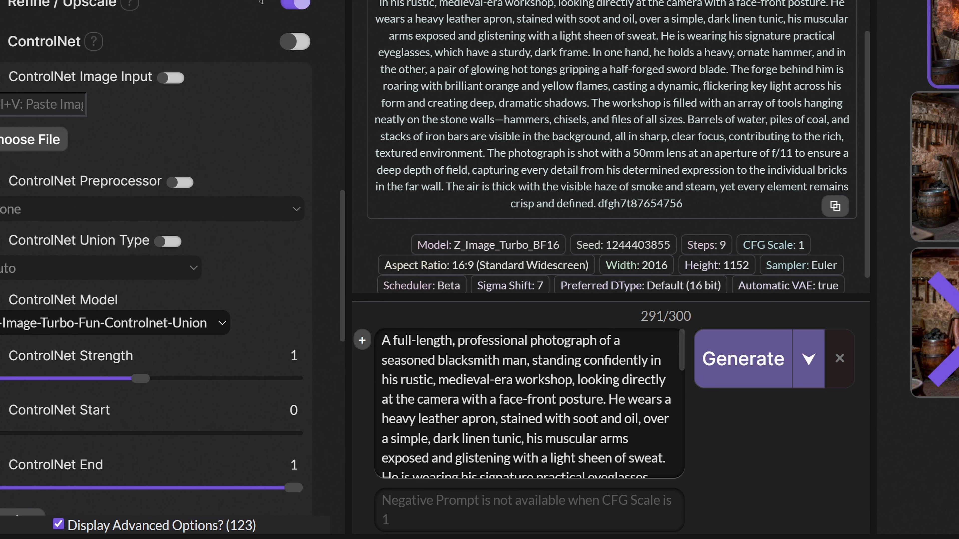
{"action": "left_click", "coordinate": [742, 358]}
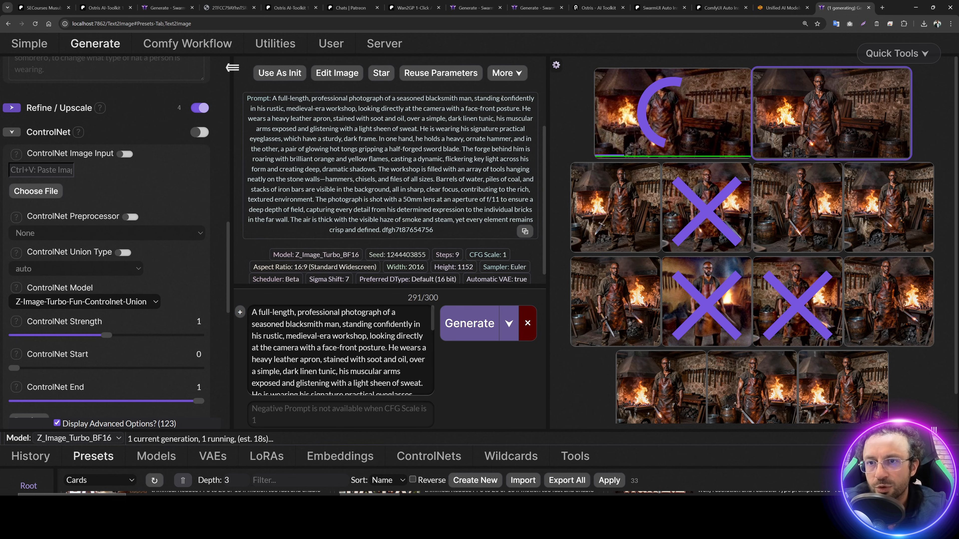
{"action": "left_click", "coordinate": [863, 127]}
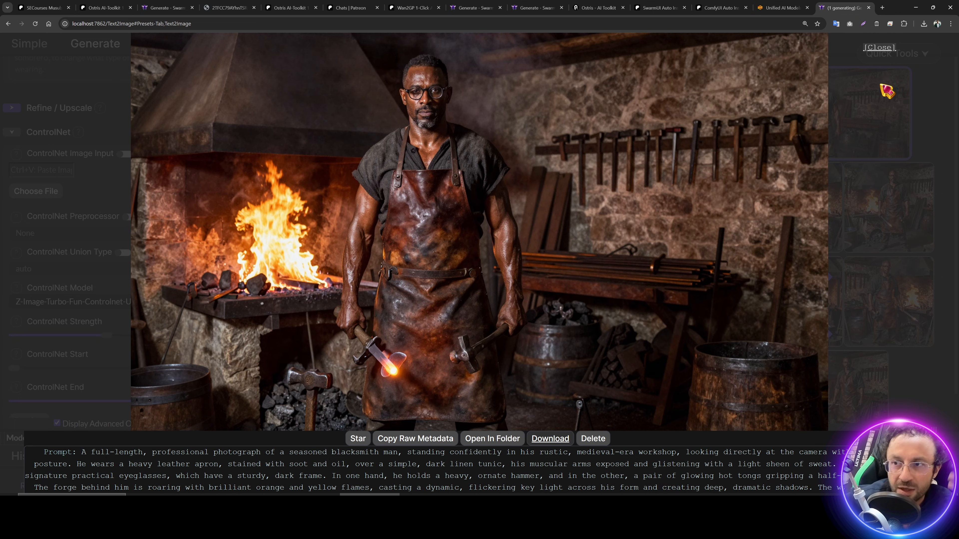
Step: Close the full-size blacksmith image view
{"action": "left_click", "coordinate": [887, 91]}
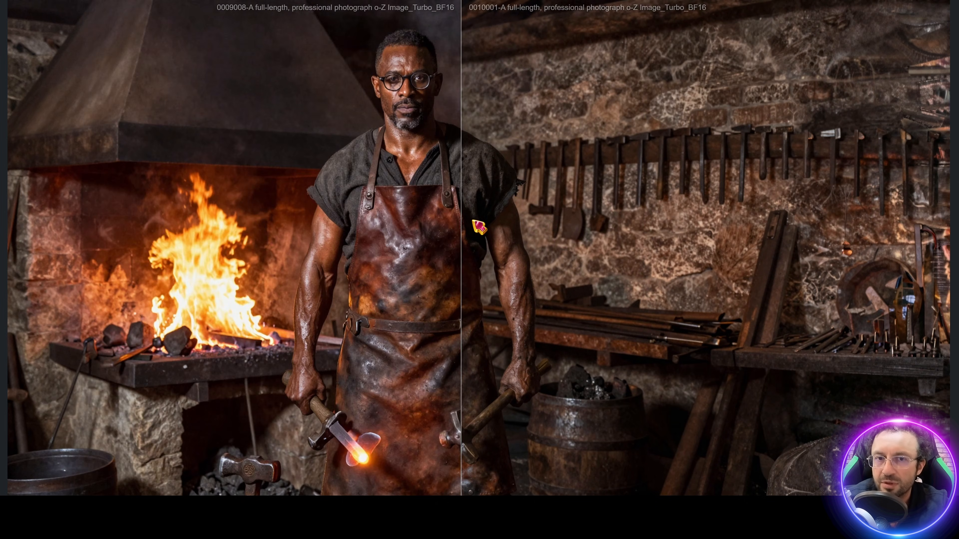
Step: Leave the imgsli fullscreen comparison and return to SwarmUI's Generate page
{"action": "scroll", "coordinate": [506, 230], "scroll_direction": "up", "scroll_amount": 5}
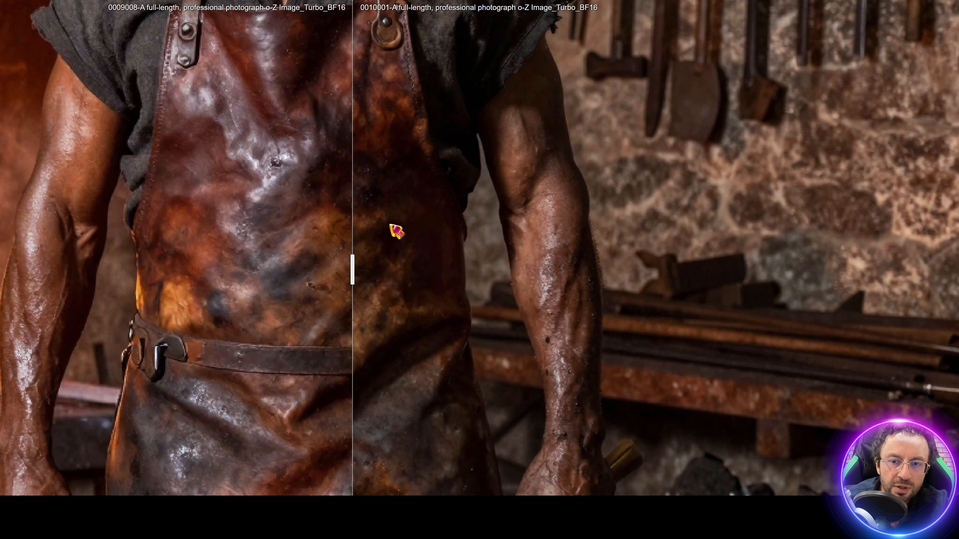
{"action": "scroll", "coordinate": [397, 231], "scroll_direction": "down", "scroll_amount": 4}
{"action": "scroll", "coordinate": [454, 245], "scroll_direction": "down", "scroll_amount": 1}
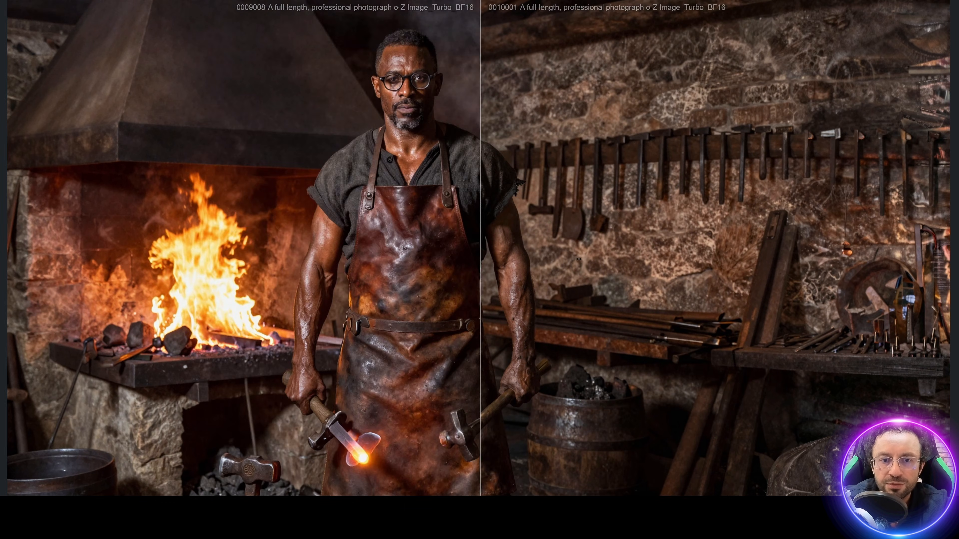
{"action": "key", "text": "Escape"}
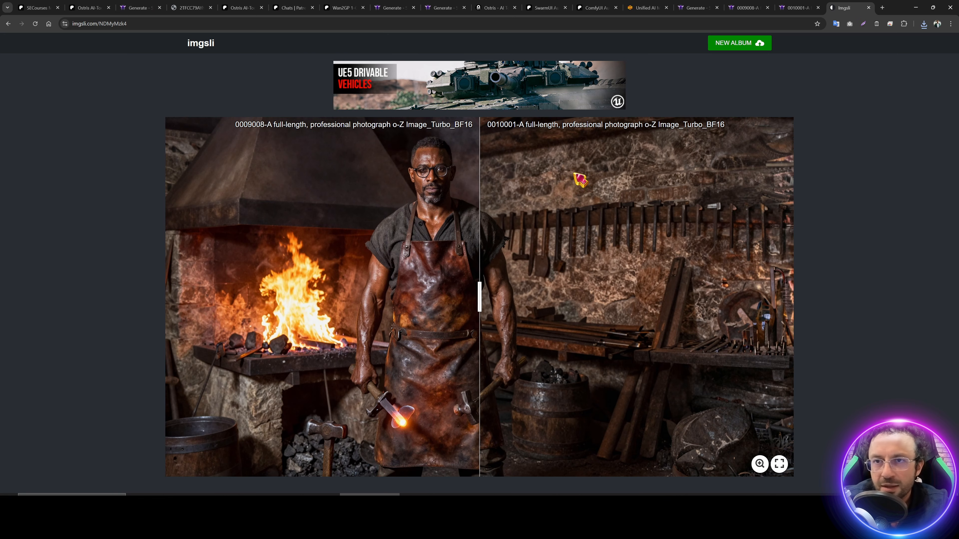
{"action": "left_click", "coordinate": [701, 7]}
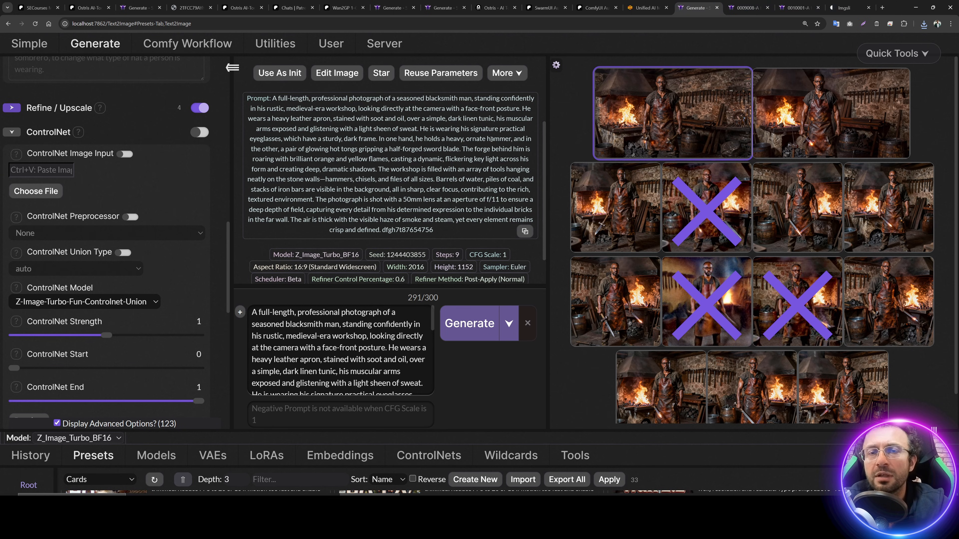
Step: Reload the Generate page and reset all parameters to defaults via Quick Tools
{"action": "left_click", "coordinate": [35, 24]}
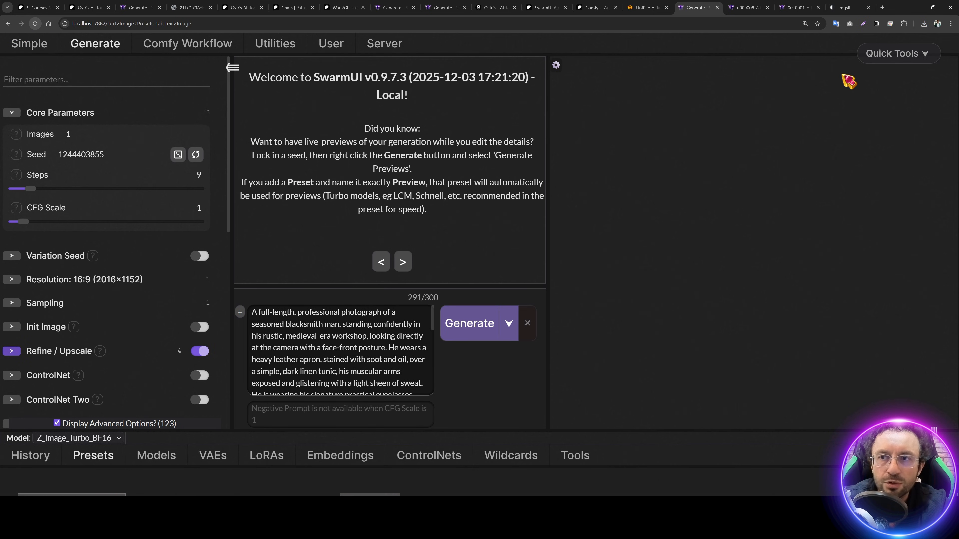
{"action": "left_click", "coordinate": [899, 53]}
{"action": "left_click", "coordinate": [876, 79]}
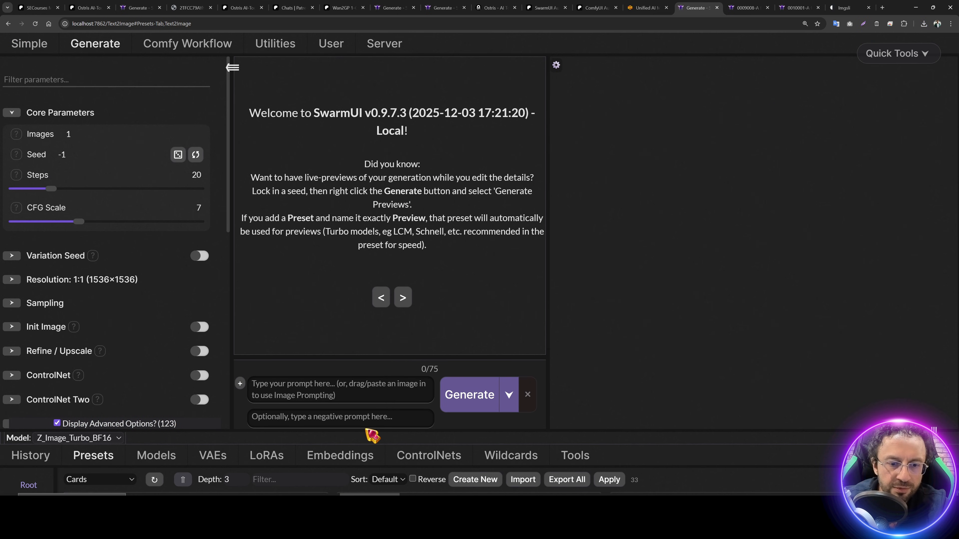
Step: Apply the Z Image Turbo Quality 2 preset, widen the parameters panel, and expand ControlNet
{"action": "left_click_drag", "start_coordinate": [368, 434], "coordinate": [368, 168]}
{"action": "scroll", "coordinate": [472, 392], "scroll_direction": "down", "scroll_amount": 5}
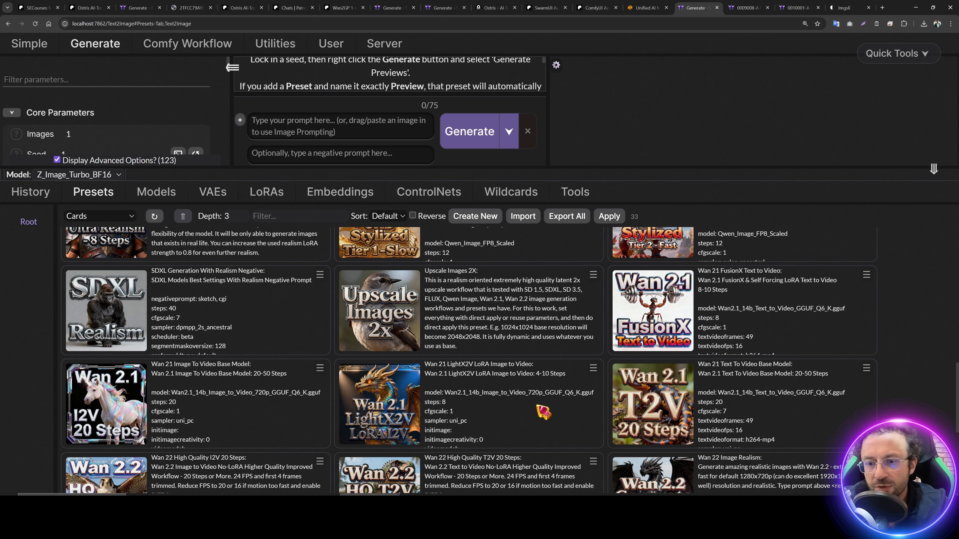
{"action": "scroll", "coordinate": [544, 412], "scroll_direction": "down", "scroll_amount": 5}
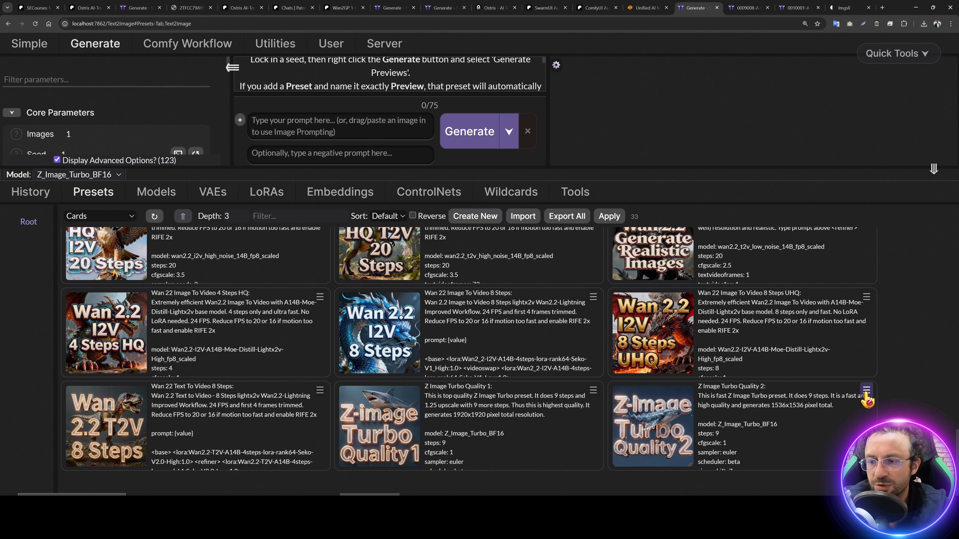
{"action": "left_click", "coordinate": [869, 414]}
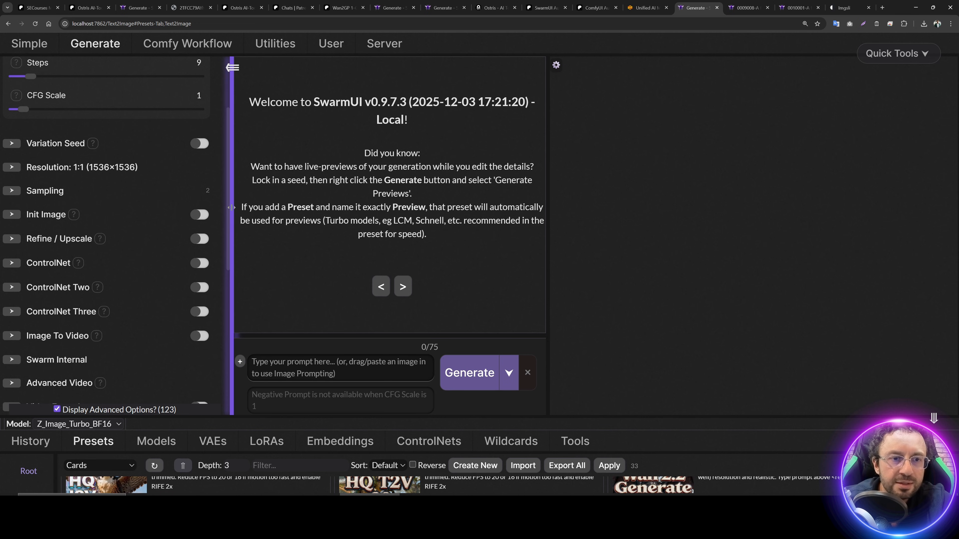
{"action": "left_click_drag", "start_coordinate": [230, 208], "coordinate": [341, 211]}
{"action": "left_click", "coordinate": [148, 263]}
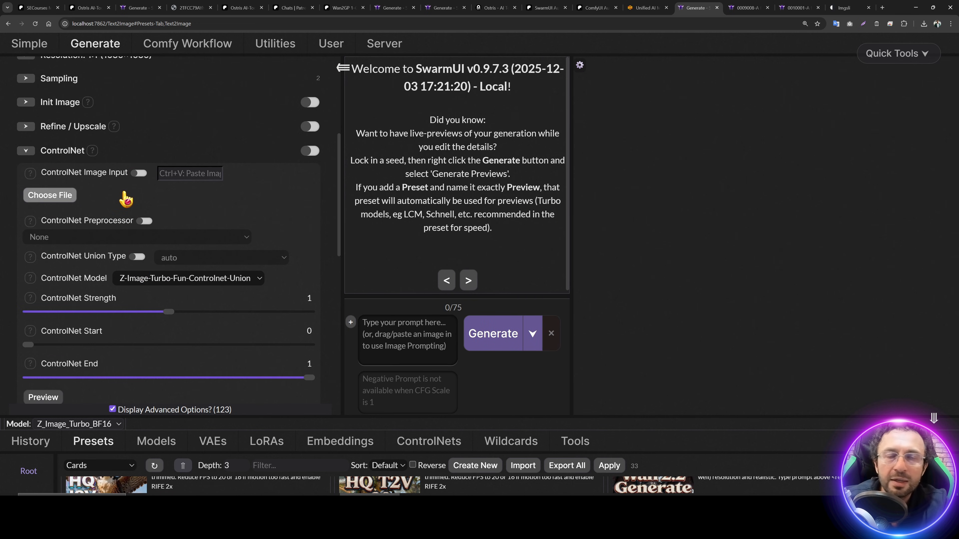
Step: Load the suited-man photo from Downloads as the ControlNet input image
{"action": "left_click", "coordinate": [49, 195]}
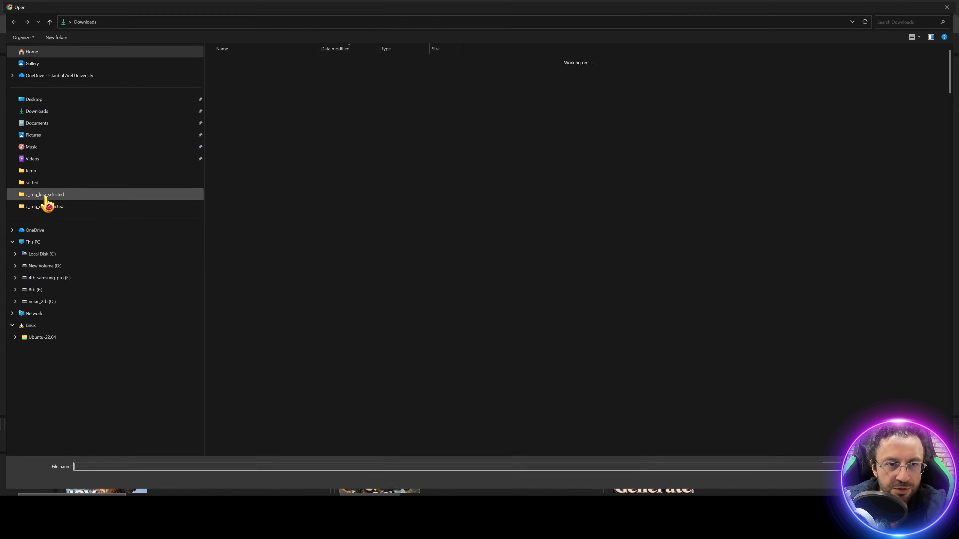
{"action": "right_click", "coordinate": [577, 110]}
{"action": "left_click", "coordinate": [675, 120]}
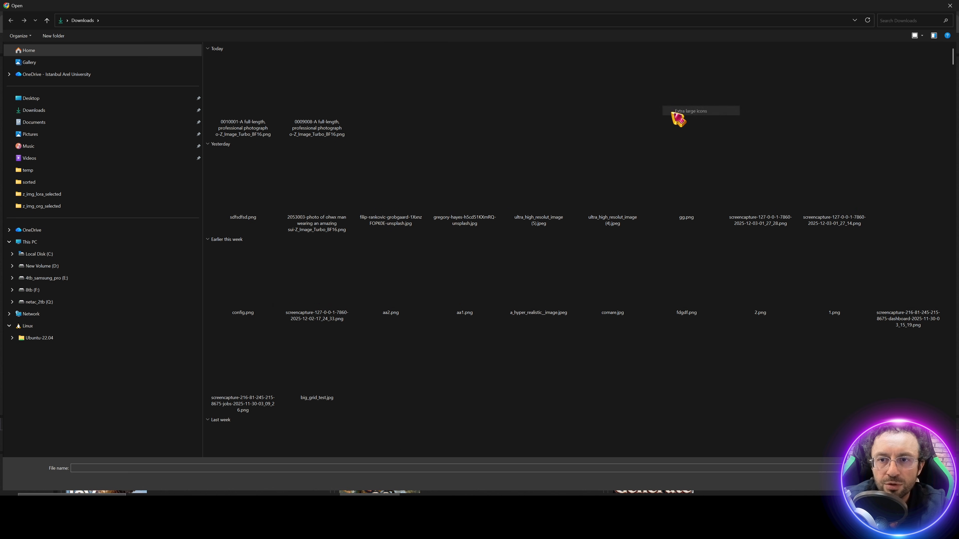
{"action": "double_click", "coordinate": [390, 189]}
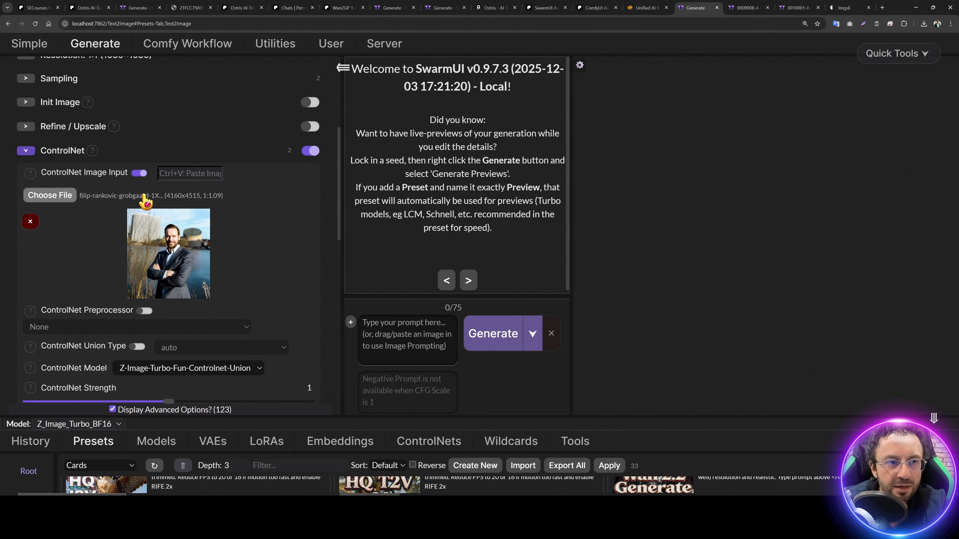
Step: Enable the CannyEdgePreprocessor and preview the suited man's edge map
{"action": "scroll", "coordinate": [192, 242], "scroll_direction": "down", "scroll_amount": 3}
{"action": "left_click", "coordinate": [142, 199]}
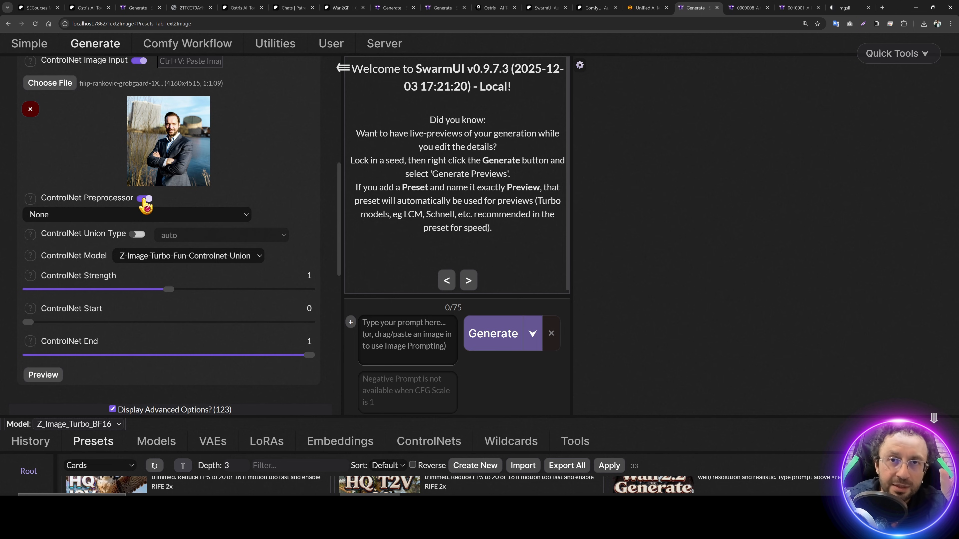
{"action": "left_click", "coordinate": [135, 217]}
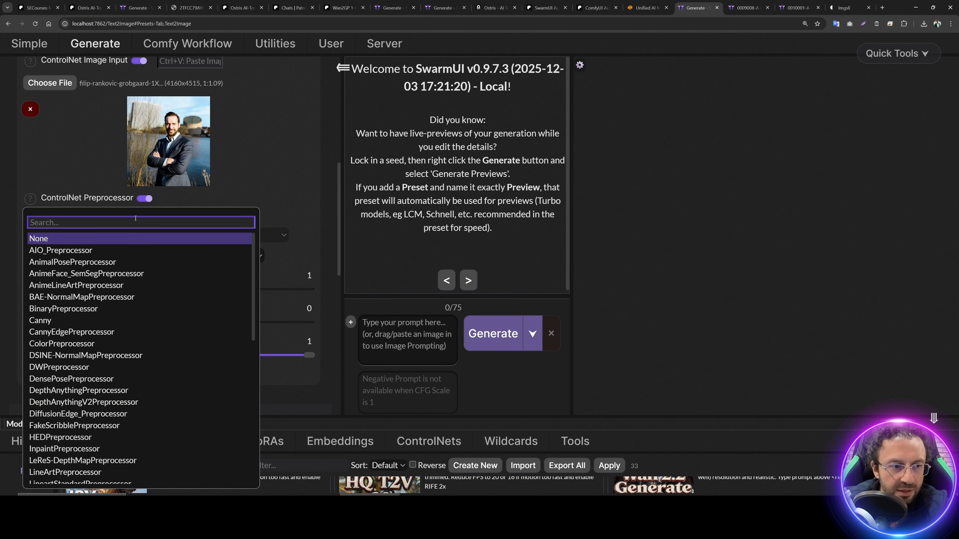
{"action": "left_click", "coordinate": [75, 332]}
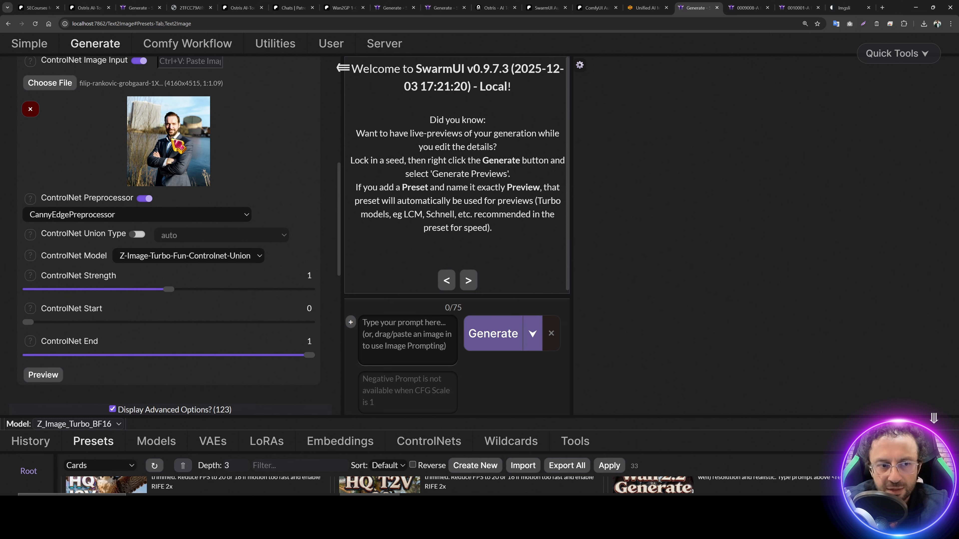
{"action": "scroll", "coordinate": [178, 145], "scroll_direction": "down", "scroll_amount": 1}
{"action": "left_click", "coordinate": [43, 337]}
{"action": "scroll", "coordinate": [154, 308], "scroll_direction": "down", "scroll_amount": 3}
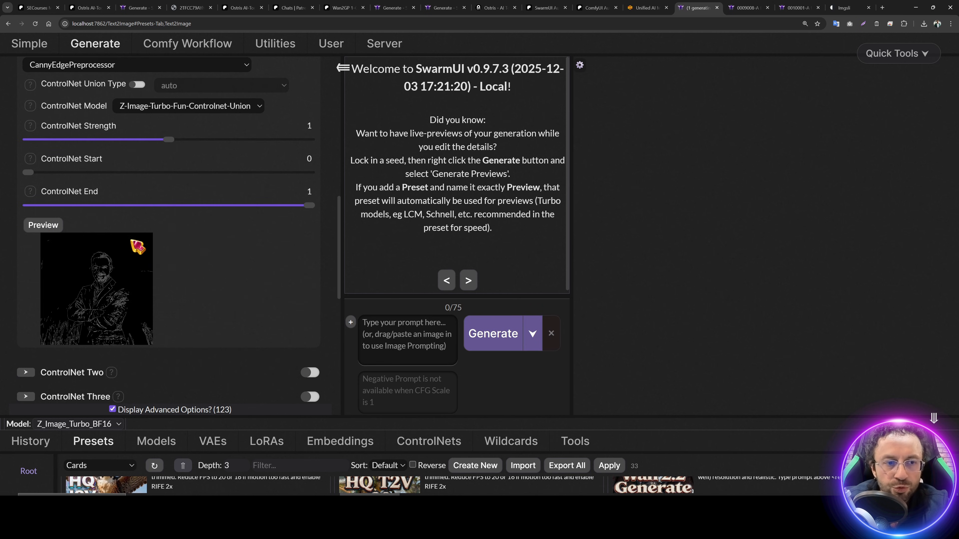
Step: Set the aspect ratio to 16:9 Standard Widescreen (2016×1152)
{"action": "scroll", "coordinate": [170, 289], "scroll_direction": "down", "scroll_amount": 2}
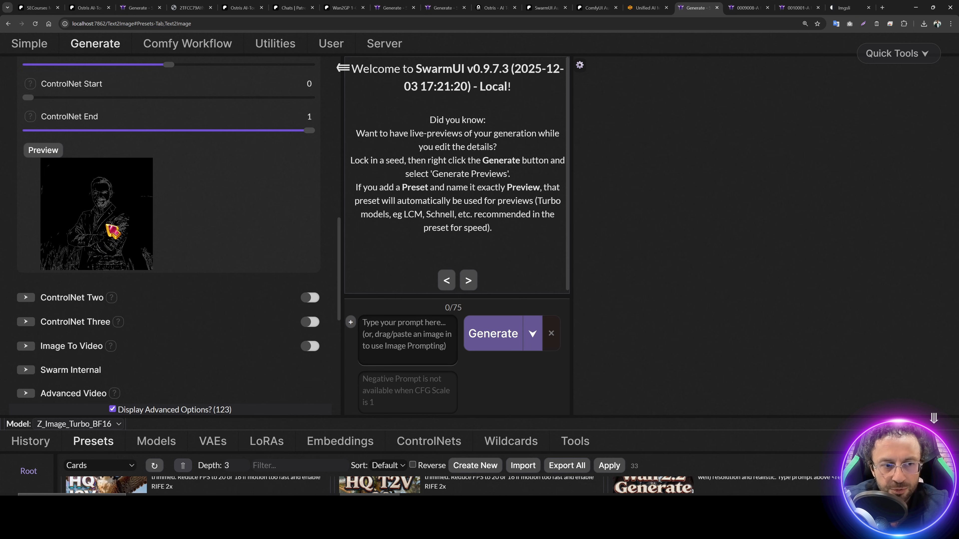
{"action": "scroll", "coordinate": [112, 231], "scroll_direction": "up", "scroll_amount": 14}
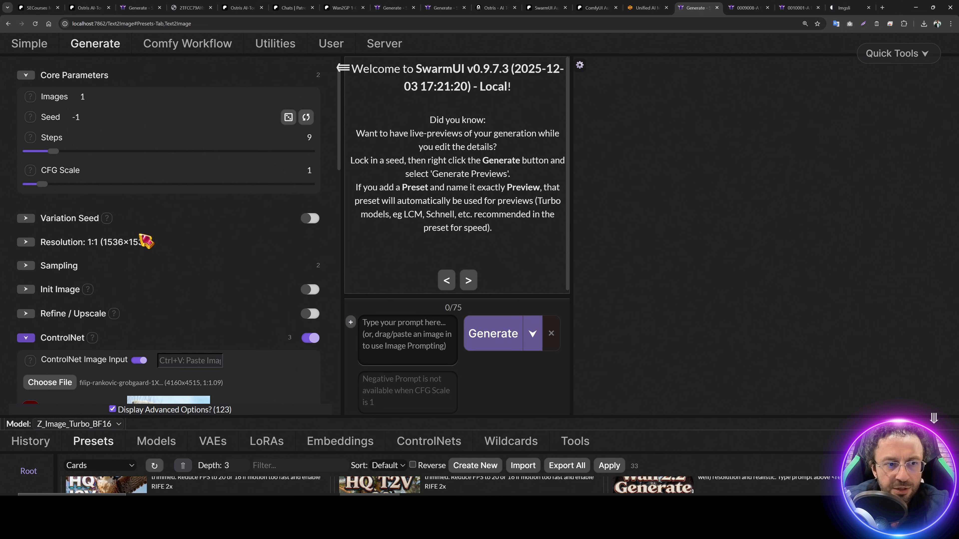
{"action": "left_click", "coordinate": [142, 241]}
{"action": "left_click", "coordinate": [155, 264]}
{"action": "left_click", "coordinate": [154, 338]}
{"action": "scroll", "coordinate": [144, 288], "scroll_direction": "down", "scroll_amount": 12}
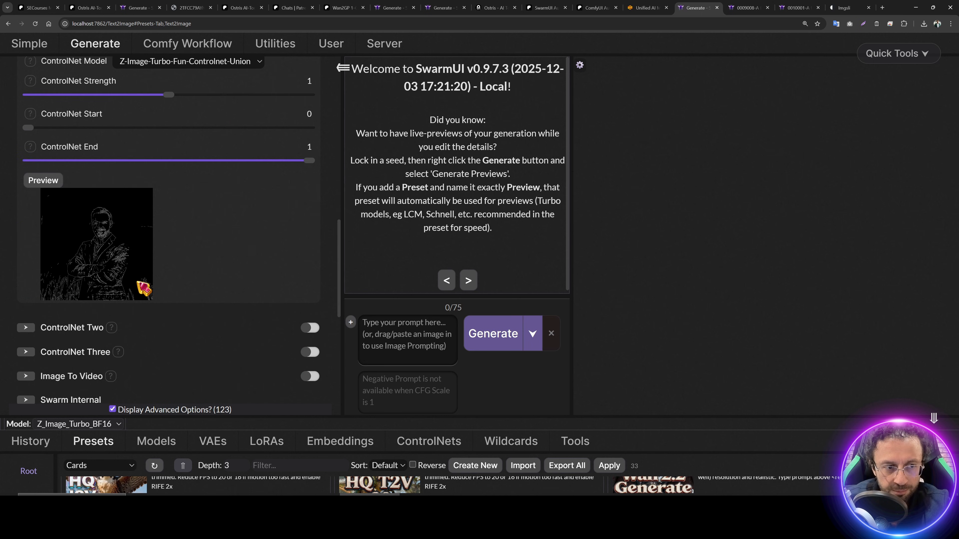
Step: Regenerate the Canny edge-map preview in the 16:9 widescreen shape
{"action": "left_click", "coordinate": [44, 184]}
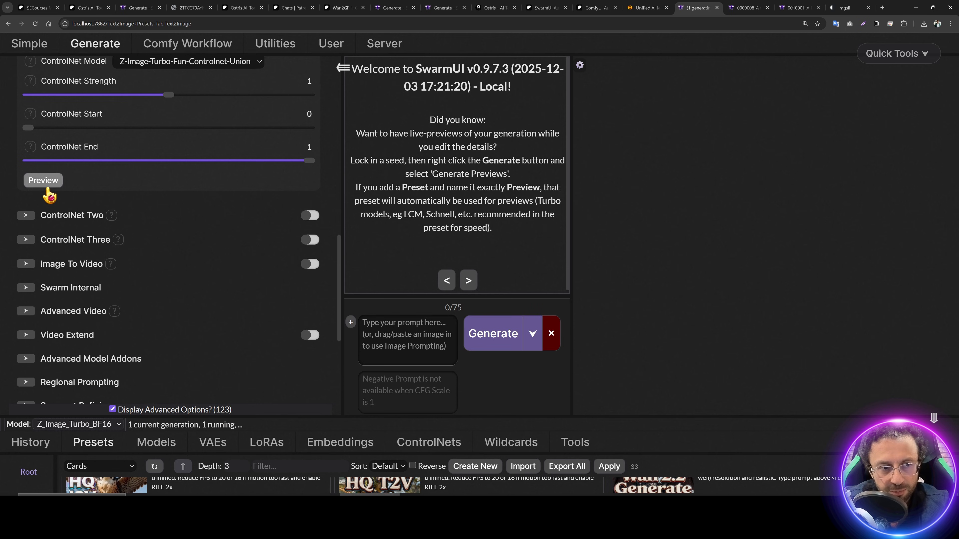
{"action": "scroll", "coordinate": [121, 218], "scroll_direction": "up", "scroll_amount": 2}
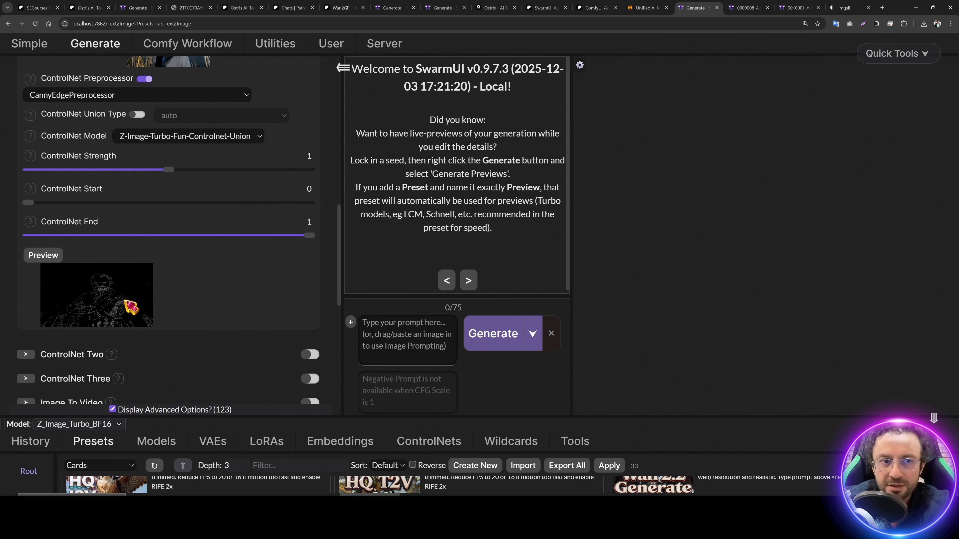
{"action": "scroll", "coordinate": [130, 307], "scroll_direction": "up", "scroll_amount": 13}
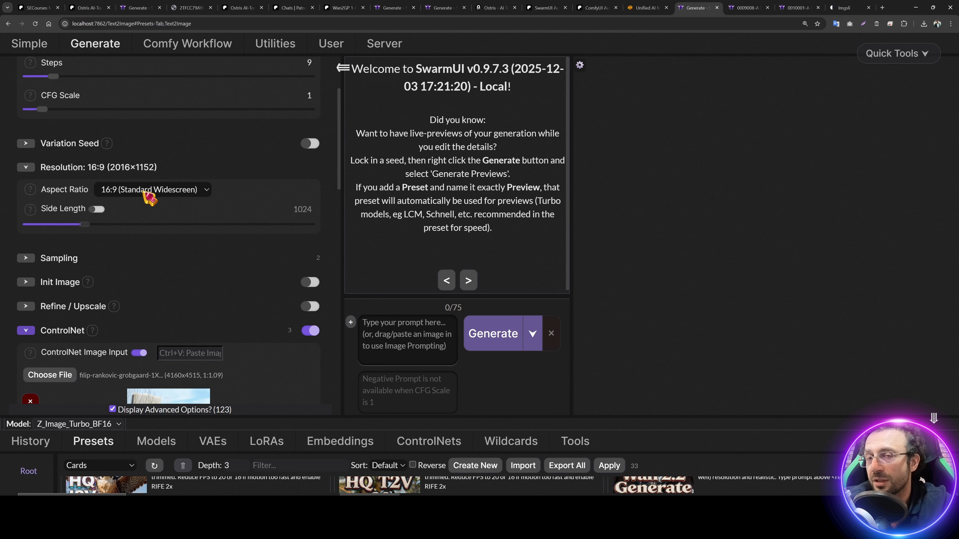
{"action": "scroll", "coordinate": [193, 309], "scroll_direction": "down", "scroll_amount": 6}
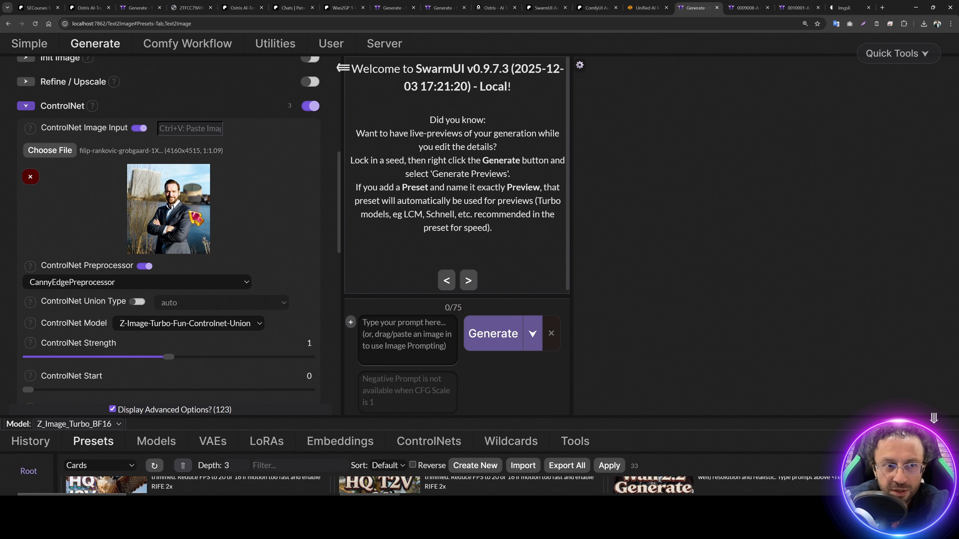
{"action": "scroll", "coordinate": [238, 231], "scroll_direction": "up", "scroll_amount": 5}
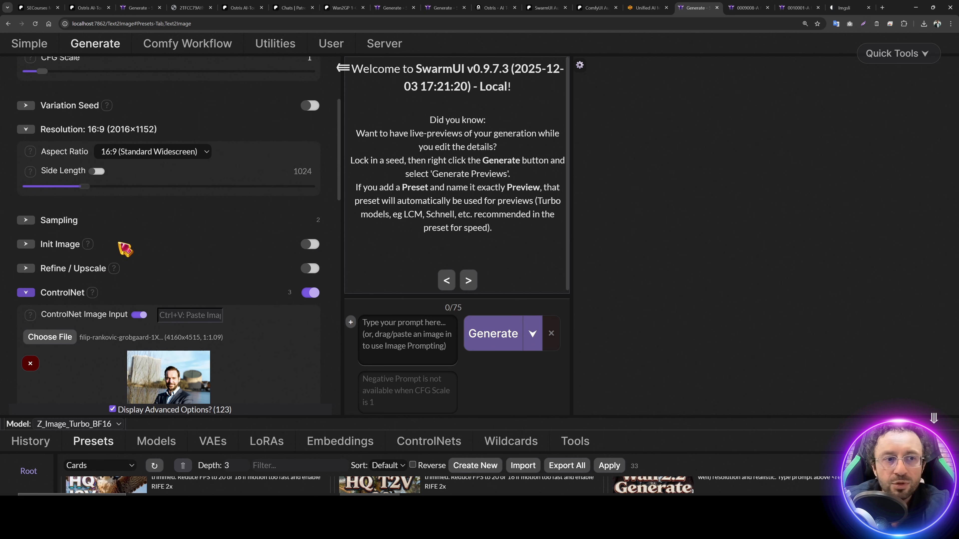
{"action": "scroll", "coordinate": [60, 212], "scroll_direction": "down", "scroll_amount": 3}
Step: Load the suited-man photo as the Init Image
{"action": "left_click", "coordinate": [60, 208]}
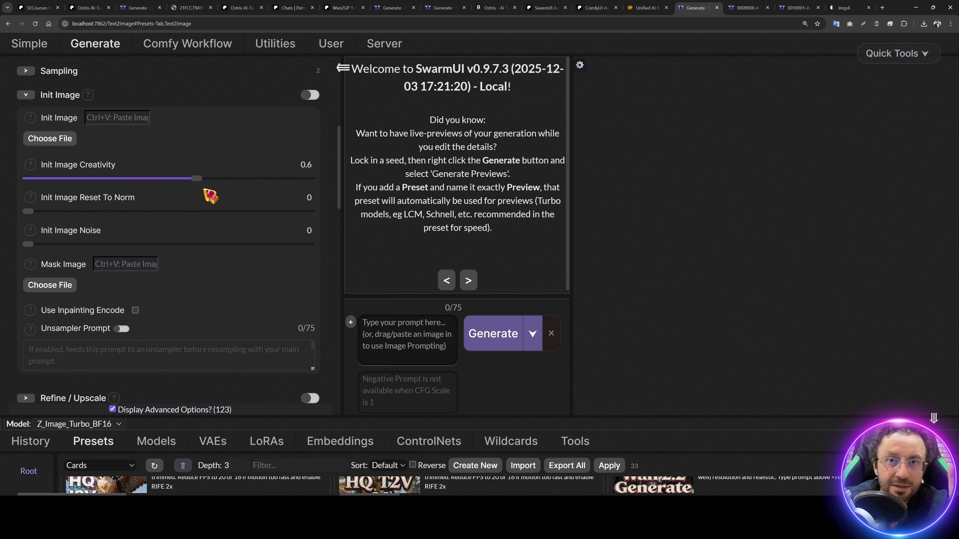
{"action": "left_click", "coordinate": [57, 139]}
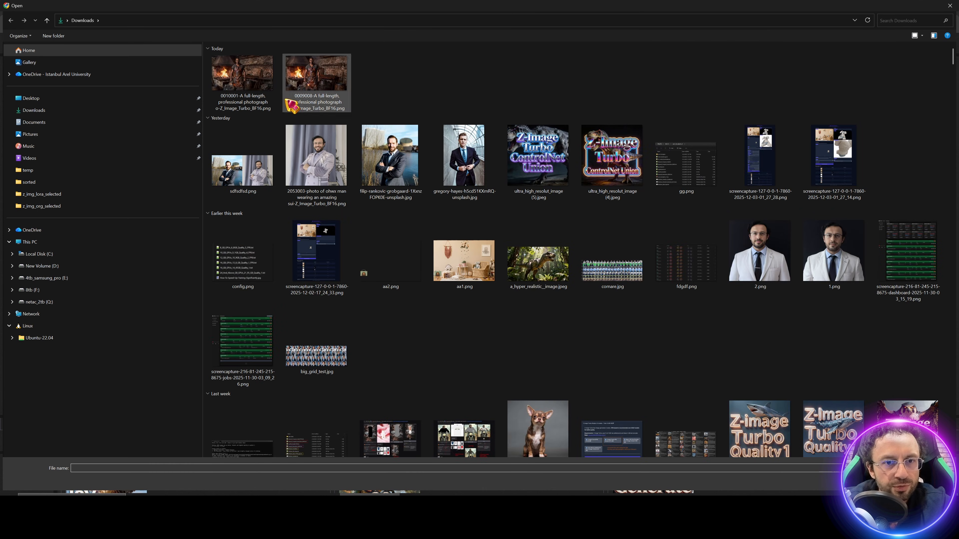
{"action": "double_click", "coordinate": [391, 162]}
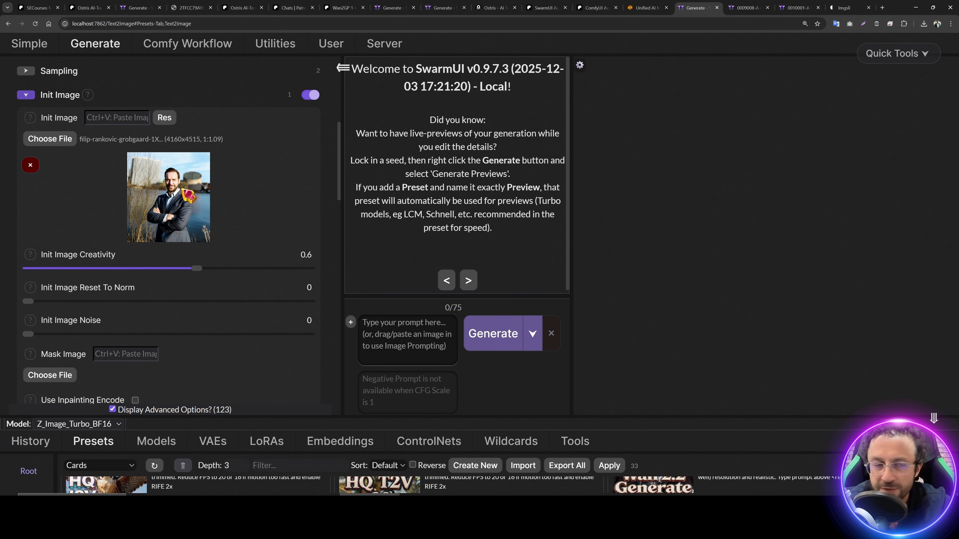
Step: Match resolution to the image's exact aspect ratio (1472×1600), then switch Init Image off
{"action": "left_click", "coordinate": [164, 118]}
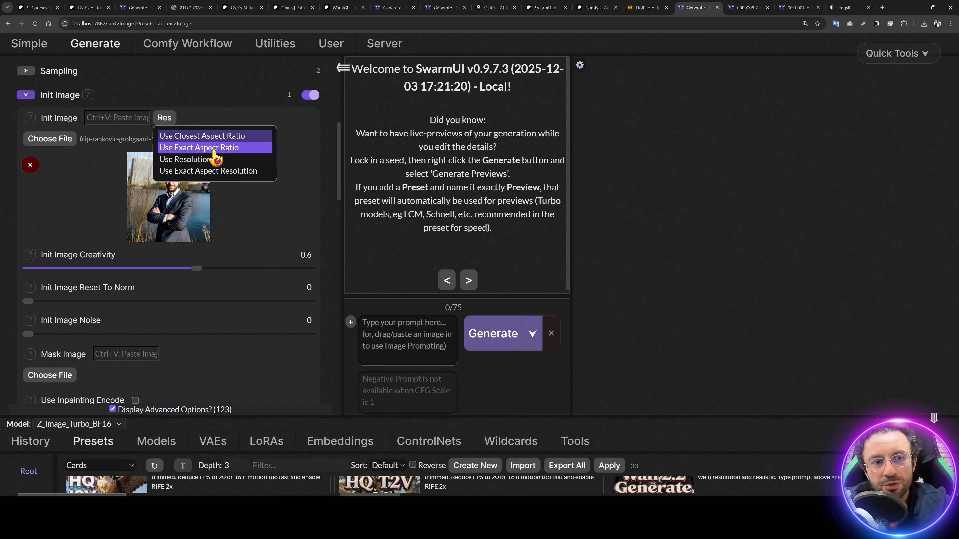
{"action": "left_click", "coordinate": [212, 136]}
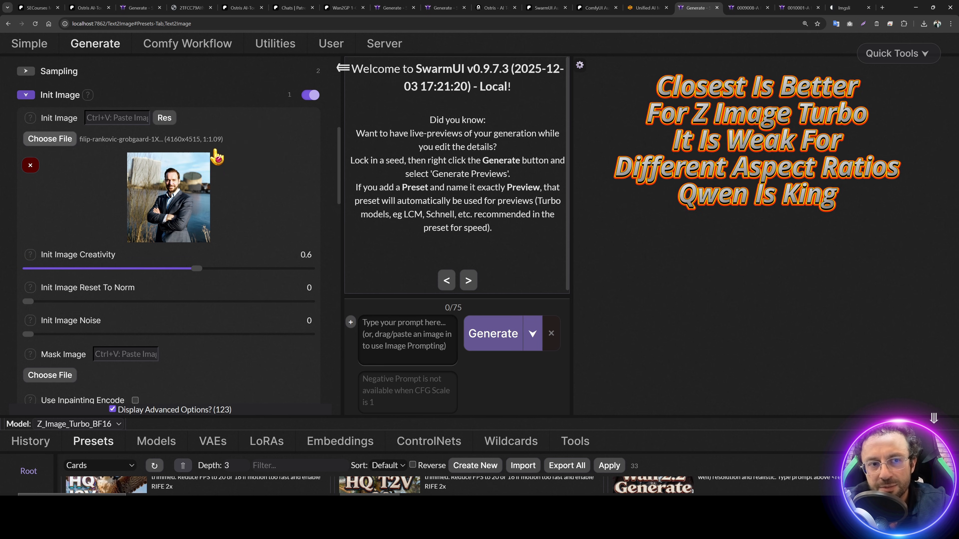
{"action": "left_click", "coordinate": [165, 118]}
{"action": "left_click", "coordinate": [215, 149]}
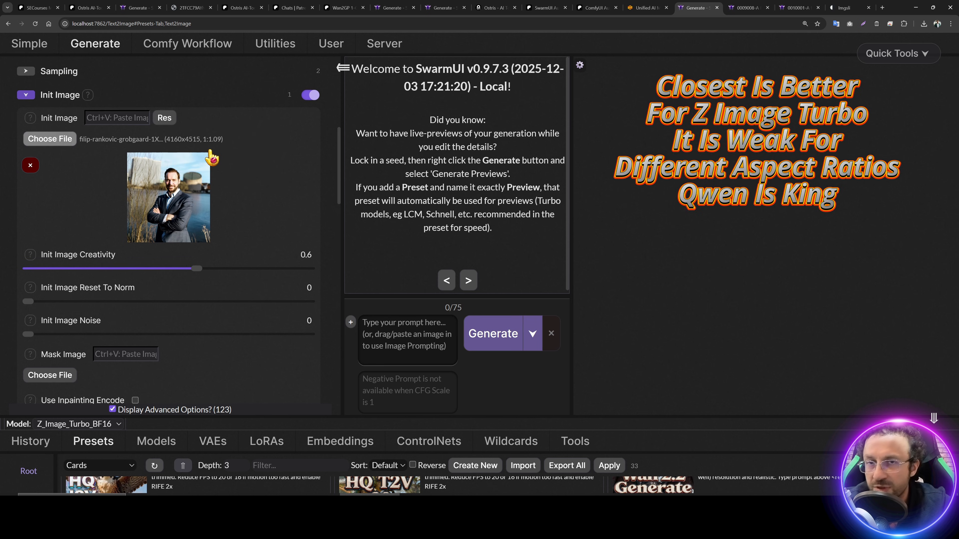
{"action": "left_click", "coordinate": [310, 171]}
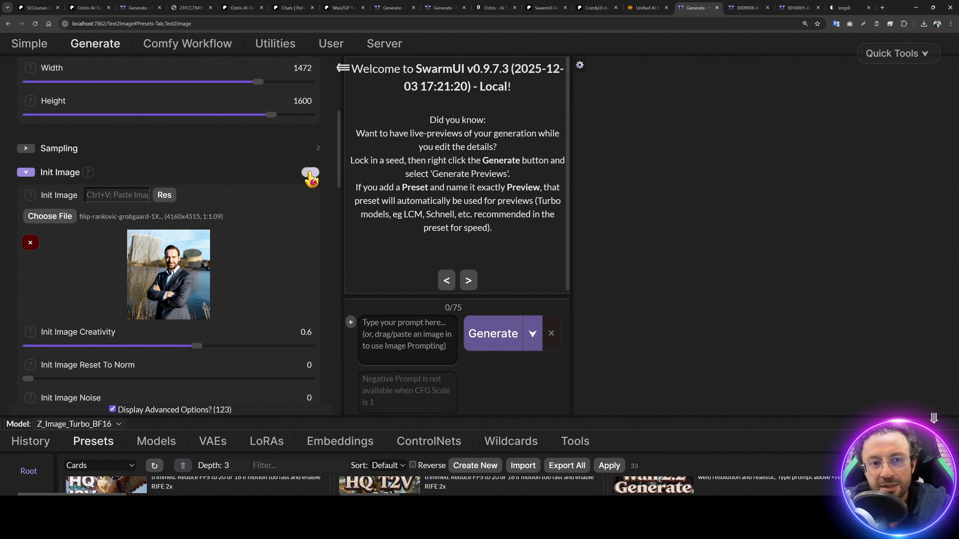
Step: Collapse Init Image and regenerate the suited man's Canny edge preview
{"action": "left_click", "coordinate": [44, 175]}
{"action": "scroll", "coordinate": [176, 216], "scroll_direction": "up", "scroll_amount": 3}
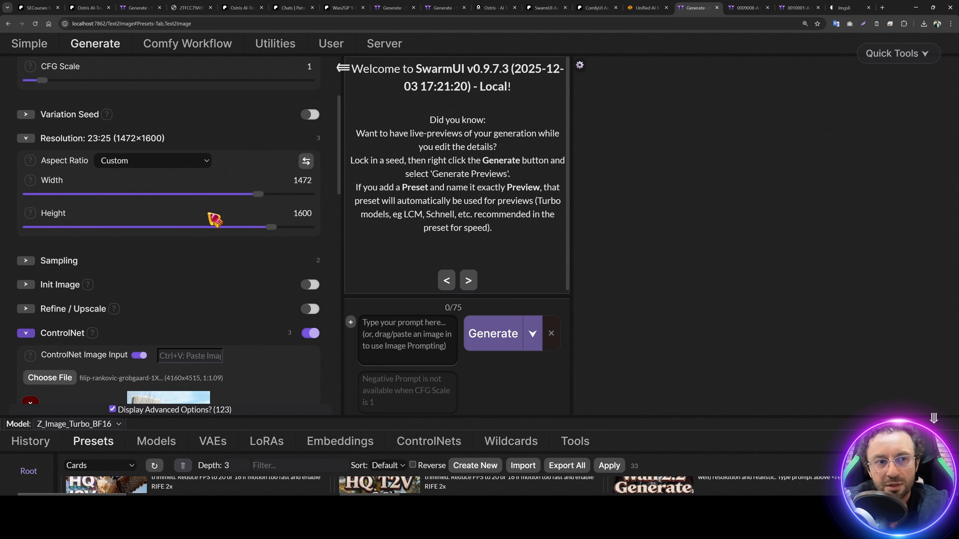
{"action": "scroll", "coordinate": [215, 219], "scroll_direction": "down", "scroll_amount": 12}
{"action": "left_click", "coordinate": [52, 148]}
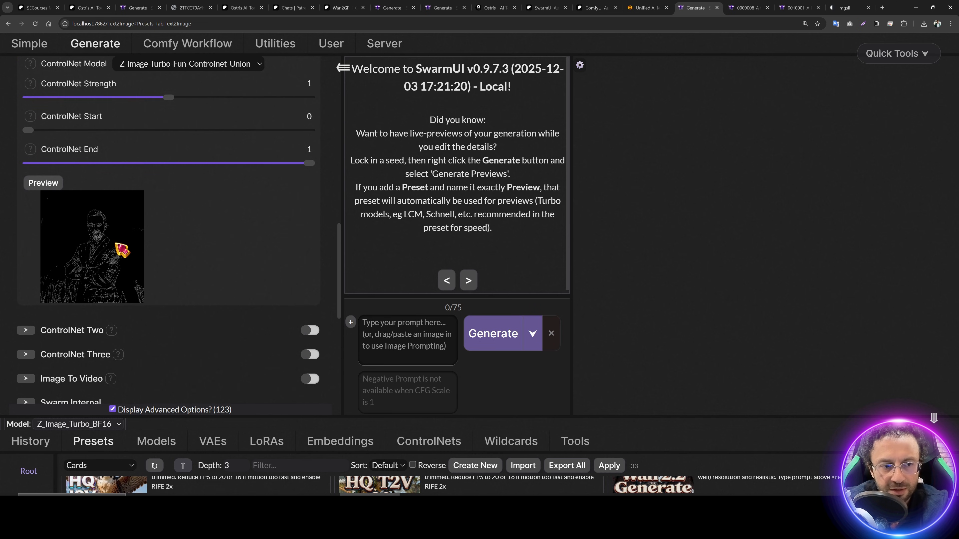
{"action": "scroll", "coordinate": [212, 294], "scroll_direction": "up", "scroll_amount": 4}
{"action": "left_click_drag", "start_coordinate": [42, 192], "coordinate": [120, 198]}
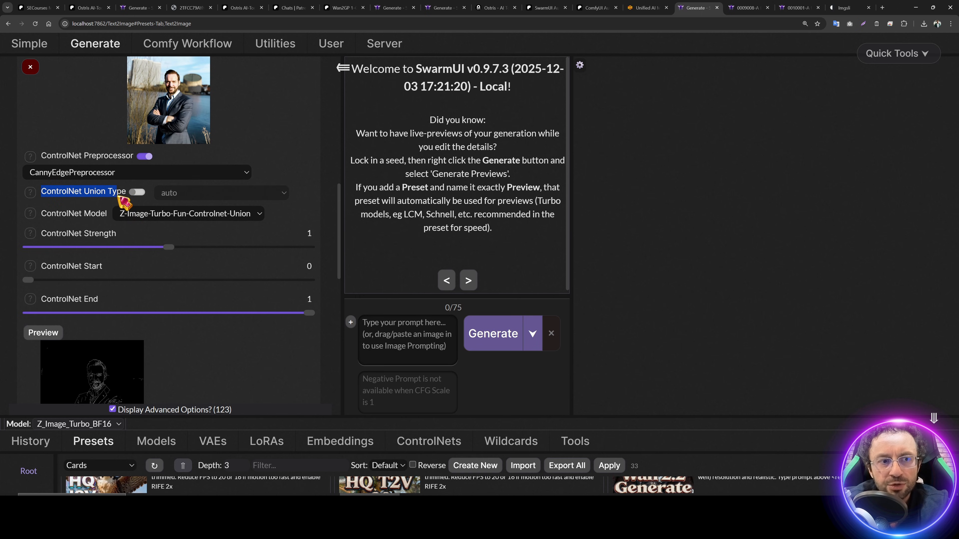
{"action": "left_click", "coordinate": [226, 223]}
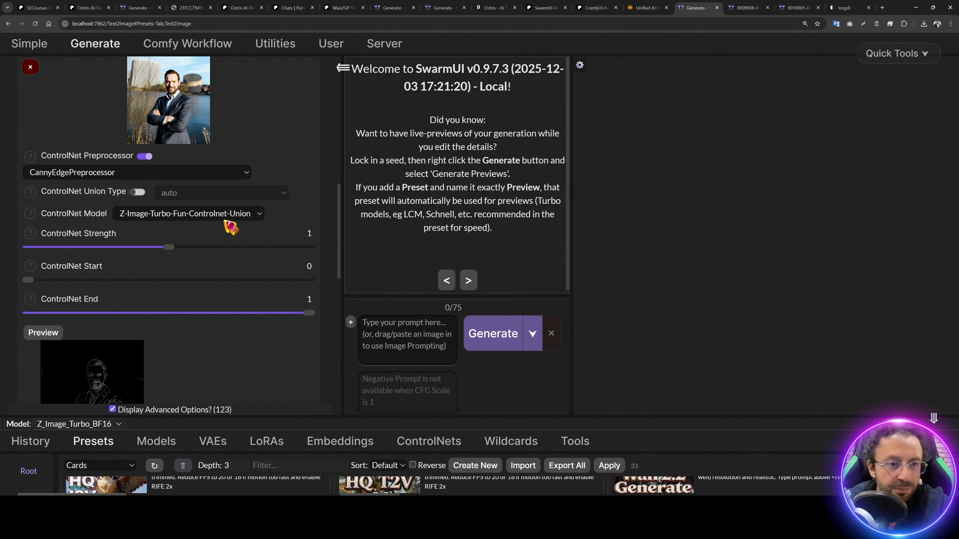
Step: Toggle ControlNet Union Type on and back off to auto, then adjust ControlNet strength
{"action": "left_click", "coordinate": [138, 193]}
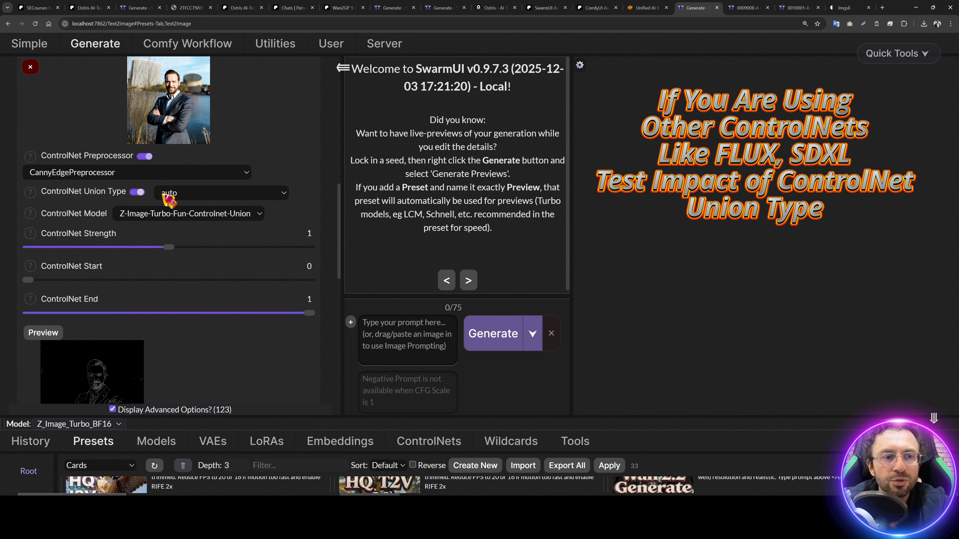
{"action": "left_click", "coordinate": [173, 194]}
{"action": "left_click", "coordinate": [135, 193]}
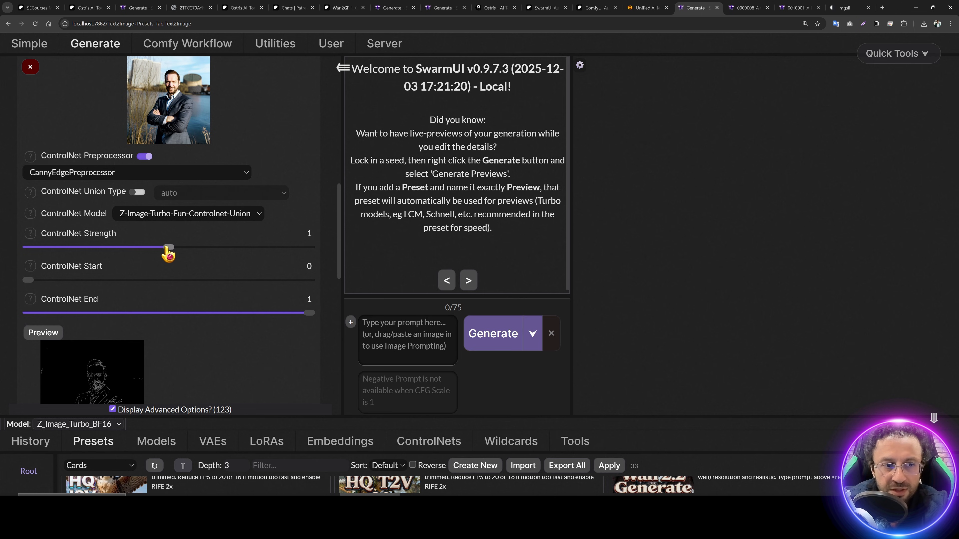
{"action": "mouse_move", "coordinate": [163, 249]}
{"action": "left_mouse_down"}
{"action": "mouse_move", "coordinate": [141, 249]}
{"action": "mouse_move", "coordinate": [155, 257]}
{"action": "left_mouse_up"}
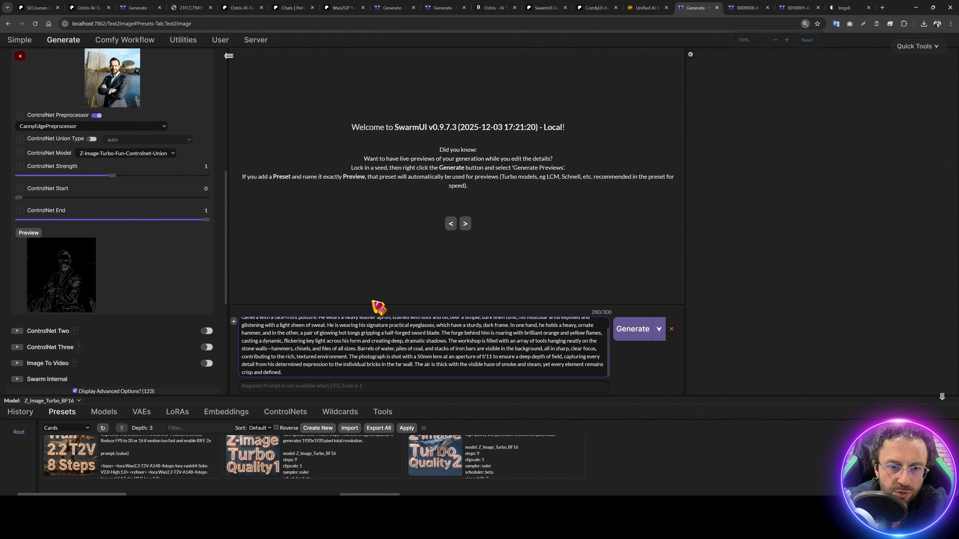
Step: Delete a word from the blacksmith prompt, set seed 12341, and generate
{"action": "scroll", "coordinate": [385, 323], "scroll_direction": "up", "scroll_amount": 1}
{"action": "double_click", "coordinate": [393, 322]}
{"action": "key", "text": "BackSpace"}
{"action": "scroll", "coordinate": [151, 170], "scroll_direction": "up", "scroll_amount": 8}
{"action": "double_click", "coordinate": [65, 115]}
{"action": "type", "text": "123"}
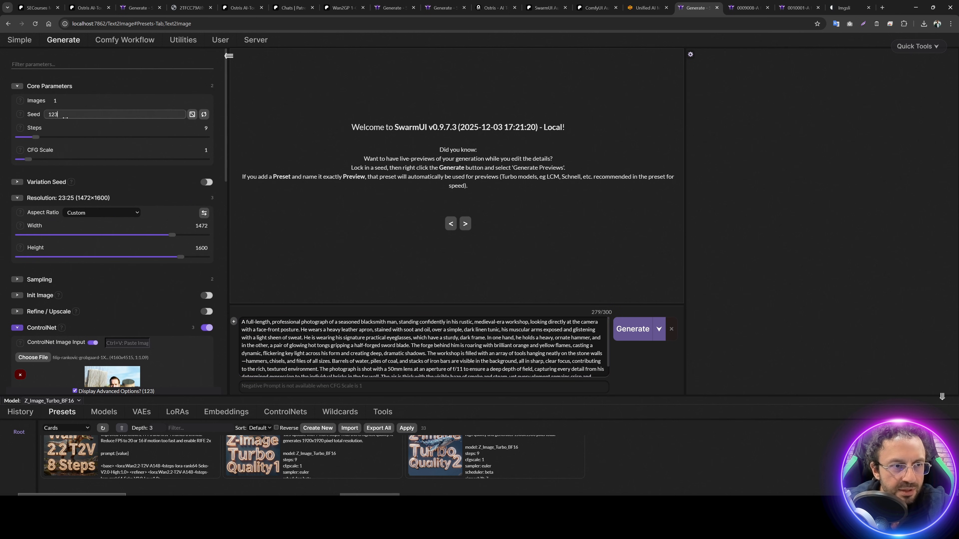
{"action": "type", "text": "41"}
{"action": "left_click", "coordinate": [621, 340]}
Step: Enlarge the presets panel, zoom the page to 110%, and lower ControlNet strength to 0.65
{"action": "left_click_drag", "start_coordinate": [342, 396], "coordinate": [368, 250]}
{"action": "scroll", "coordinate": [143, 198], "scroll_direction": "down", "scroll_amount": 10}
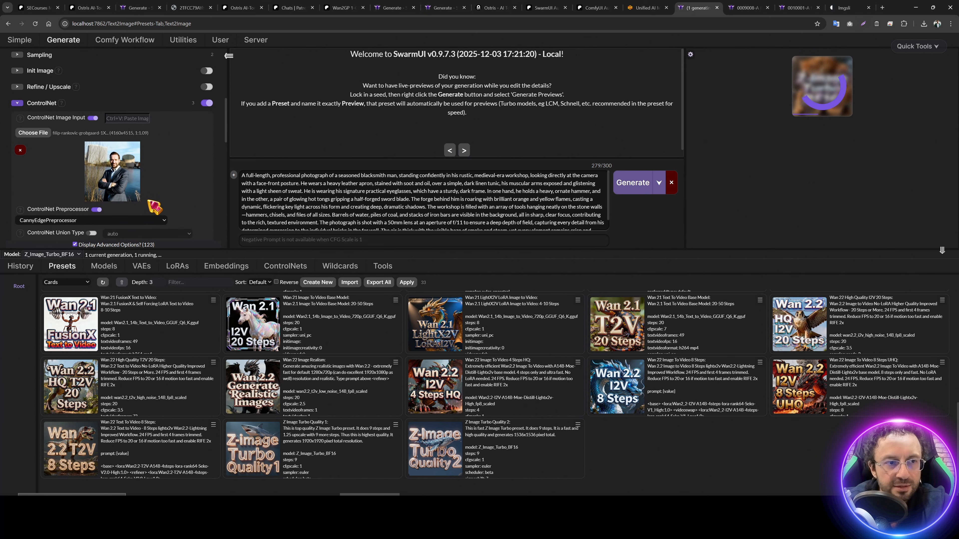
{"action": "key", "text": "ctrl+plus"}
{"action": "key", "text": "ctrl+plus"}
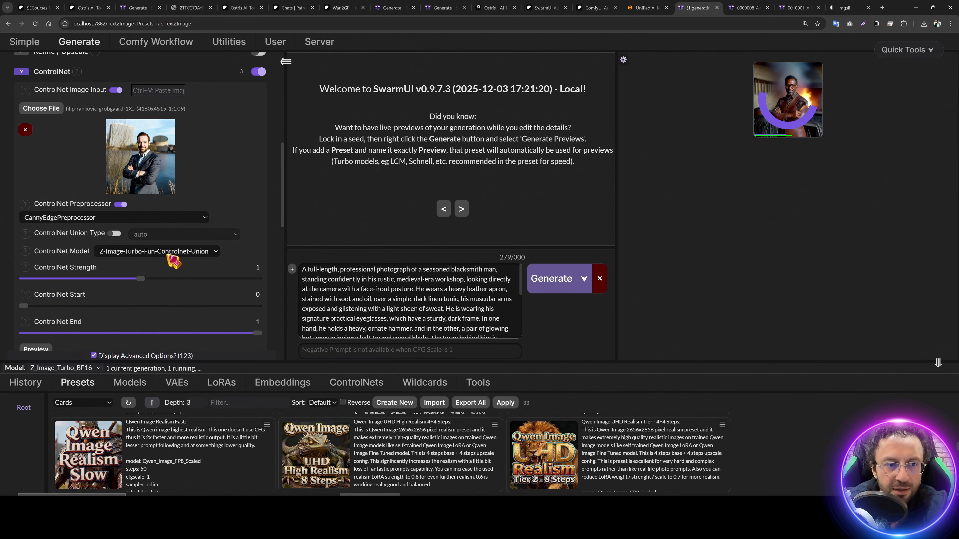
{"action": "scroll", "coordinate": [167, 280], "scroll_direction": "down", "scroll_amount": 1}
{"action": "mouse_move", "coordinate": [141, 243]}
{"action": "left_mouse_down"}
{"action": "mouse_move", "coordinate": [93, 245]}
{"action": "mouse_move", "coordinate": [143, 243]}
{"action": "left_mouse_up"}
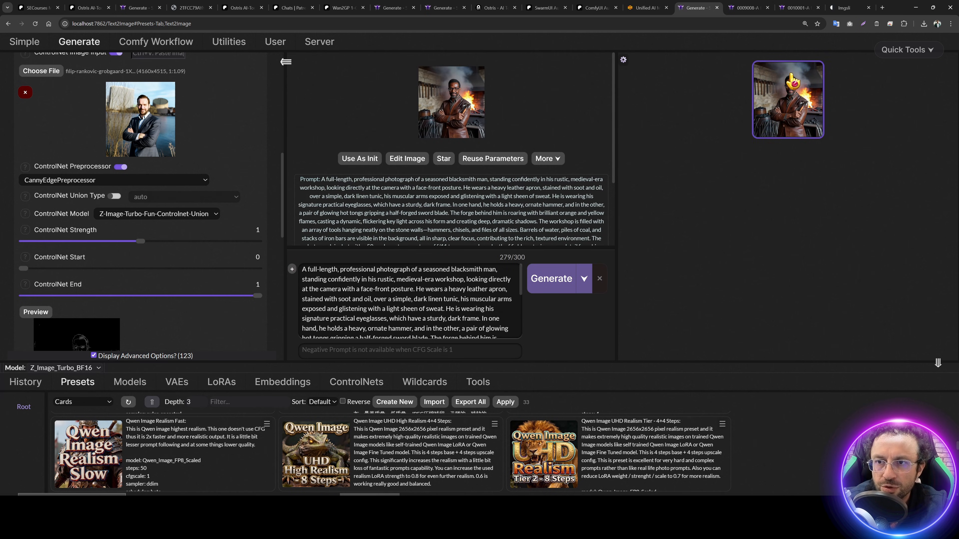
Step: Lower ControlNet strength, generate another blacksmith image, and inspect the results full size
{"action": "left_click", "coordinate": [778, 114]}
{"action": "left_click", "coordinate": [784, 189]}
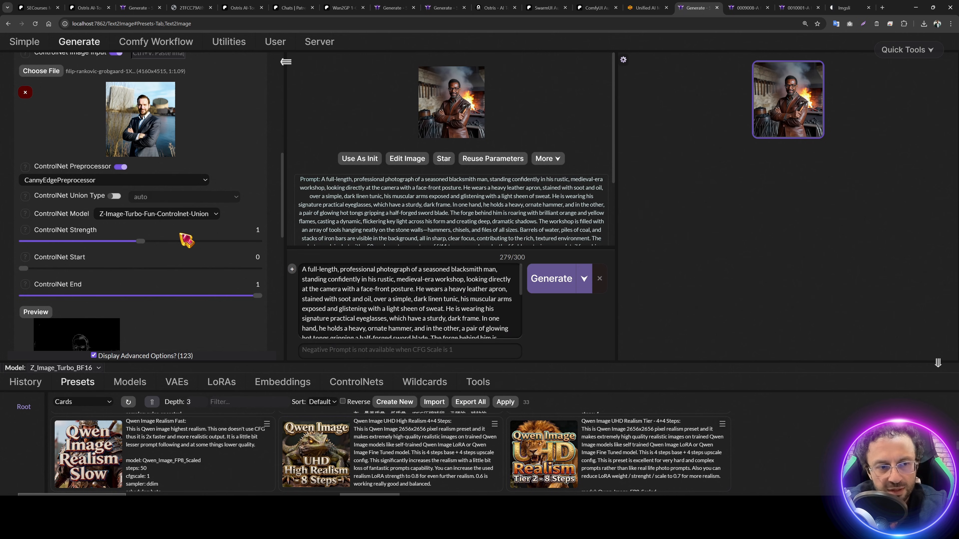
{"action": "left_click_drag", "start_coordinate": [139, 244], "coordinate": [112, 244]}
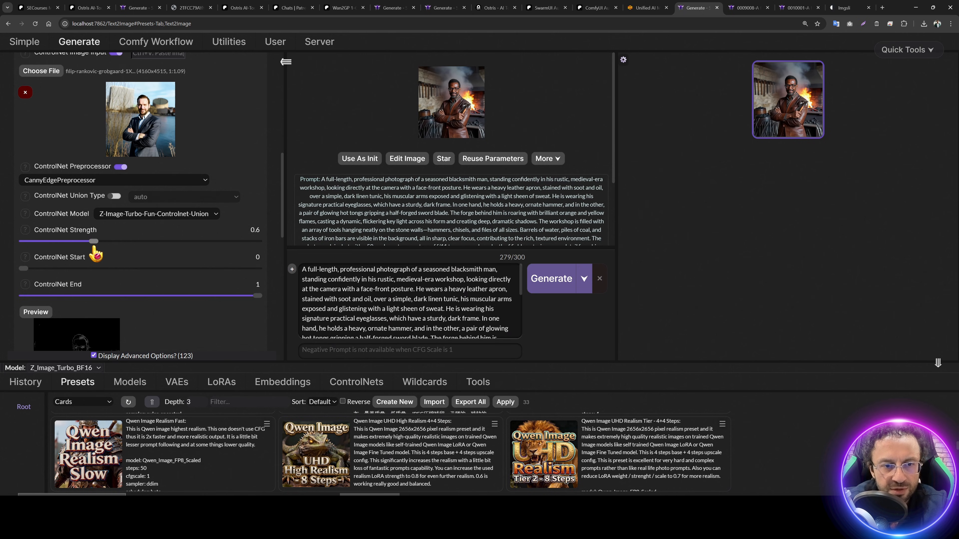
{"action": "left_click", "coordinate": [552, 278]}
{"action": "left_click", "coordinate": [470, 107]}
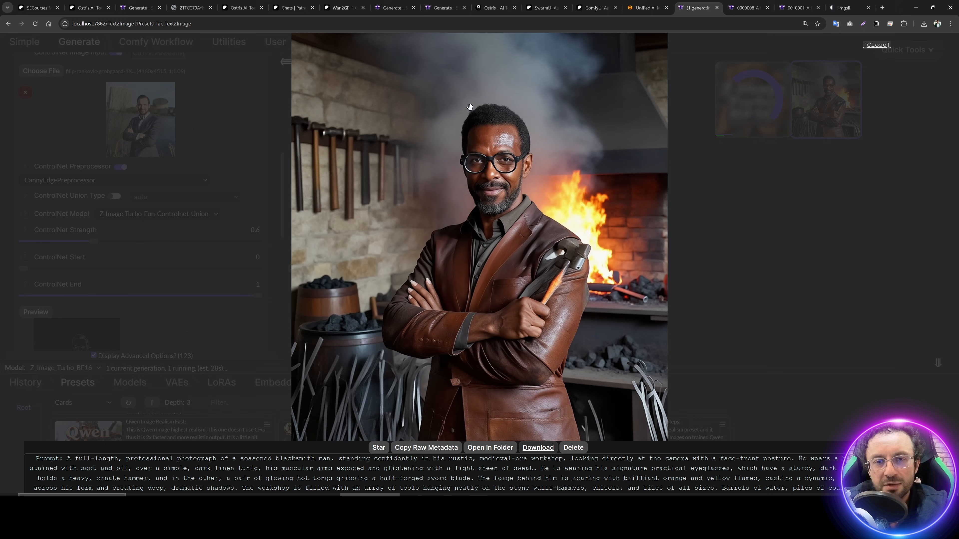
{"action": "left_click", "coordinate": [771, 219]}
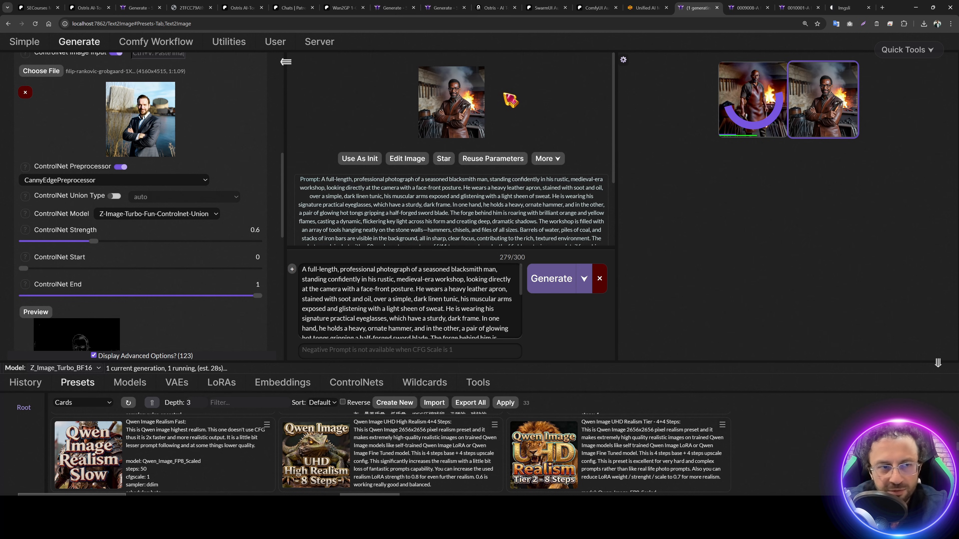
{"action": "left_click", "coordinate": [462, 124]}
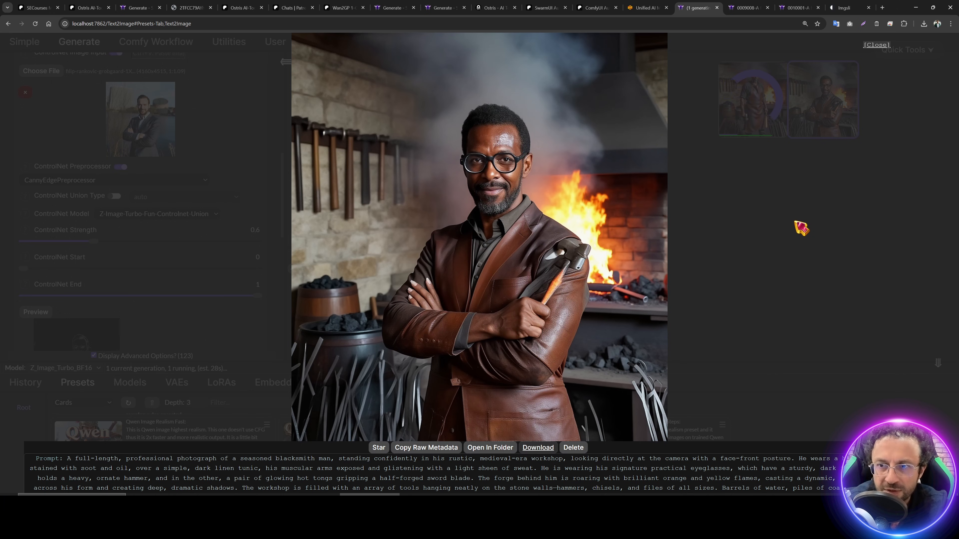
{"action": "left_click", "coordinate": [801, 228]}
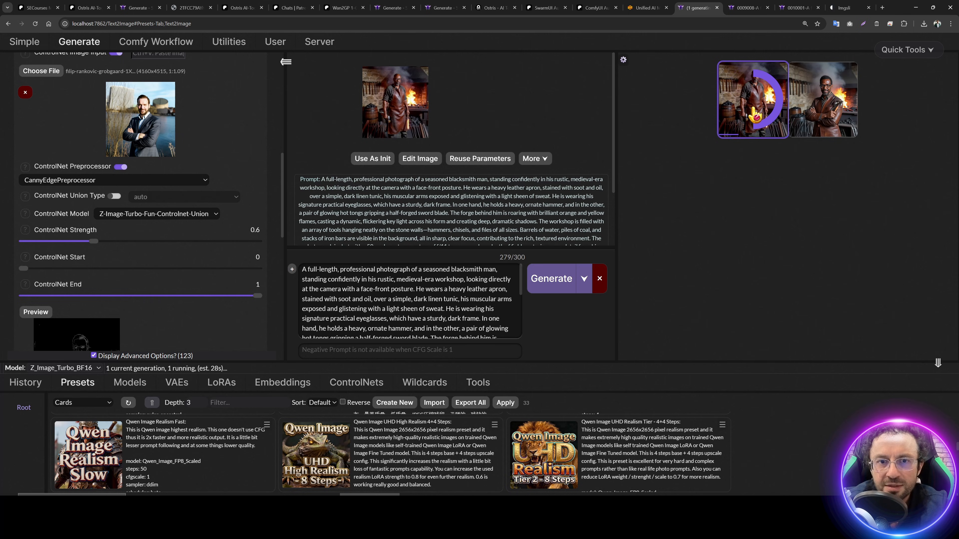
{"action": "left_click", "coordinate": [756, 115]}
{"action": "left_click", "coordinate": [772, 194]}
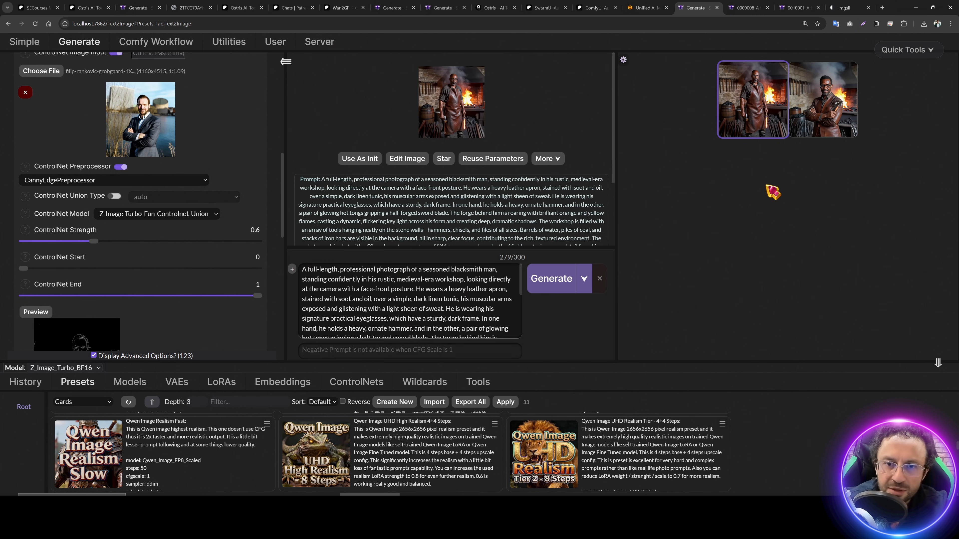
Step: Generate at strength 0.7, review the batch results, then set strength back to 0.6
{"action": "left_click", "coordinate": [100, 241]}
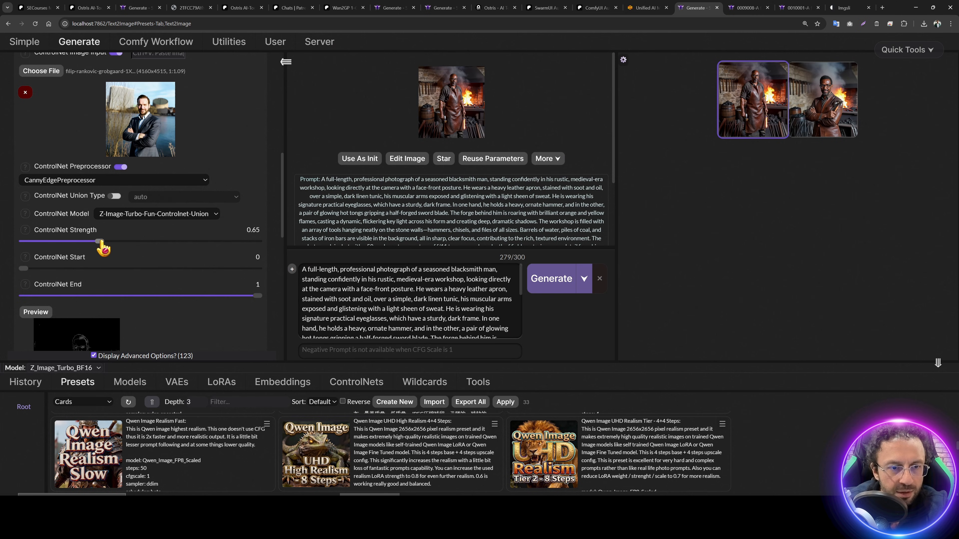
{"action": "left_click", "coordinate": [538, 286]}
{"action": "left_click", "coordinate": [772, 120]}
{"action": "left_click", "coordinate": [841, 113]}
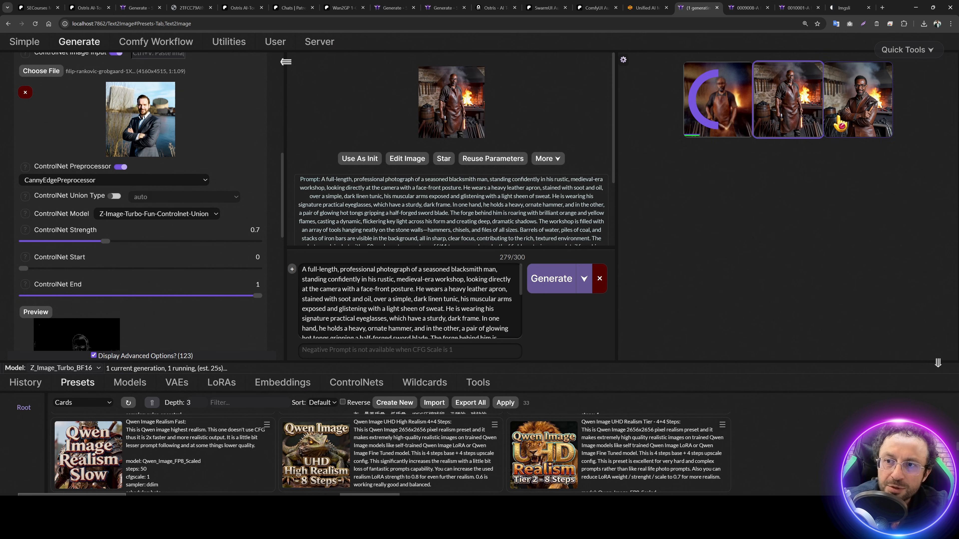
{"action": "left_click", "coordinate": [841, 117]}
{"action": "left_click", "coordinate": [841, 123]}
{"action": "left_click", "coordinate": [751, 134]}
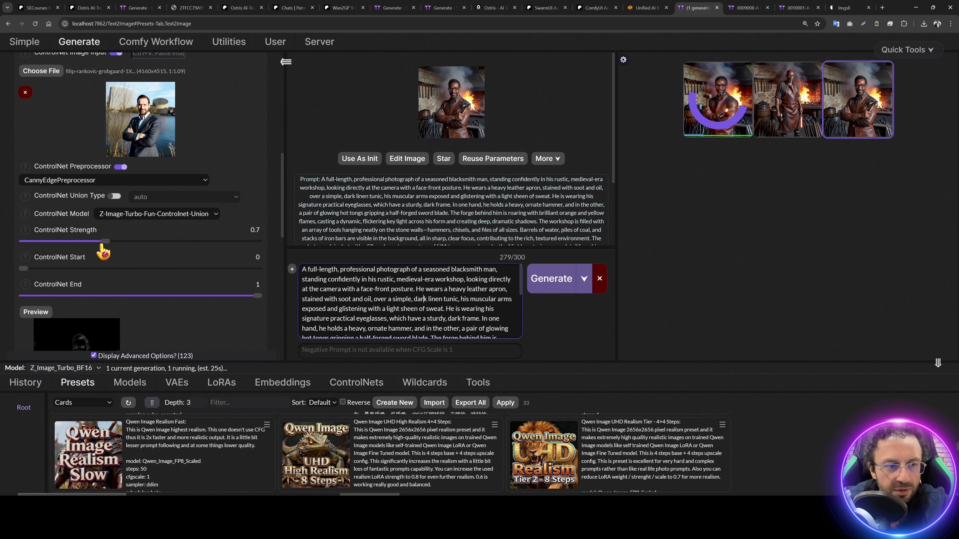
{"action": "left_click_drag", "start_coordinate": [106, 241], "coordinate": [93, 241]}
Step: Replace the prompt with 'a man wearing an amazing suit' and generate
{"action": "left_click", "coordinate": [354, 277]}
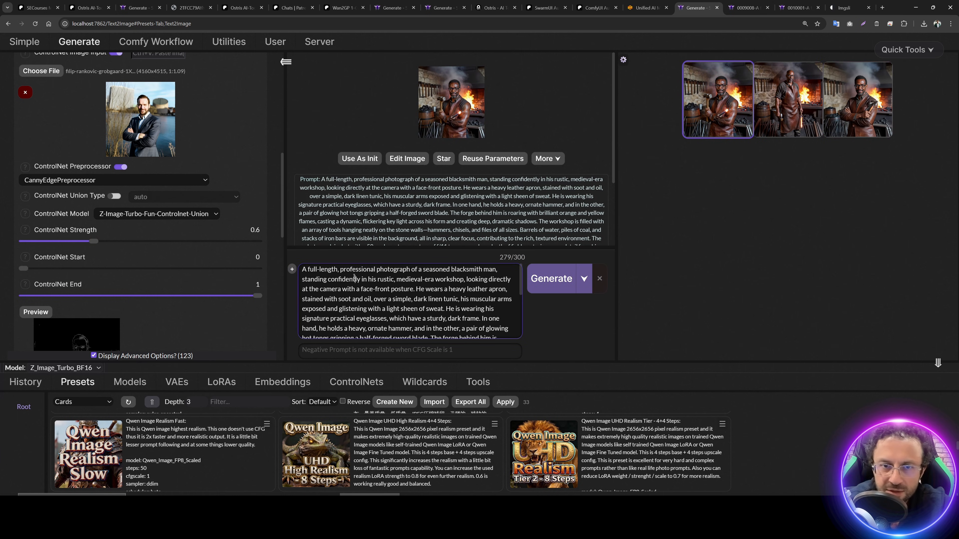
{"action": "key", "text": "ctrl+a"}
{"action": "type", "text": "a"}
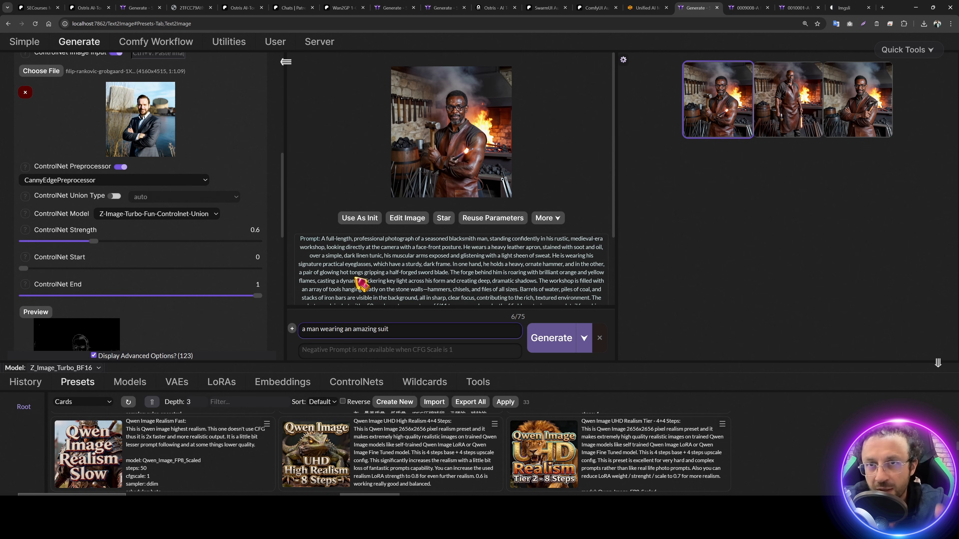
{"action": "left_click", "coordinate": [551, 337]}
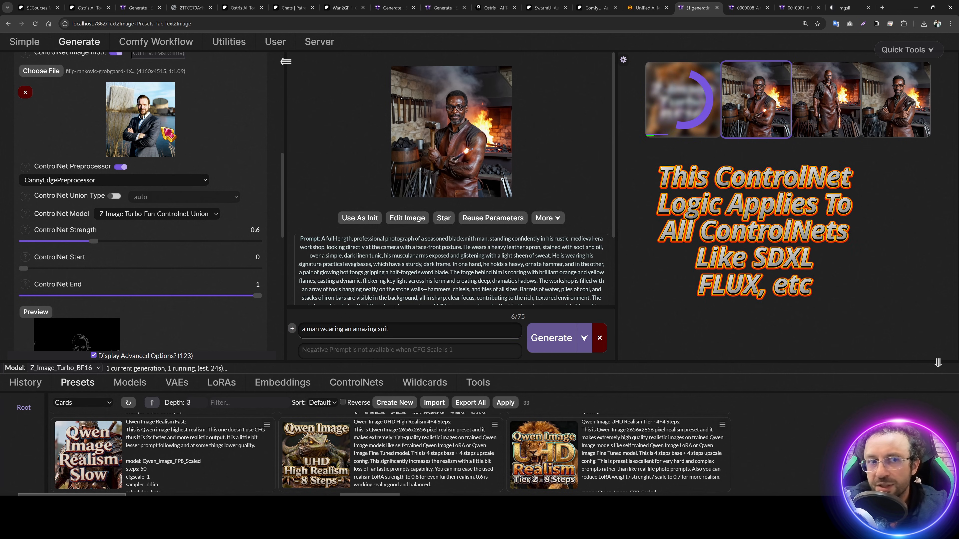
{"action": "scroll", "coordinate": [182, 263], "scroll_direction": "down", "scroll_amount": 5}
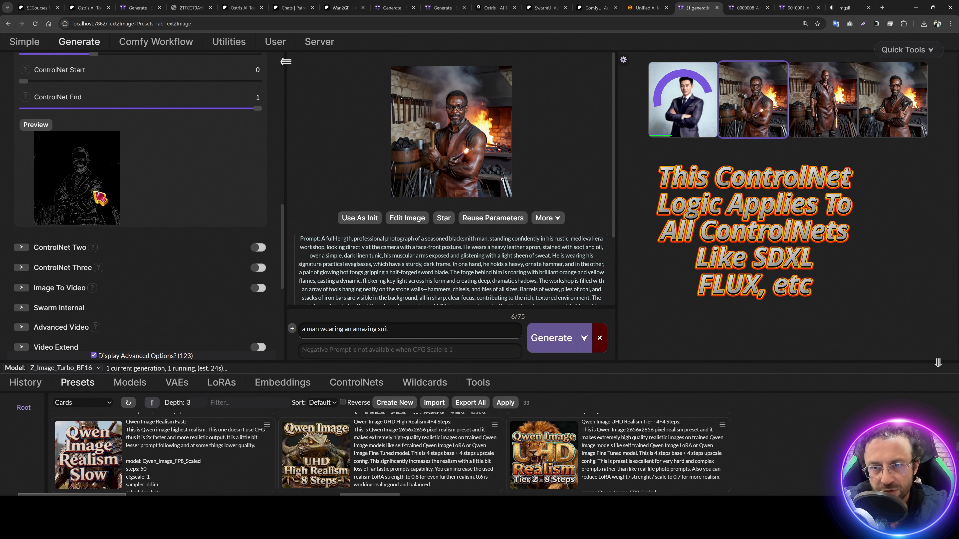
{"action": "scroll", "coordinate": [100, 197], "scroll_direction": "up", "scroll_amount": 4}
{"action": "scroll", "coordinate": [201, 201], "scroll_direction": "down", "scroll_amount": 2}
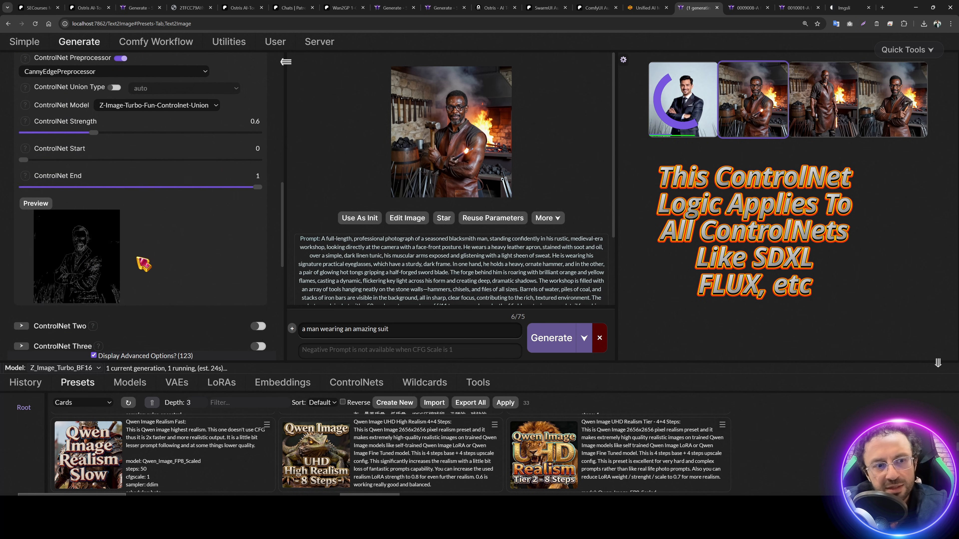
{"action": "scroll", "coordinate": [111, 227], "scroll_direction": "up", "scroll_amount": 3}
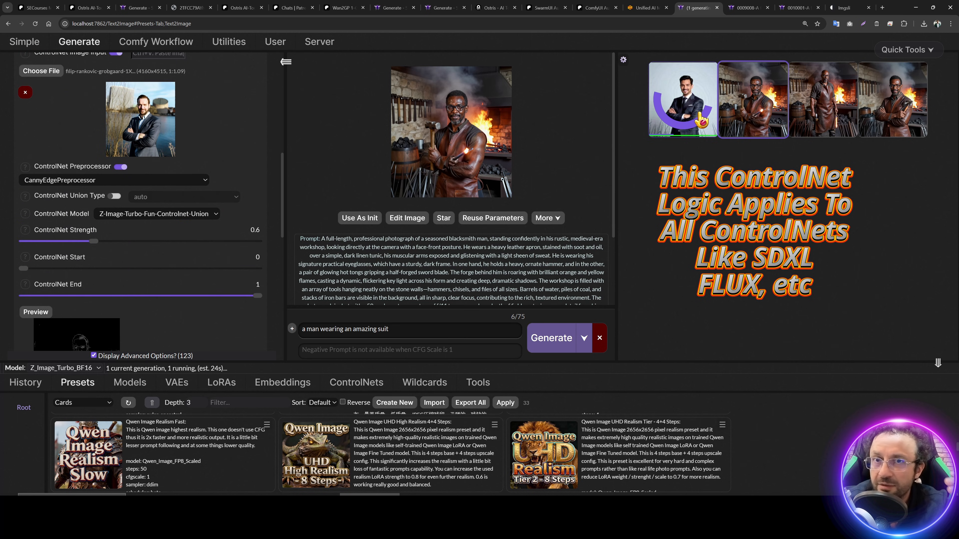
Step: View the first suit portrait full size and apply the Z Image Turbo Quality 1 preset
{"action": "left_click", "coordinate": [697, 122]}
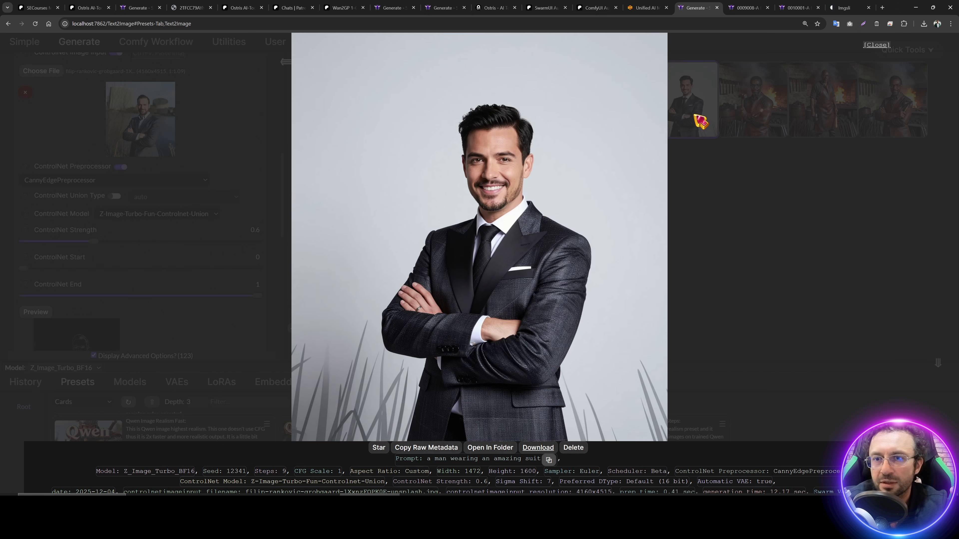
{"action": "left_click", "coordinate": [423, 406]}
{"action": "scroll", "coordinate": [423, 406], "scroll_direction": "down", "scroll_amount": 3}
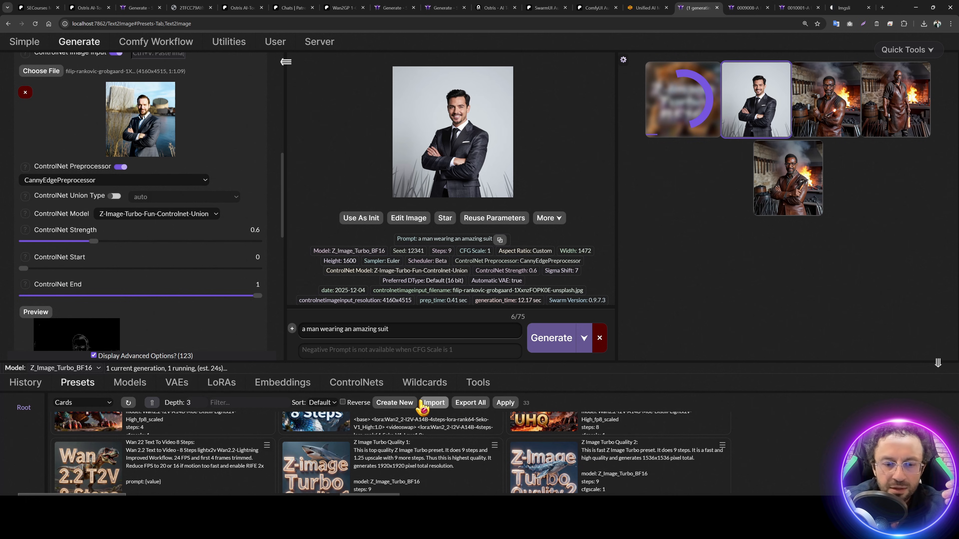
{"action": "left_click", "coordinate": [493, 446]}
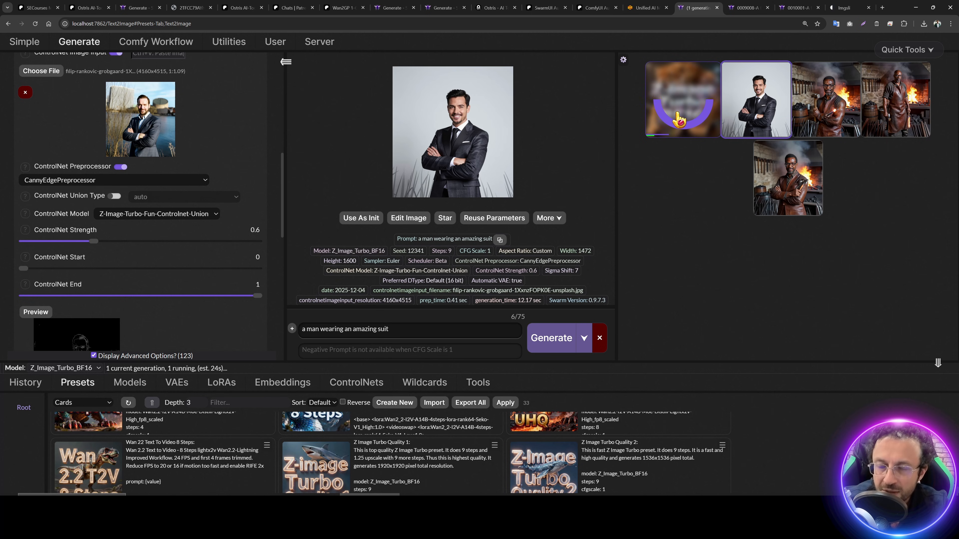
{"action": "left_click", "coordinate": [679, 120]}
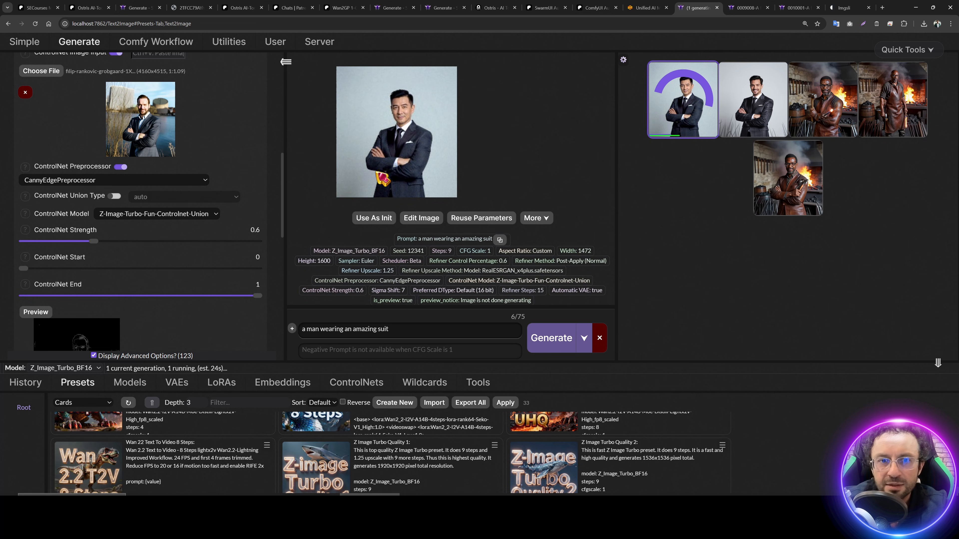
{"action": "left_click", "coordinate": [760, 102]}
{"action": "left_click", "coordinate": [757, 104]}
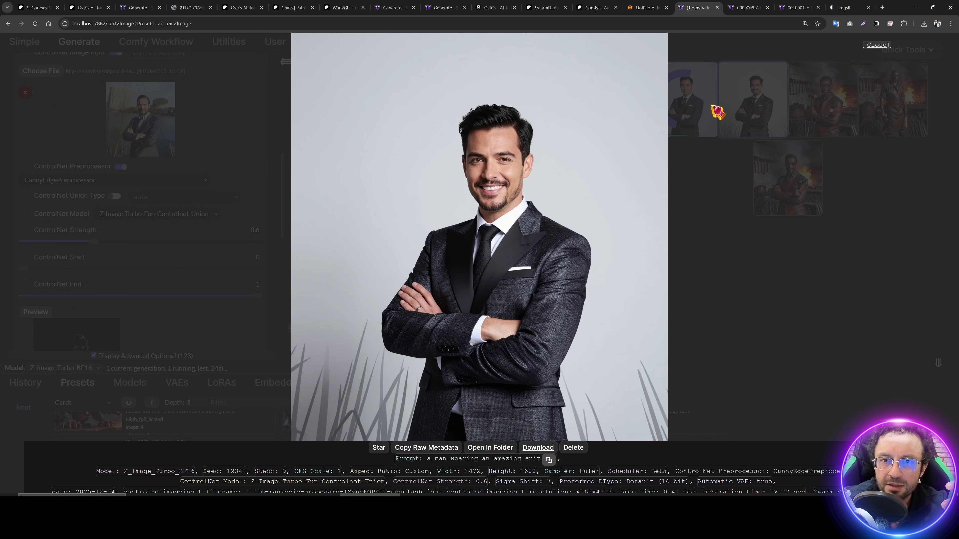
{"action": "left_click", "coordinate": [715, 106]}
{"action": "left_click", "coordinate": [693, 105]}
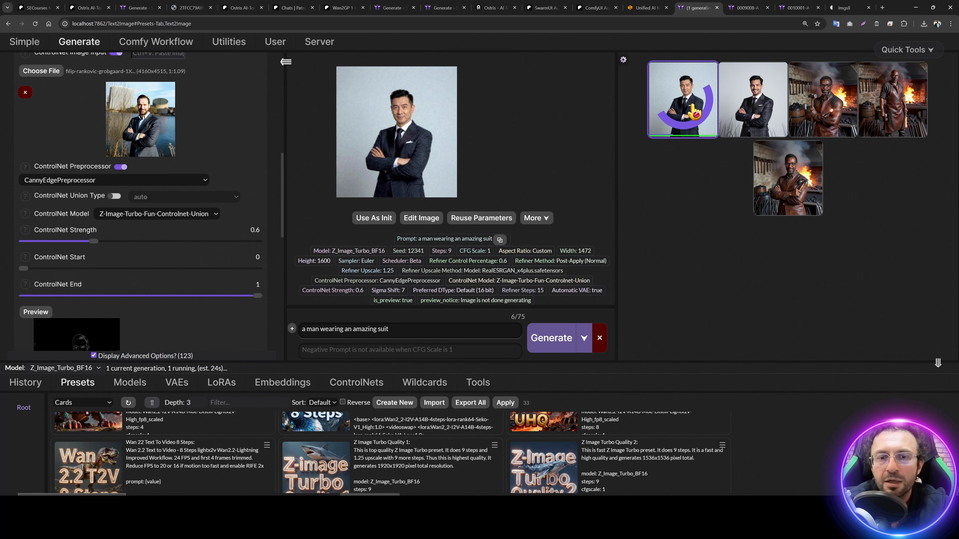
Step: Compare the new 1.25x refined portrait and the earlier one in full view
{"action": "scroll", "coordinate": [107, 167], "scroll_direction": "up", "scroll_amount": 10}
{"action": "scroll", "coordinate": [148, 182], "scroll_direction": "up", "scroll_amount": 2}
{"action": "left_click", "coordinate": [686, 117]}
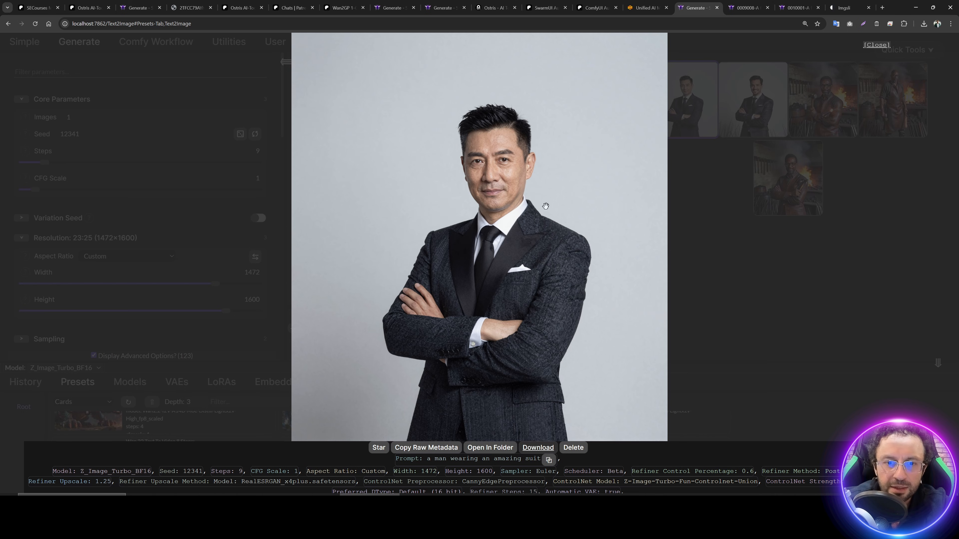
{"action": "left_click", "coordinate": [771, 125]}
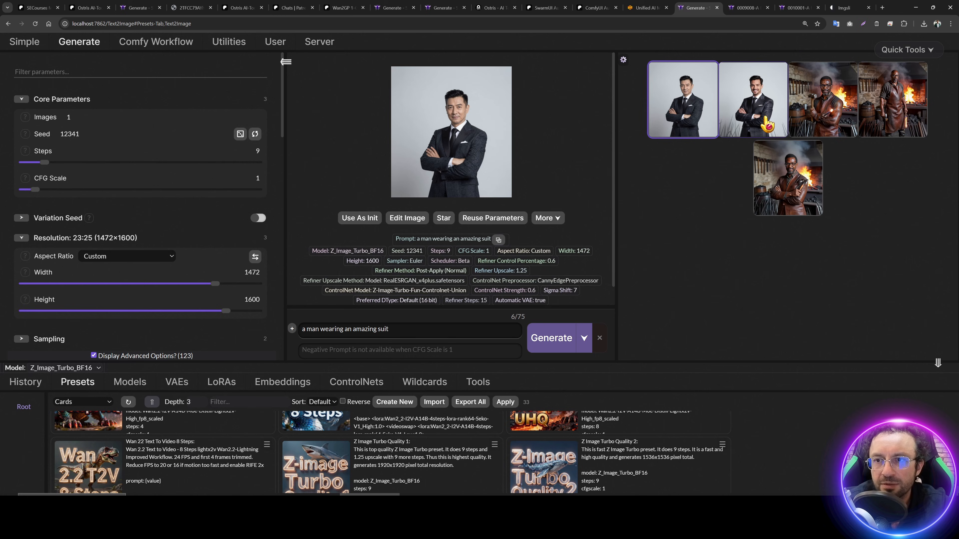
{"action": "double_click", "coordinate": [771, 123]}
{"action": "left_click", "coordinate": [770, 120]}
{"action": "left_click", "coordinate": [691, 130]}
{"action": "left_click", "coordinate": [691, 131]}
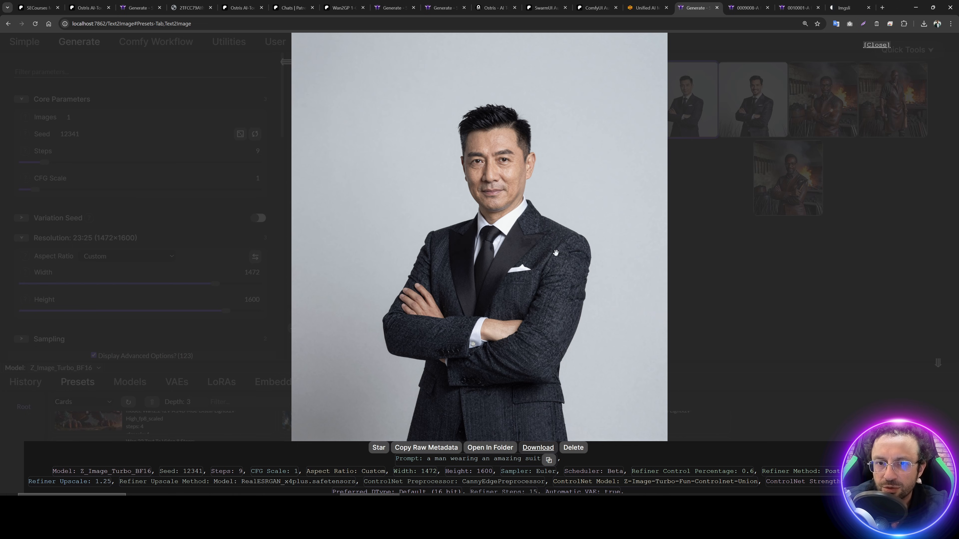
{"action": "left_click", "coordinate": [750, 321]}
{"action": "scroll", "coordinate": [114, 257], "scroll_direction": "down", "scroll_amount": 10}
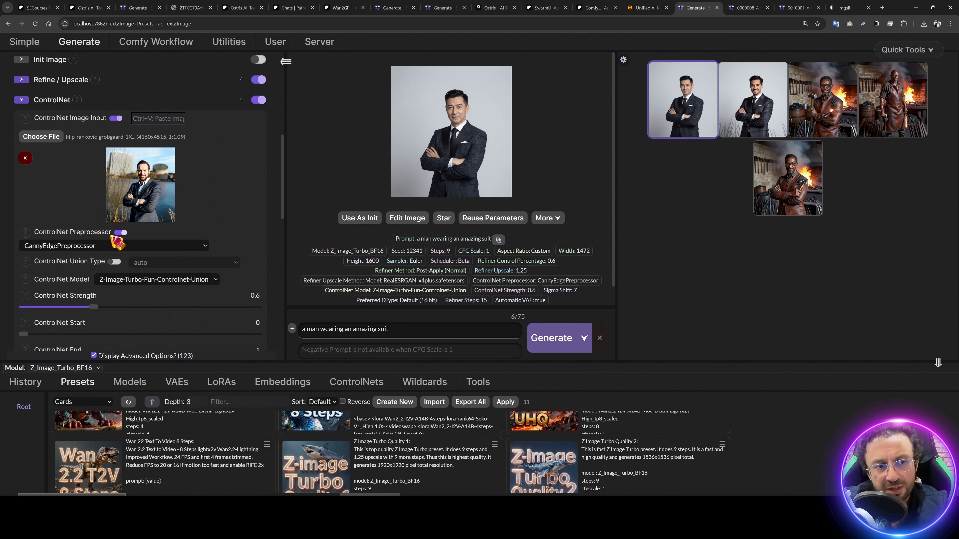
Step: Switch the ControlNet preprocessor to DepthAnythingV2Preprocessor
{"action": "scroll", "coordinate": [113, 260], "scroll_direction": "down", "scroll_amount": 1}
{"action": "left_click", "coordinate": [91, 209]}
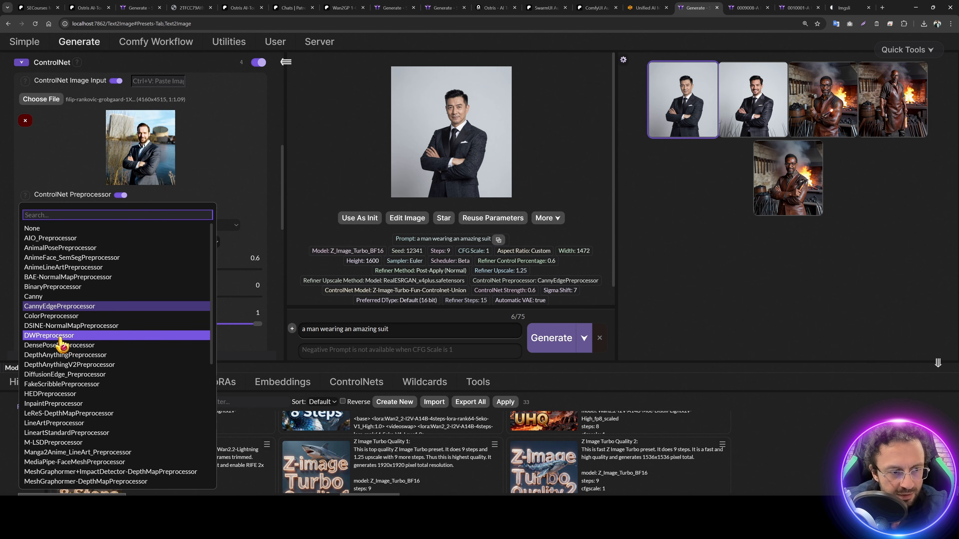
{"action": "scroll", "coordinate": [80, 351], "scroll_direction": "down", "scroll_amount": 1}
{"action": "left_click", "coordinate": [75, 328]}
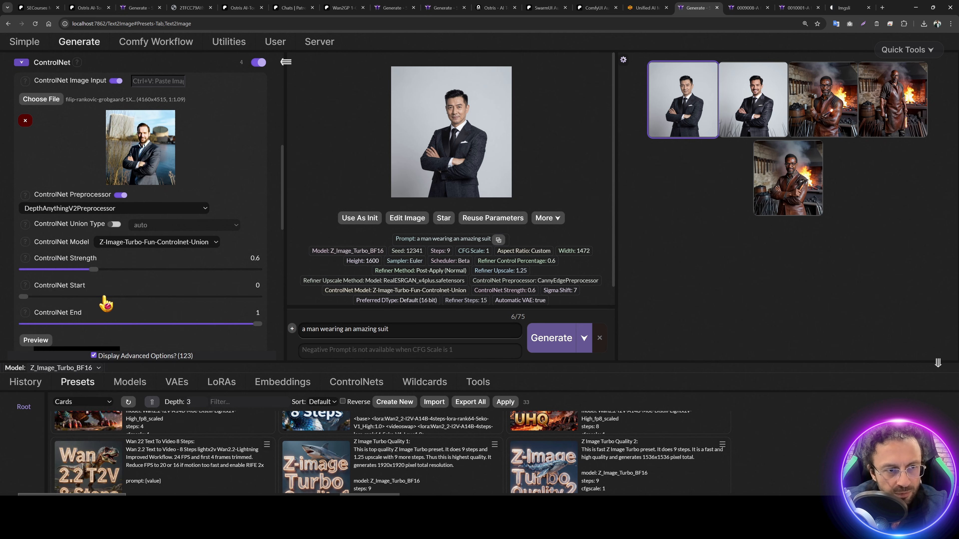
{"action": "scroll", "coordinate": [114, 294], "scroll_direction": "down", "scroll_amount": 1}
{"action": "scroll", "coordinate": [128, 280], "scroll_direction": "down", "scroll_amount": 1}
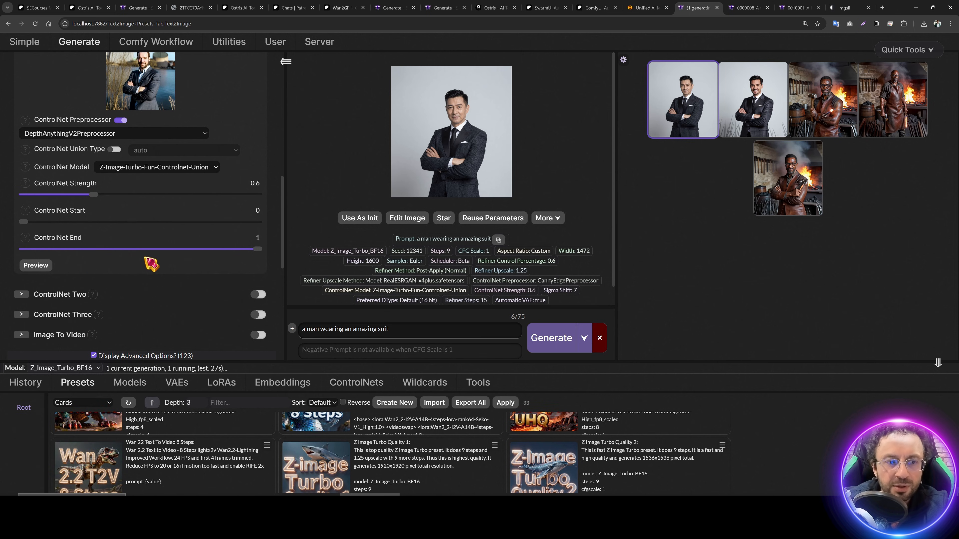
{"action": "scroll", "coordinate": [219, 153], "scroll_direction": "up", "scroll_amount": 1}
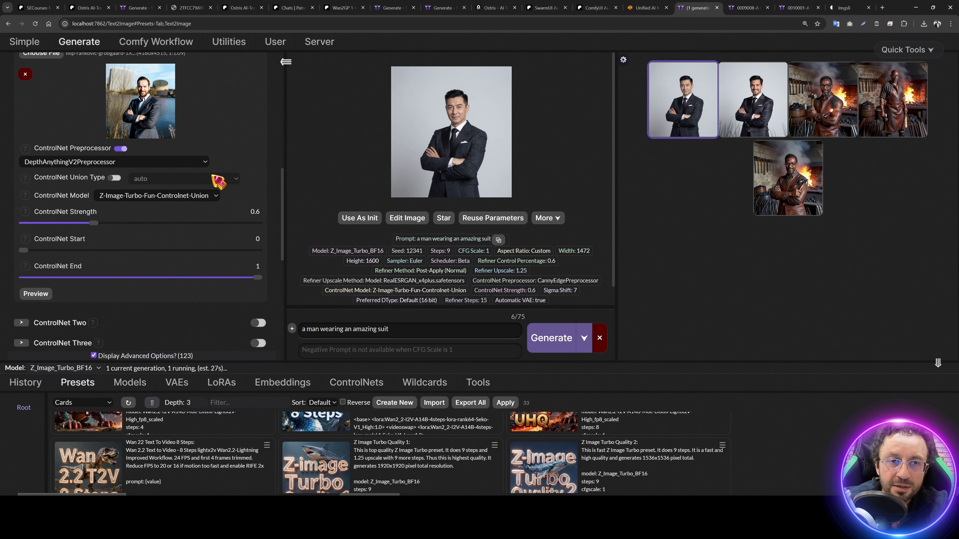
Step: Show the server logs at Debug detail level
{"action": "left_click", "coordinate": [319, 41]}
{"action": "left_click", "coordinate": [376, 61]}
{"action": "left_click", "coordinate": [427, 79]}
{"action": "left_click", "coordinate": [426, 99]}
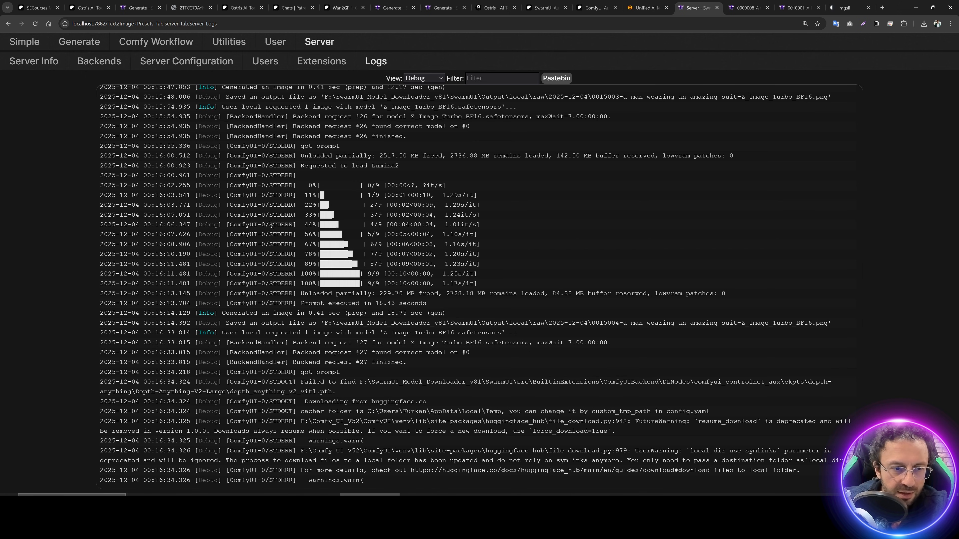
Step: Check the server logs for the depth model download from Hugging Face
{"action": "left_click", "coordinate": [78, 42]}
{"action": "scroll", "coordinate": [113, 272], "scroll_direction": "up", "scroll_amount": 4}
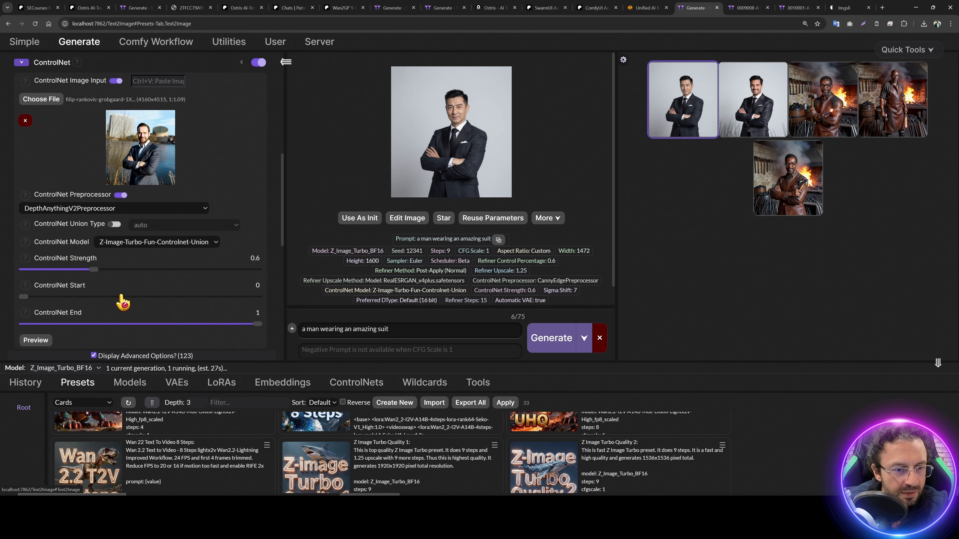
{"action": "left_click", "coordinate": [320, 41]}
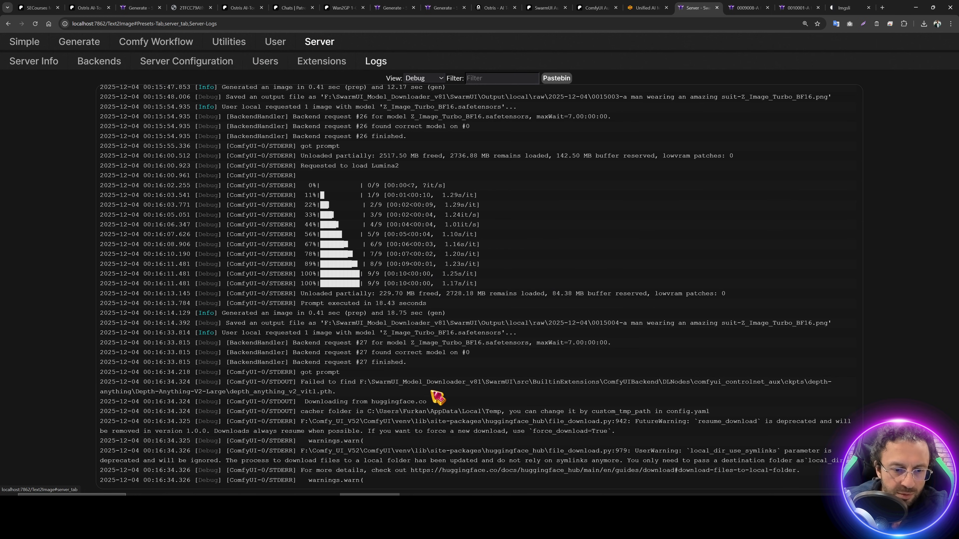
{"action": "scroll", "coordinate": [359, 443], "scroll_direction": "down", "scroll_amount": 1}
{"action": "left_click_drag", "start_coordinate": [338, 470], "coordinate": [129, 464]}
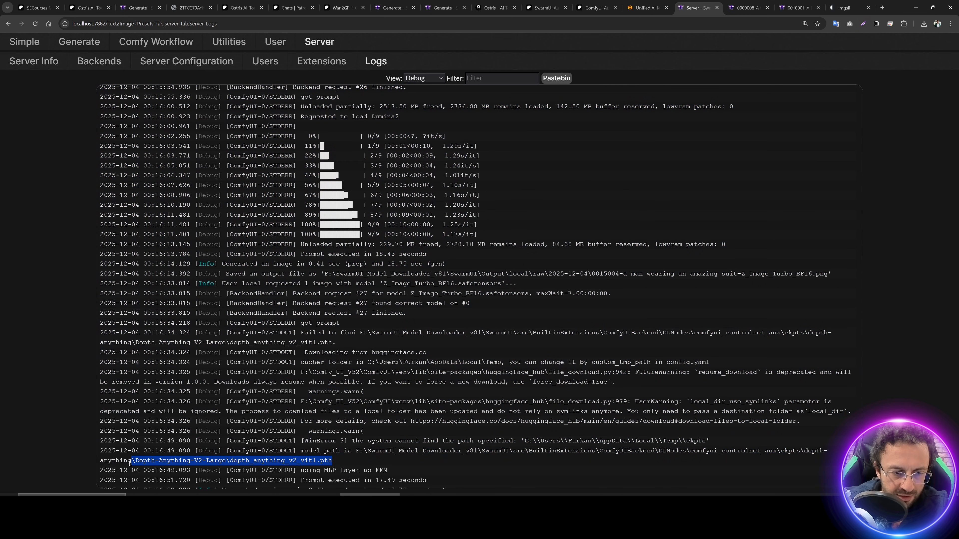
Step: Generate a depth-guided suited-man portrait with seed 12341 at strength 0.6
{"action": "left_click", "coordinate": [79, 42]}
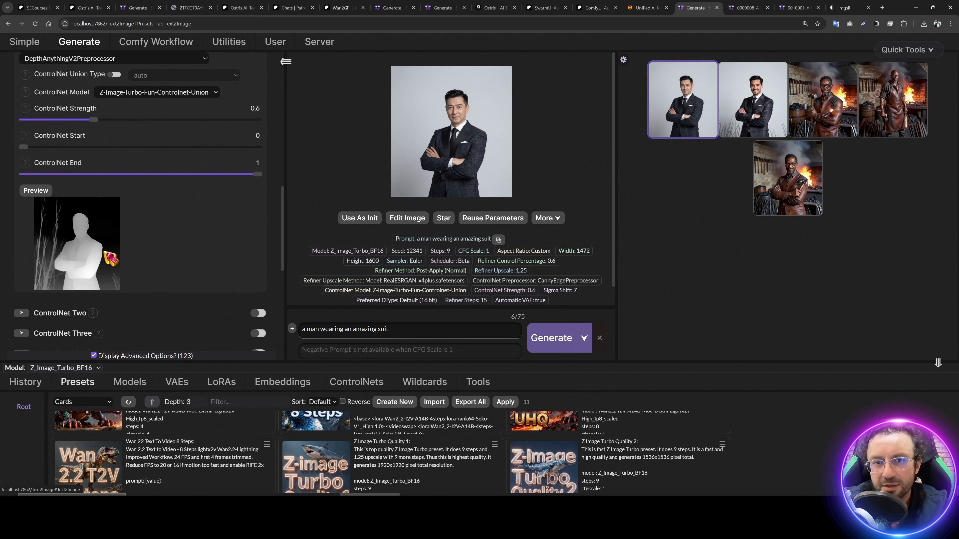
{"action": "left_click", "coordinate": [551, 340]}
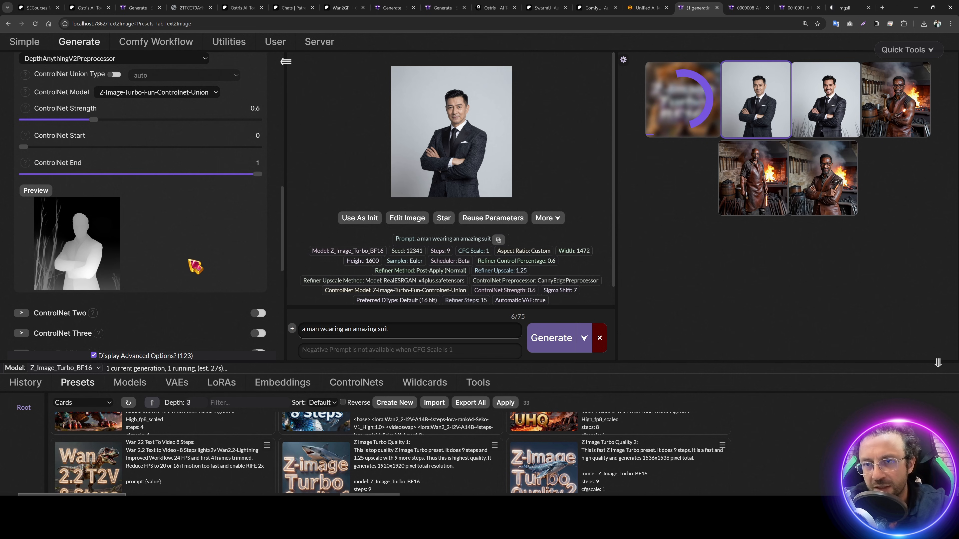
{"action": "scroll", "coordinate": [196, 267], "scroll_direction": "up", "scroll_amount": 2}
{"action": "scroll", "coordinate": [91, 281], "scroll_direction": "up", "scroll_amount": 1}
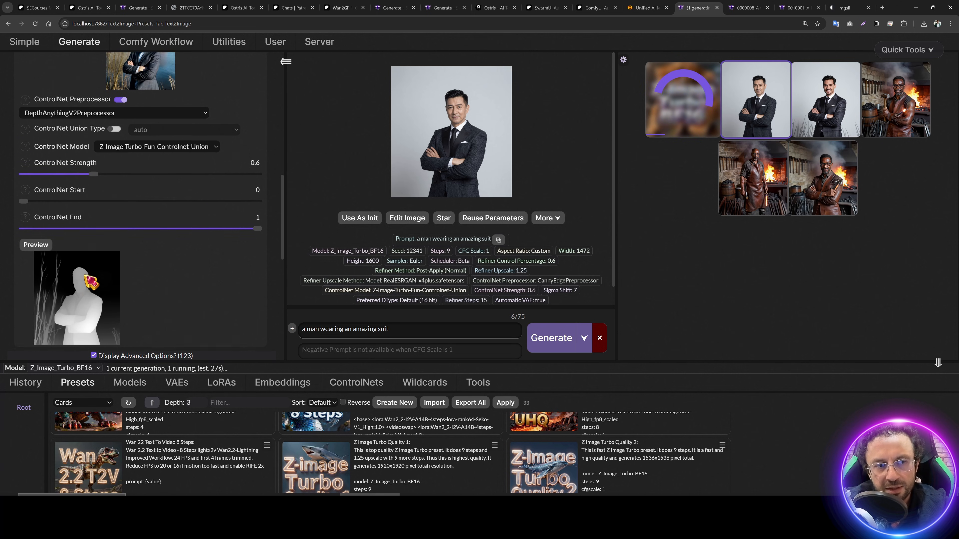
{"action": "scroll", "coordinate": [85, 277], "scroll_direction": "up", "scroll_amount": 1}
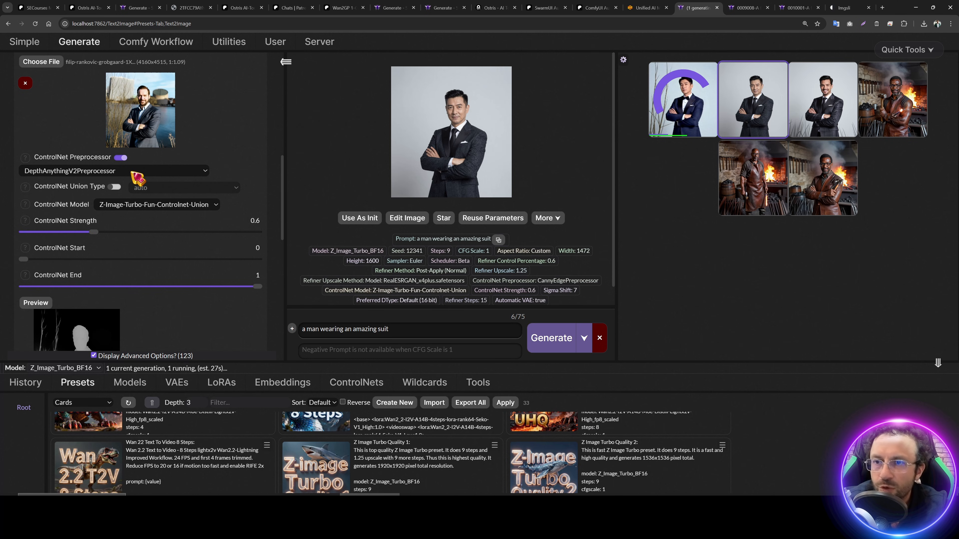
Step: Keep DepthAnythingV2Preprocessor selected and remove the suited-man ControlNet input photo
{"action": "left_click", "coordinate": [134, 175]}
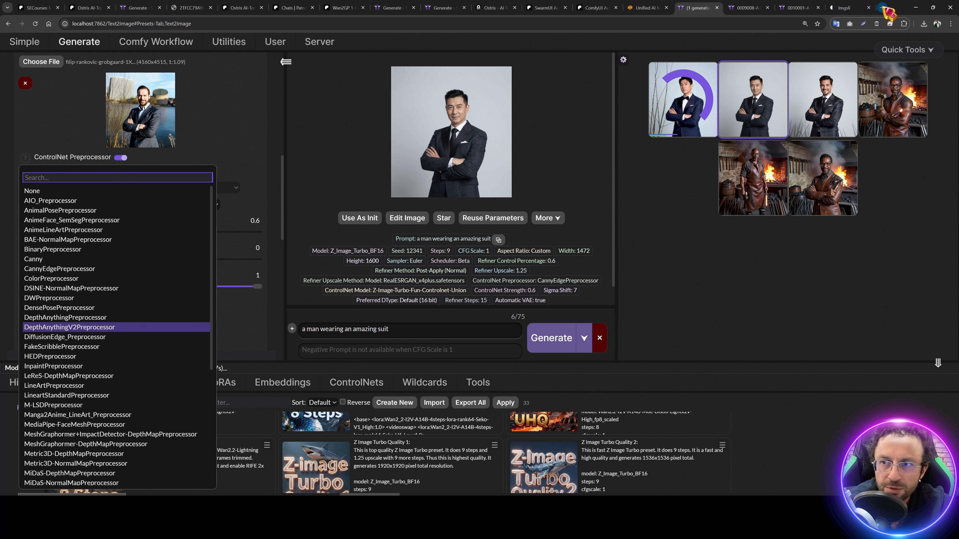
{"action": "left_click", "coordinate": [214, 158]}
{"action": "scroll", "coordinate": [42, 299], "scroll_direction": "up", "scroll_amount": 1}
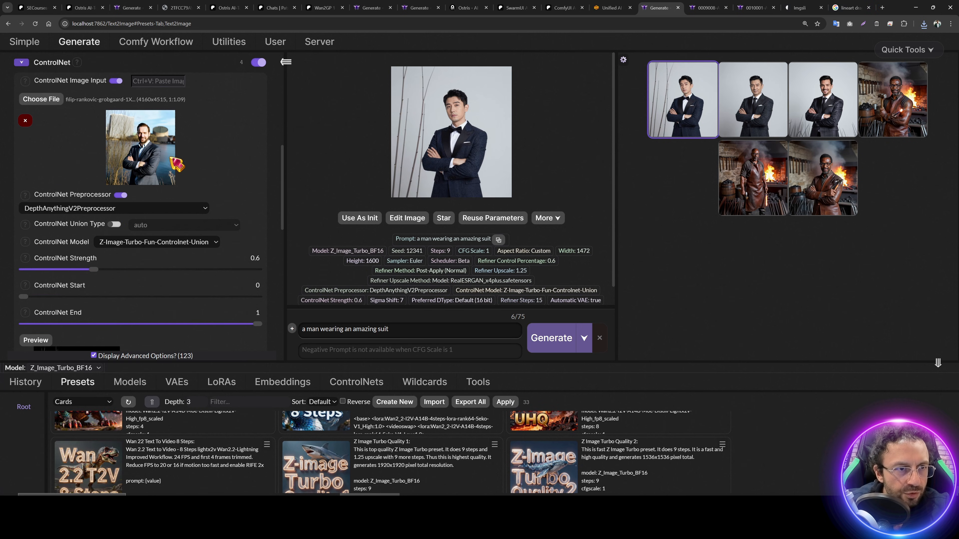
{"action": "left_click", "coordinate": [25, 118]}
{"action": "left_click", "coordinate": [41, 99]}
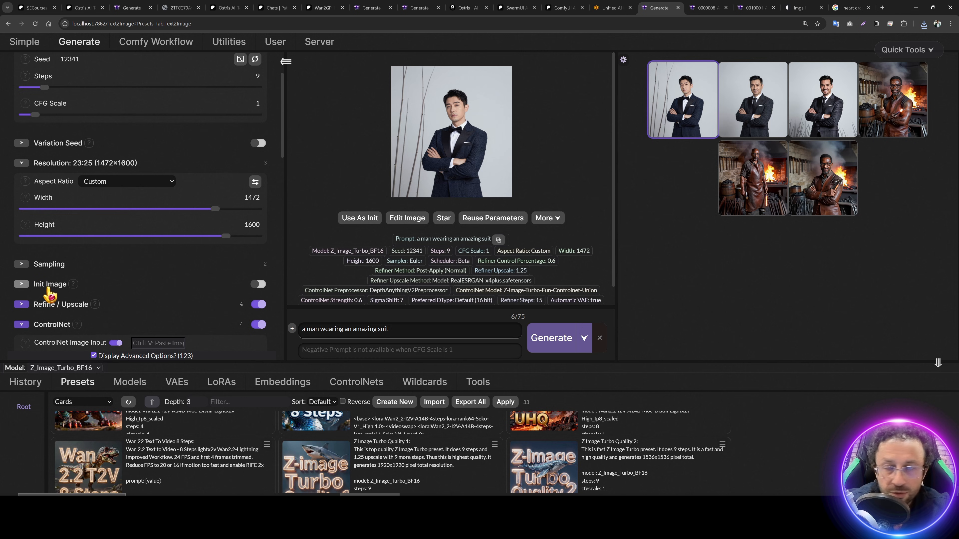
Step: Enable Init Image and load the dragon line-art logo file
{"action": "left_click", "coordinate": [48, 288]}
{"action": "scroll", "coordinate": [58, 283], "scroll_direction": "down", "scroll_amount": 2}
{"action": "left_click", "coordinate": [45, 248]}
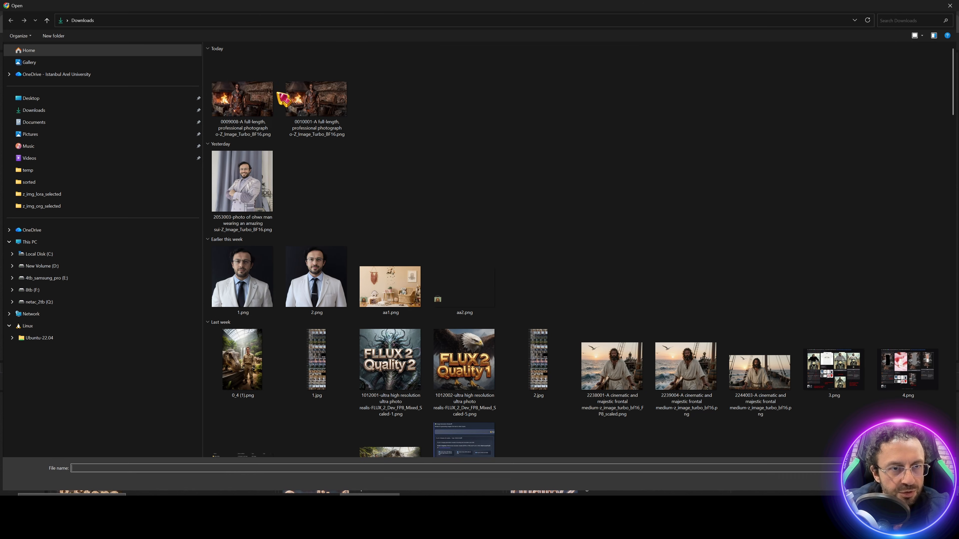
{"action": "left_click", "coordinate": [237, 70]}
{"action": "key", "text": "Return"}
Step: Match the exact 3:4 aspect ratio (1344×1728), then turn off Init Image and the preprocessor
{"action": "scroll", "coordinate": [134, 158], "scroll_direction": "down", "scroll_amount": 2}
{"action": "left_click", "coordinate": [136, 153]}
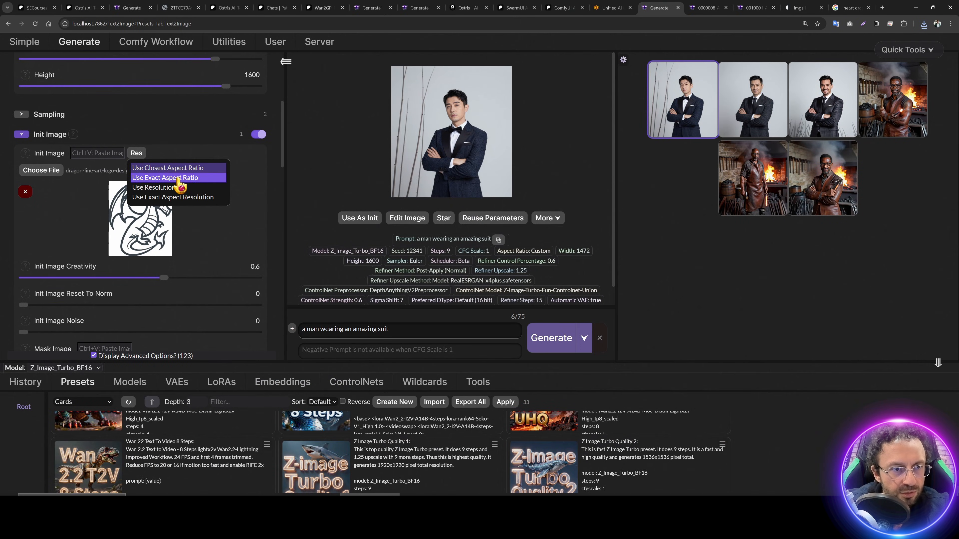
{"action": "left_click", "coordinate": [178, 171]}
{"action": "scroll", "coordinate": [218, 193], "scroll_direction": "up", "scroll_amount": 3}
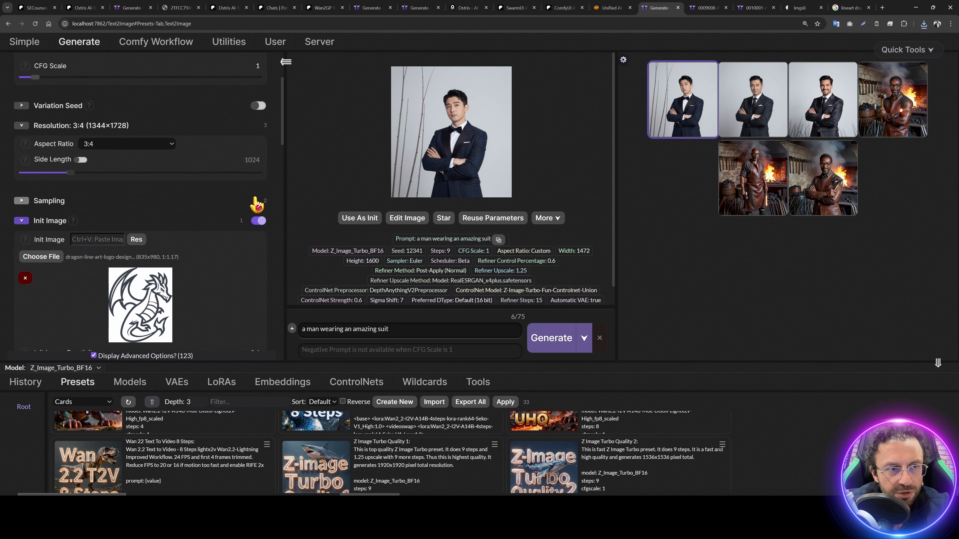
{"action": "left_click", "coordinate": [258, 220]}
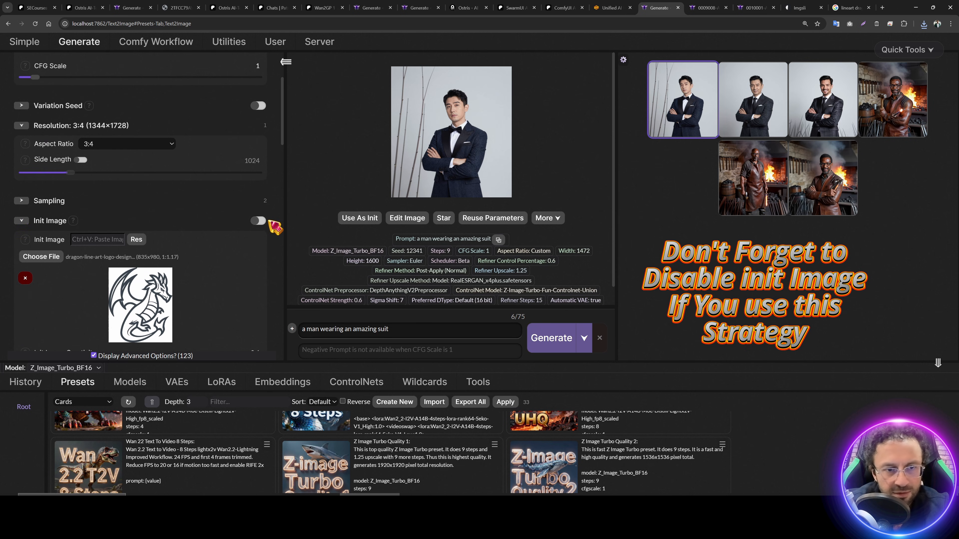
{"action": "scroll", "coordinate": [259, 227], "scroll_direction": "down", "scroll_amount": 10}
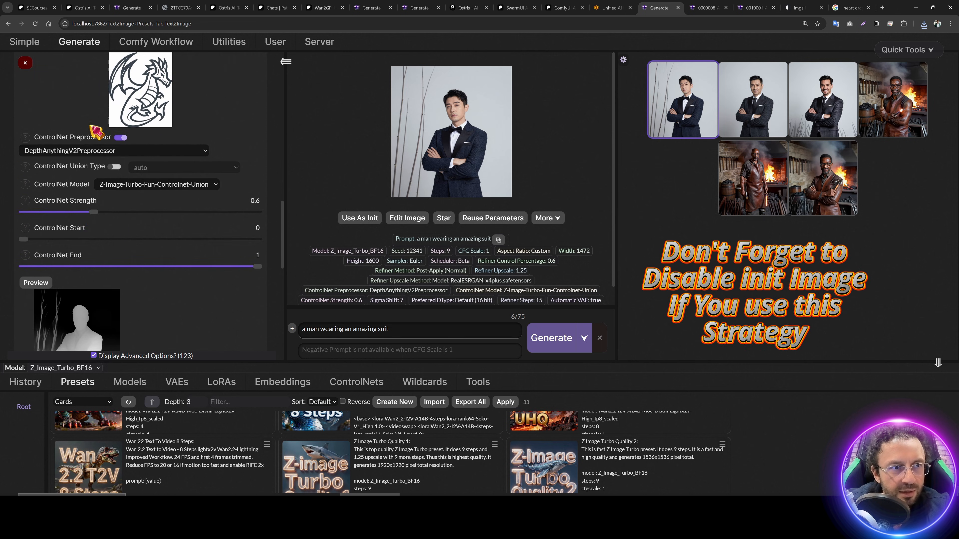
{"action": "left_click", "coordinate": [120, 213]}
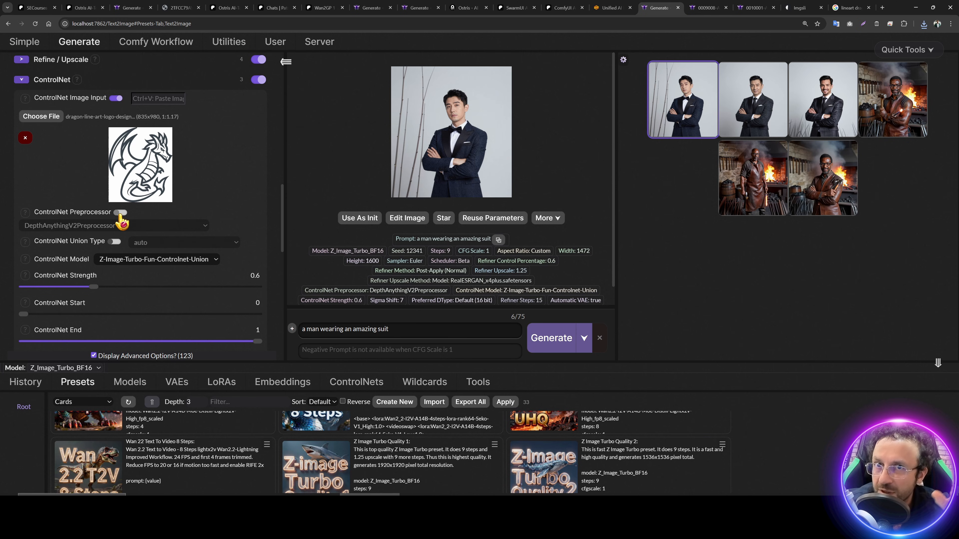
Step: Replace the prompt with 'an amazing cel shaded render of a dragon' and generate
{"action": "scroll", "coordinate": [220, 281], "scroll_direction": "down", "scroll_amount": 2}
{"action": "triple_click", "coordinate": [410, 324]}
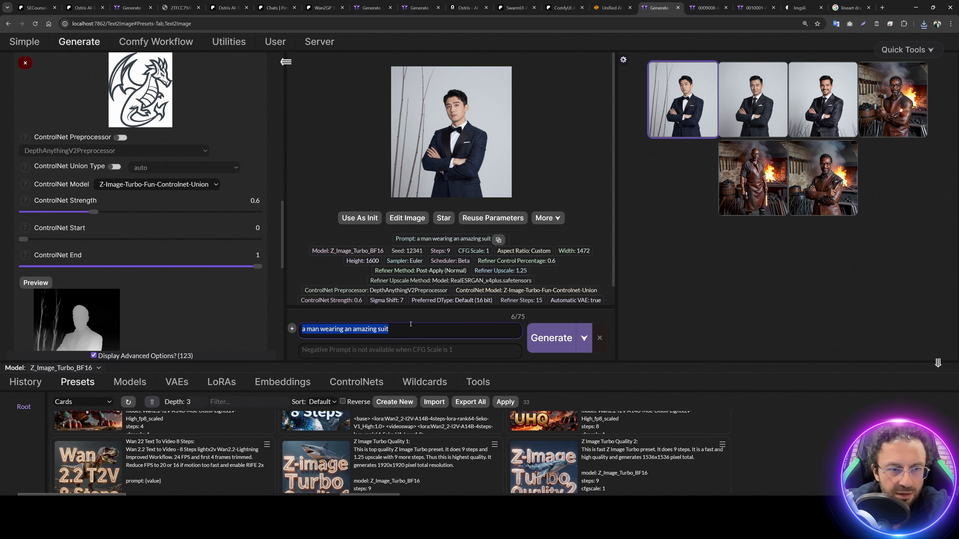
{"action": "type", "text": "a"}
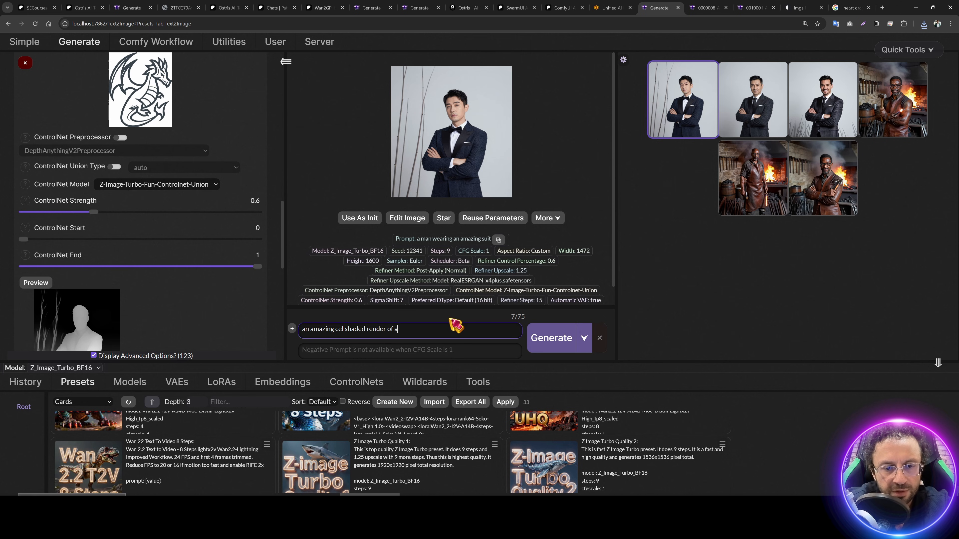
{"action": "left_click", "coordinate": [551, 338]}
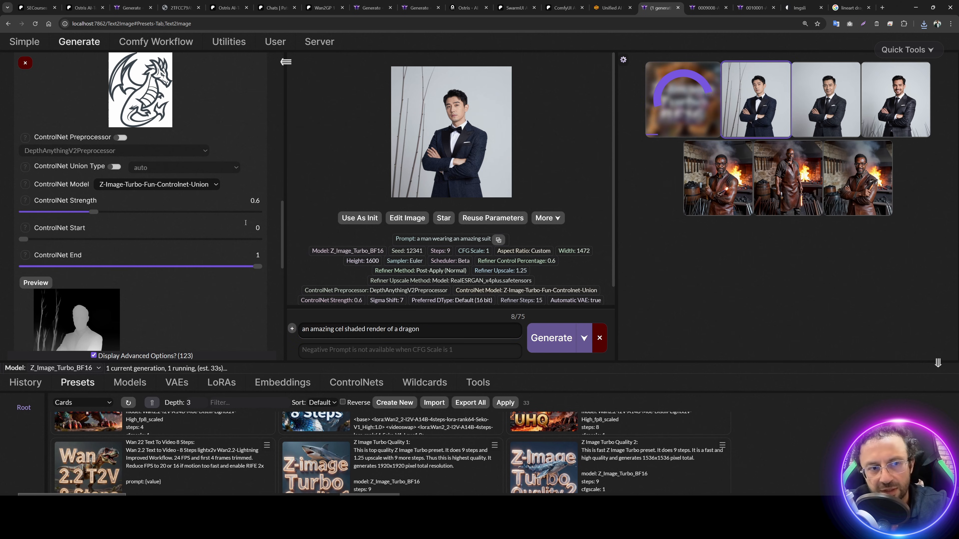
Step: Raise ControlNet strength to 0.7 and queue another dragon render, showing it in the main view
{"action": "scroll", "coordinate": [160, 166], "scroll_direction": "up", "scroll_amount": 2}
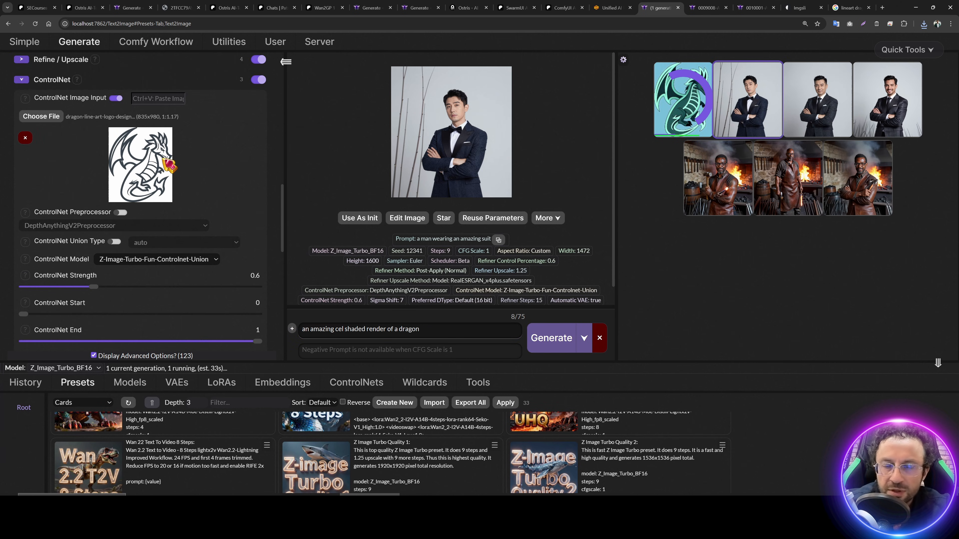
{"action": "scroll", "coordinate": [156, 164], "scroll_direction": "down", "scroll_amount": 2}
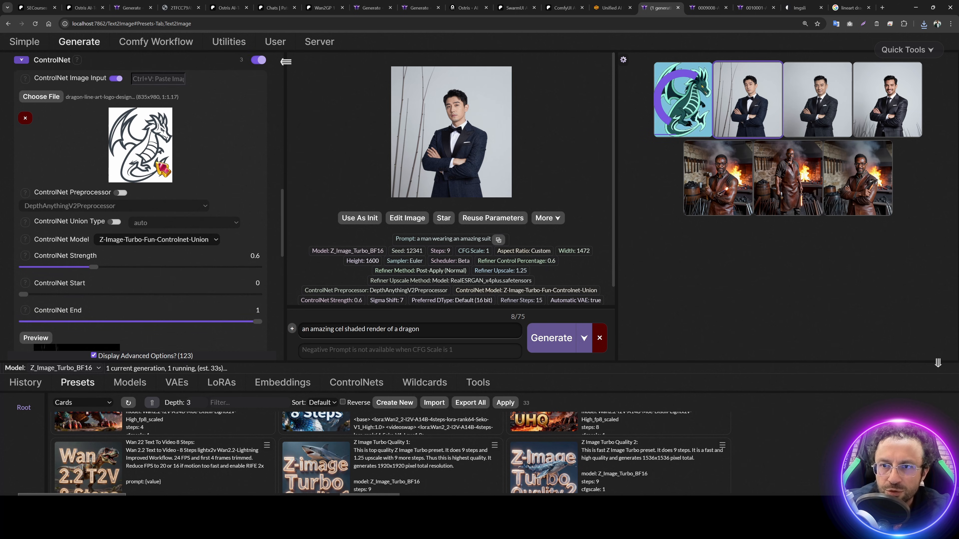
{"action": "scroll", "coordinate": [145, 217], "scroll_direction": "up", "scroll_amount": 2}
{"action": "scroll", "coordinate": [121, 265], "scroll_direction": "down", "scroll_amount": 2}
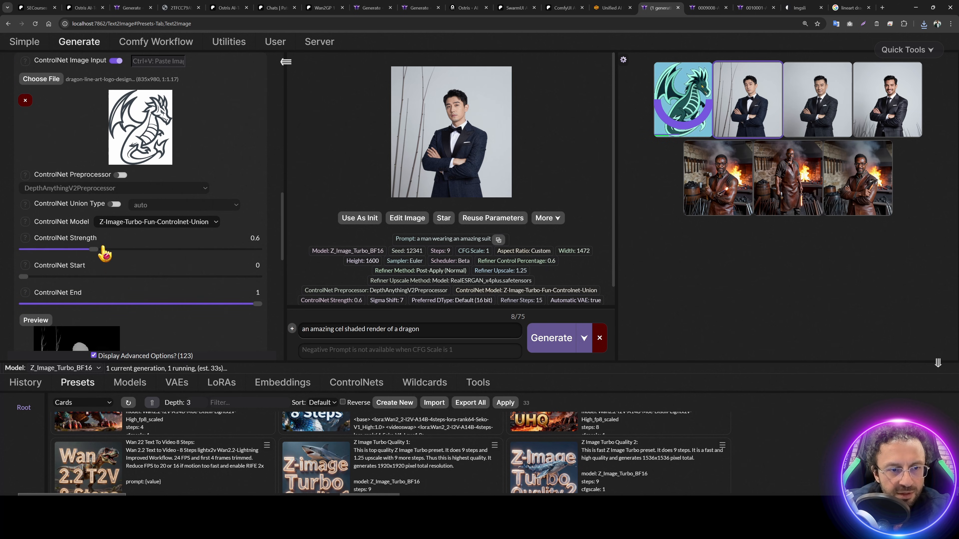
{"action": "left_click", "coordinate": [559, 335]}
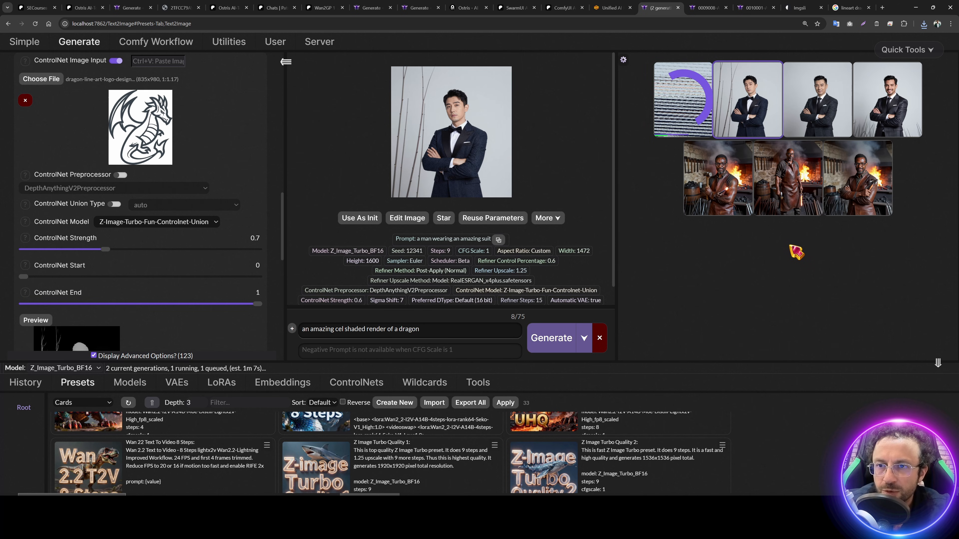
{"action": "left_click", "coordinate": [702, 117]}
{"action": "scroll", "coordinate": [136, 192], "scroll_direction": "up", "scroll_amount": 1}
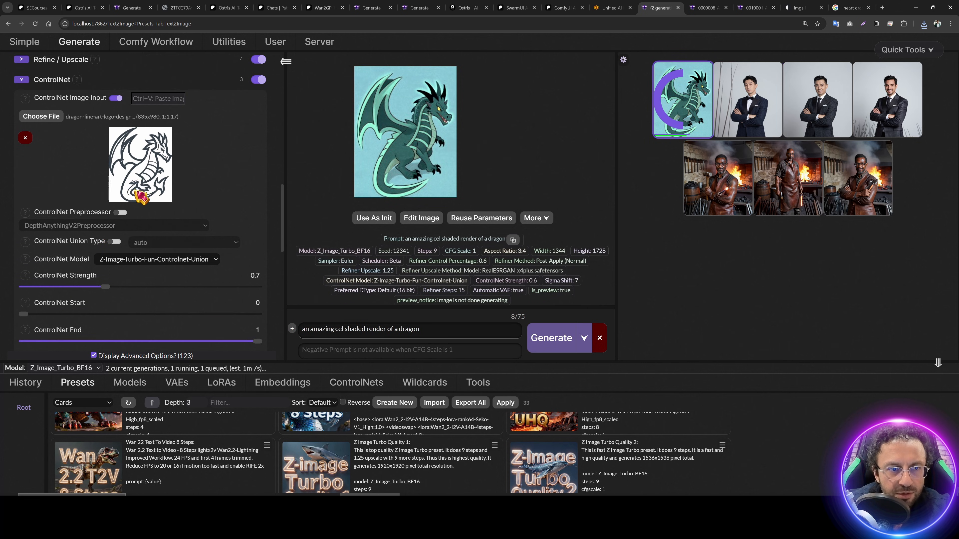
Step: Inspect the finished teal dragon full-screen
{"action": "left_click", "coordinate": [759, 110]}
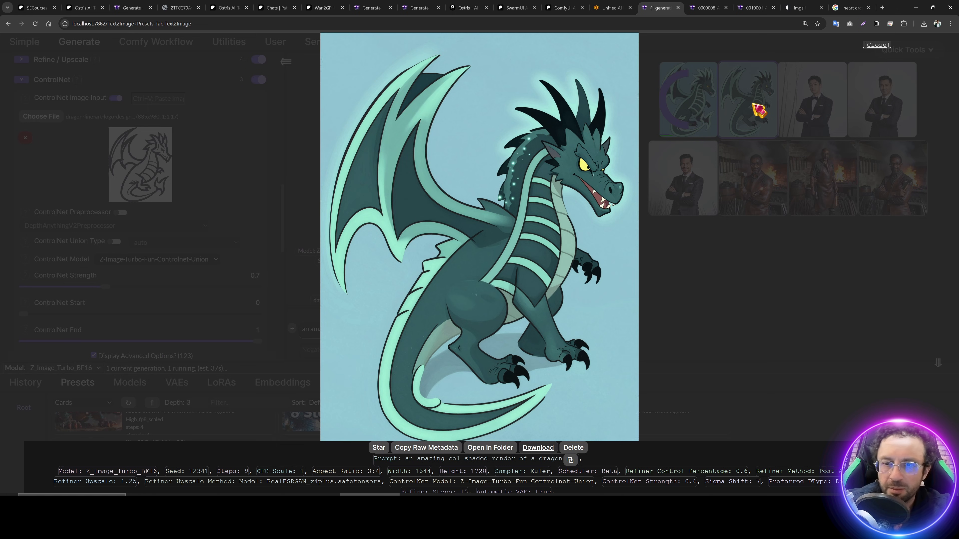
{"action": "left_click", "coordinate": [738, 269]}
{"action": "left_click", "coordinate": [770, 114]}
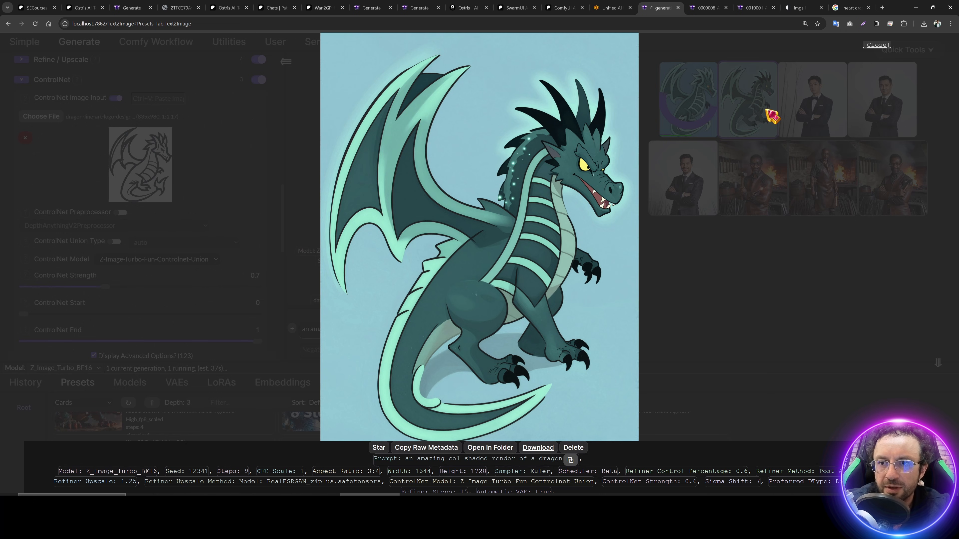
{"action": "left_click", "coordinate": [663, 344]}
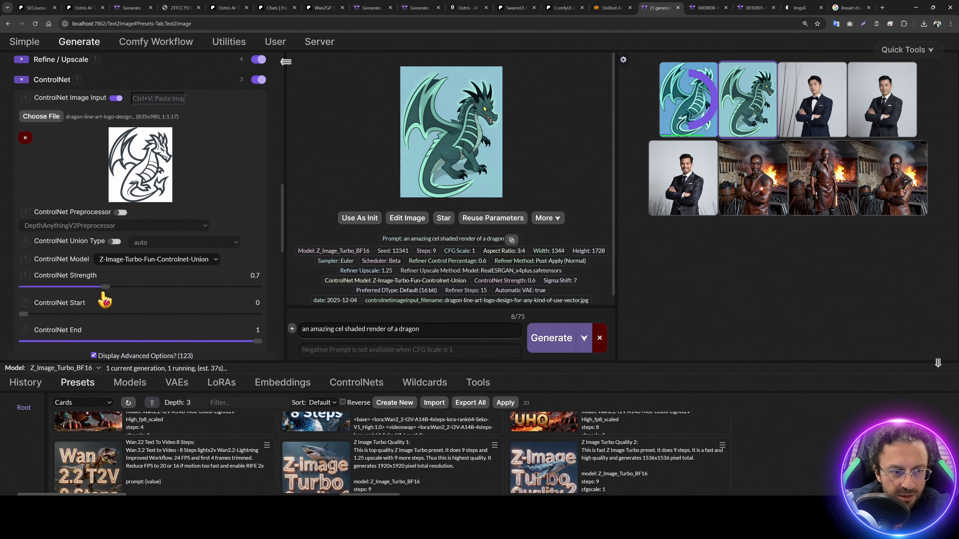
Step: Queue another dragon render at strength 0.85 and switch on the ControlNet preprocessor
{"action": "left_click", "coordinate": [551, 338]}
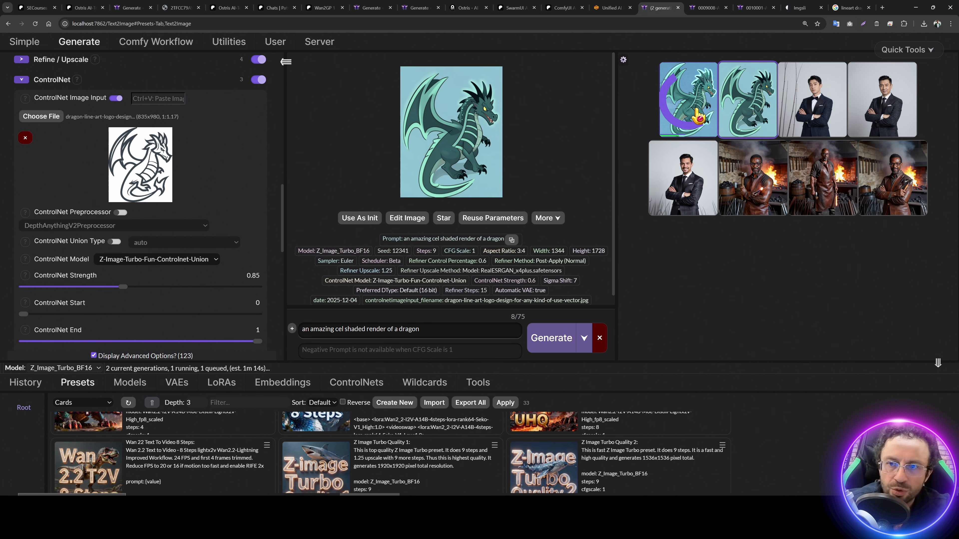
{"action": "left_click", "coordinate": [693, 115]}
{"action": "left_click", "coordinate": [695, 113]}
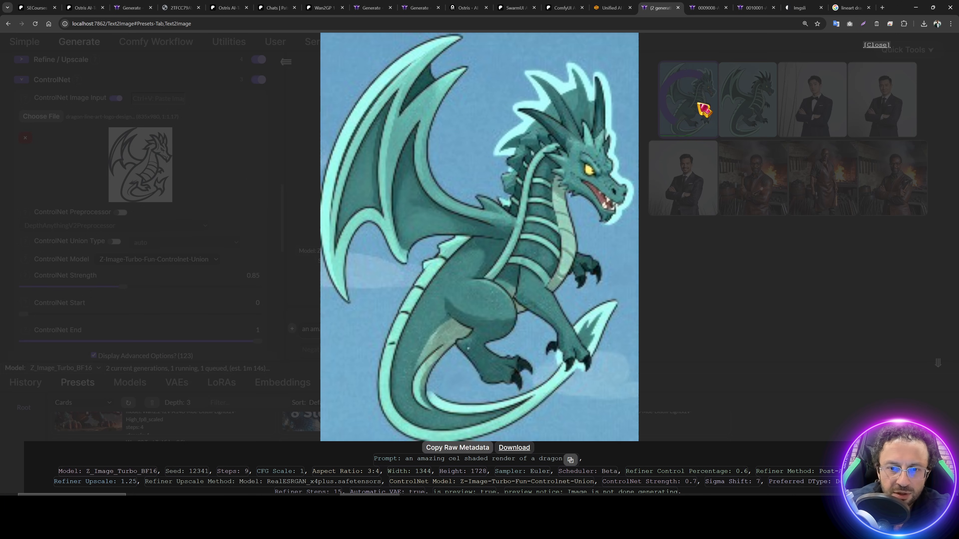
{"action": "left_click", "coordinate": [700, 111]}
{"action": "left_click", "coordinate": [121, 213]}
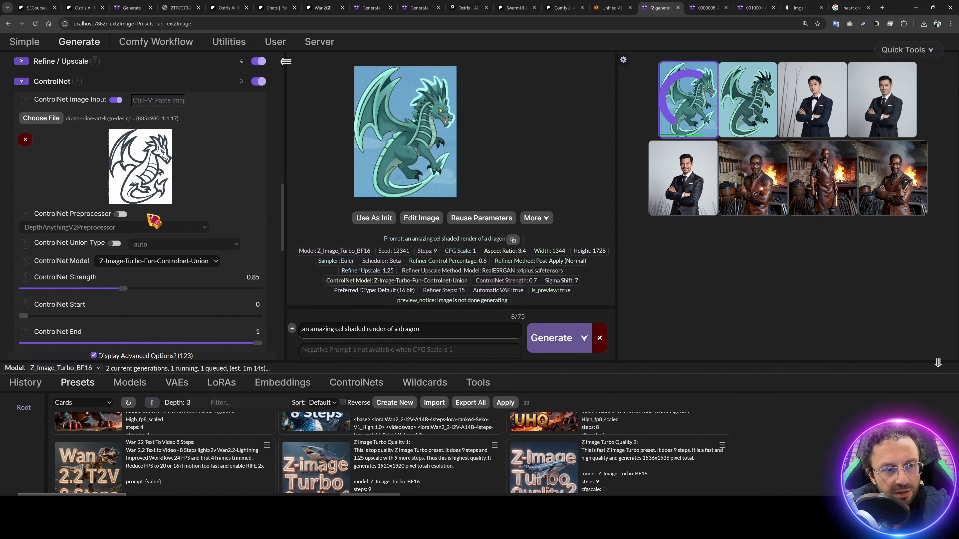
Step: Set the ControlNet preprocessor to LineartStandardPreprocessor
{"action": "left_click", "coordinate": [117, 226]}
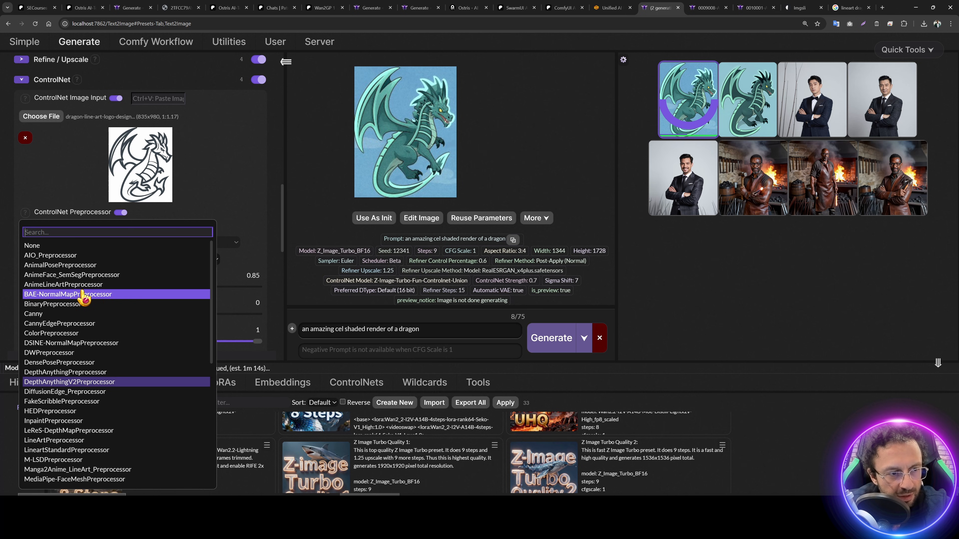
{"action": "scroll", "coordinate": [107, 302], "scroll_direction": "down", "scroll_amount": 3}
{"action": "scroll", "coordinate": [91, 340], "scroll_direction": "down", "scroll_amount": 2}
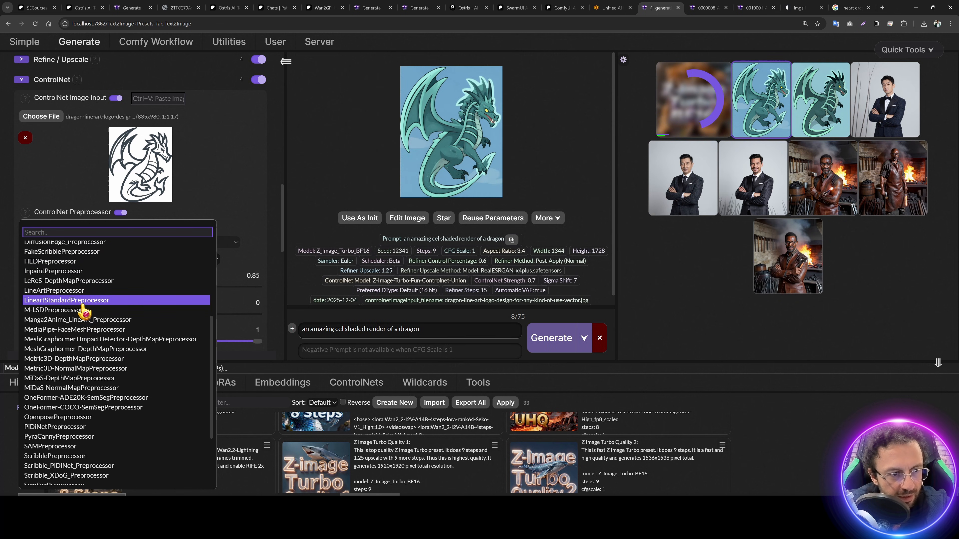
{"action": "left_click", "coordinate": [74, 302]}
Step: Preview the extracted line art from the logo and check the server logs
{"action": "scroll", "coordinate": [156, 279], "scroll_direction": "down", "scroll_amount": 2}
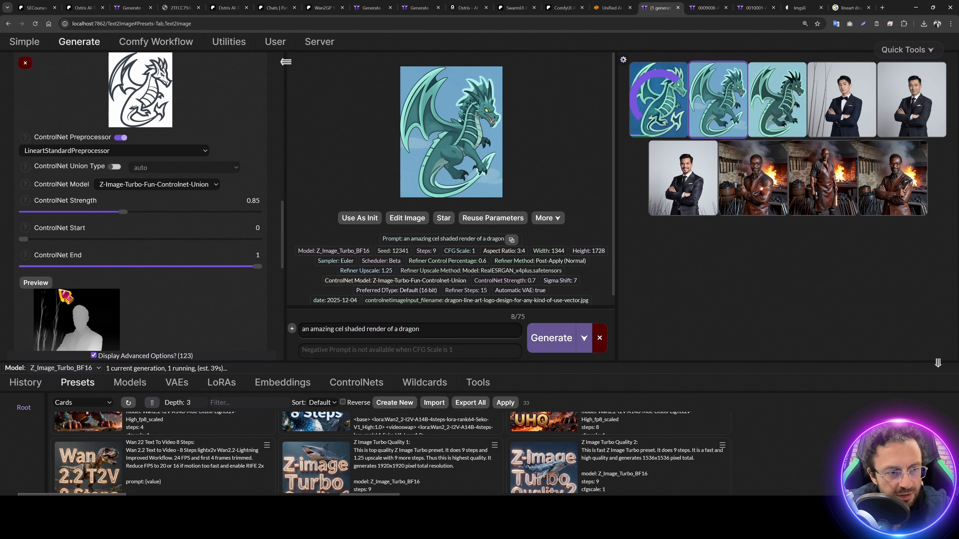
{"action": "left_click", "coordinate": [50, 286]}
{"action": "scroll", "coordinate": [151, 295], "scroll_direction": "up", "scroll_amount": 1}
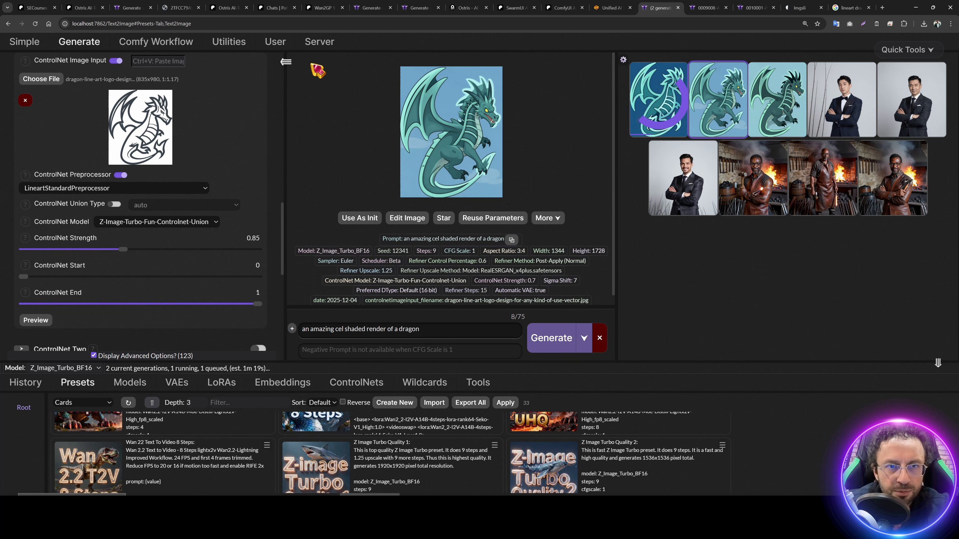
{"action": "left_click", "coordinate": [319, 42]}
{"action": "scroll", "coordinate": [356, 351], "scroll_direction": "down", "scroll_amount": 20}
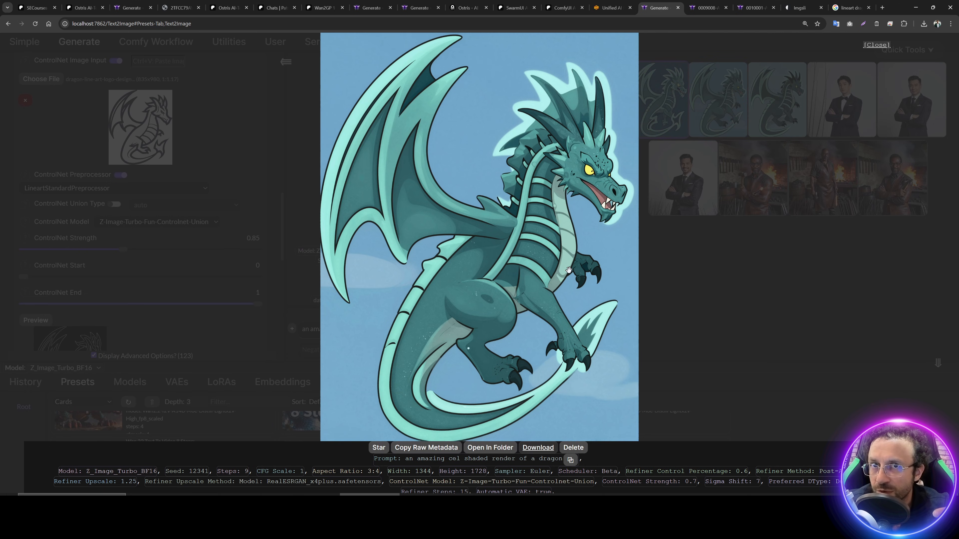
Step: Generate a dragon guided by LineartStandardPreprocessor at strength 0.85
{"action": "left_click", "coordinate": [753, 107]}
{"action": "left_click", "coordinate": [682, 108]}
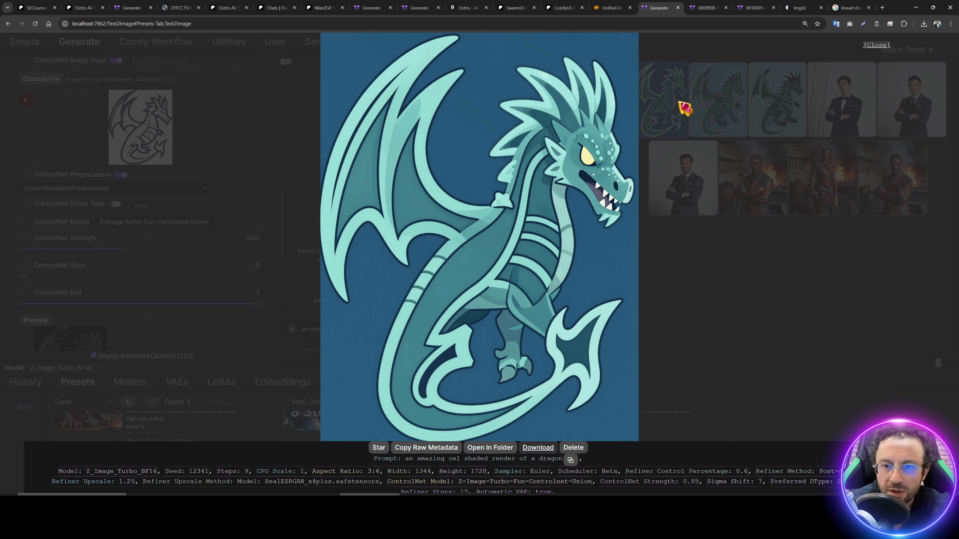
{"action": "left_click", "coordinate": [682, 108]}
{"action": "scroll", "coordinate": [200, 271], "scroll_direction": "down", "scroll_amount": 1}
{"action": "scroll", "coordinate": [200, 271], "scroll_direction": "down", "scroll_amount": 6}
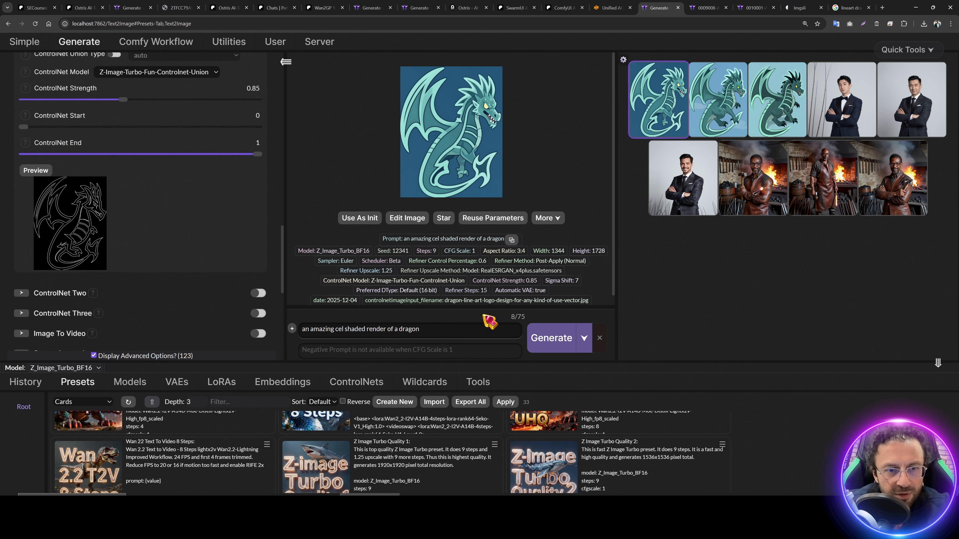
{"action": "left_click", "coordinate": [552, 338]}
{"action": "scroll", "coordinate": [172, 239], "scroll_direction": "up", "scroll_amount": 5}
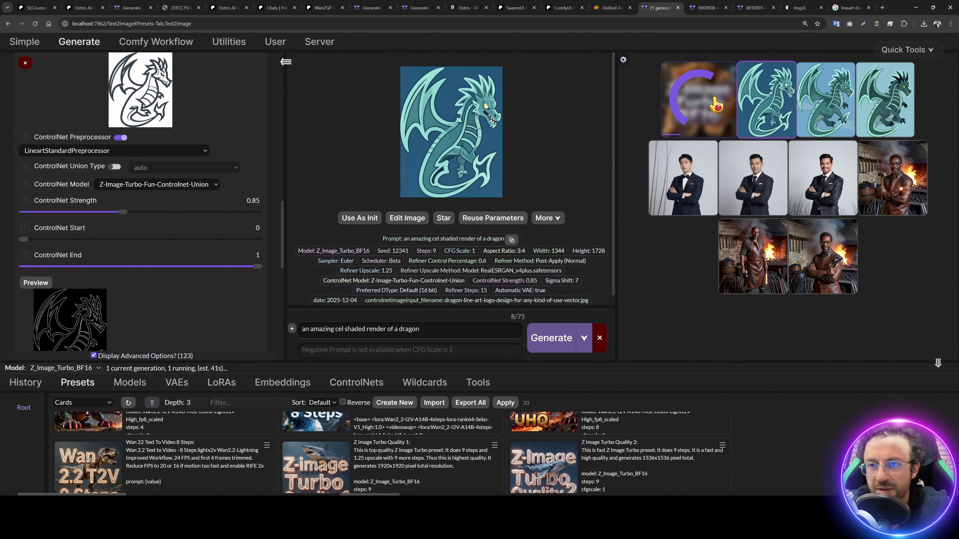
Step: Compare the new pale green lineart dragon full-screen against the earlier teal dragon
{"action": "left_click", "coordinate": [665, 96]}
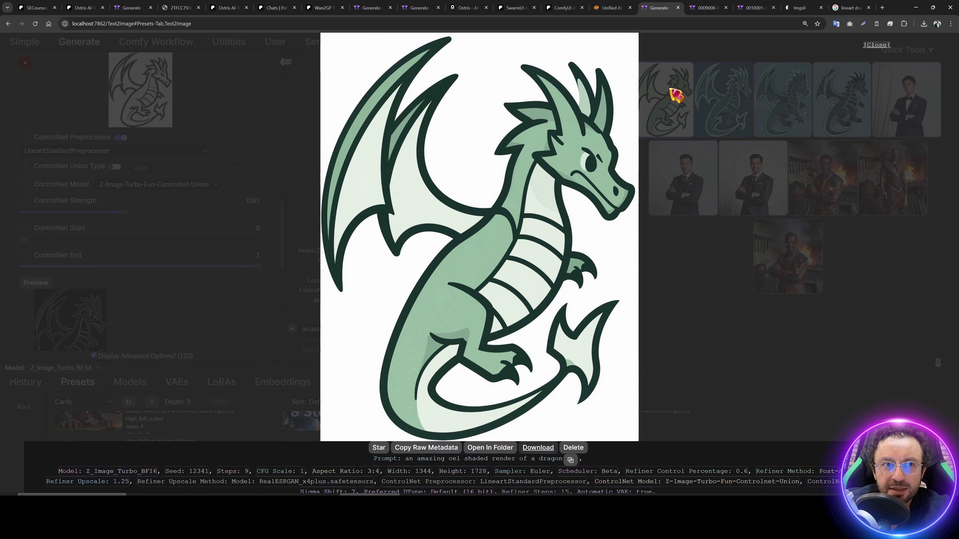
{"action": "left_click", "coordinate": [671, 88]}
{"action": "left_click", "coordinate": [717, 96]}
{"action": "left_click", "coordinate": [721, 91]}
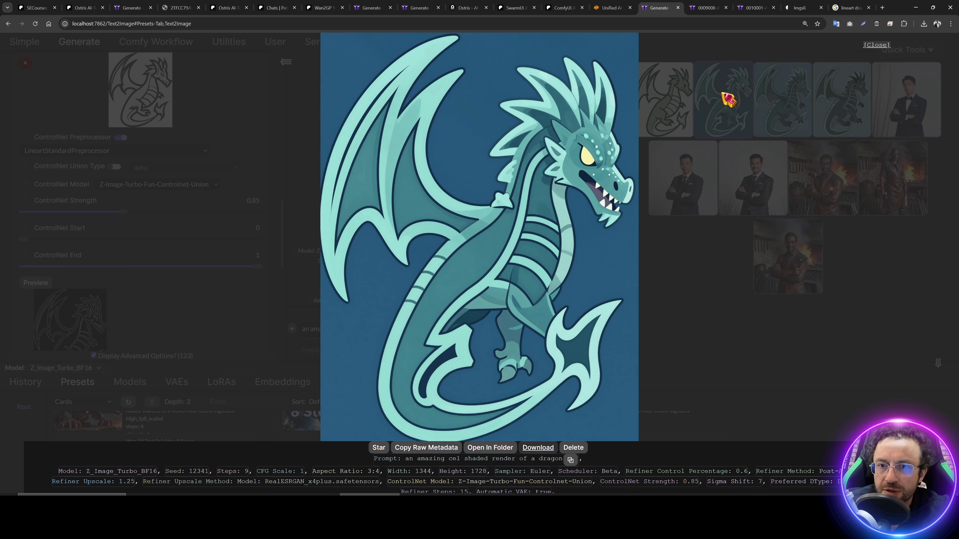
{"action": "left_click", "coordinate": [721, 91]}
{"action": "double_click", "coordinate": [677, 91]}
{"action": "left_click", "coordinate": [681, 95]}
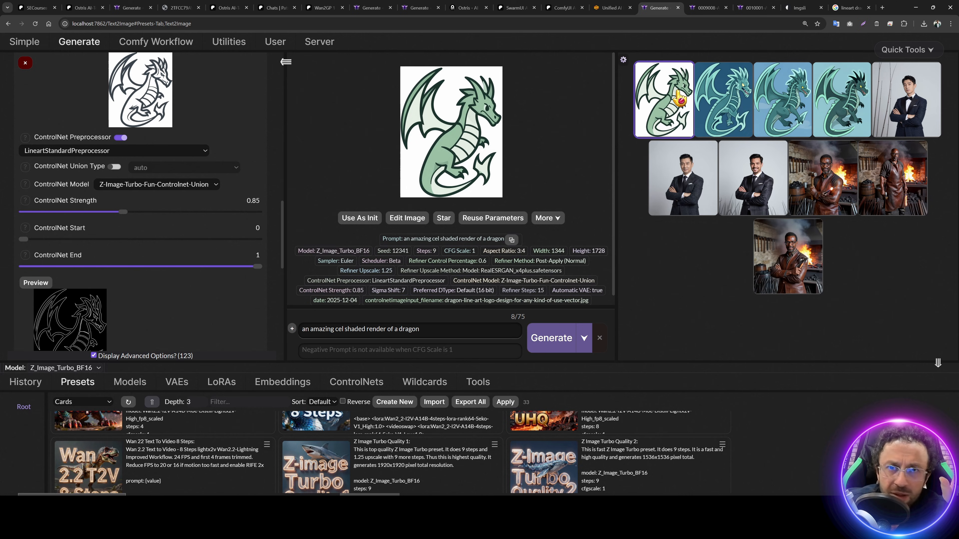
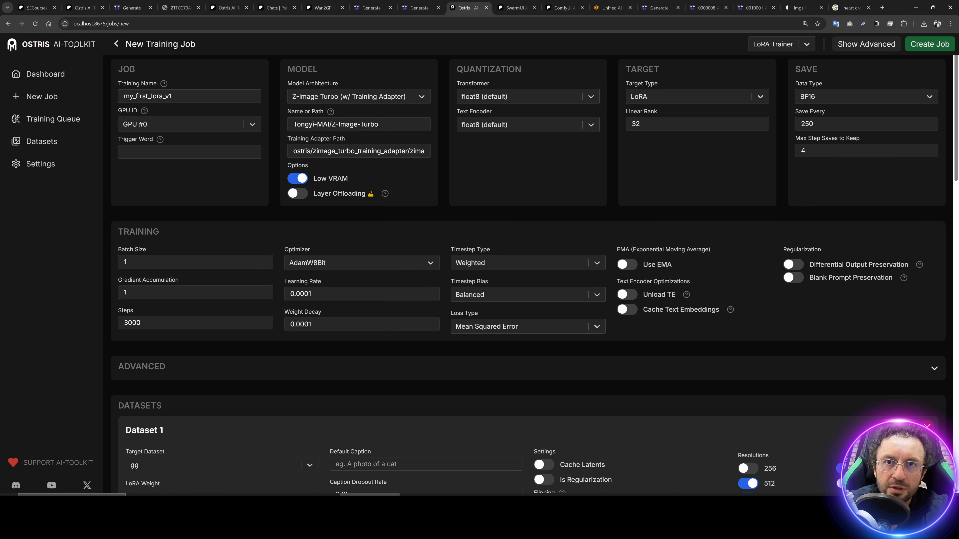
Step: Scroll through the Patreon installer post and check the linked GitHub pull request 558
{"action": "scroll", "coordinate": [729, 242], "scroll_direction": "down", "scroll_amount": 5}
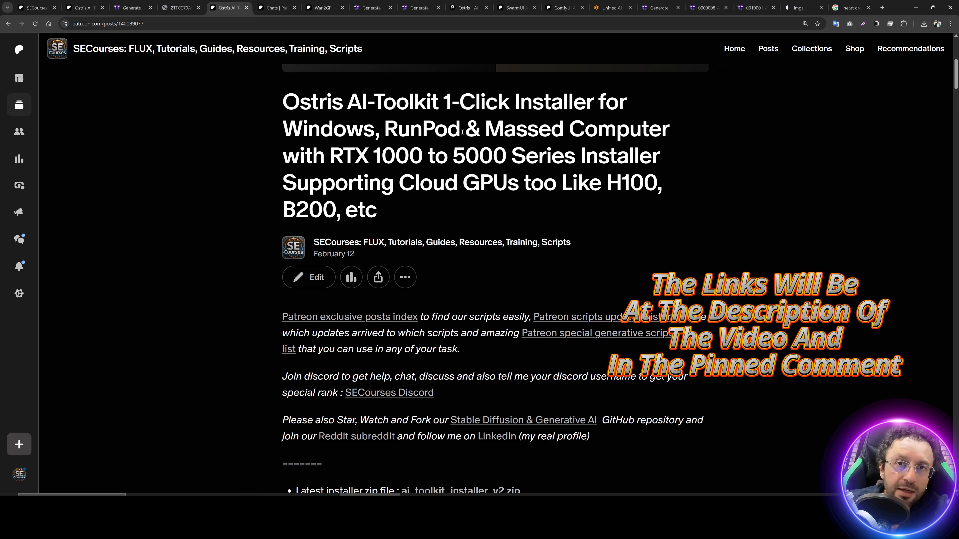
{"action": "scroll", "coordinate": [462, 131], "scroll_direction": "down", "scroll_amount": 10}
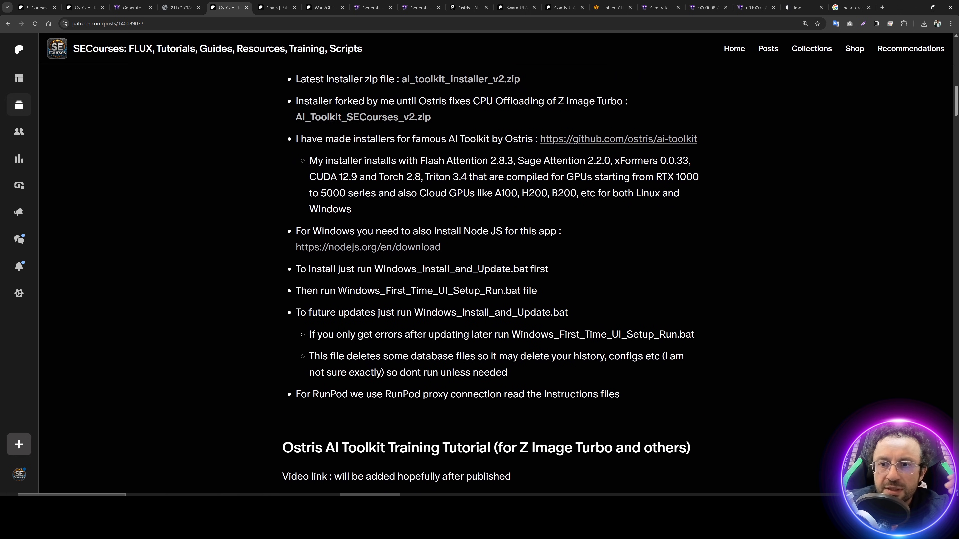
{"action": "scroll", "coordinate": [540, 156], "scroll_direction": "up", "scroll_amount": 1}
{"action": "scroll", "coordinate": [514, 214], "scroll_direction": "down", "scroll_amount": 1}
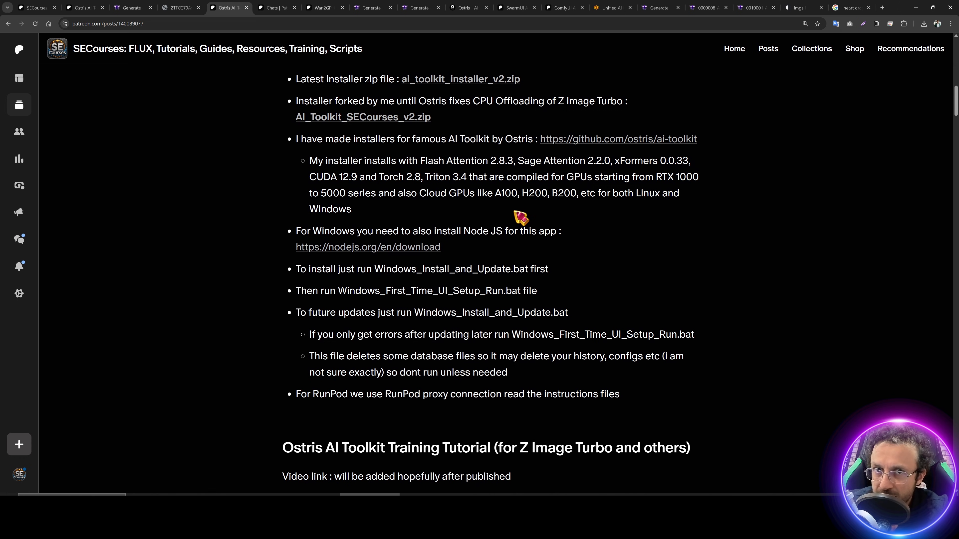
{"action": "scroll", "coordinate": [521, 217], "scroll_direction": "down", "scroll_amount": 7}
{"action": "scroll", "coordinate": [515, 208], "scroll_direction": "up", "scroll_amount": 11}
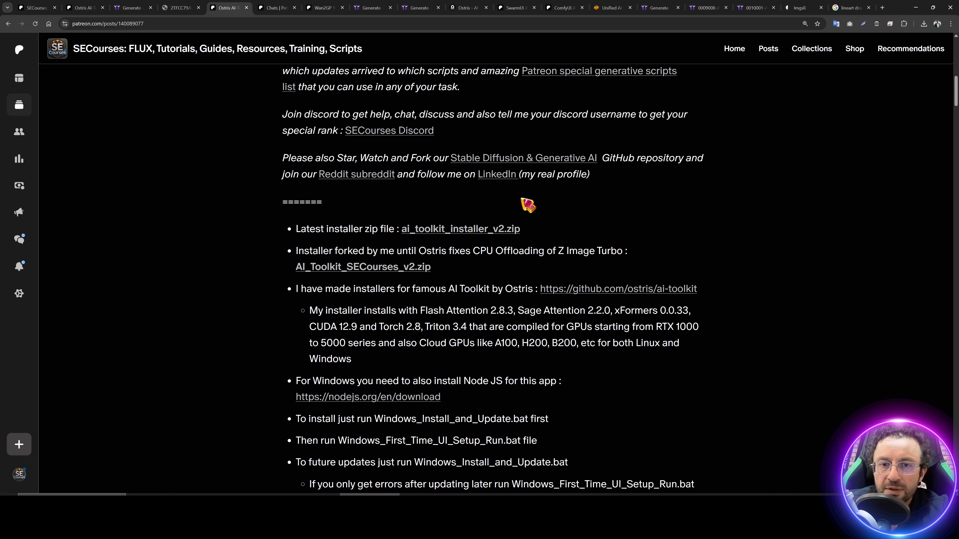
{"action": "scroll", "coordinate": [503, 210], "scroll_direction": "down", "scroll_amount": 3}
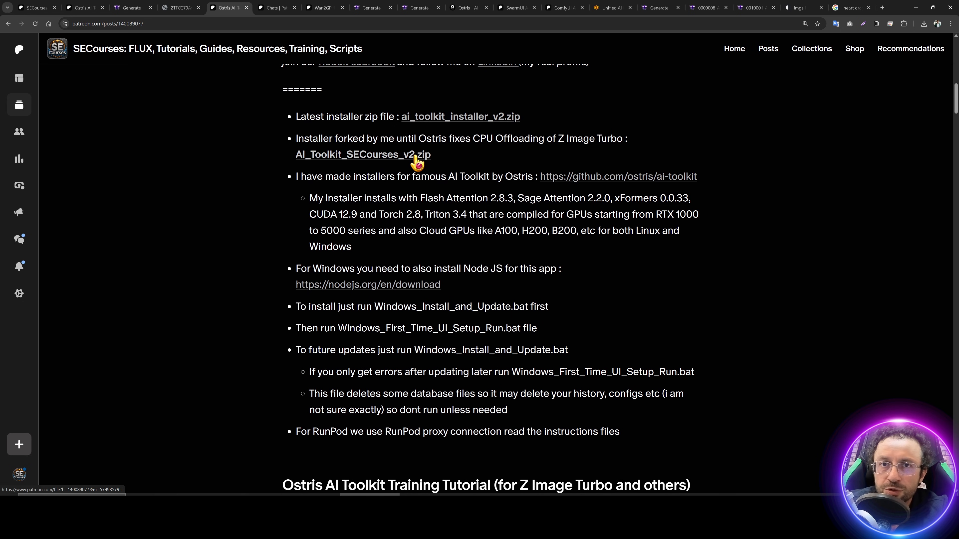
{"action": "scroll", "coordinate": [418, 206], "scroll_direction": "down", "scroll_amount": 18}
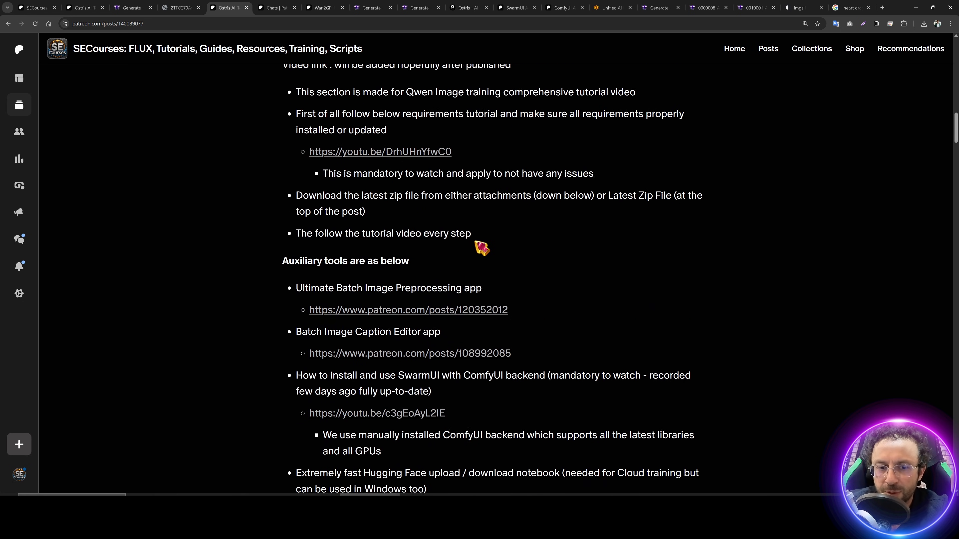
{"action": "scroll", "coordinate": [446, 238], "scroll_direction": "up", "scroll_amount": 1}
{"action": "scroll", "coordinate": [475, 214], "scroll_direction": "down", "scroll_amount": 6}
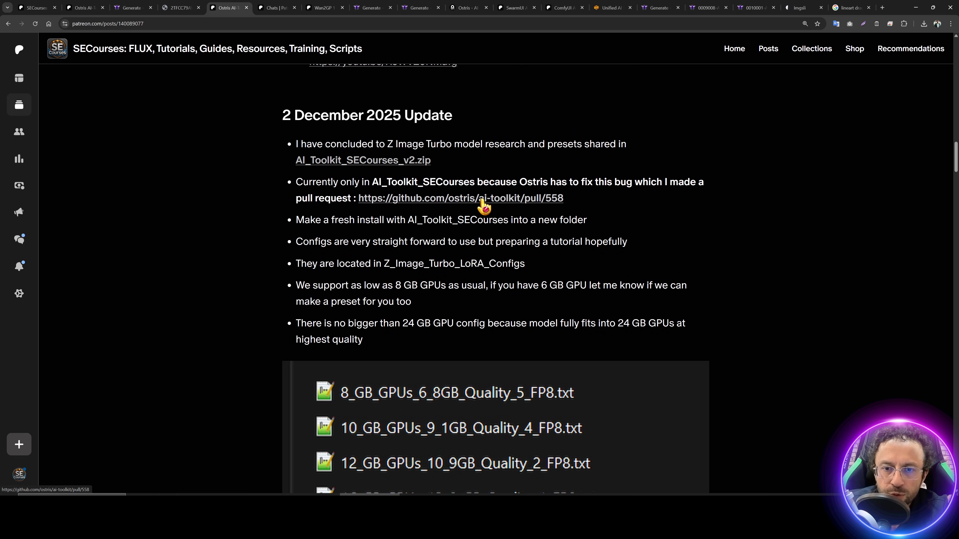
{"action": "middle_click", "coordinate": [477, 200]}
{"action": "left_click", "coordinate": [263, 8]}
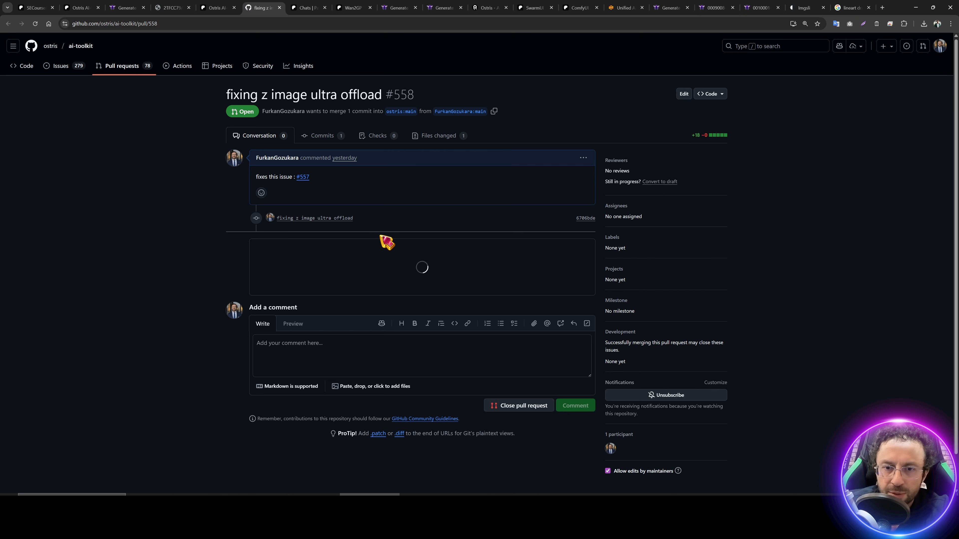
{"action": "key", "text": "ctrl+shift+Tab"}
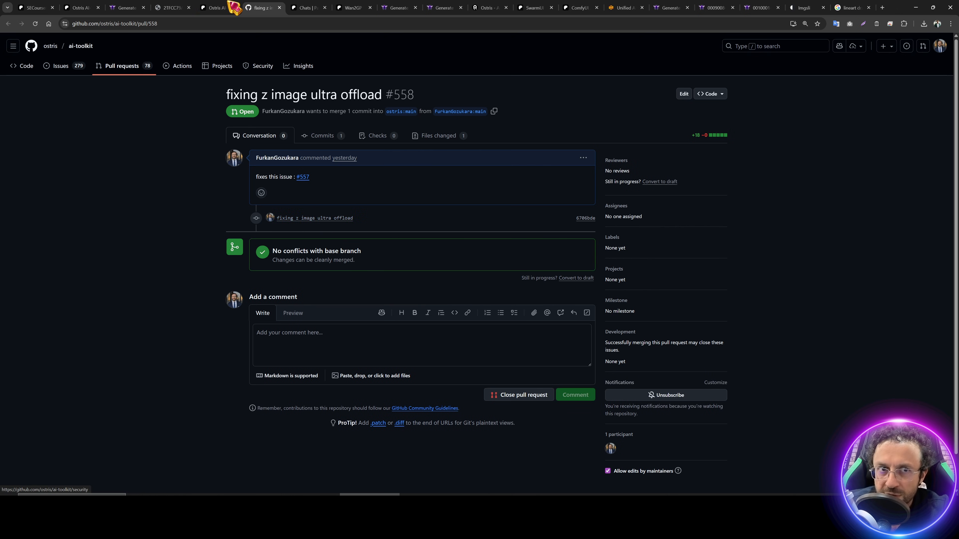
Step: Download the AI_Toolkit_SECourses_v2.zip installer from the post's attachments
{"action": "scroll", "coordinate": [492, 277], "scroll_direction": "up", "scroll_amount": 4}
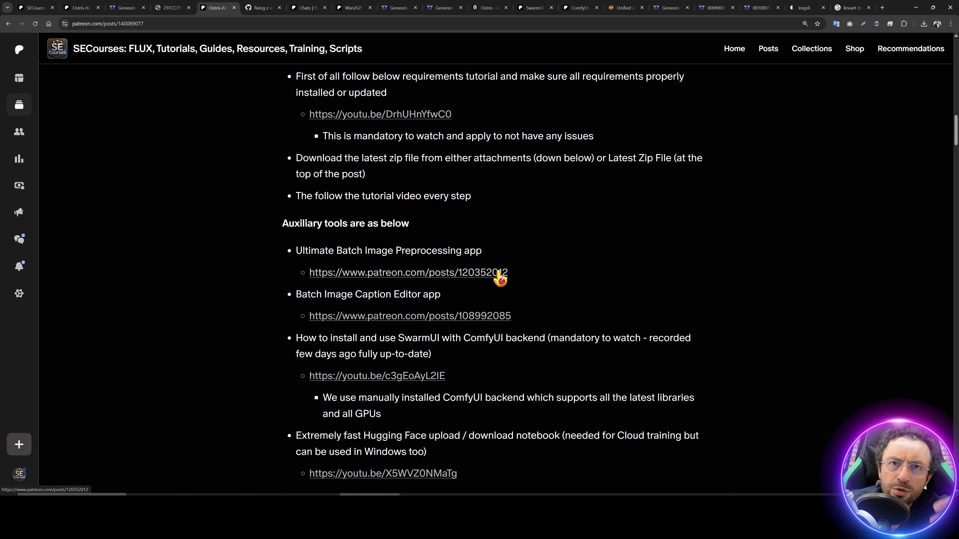
{"action": "scroll", "coordinate": [490, 278], "scroll_direction": "up", "scroll_amount": 15}
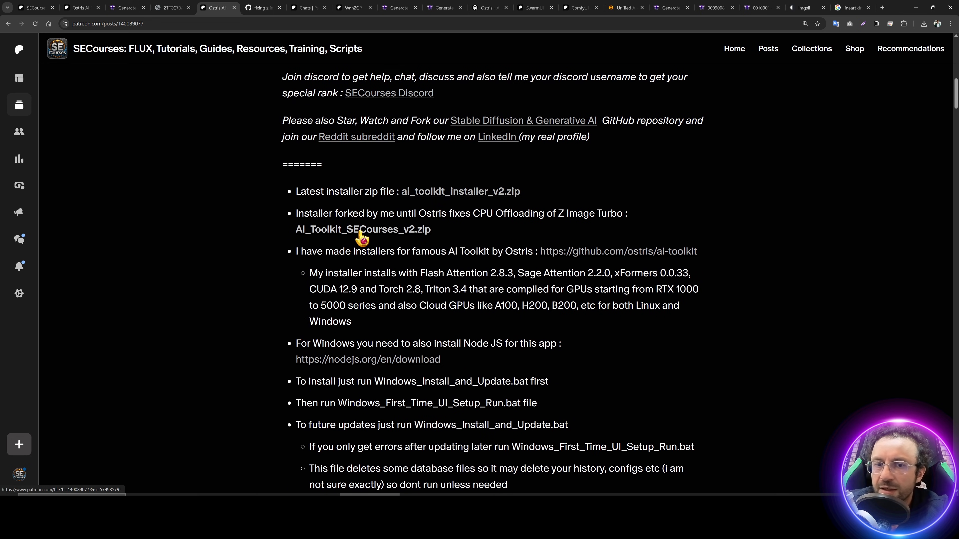
{"action": "left_click_drag", "start_coordinate": [554, 193], "coordinate": [336, 193]}
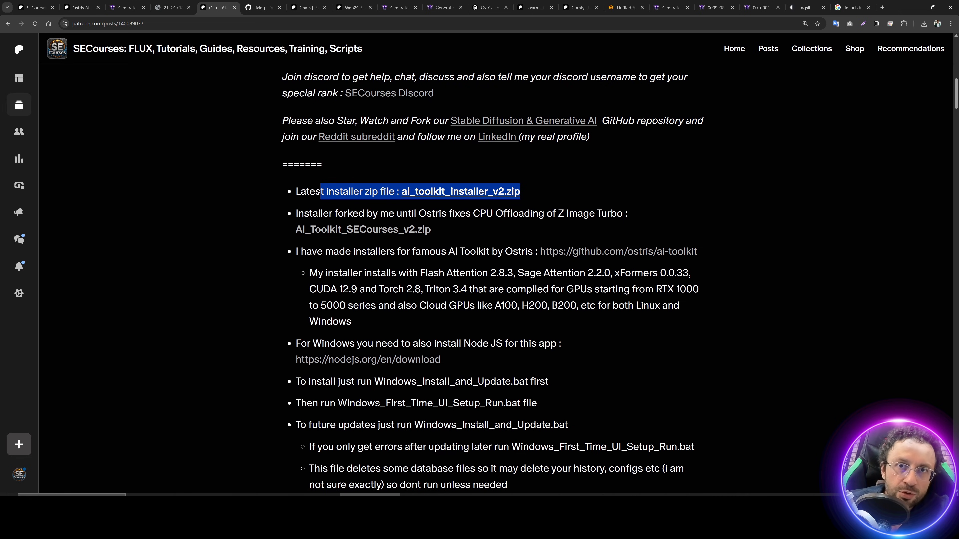
{"action": "left_click", "coordinate": [391, 232]}
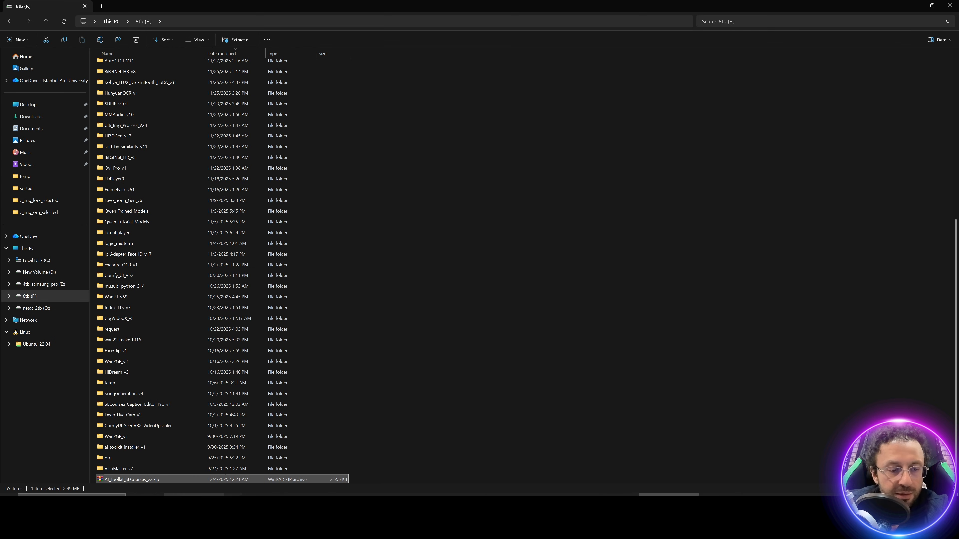
Step: Extract AI_Toolkit_SECourses_v2.zip on drive F: into its own folder
{"action": "right_click", "coordinate": [158, 483]}
{"action": "right_click", "coordinate": [151, 483]}
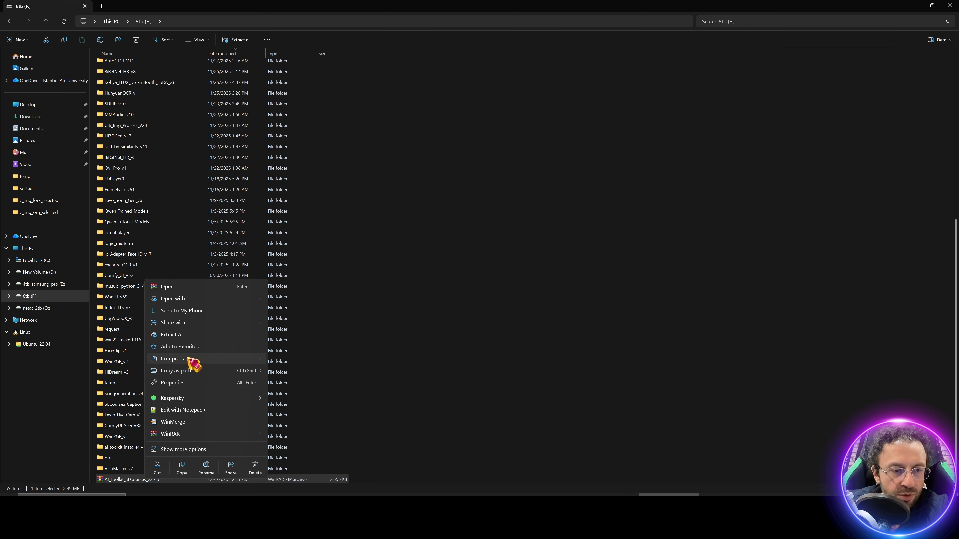
{"action": "left_click", "coordinate": [189, 336]}
{"action": "left_click", "coordinate": [548, 329]}
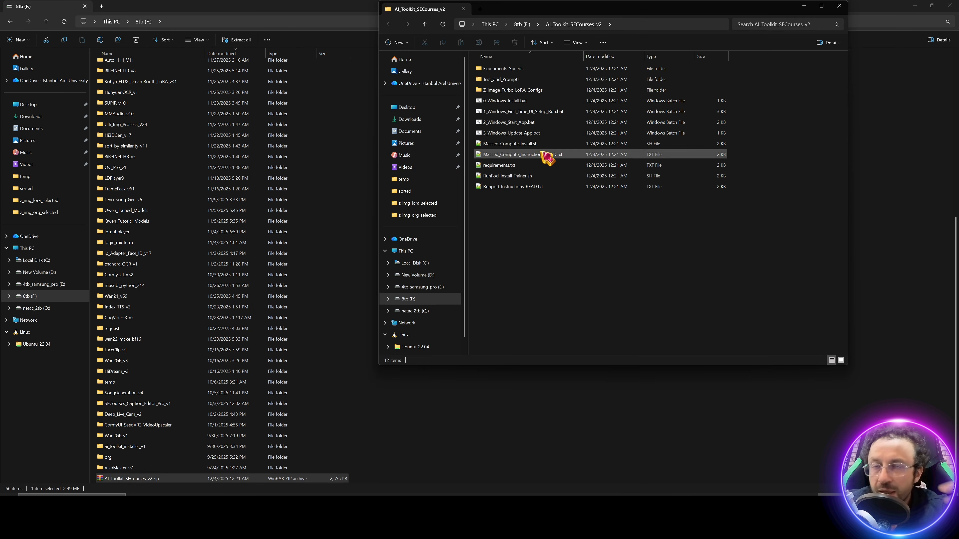
{"action": "left_click_drag", "start_coordinate": [597, 8], "coordinate": [484, 71]}
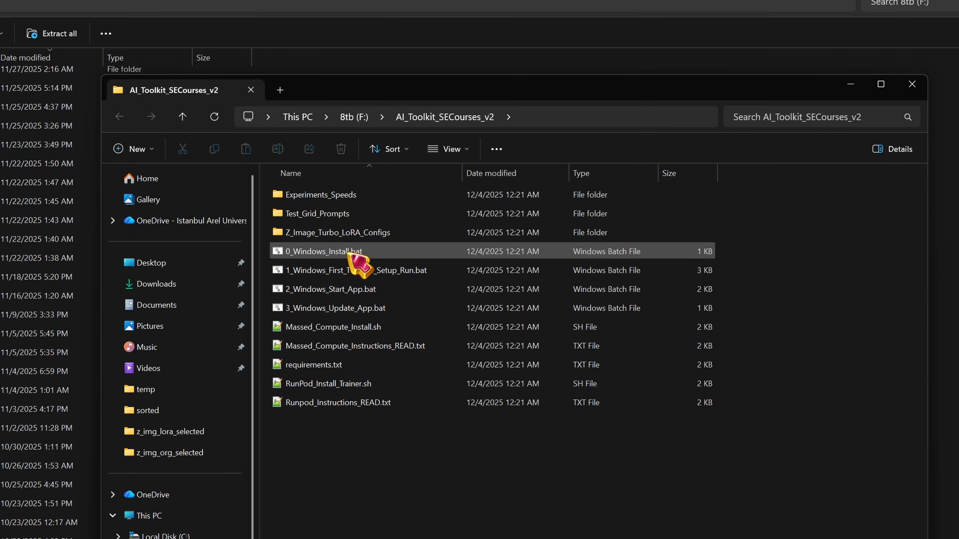
Step: Point out the install, first-time UI setup, start app and update .bat files
{"action": "left_click", "coordinate": [348, 252]}
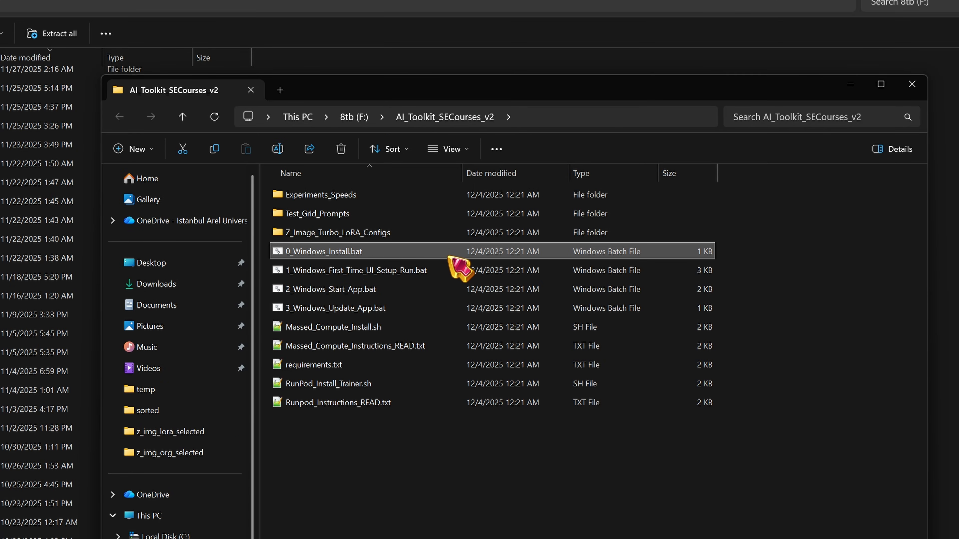
{"action": "left_click", "coordinate": [386, 271]}
{"action": "left_click", "coordinate": [382, 289]}
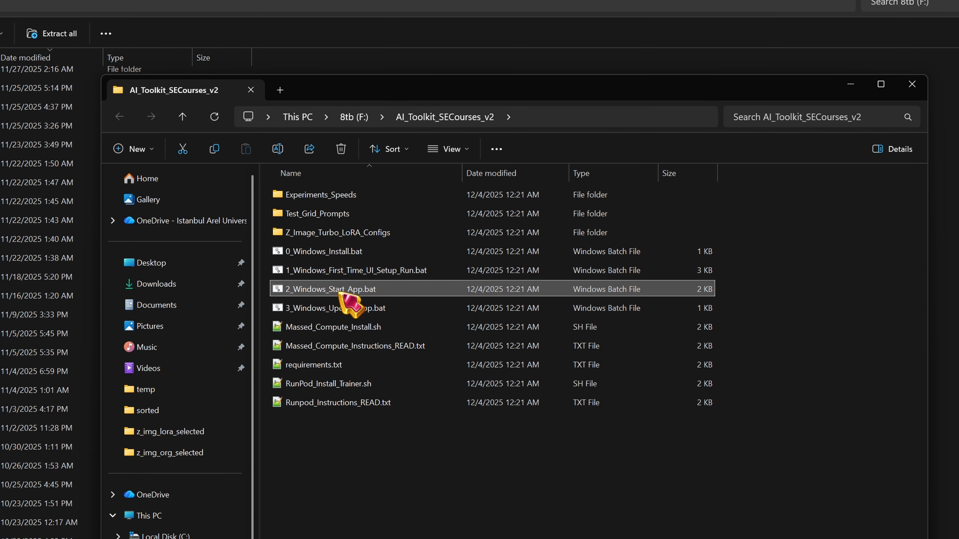
{"action": "left_click", "coordinate": [382, 308]}
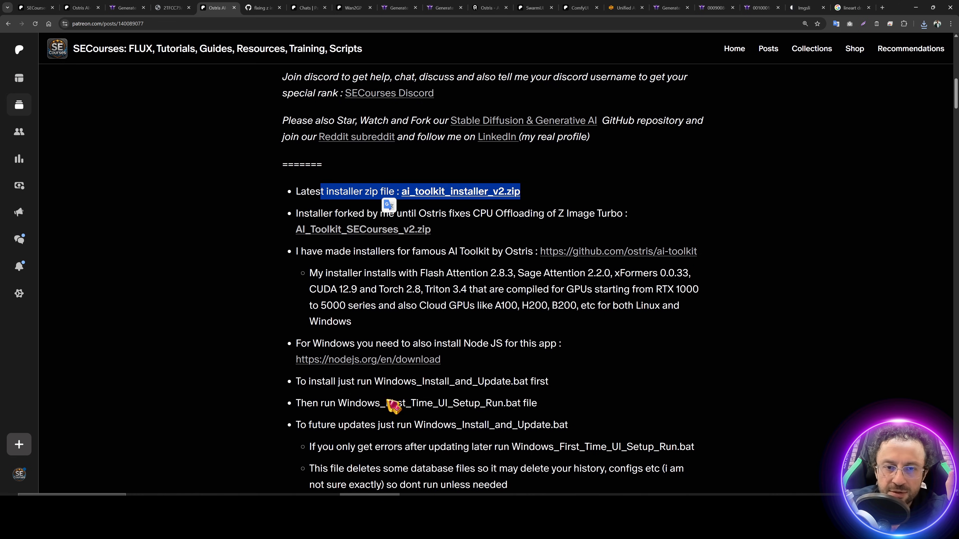
Step: Scroll to and highlight the post's Windows Requirements section
{"action": "scroll", "coordinate": [415, 264], "scroll_direction": "down", "scroll_amount": 15}
{"action": "scroll", "coordinate": [448, 309], "scroll_direction": "down", "scroll_amount": 6}
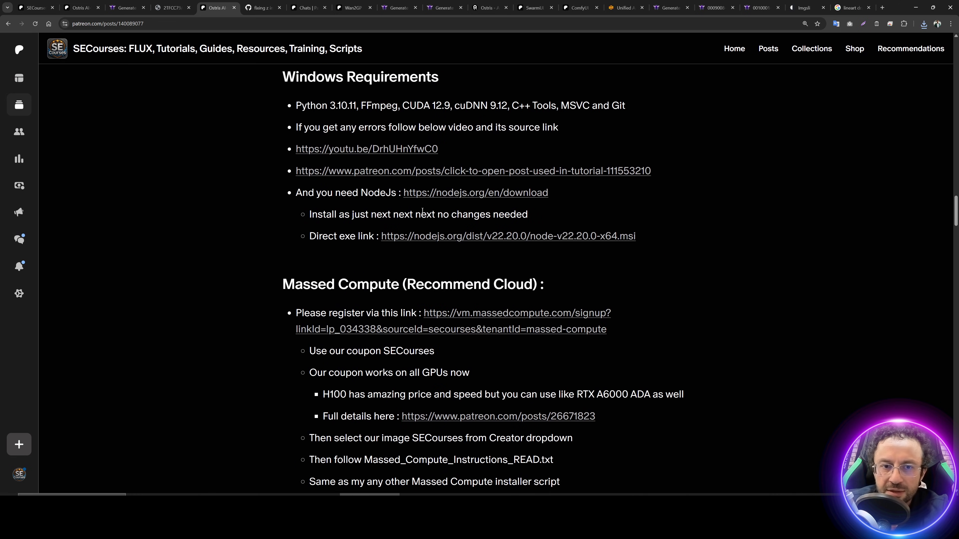
{"action": "scroll", "coordinate": [478, 249], "scroll_direction": "up", "scroll_amount": 2}
{"action": "left_click_drag", "start_coordinate": [282, 148], "coordinate": [698, 249]}
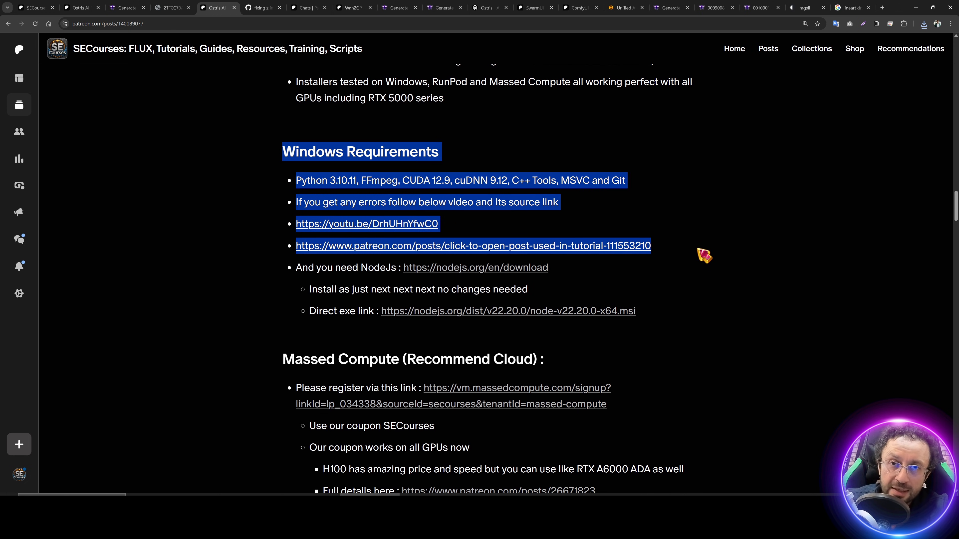
{"action": "left_click", "coordinate": [597, 273]}
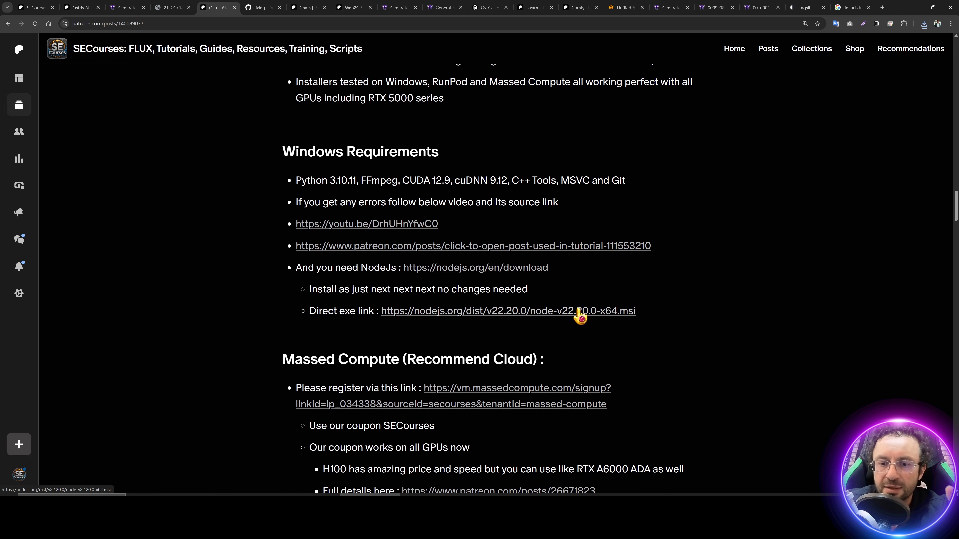
Step: Download the Node.js v22.20.0 installer, start its setup, then cancel it
{"action": "left_click", "coordinate": [579, 316]}
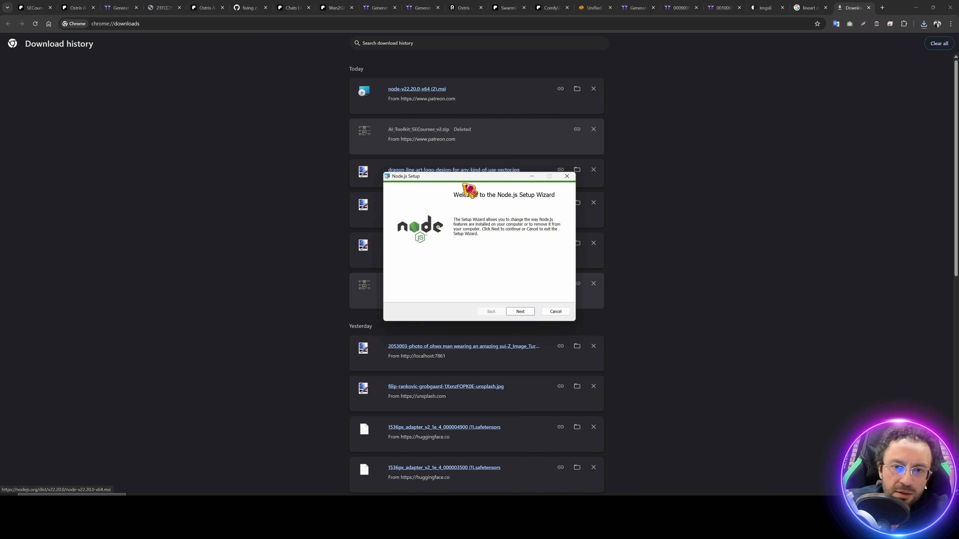
{"action": "left_click", "coordinate": [520, 312]}
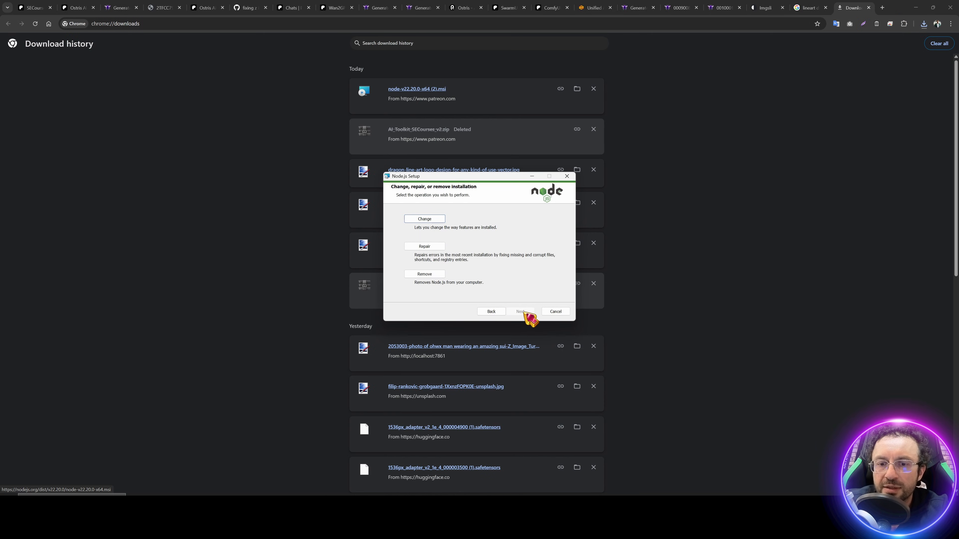
{"action": "left_click", "coordinate": [558, 312]}
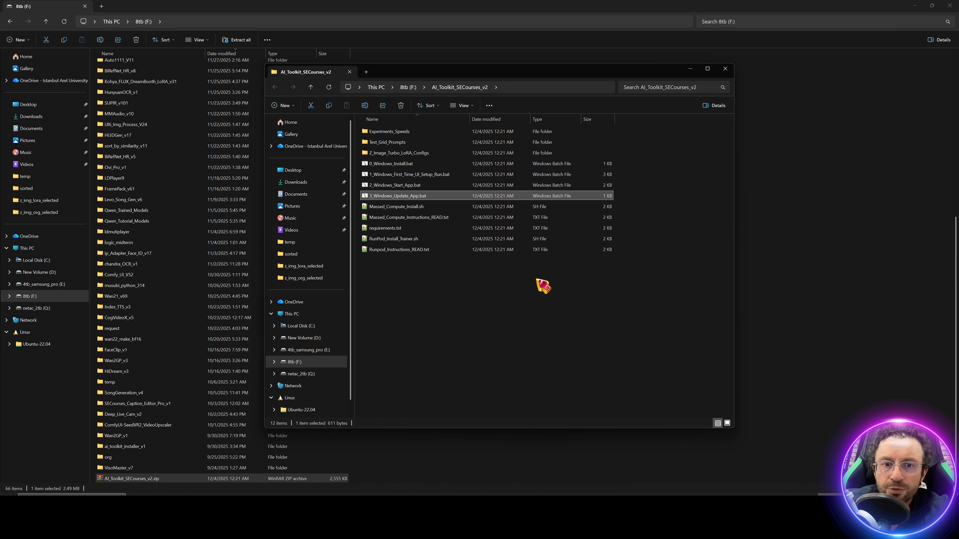
{"action": "left_click", "coordinate": [537, 280]}
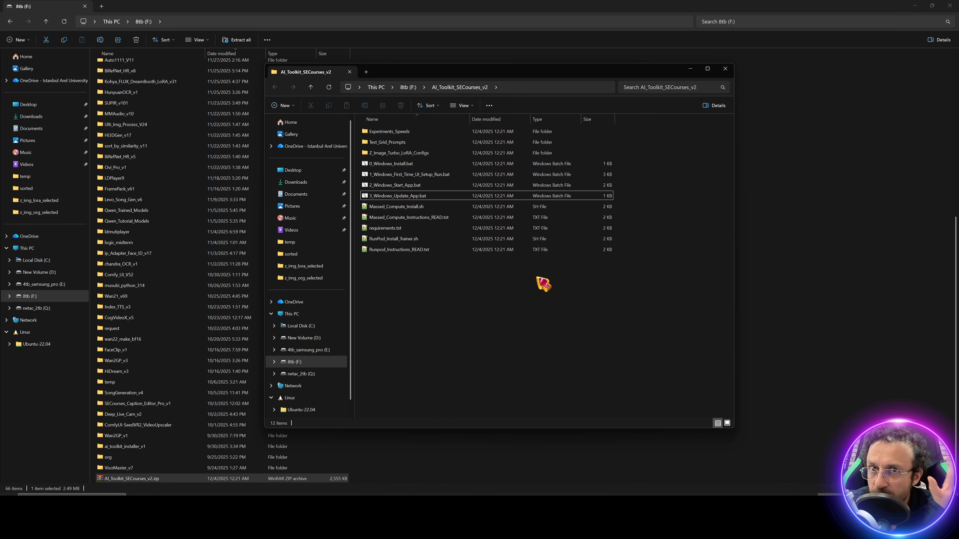
Step: Run 0_Windows_Install.bat and enlarge its console window to watch the install
{"action": "double_click", "coordinate": [391, 164]}
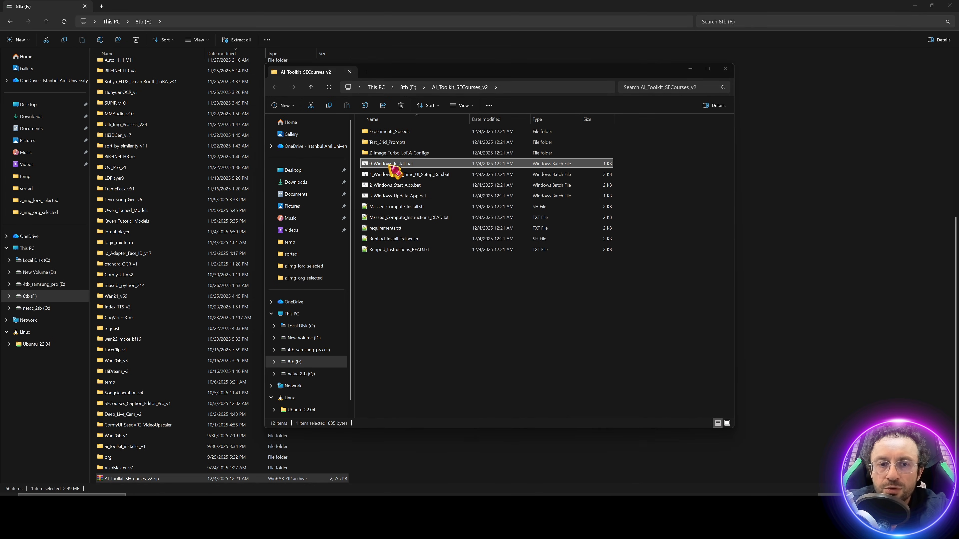
{"action": "left_click", "coordinate": [503, 260]}
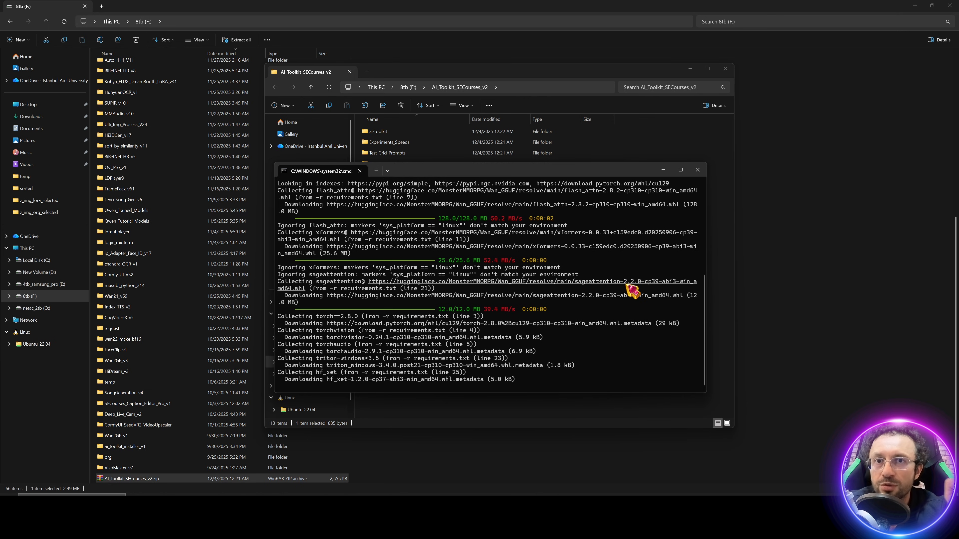
{"action": "left_click_drag", "start_coordinate": [463, 170], "coordinate": [430, 74]}
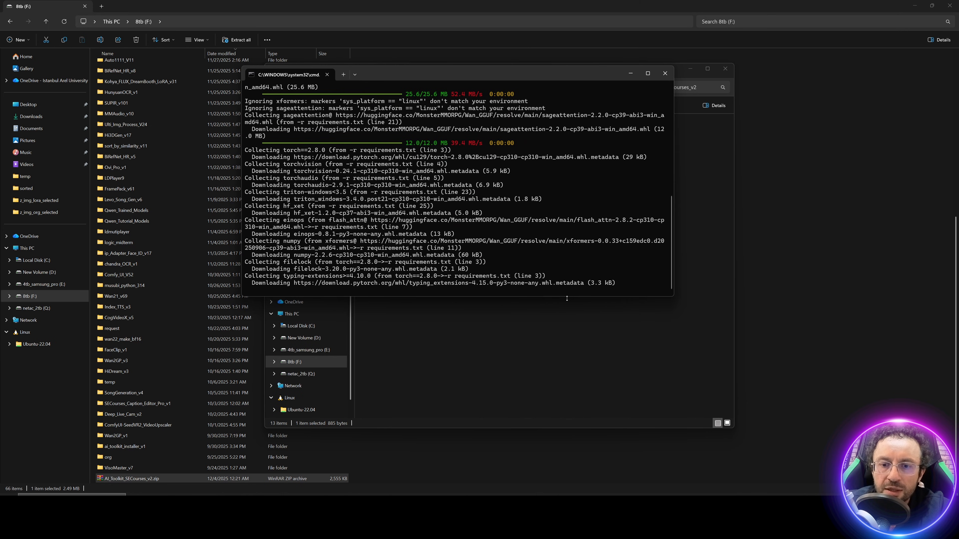
{"action": "left_click_drag", "start_coordinate": [568, 299], "coordinate": [578, 429]}
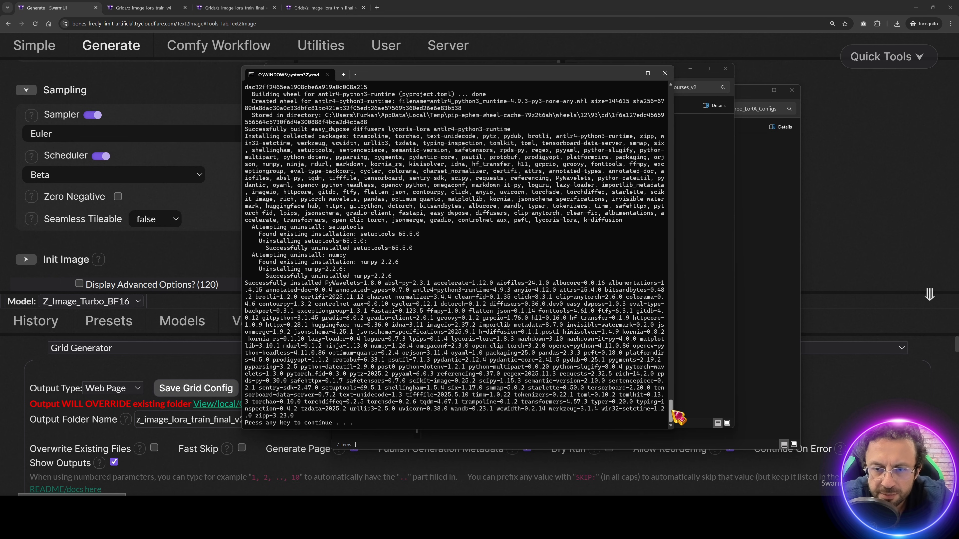
Step: Review the Python 3.10 venv install log and close the finished console
{"action": "left_click_drag", "start_coordinate": [673, 413], "coordinate": [672, 99]}
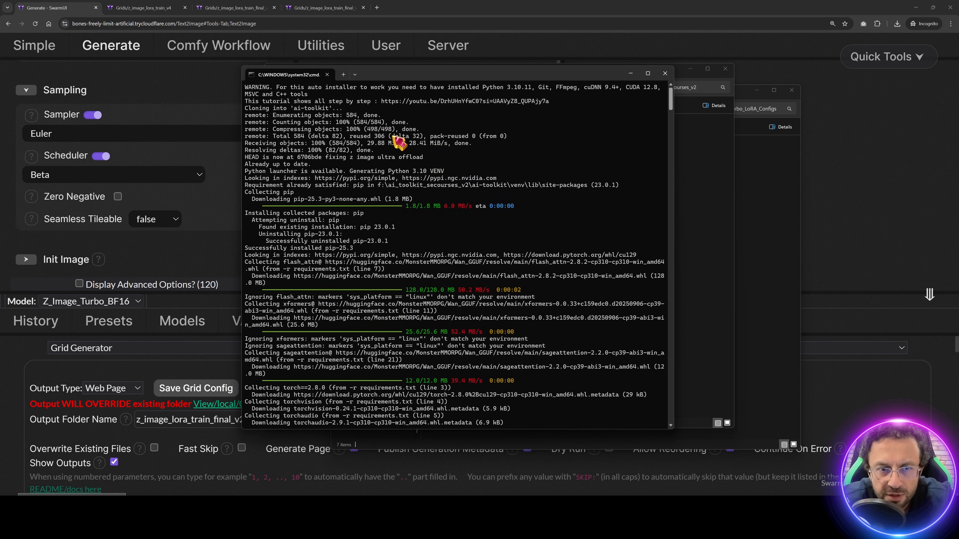
{"action": "left_click_drag", "start_coordinate": [453, 171], "coordinate": [251, 174]}
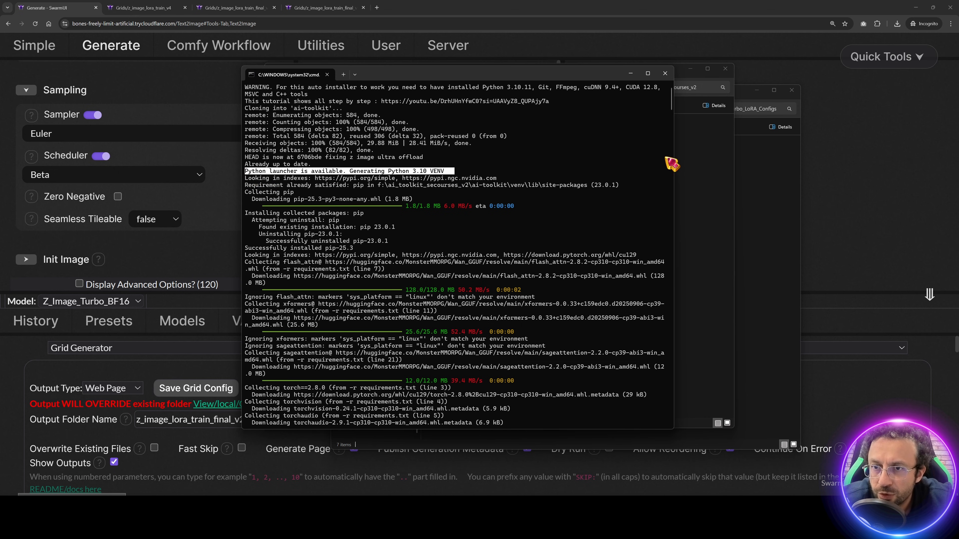
{"action": "left_click_drag", "start_coordinate": [672, 104], "coordinate": [672, 418]}
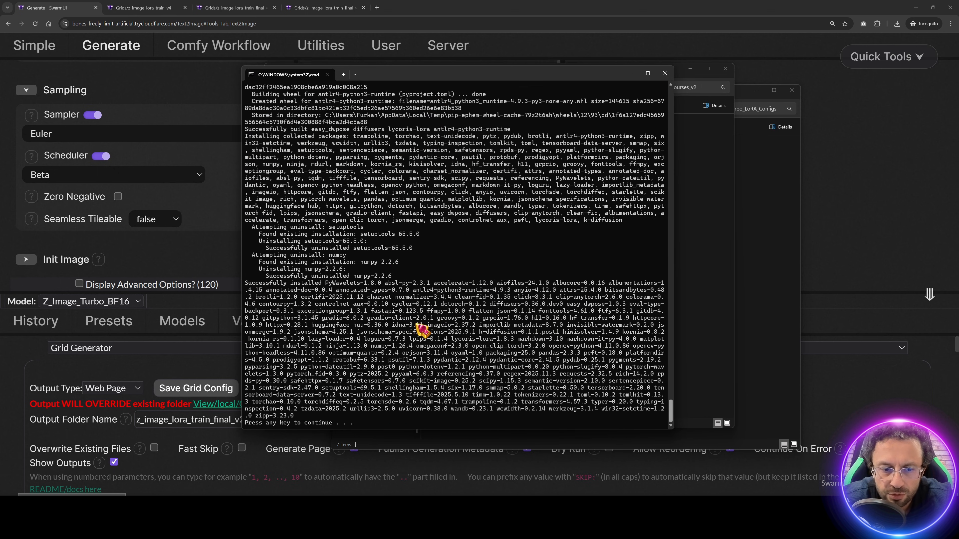
{"action": "key", "text": "Return"}
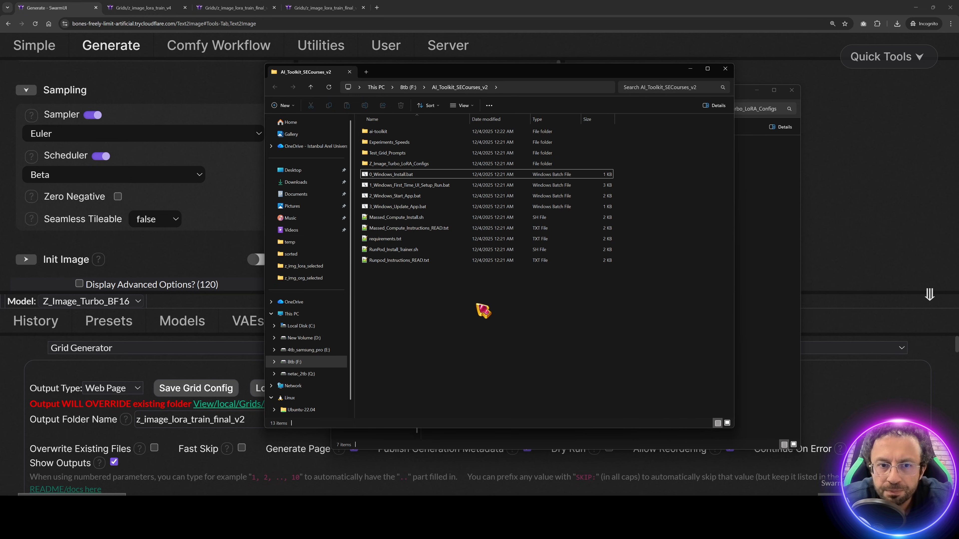
{"action": "left_click", "coordinate": [408, 185]}
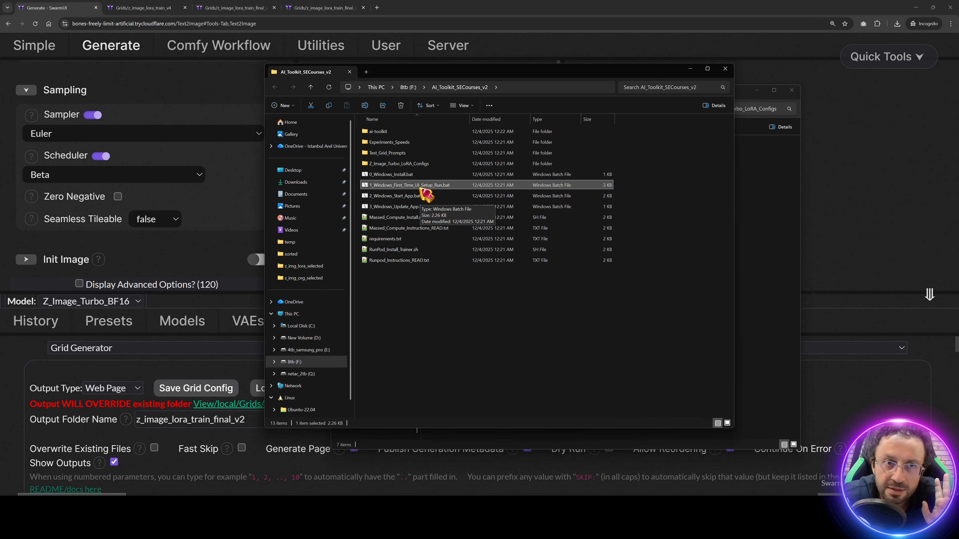
Step: Run 1_Windows_First_Time_UI_Setup_Run.bat until setup completes successfully, then close its console
{"action": "double_click", "coordinate": [421, 189]}
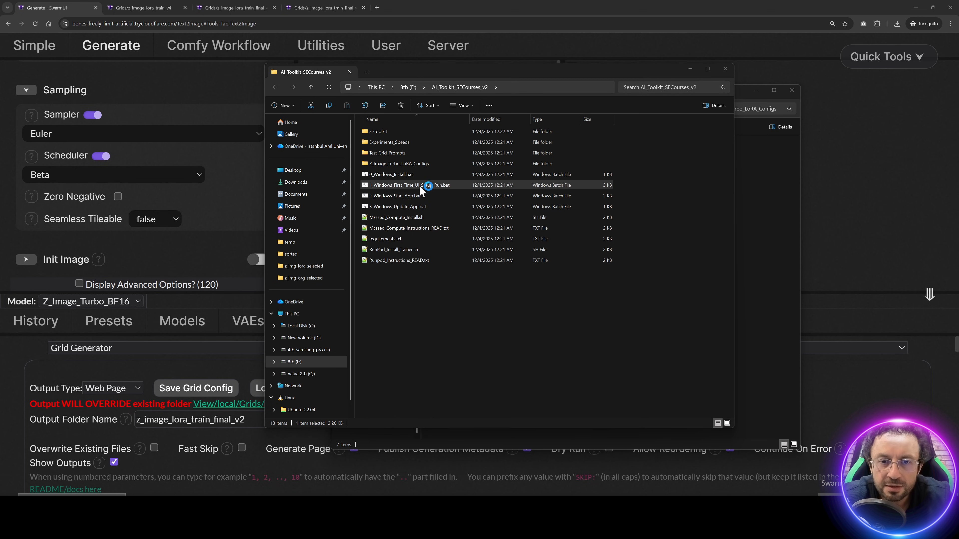
{"action": "left_click", "coordinate": [507, 265]}
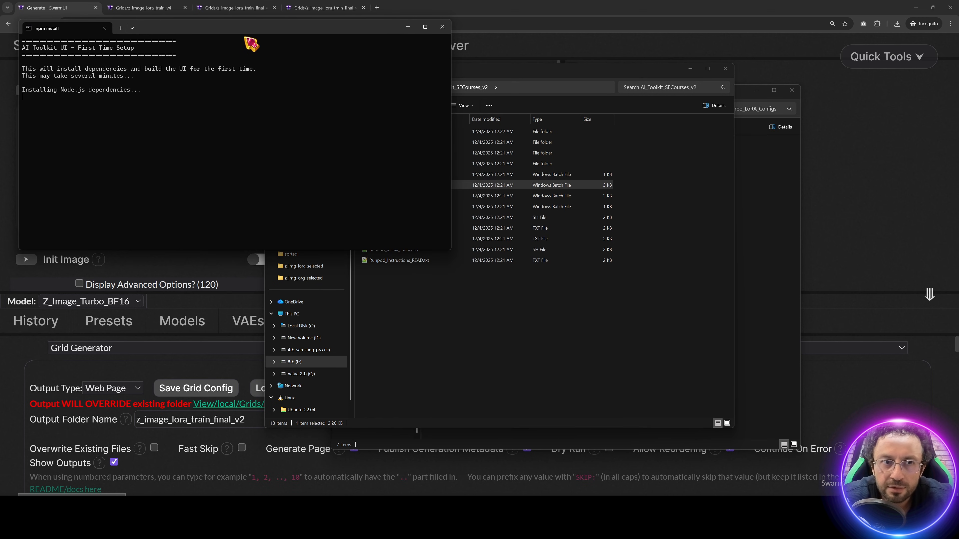
{"action": "left_click_drag", "start_coordinate": [250, 31], "coordinate": [527, 209]}
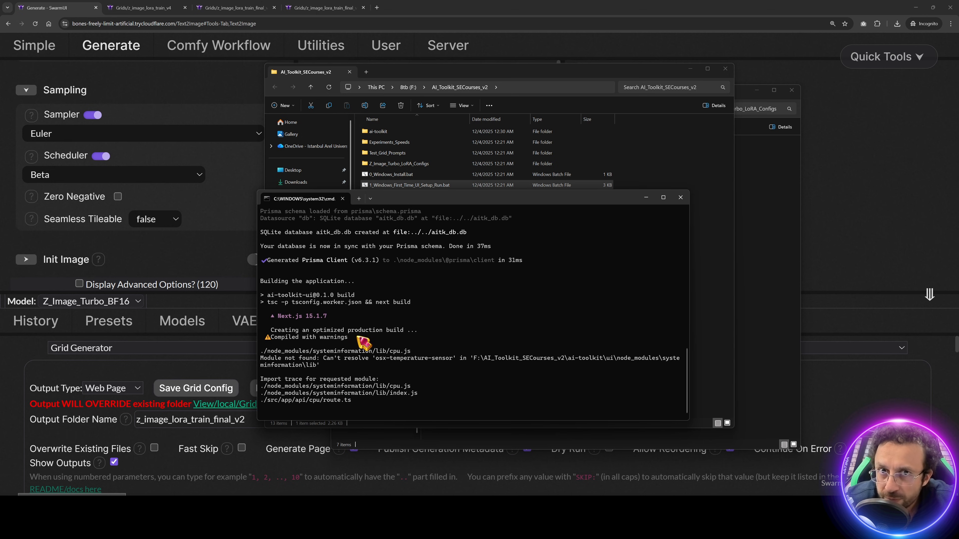
{"action": "scroll", "coordinate": [375, 370], "scroll_direction": "up", "scroll_amount": 10}
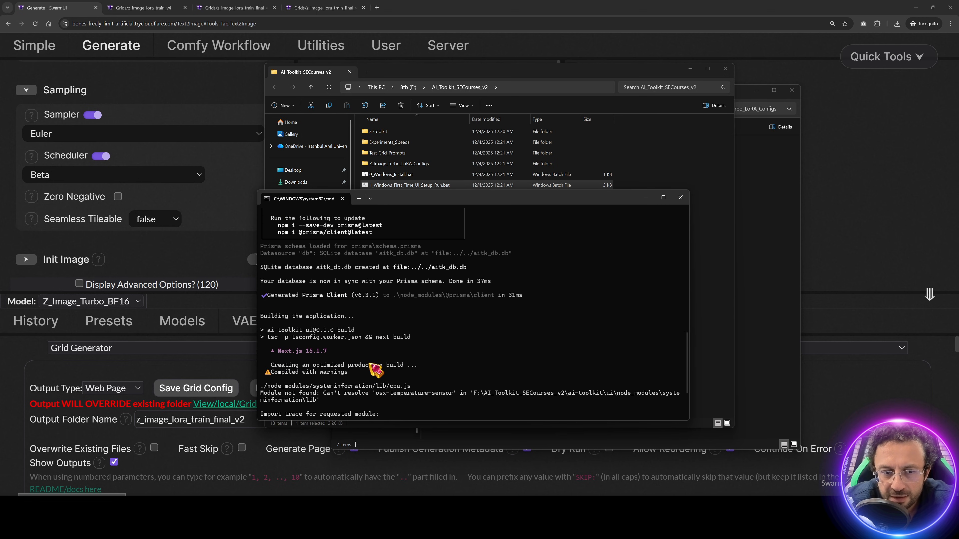
{"action": "scroll", "coordinate": [374, 308], "scroll_direction": "down", "scroll_amount": 15}
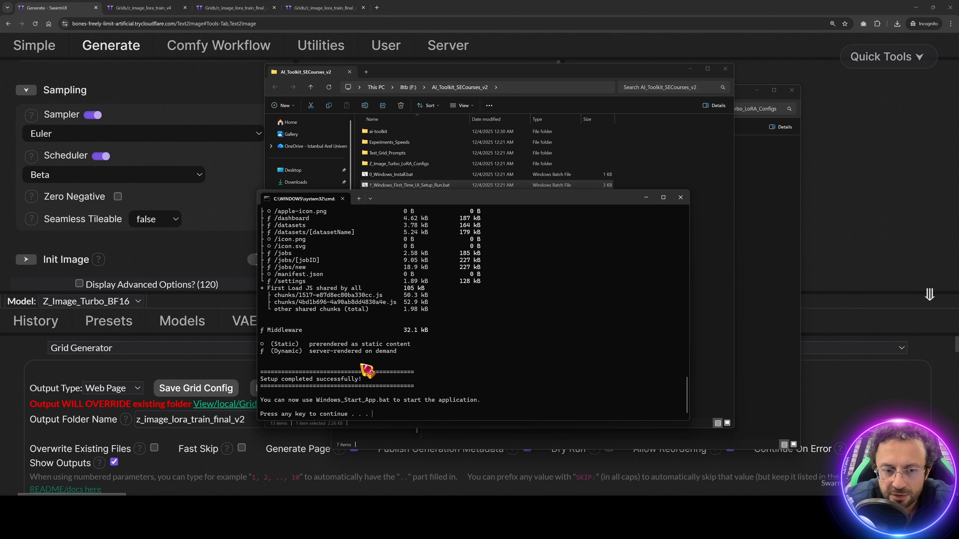
{"action": "left_click_drag", "start_coordinate": [380, 379], "coordinate": [267, 378]}
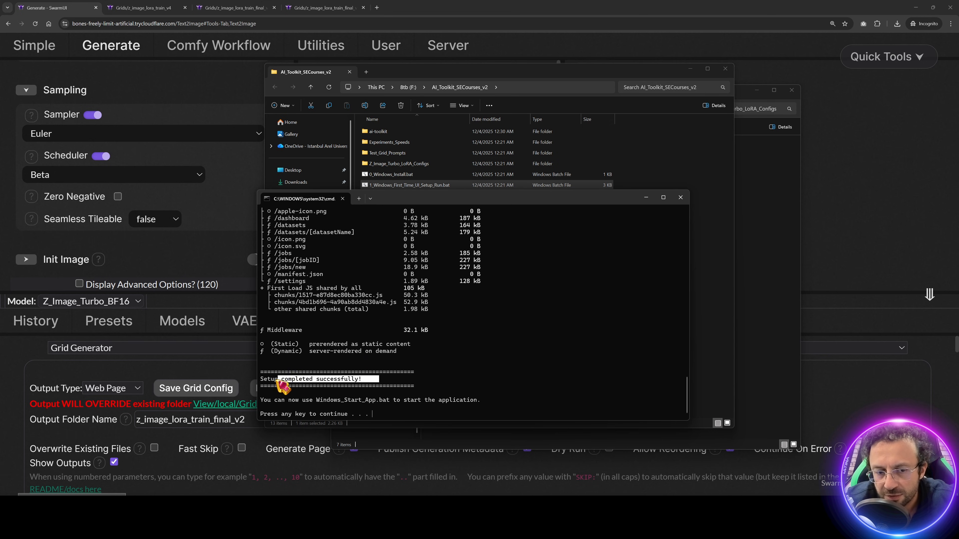
{"action": "key", "text": "Return"}
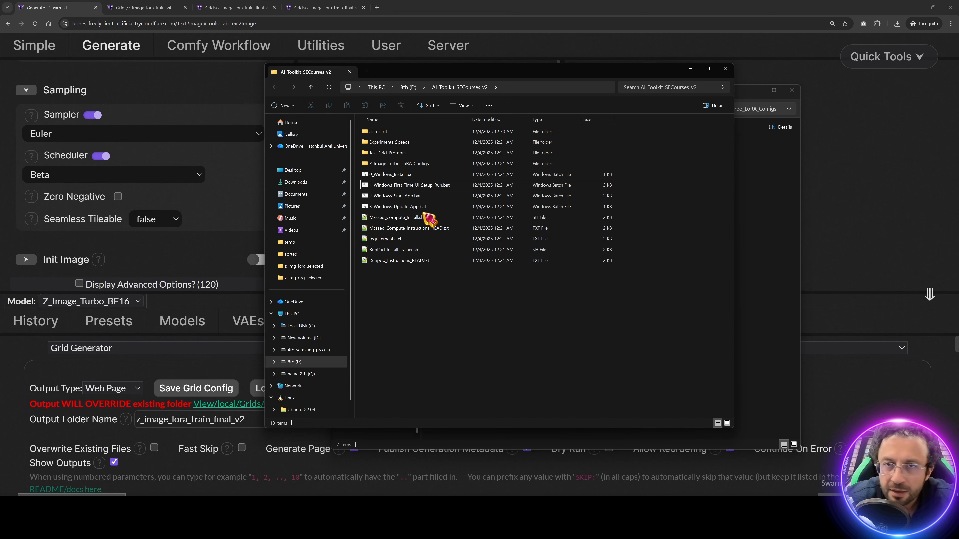
Step: Launch 2_Windows_Start_App.bat and allow it to run
{"action": "left_click", "coordinate": [398, 197]}
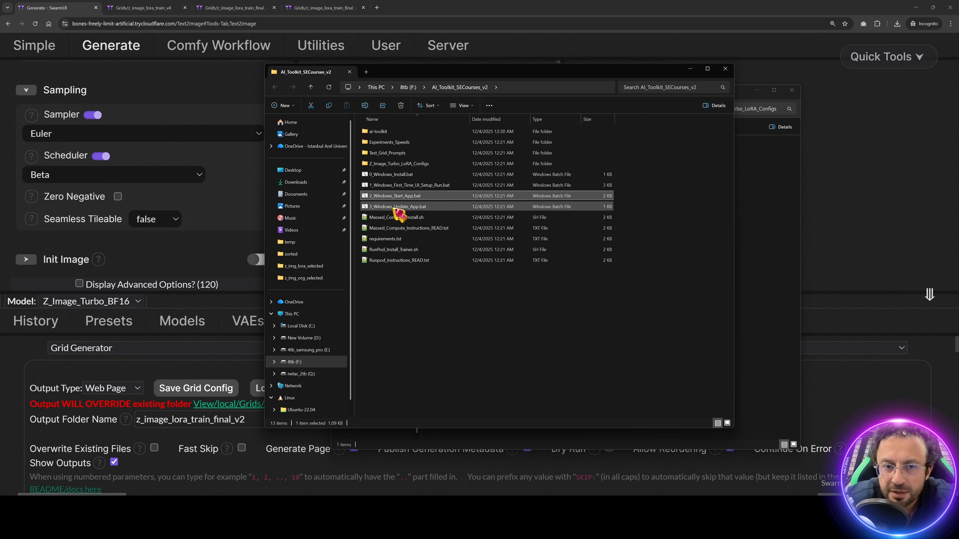
{"action": "left_click", "coordinate": [419, 209]}
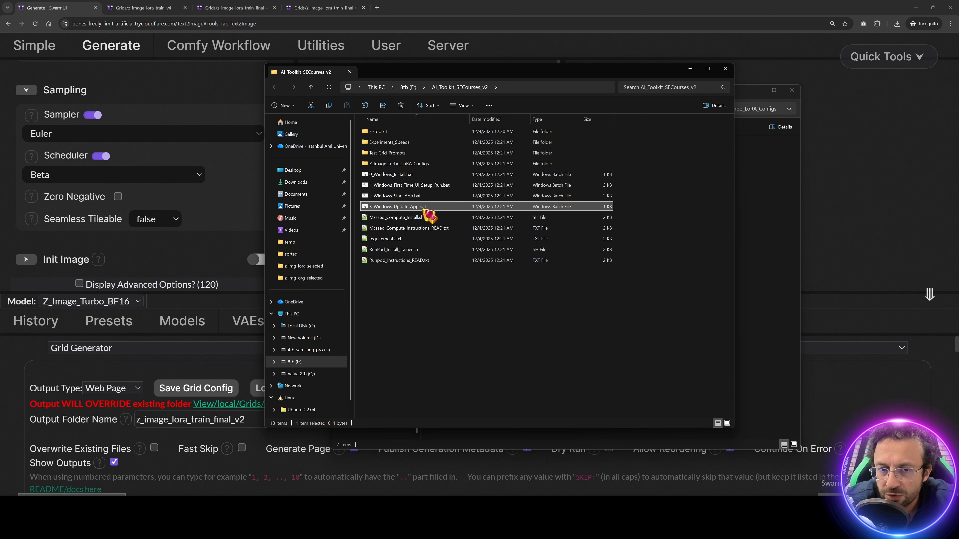
{"action": "double_click", "coordinate": [393, 197]}
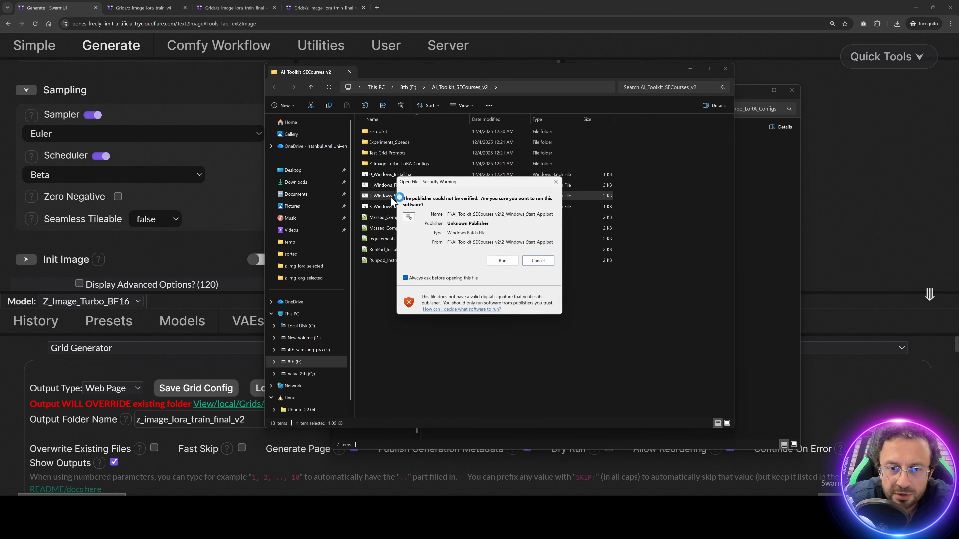
{"action": "left_click", "coordinate": [510, 260]}
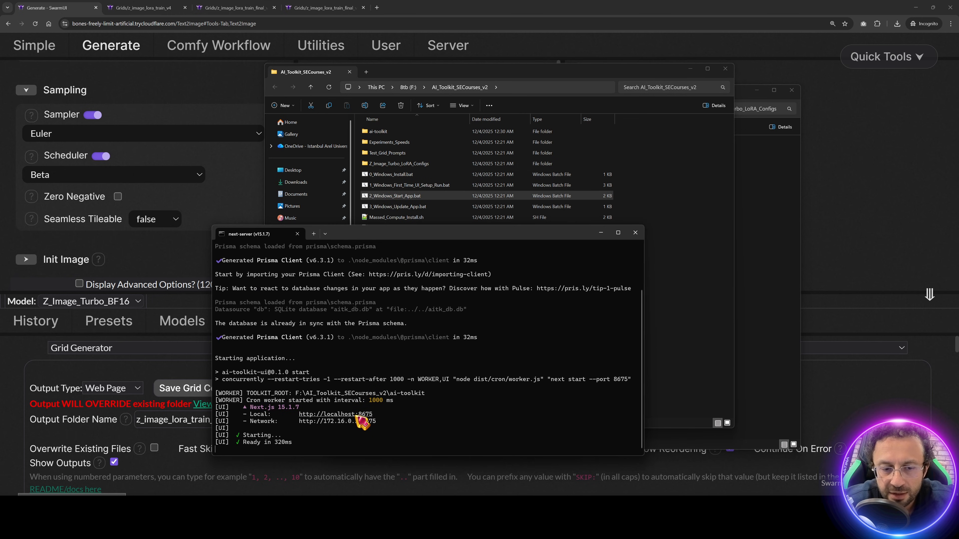
Step: Open AI-Toolkit at localhost:8675 in its own window at 175%, and start a new job in advanced YAML view
{"action": "left_click", "coordinate": [360, 415], "text": "ctrl"}
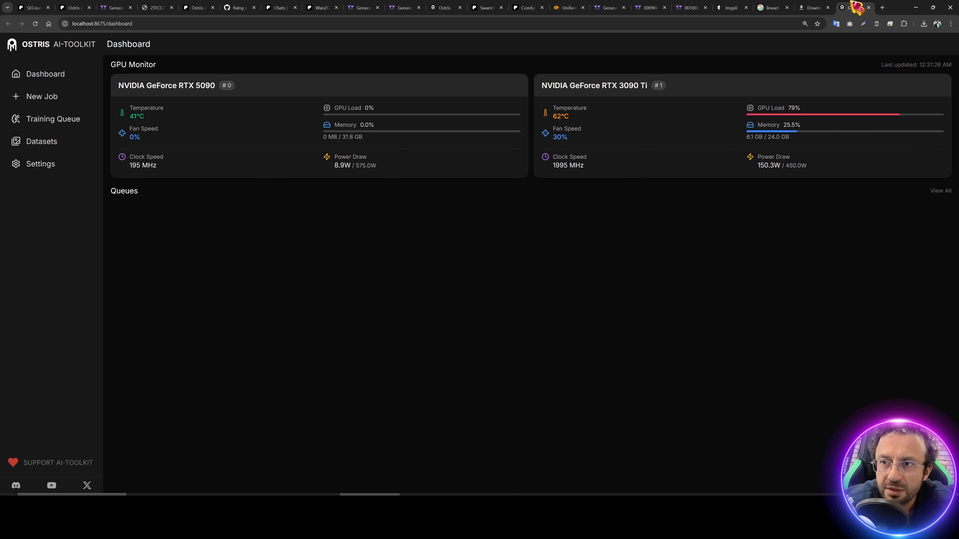
{"action": "left_click_drag", "start_coordinate": [856, 6], "coordinate": [548, 109]}
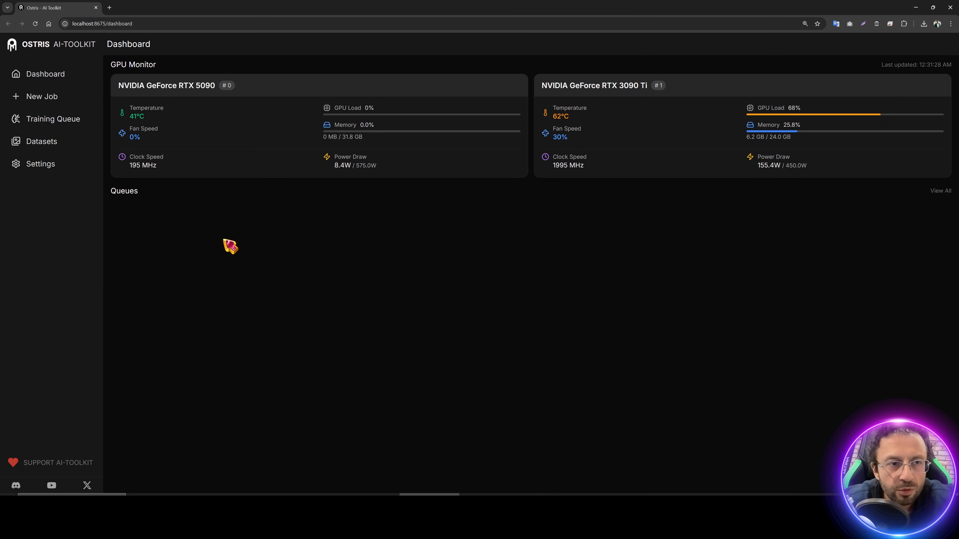
{"action": "key", "text": "ctrl+plus"}
{"action": "key", "text": "ctrl+plus"}
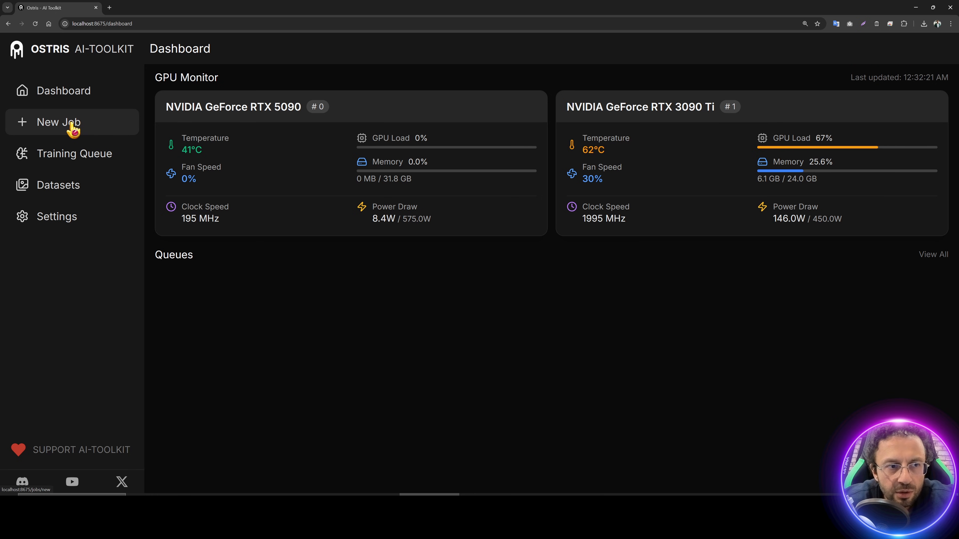
{"action": "left_click", "coordinate": [73, 130]}
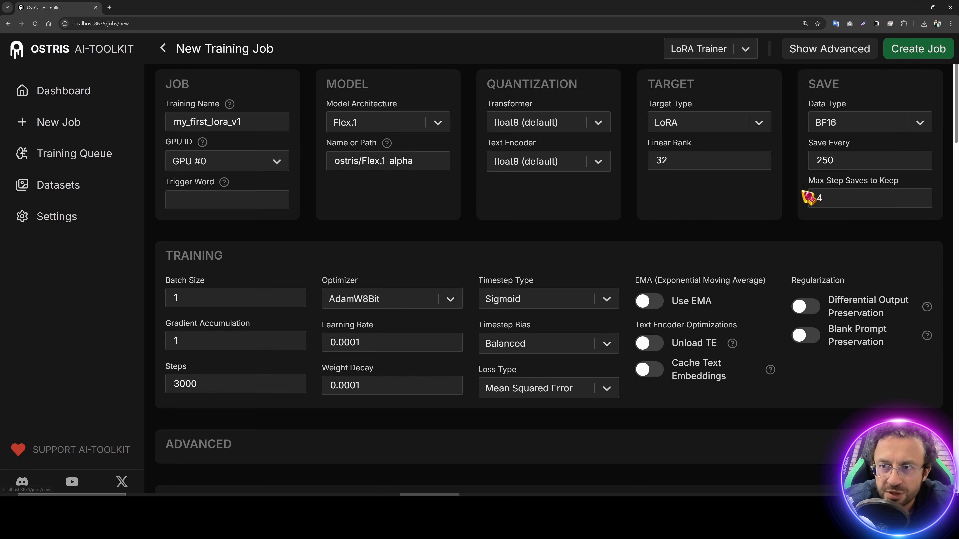
{"action": "left_click", "coordinate": [809, 56]}
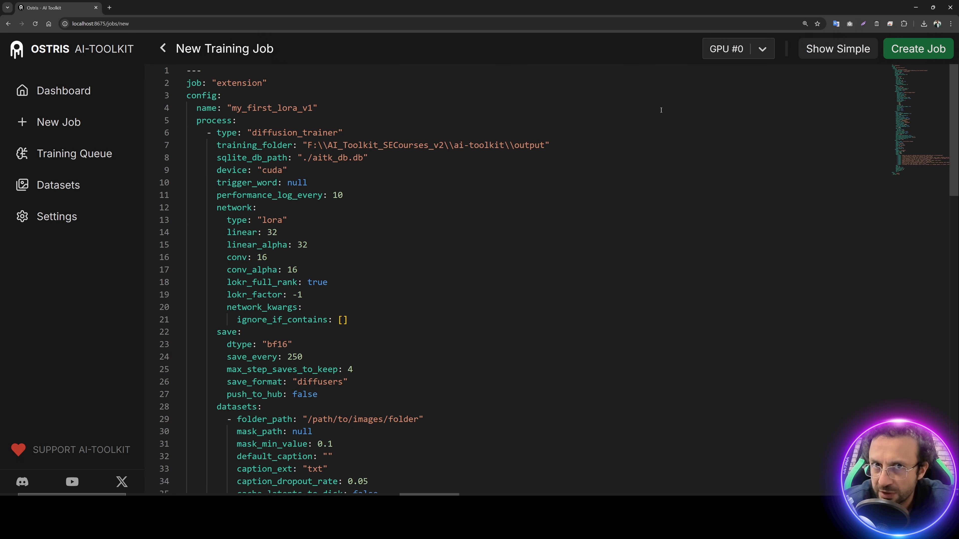
{"action": "key", "text": "alt+Tab"}
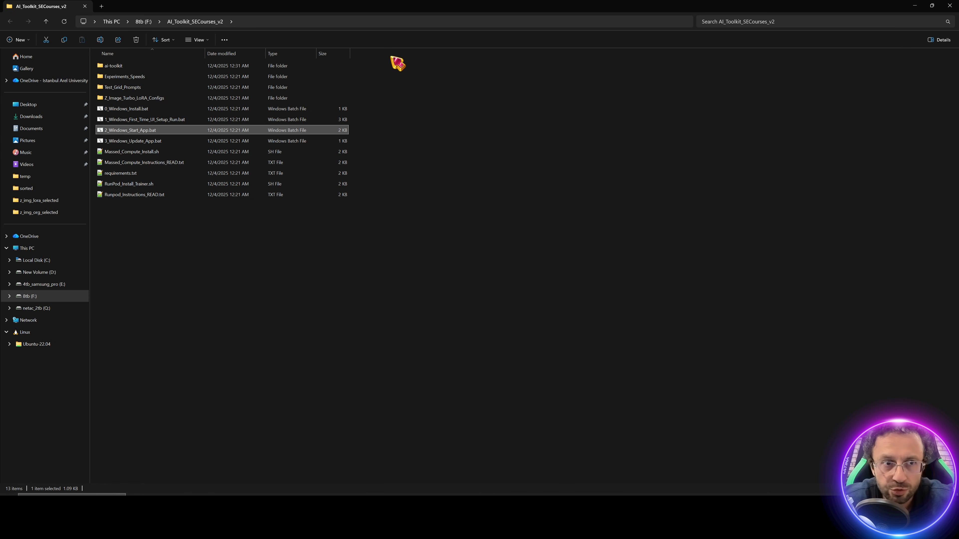
Step: Open 24_And_Above_GB_GPUs_21_95_GB_Quality_1.txt from Z_Image_Turbo_LoRA_Configs in Notepad++
{"action": "double_click", "coordinate": [148, 100]}
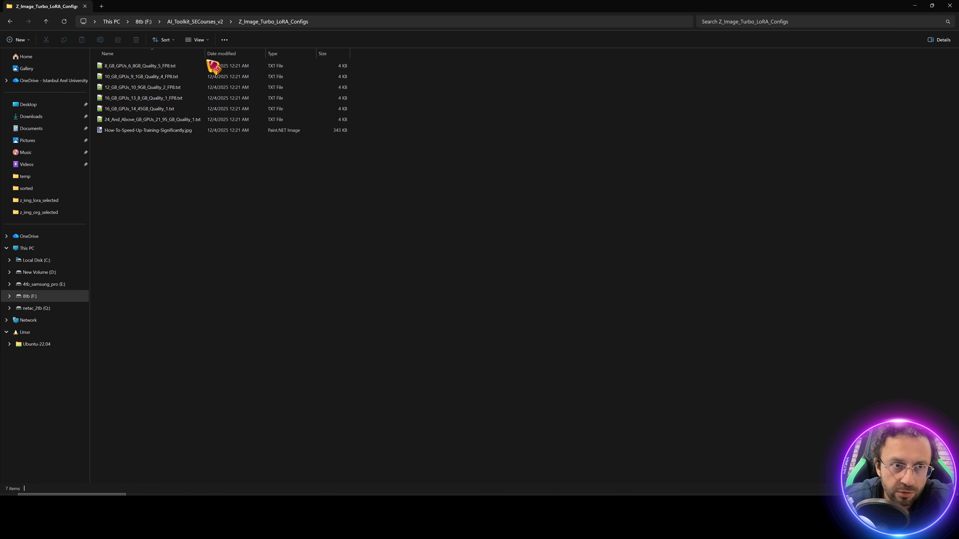
{"action": "left_click_drag", "start_coordinate": [206, 53], "coordinate": [259, 55]}
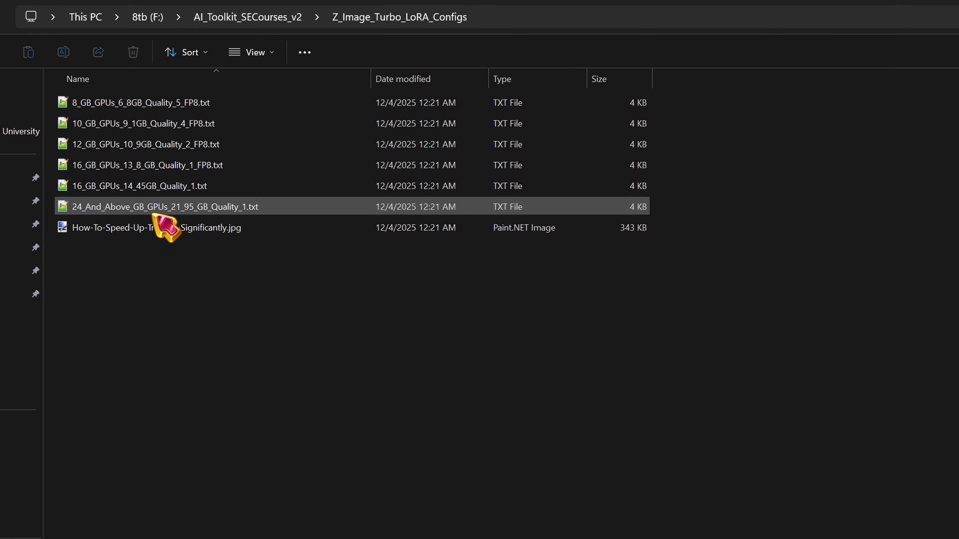
{"action": "left_click", "coordinate": [165, 210]}
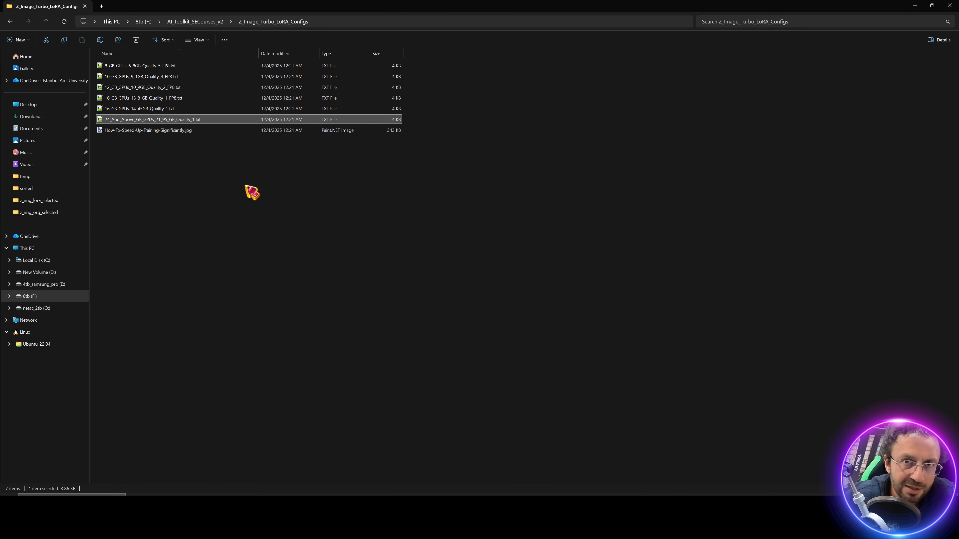
{"action": "left_click", "coordinate": [174, 120]}
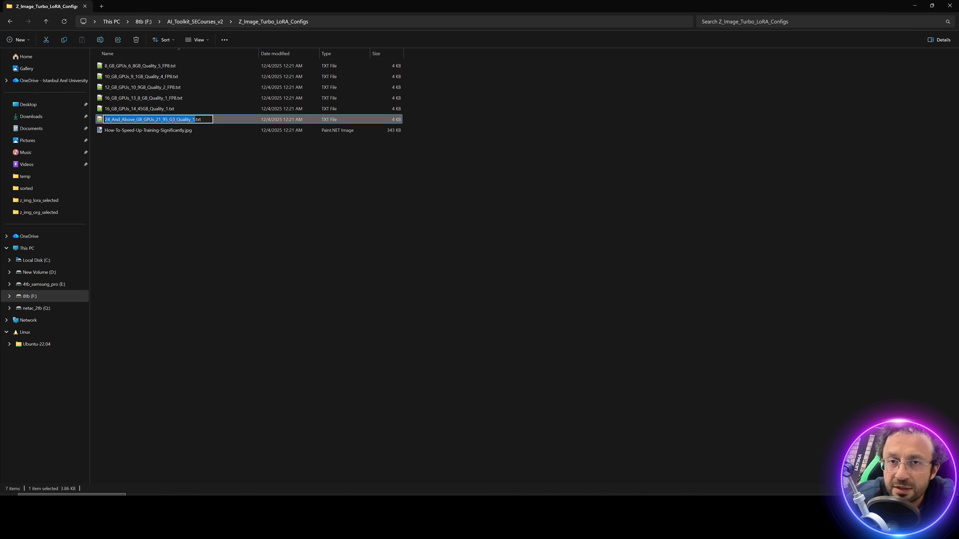
{"action": "left_click", "coordinate": [173, 87]}
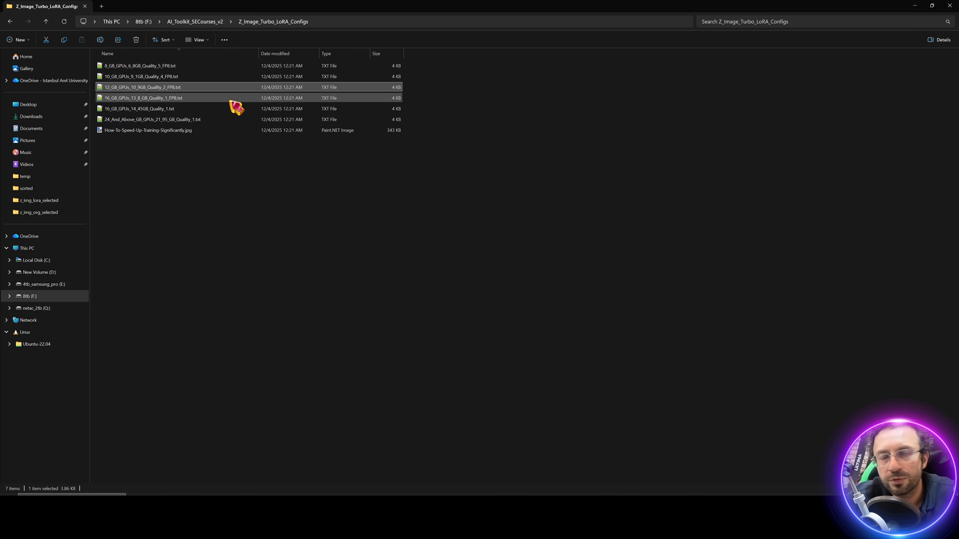
{"action": "double_click", "coordinate": [183, 120]}
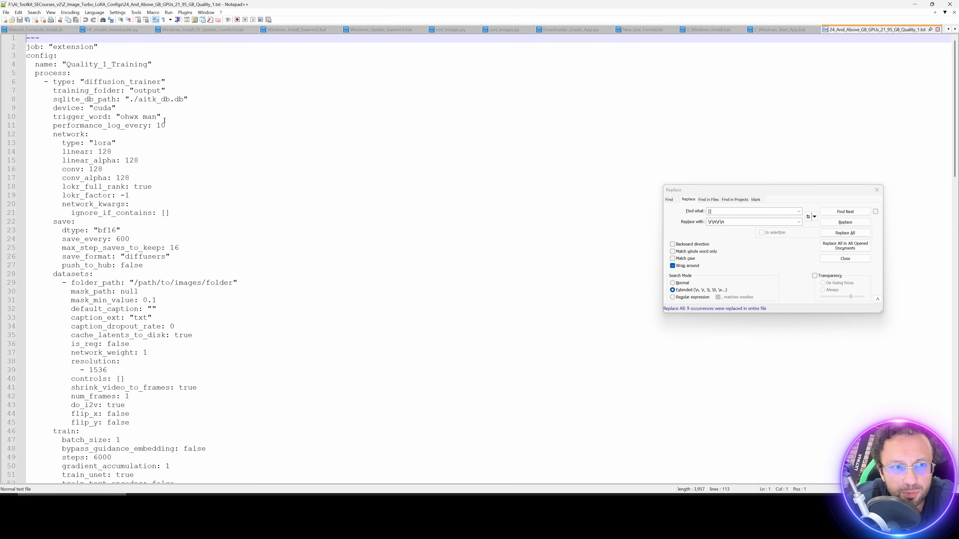
Step: Replace the new job's default YAML with the copied 24 GB config text
{"action": "key", "text": "ctrl+a"}
{"action": "key", "text": "ctrl+c"}
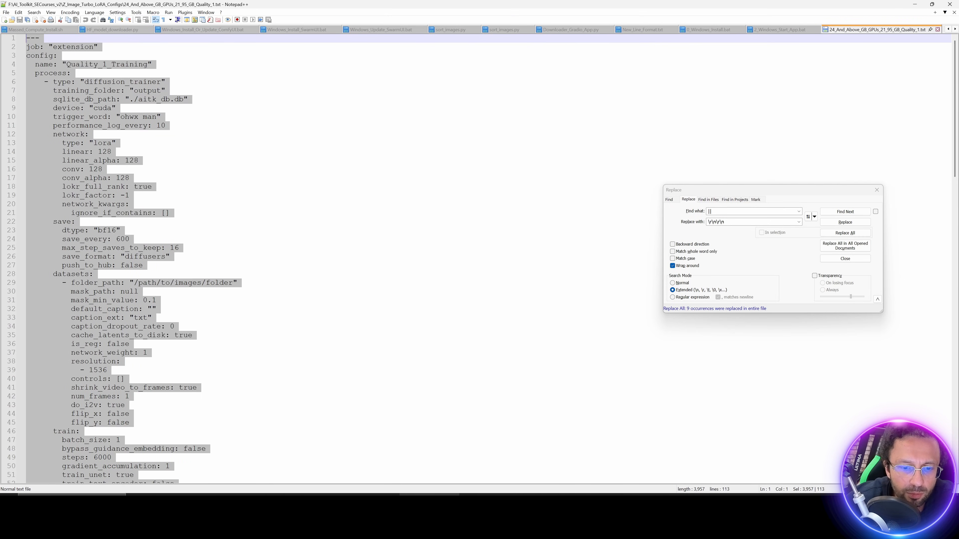
{"action": "key", "text": "alt+Tab"}
{"action": "key", "text": "ctrl+a"}
{"action": "key", "text": "ctrl+v"}
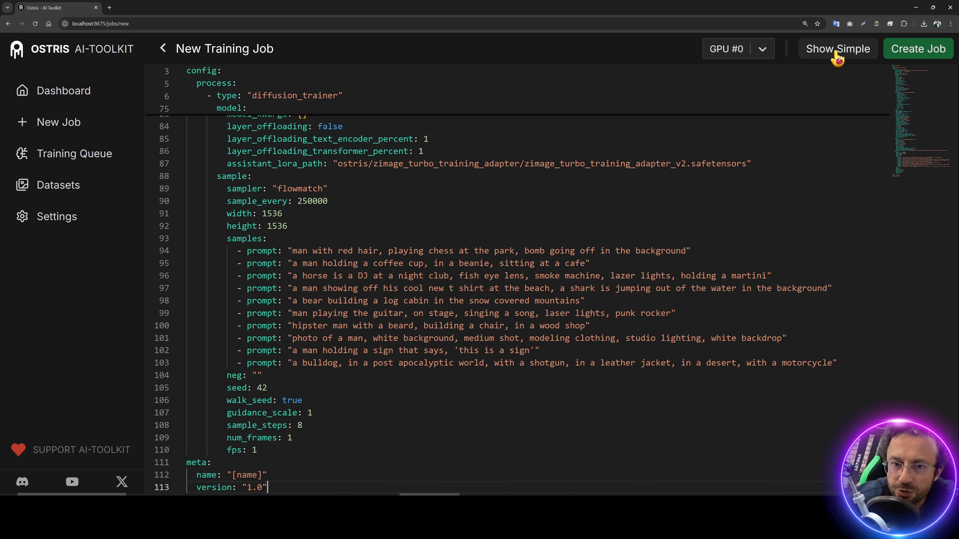
Step: Switch the job to the simple view and create a new dataset named my_dataset
{"action": "left_click", "coordinate": [834, 55]}
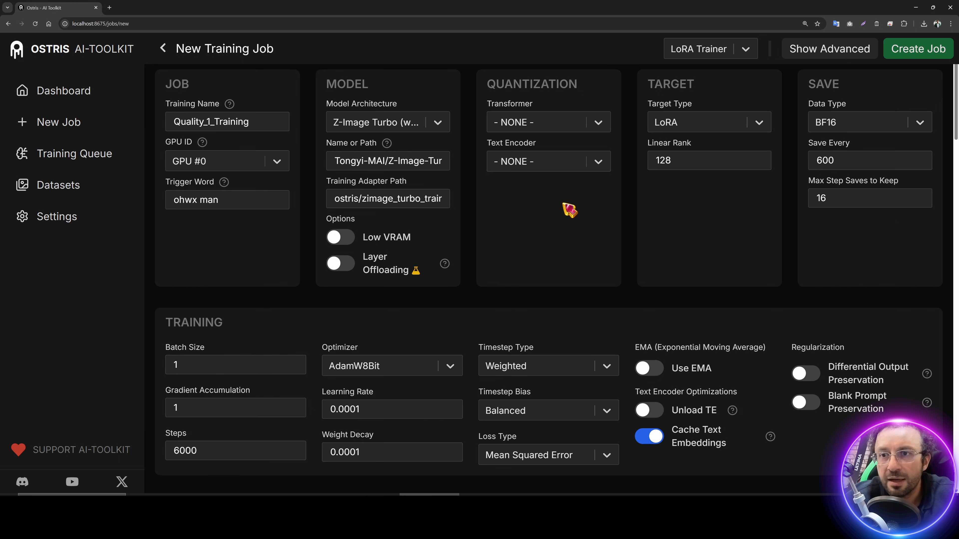
{"action": "scroll", "coordinate": [570, 210], "scroll_direction": "down", "scroll_amount": 10}
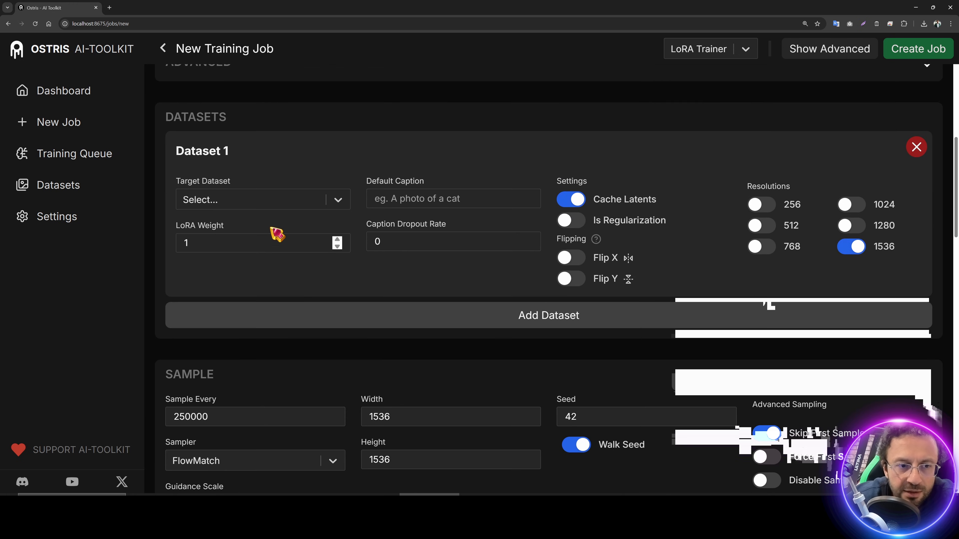
{"action": "scroll", "coordinate": [391, 236], "scroll_direction": "up", "scroll_amount": 4}
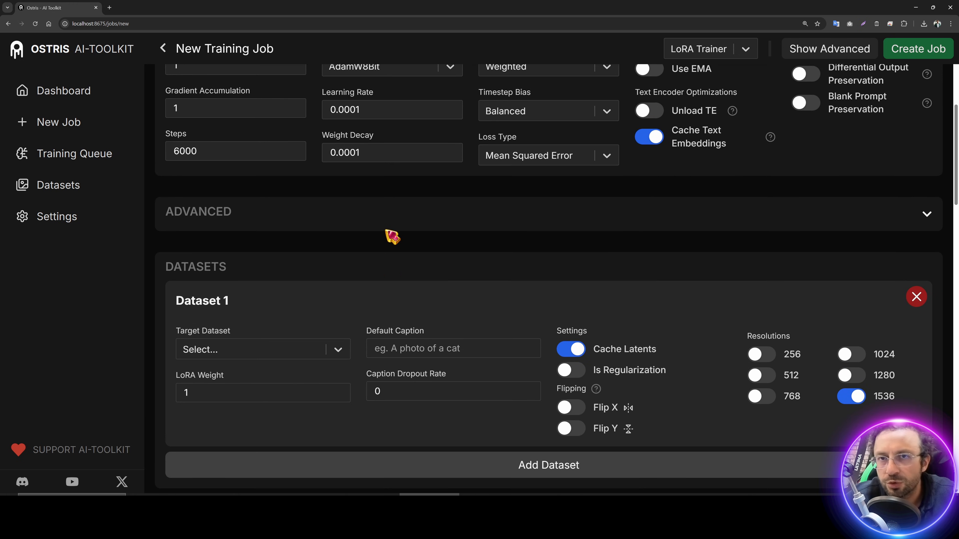
{"action": "scroll", "coordinate": [392, 236], "scroll_direction": "up", "scroll_amount": 2}
{"action": "scroll", "coordinate": [521, 281], "scroll_direction": "down", "scroll_amount": 4}
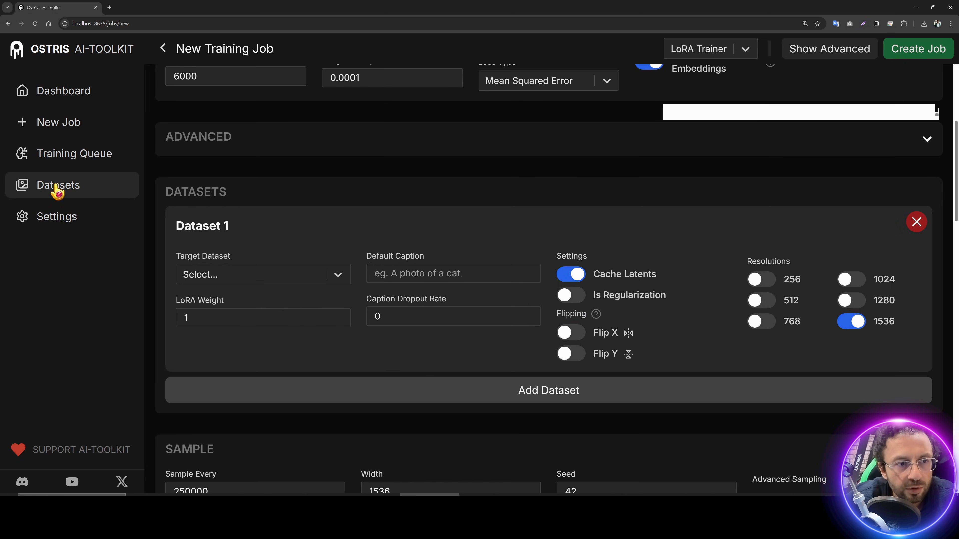
{"action": "left_click", "coordinate": [57, 188]}
{"action": "left_click", "coordinate": [904, 53]}
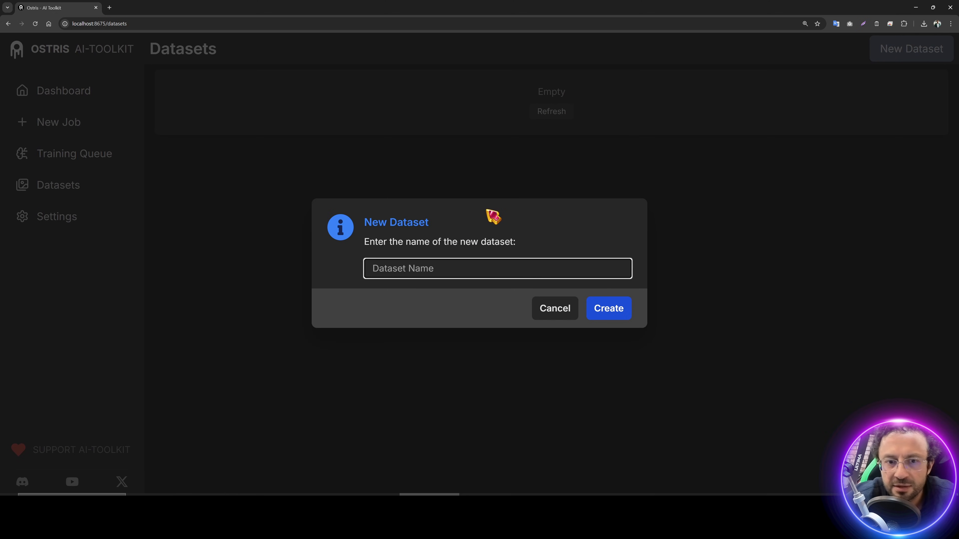
{"action": "type", "text": "my_"}
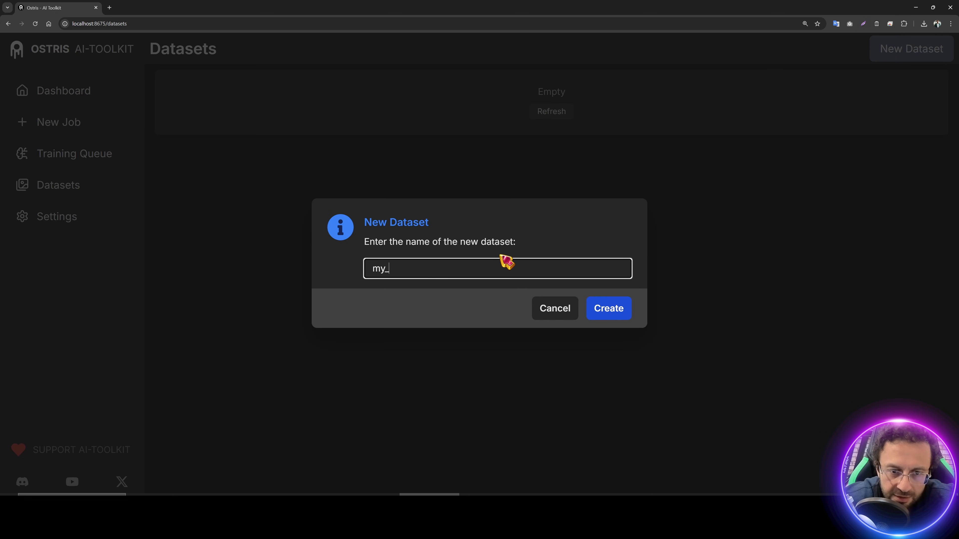
{"action": "type", "text": "data"}
{"action": "type", "text": "set"}
{"action": "key", "text": "Return"}
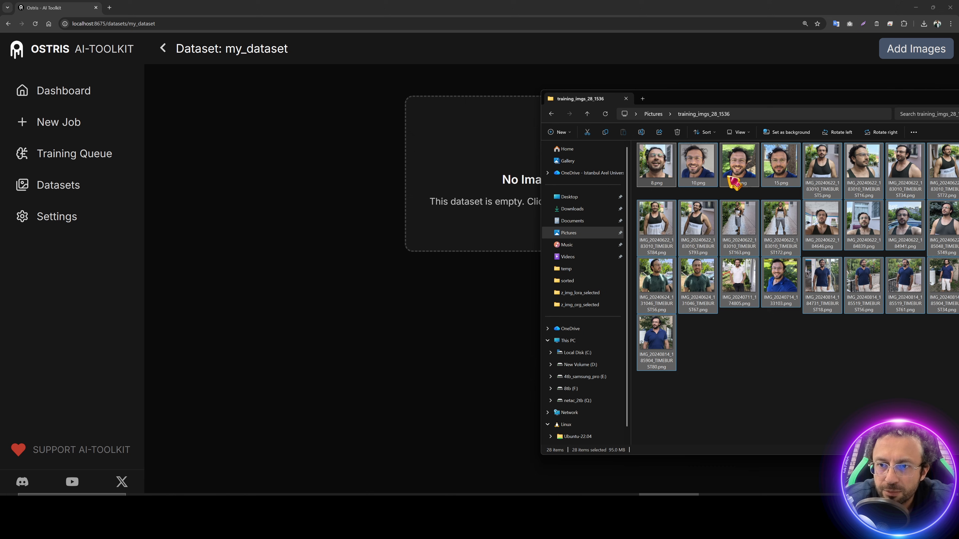
Step: Upload the 28 training photos to my_dataset and caption the first two caption1 and caption2
{"action": "left_click_drag", "start_coordinate": [722, 198], "coordinate": [504, 177]}
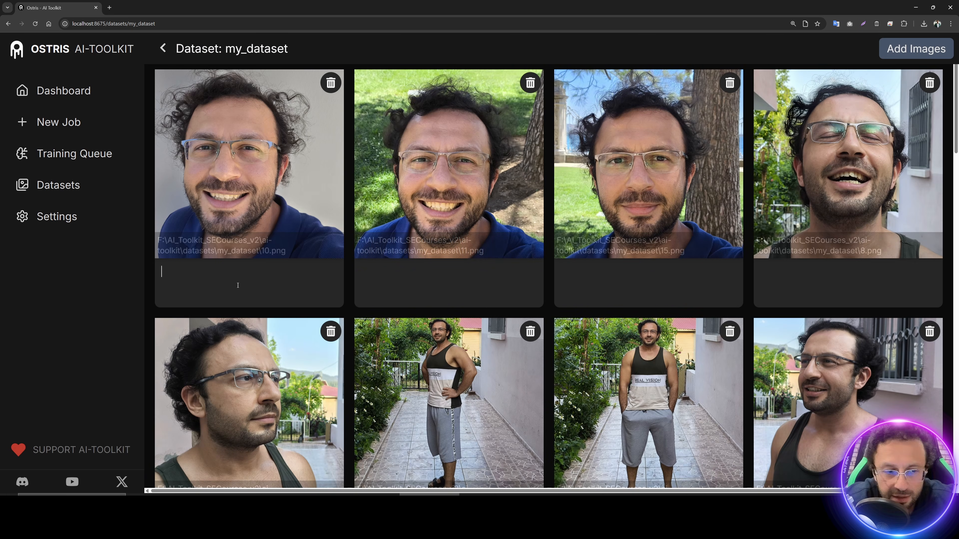
{"action": "type", "text": "capt,"}
{"action": "type", "text": "on1"}
{"action": "left_click", "coordinate": [399, 272]}
{"action": "type", "text": "c"}
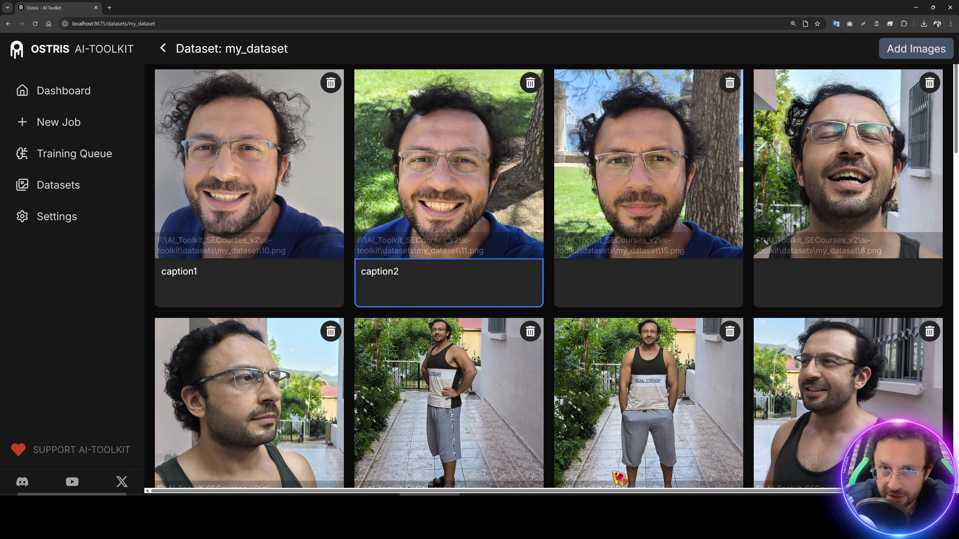
{"action": "key", "text": "alt+Tab"}
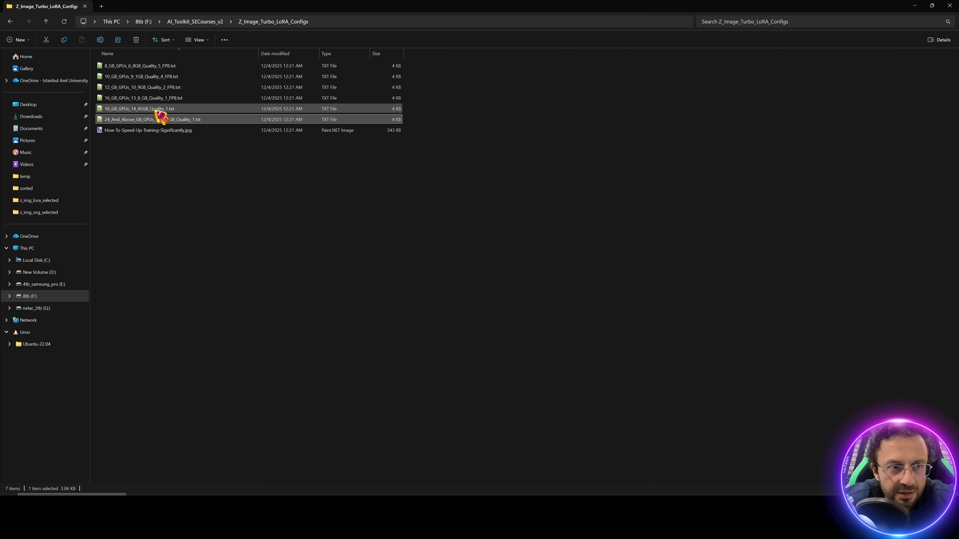
Step: Navigate in File Explorer to ai-toolkit\datasets\my_dataset
{"action": "left_click", "coordinate": [196, 22]}
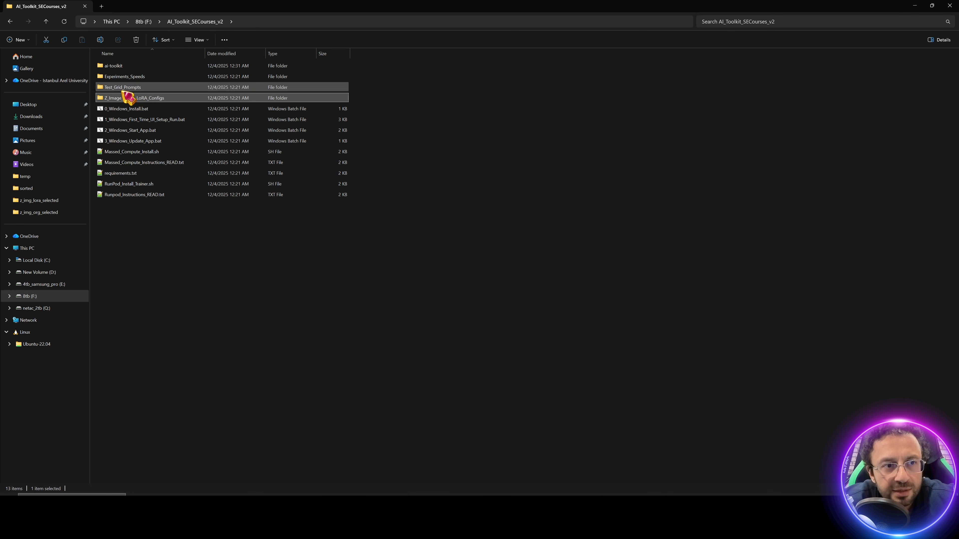
{"action": "double_click", "coordinate": [129, 68]}
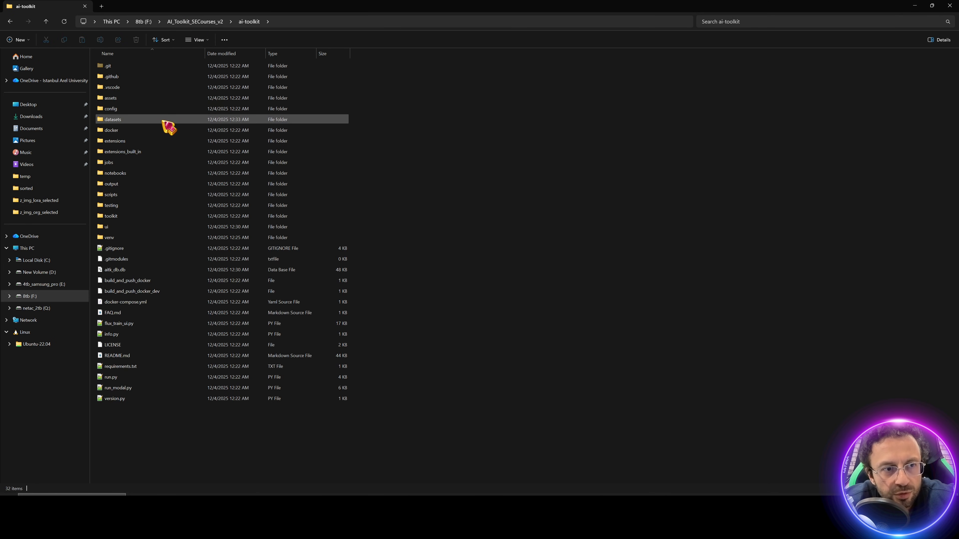
{"action": "double_click", "coordinate": [127, 121]}
{"action": "double_click", "coordinate": [124, 66]}
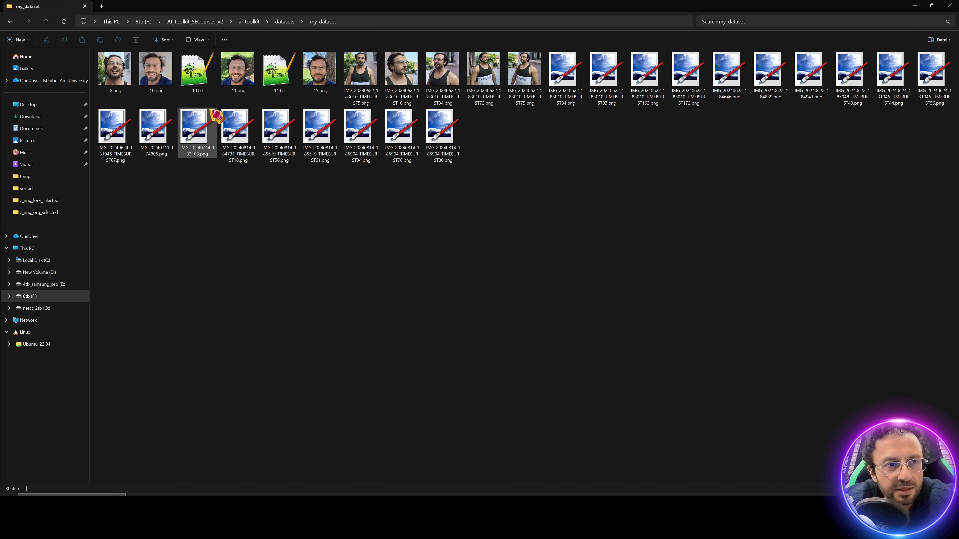
Step: Inspect the 10.png image and its 10.txt caption, then return to AI-Toolkit's datasets list
{"action": "left_click", "coordinate": [192, 77]}
{"action": "left_click", "coordinate": [163, 90]}
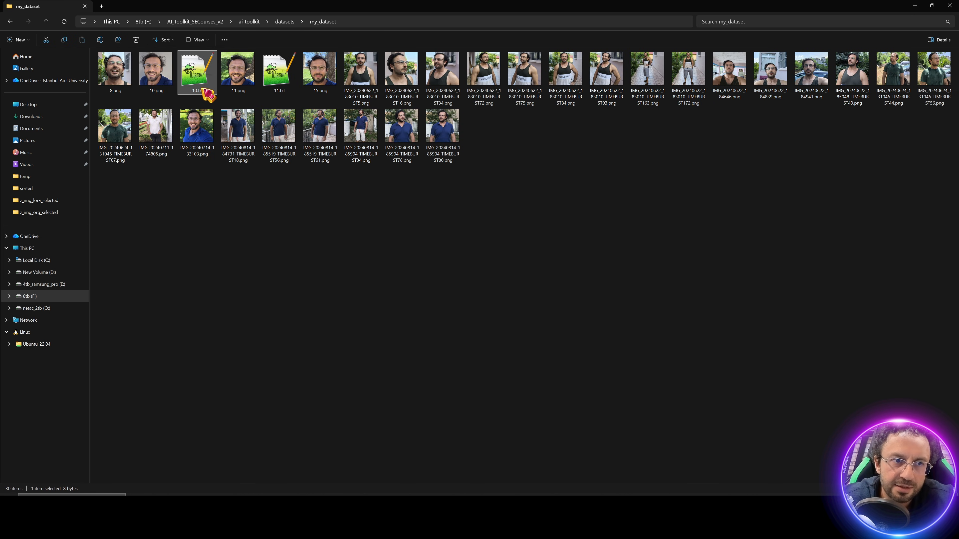
{"action": "left_click", "coordinate": [203, 79]}
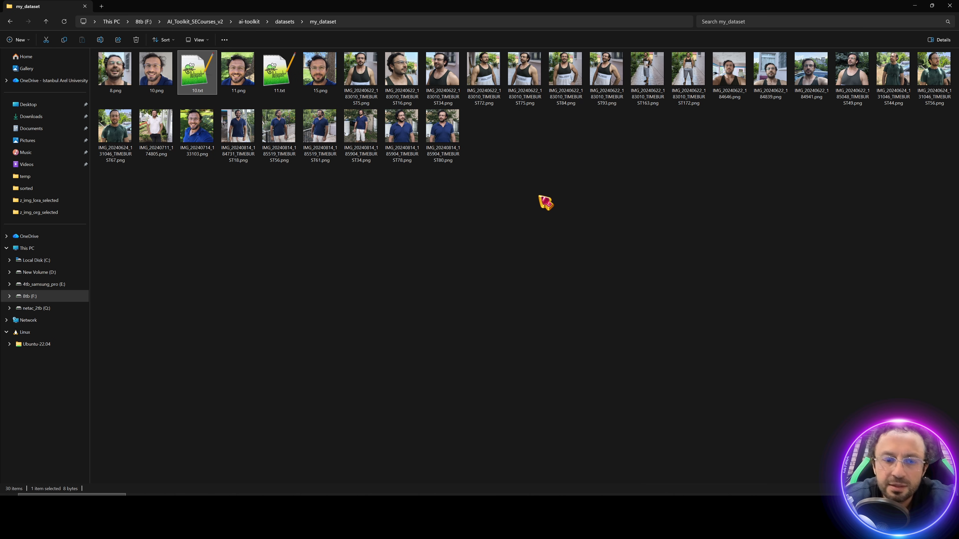
{"action": "left_click", "coordinate": [429, 493]}
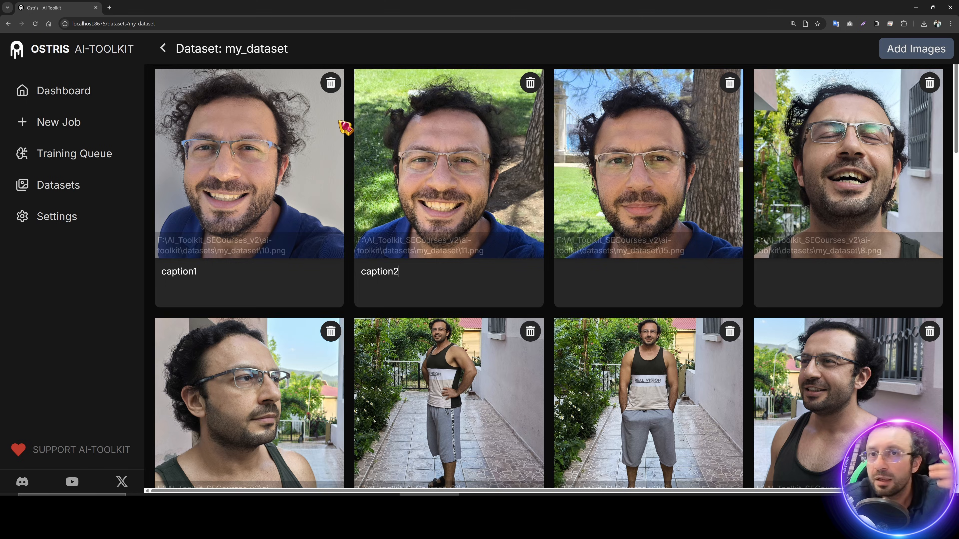
{"action": "left_click", "coordinate": [76, 187]}
Step: Paste the training_imgs_28_1536 folder into the ai-toolkit datasets folder
{"action": "left_click", "coordinate": [669, 493]}
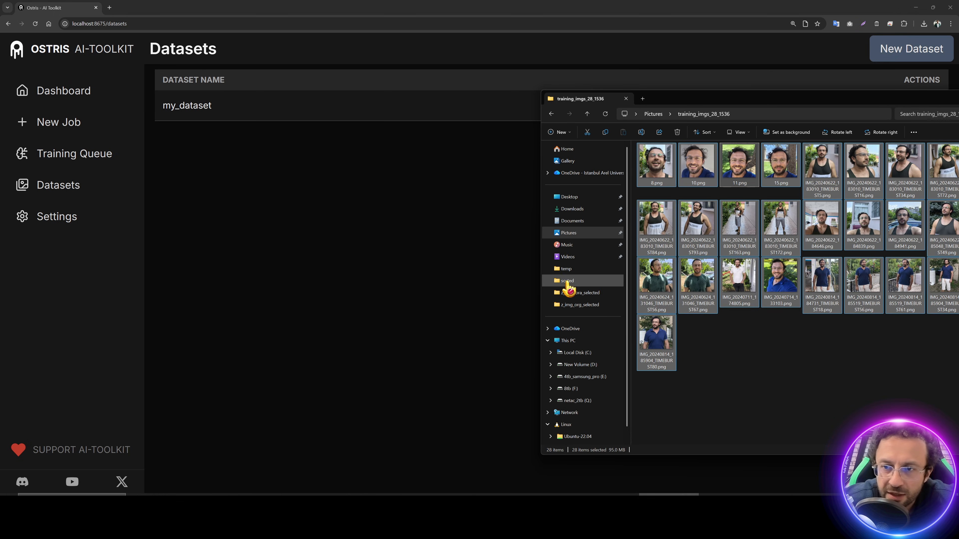
{"action": "left_click_drag", "start_coordinate": [728, 100], "coordinate": [516, 114]}
{"action": "left_click", "coordinate": [440, 127]}
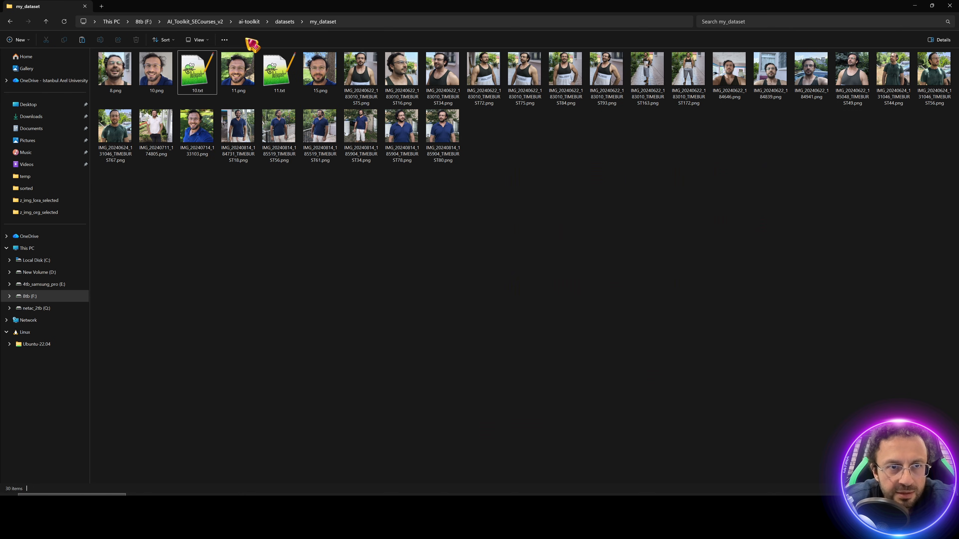
{"action": "left_click", "coordinate": [285, 21]}
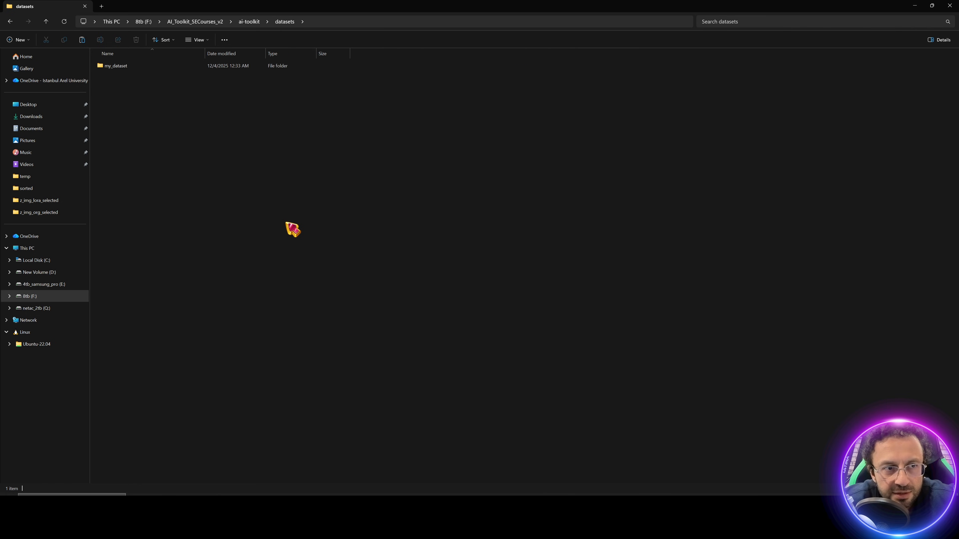
{"action": "key", "text": "ctrl+v"}
Step: Reload AI-Toolkit's Datasets page to list training_imgs_28_1536, then open that folder in Explorer
{"action": "key", "text": "alt+Tab"}
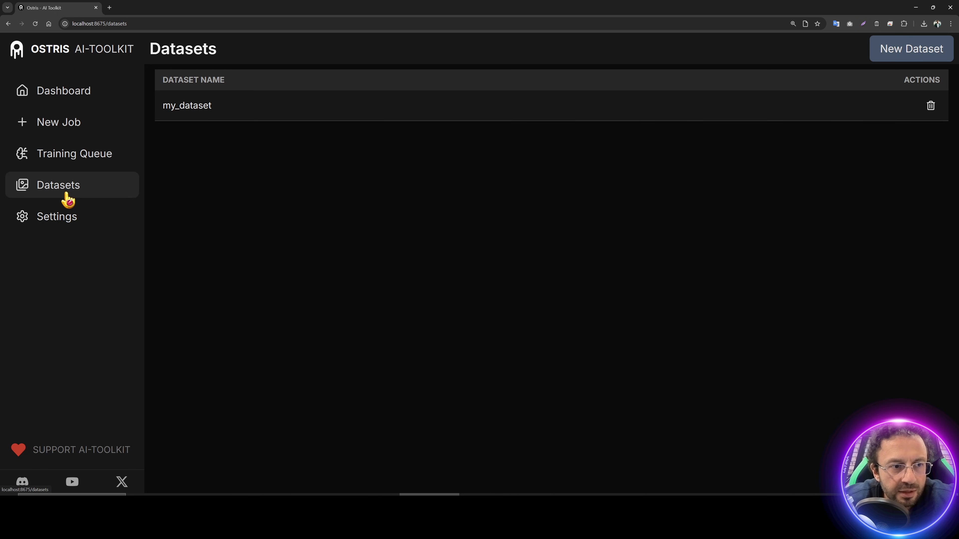
{"action": "left_click", "coordinate": [35, 23]}
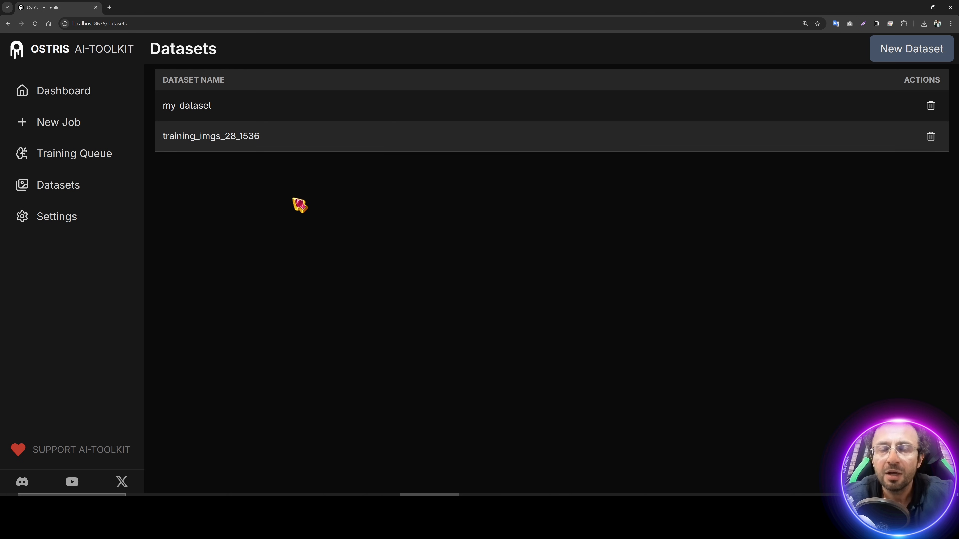
{"action": "key", "text": "alt+Tab"}
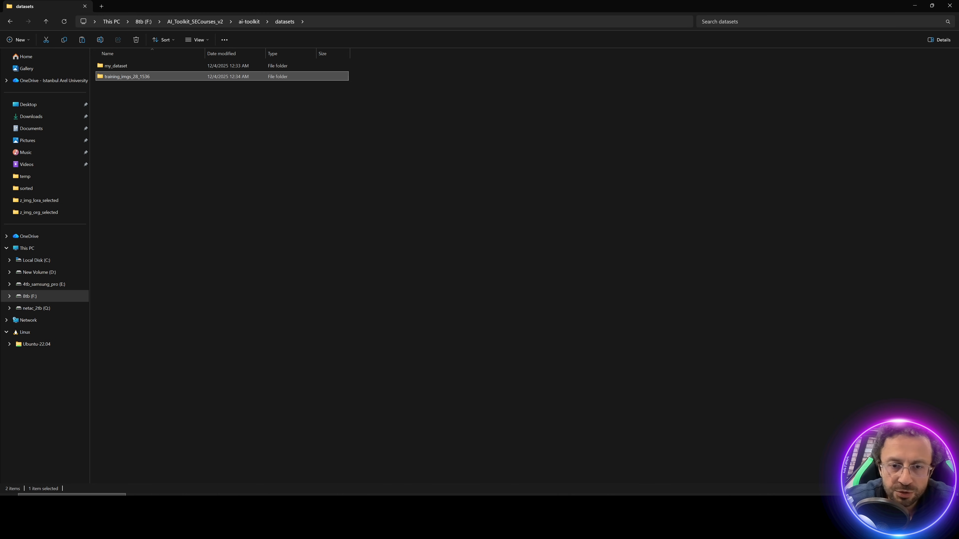
{"action": "double_click", "coordinate": [165, 80]}
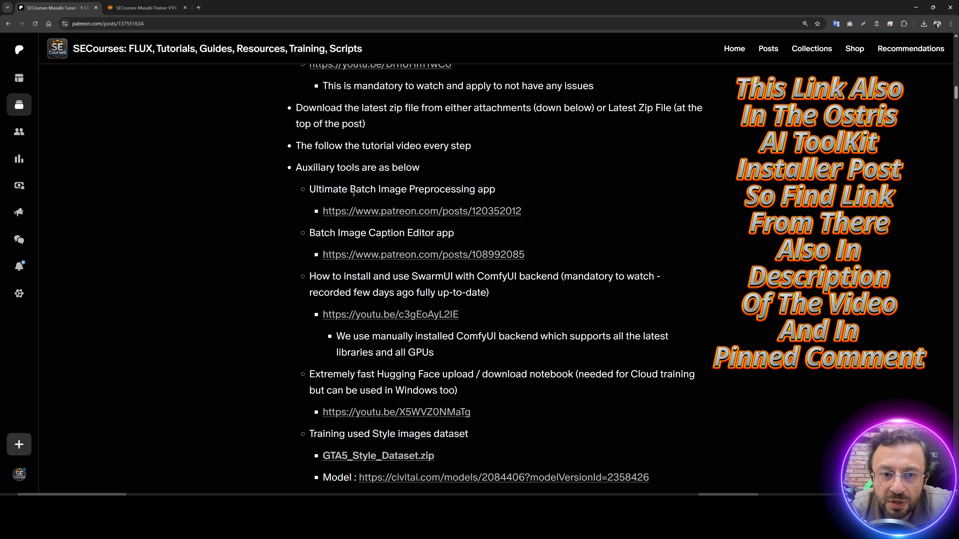
Step: Highlight the Batch Image Preprocessing app name and the Auxiliary tools line on Patreon
{"action": "left_click_drag", "start_coordinate": [337, 190], "coordinate": [492, 190]}
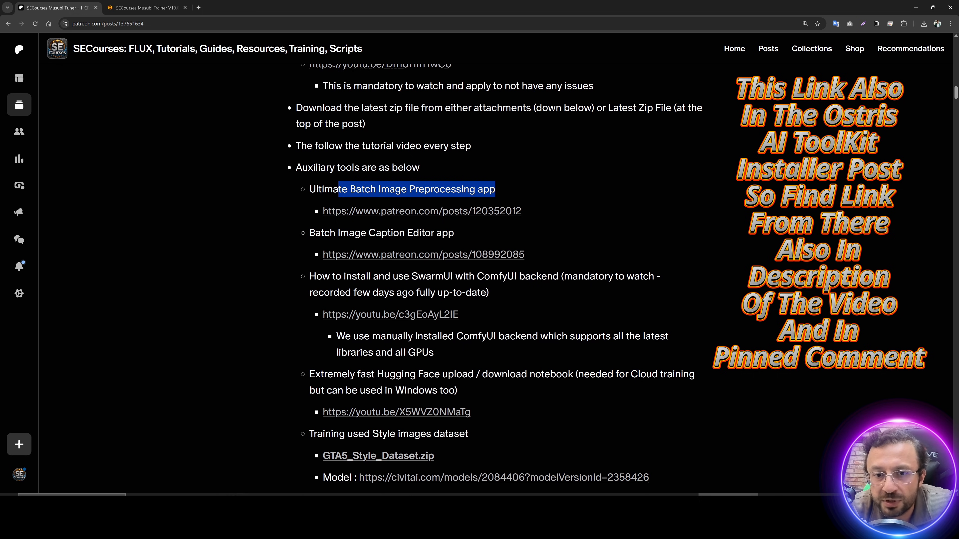
{"action": "left_click", "coordinate": [296, 172]}
{"action": "left_click_drag", "start_coordinate": [297, 167], "coordinate": [420, 167]}
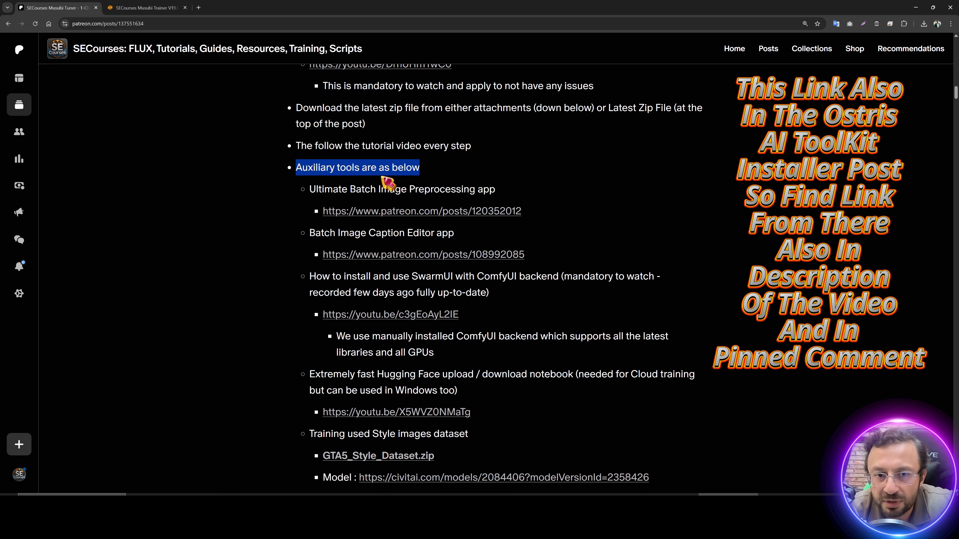
Step: Download Ulti_Img_Process_V24.zip from the Ultimate Image Processing APP post
{"action": "left_click", "coordinate": [358, 214]}
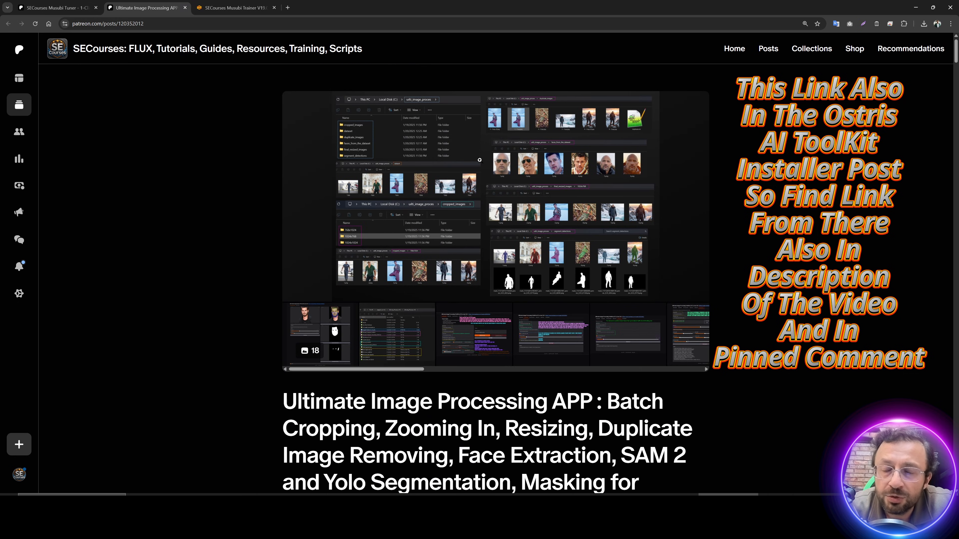
{"action": "scroll", "coordinate": [486, 194], "scroll_direction": "down", "scroll_amount": 5}
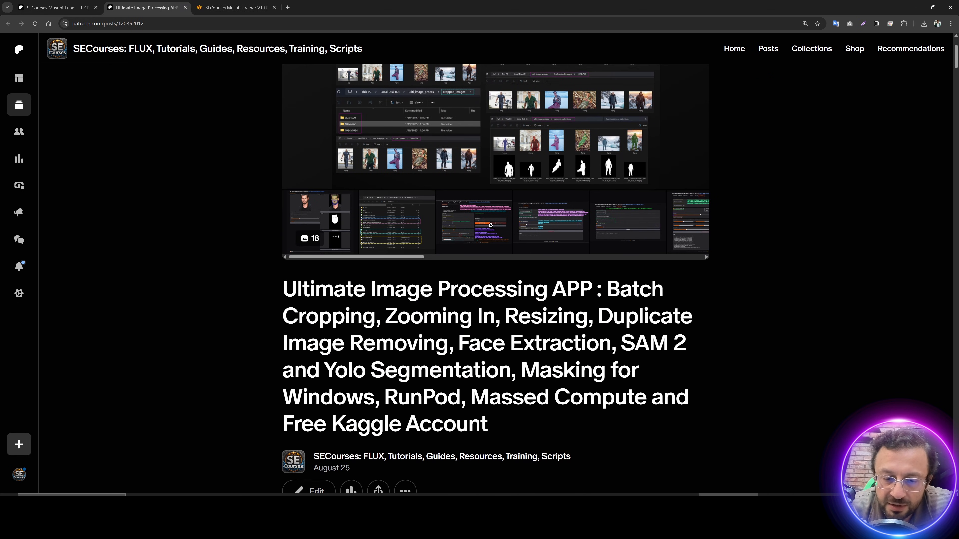
{"action": "scroll", "coordinate": [527, 253], "scroll_direction": "up", "scroll_amount": 2}
{"action": "scroll", "coordinate": [527, 252], "scroll_direction": "down", "scroll_amount": 10}
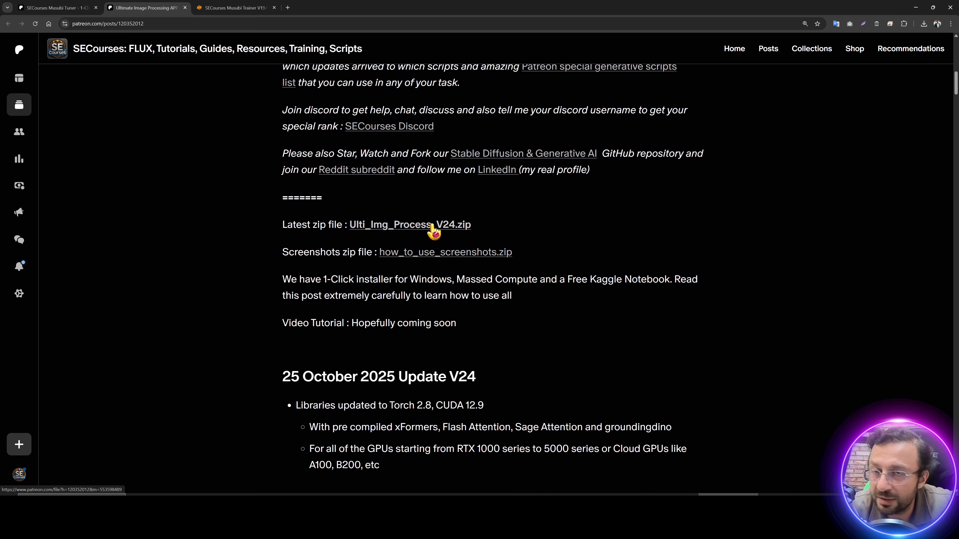
{"action": "left_click", "coordinate": [433, 225]}
{"action": "key", "text": "alt+Tab"}
Step: Extract Ulti_Img_Process_V24.zip into its own folder with WinRAR
{"action": "scroll", "coordinate": [391, 422], "scroll_direction": "down", "scroll_amount": 5}
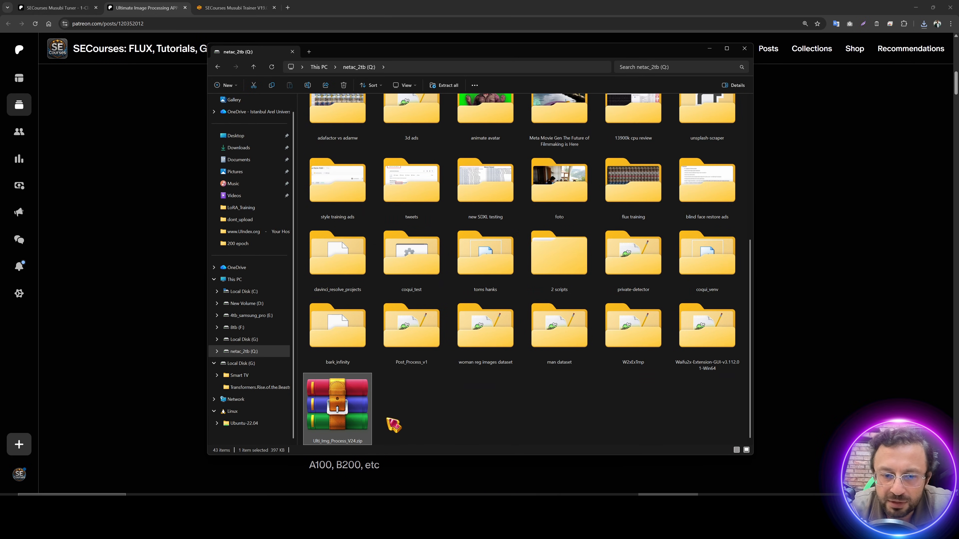
{"action": "right_click", "coordinate": [342, 404]}
{"action": "mouse_move", "coordinate": [434, 377]}
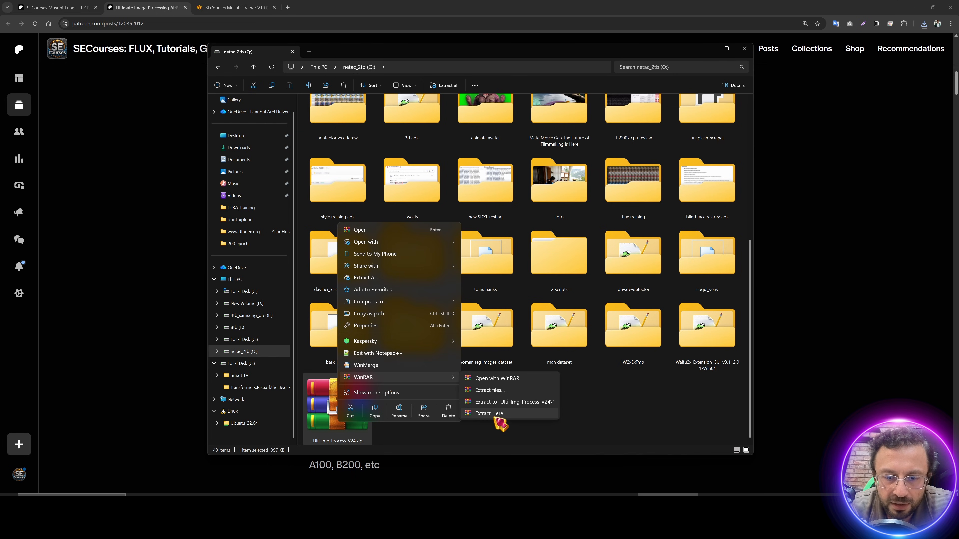
{"action": "left_click", "coordinate": [510, 408]}
Step: Run Windows_Install.bat from the Ulti_Img_Process_V24 folder, confirming the unsigned installer
{"action": "double_click", "coordinate": [616, 141]}
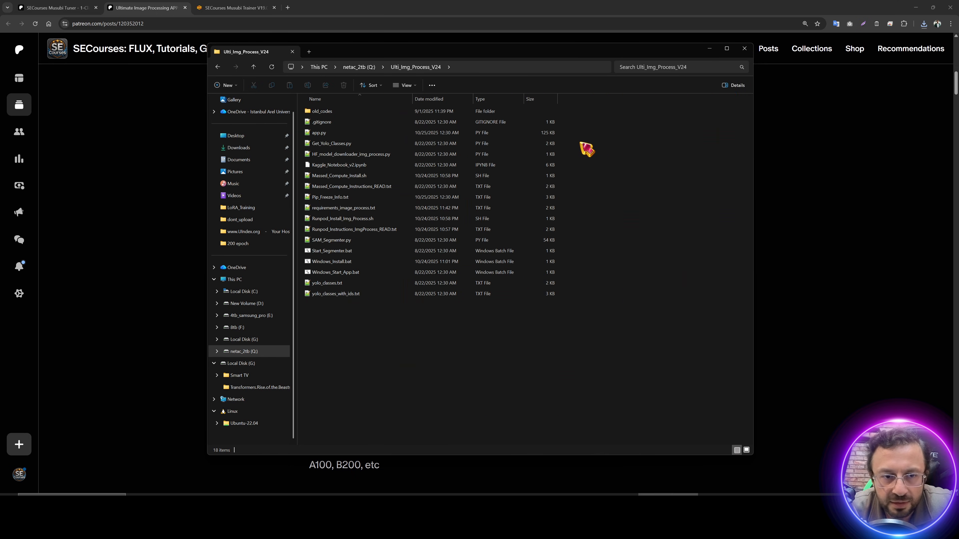
{"action": "double_click", "coordinate": [340, 262]}
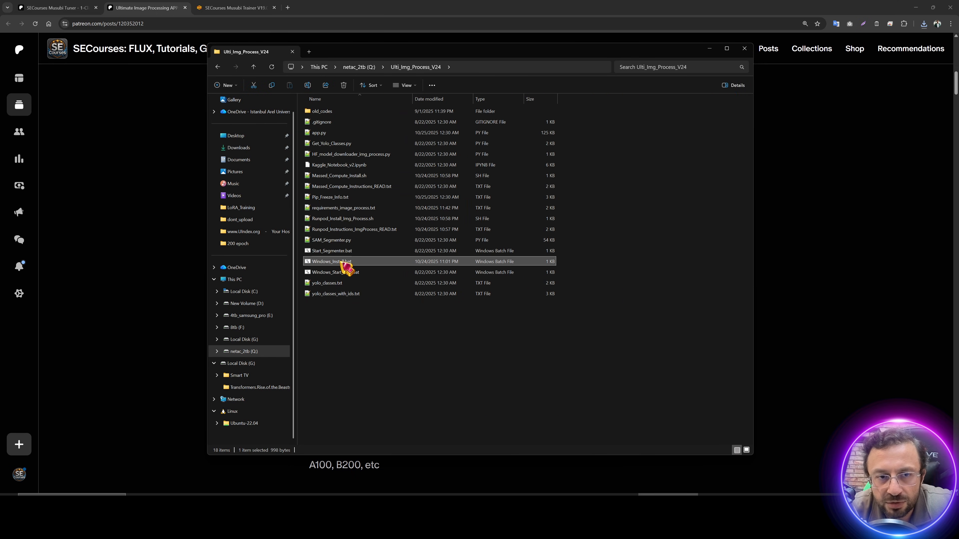
{"action": "left_click", "coordinate": [513, 269]}
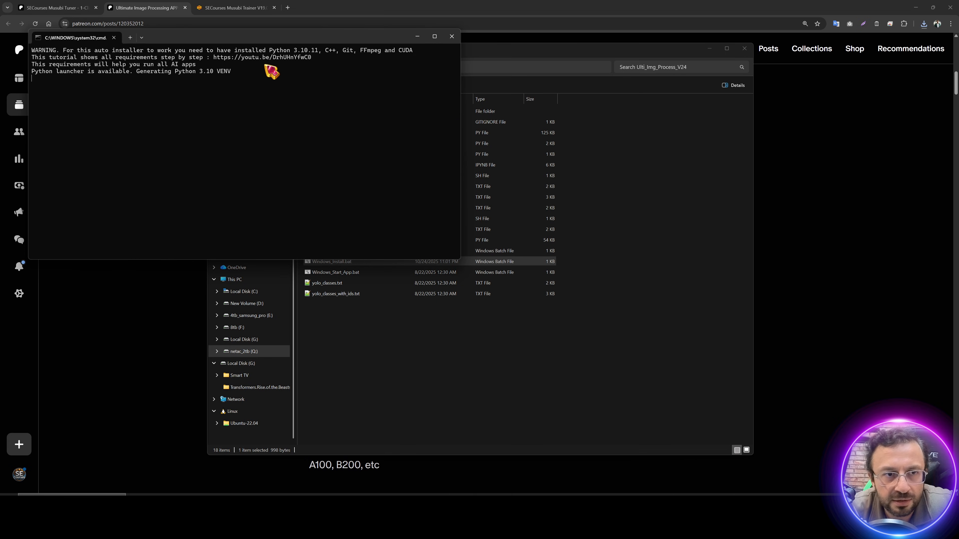
Step: Let the virtual environment install finish, then close the installer console
{"action": "left_click_drag", "start_coordinate": [245, 40], "coordinate": [498, 137]}
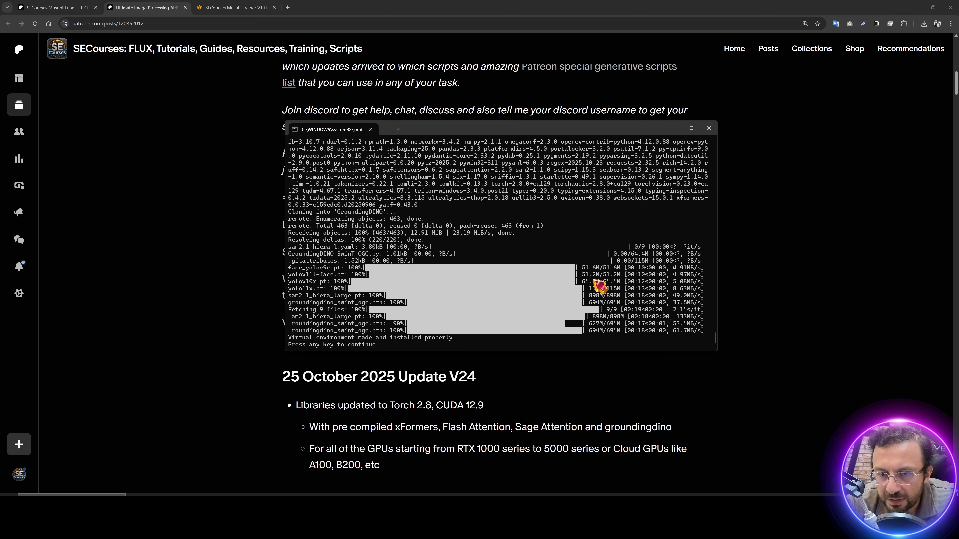
{"action": "scroll", "coordinate": [627, 298], "scroll_direction": "up", "scroll_amount": 8}
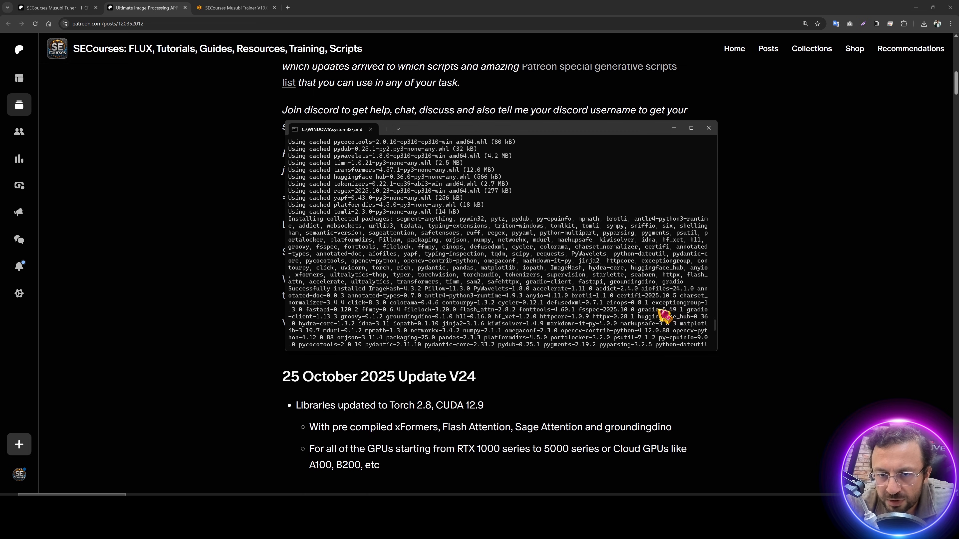
{"action": "left_click_drag", "start_coordinate": [720, 329], "coordinate": [720, 352]}
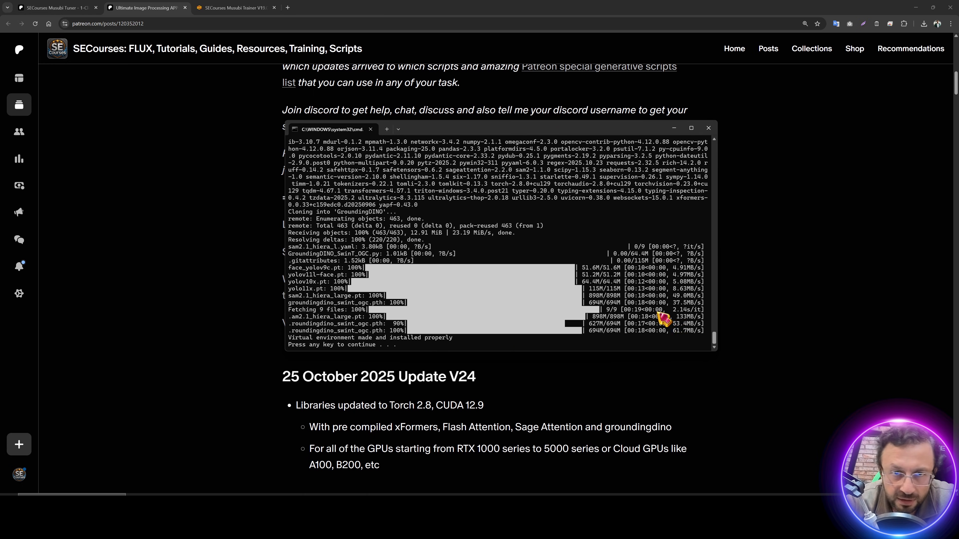
{"action": "left_click", "coordinate": [709, 128]}
Step: Launch Windows_Start_App.bat from the extracted folder and confirm running it
{"action": "left_click", "coordinate": [574, 493]}
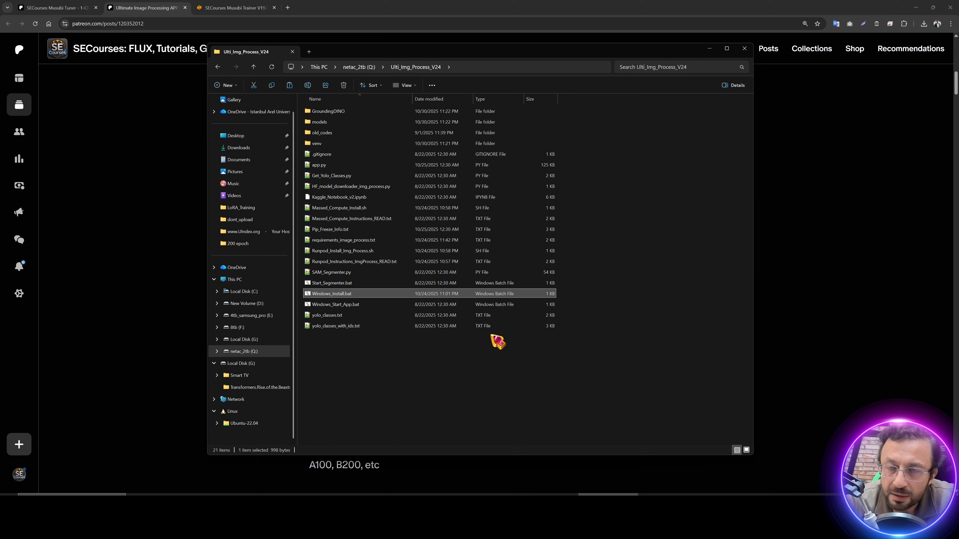
{"action": "left_click", "coordinate": [400, 353]}
{"action": "double_click", "coordinate": [334, 305]}
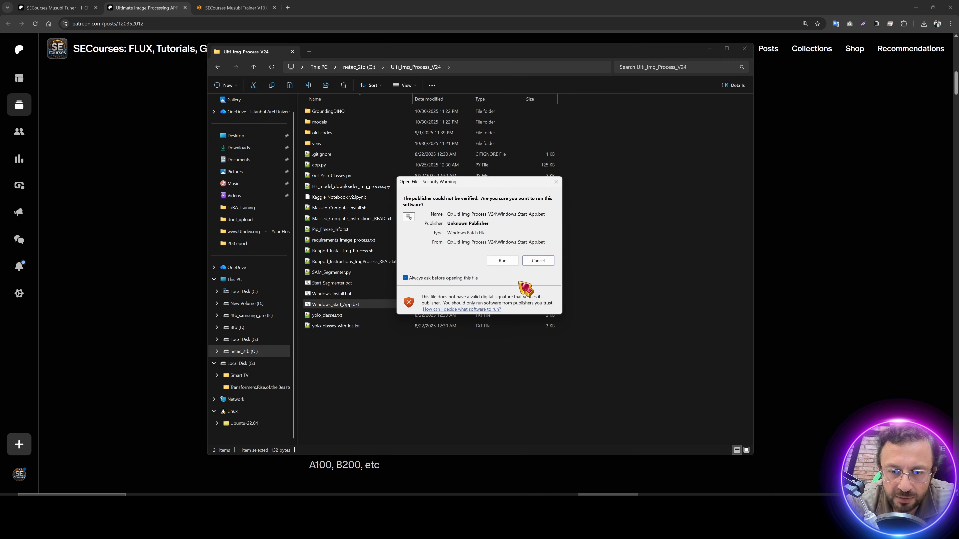
{"action": "left_click", "coordinate": [504, 266]}
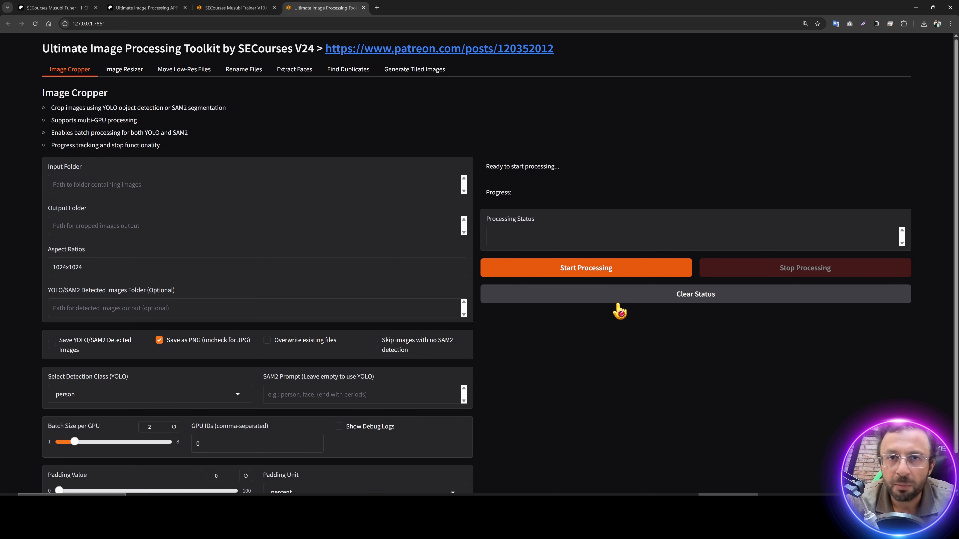
Step: Set the Image Cropper's Input Folder to the copied Train_Images_Raw path
{"action": "key", "text": "alt+Tab"}
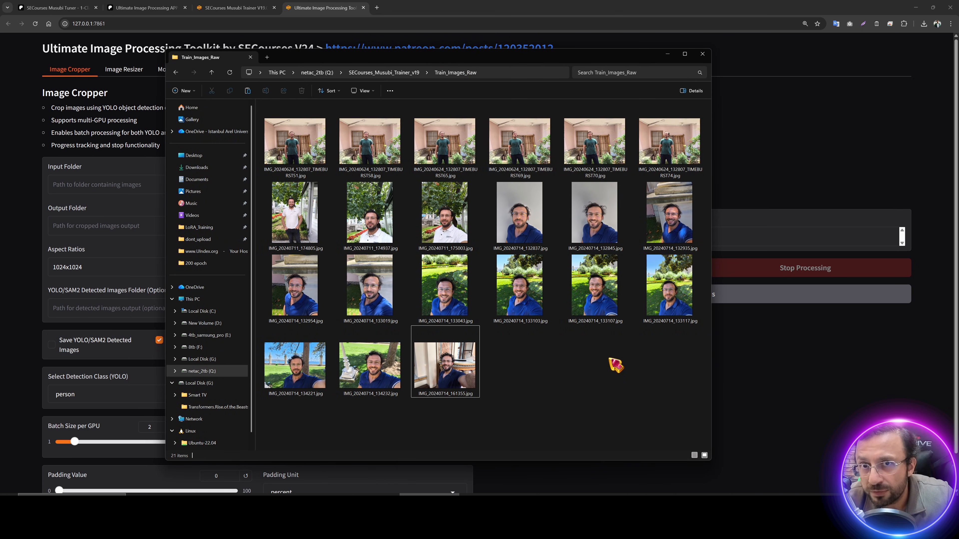
{"action": "key", "text": "ctrl+l"}
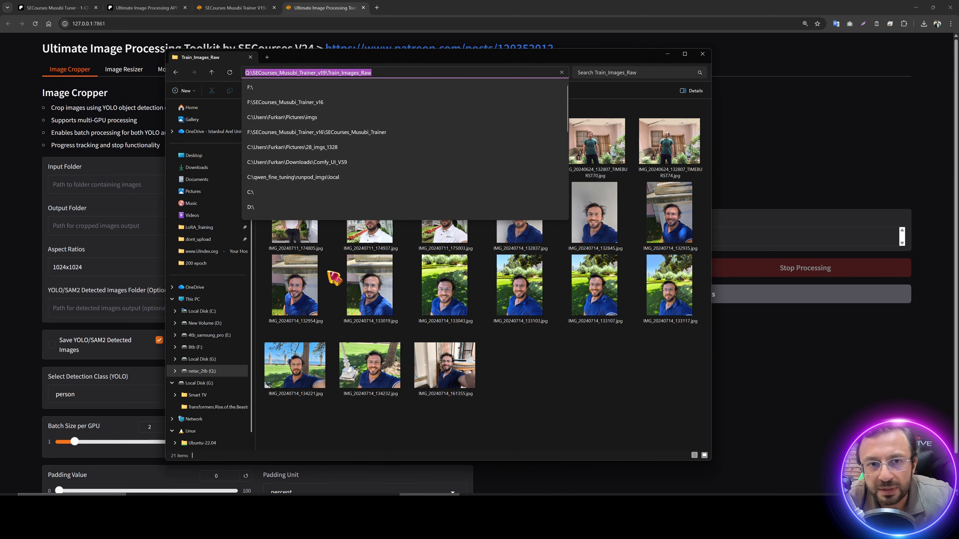
{"action": "key", "text": "ctrl+c"}
{"action": "left_click", "coordinate": [109, 185]}
{"action": "key", "text": "ctrl+v"}
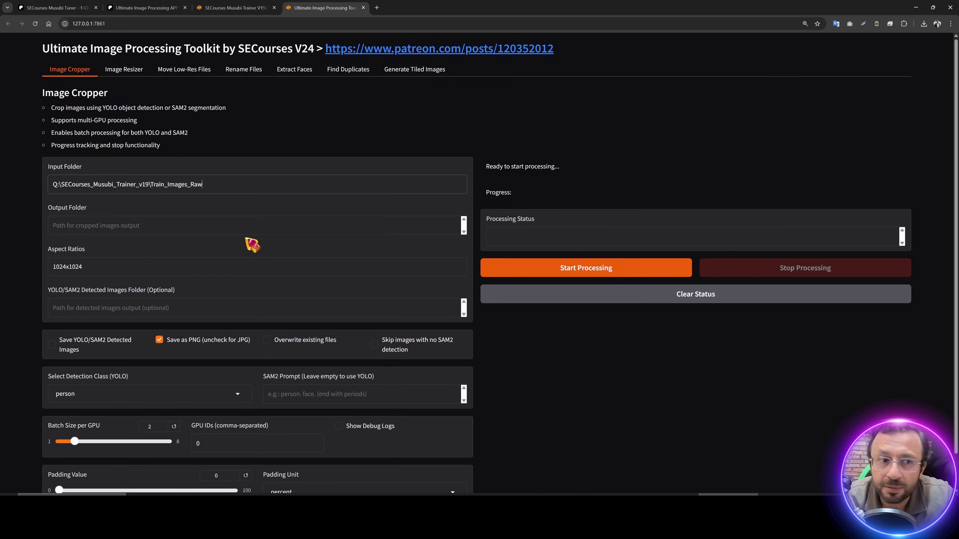
Step: Set the Output Folder to PreProcess_Stage1 alongside Train_Images_Raw
{"action": "left_click", "coordinate": [154, 231]}
{"action": "key", "text": "ctrl+v"}
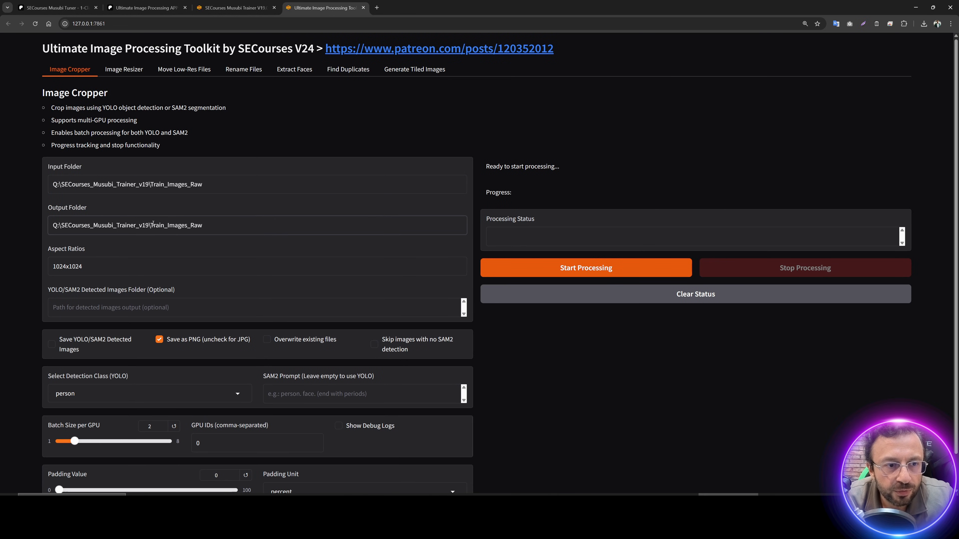
{"action": "left_click_drag", "start_coordinate": [153, 223], "coordinate": [261, 222]}
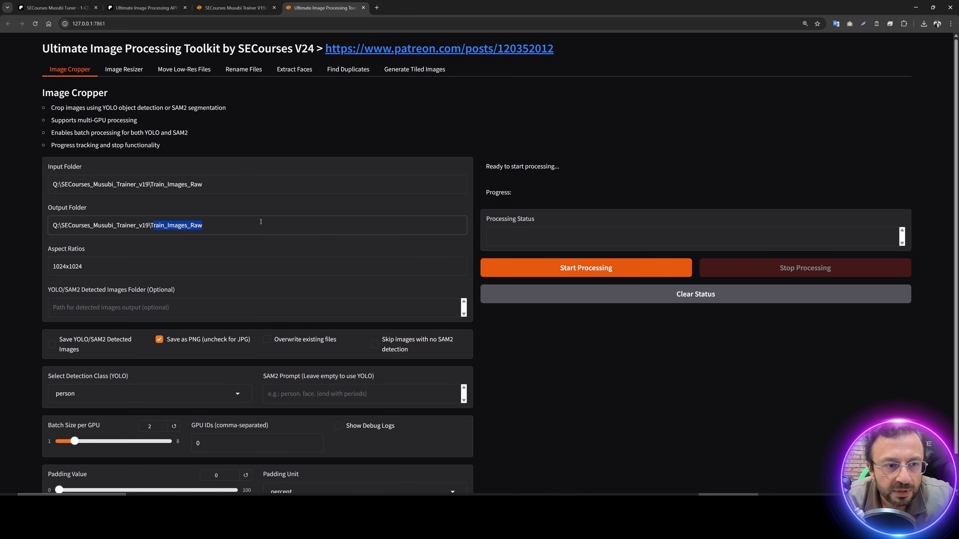
{"action": "left_click", "coordinate": [335, 220]}
{"action": "key", "text": "BackSpace"}
{"action": "key", "text": "BackSpace"}
{"action": "key", "text": "BackSpace"}
{"action": "key", "text": "BackSpace"}
{"action": "key", "text": "BackSpace"}
{"action": "key", "text": "BackSpace"}
{"action": "key", "text": "BackSpace"}
{"action": "key", "text": "BackSpace"}
{"action": "key", "text": "BackSpace"}
{"action": "key", "text": "BackSpace"}
{"action": "key", "text": "BackSpace"}
{"action": "key", "text": "BackSpace"}
{"action": "key", "text": "BackSpace"}
{"action": "key", "text": "BackSpace"}
{"action": "key", "text": "BackSpace"}
{"action": "key", "text": "BackSpace"}
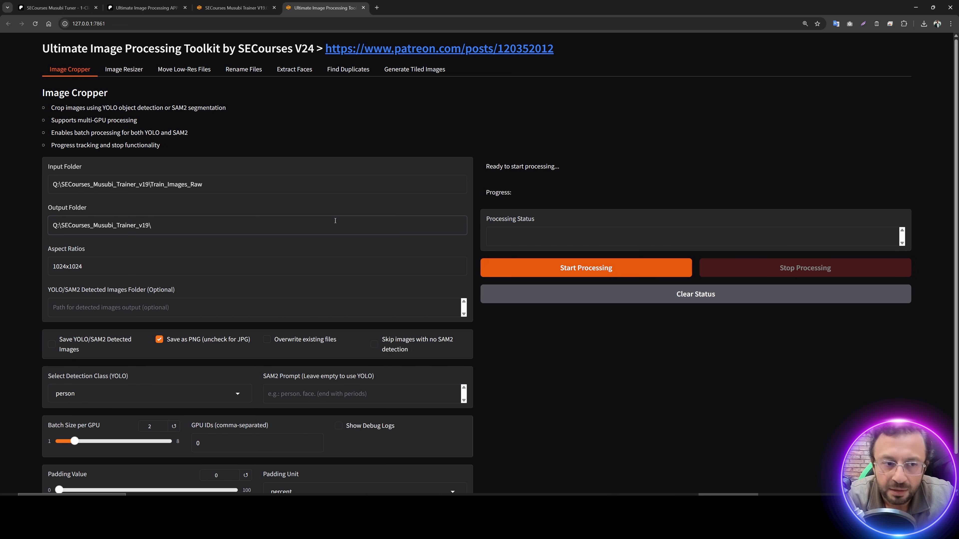
{"action": "type", "text": "PreProcess"}
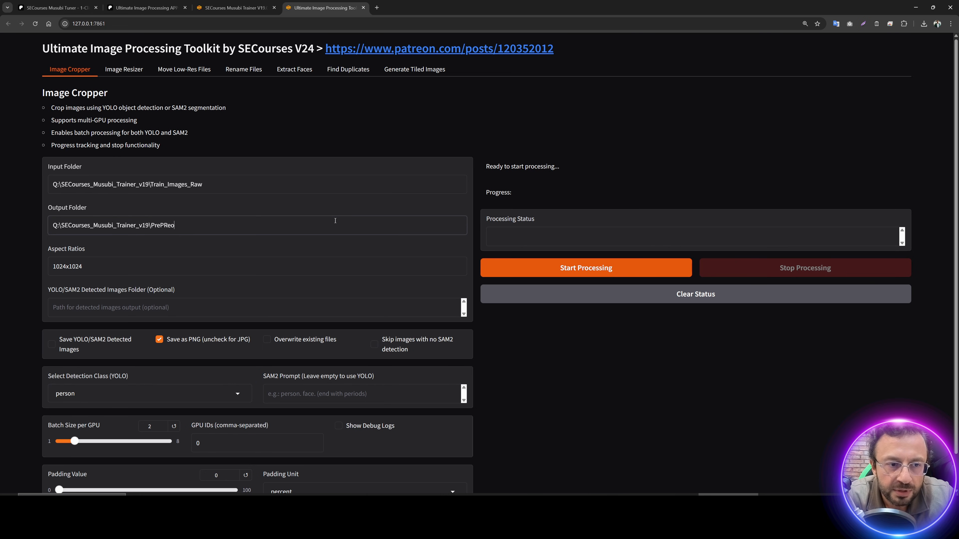
{"action": "type", "text": "_Stage1"}
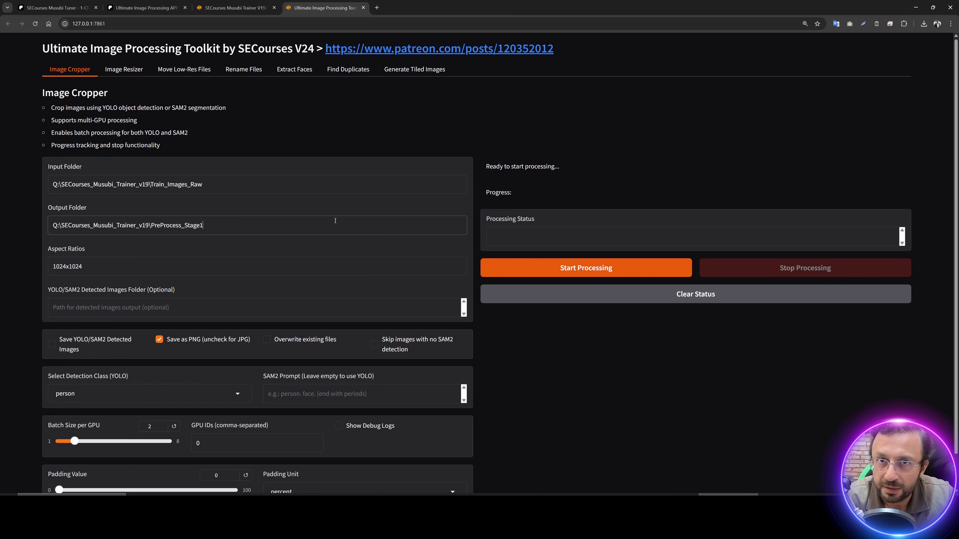
{"action": "double_click", "coordinate": [111, 273]}
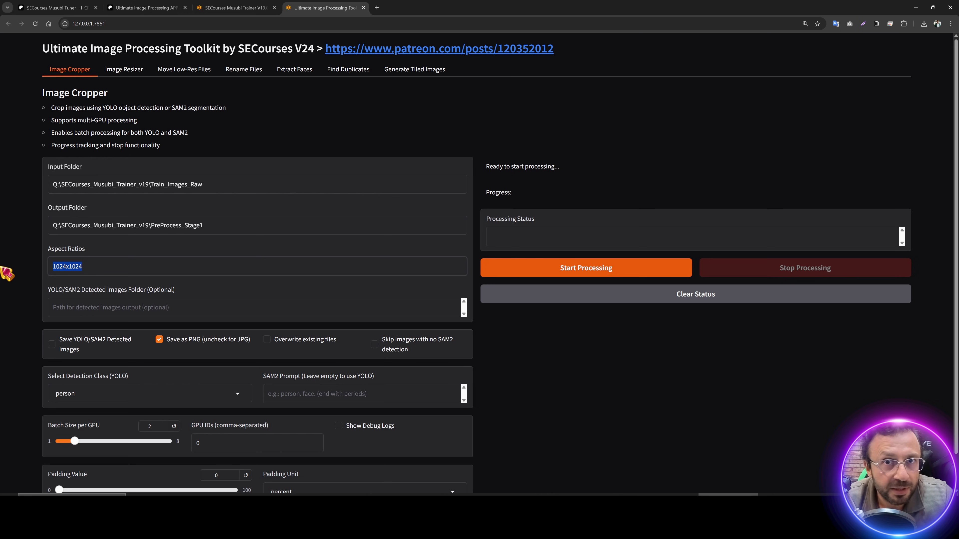
Step: Replace the 1024x1024 aspect ratio with 1328x1328 and zoom the page in
{"action": "type", "text": "1328x1328"}
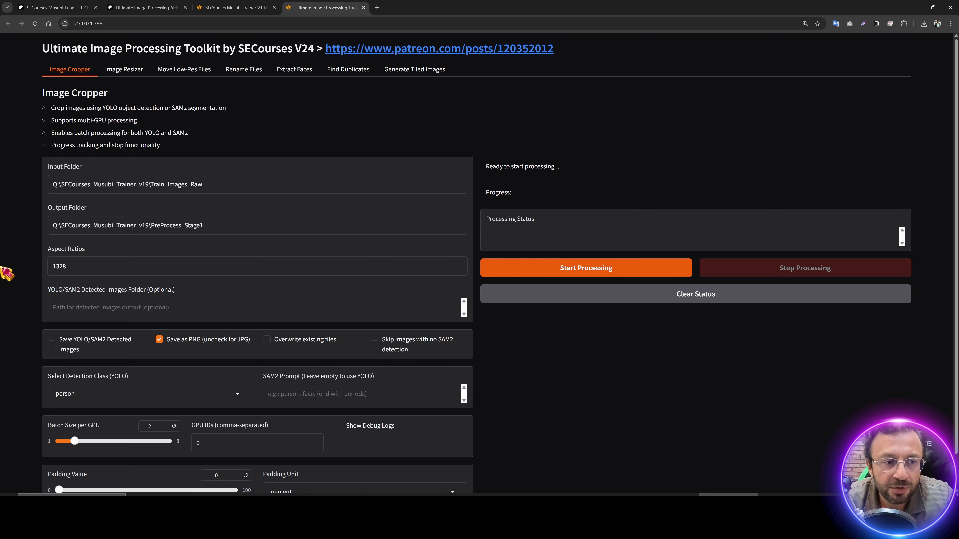
{"action": "key", "text": "ctrl+plus"}
{"action": "key", "text": "ctrl+plus"}
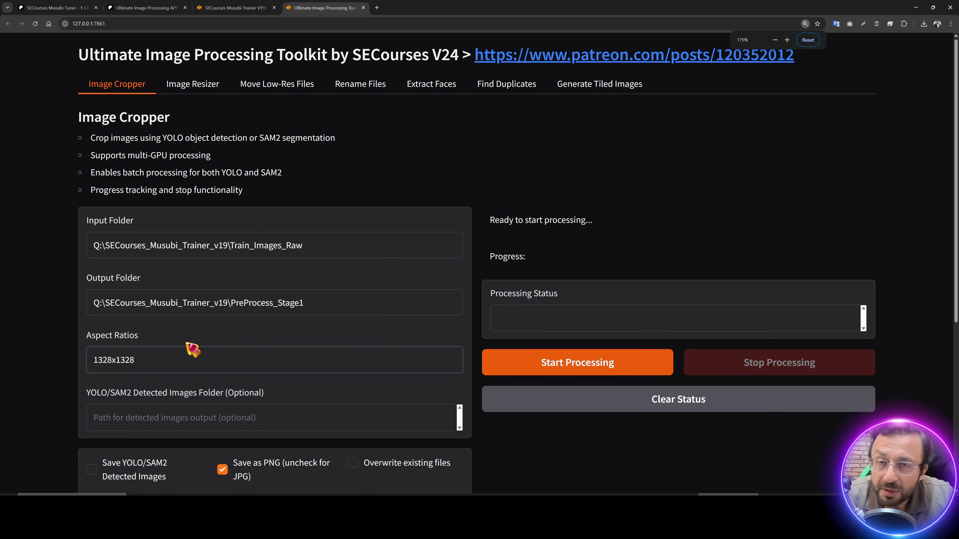
{"action": "scroll", "coordinate": [193, 349], "scroll_direction": "down", "scroll_amount": 2}
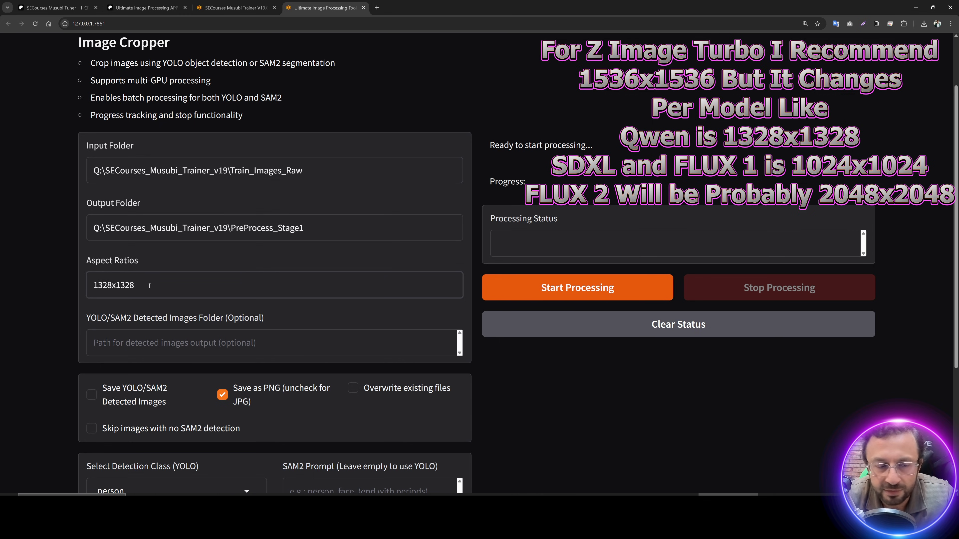
Step: Review the detection class list and preview a raw training photo in Paint.NET
{"action": "scroll", "coordinate": [128, 291], "scroll_direction": "down", "scroll_amount": 4}
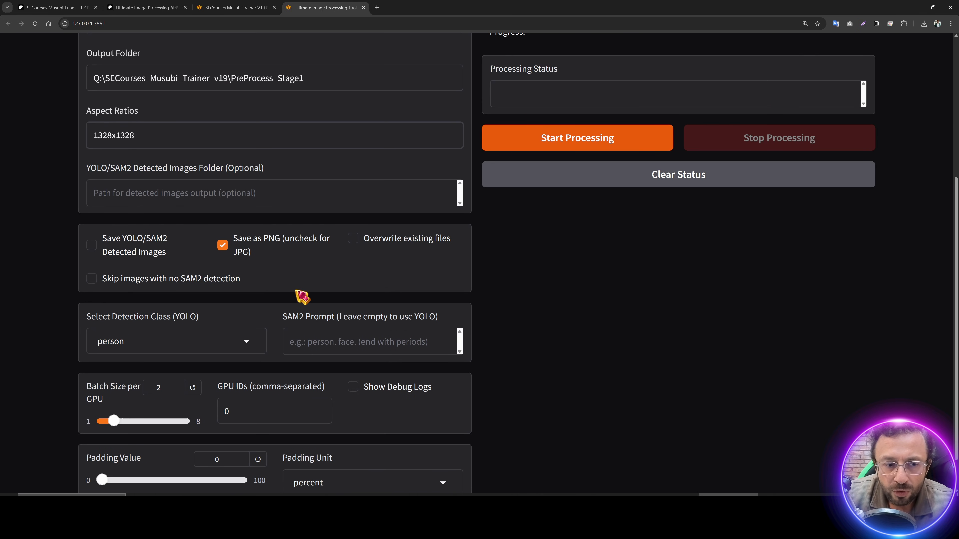
{"action": "scroll", "coordinate": [302, 298], "scroll_direction": "down", "scroll_amount": 1}
{"action": "left_click", "coordinate": [202, 302]}
{"action": "scroll", "coordinate": [195, 152], "scroll_direction": "up", "scroll_amount": 3}
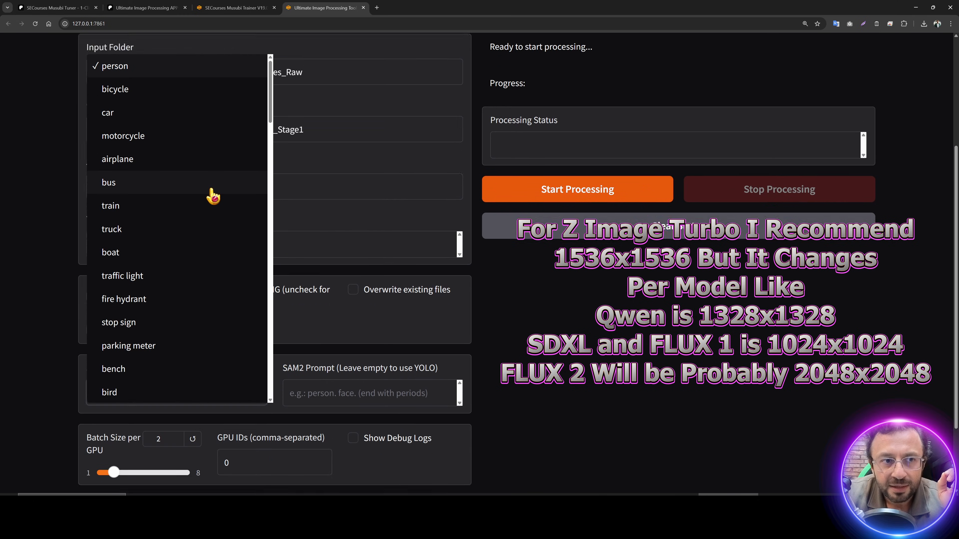
{"action": "scroll", "coordinate": [212, 192], "scroll_direction": "down", "scroll_amount": 3}
{"action": "mouse_move", "coordinate": [270, 83]}
{"action": "left_mouse_down"}
{"action": "mouse_move", "coordinate": [272, 161]}
{"action": "mouse_move", "coordinate": [268, 75]}
{"action": "left_mouse_up"}
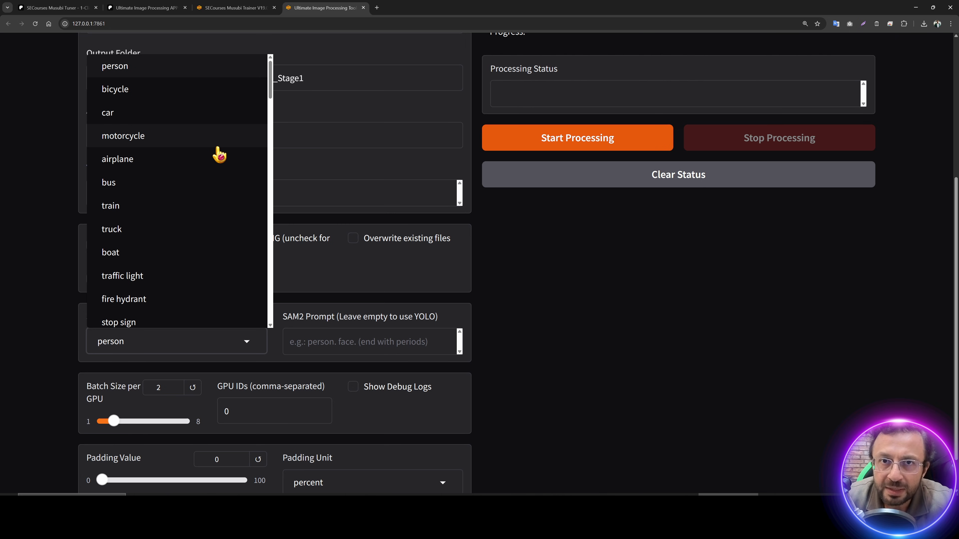
{"action": "left_click", "coordinate": [546, 320]}
{"action": "left_click", "coordinate": [429, 495]}
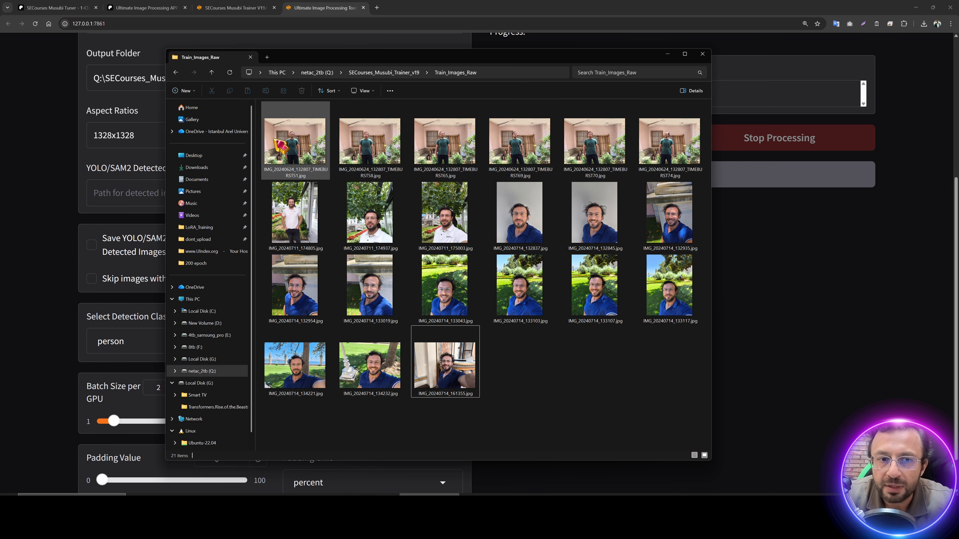
{"action": "key", "text": "alt+Tab"}
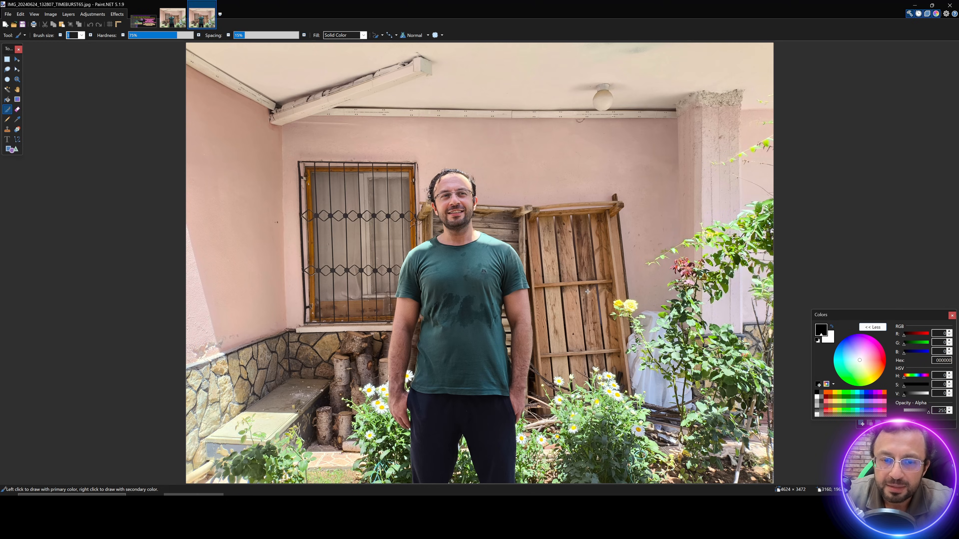
{"action": "left_click", "coordinate": [915, 5]}
Step: Keep person as the detection class and set the SAM2 prompt to 'person.'
{"action": "left_click", "coordinate": [169, 304]}
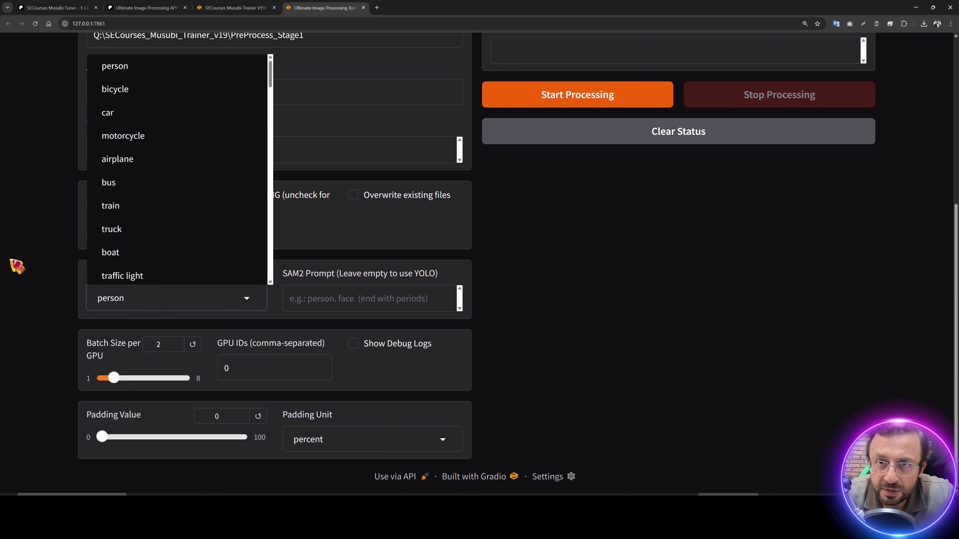
{"action": "left_click", "coordinate": [17, 266]}
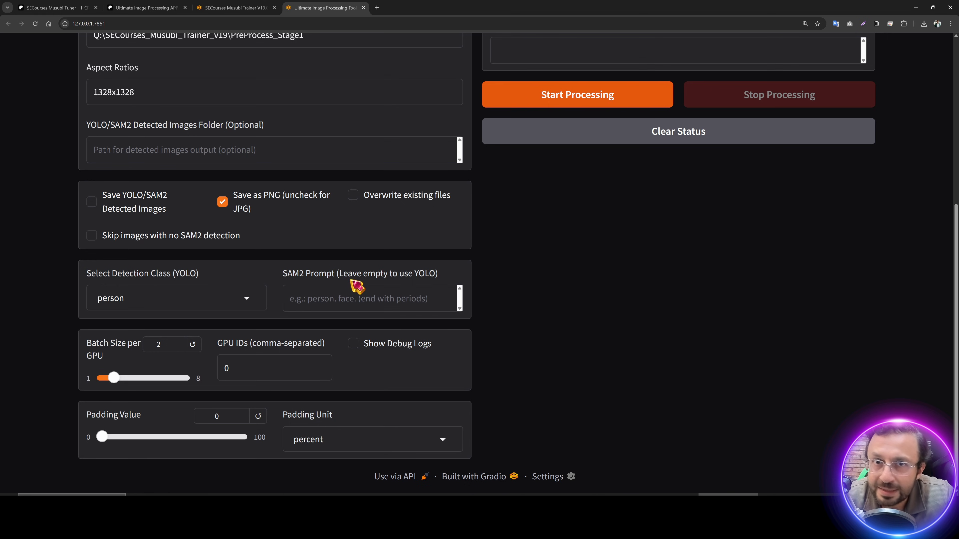
{"action": "left_click", "coordinate": [348, 290]}
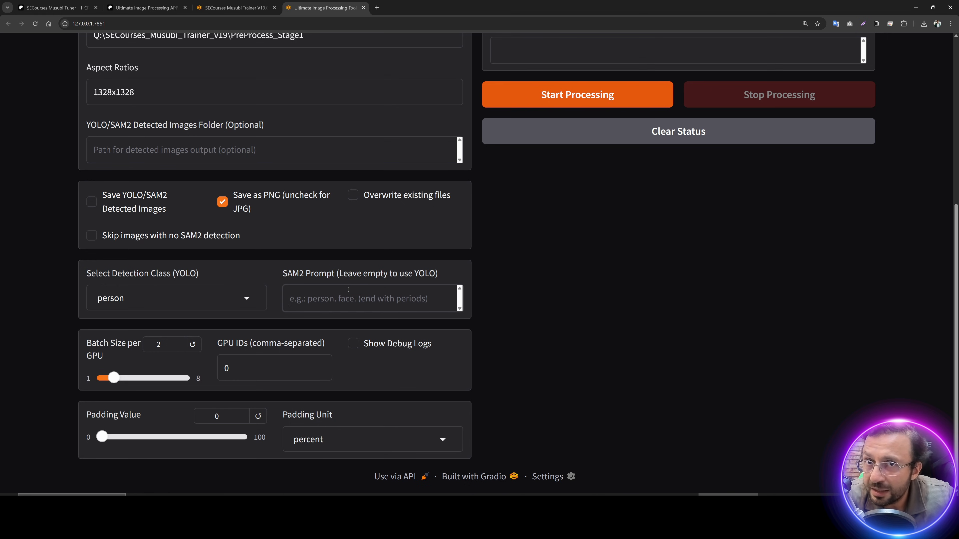
{"action": "type", "text": "person."}
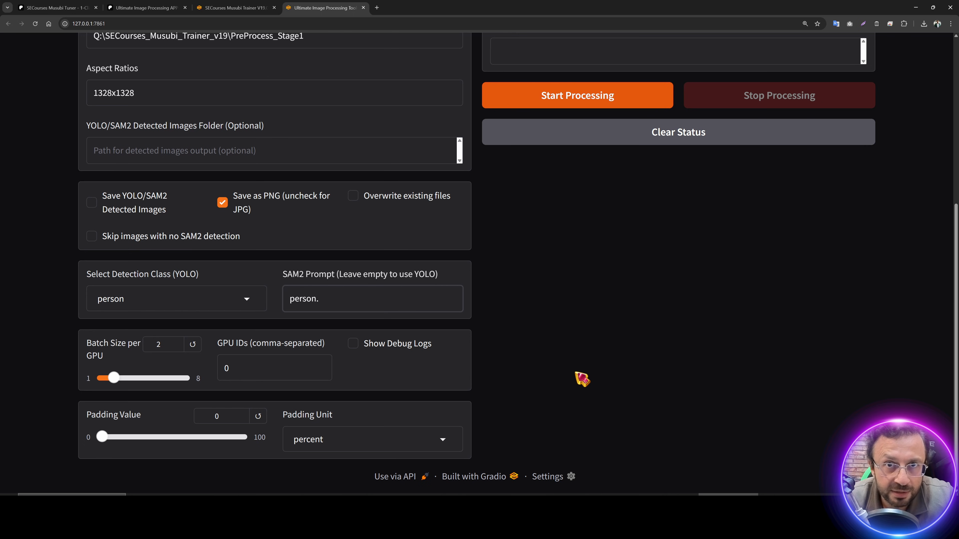
{"action": "scroll", "coordinate": [567, 381], "scroll_direction": "up", "scroll_amount": 4}
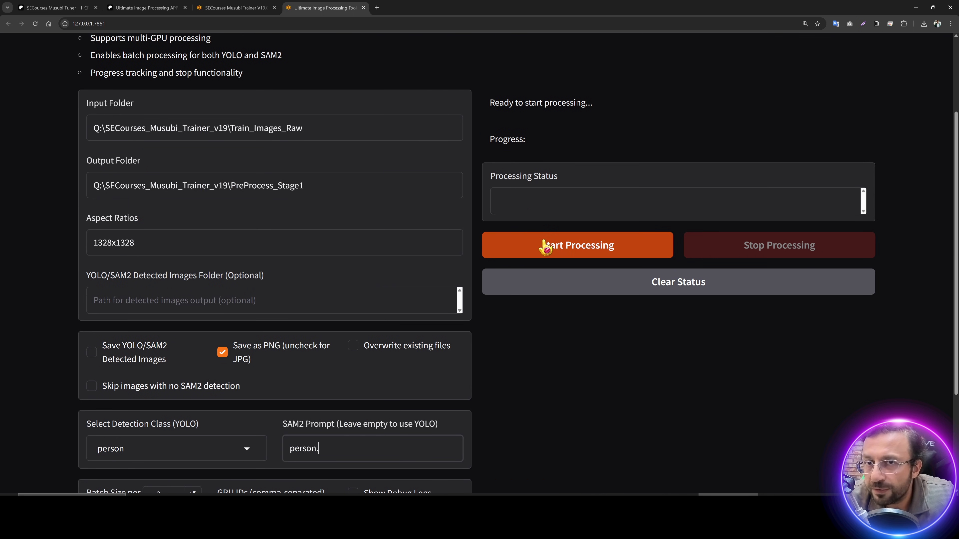
Step: Start processing the raw photos at 1328x1328 and check the aspect ratio value
{"action": "left_click", "coordinate": [563, 252]}
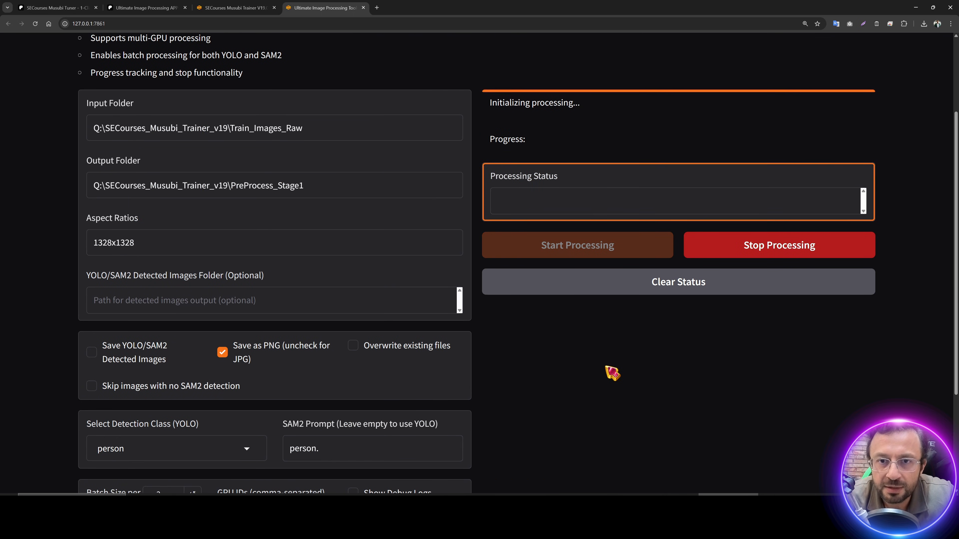
{"action": "scroll", "coordinate": [579, 440], "scroll_direction": "up", "scroll_amount": 1}
{"action": "scroll", "coordinate": [579, 439], "scroll_direction": "down", "scroll_amount": 5}
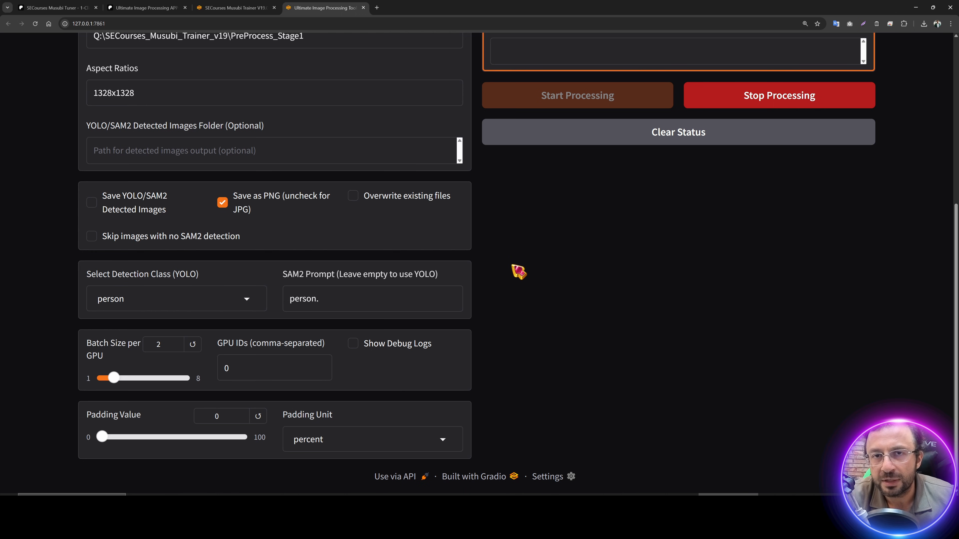
{"action": "scroll", "coordinate": [272, 279], "scroll_direction": "up", "scroll_amount": 4}
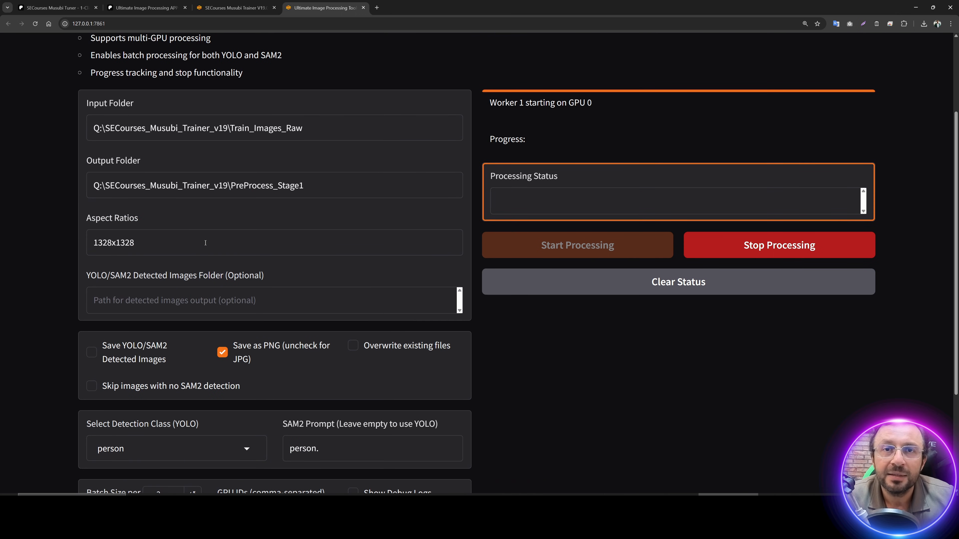
{"action": "double_click", "coordinate": [156, 243]}
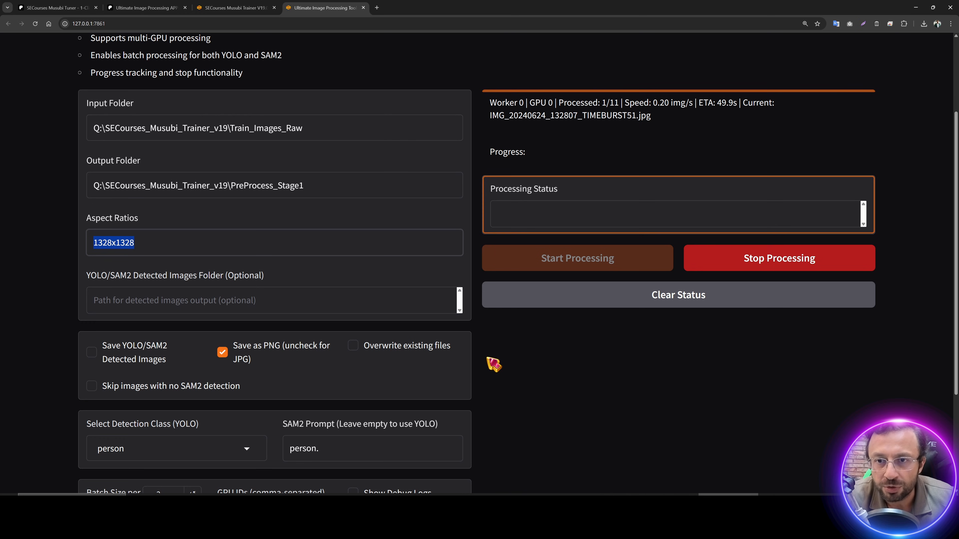
{"action": "left_click", "coordinate": [143, 243]}
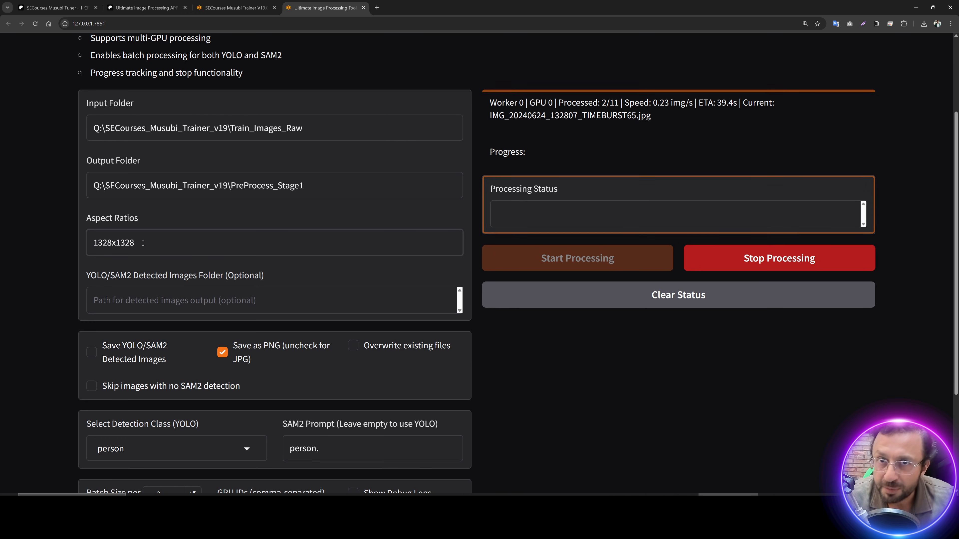
{"action": "scroll", "coordinate": [531, 402], "scroll_direction": "down", "scroll_amount": 3}
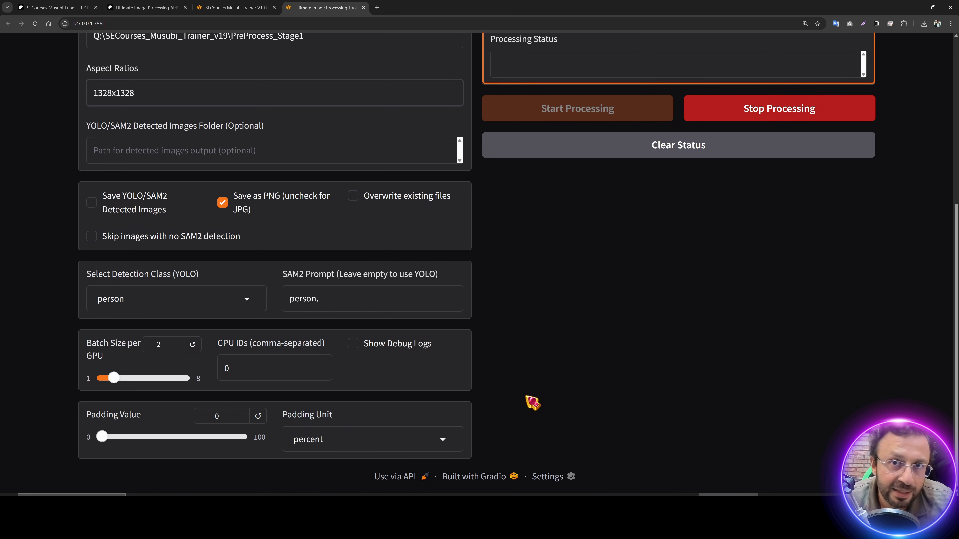
{"action": "key", "text": "alt+Tab"}
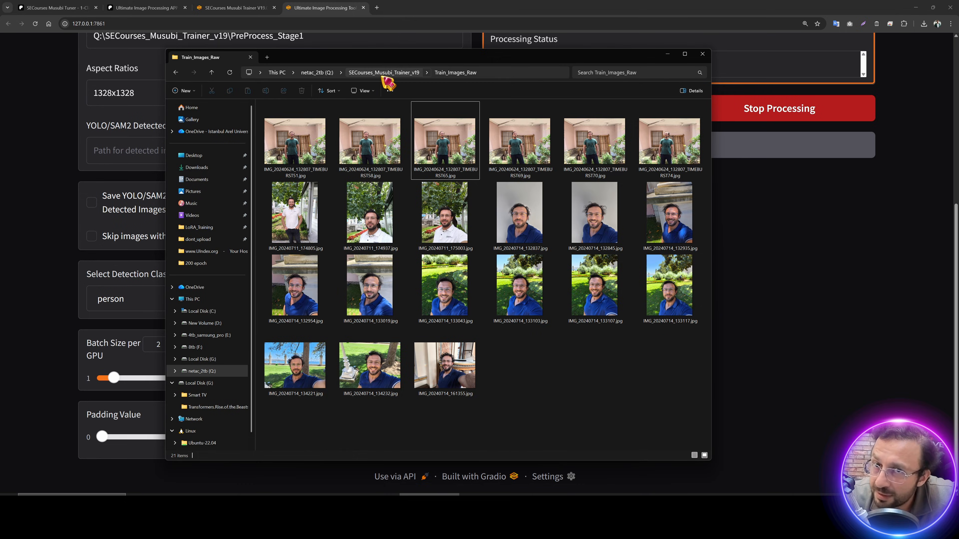
Step: Open the 1328x1328 output folder inside PreProcess_Stage1
{"action": "left_click", "coordinate": [384, 73]}
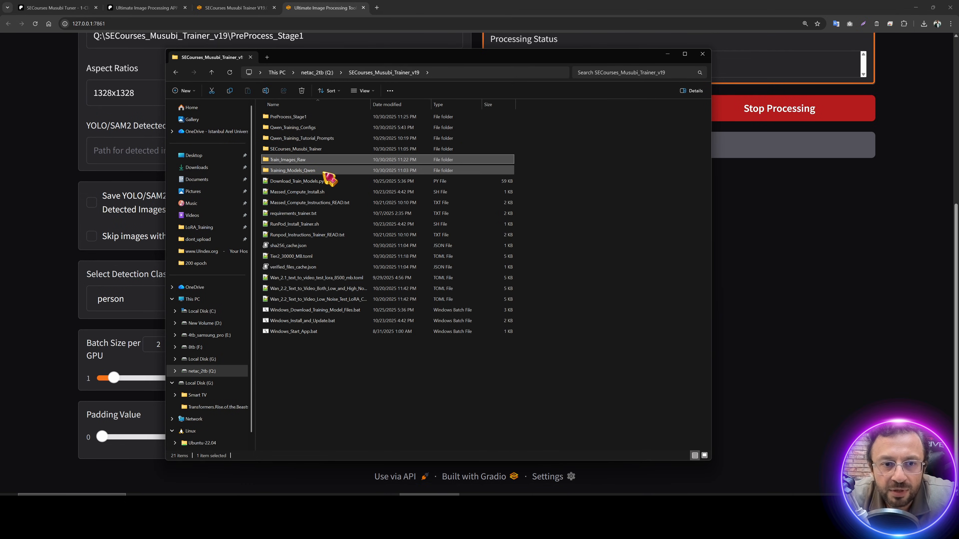
{"action": "double_click", "coordinate": [298, 118]}
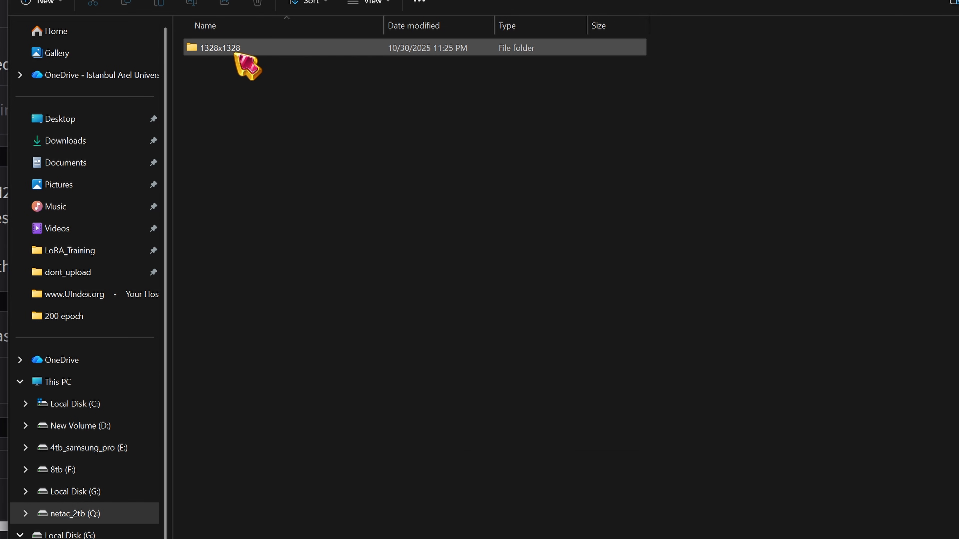
{"action": "left_click", "coordinate": [295, 119]}
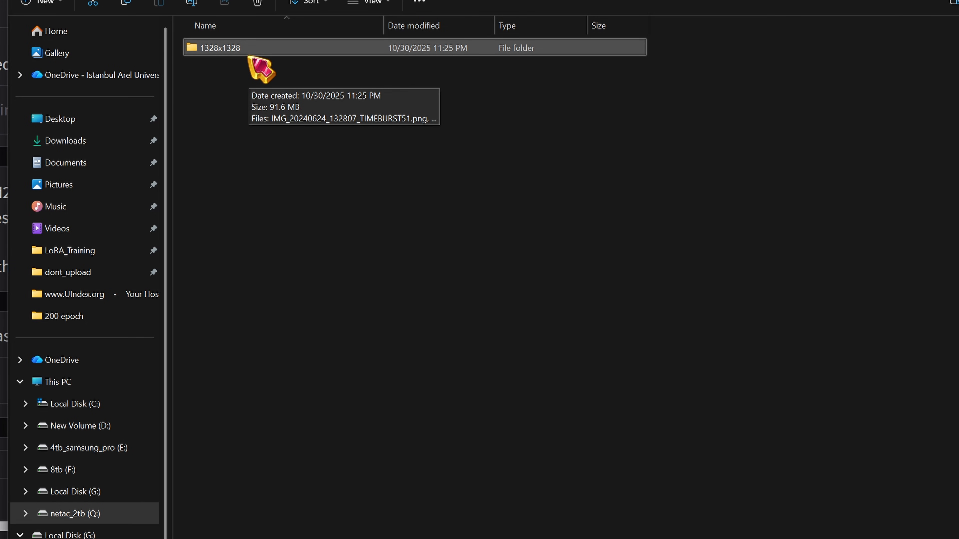
{"action": "key", "text": "F2"}
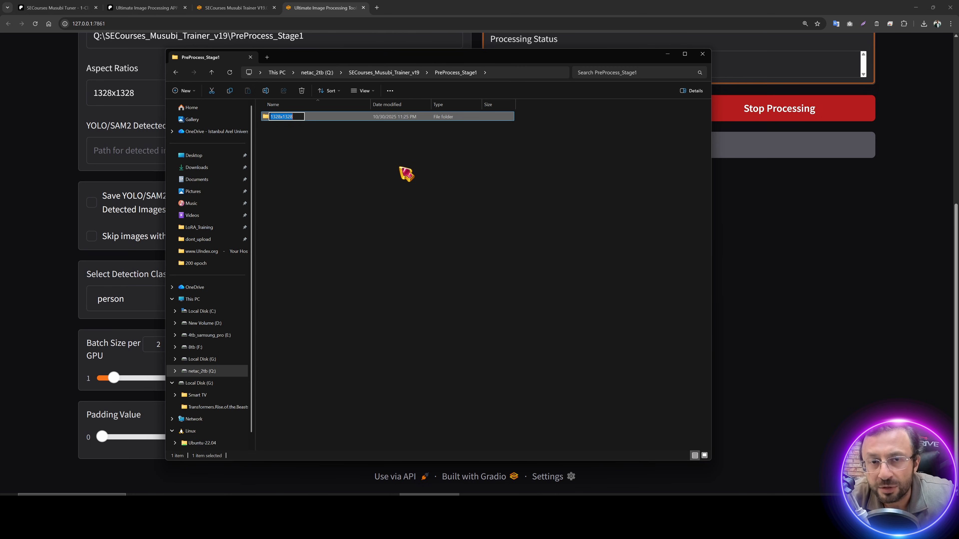
{"action": "left_click", "coordinate": [379, 169]}
{"action": "double_click", "coordinate": [283, 117]}
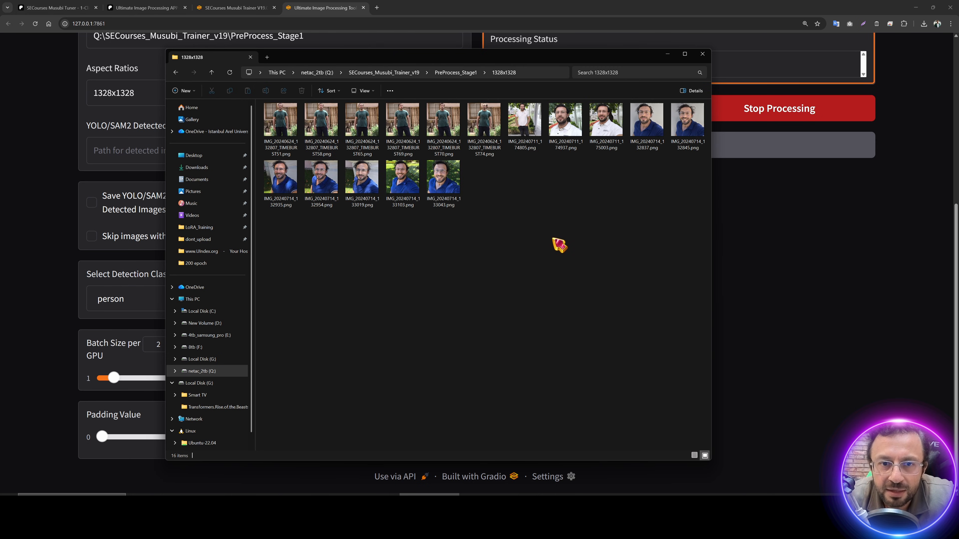
Step: Inspect a cropped 1328x1328 photo in Paint.NET, then return to the browser
{"action": "double_click", "coordinate": [357, 134]}
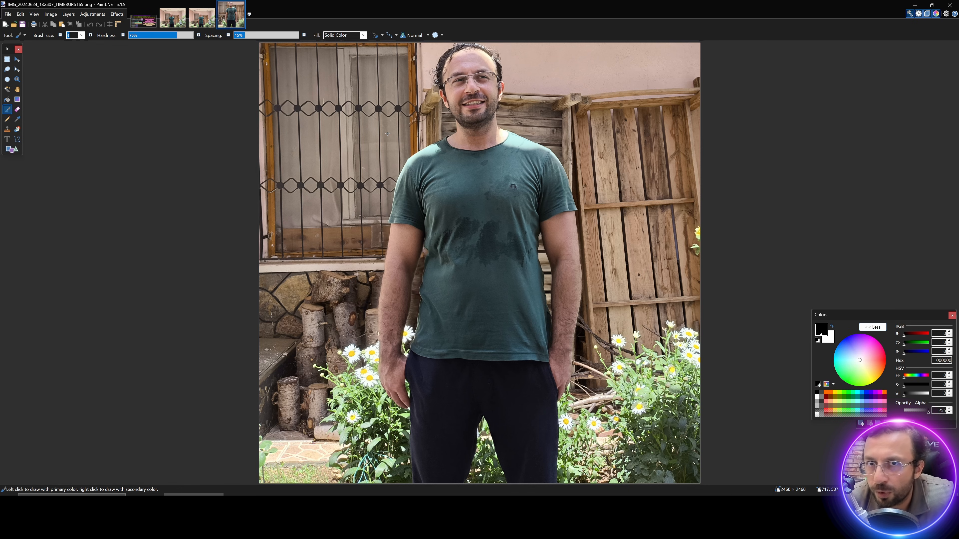
{"action": "scroll", "coordinate": [651, 252], "scroll_direction": "down", "scroll_amount": 1}
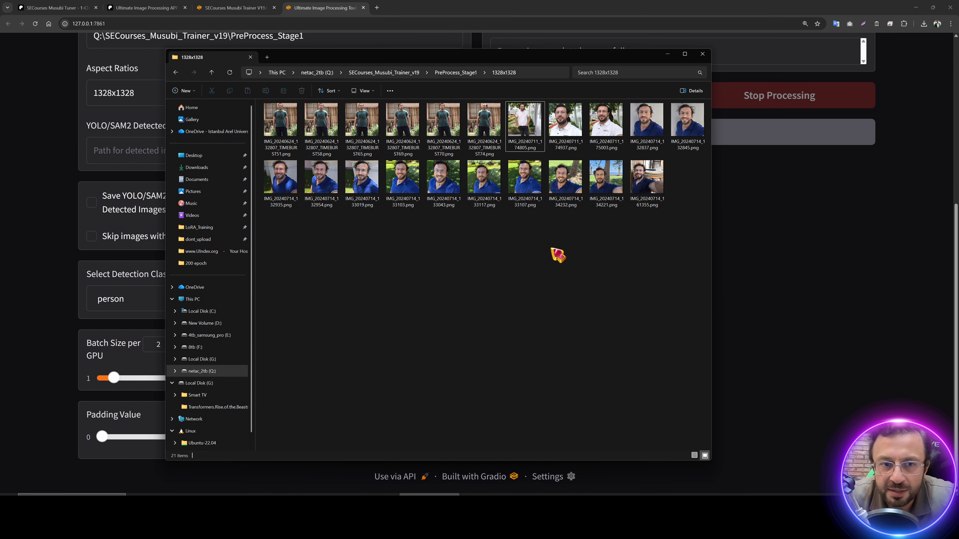
{"action": "left_click", "coordinate": [1, 192]}
{"action": "scroll", "coordinate": [173, 285], "scroll_direction": "up", "scroll_amount": 6}
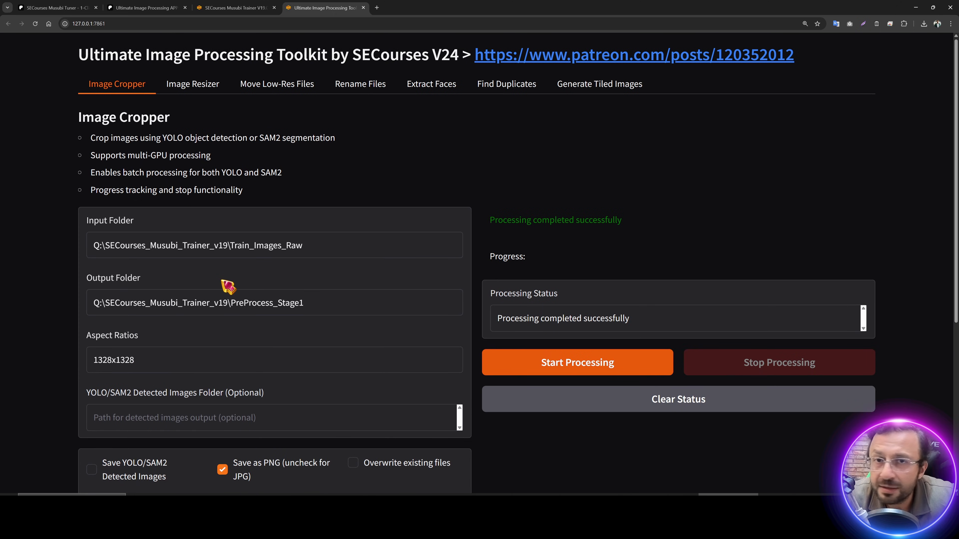
Step: Switch to the Image Resizer tool and reopen the 1328x1328 crops folder in File Explorer
{"action": "left_click", "coordinate": [197, 90]}
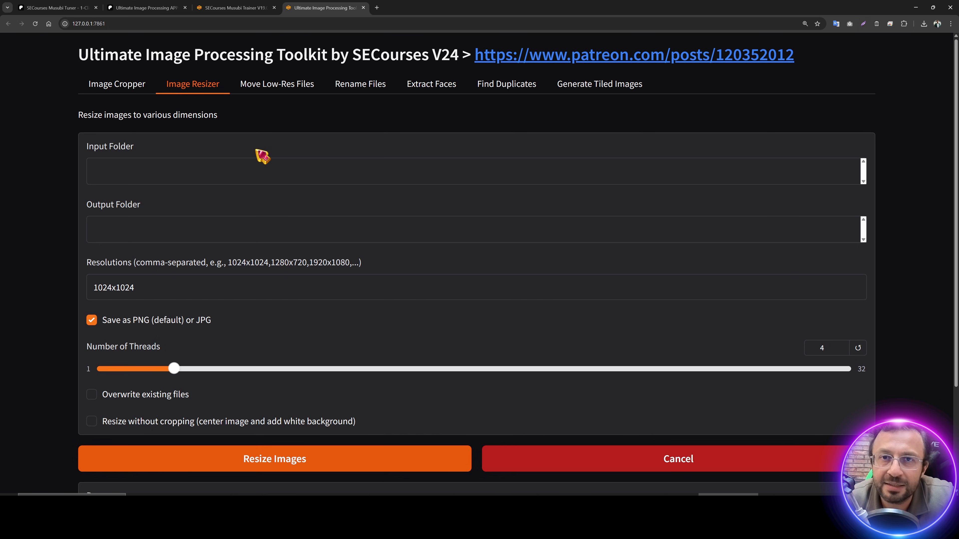
{"action": "key", "text": "alt+Tab"}
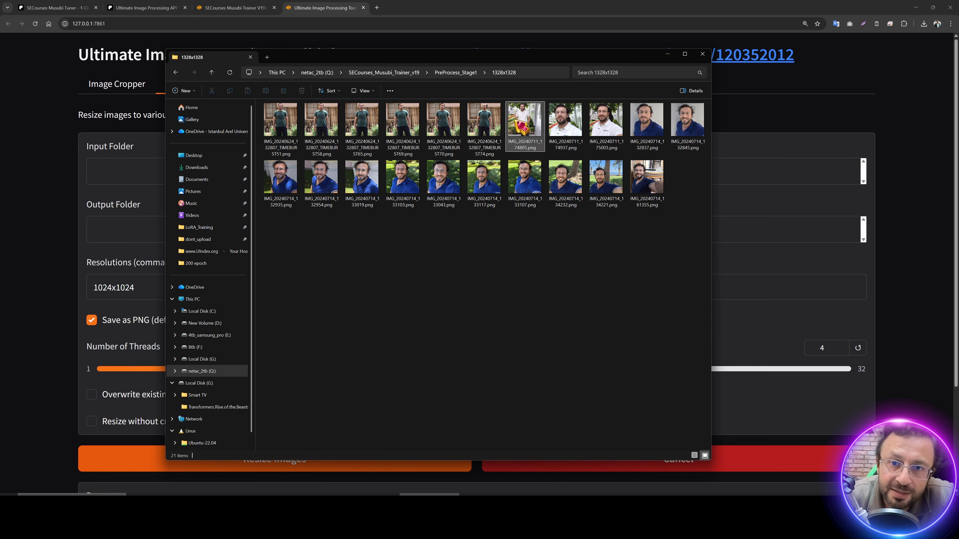
{"action": "left_click", "coordinate": [468, 73]}
{"action": "double_click", "coordinate": [292, 120]}
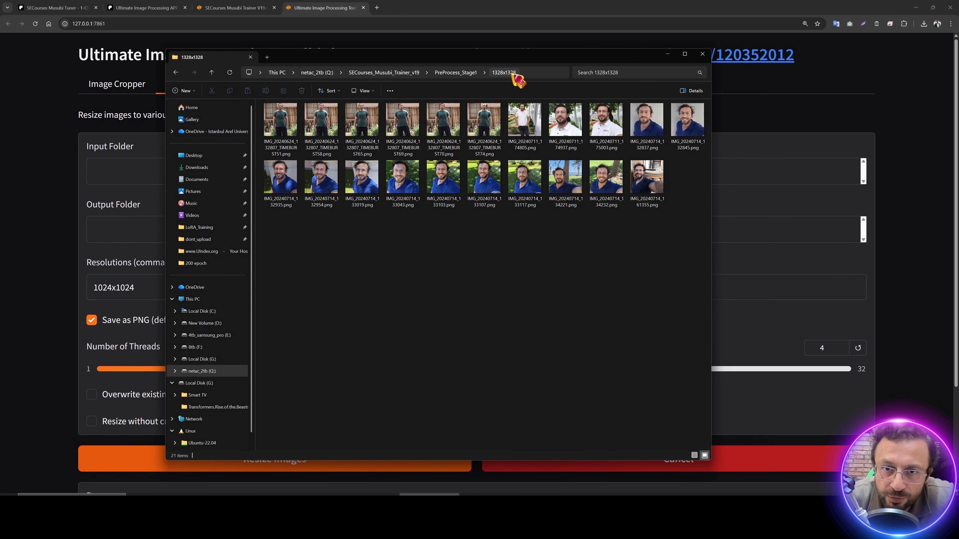
Step: Fill the resizer's Input Folder with the PreProcess_Stage1 path and set resolution 1328x1328
{"action": "left_click", "coordinate": [464, 72]}
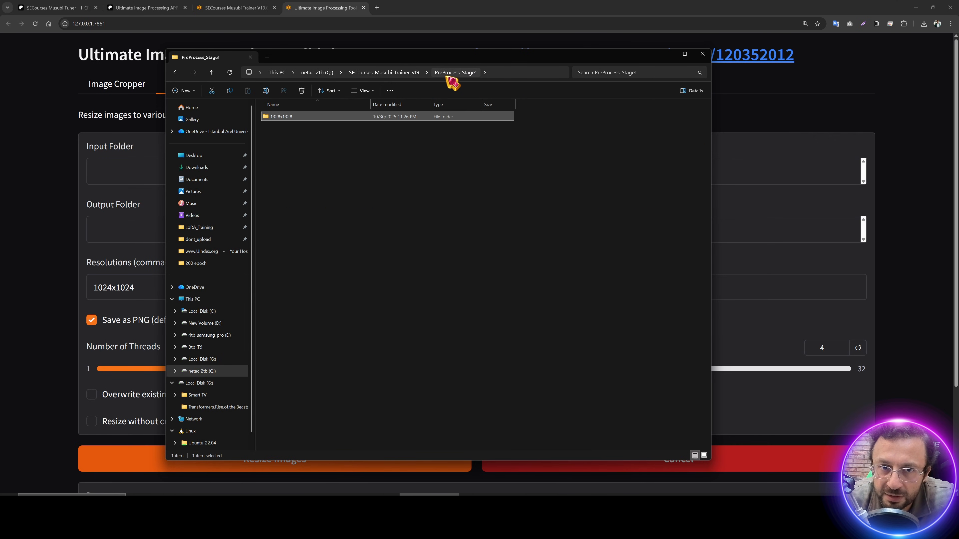
{"action": "left_click", "coordinate": [505, 72]}
{"action": "key", "text": "ctrl+c"}
{"action": "key", "text": "alt+Tab"}
{"action": "key", "text": "ctrl+v"}
{"action": "key", "text": "Tab"}
{"action": "key", "text": "Tab"}
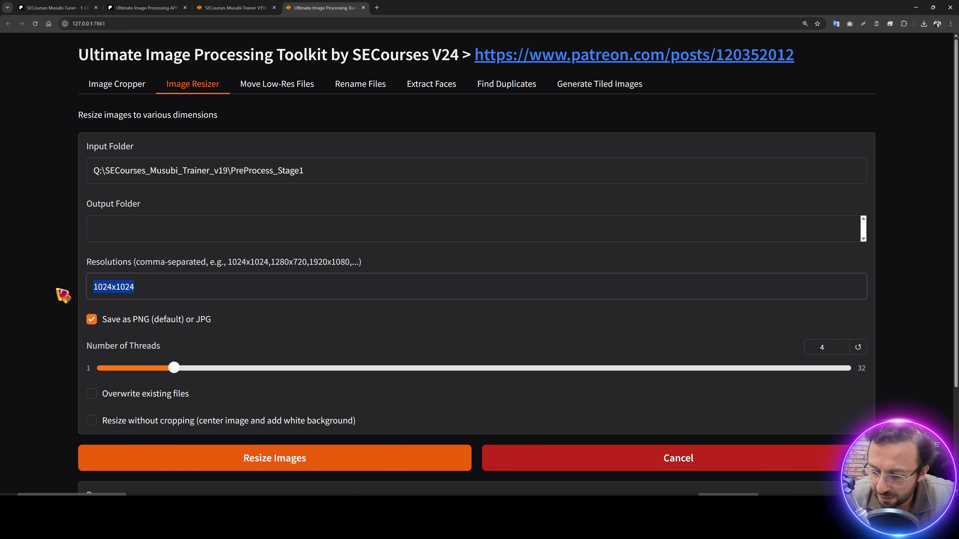
{"action": "type", "text": "1328x1328"}
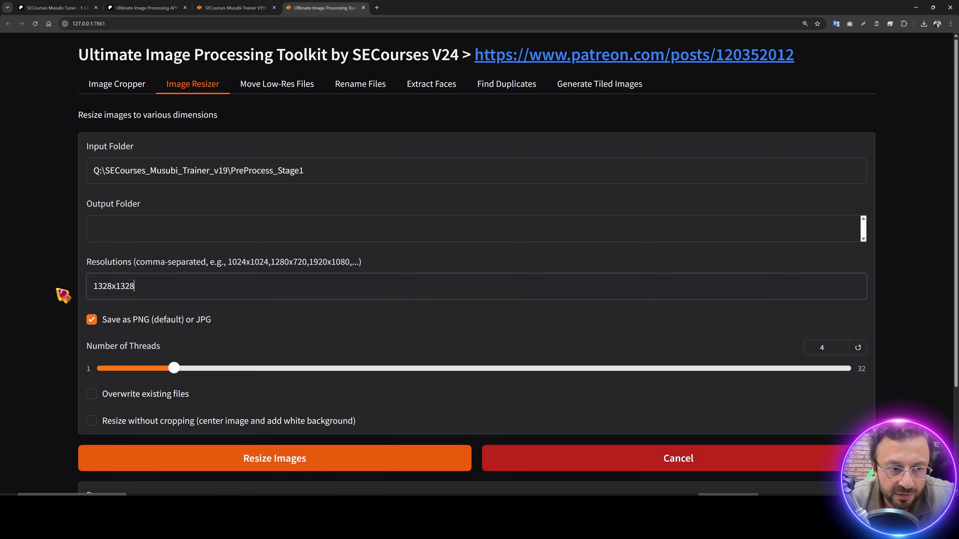
Step: Select the 1328x1328 folder for renaming, then return to the Image Cropper page
{"action": "key", "text": "alt+Tab"}
{"action": "left_click", "coordinate": [163, 110]}
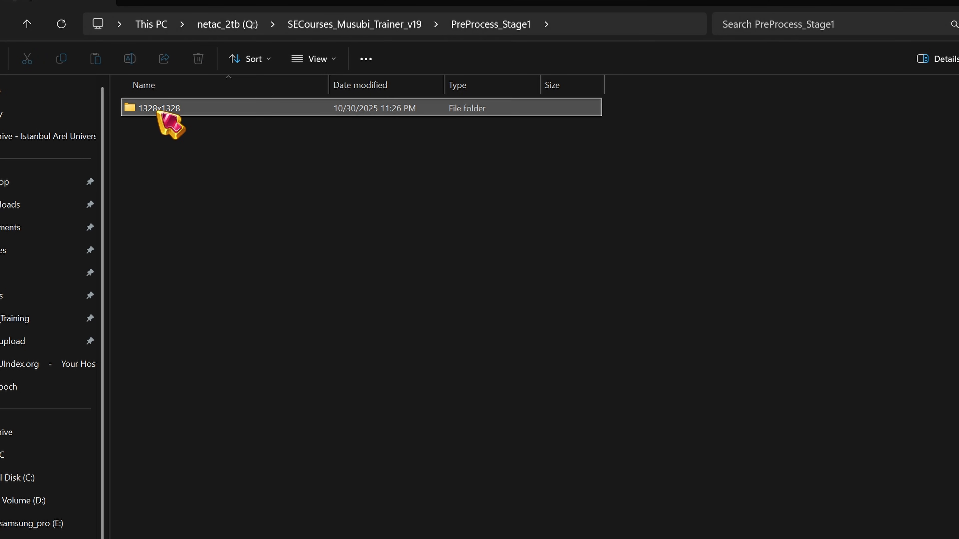
{"action": "key", "text": "F2"}
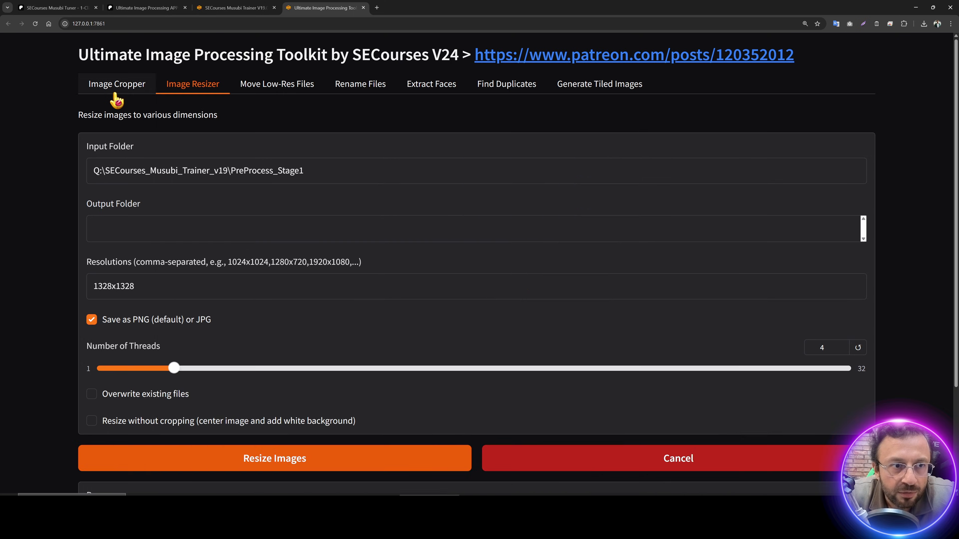
{"action": "left_click", "coordinate": [113, 89]}
Step: Add 1744x992 (SwarmUI's 16:9 resolution) after 1328x1328 in Aspect Ratios and start cropping
{"action": "scroll", "coordinate": [278, 274], "scroll_direction": "down", "scroll_amount": 5}
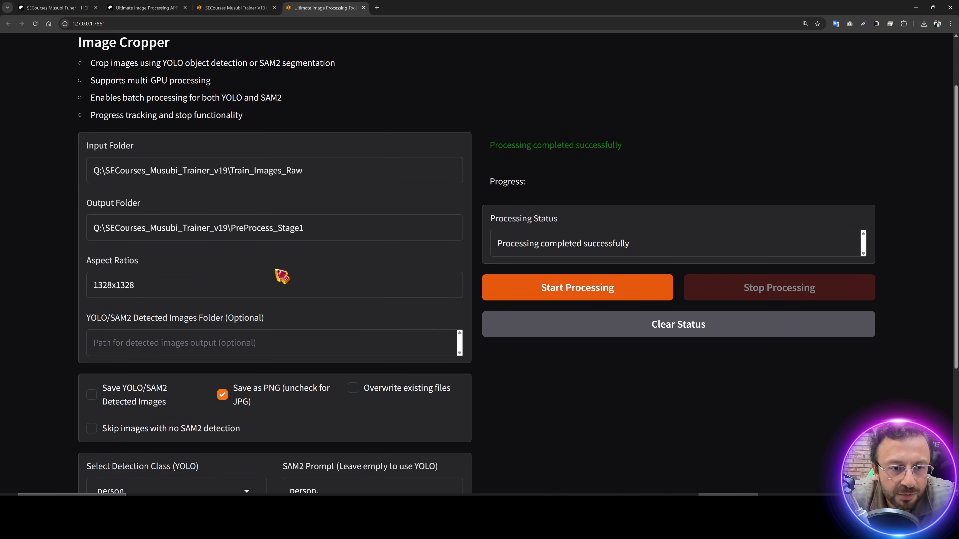
{"action": "left_click", "coordinate": [198, 283]}
{"action": "type", "text": ","}
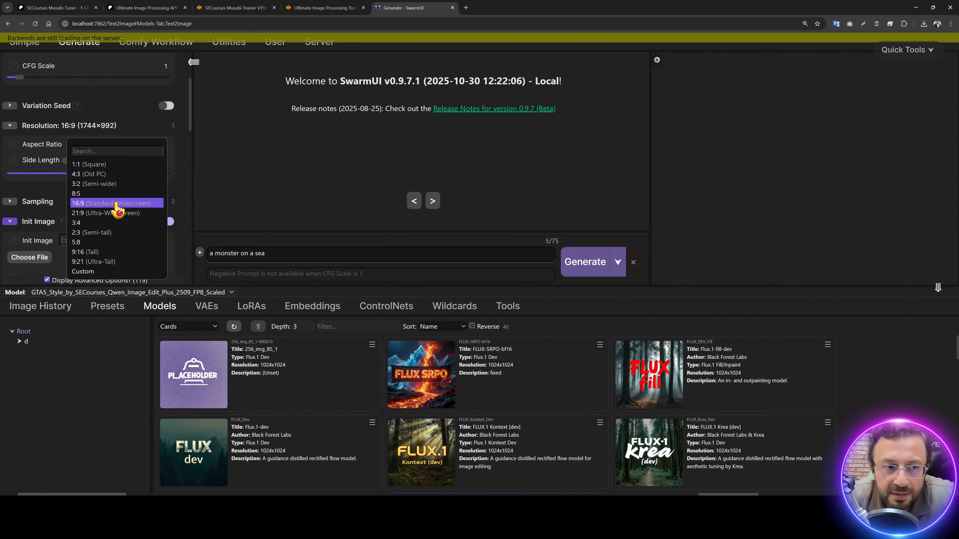
{"action": "left_click", "coordinate": [114, 208]}
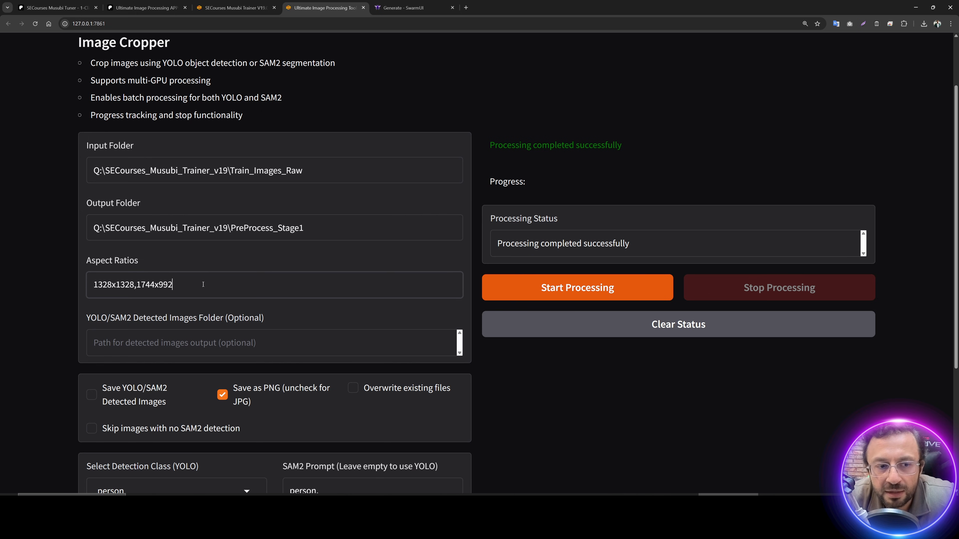
{"action": "left_click", "coordinate": [563, 297]}
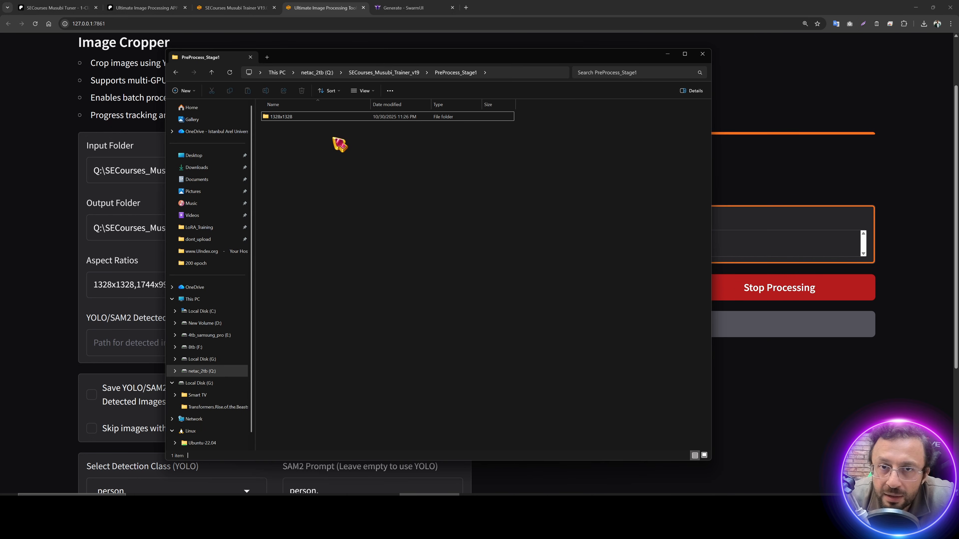
Step: Reposition the Explorer window, open the new 1744x992 folder and view a wide crop in Paint.NET
{"action": "left_click_drag", "start_coordinate": [364, 57], "coordinate": [456, 75]}
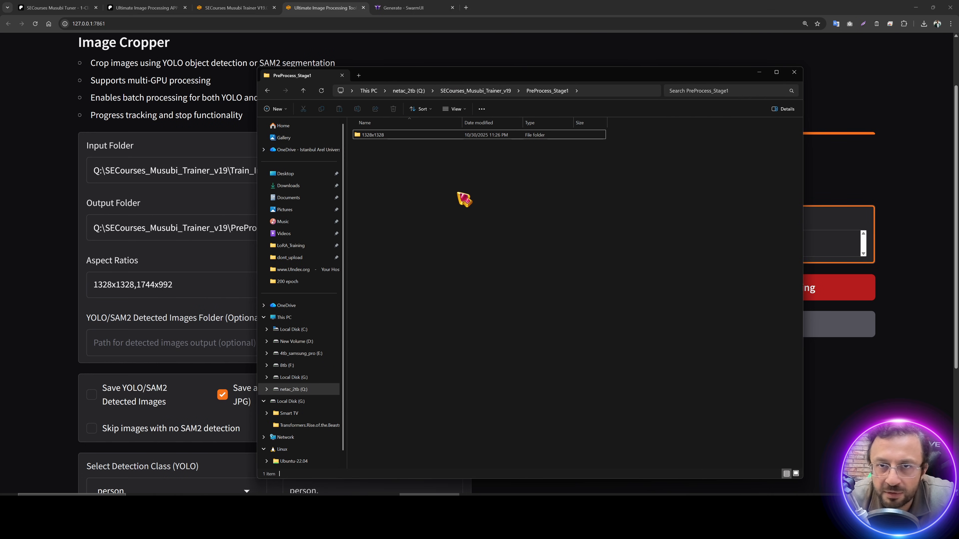
{"action": "left_click_drag", "start_coordinate": [517, 104], "coordinate": [487, 103]}
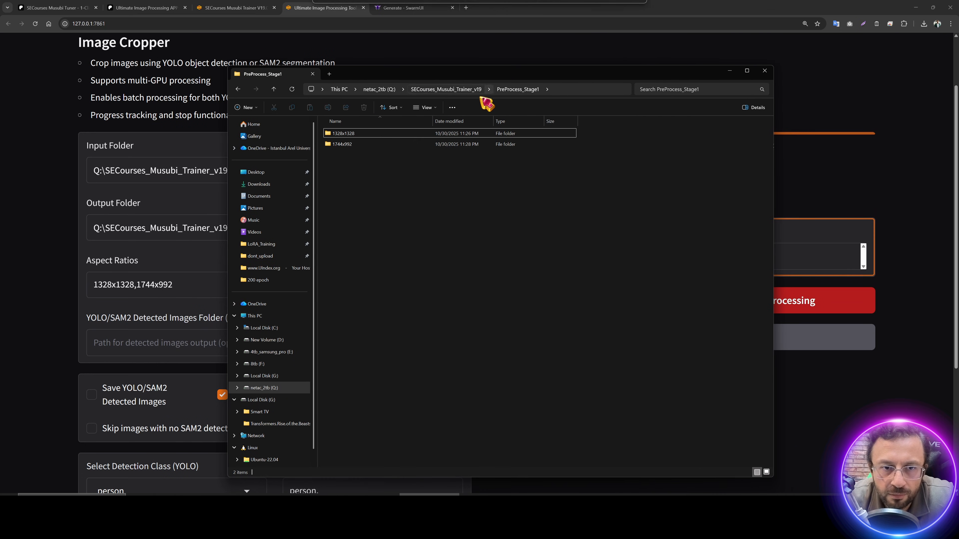
{"action": "double_click", "coordinate": [364, 146]}
{"action": "double_click", "coordinate": [381, 155]}
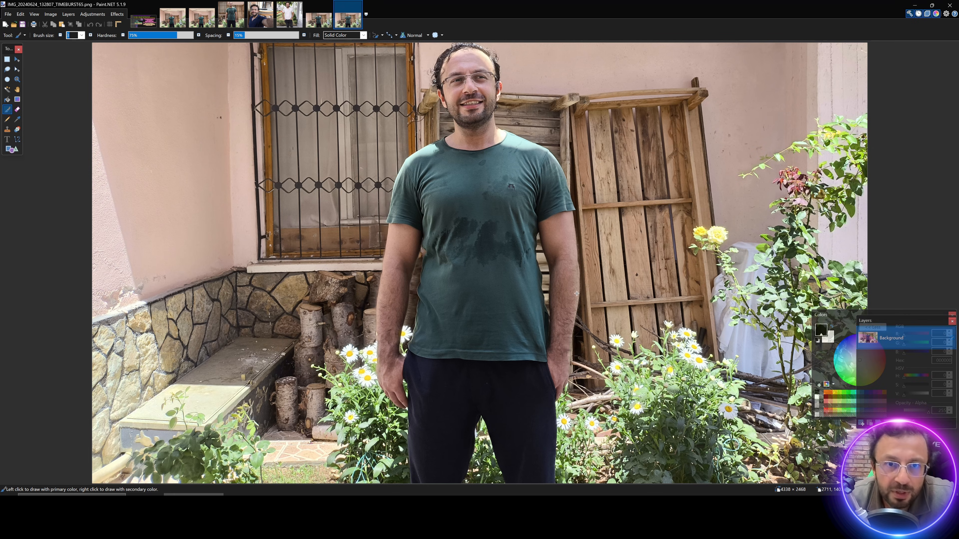
Step: Inspect the IMG_20240711_174805.png crop in Paint.NET with Layers hidden, then return to Image Cropper
{"action": "left_click", "coordinate": [915, 5]}
{"action": "double_click", "coordinate": [627, 142]}
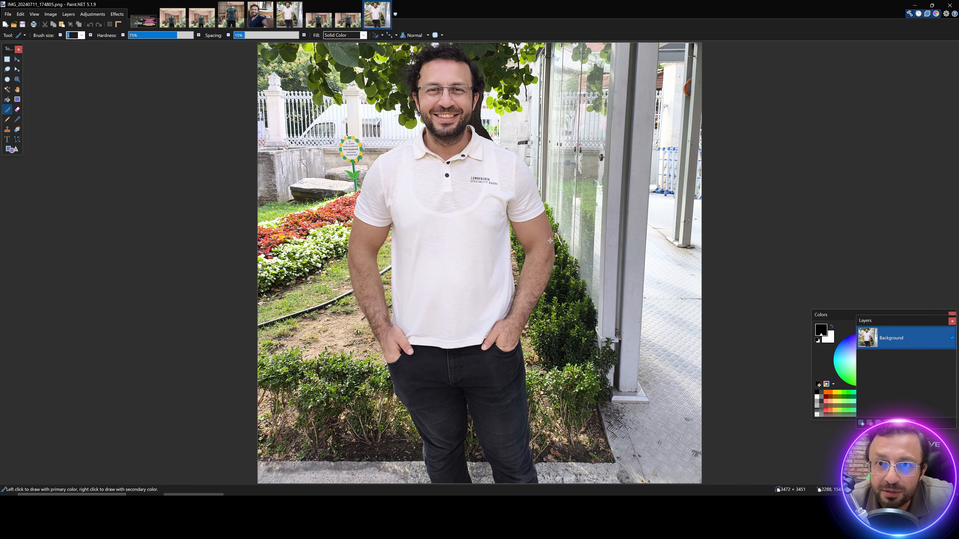
{"action": "key", "text": "F7"}
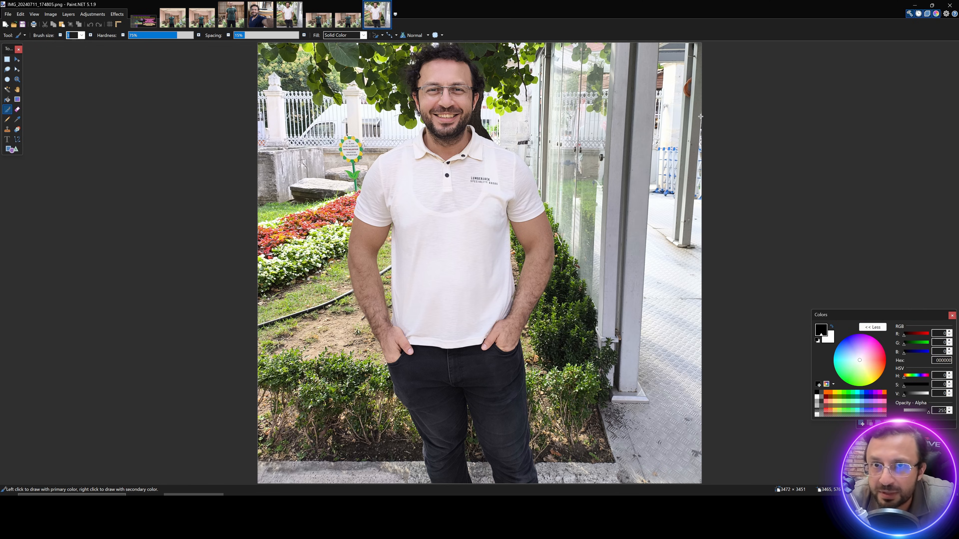
{"action": "left_click", "coordinate": [914, 5]}
{"action": "left_click", "coordinate": [49, 154]}
Step: Copy 1328x1328,1744x992 into the Image Resizer's Resolutions, replacing the old 1328x1328
{"action": "scroll", "coordinate": [49, 154], "scroll_direction": "up", "scroll_amount": 2}
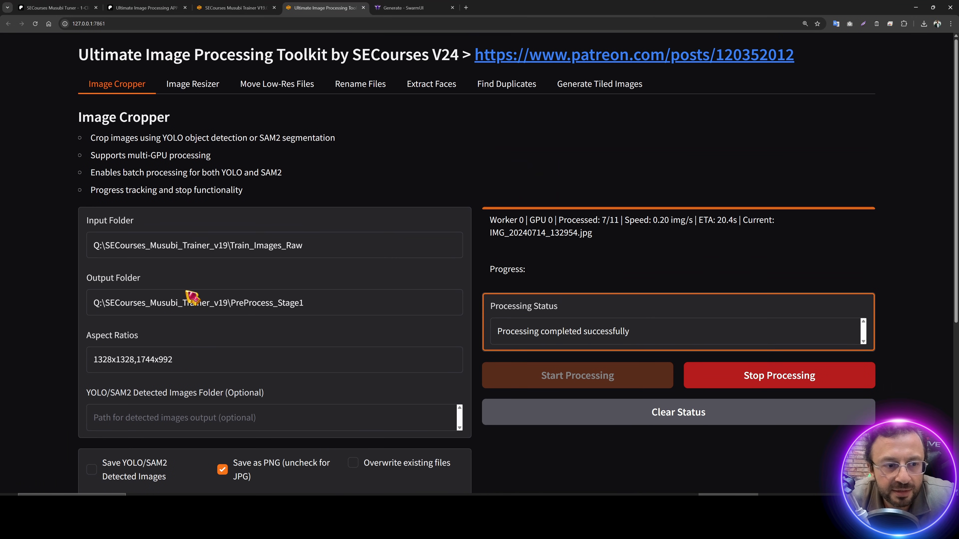
{"action": "left_click_drag", "start_coordinate": [177, 359], "coordinate": [17, 346]}
{"action": "left_click", "coordinate": [191, 85]}
{"action": "left_click_drag", "start_coordinate": [144, 286], "coordinate": [75, 279]}
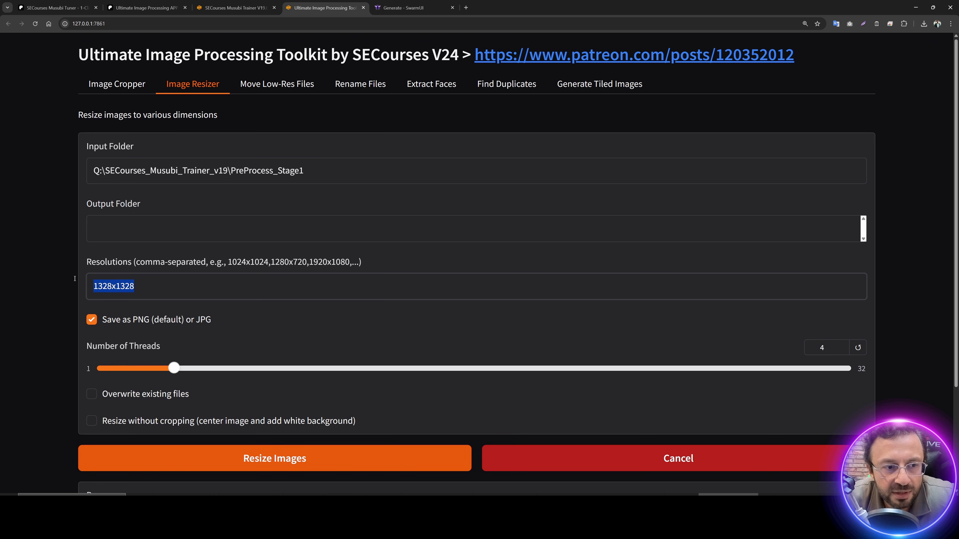
{"action": "key", "text": "ctrl+v"}
{"action": "left_click_drag", "start_coordinate": [307, 170], "coordinate": [61, 181]}
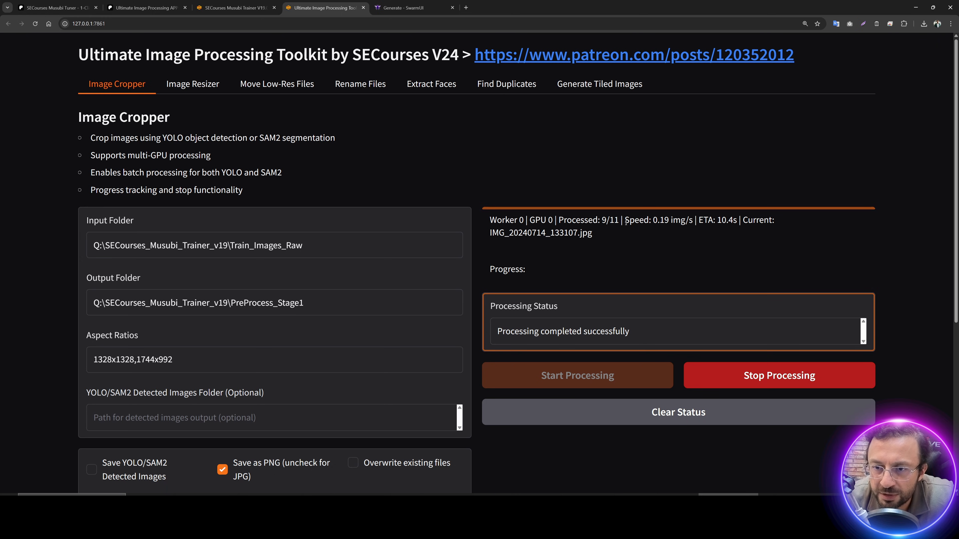
Step: Clear the cropper's SAM2 prompt and browse the available YOLO detection classes
{"action": "scroll", "coordinate": [418, 424], "scroll_direction": "down", "scroll_amount": 2}
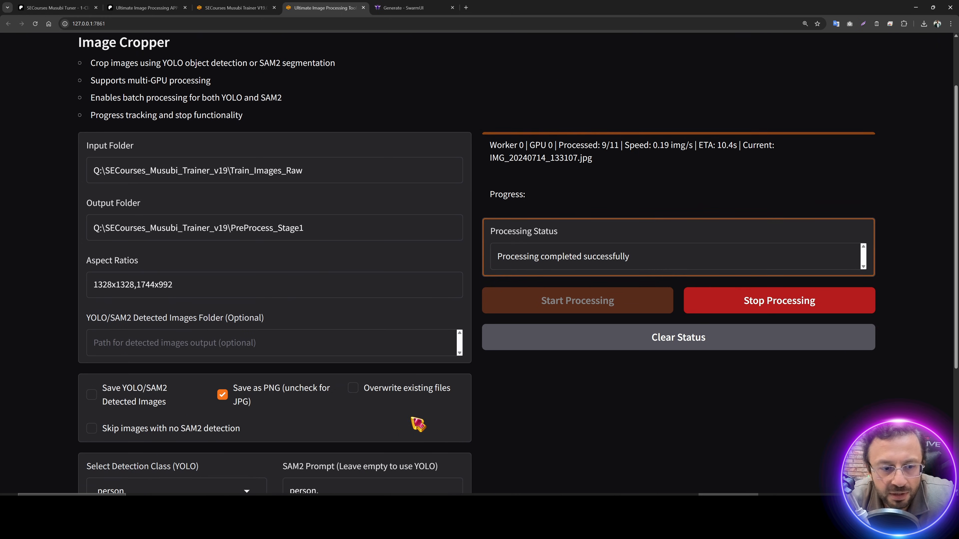
{"action": "scroll", "coordinate": [418, 424], "scroll_direction": "down", "scroll_amount": 5}
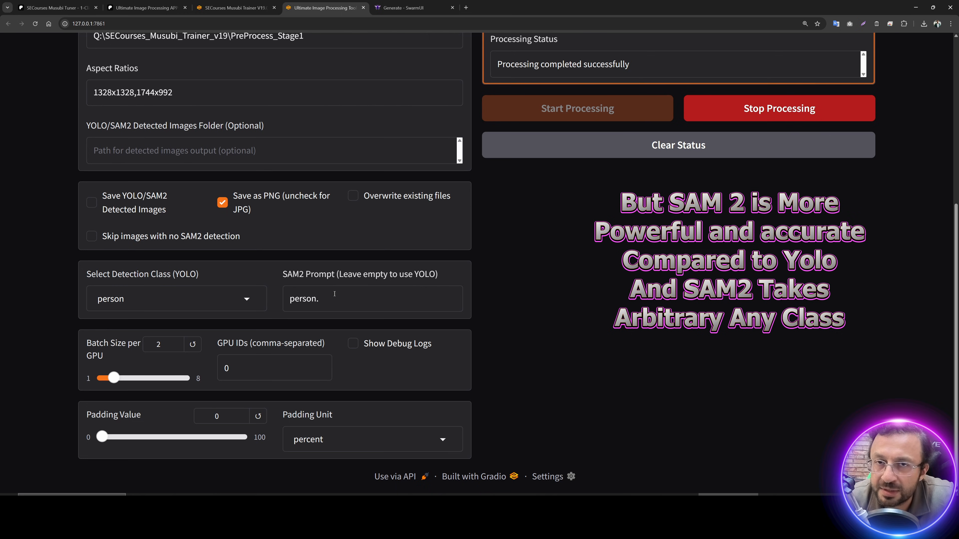
{"action": "triple_click", "coordinate": [420, 302]}
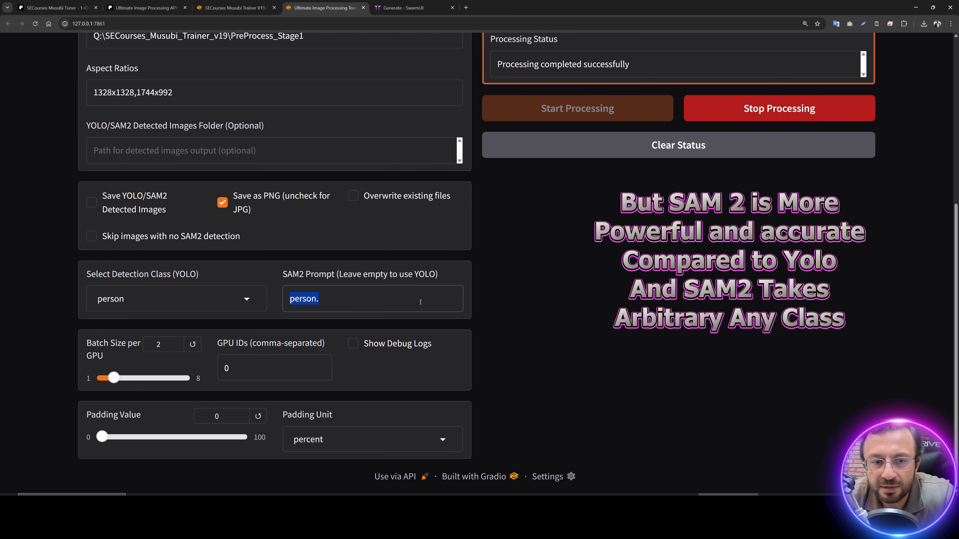
{"action": "key", "text": "BackSpace"}
{"action": "left_click", "coordinate": [168, 302]}
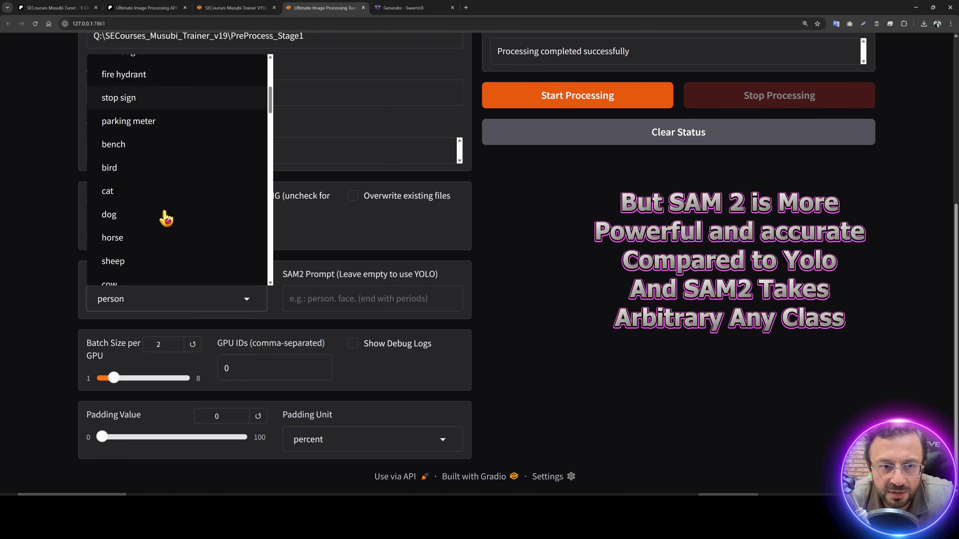
{"action": "scroll", "coordinate": [166, 218], "scroll_direction": "down", "scroll_amount": 16}
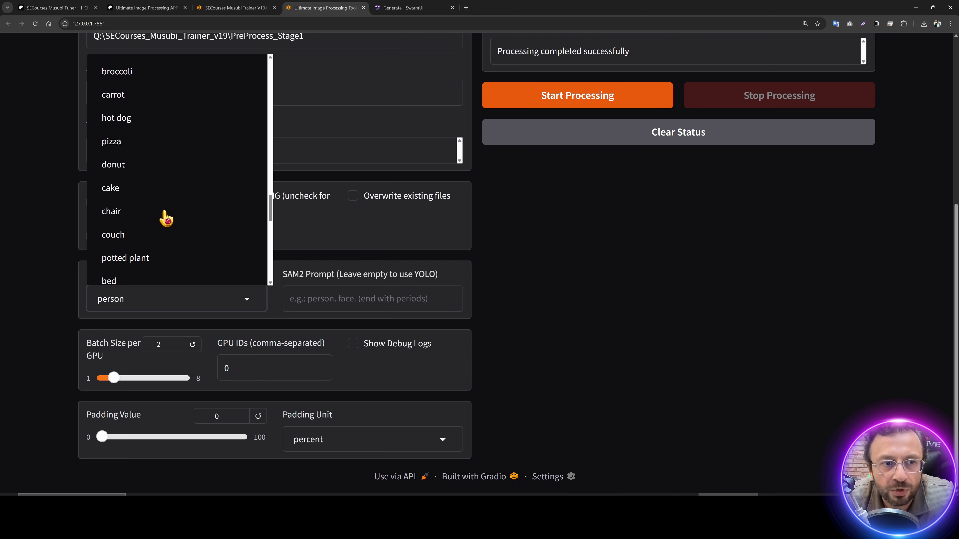
{"action": "scroll", "coordinate": [606, 260], "scroll_direction": "up", "scroll_amount": 6}
Step: Set the resizer's output folder to the input path with its last part changed to Final_Images
{"action": "left_click", "coordinate": [191, 91]}
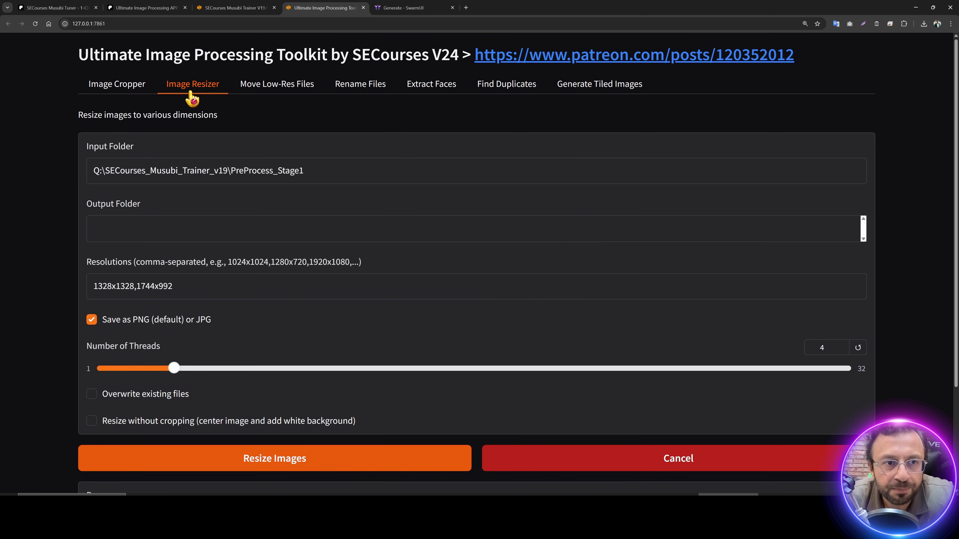
{"action": "triple_click", "coordinate": [326, 170]}
{"action": "key", "text": "ctrl+c"}
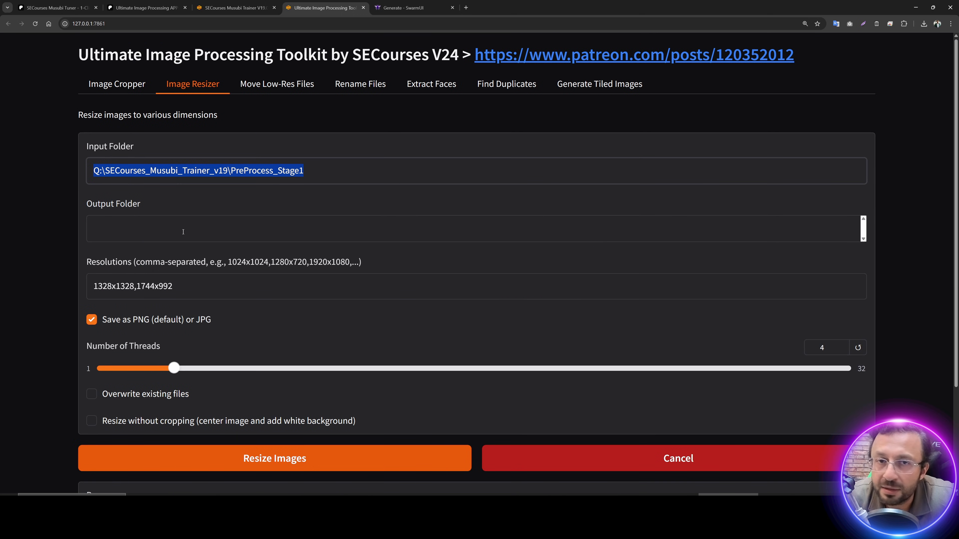
{"action": "left_click", "coordinate": [183, 232]}
{"action": "key", "text": "ctrl+v"}
{"action": "double_click", "coordinate": [315, 228]}
{"action": "type", "text": "F"}
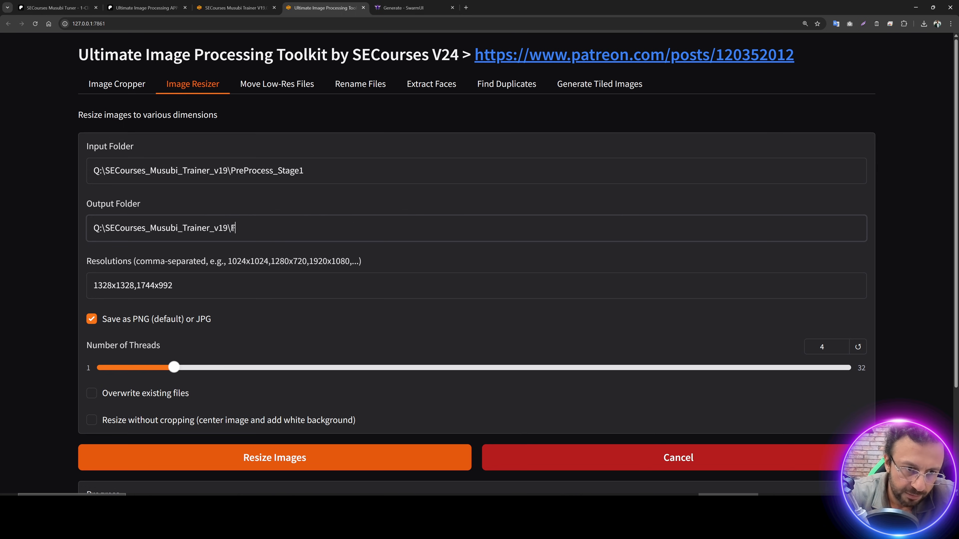
{"action": "type", "text": "inal_Images"}
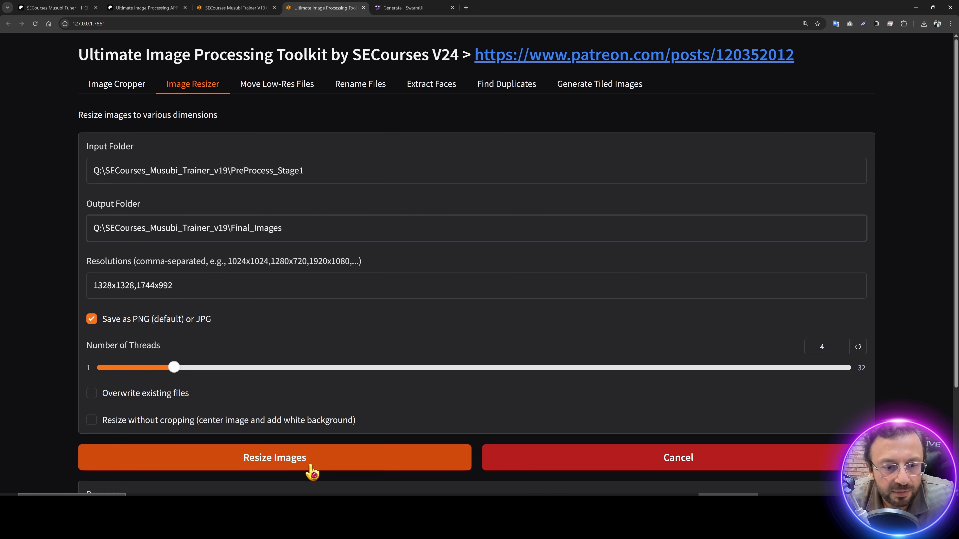
Step: Resize the PreProcess_Stage1 images into Final_Images and bring File Explorer forward
{"action": "left_click", "coordinate": [312, 471]}
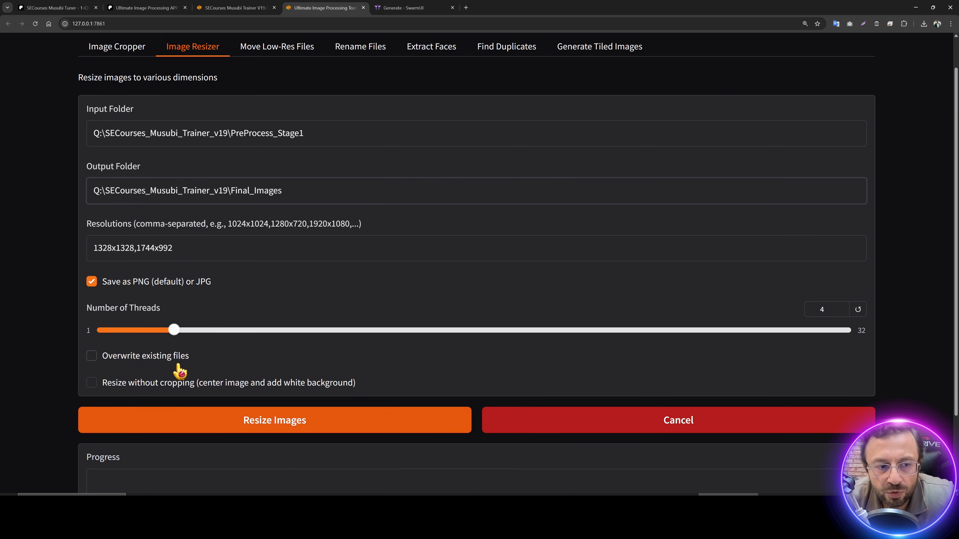
{"action": "scroll", "coordinate": [158, 393], "scroll_direction": "up", "scroll_amount": 1}
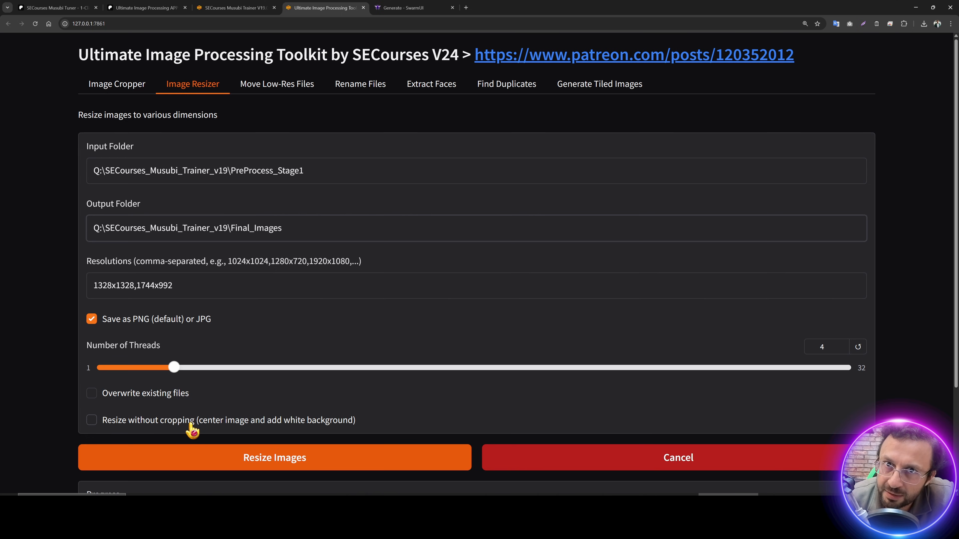
{"action": "left_click", "coordinate": [299, 457]}
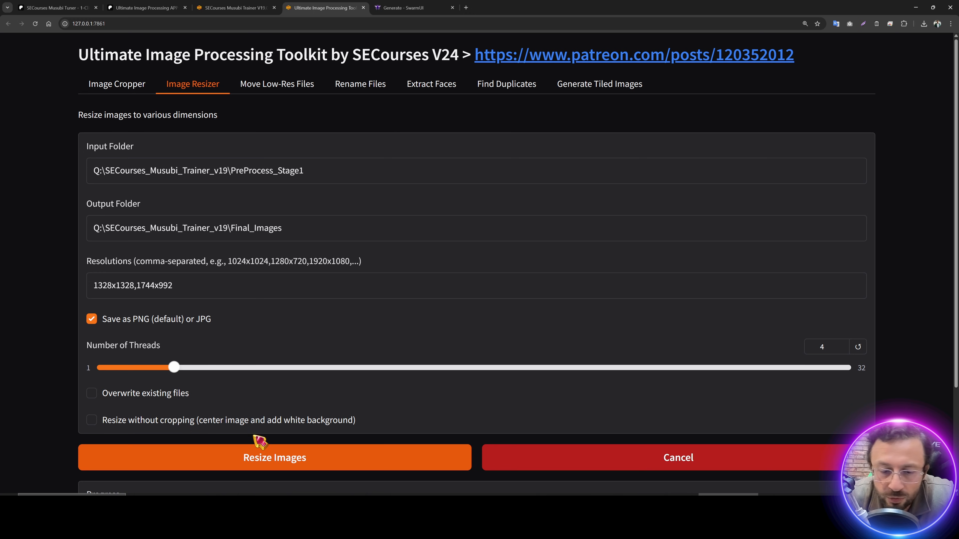
{"action": "left_click", "coordinate": [429, 494]}
Step: Open Final_Images' 1744x992 folder and check a resized image in Paint.NET
{"action": "left_click", "coordinate": [516, 90]}
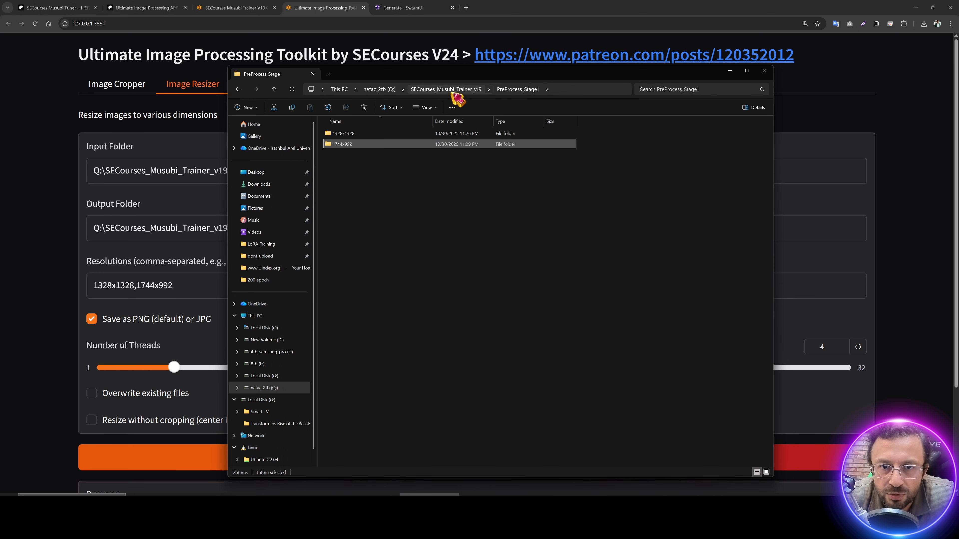
{"action": "left_click", "coordinate": [453, 90]}
{"action": "double_click", "coordinate": [353, 141]}
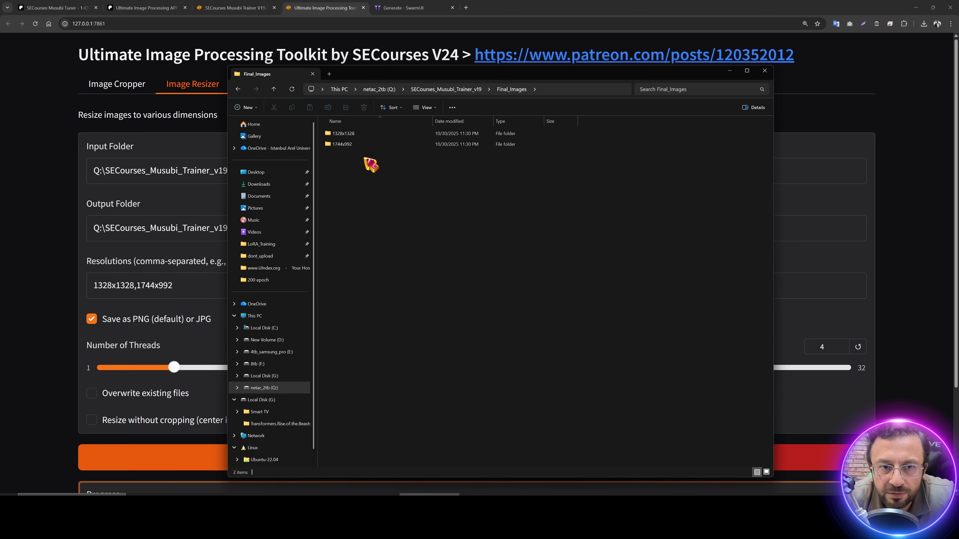
{"action": "double_click", "coordinate": [365, 145]}
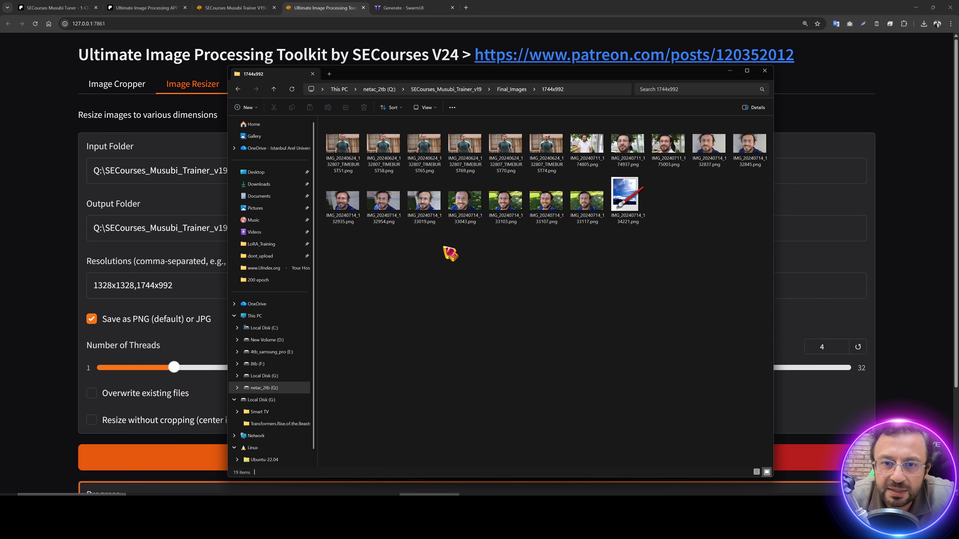
{"action": "double_click", "coordinate": [585, 150]}
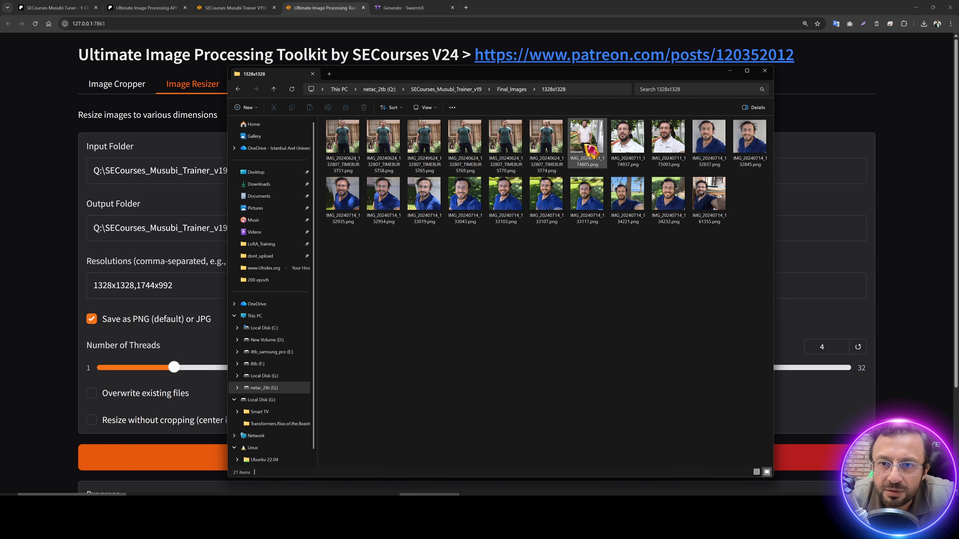
Step: Check the 1328x1328 IMG_20240711_174805.png result and select all 21 square images
{"action": "double_click", "coordinate": [589, 148]}
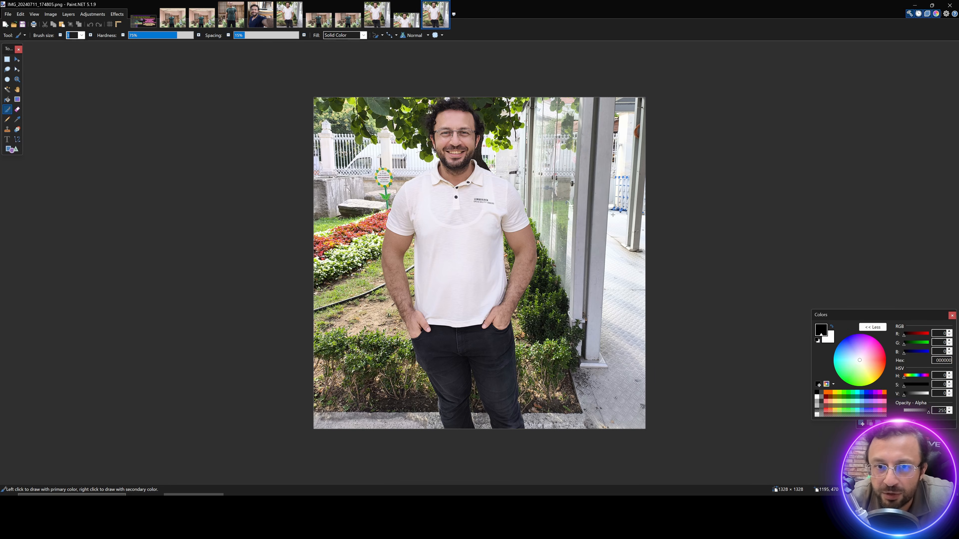
{"action": "left_click", "coordinate": [914, 5]}
{"action": "left_click", "coordinate": [547, 275]}
{"action": "key", "text": "ctrl+a"}
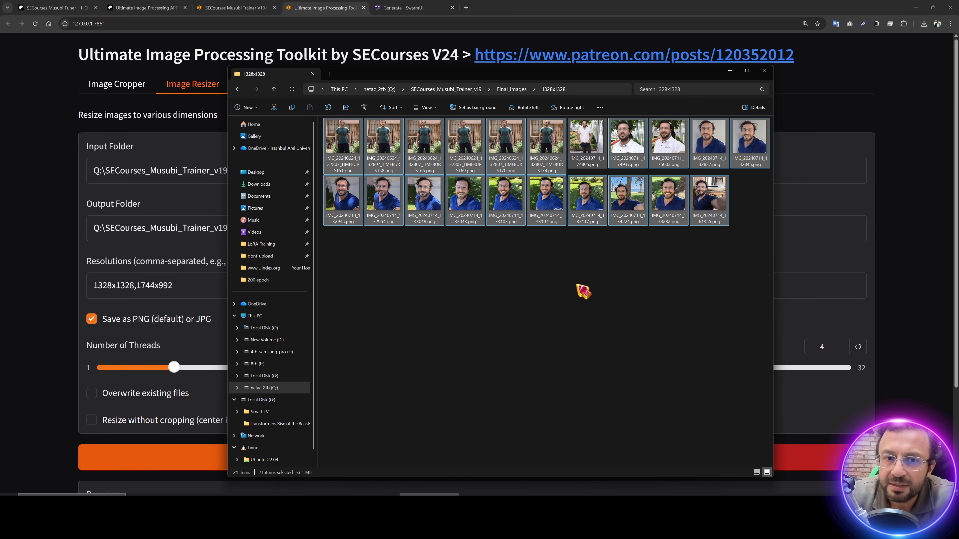
{"action": "left_click", "coordinate": [582, 301]}
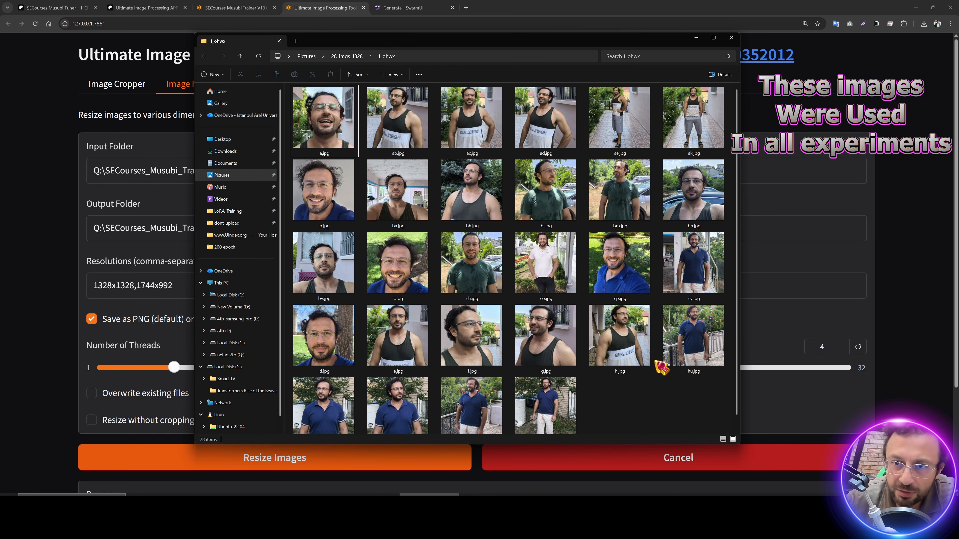
Step: Browse the 1_ohwx photos and open b.jpg and ak.jpg in Paint.NET
{"action": "left_click", "coordinate": [641, 129]}
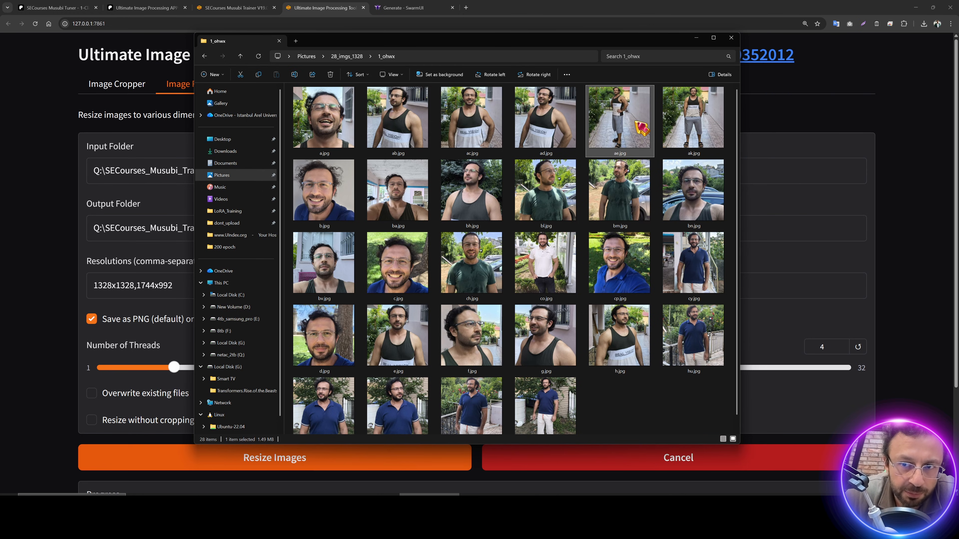
{"action": "left_click", "coordinate": [458, 125]}
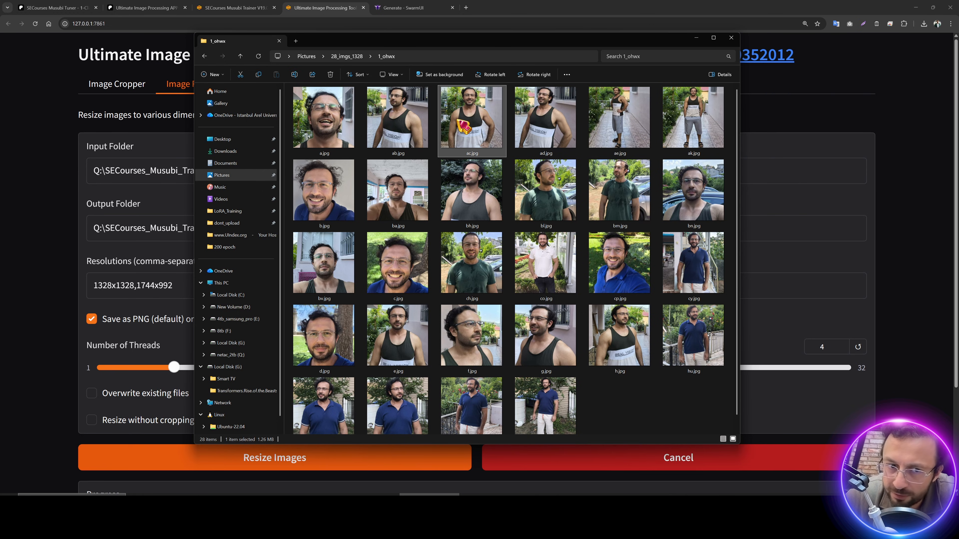
{"action": "left_click", "coordinate": [326, 205]}
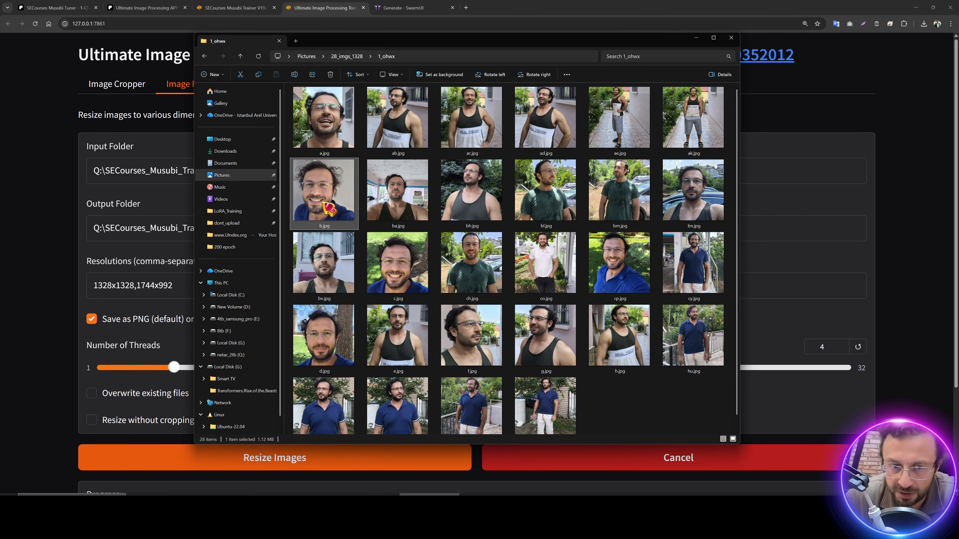
{"action": "double_click", "coordinate": [325, 204]}
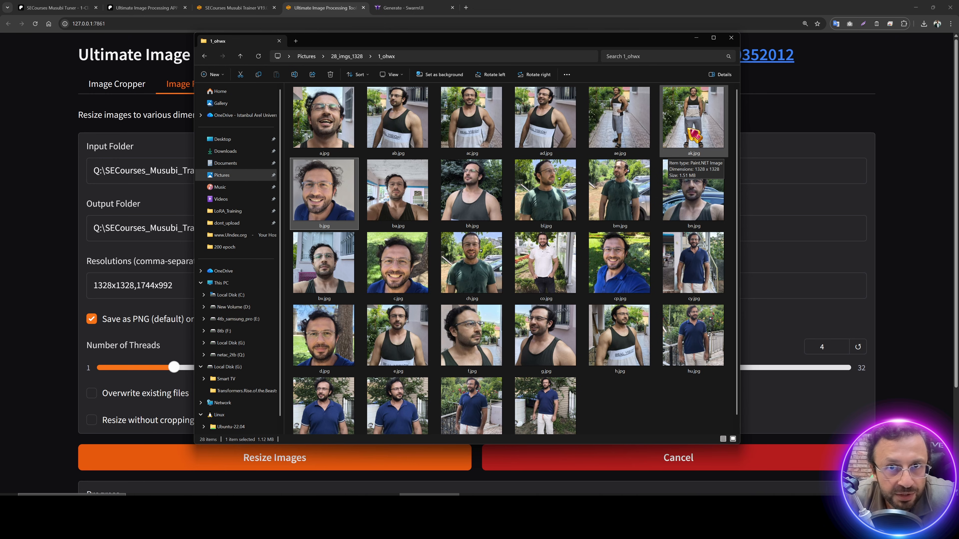
{"action": "double_click", "coordinate": [694, 135]}
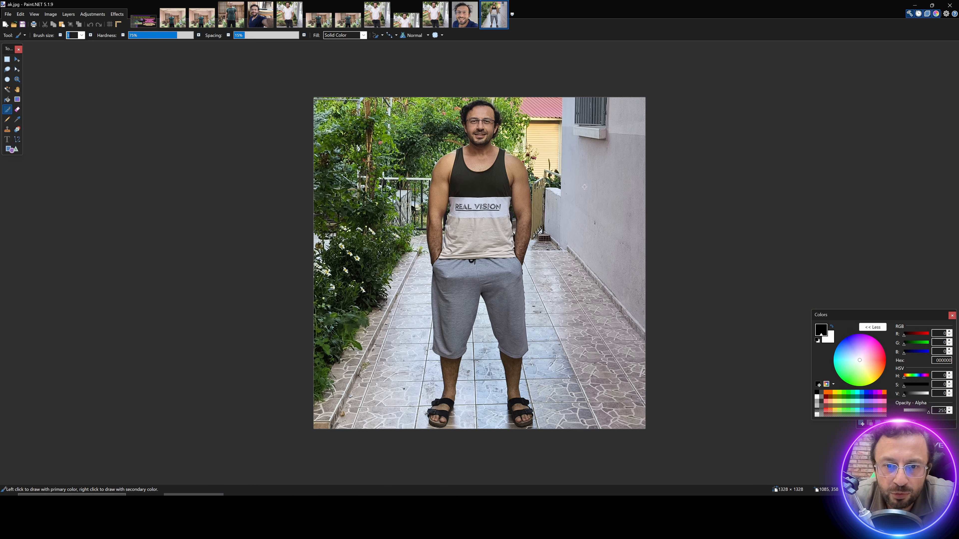
{"action": "scroll", "coordinate": [594, 180], "scroll_direction": "up", "scroll_amount": 1, "text": "ctrl"}
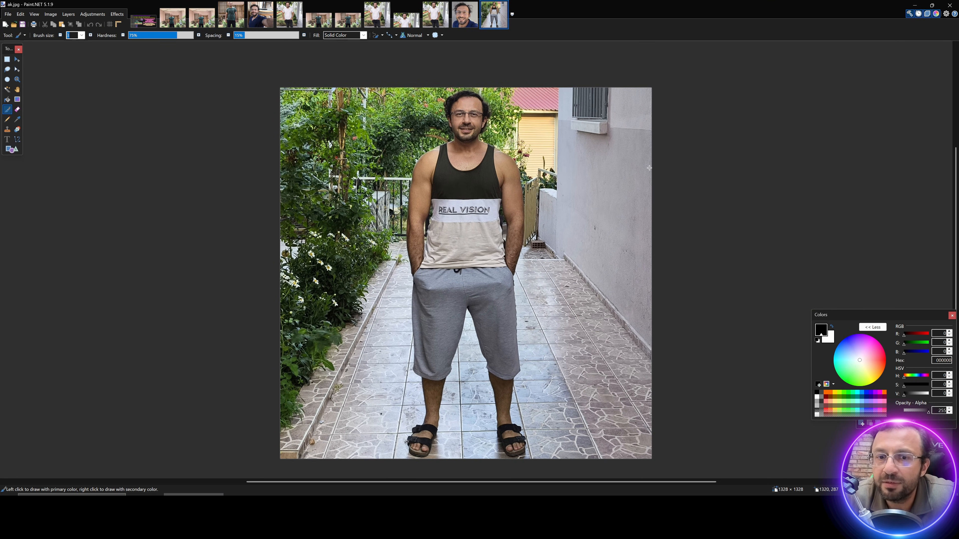
{"action": "left_click", "coordinate": [915, 5]}
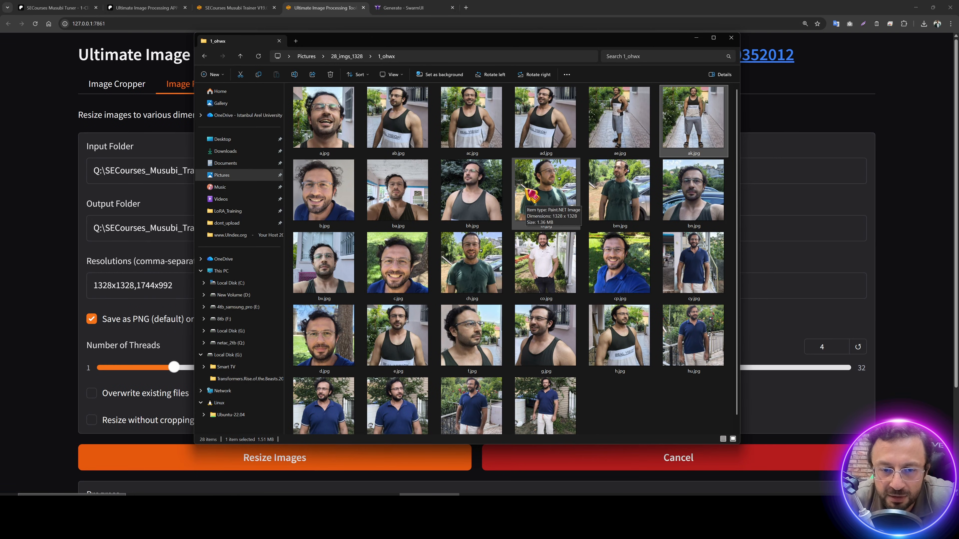
Step: Open hu.jpg, paste the copied turtleneck portrait as a new image, and compare the two
{"action": "scroll", "coordinate": [604, 377], "scroll_direction": "down", "scroll_amount": 1}
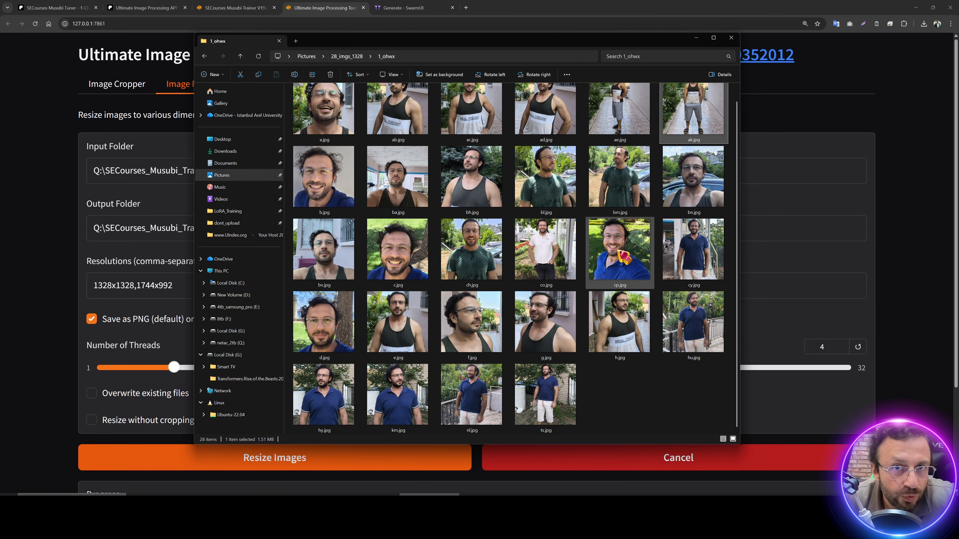
{"action": "mouse_move", "coordinate": [623, 257]}
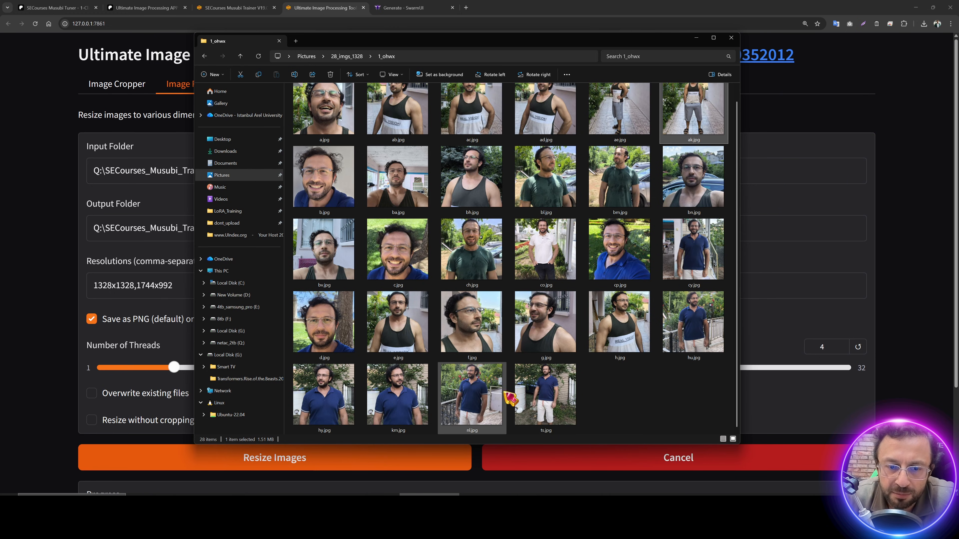
{"action": "double_click", "coordinate": [699, 330]}
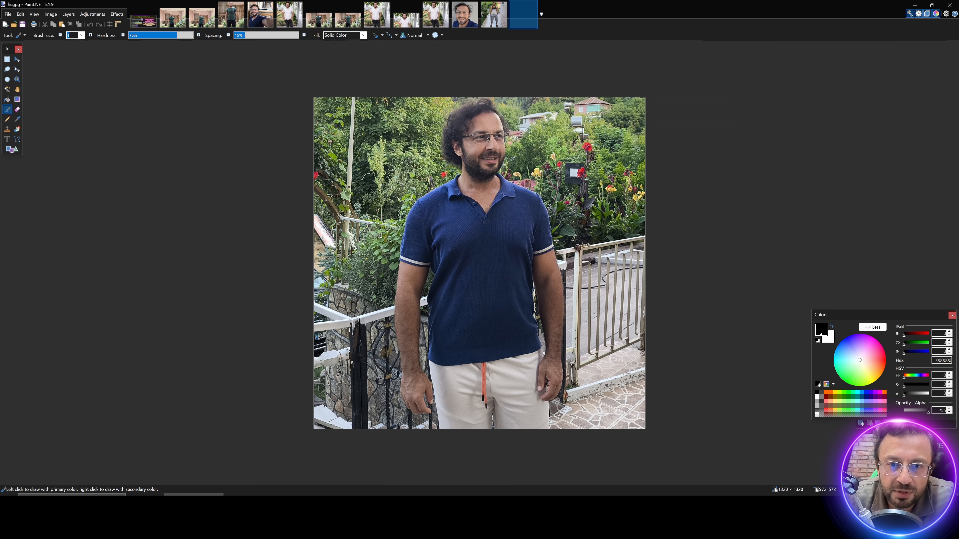
{"action": "scroll", "coordinate": [504, 126], "scroll_direction": "up", "scroll_amount": 4}
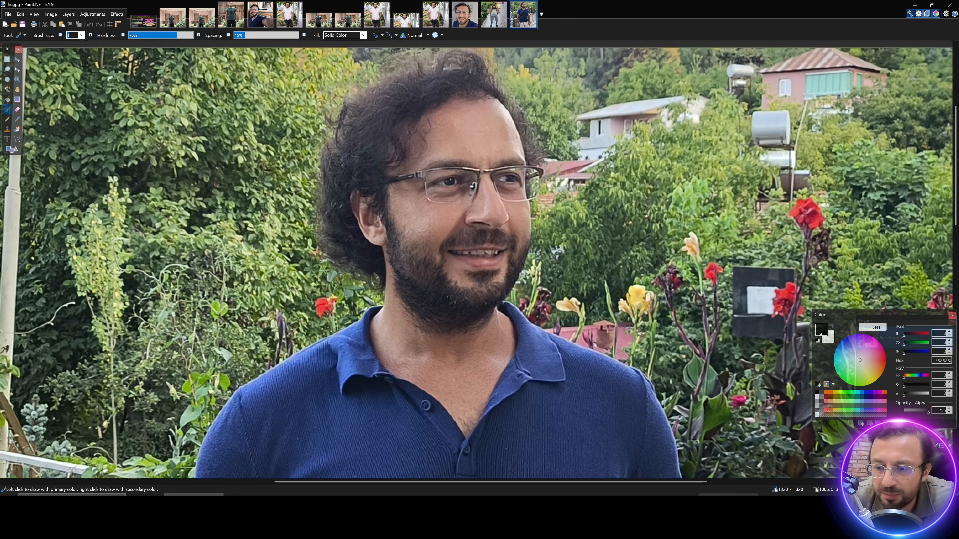
{"action": "key", "text": "ctrl+alt+v"}
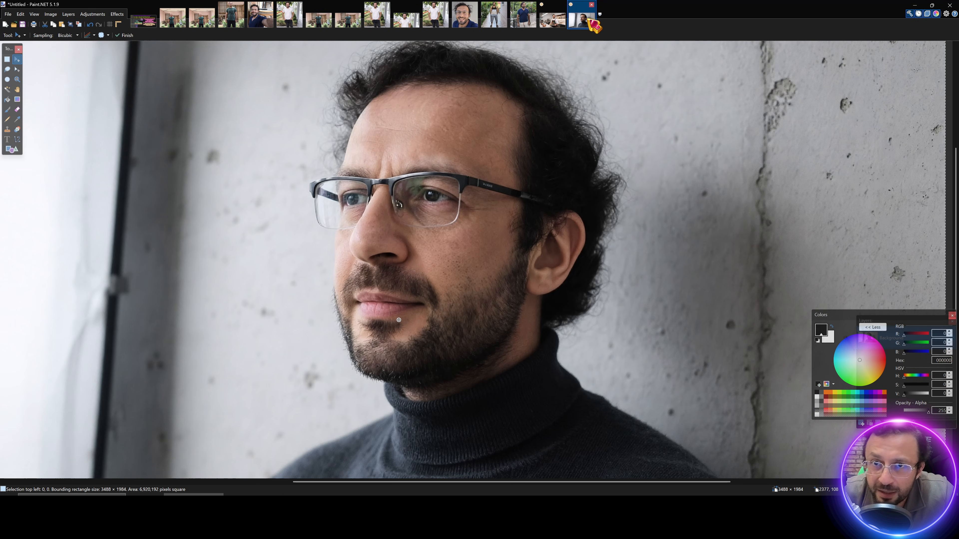
{"action": "left_click_drag", "start_coordinate": [591, 25], "coordinate": [532, 30]}
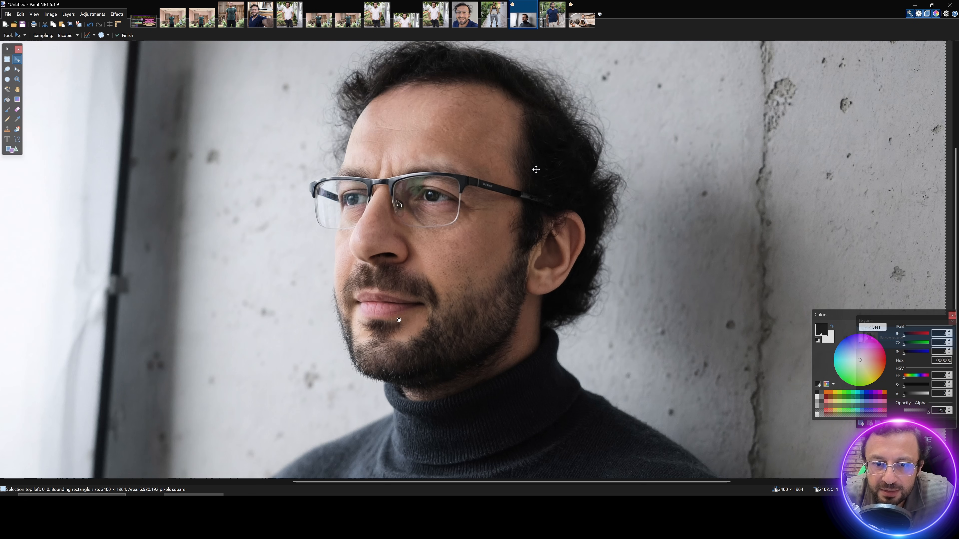
{"action": "left_click", "coordinate": [564, 26]}
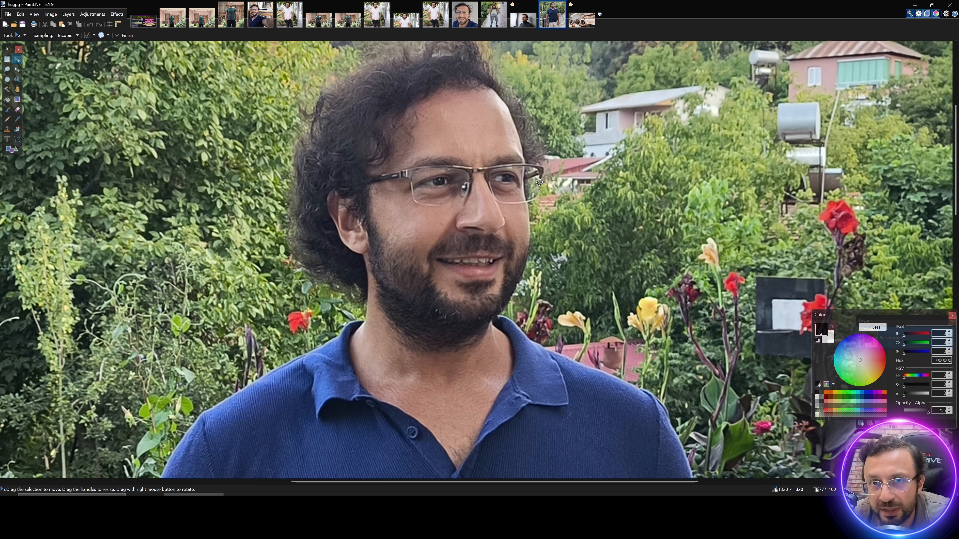
{"action": "left_click", "coordinate": [526, 17]}
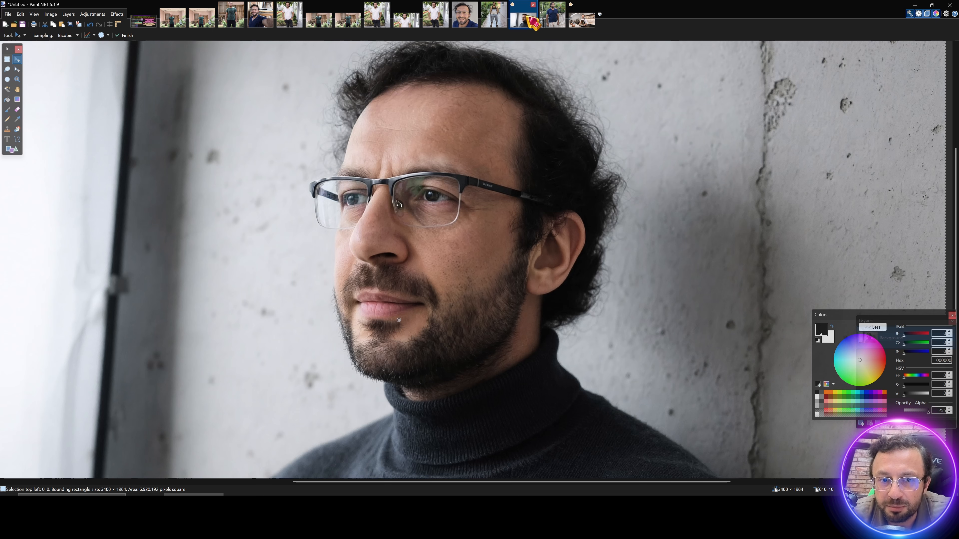
{"action": "left_click", "coordinate": [544, 17]}
Step: Look over bh.jpg and co.jpg in the 1_ohwx folder, then open a.jpg in Paint.NET
{"action": "left_click", "coordinate": [429, 499]}
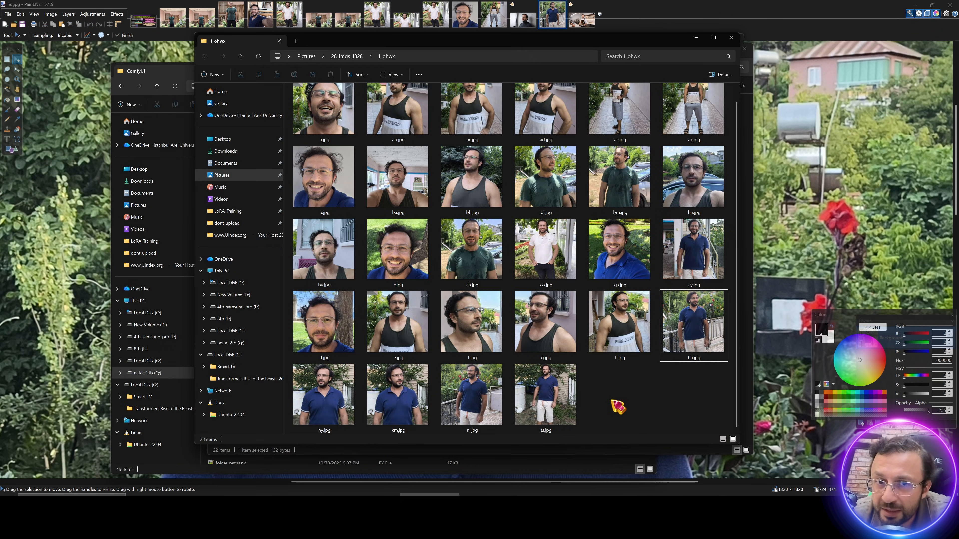
{"action": "scroll", "coordinate": [613, 399], "scroll_direction": "up", "scroll_amount": 1}
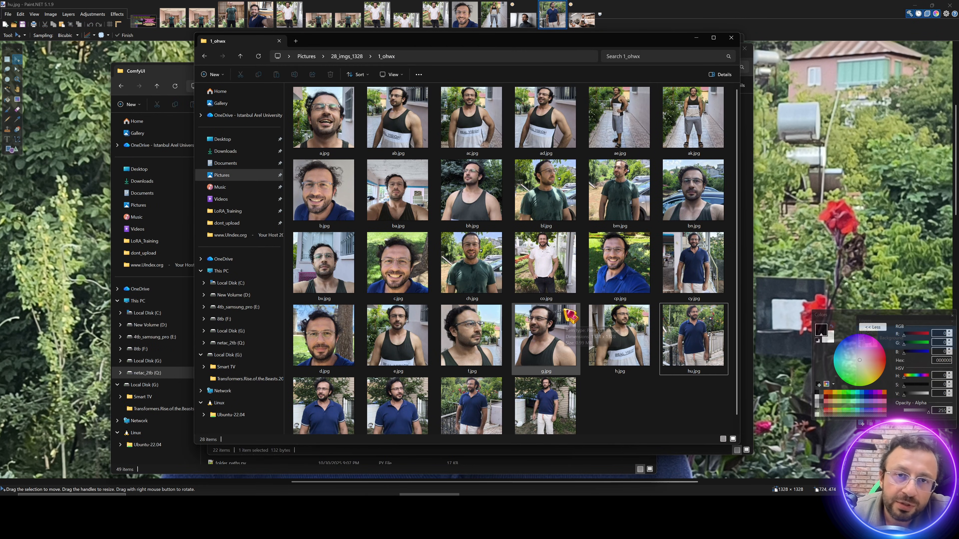
{"action": "left_click", "coordinate": [494, 208]}
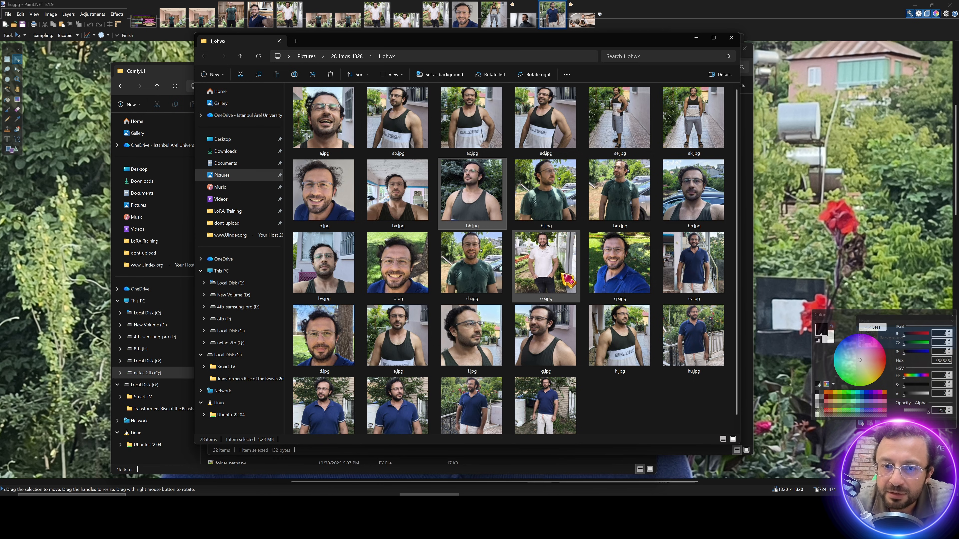
{"action": "left_click", "coordinate": [558, 291]}
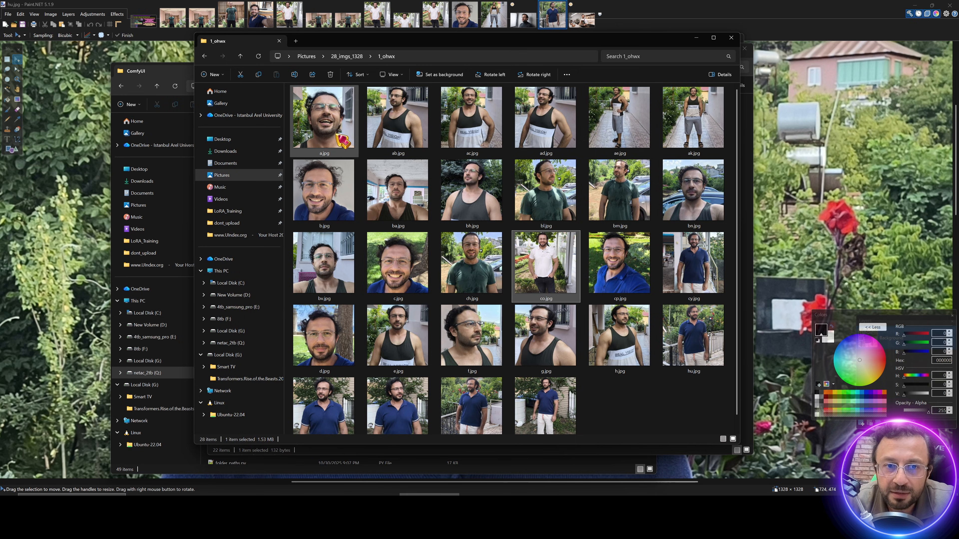
{"action": "double_click", "coordinate": [333, 200]}
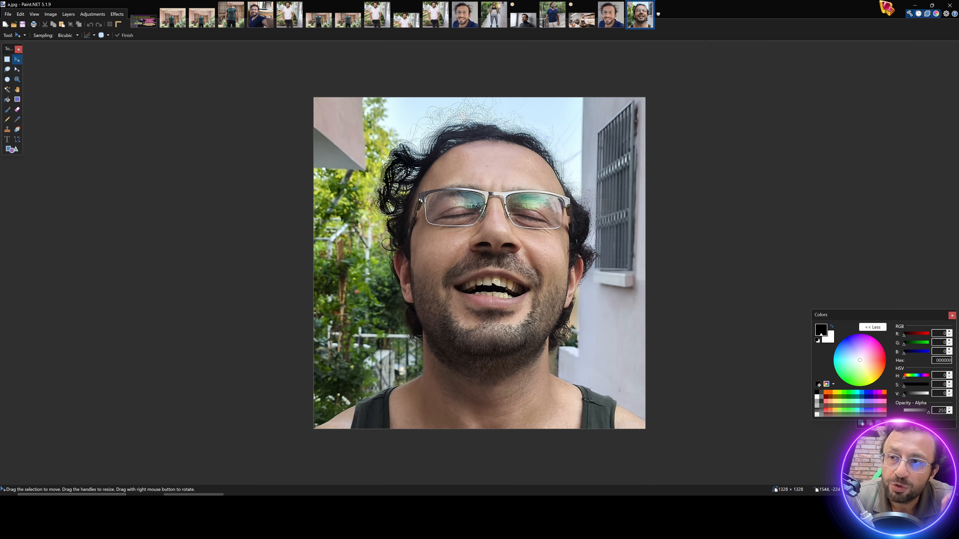
Step: Open cp.jpg and c.jpg from 1_ohwx in Paint.NET, closing the Colors panel, then return to Explorer
{"action": "left_click", "coordinate": [915, 5]}
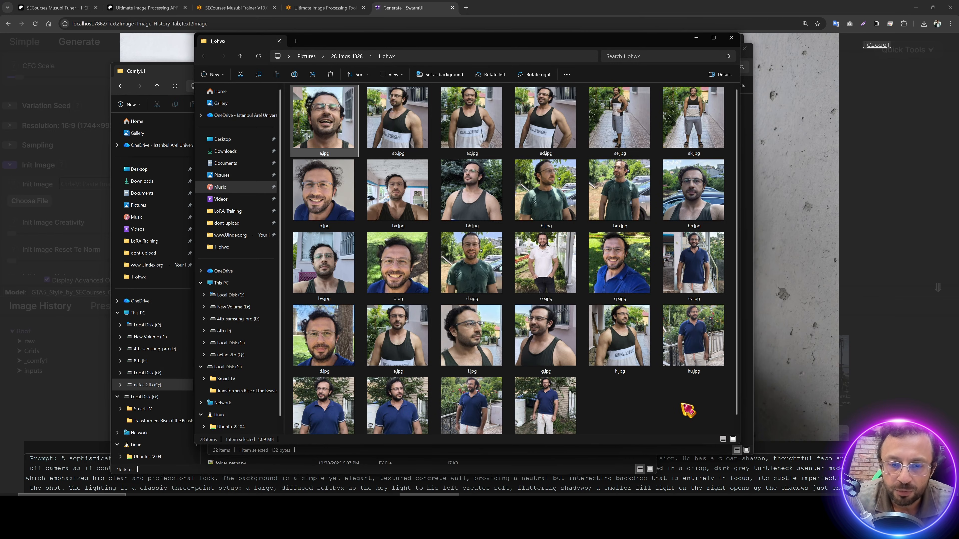
{"action": "double_click", "coordinate": [639, 276]}
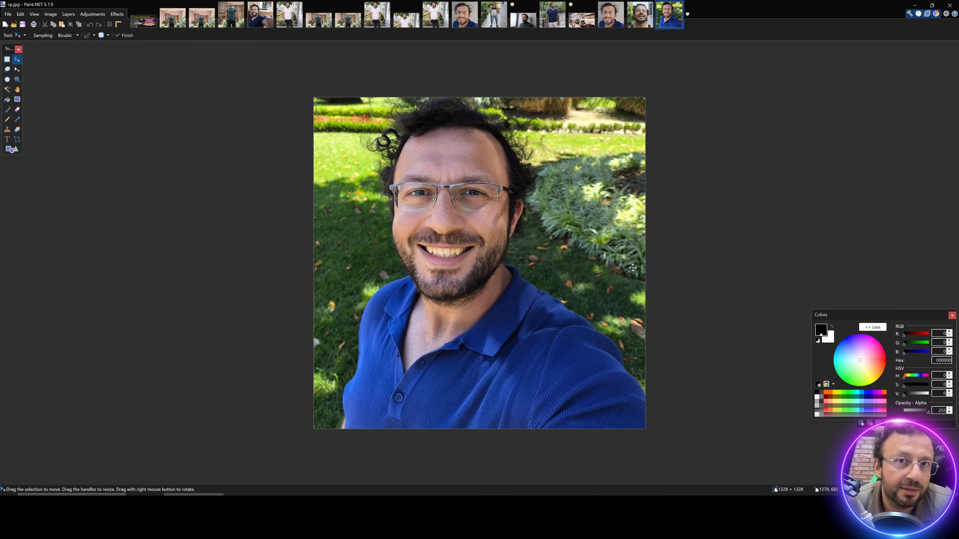
{"action": "left_click", "coordinate": [915, 5]}
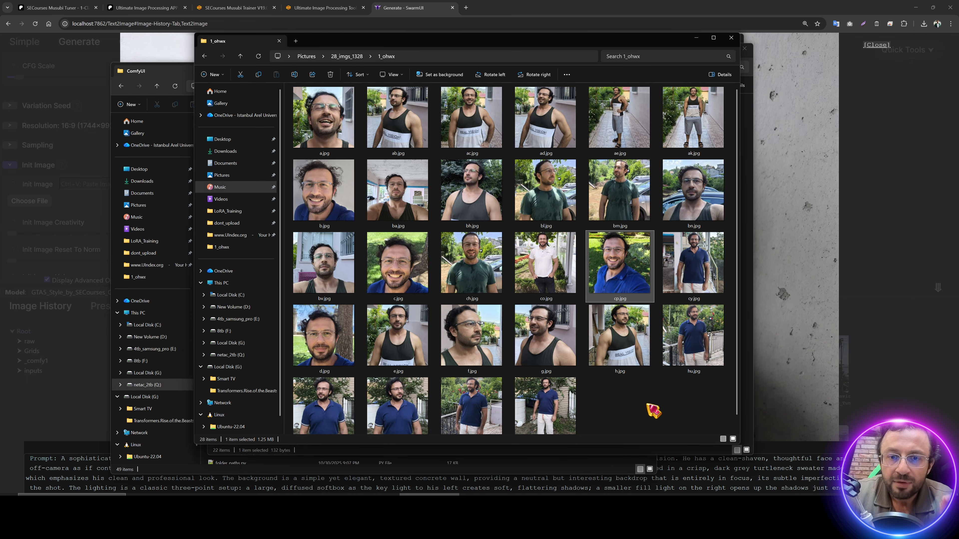
{"action": "left_click", "coordinate": [403, 271]}
{"action": "double_click", "coordinate": [403, 270]}
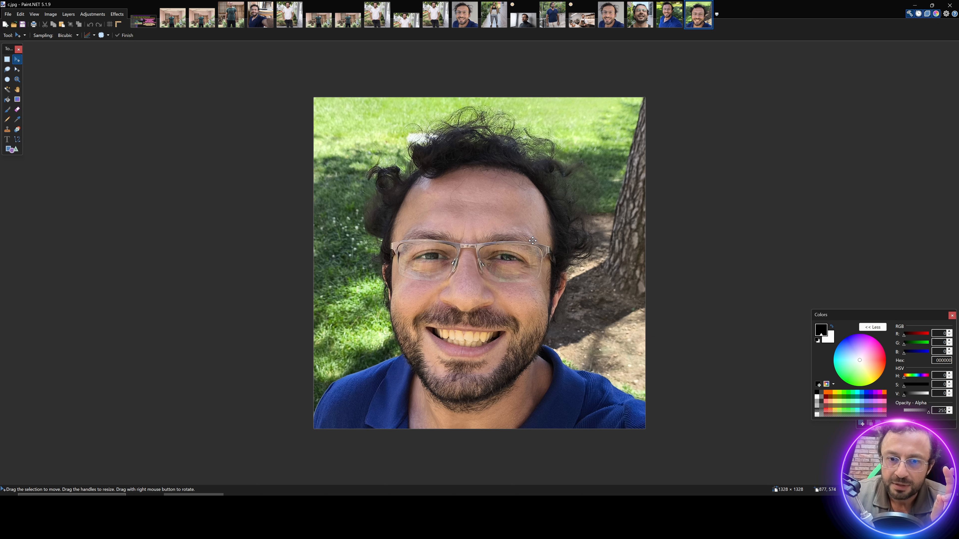
{"action": "left_click", "coordinate": [927, 12]}
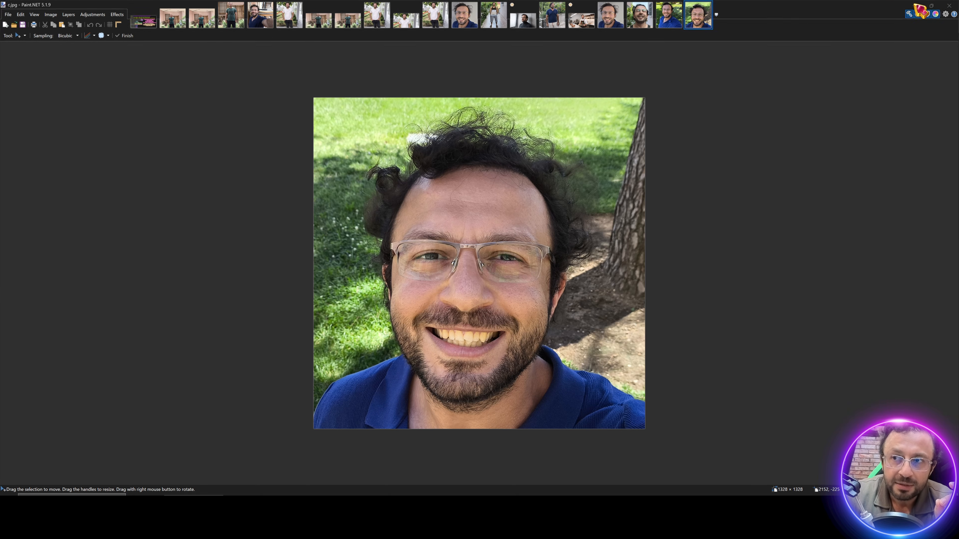
{"action": "left_click", "coordinate": [916, 5]}
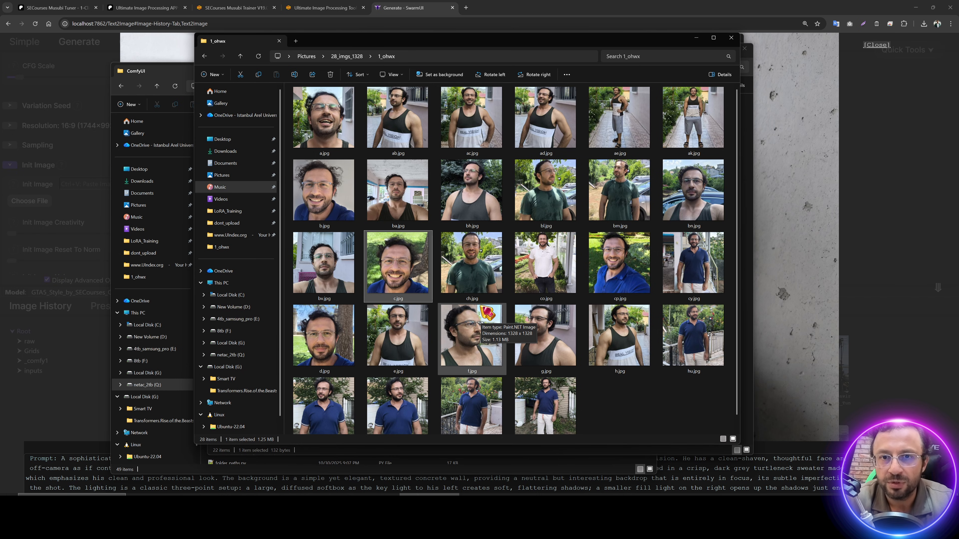
Step: Deselect the photos in the 1_ohwx folder
{"action": "left_click", "coordinate": [656, 402]}
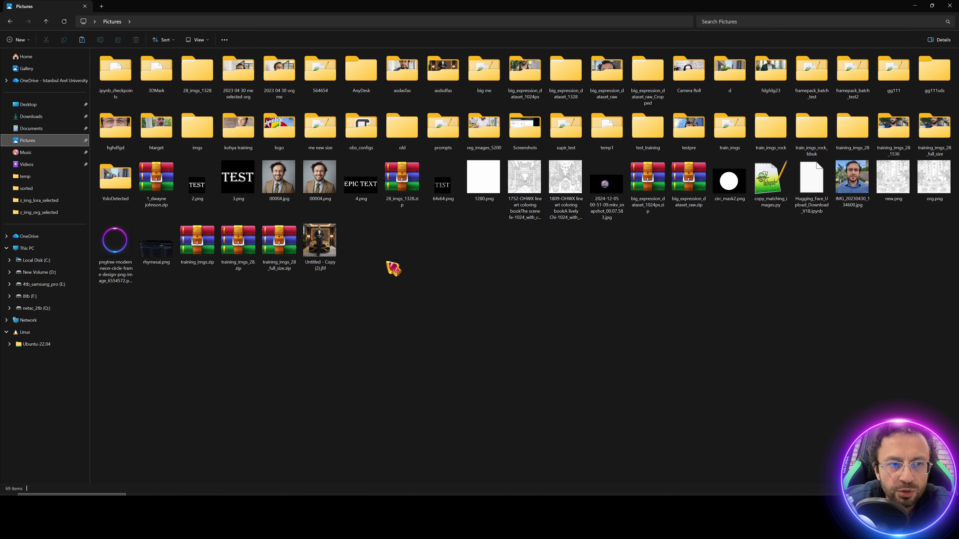
Step: Open the TIMEBURST99 photo and set Rectangle Select to a fixed 16:9 ratio
{"action": "left_click", "coordinate": [930, 127]}
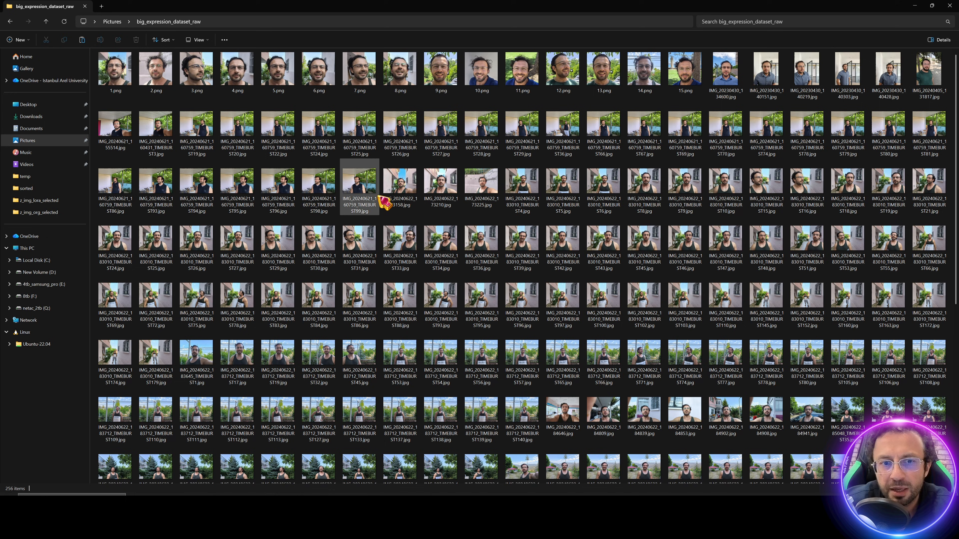
{"action": "double_click", "coordinate": [378, 197]}
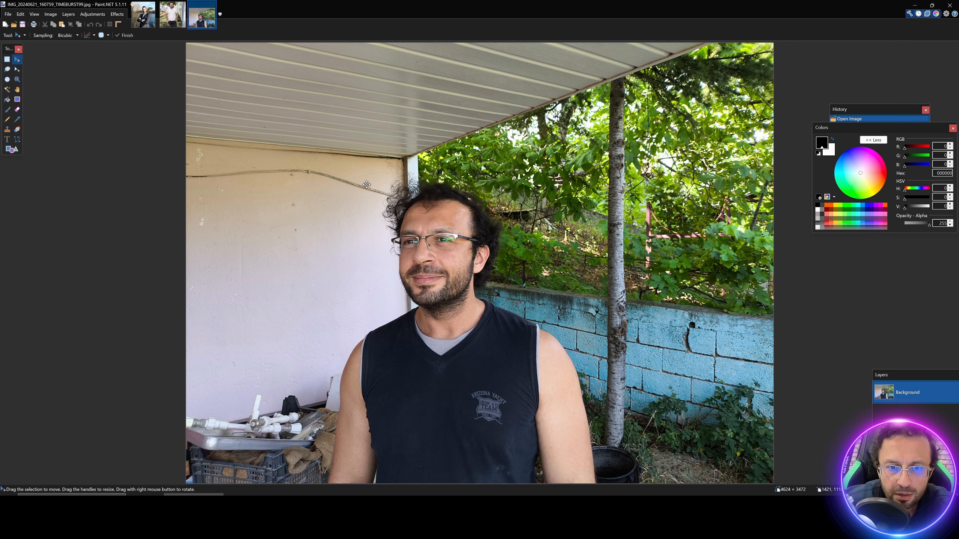
{"action": "left_click", "coordinate": [6, 59]}
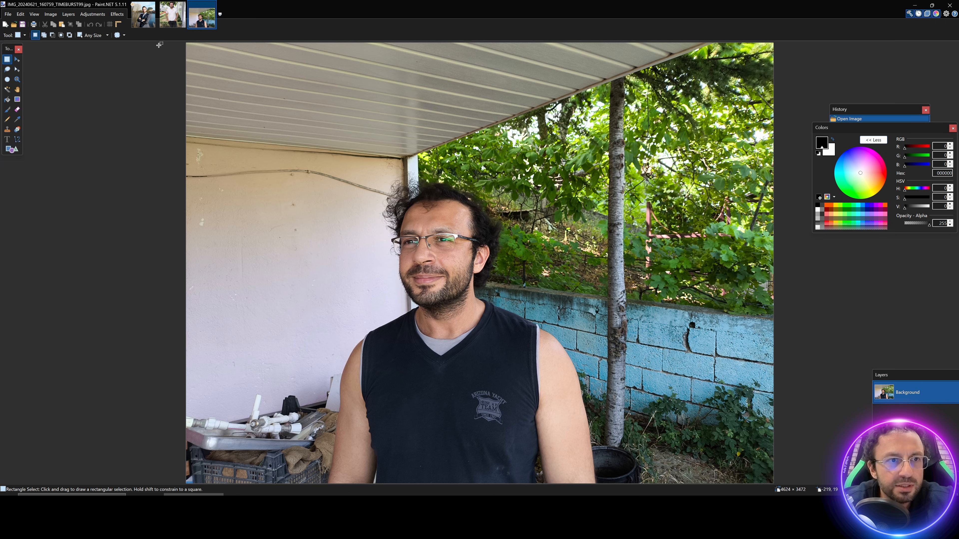
{"action": "left_click", "coordinate": [84, 36]}
{"action": "double_click", "coordinate": [146, 36]}
{"action": "type", "text": "1"}
{"action": "double_click", "coordinate": [191, 36]}
{"action": "type", "text": "1"}
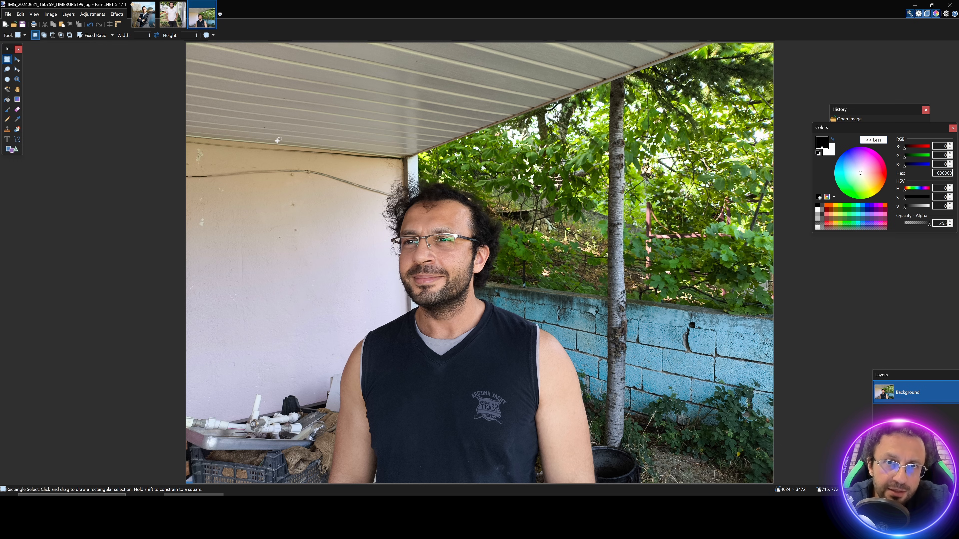
{"action": "double_click", "coordinate": [148, 35]}
{"action": "type", "text": "16"}
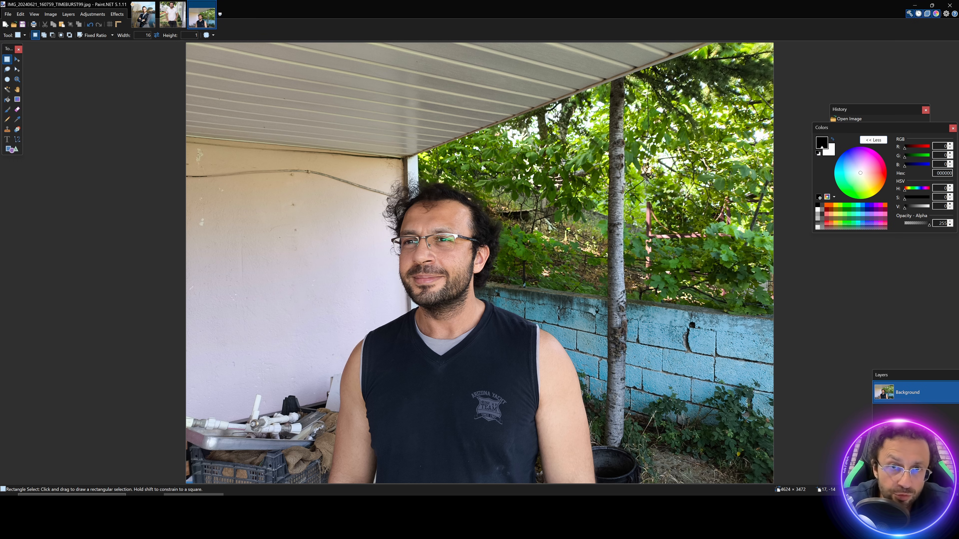
{"action": "double_click", "coordinate": [190, 36]}
{"action": "type", "text": "9"}
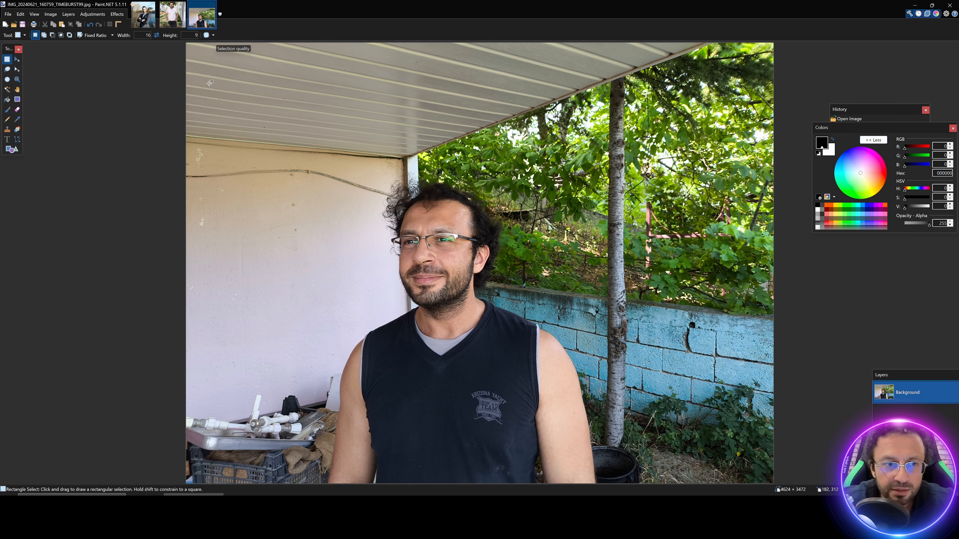
Step: Copy a 4360x2452 16:9 wide shot into a new image
{"action": "left_click_drag", "start_coordinate": [217, 172], "coordinate": [771, 483]}
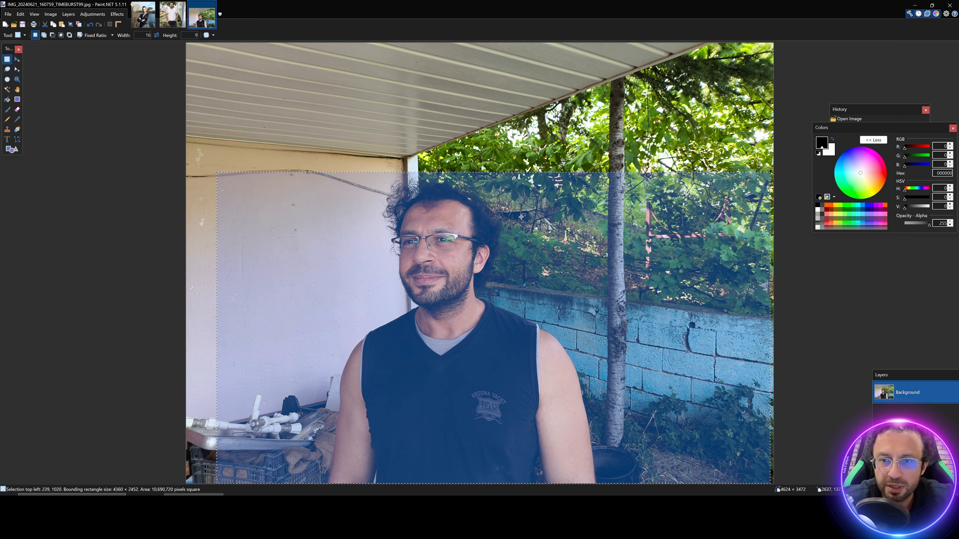
{"action": "key", "text": "ctrl+c"}
{"action": "key", "text": "ctrl+alt+v"}
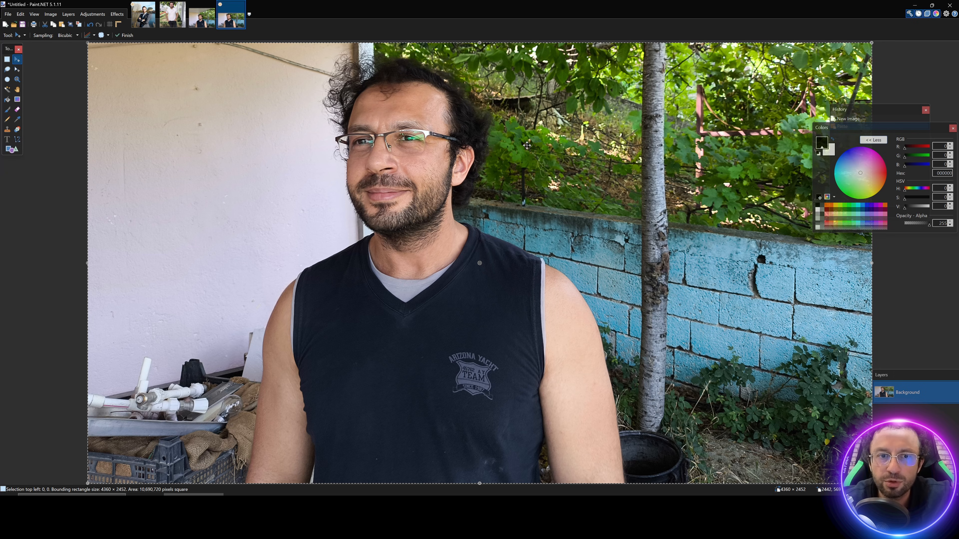
Step: Copy a 2401x2401 face-and-torso square from the original photo into another new image
{"action": "left_click", "coordinate": [202, 15]}
{"action": "left_click", "coordinate": [7, 59]}
{"action": "left_click", "coordinate": [247, 154]}
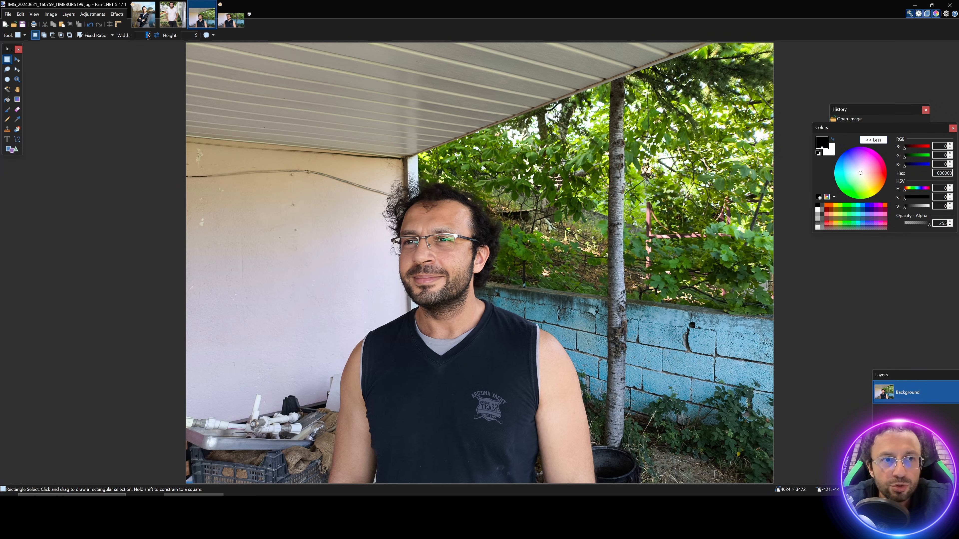
{"action": "left_click_drag", "start_coordinate": [294, 178], "coordinate": [600, 484]}
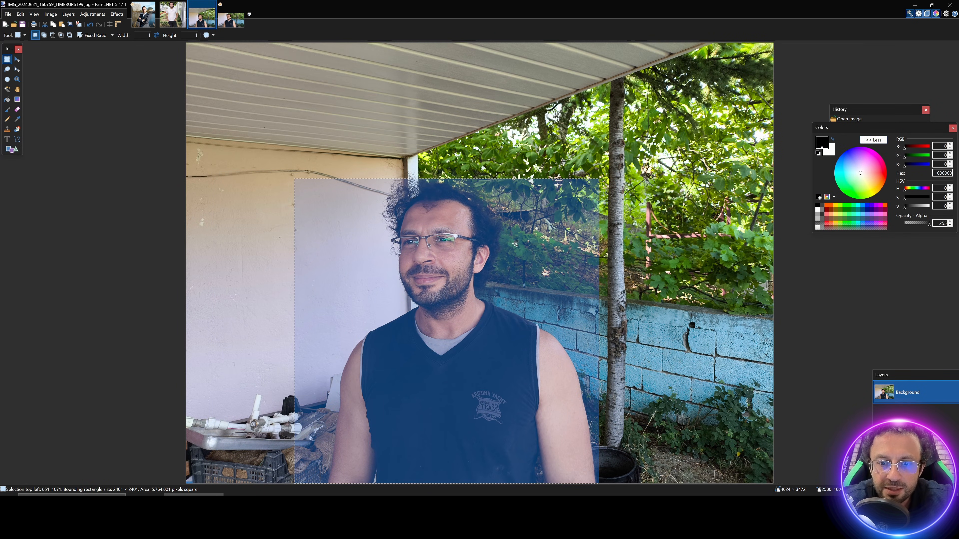
{"action": "key", "text": "ctrl+c"}
{"action": "key", "text": "ctrl+alt+v"}
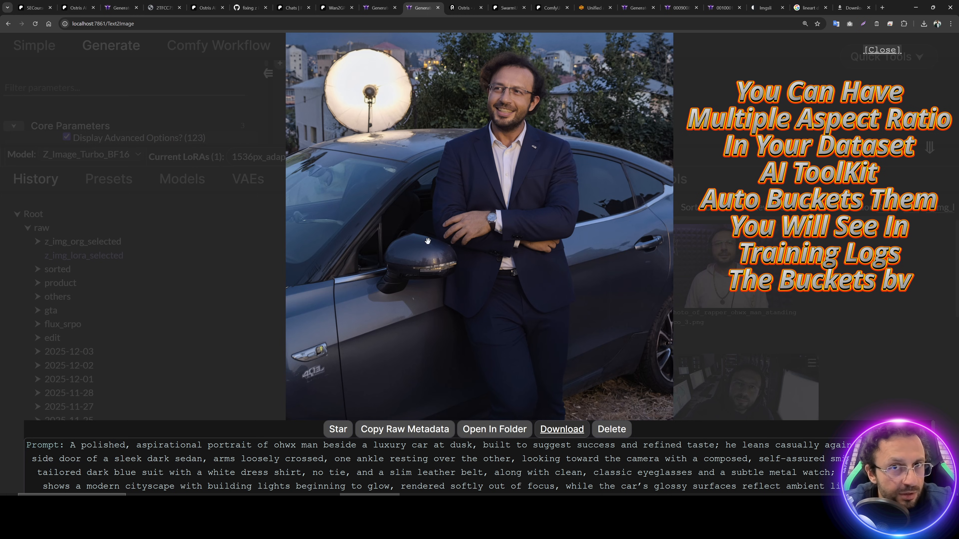
Step: Browse the next three generated images fullscreen, then close the viewer
{"action": "key", "text": "Right"}
{"action": "key", "text": "Right"}
{"action": "key", "text": "Right"}
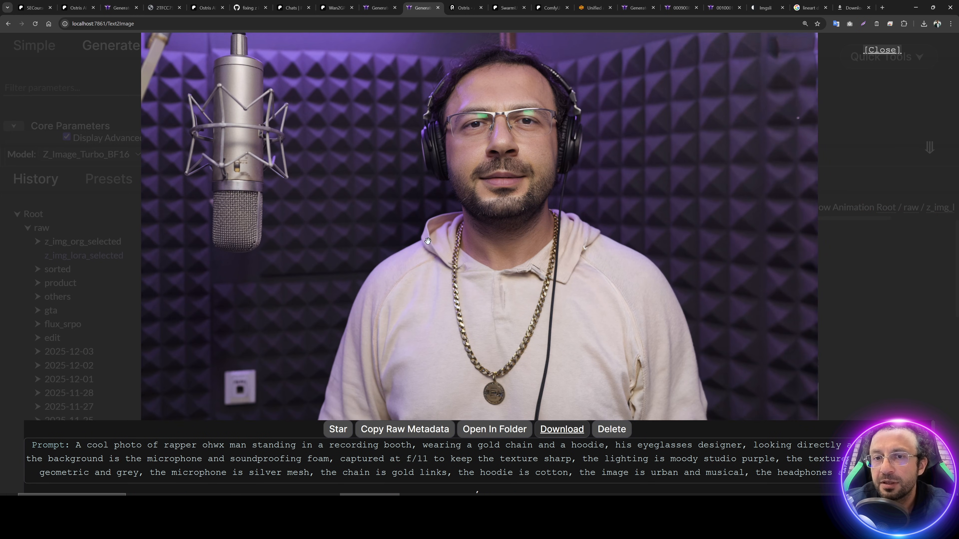
{"action": "key", "text": "Right"}
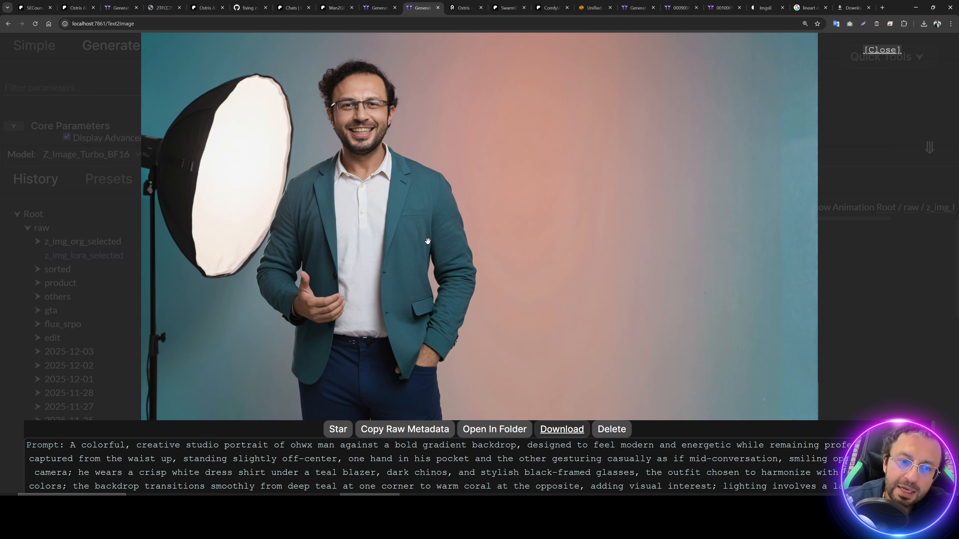
{"action": "key", "text": "Right"}
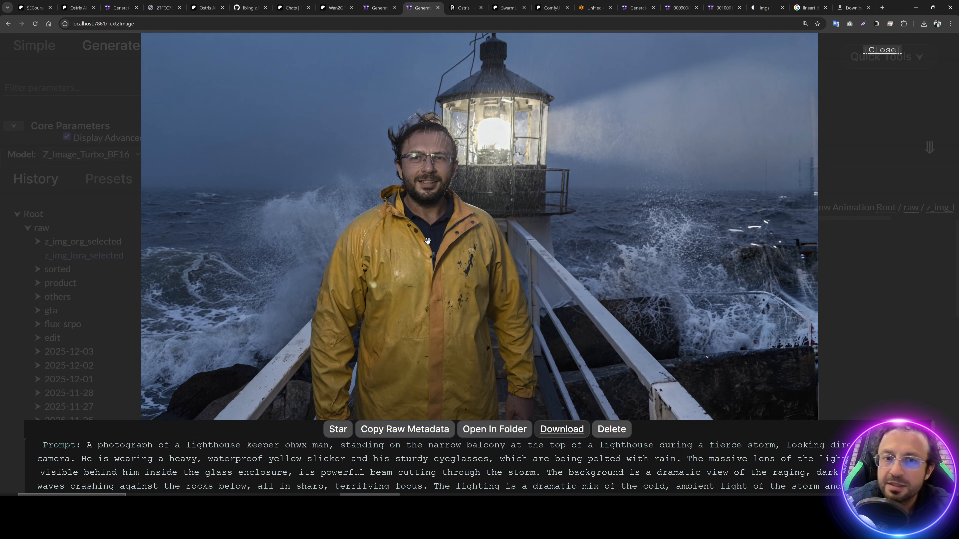
{"action": "left_click", "coordinate": [26, 122]}
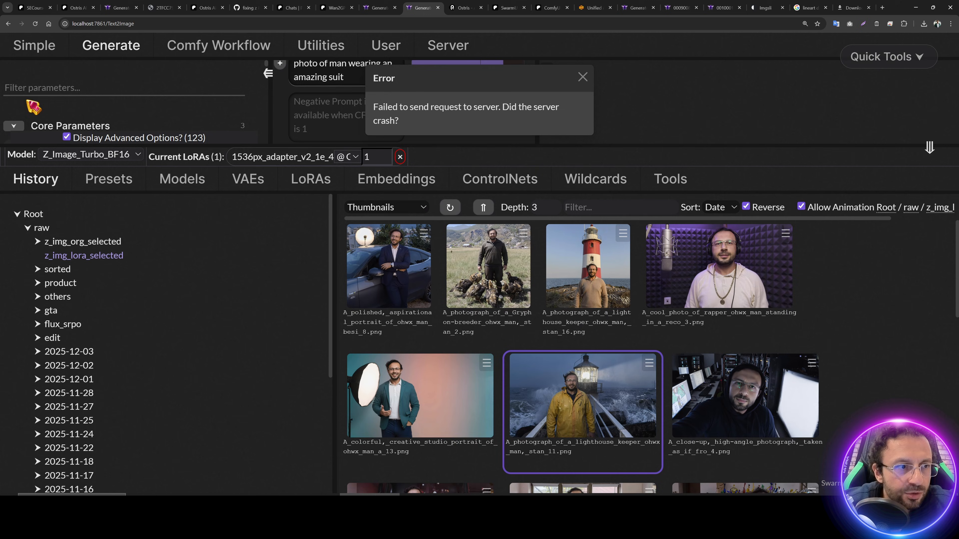
Step: Enlarge the parameters area, dismiss the server error, and list the Resolution aspect ratios
{"action": "left_click_drag", "start_coordinate": [137, 145], "coordinate": [137, 414]}
{"action": "left_click", "coordinate": [582, 78]}
{"action": "scroll", "coordinate": [136, 264], "scroll_direction": "down", "scroll_amount": 2}
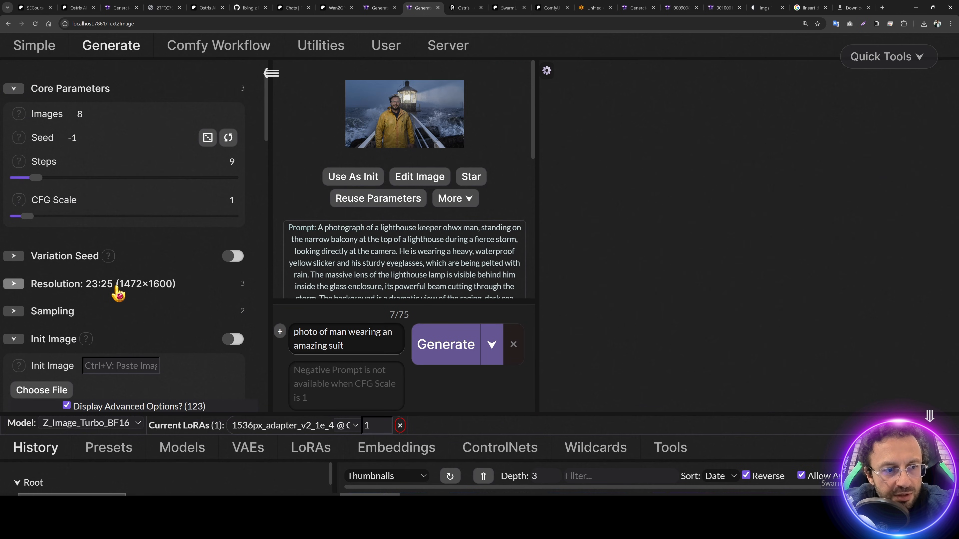
{"action": "left_click", "coordinate": [118, 286]}
{"action": "scroll", "coordinate": [128, 289], "scroll_direction": "down", "scroll_amount": 2}
{"action": "left_click", "coordinate": [145, 200]}
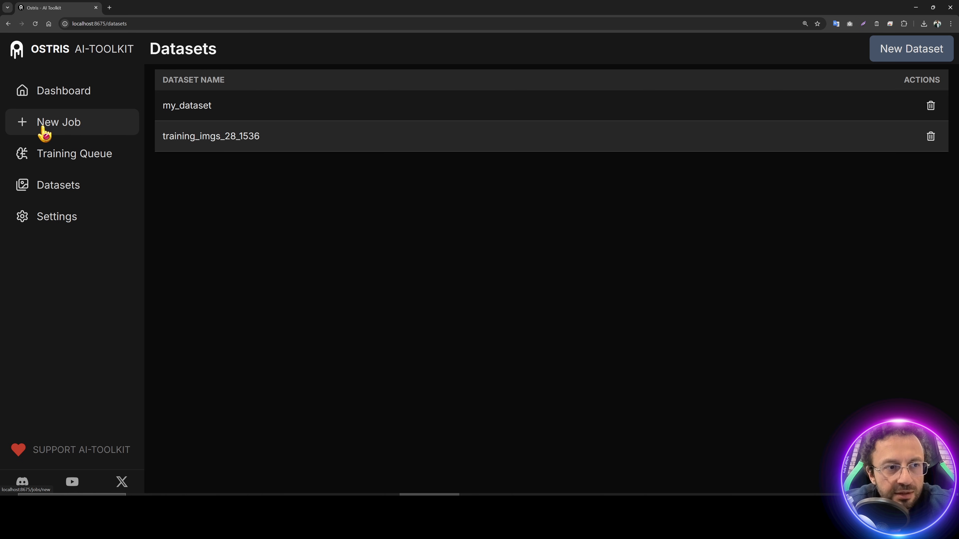
Step: Start a new job from the saved YAML config and rename it 1536px_adapter_v2_1e_4
{"action": "left_click", "coordinate": [73, 126]}
{"action": "left_click", "coordinate": [817, 50]}
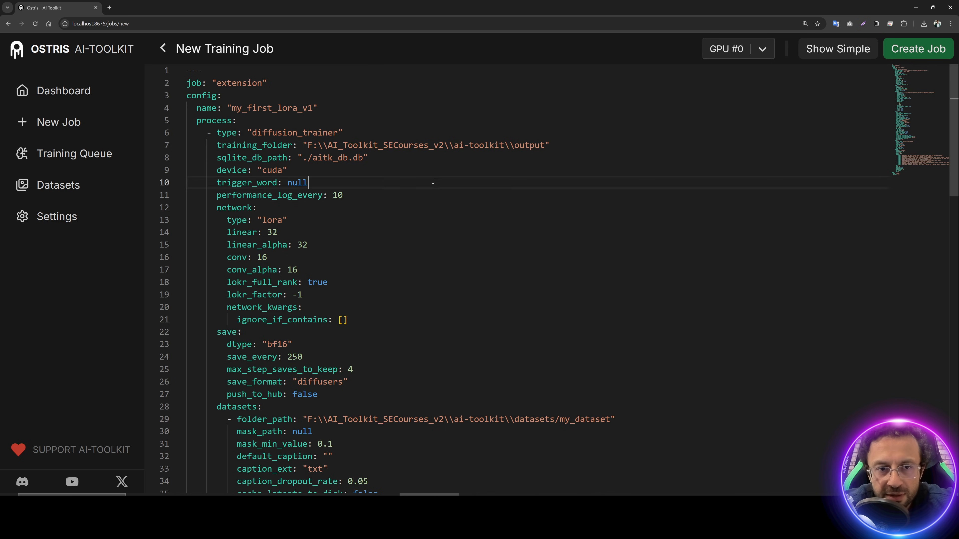
{"action": "left_click", "coordinate": [838, 48]}
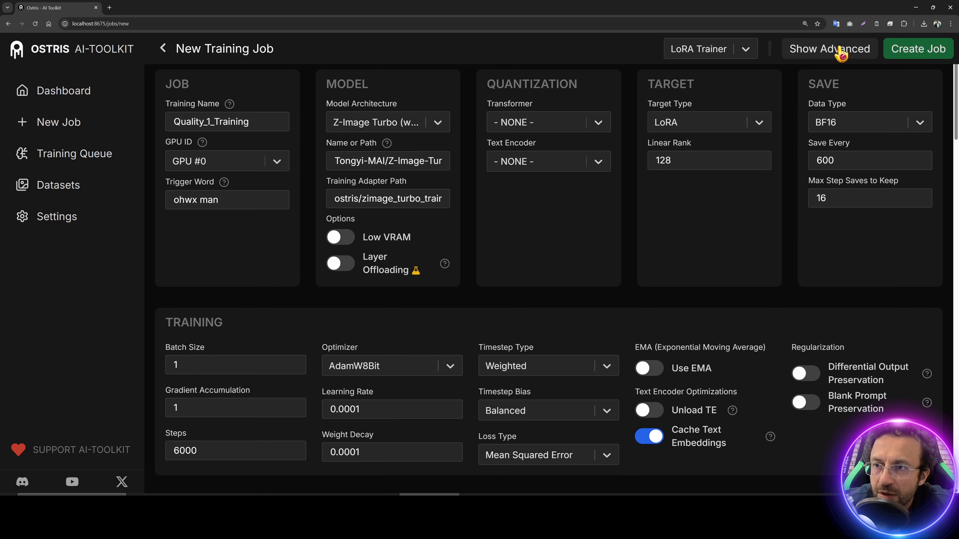
{"action": "double_click", "coordinate": [226, 120]}
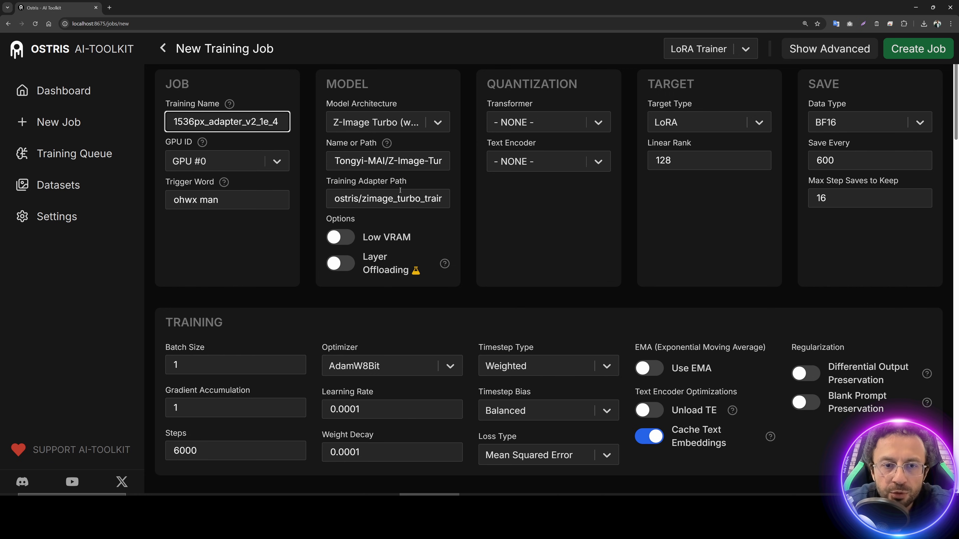
Step: Verify the Training Adapter Path points to adapter_v2.safetensors
{"action": "left_click", "coordinate": [383, 198]}
{"action": "key", "text": "End"}
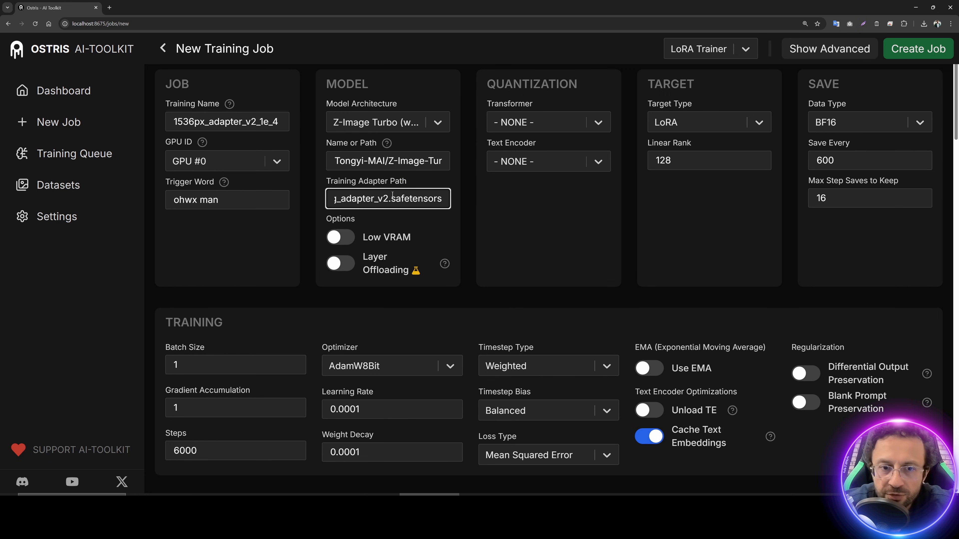
{"action": "left_click", "coordinate": [392, 194]}
{"action": "key", "text": "Left"}
{"action": "key", "text": "Left"}
{"action": "key", "text": "Left"}
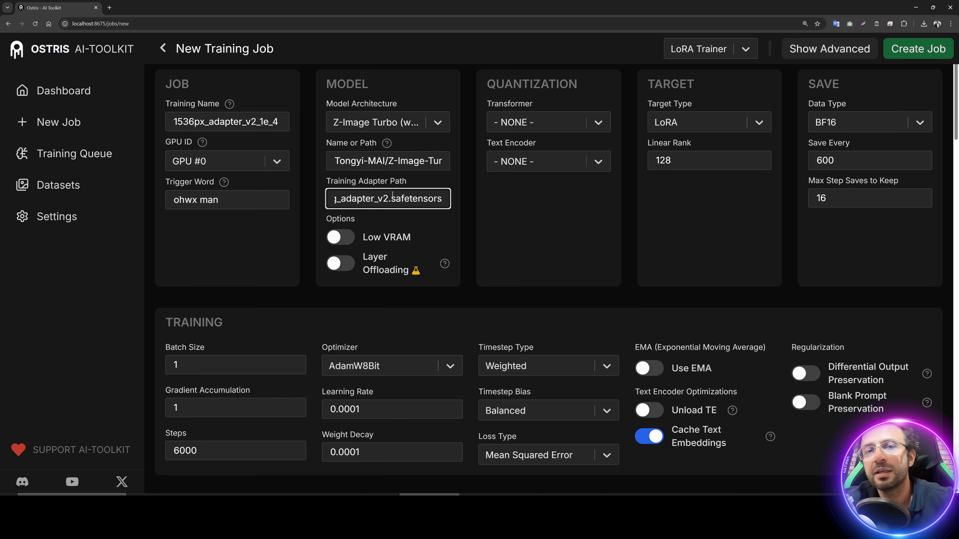
{"action": "key", "text": "Left"}
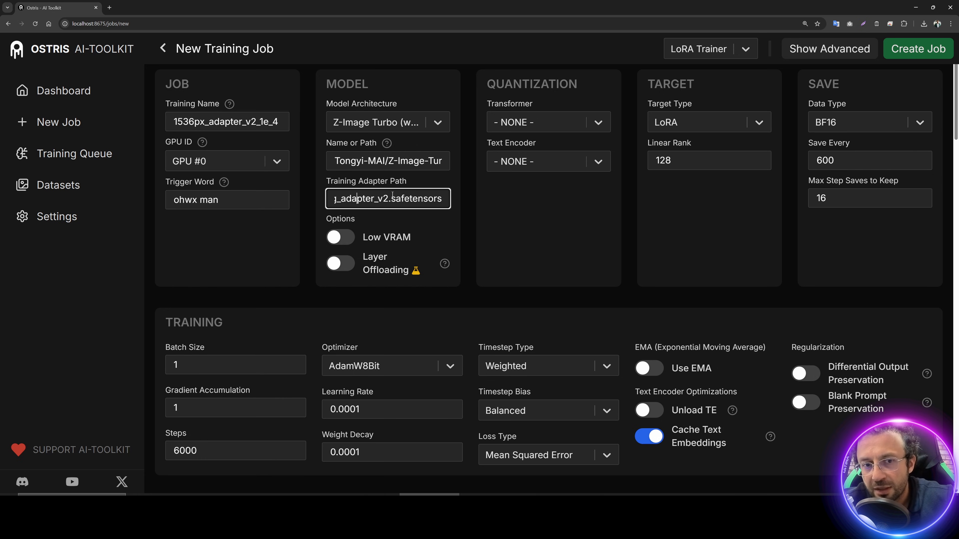
{"action": "key", "text": "Left"}
{"action": "key", "text": "Left"}
{"action": "key", "text": "Left"}
{"action": "key", "text": "Left"}
{"action": "key", "text": "Left"}
{"action": "key", "text": "Left"}
{"action": "key", "text": "Left"}
{"action": "key", "text": "Left"}
{"action": "key", "text": "Left"}
{"action": "key", "text": "Left"}
{"action": "key", "text": "Left"}
{"action": "key", "text": "Left"}
{"action": "key", "text": "Left"}
{"action": "key", "text": "Left"}
{"action": "key", "text": "Left"}
{"action": "key", "text": "Left"}
{"action": "key", "text": "Left"}
{"action": "key", "text": "Left"}
{"action": "key", "text": "Left"}
{"action": "key", "text": "Left"}
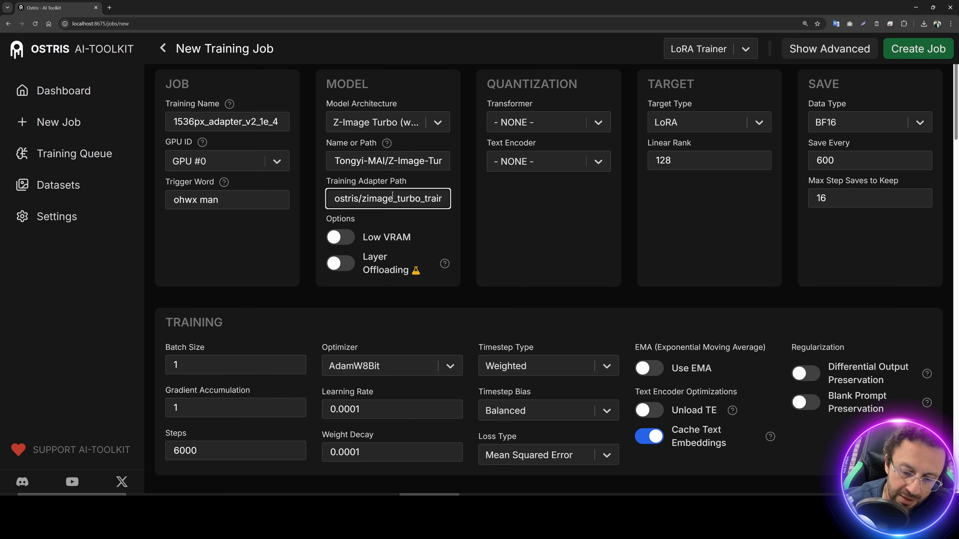
{"action": "key", "text": "End"}
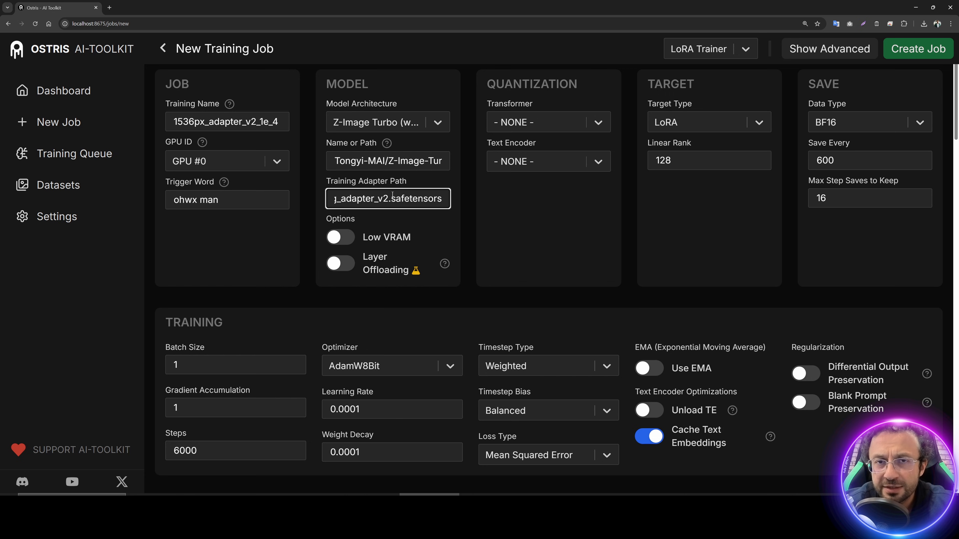
{"action": "key", "text": "Home"}
{"action": "key", "text": "End"}
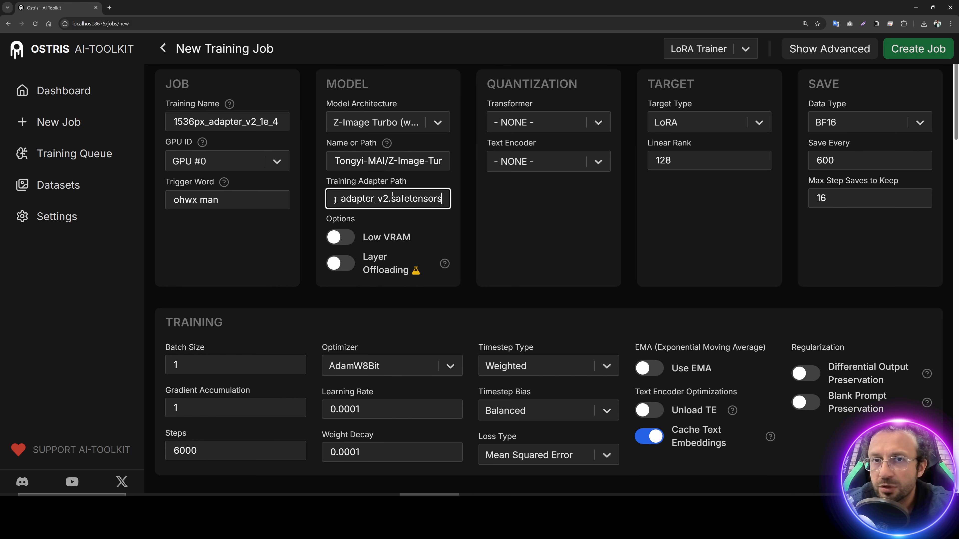
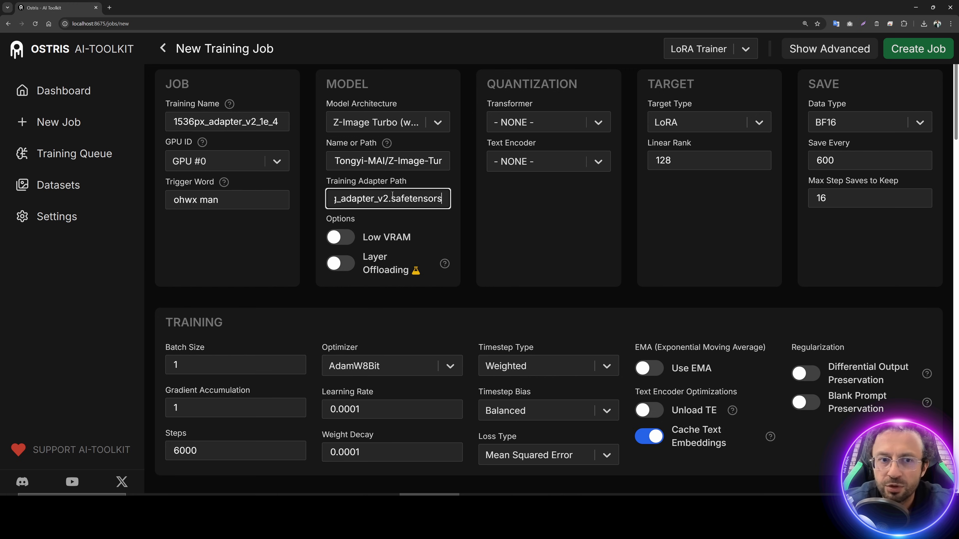
Step: Review the model Name or Path and the Save Every value of 600 in the job form
{"action": "left_click", "coordinate": [372, 162]}
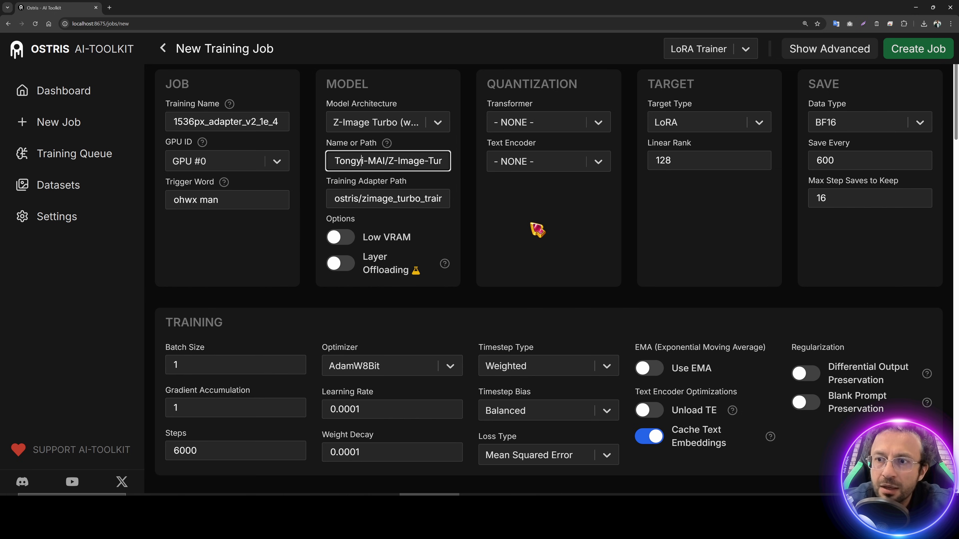
{"action": "double_click", "coordinate": [855, 158]}
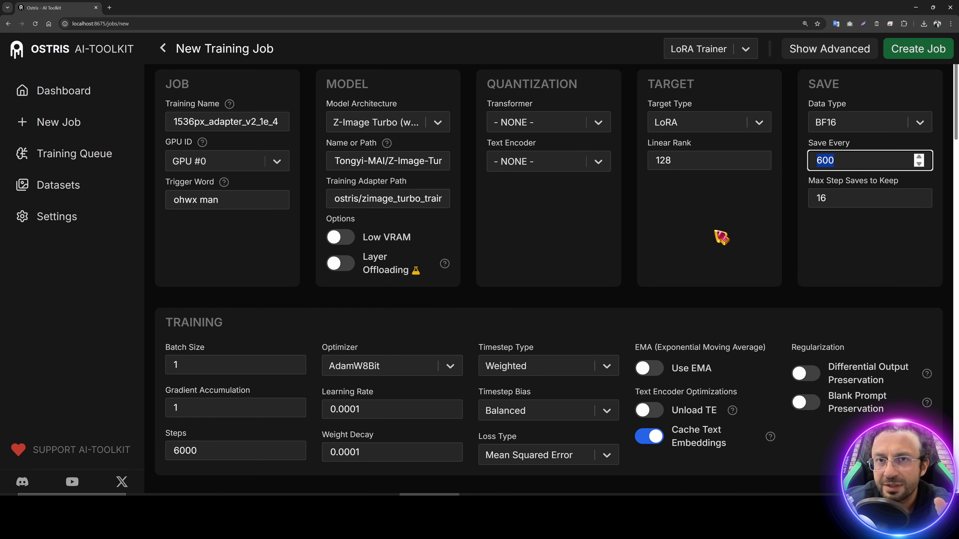
{"action": "scroll", "coordinate": [721, 237], "scroll_direction": "down", "scroll_amount": 3}
{"action": "scroll", "coordinate": [186, 361], "scroll_direction": "up", "scroll_amount": 1}
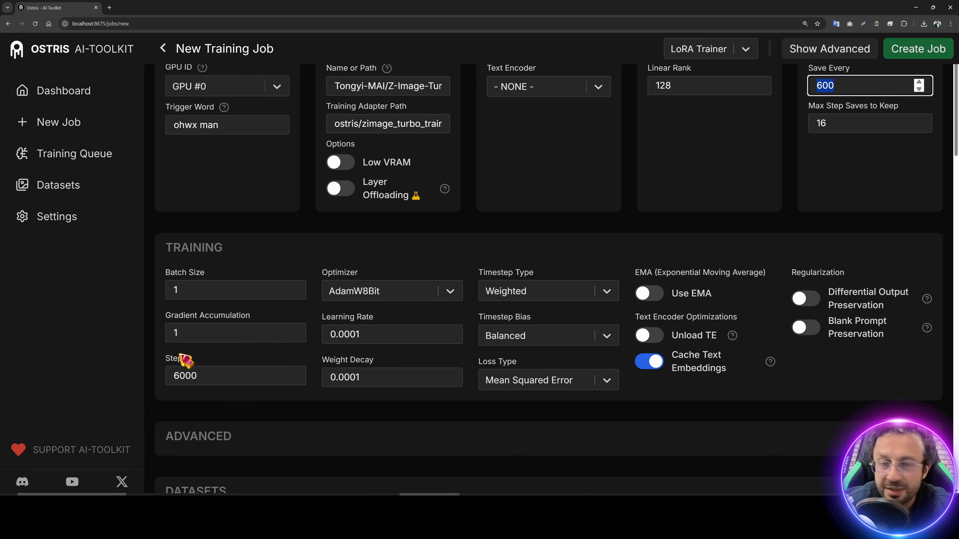
Step: Compute 28 × 200 = 5,600 in Windows Calculator and set Steps to 5600
{"action": "key", "text": "super"}
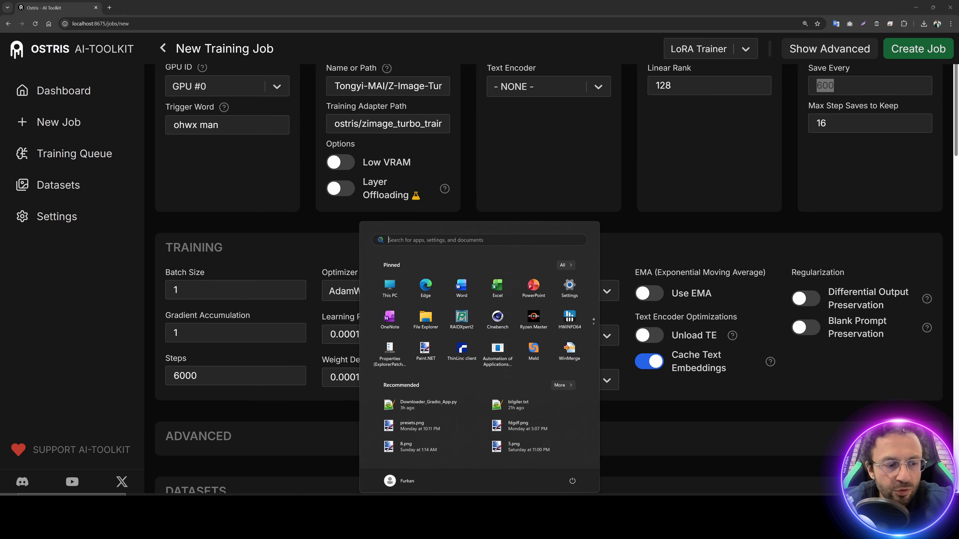
{"action": "type", "text": "calc"}
{"action": "key", "text": "Return"}
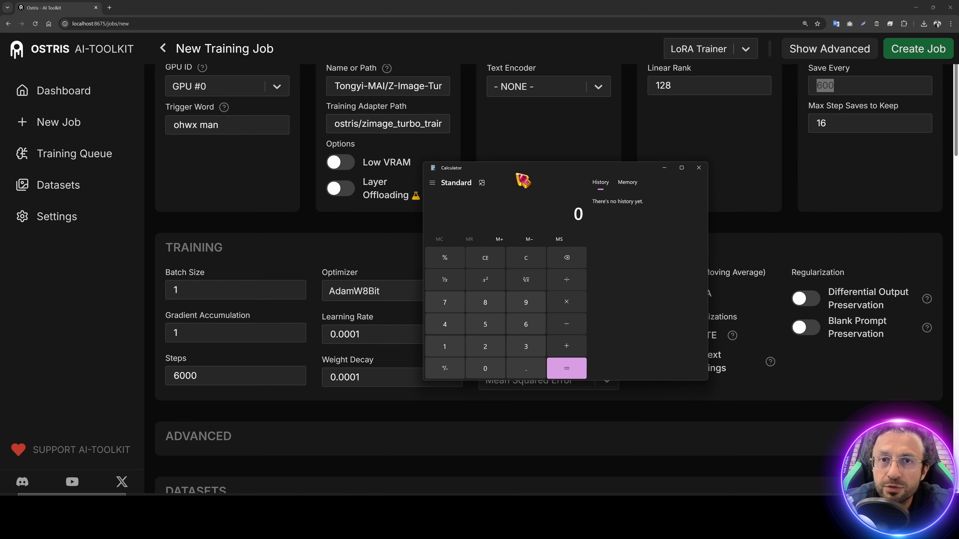
{"action": "type", "text": "28*200"}
{"action": "key", "text": "Return"}
{"action": "left_click", "coordinate": [526, 257]}
{"action": "type", "text": "28"}
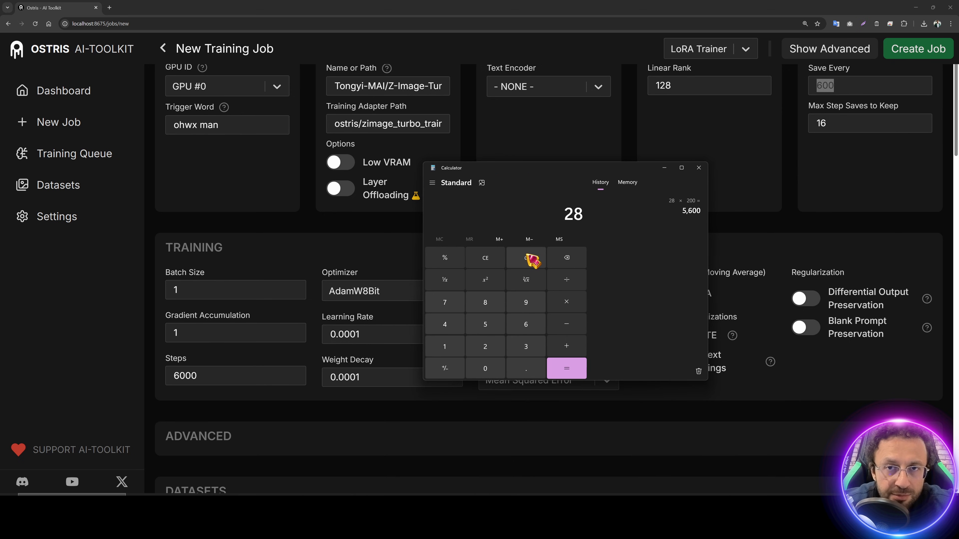
{"action": "type", "text": "22"}
{"action": "type", "text": "00"}
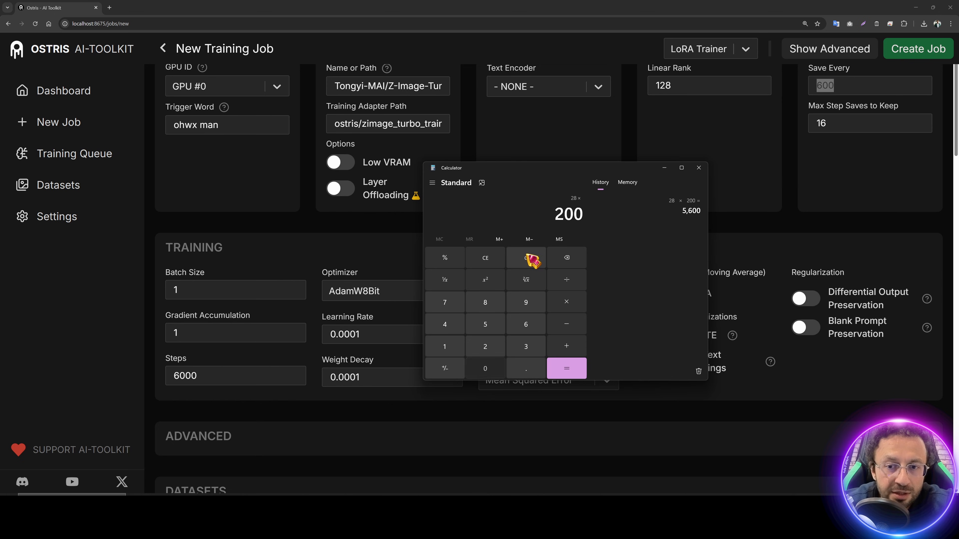
{"action": "key", "text": "Return"}
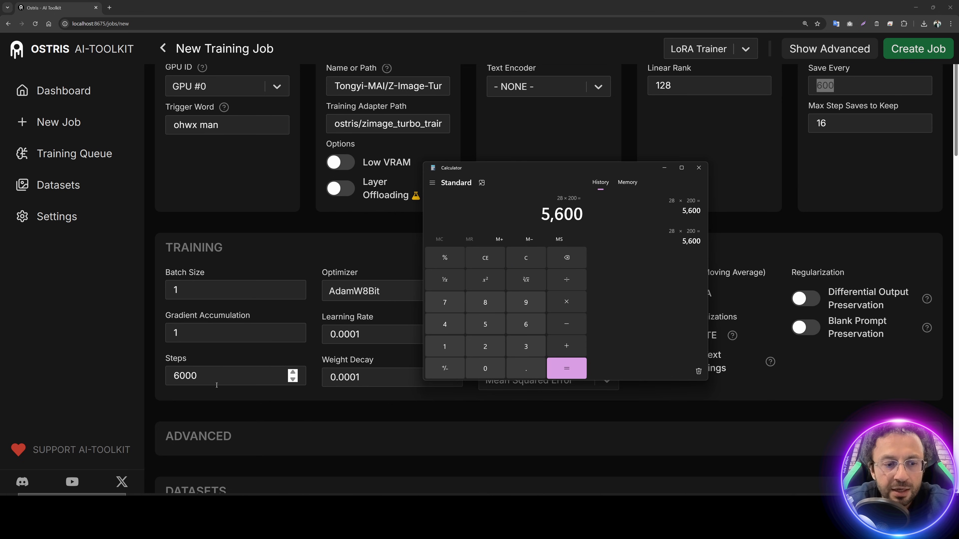
{"action": "left_click_drag", "start_coordinate": [212, 378], "coordinate": [166, 370]}
{"action": "type", "text": "5600"}
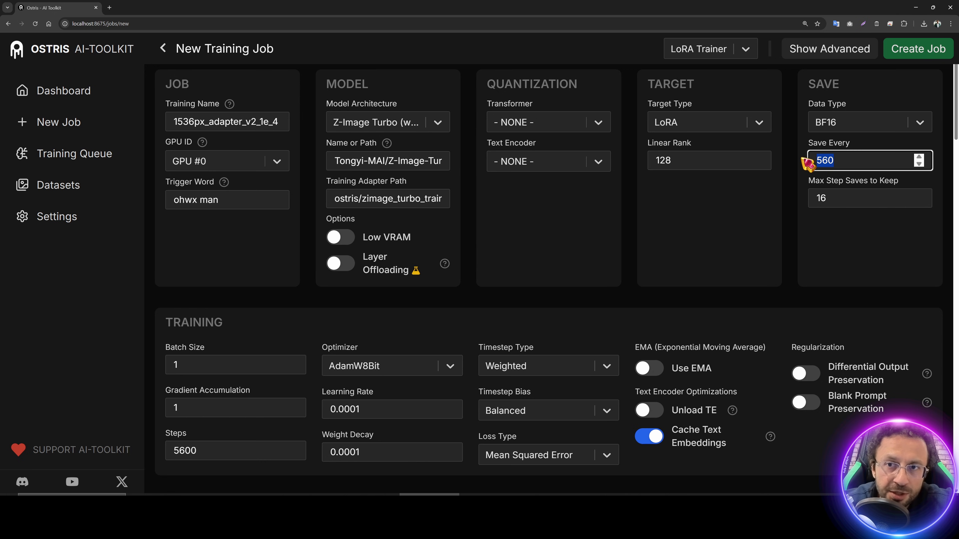
{"action": "type", "text": "560"}
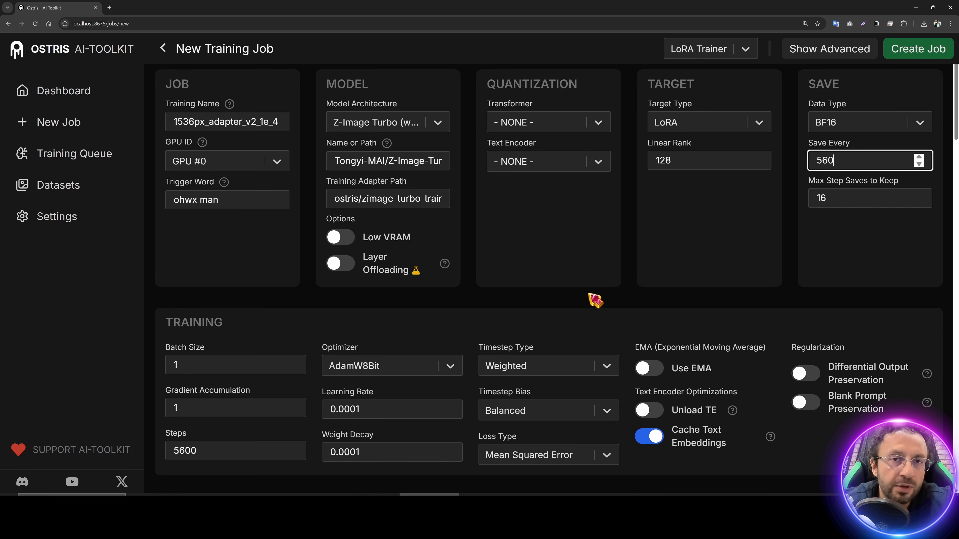
Step: Divide 5,600 by 8 in Calculator and set Save Every to 700
{"action": "key", "text": "super"}
{"action": "type", "text": "calc"}
{"action": "key", "text": "Return"}
{"action": "type", "text": "5600"}
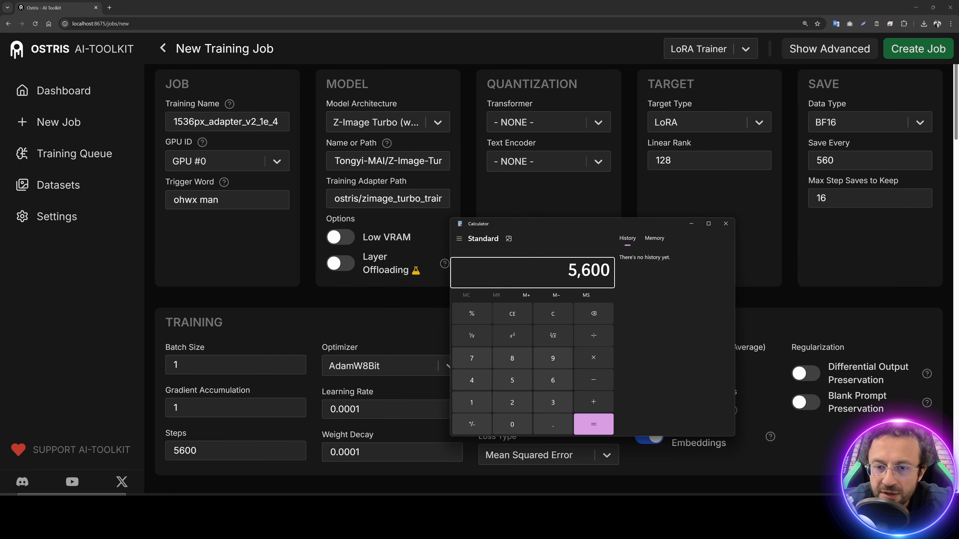
{"action": "type", "text": "/8"}
{"action": "key", "text": "Return"}
{"action": "left_click_drag", "start_coordinate": [850, 157], "coordinate": [784, 157]}
{"action": "type", "text": "700"}
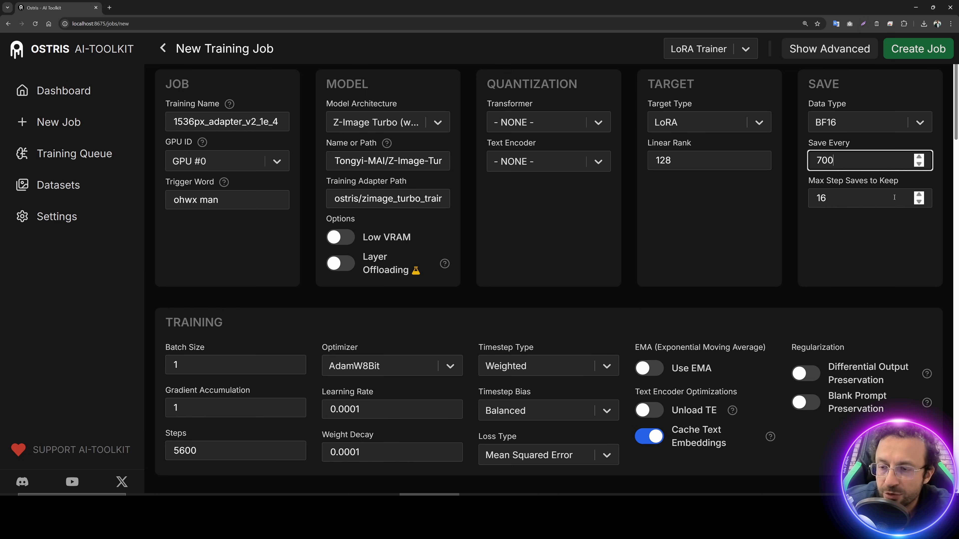
Step: Check the Max Step Saves to Keep setting, undoing a trial value of 3
{"action": "left_click_drag", "start_coordinate": [809, 181], "coordinate": [906, 187]}
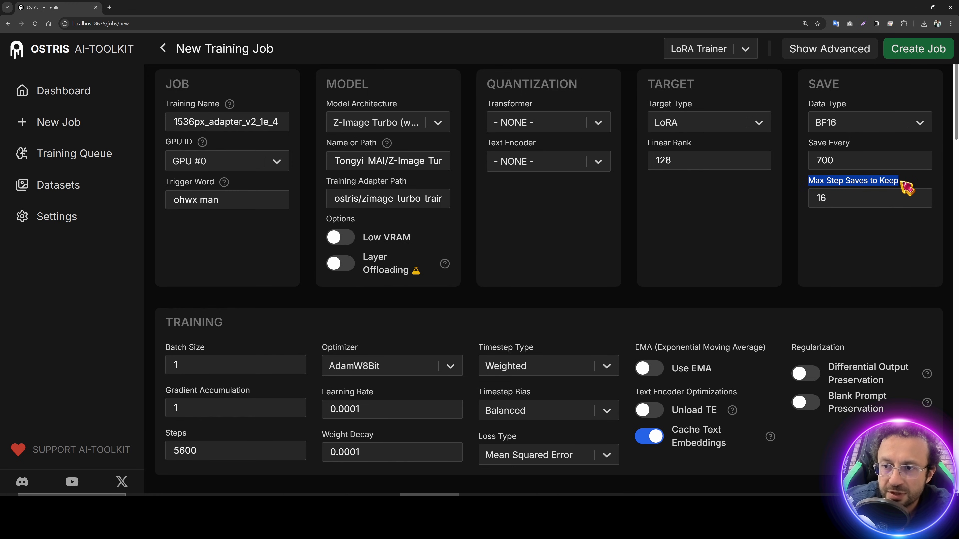
{"action": "key", "text": "Tab"}
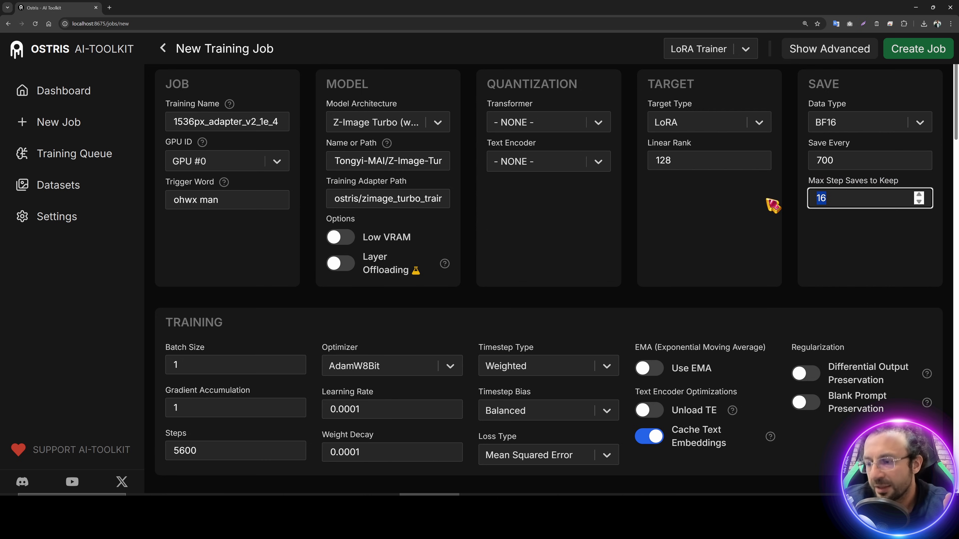
{"action": "type", "text": "3"}
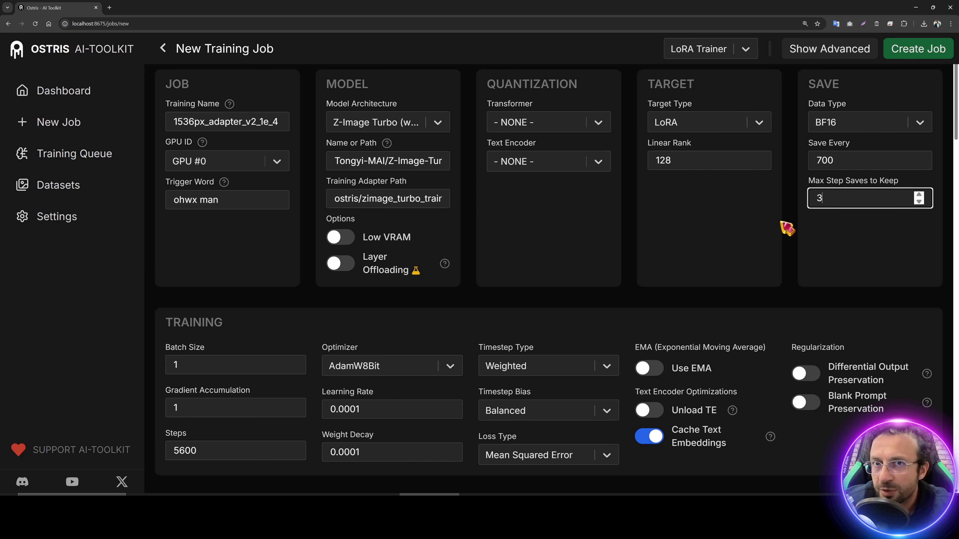
{"action": "key", "text": "BackSpace"}
Step: Restore Max Step Saves to 16 and choose training_imgs_28_1536 as the target dataset
{"action": "type", "text": "16"}
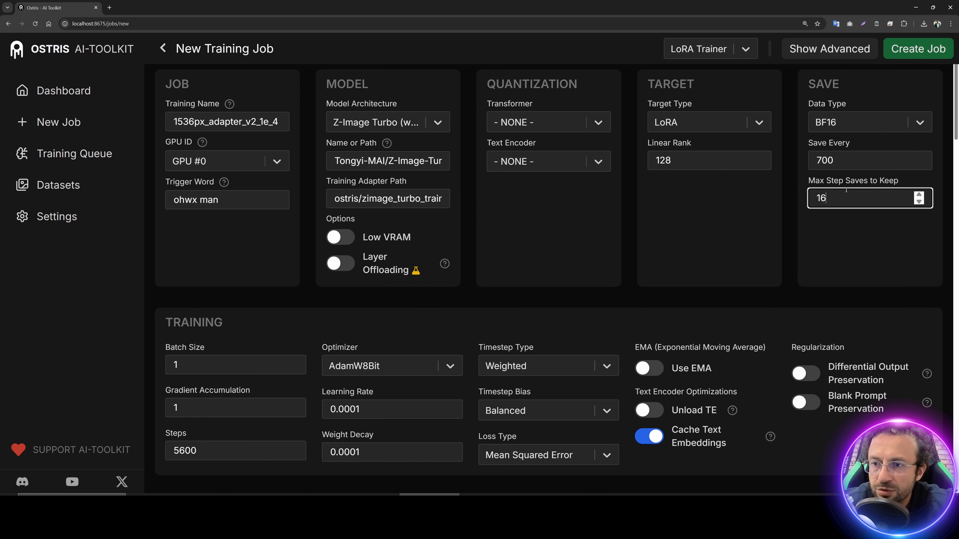
{"action": "scroll", "coordinate": [742, 189], "scroll_direction": "down", "scroll_amount": 4}
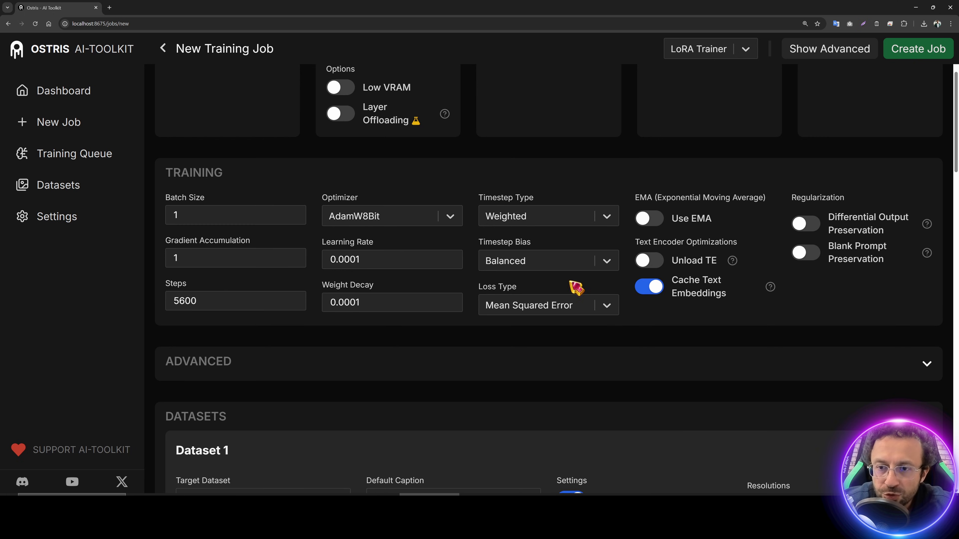
{"action": "scroll", "coordinate": [559, 276], "scroll_direction": "down", "scroll_amount": 8}
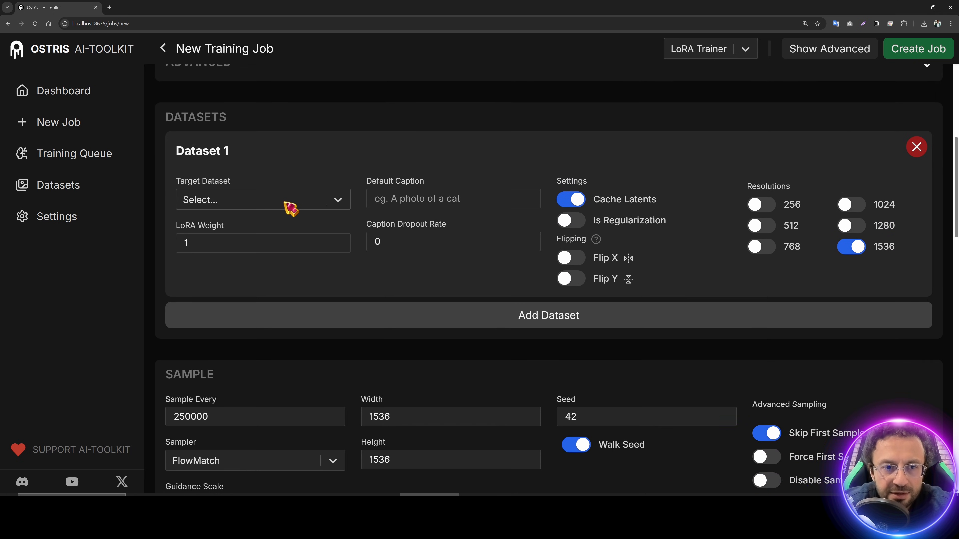
{"action": "left_click", "coordinate": [290, 208]}
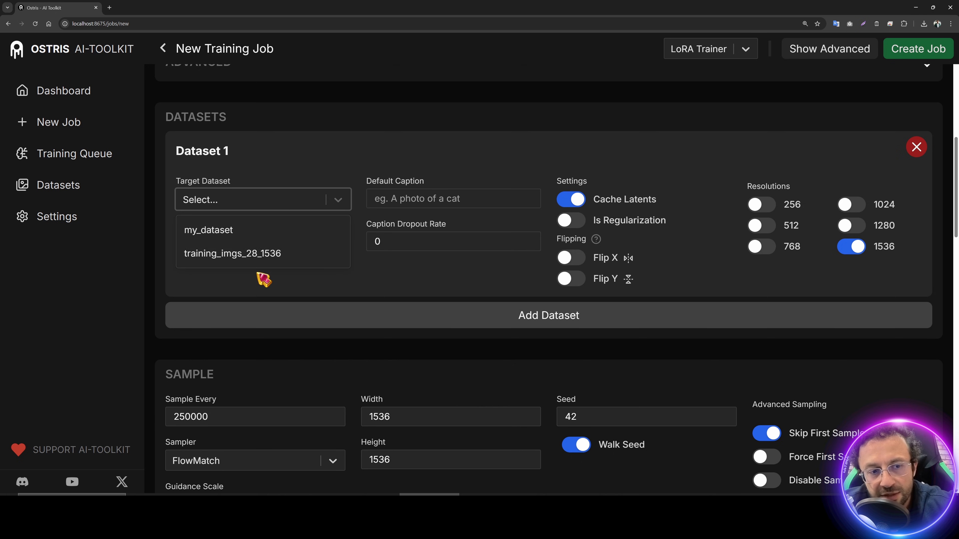
{"action": "left_click", "coordinate": [276, 261]}
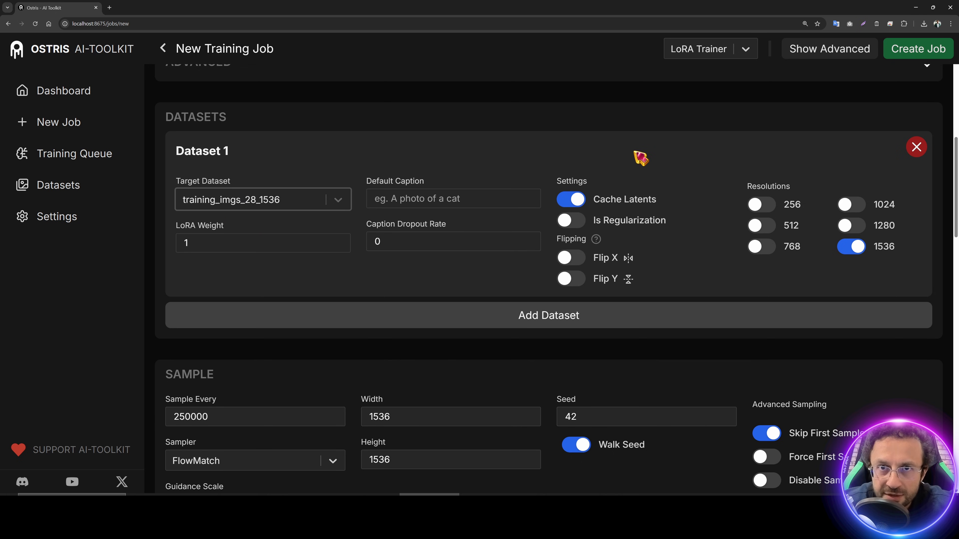
Step: Change Sample Every from 250000 to 200
{"action": "scroll", "coordinate": [548, 212], "scroll_direction": "up", "scroll_amount": 1}
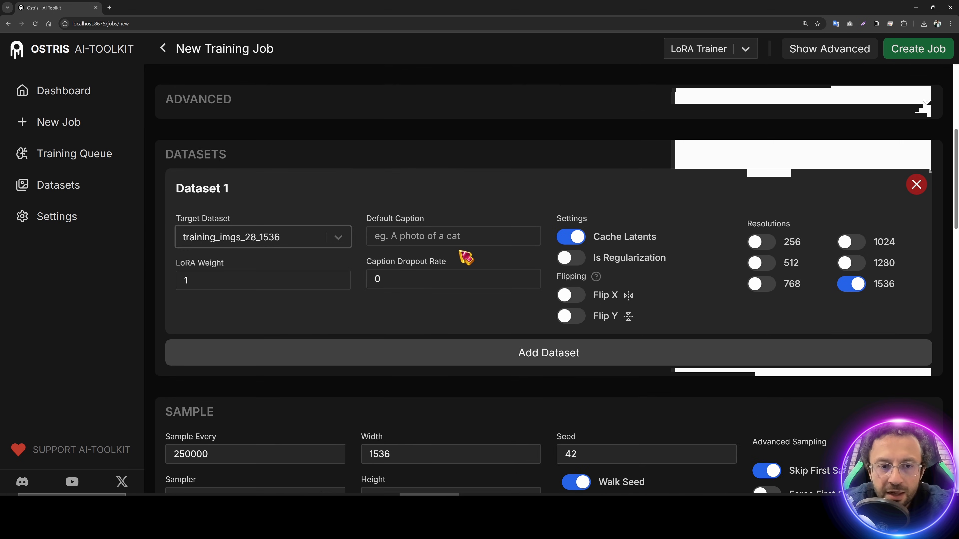
{"action": "scroll", "coordinate": [405, 269], "scroll_direction": "down", "scroll_amount": 10}
{"action": "scroll", "coordinate": [401, 258], "scroll_direction": "down", "scroll_amount": 2}
{"action": "scroll", "coordinate": [332, 325], "scroll_direction": "up", "scroll_amount": 4}
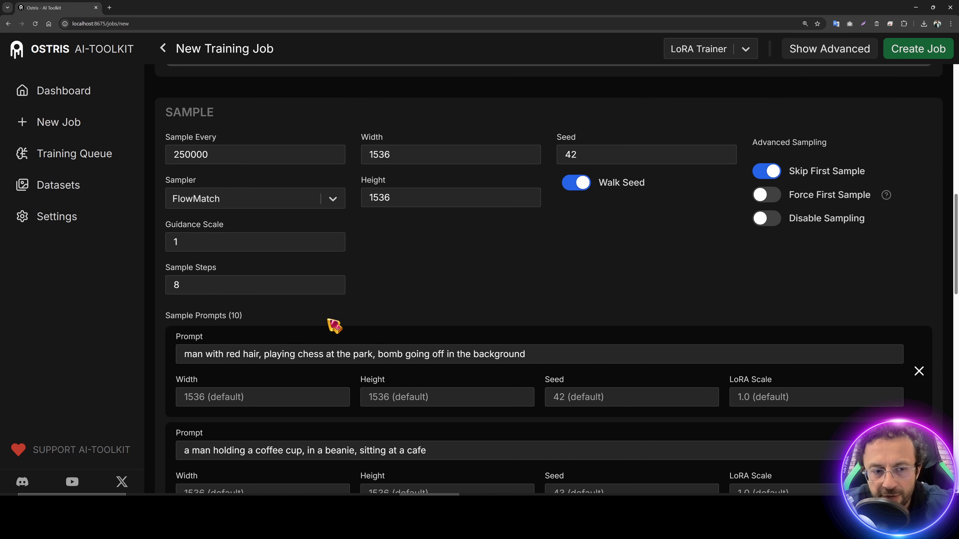
{"action": "scroll", "coordinate": [207, 302], "scroll_direction": "down", "scroll_amount": 1}
{"action": "scroll", "coordinate": [226, 245], "scroll_direction": "up", "scroll_amount": 2}
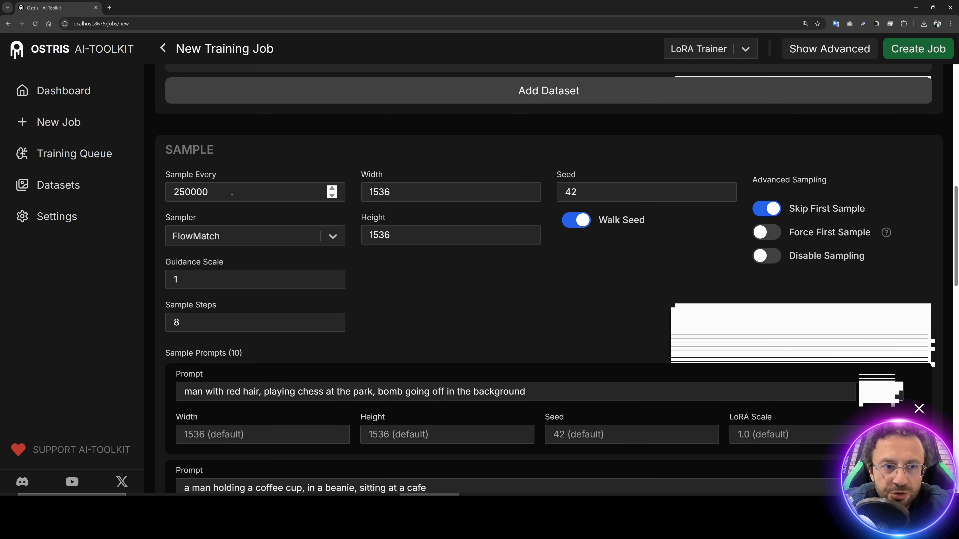
{"action": "left_click", "coordinate": [191, 192]}
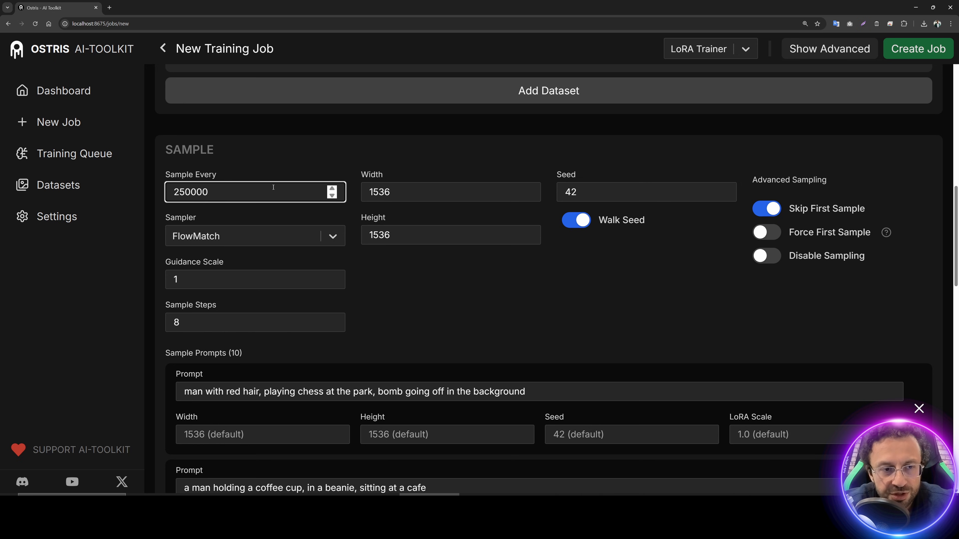
{"action": "left_click_drag", "start_coordinate": [273, 187], "coordinate": [153, 188]}
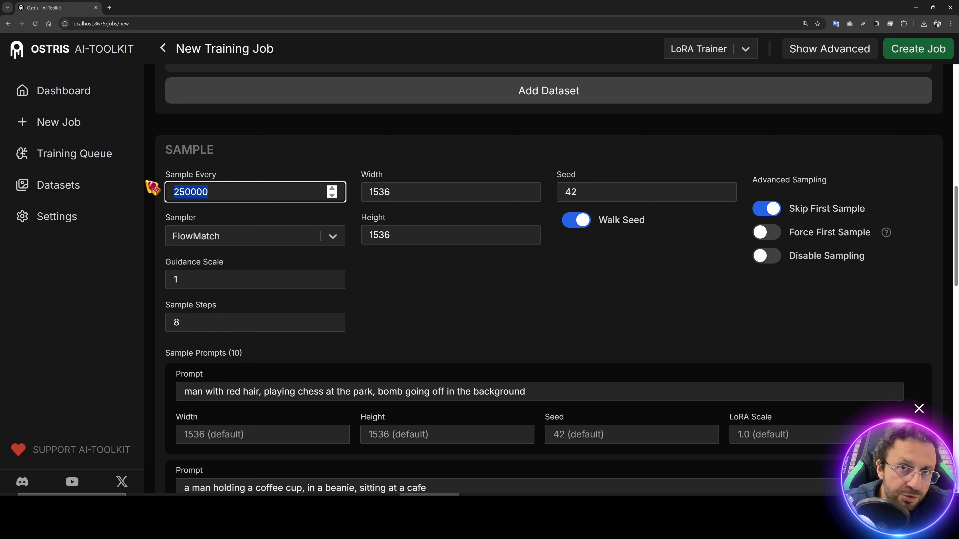
{"action": "type", "text": "100"}
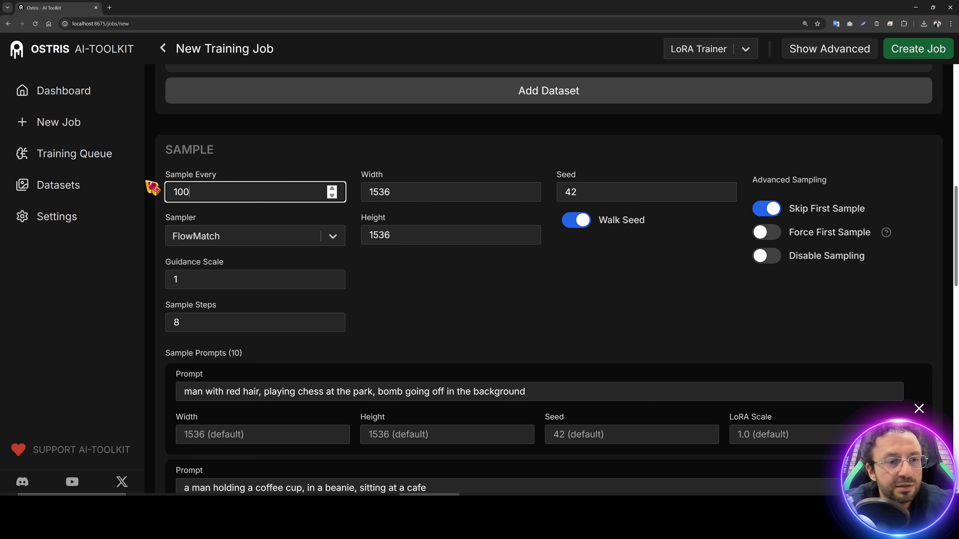
{"action": "left_click_drag", "start_coordinate": [290, 189], "coordinate": [127, 190]}
{"action": "type", "text": "200"}
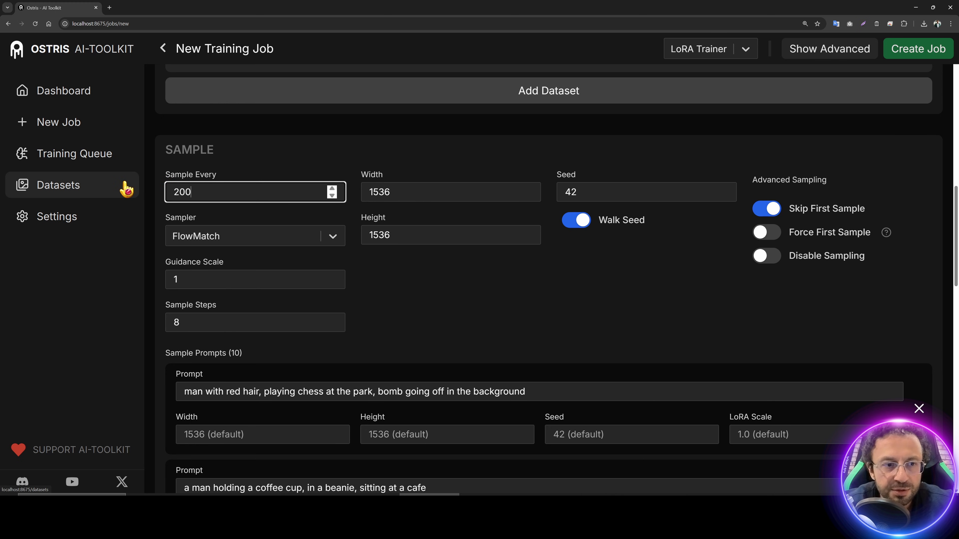
Step: Turn off Skip First Sample in the sample settings
{"action": "scroll", "coordinate": [574, 272], "scroll_direction": "down", "scroll_amount": 15}
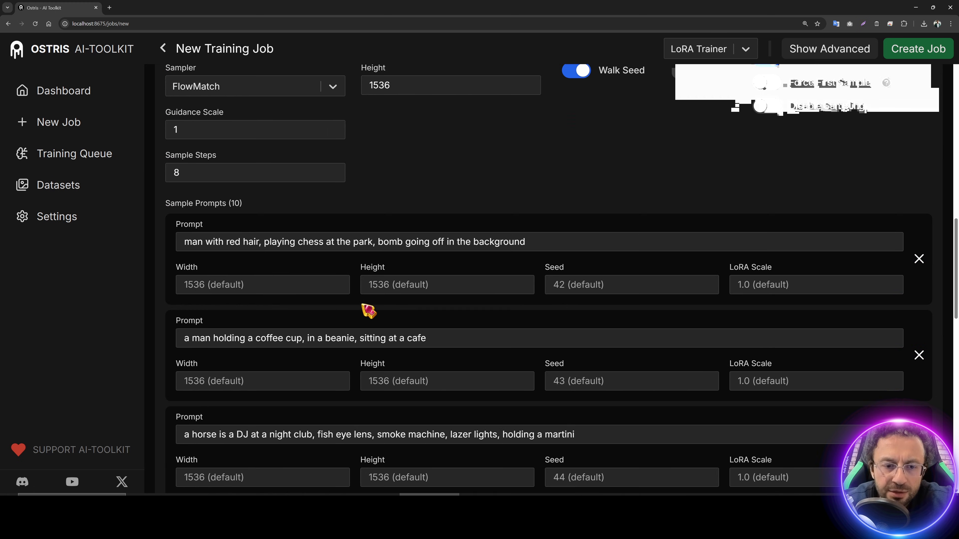
{"action": "scroll", "coordinate": [521, 365], "scroll_direction": "down", "scroll_amount": 5}
{"action": "scroll", "coordinate": [520, 369], "scroll_direction": "up", "scroll_amount": 20}
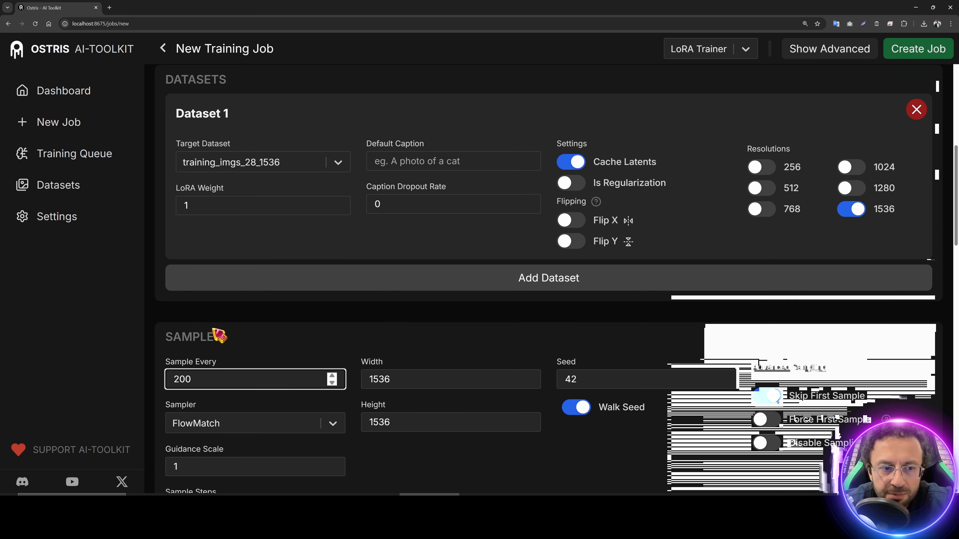
{"action": "left_click_drag", "start_coordinate": [193, 380], "coordinate": [145, 378]}
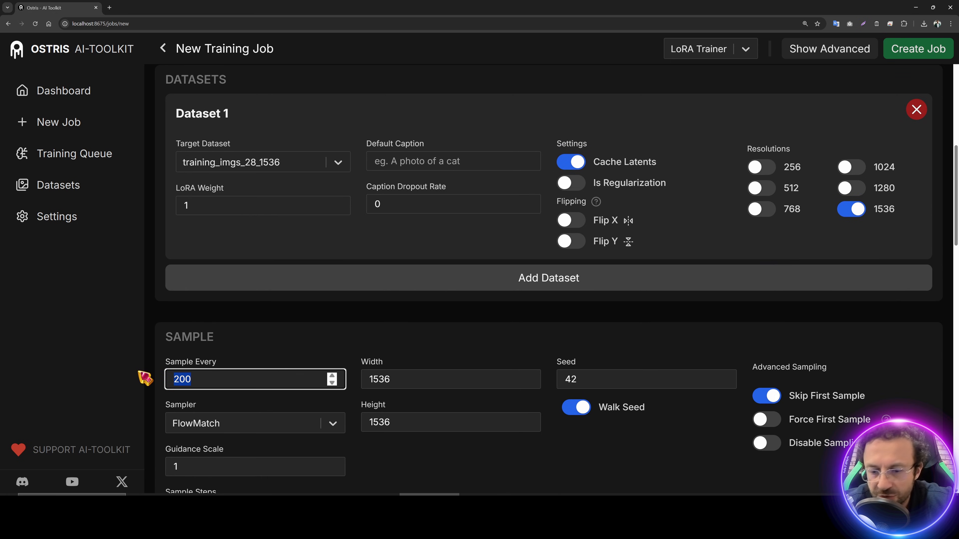
{"action": "scroll", "coordinate": [415, 348], "scroll_direction": "down", "scroll_amount": 3}
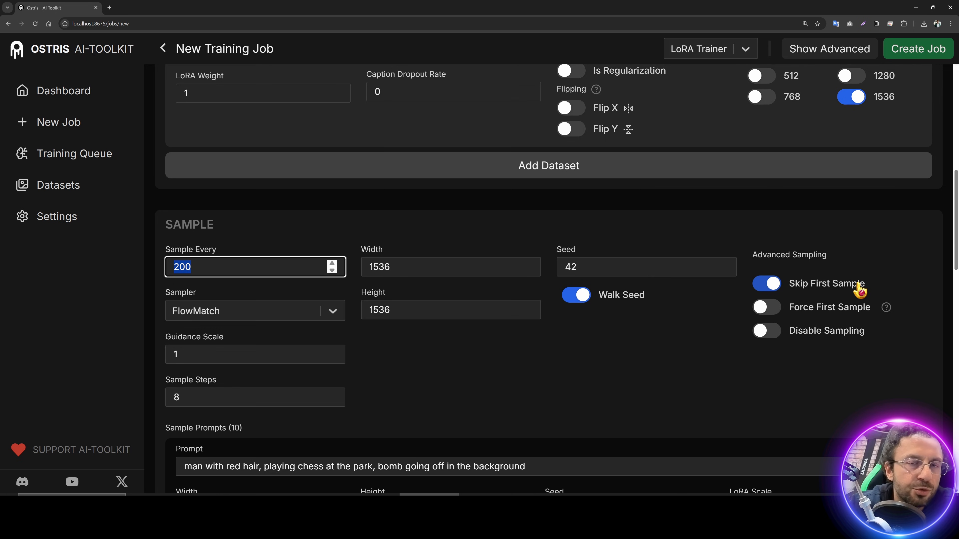
{"action": "left_click", "coordinate": [768, 291]}
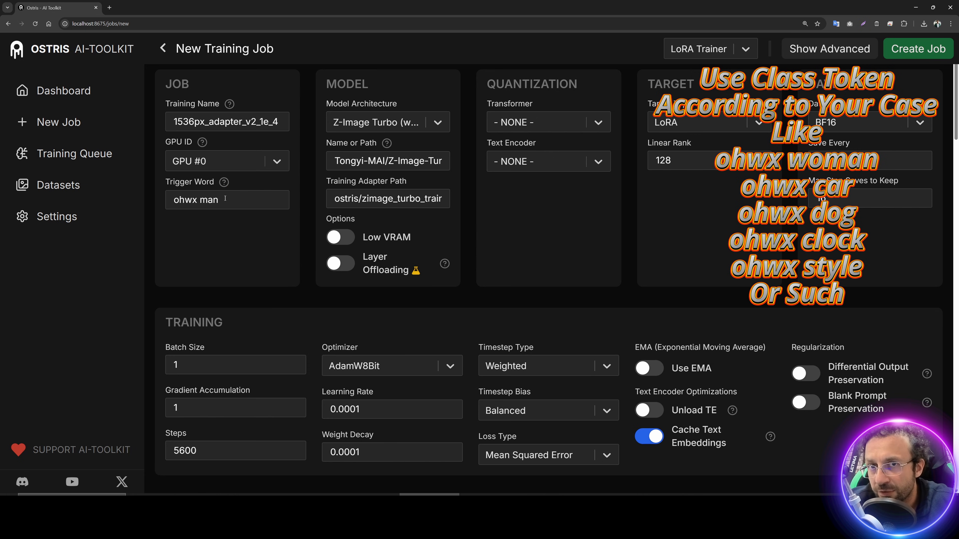
Step: Add a trial caption 'test1ohwx man' to the first training_imgs_28_1536 image, then clear it
{"action": "left_click", "coordinate": [226, 195]}
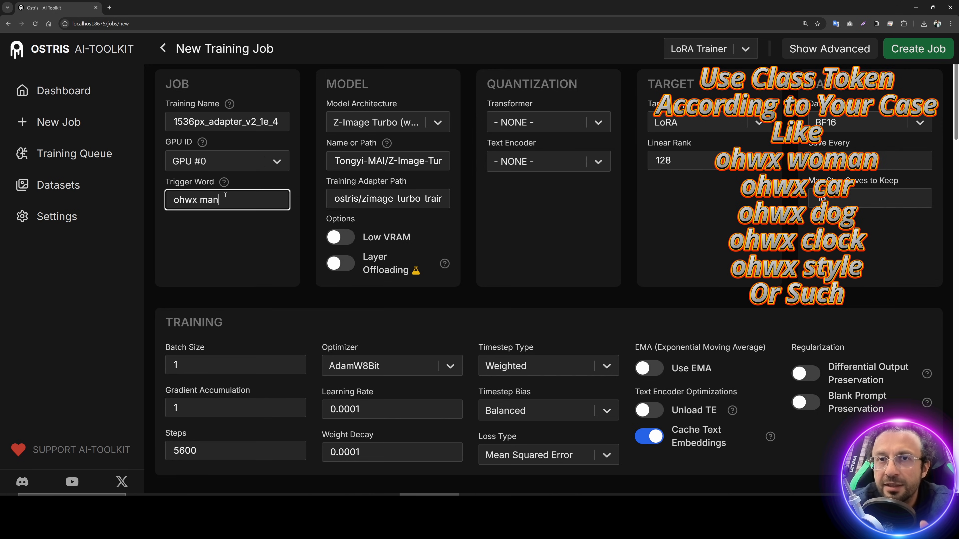
{"action": "left_click", "coordinate": [65, 188]}
{"action": "left_click", "coordinate": [261, 141]}
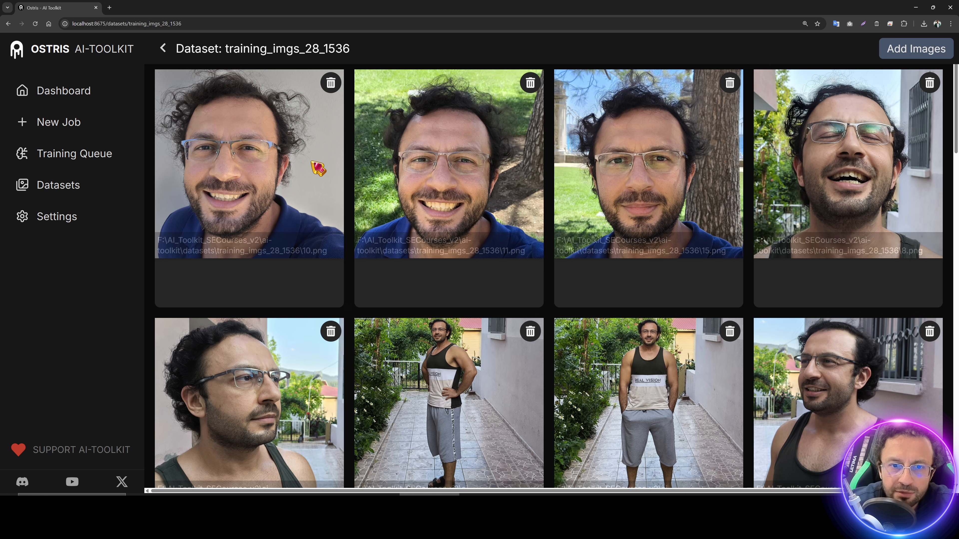
{"action": "left_click", "coordinate": [249, 282]}
{"action": "type", "text": "test1"}
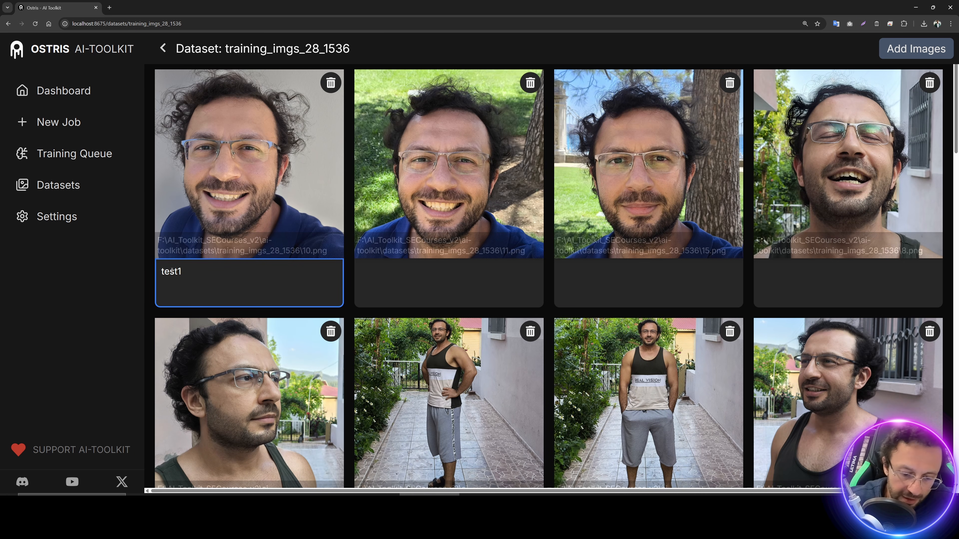
{"action": "type", "text": "ohwx "}
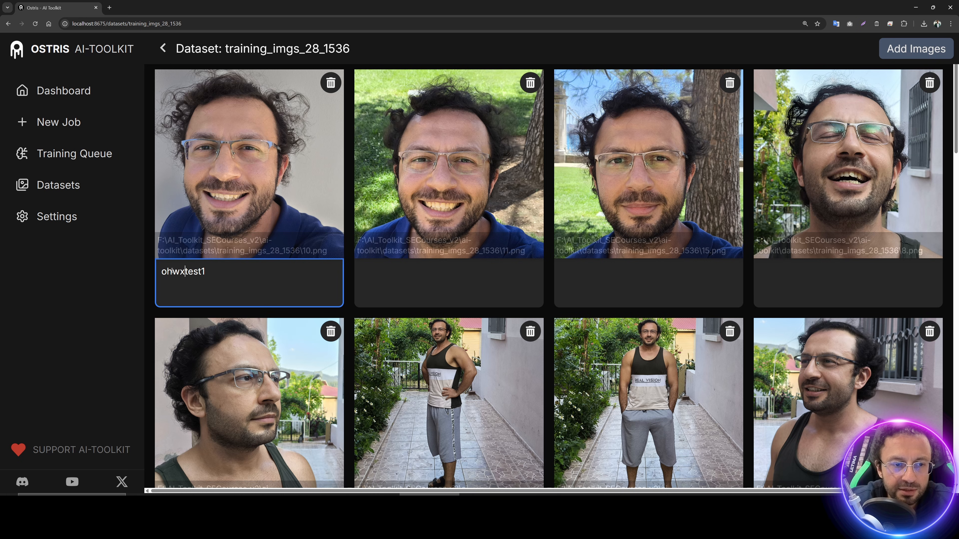
{"action": "type", "text": "man"}
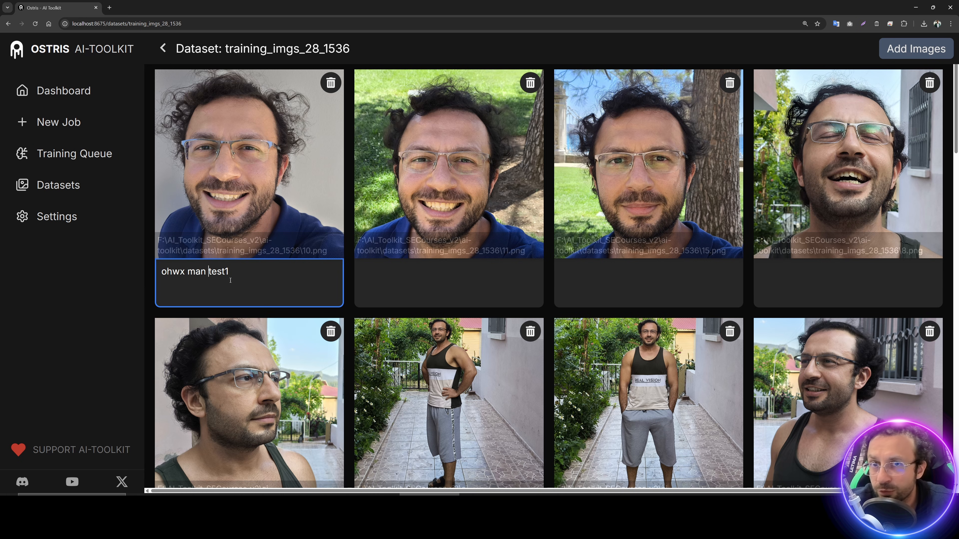
{"action": "key", "text": "ctrl+a"}
{"action": "key", "text": "BackSpace"}
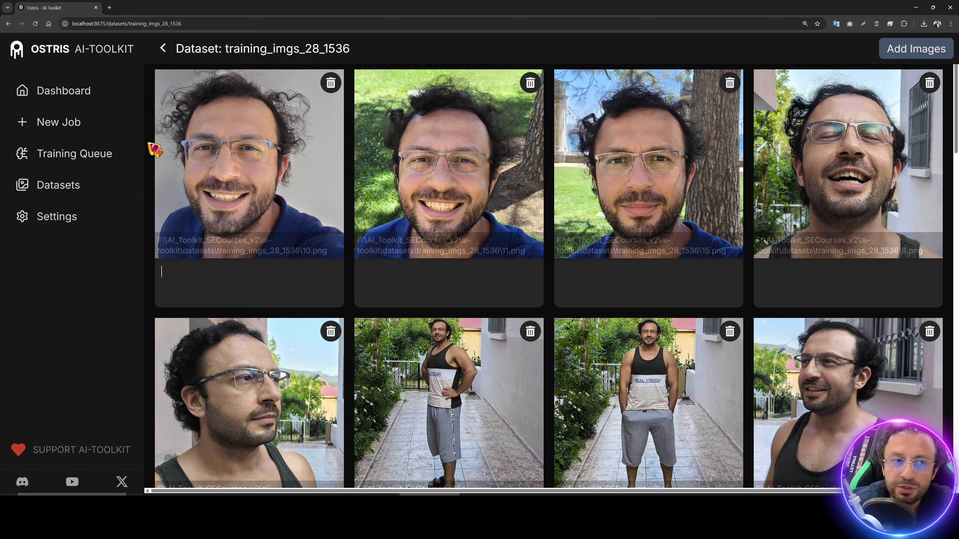
{"action": "left_click", "coordinate": [59, 126]}
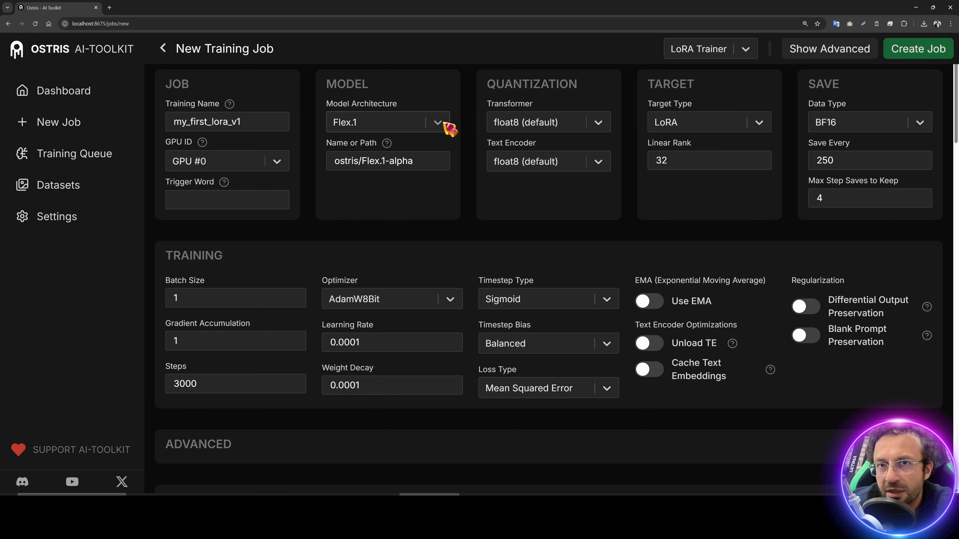
Step: Replace the new job's advanced config with the pasted 1536px_adapter_v2_1e_4 YAML
{"action": "left_click", "coordinate": [833, 53]}
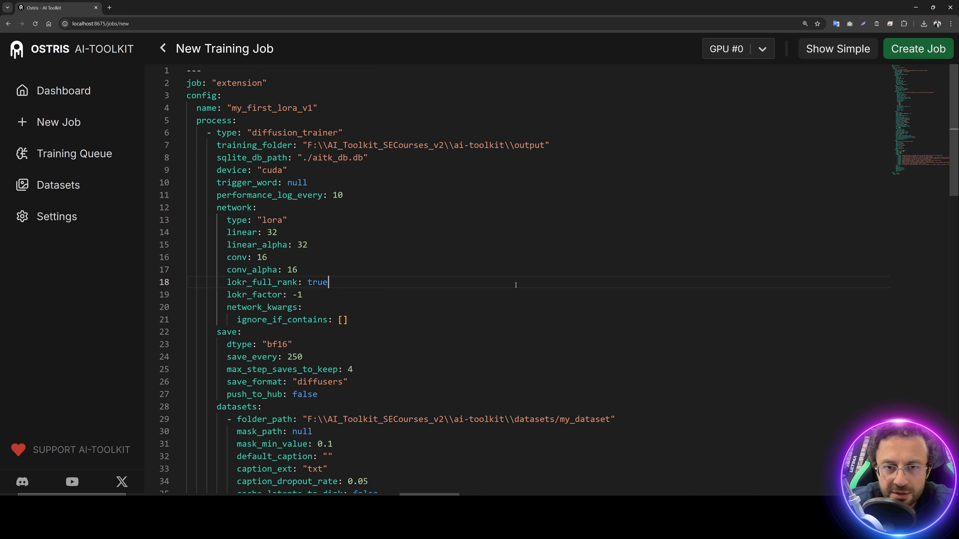
{"action": "key", "text": "ctrl+a"}
{"action": "key", "text": "ctrl+v"}
{"action": "left_click", "coordinate": [833, 51]}
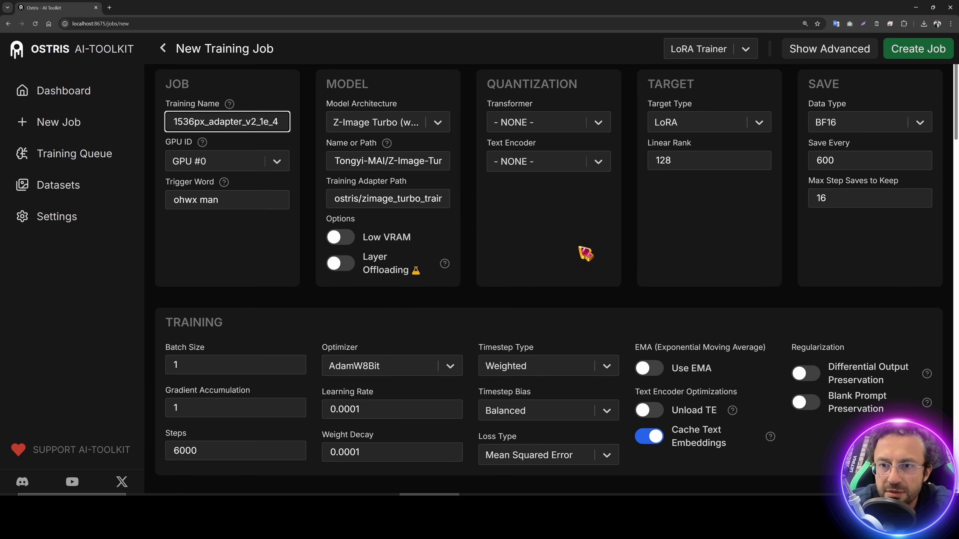
Step: Set Save Every to 700 and Steps to 5600
{"action": "scroll", "coordinate": [585, 252], "scroll_direction": "down", "scroll_amount": 1}
{"action": "left_click_drag", "start_coordinate": [854, 123], "coordinate": [734, 113]}
{"action": "type", "text": "700"}
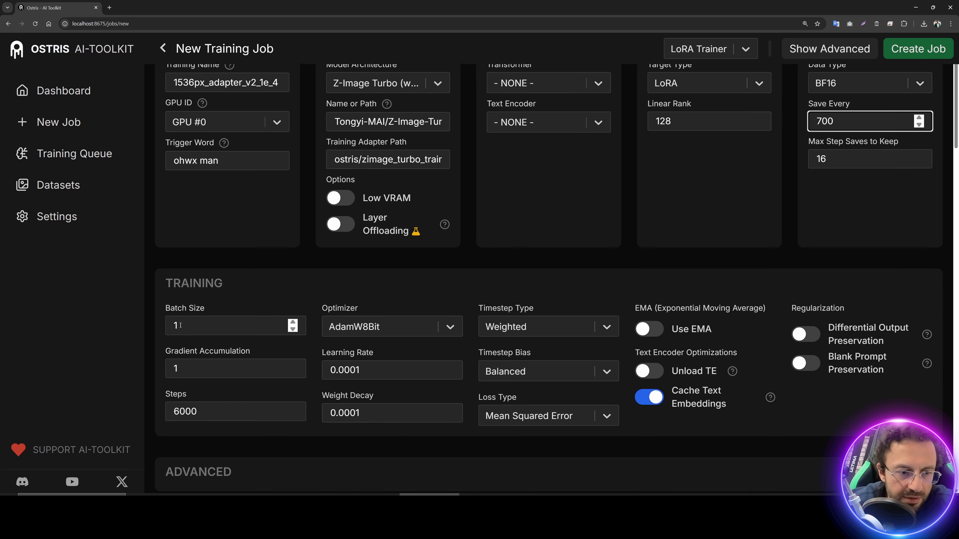
{"action": "scroll", "coordinate": [378, 302], "scroll_direction": "down", "scroll_amount": 2}
{"action": "left_click_drag", "start_coordinate": [199, 338], "coordinate": [180, 338]}
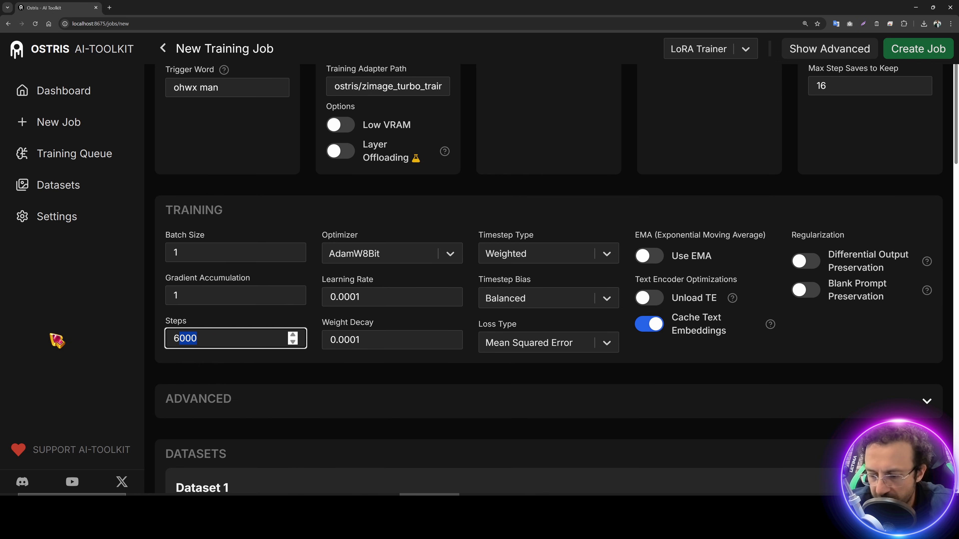
{"action": "key", "text": "BackSpace"}
{"action": "key", "text": "BackSpace"}
{"action": "type", "text": "5600"}
{"action": "scroll", "coordinate": [434, 317], "scroll_direction": "down", "scroll_amount": 5}
{"action": "scroll", "coordinate": [340, 245], "scroll_direction": "up", "scroll_amount": 3}
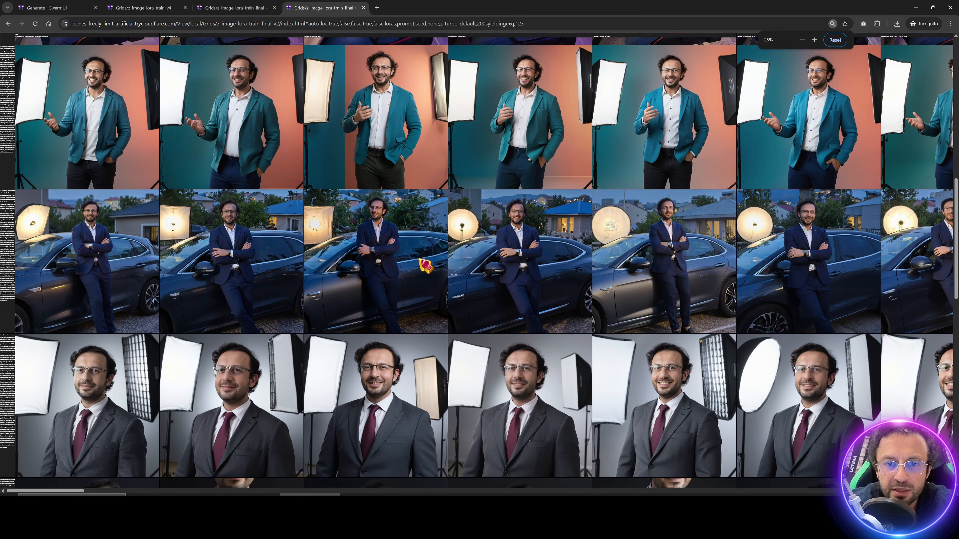
{"action": "left_click", "coordinate": [226, 8]}
{"action": "scroll", "coordinate": [425, 285], "scroll_direction": "down", "scroll_amount": 4}
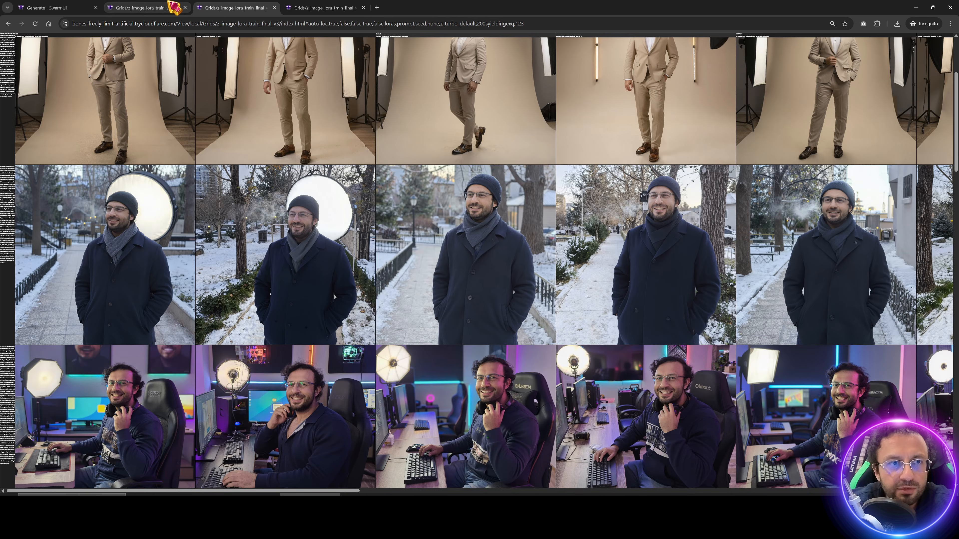
{"action": "left_click", "coordinate": [176, 8]}
{"action": "left_click", "coordinate": [233, 7]}
{"action": "scroll", "coordinate": [400, 101], "scroll_direction": "up", "scroll_amount": 2}
{"action": "scroll", "coordinate": [407, 108], "scroll_direction": "up", "scroll_amount": 5}
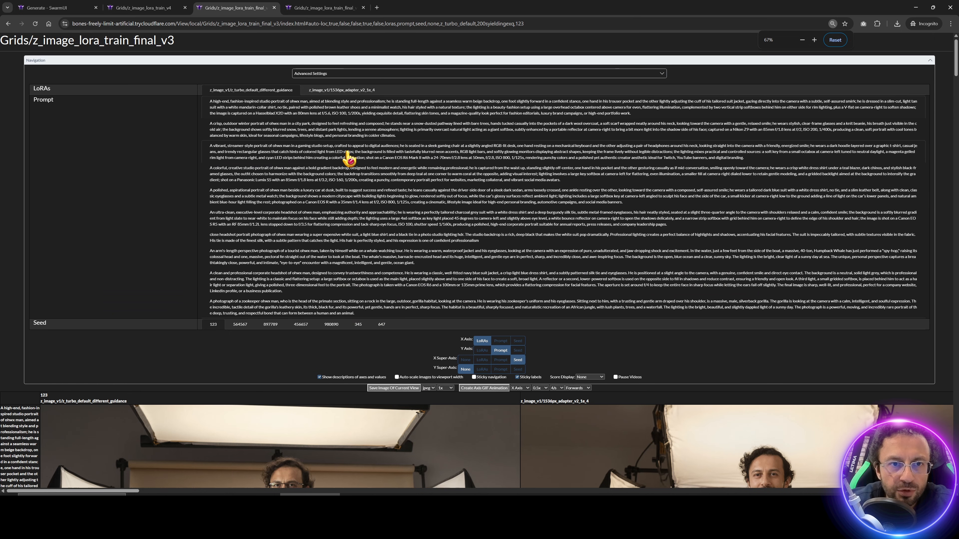
{"action": "left_click", "coordinate": [321, 8]}
{"action": "scroll", "coordinate": [336, 147], "scroll_direction": "up", "scroll_amount": 15}
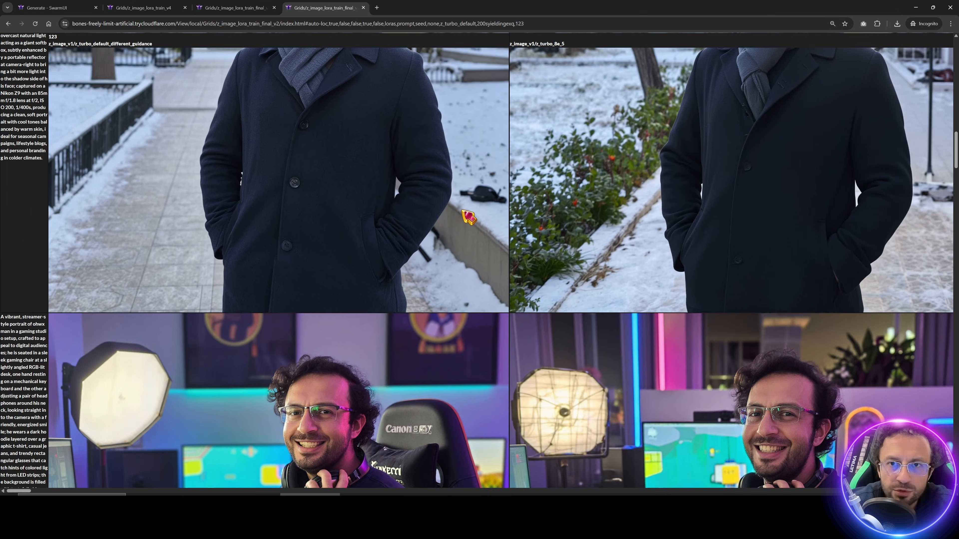
{"action": "scroll", "coordinate": [283, 91], "scroll_direction": "up", "scroll_amount": 1}
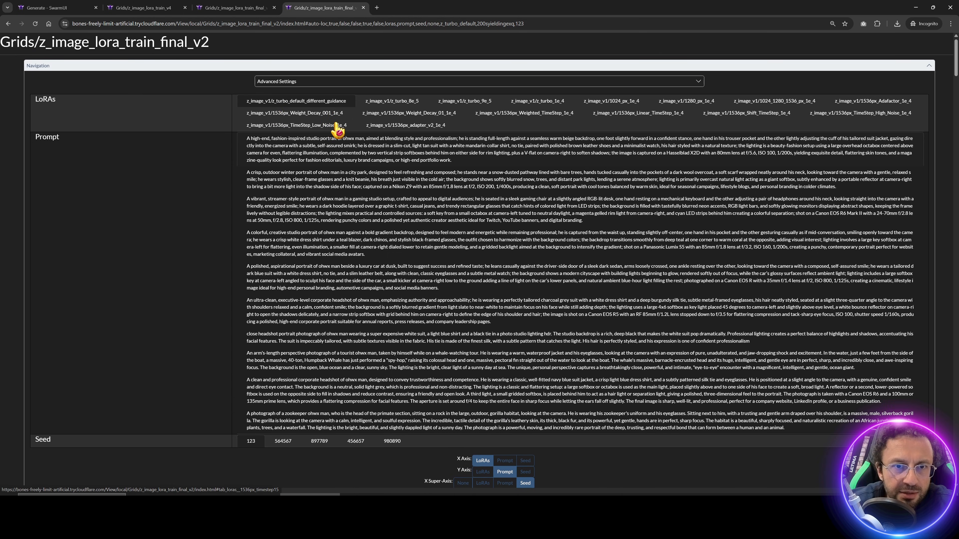
{"action": "scroll", "coordinate": [336, 129], "scroll_direction": "up", "scroll_amount": 2, "text": "ctrl"}
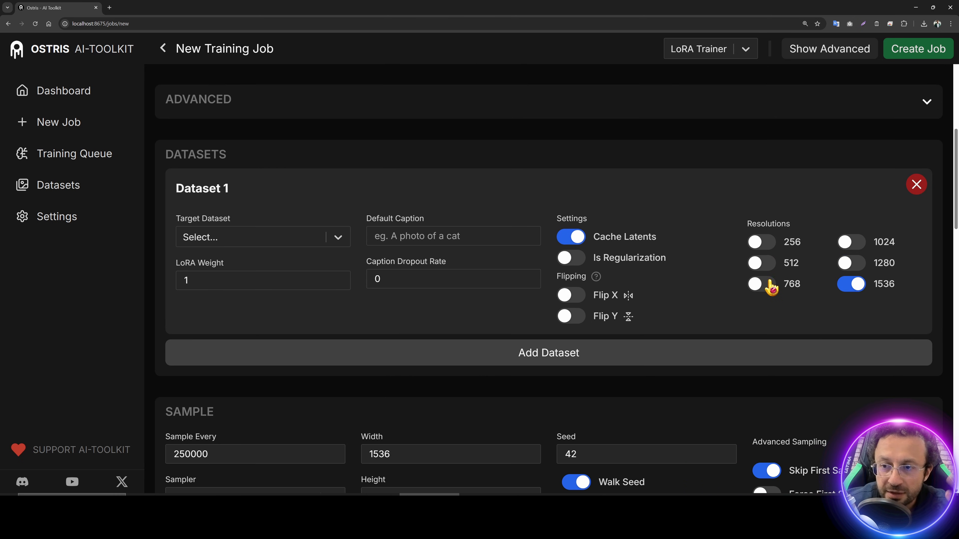
Step: Toggle the 1024, 1280 and 1536 resolutions, leaving only 1536 enabled
{"action": "left_click", "coordinate": [842, 263]}
{"action": "left_click", "coordinate": [850, 243]}
{"action": "left_click", "coordinate": [848, 246]}
{"action": "left_click", "coordinate": [845, 264]}
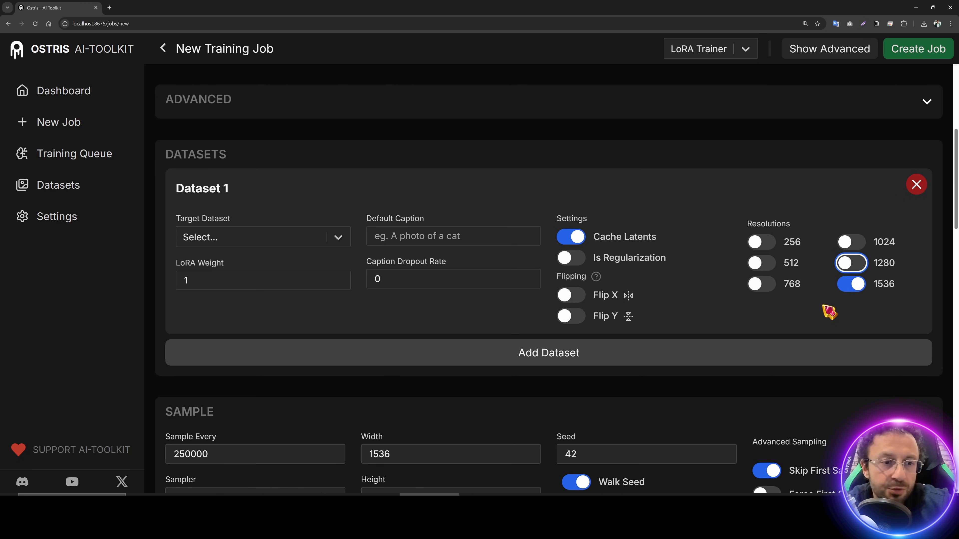
{"action": "left_click", "coordinate": [854, 288]}
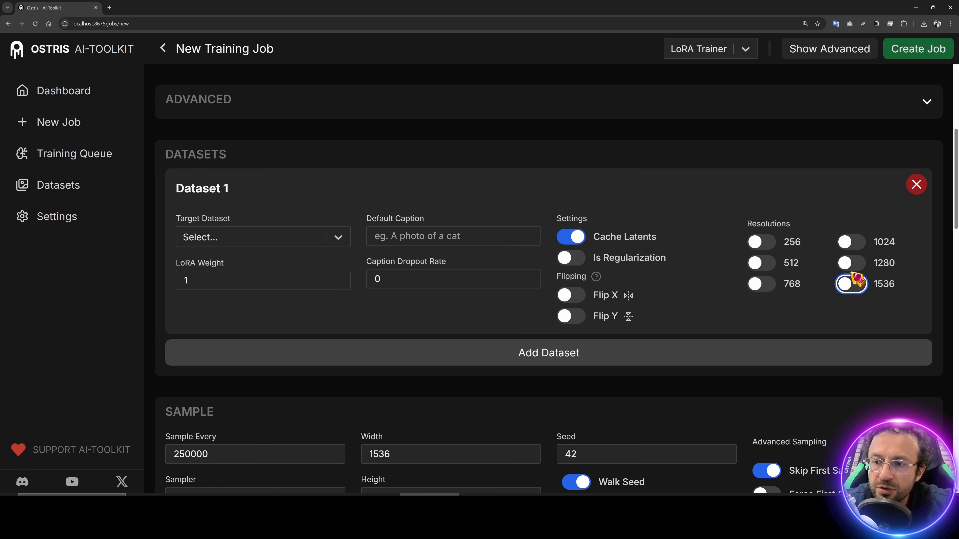
{"action": "left_click", "coordinate": [854, 275]}
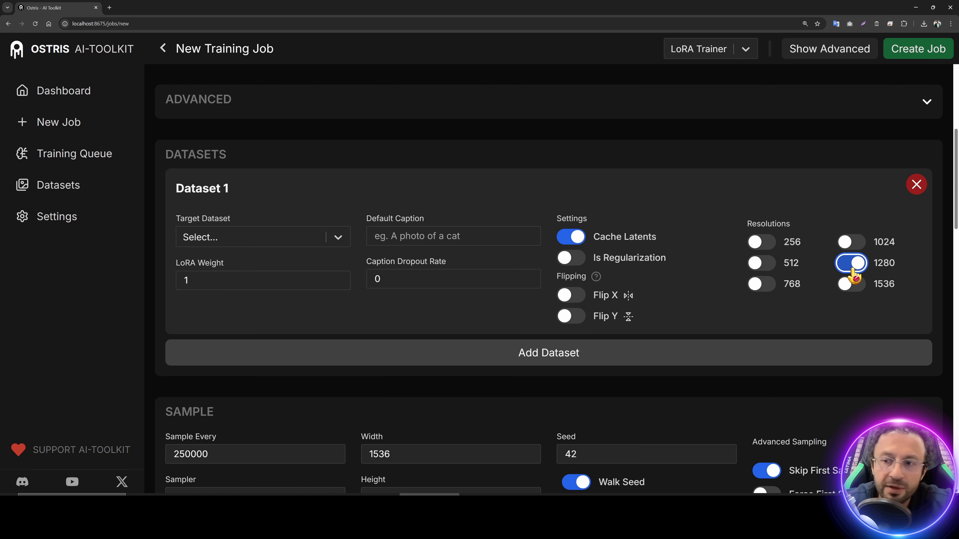
{"action": "left_click", "coordinate": [854, 269]}
{"action": "left_click", "coordinate": [854, 247]}
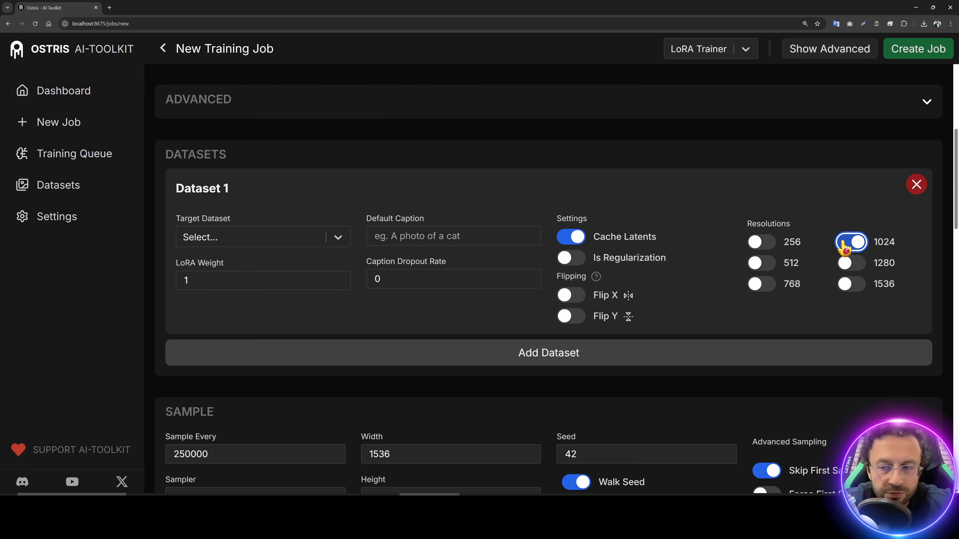
{"action": "left_click", "coordinate": [853, 265]}
{"action": "left_click", "coordinate": [853, 286]}
{"action": "left_click", "coordinate": [853, 288]}
{"action": "left_click", "coordinate": [852, 264]}
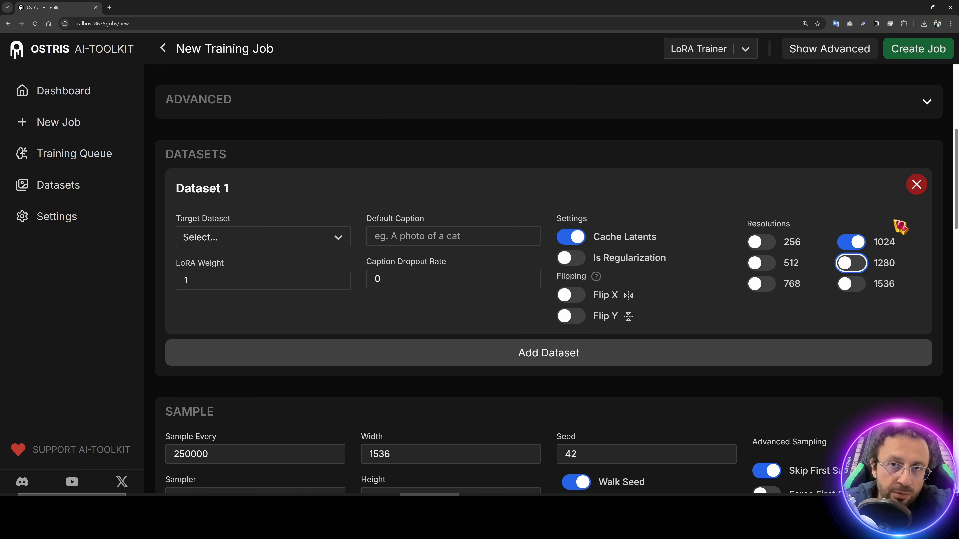
{"action": "left_click", "coordinate": [864, 246]}
{"action": "left_click", "coordinate": [853, 286]}
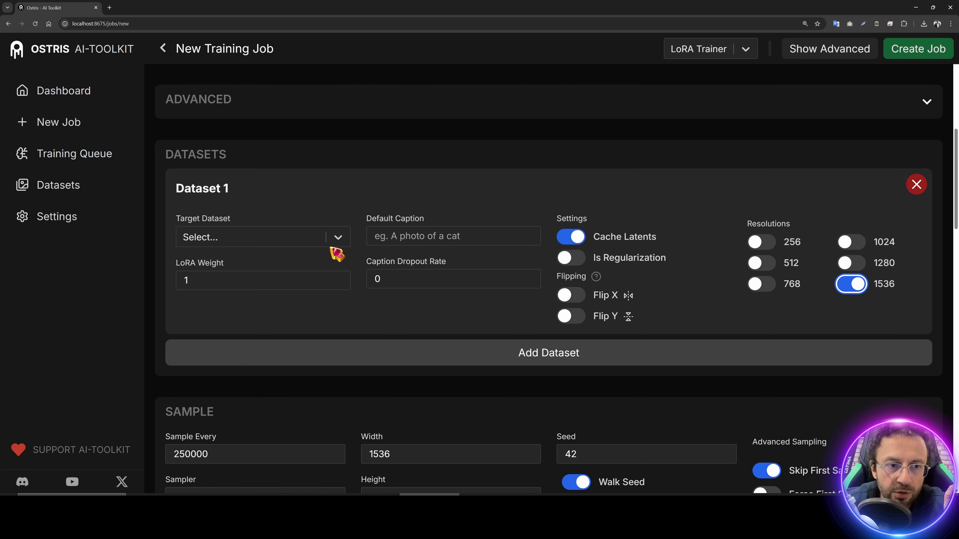
Step: Choose training_imgs_28_1536 as Dataset 1's target dataset
{"action": "left_click", "coordinate": [336, 242]}
{"action": "left_click", "coordinate": [237, 295]}
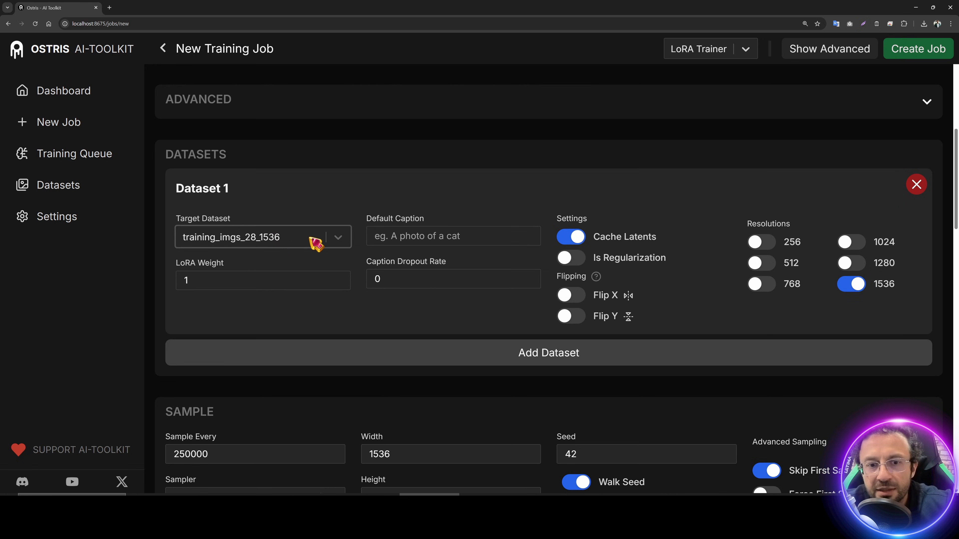
{"action": "left_click_drag", "start_coordinate": [366, 262], "coordinate": [465, 268]}
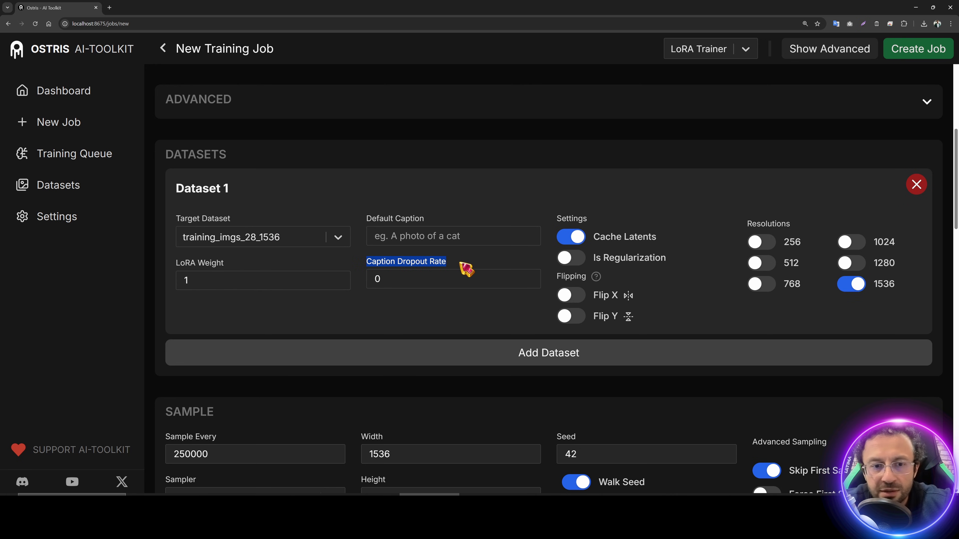
{"action": "scroll", "coordinate": [496, 311], "scroll_direction": "down", "scroll_amount": 7}
{"action": "scroll", "coordinate": [515, 340], "scroll_direction": "up", "scroll_amount": 8}
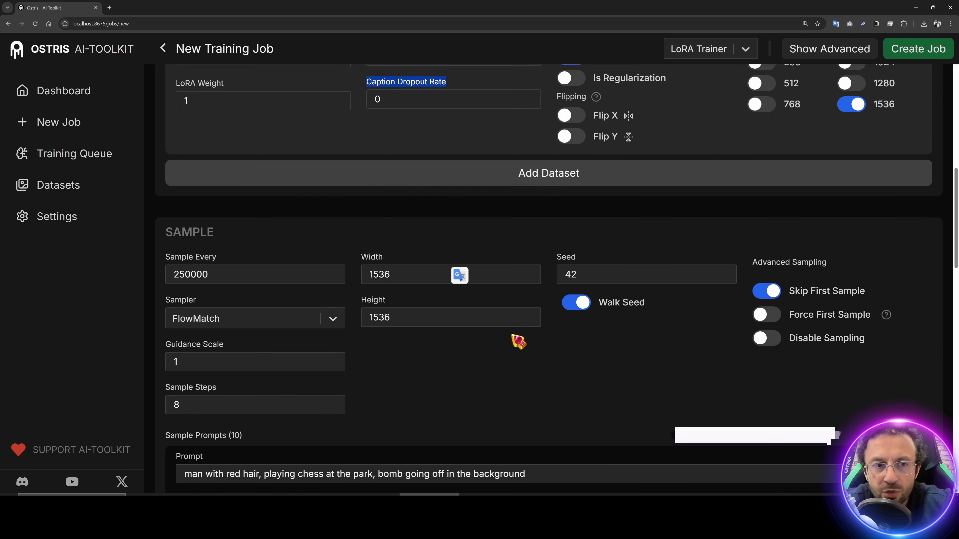
{"action": "scroll", "coordinate": [535, 332], "scroll_direction": "up", "scroll_amount": 8}
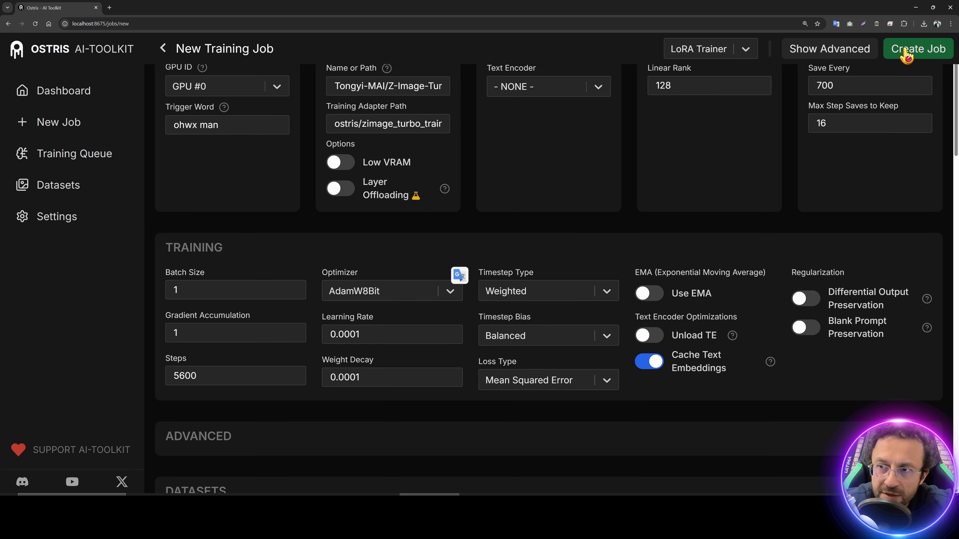
Step: Create the 1536px_adapter_v2_1e_4 job, add it to the RTX 5090 queue, and start the queue
{"action": "left_click", "coordinate": [906, 56]}
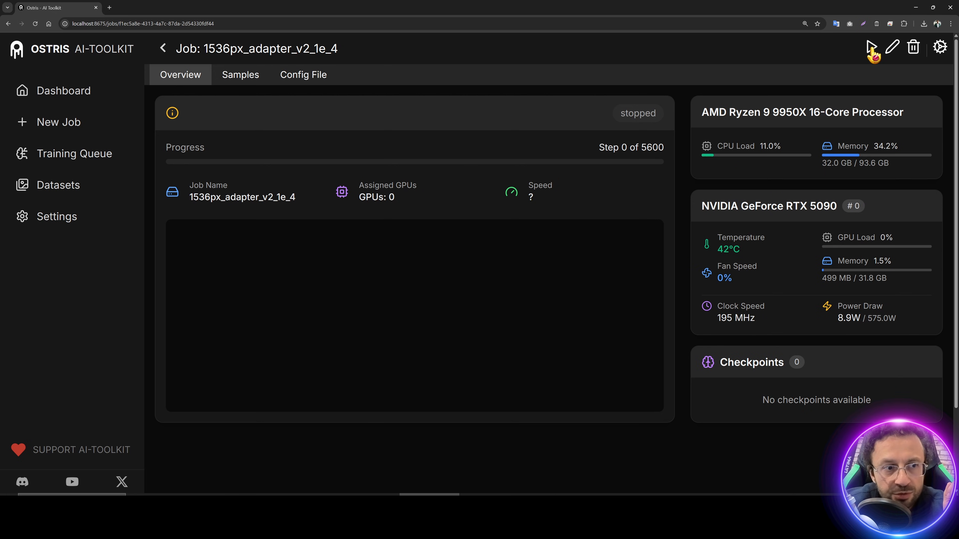
{"action": "left_click", "coordinate": [74, 159]}
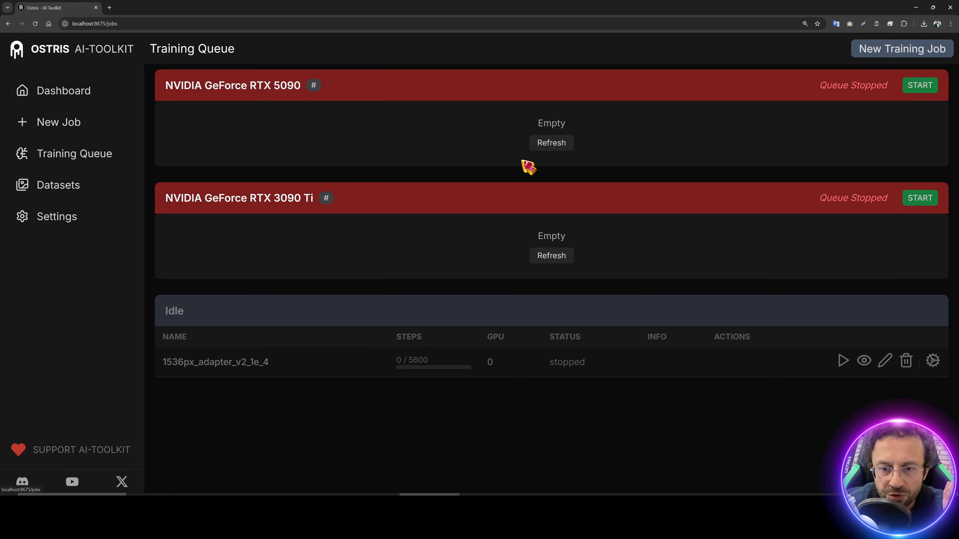
{"action": "left_click", "coordinate": [843, 361]}
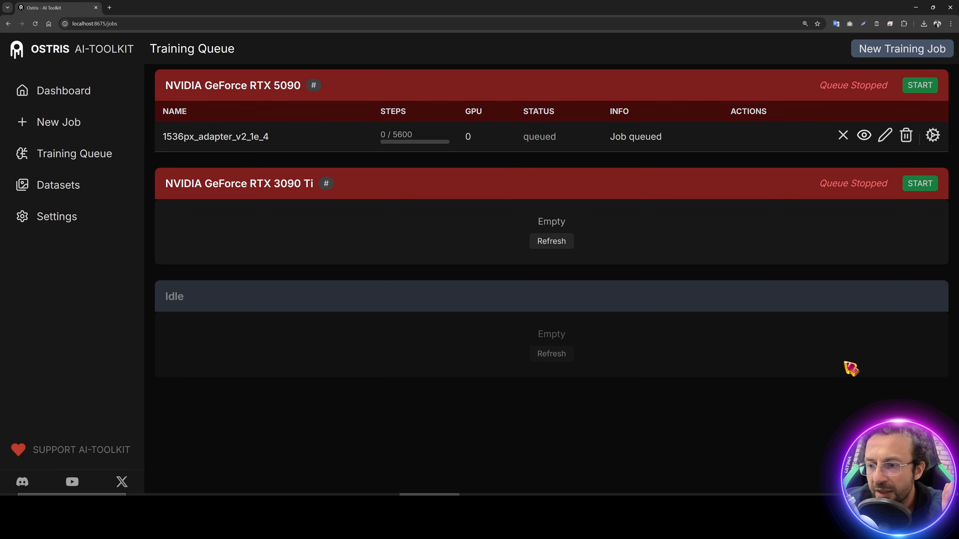
{"action": "left_click_drag", "start_coordinate": [662, 139], "coordinate": [600, 136]}
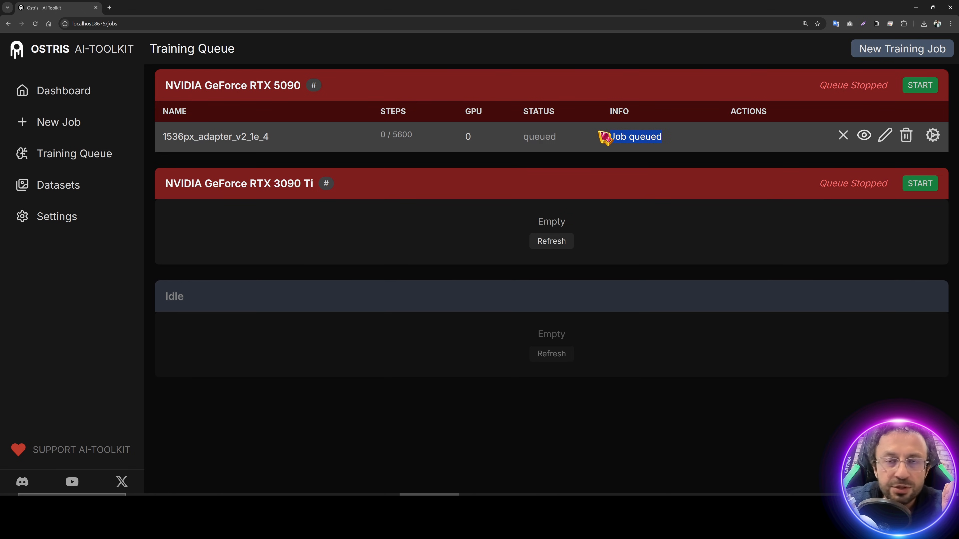
{"action": "left_click", "coordinate": [920, 86]}
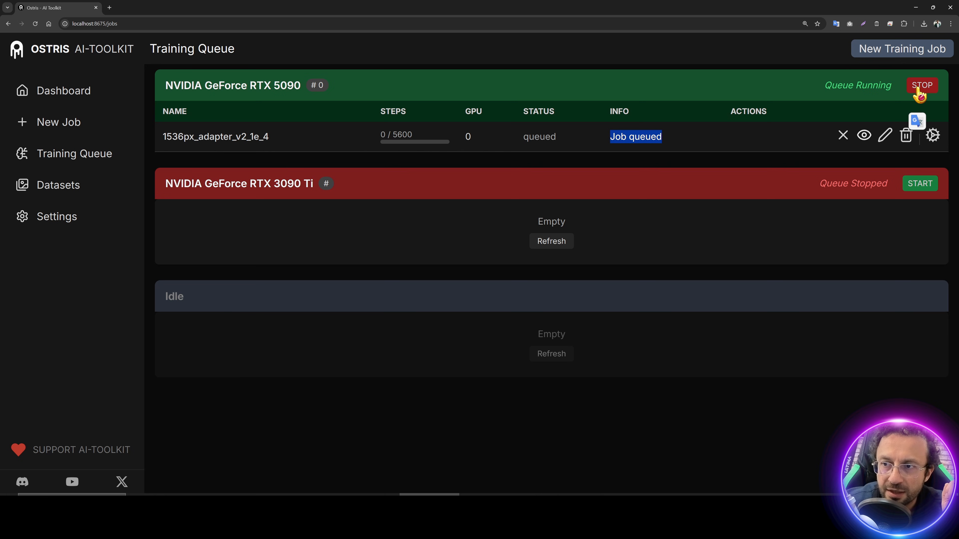
Step: Move the training console aside and launch nvitop from the terminal's recent commands
{"action": "left_click_drag", "start_coordinate": [332, 81], "coordinate": [609, 93]}
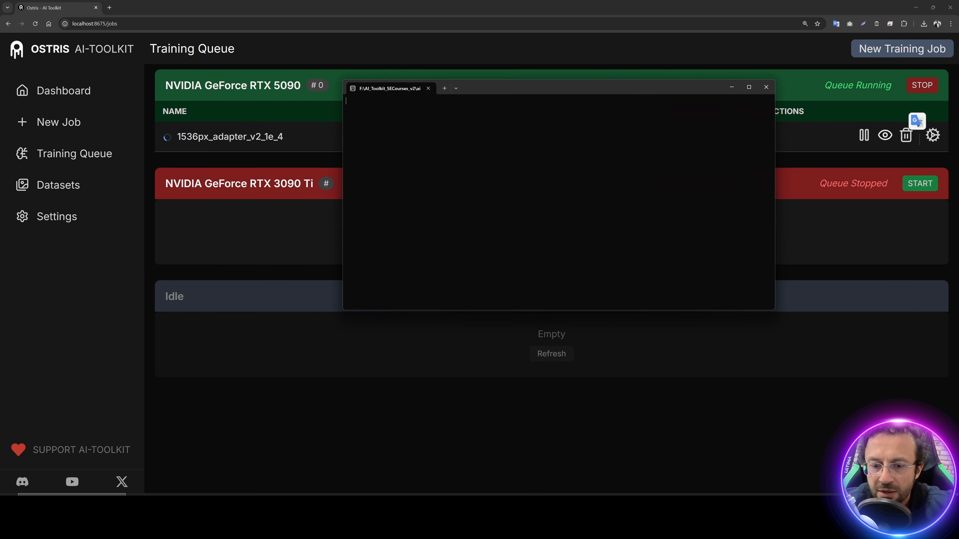
{"action": "right_click", "coordinate": [550, 506]}
{"action": "left_click", "coordinate": [548, 462]}
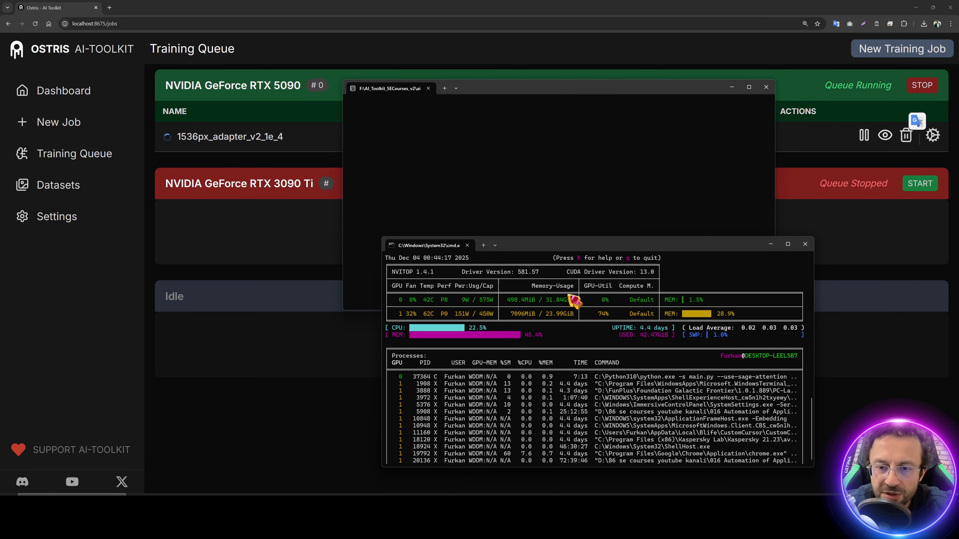
Step: Close the SwarmUI console, arrange the training console and nvitop windows, and return to the browser
{"action": "left_click", "coordinate": [490, 504]}
{"action": "left_click", "coordinate": [480, 65]}
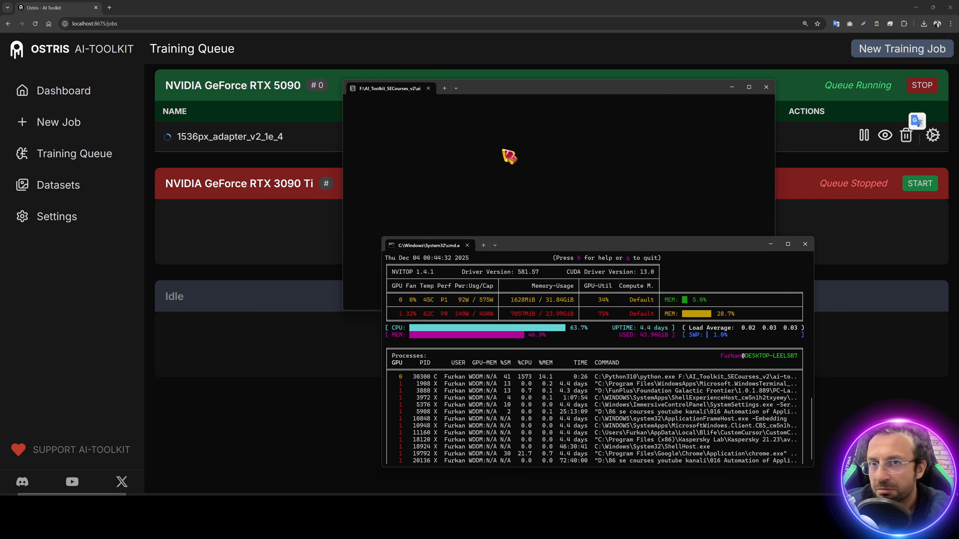
{"action": "left_click_drag", "start_coordinate": [518, 91], "coordinate": [335, 76]}
{"action": "left_click_drag", "start_coordinate": [649, 247], "coordinate": [719, 228]}
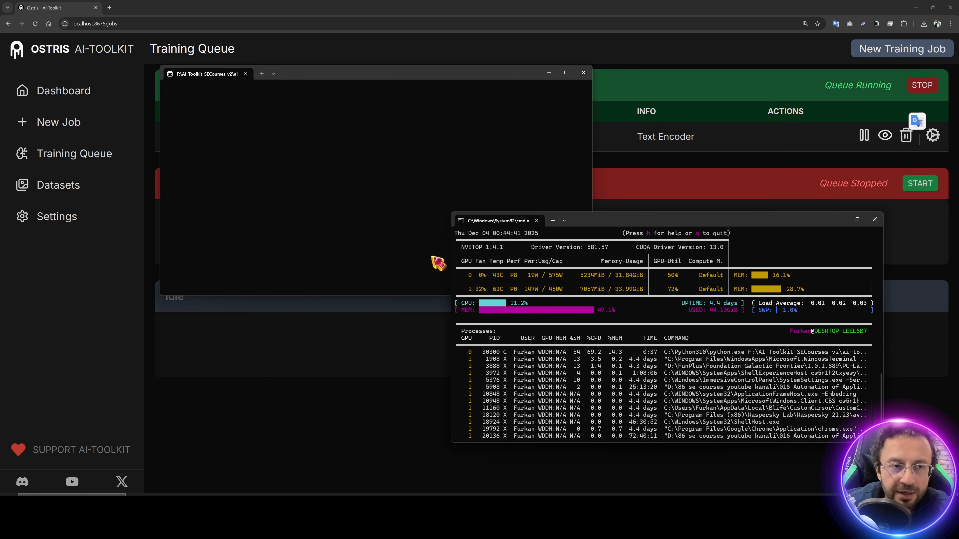
{"action": "left_click", "coordinate": [340, 347]}
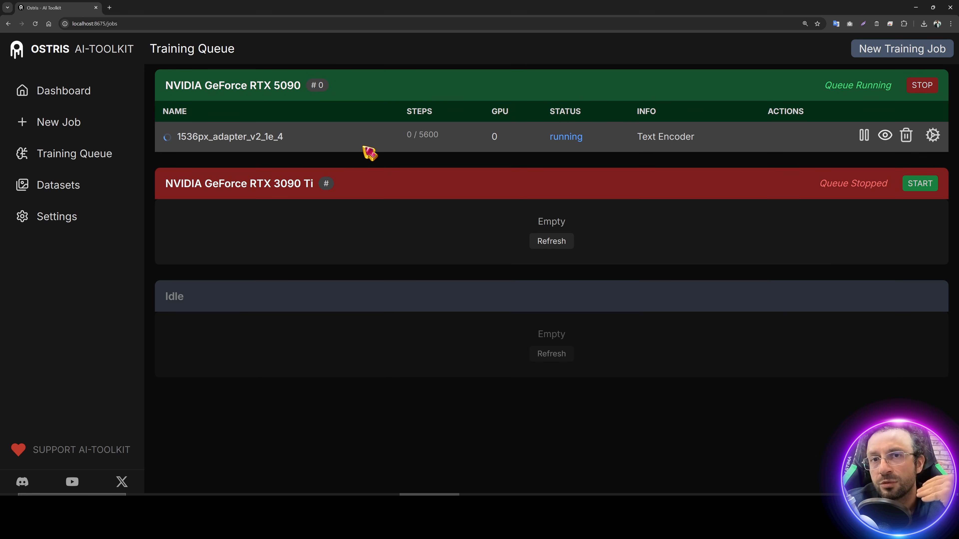
Step: Open the running 1536px_adapter_v2_1e_4 job's page and scroll through its training log
{"action": "left_click", "coordinate": [885, 136]}
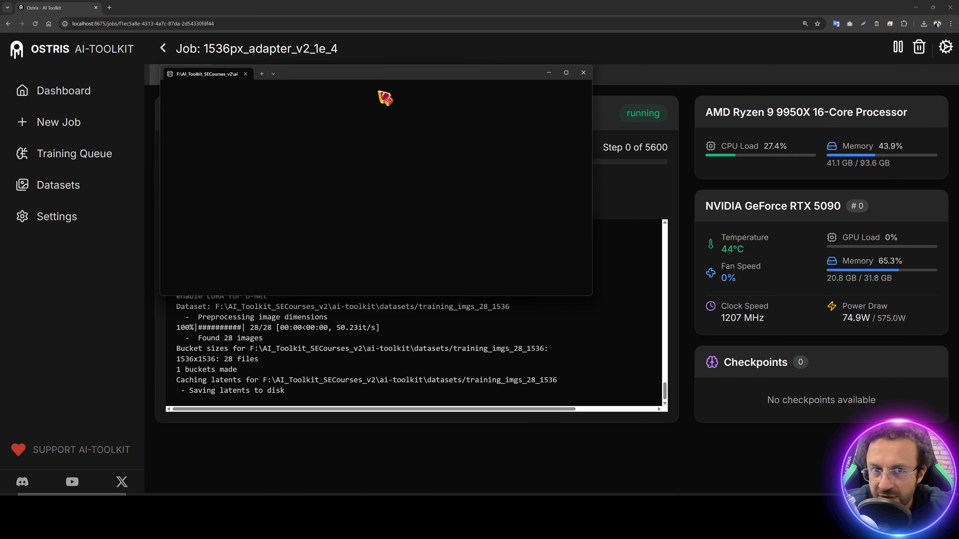
{"action": "left_click", "coordinate": [548, 73]}
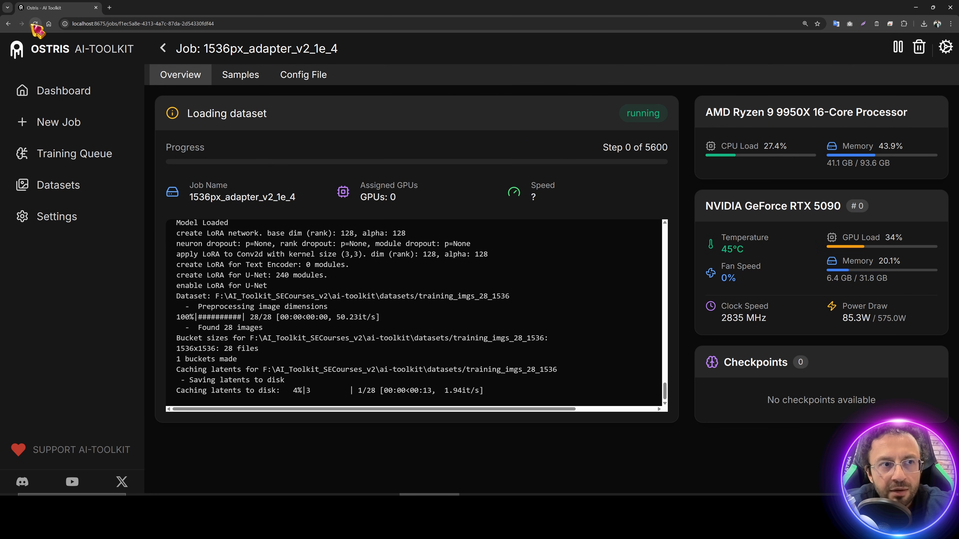
{"action": "left_click", "coordinate": [60, 93]}
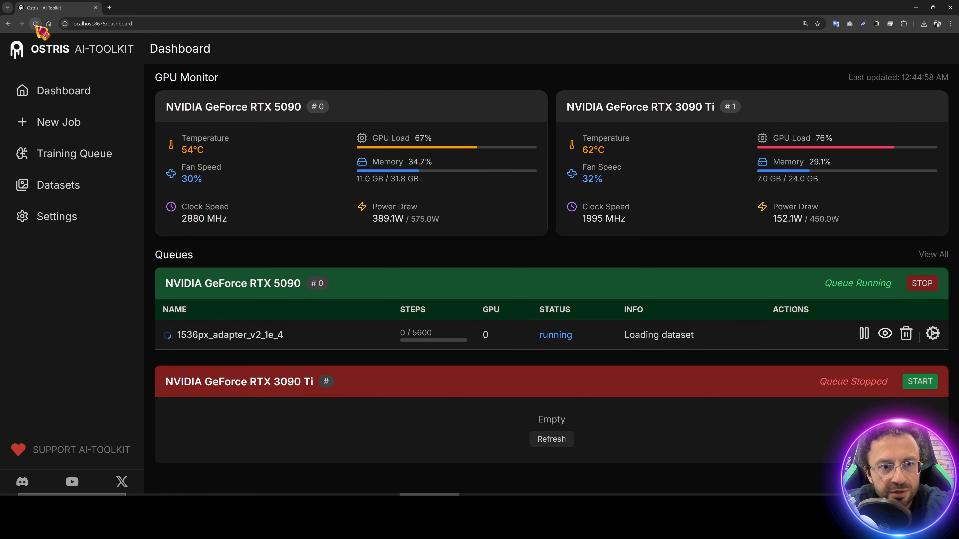
{"action": "left_click", "coordinate": [885, 334]}
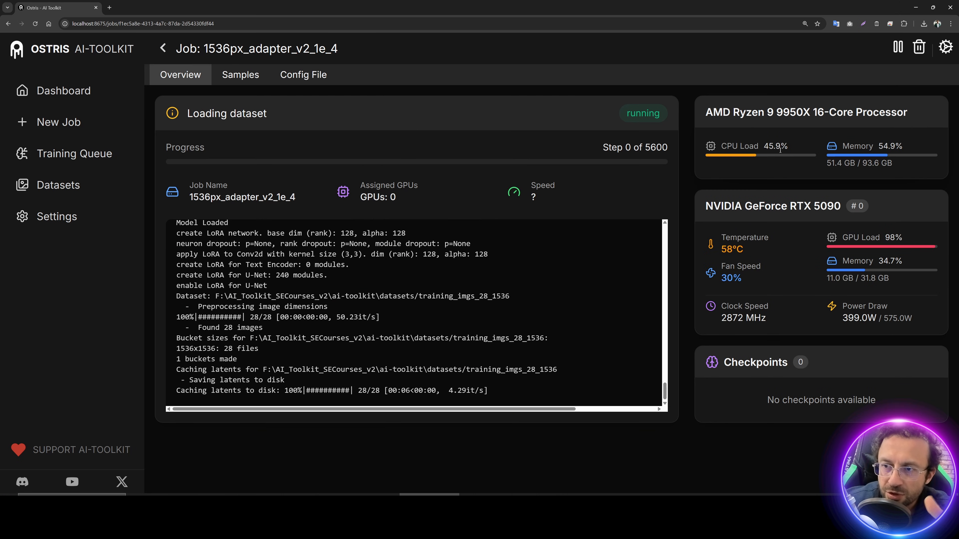
{"action": "scroll", "coordinate": [453, 332], "scroll_direction": "up", "scroll_amount": 10}
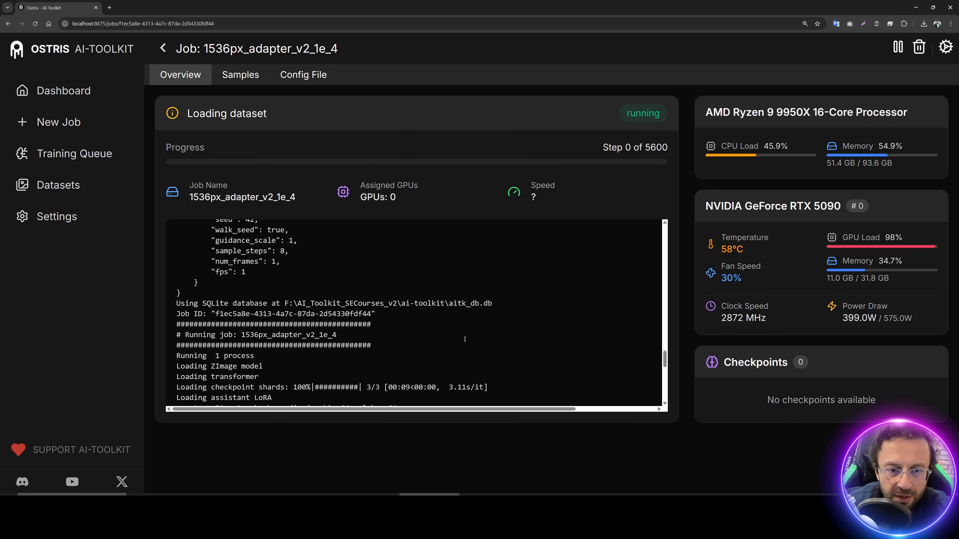
{"action": "scroll", "coordinate": [485, 342], "scroll_direction": "up", "scroll_amount": 10}
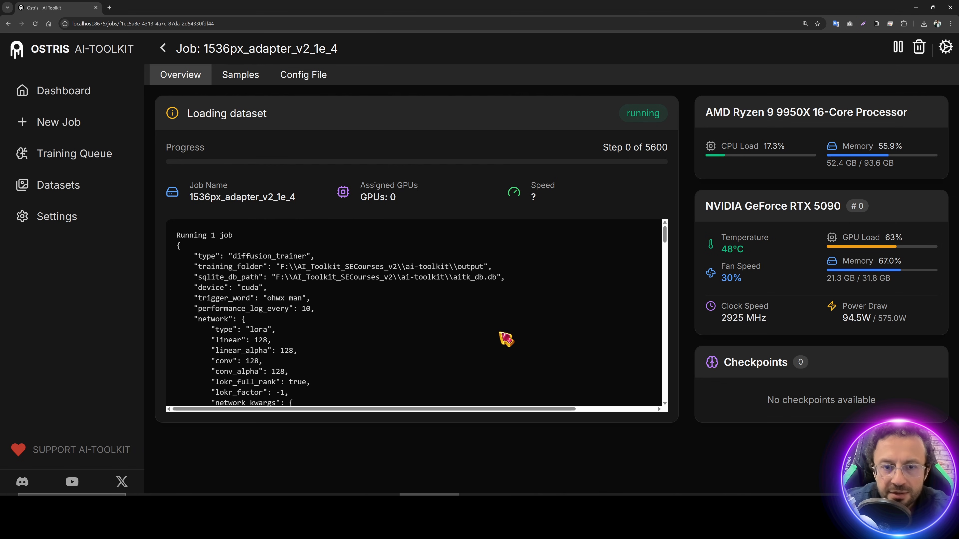
{"action": "scroll", "coordinate": [507, 342], "scroll_direction": "down", "scroll_amount": 20}
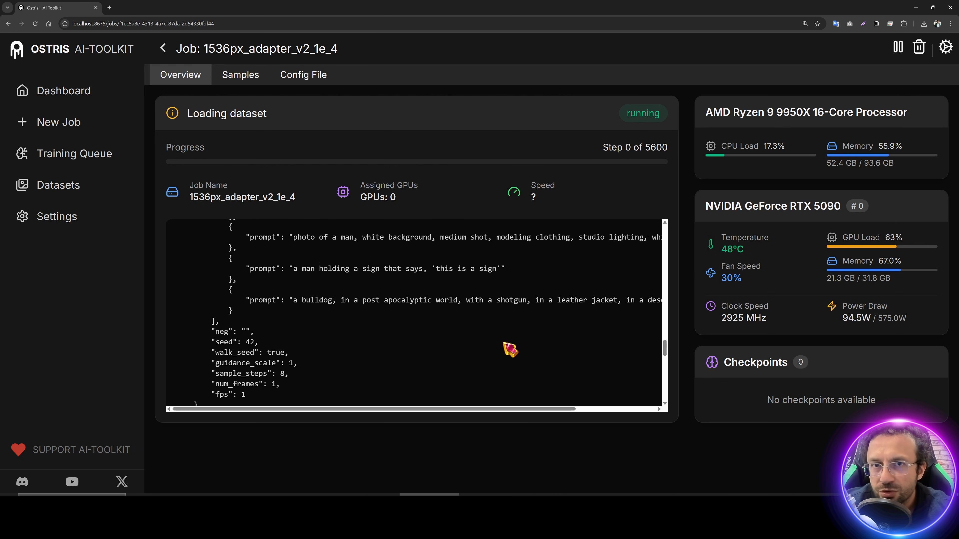
{"action": "scroll", "coordinate": [510, 350], "scroll_direction": "down", "scroll_amount": 4}
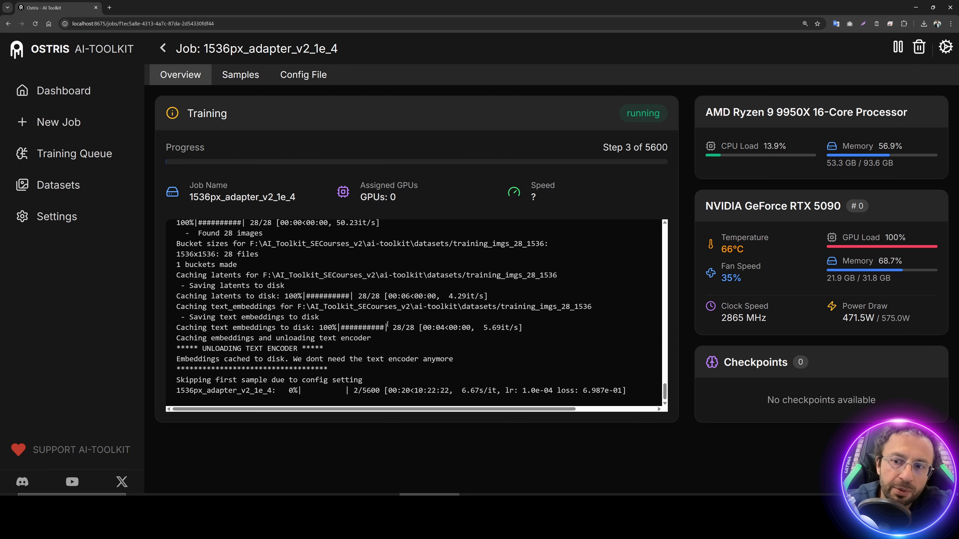
Step: Note the No checkpoints available message, then stop the training job at step 7
{"action": "left_click_drag", "start_coordinate": [877, 401], "coordinate": [762, 412]}
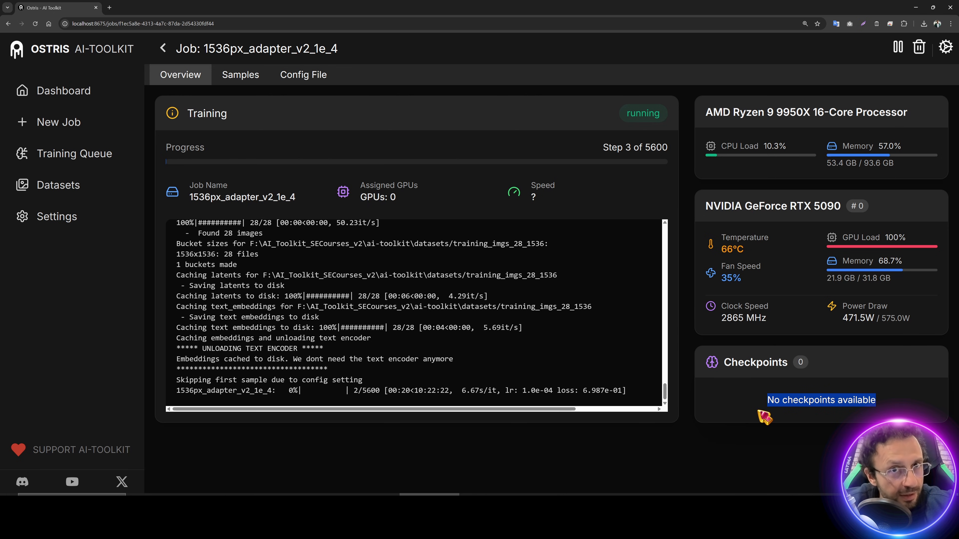
{"action": "left_click", "coordinate": [760, 412]}
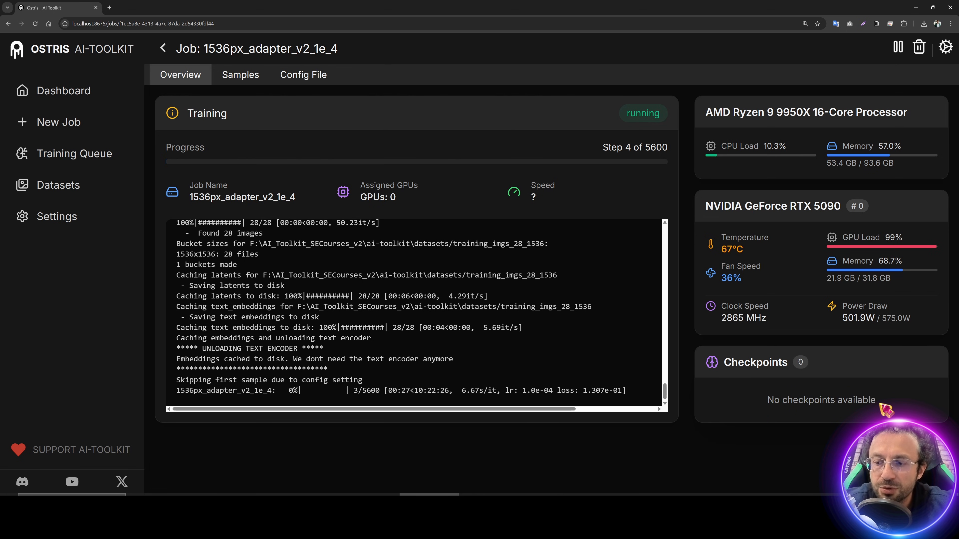
{"action": "left_click_drag", "start_coordinate": [892, 403], "coordinate": [754, 401]}
{"action": "left_click", "coordinate": [869, 396]}
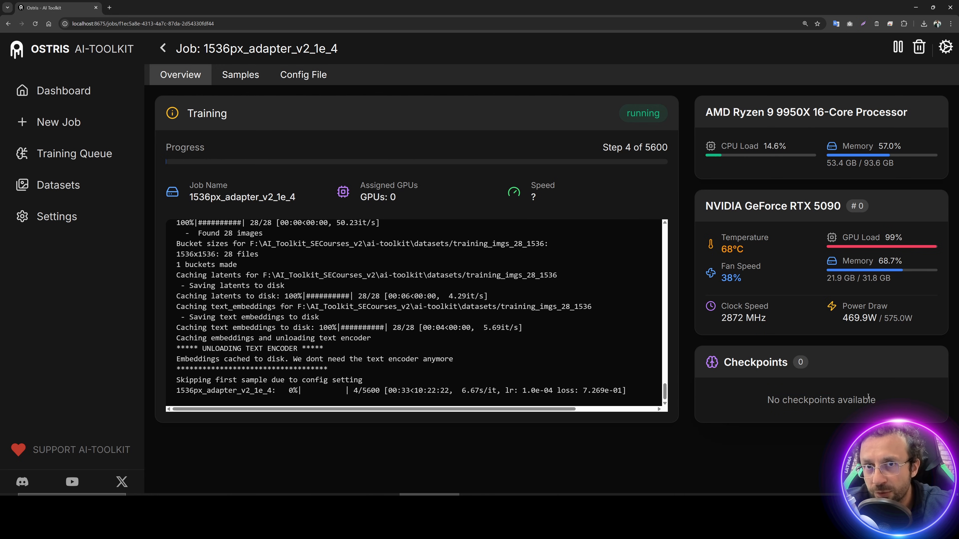
{"action": "left_click_drag", "start_coordinate": [914, 406], "coordinate": [774, 401]}
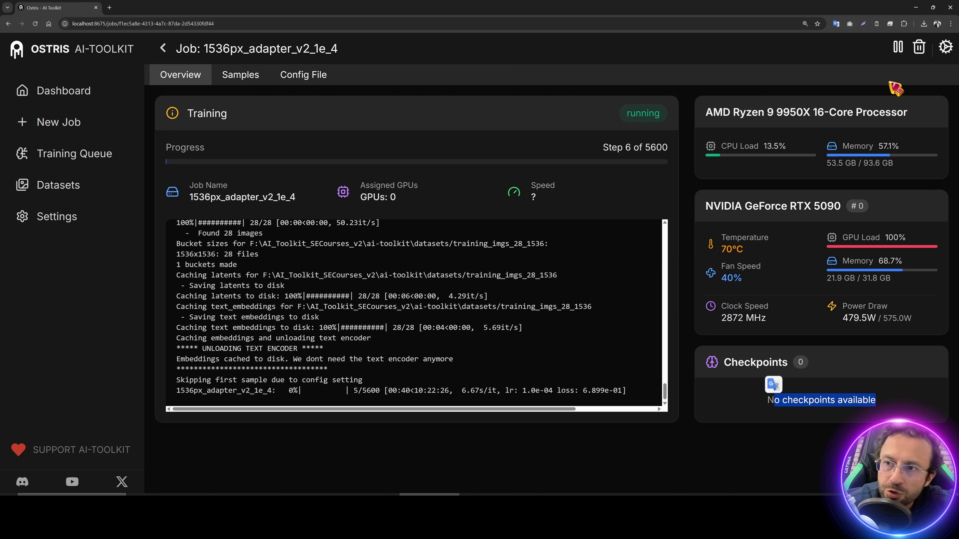
{"action": "left_click", "coordinate": [899, 48]}
{"action": "left_click", "coordinate": [611, 298]}
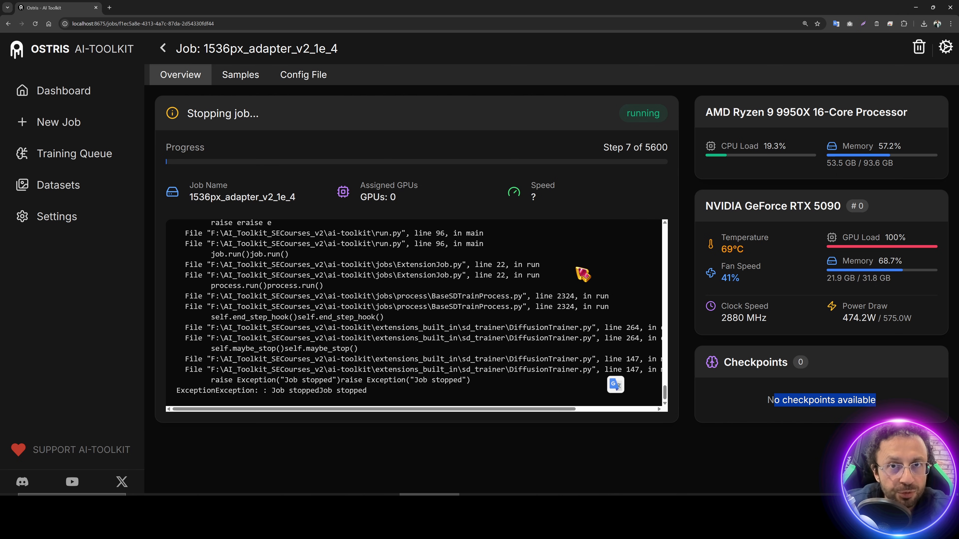
Step: Edit the stopped job, check Save Every at 700, and update it so training restarts
{"action": "left_click", "coordinate": [880, 391]}
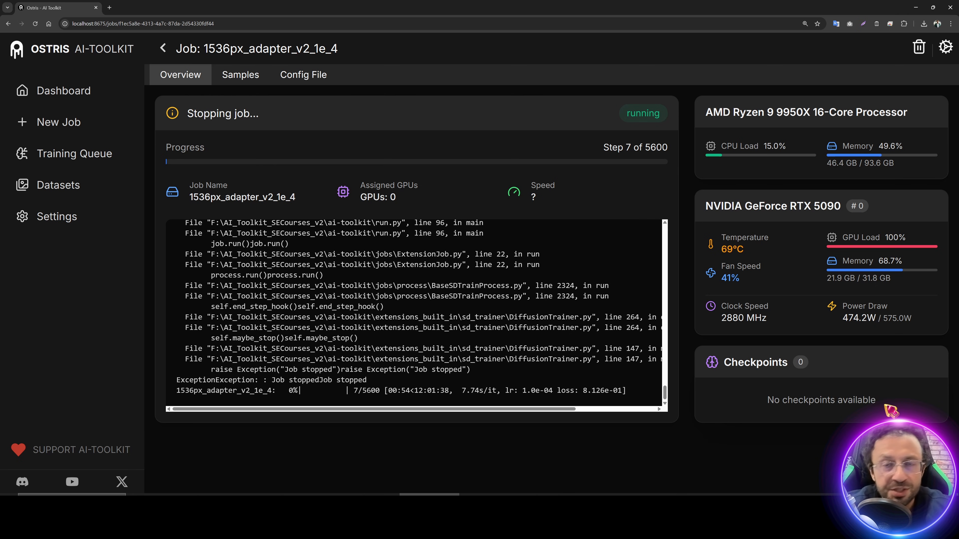
{"action": "left_click_drag", "start_coordinate": [888, 409], "coordinate": [767, 404]}
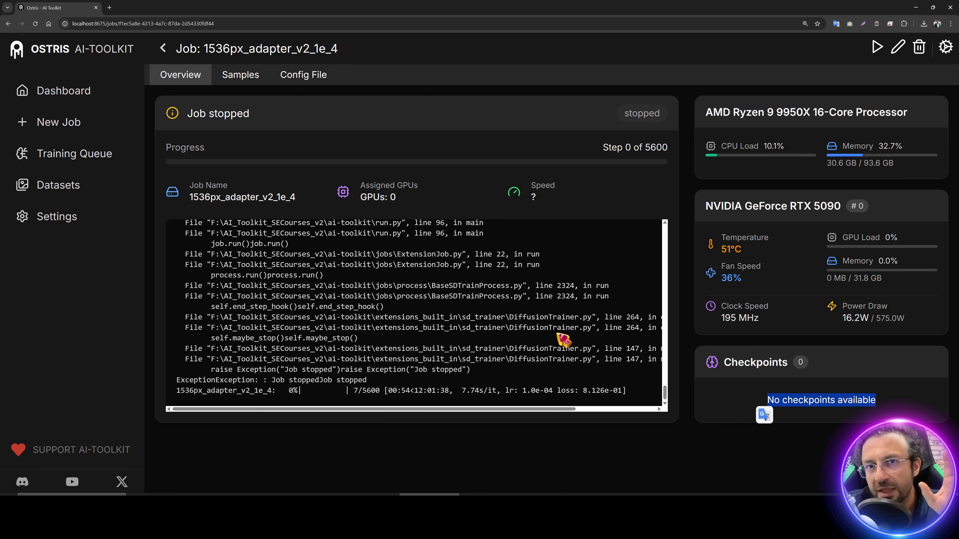
{"action": "left_click", "coordinate": [899, 53]}
{"action": "scroll", "coordinate": [531, 128], "scroll_direction": "down", "scroll_amount": 10}
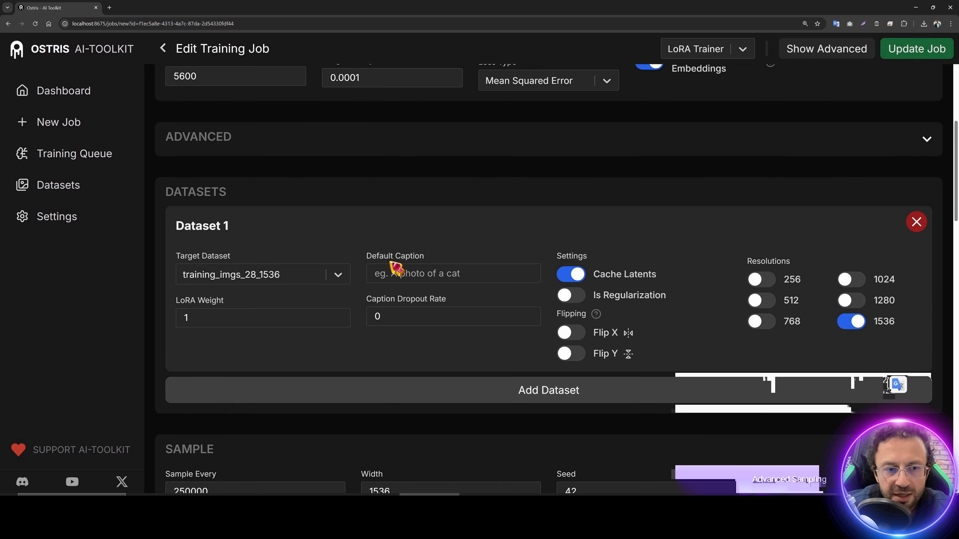
{"action": "scroll", "coordinate": [394, 269], "scroll_direction": "down", "scroll_amount": 10}
{"action": "scroll", "coordinate": [439, 281], "scroll_direction": "up", "scroll_amount": 15}
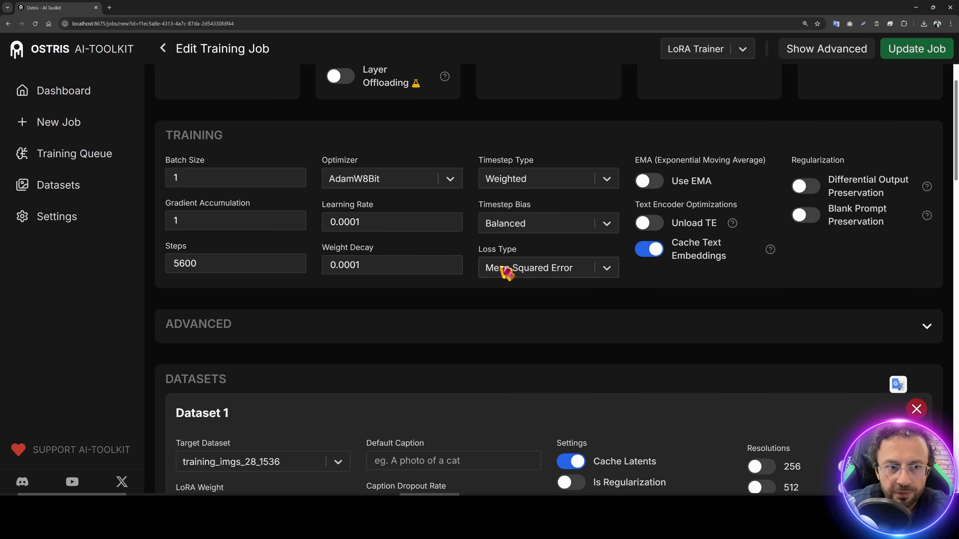
{"action": "scroll", "coordinate": [506, 272], "scroll_direction": "up", "scroll_amount": 5}
{"action": "double_click", "coordinate": [825, 160]}
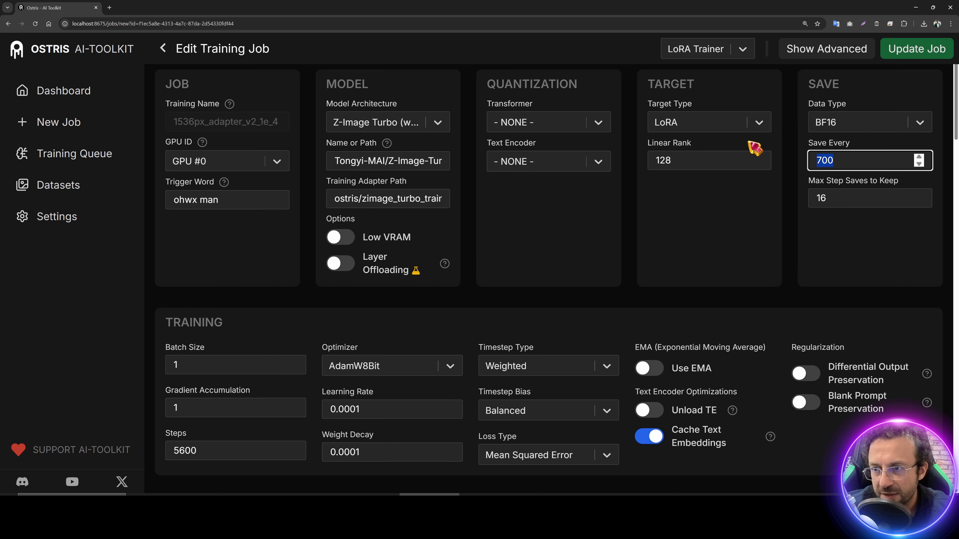
{"action": "left_click", "coordinate": [937, 49]}
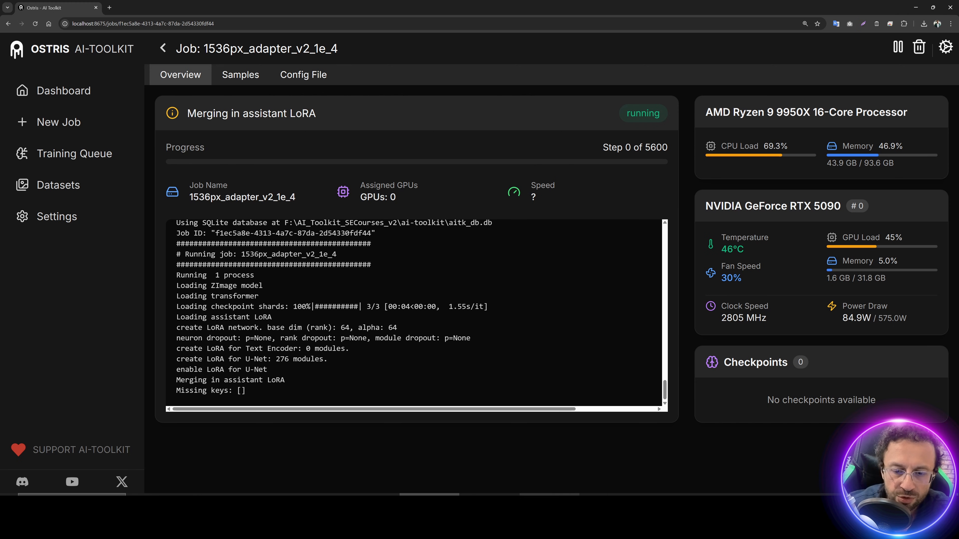
Step: Browse to the 1536px_adapter_v2_1e_4 output folder and view the job's config file
{"action": "left_click", "coordinate": [610, 494]}
{"action": "double_click", "coordinate": [468, 315]}
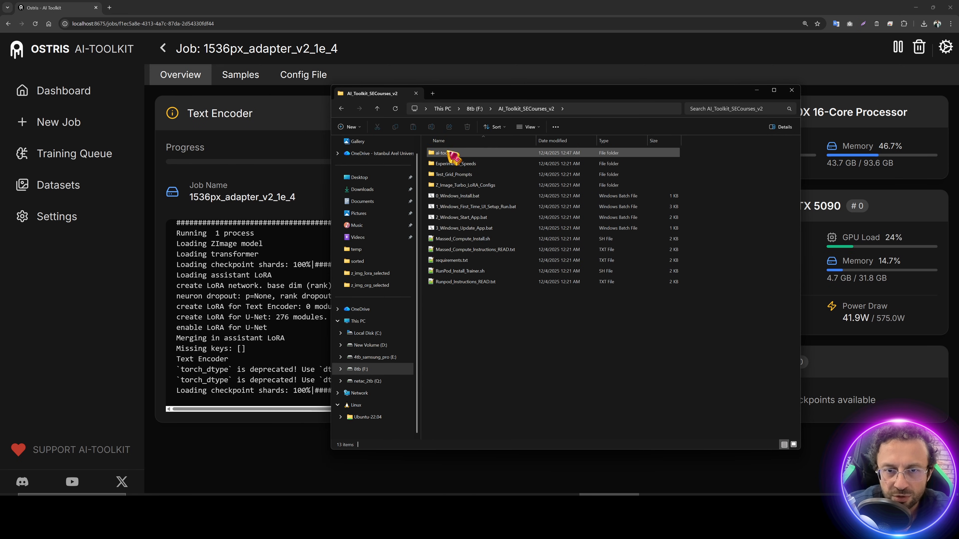
{"action": "double_click", "coordinate": [455, 153]}
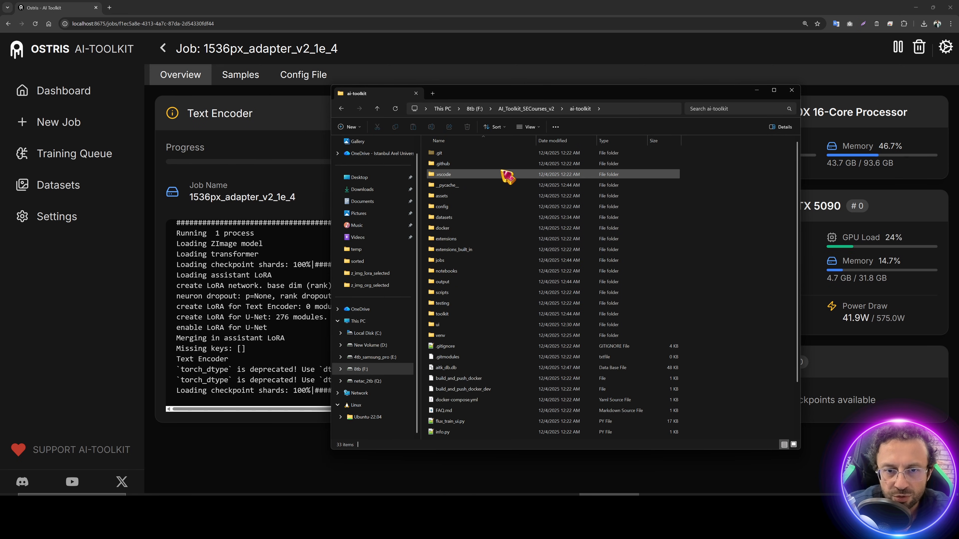
{"action": "double_click", "coordinate": [455, 282]}
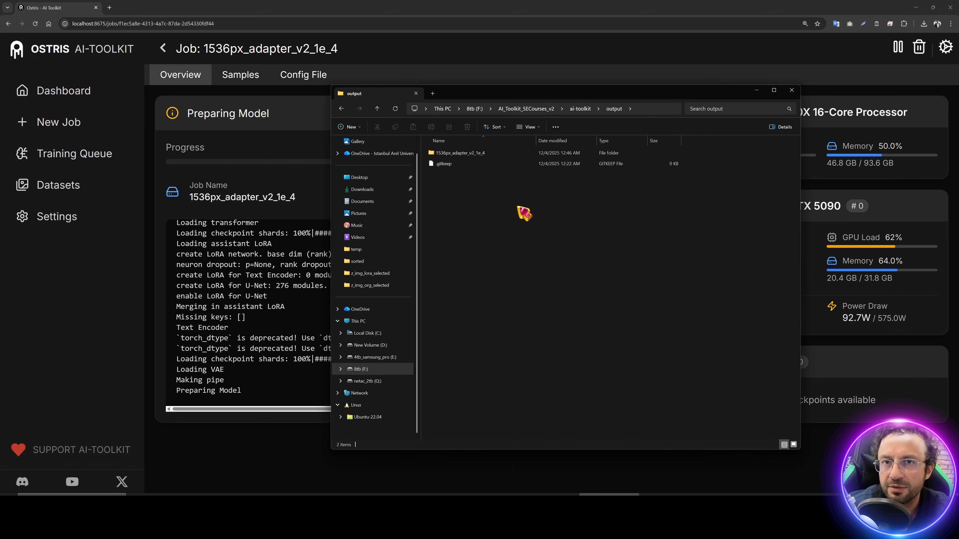
{"action": "double_click", "coordinate": [488, 154]}
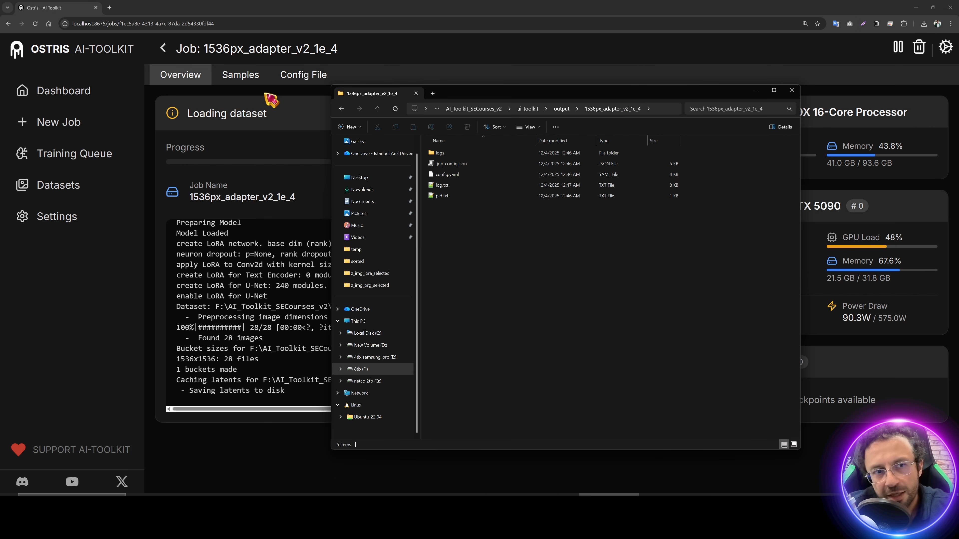
{"action": "left_click", "coordinate": [295, 78]}
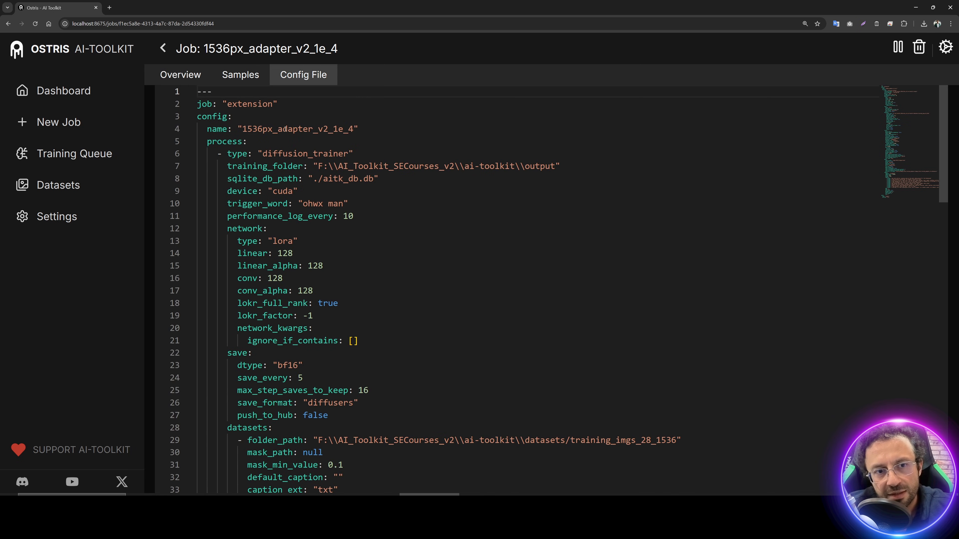
{"action": "double_click", "coordinate": [285, 129]}
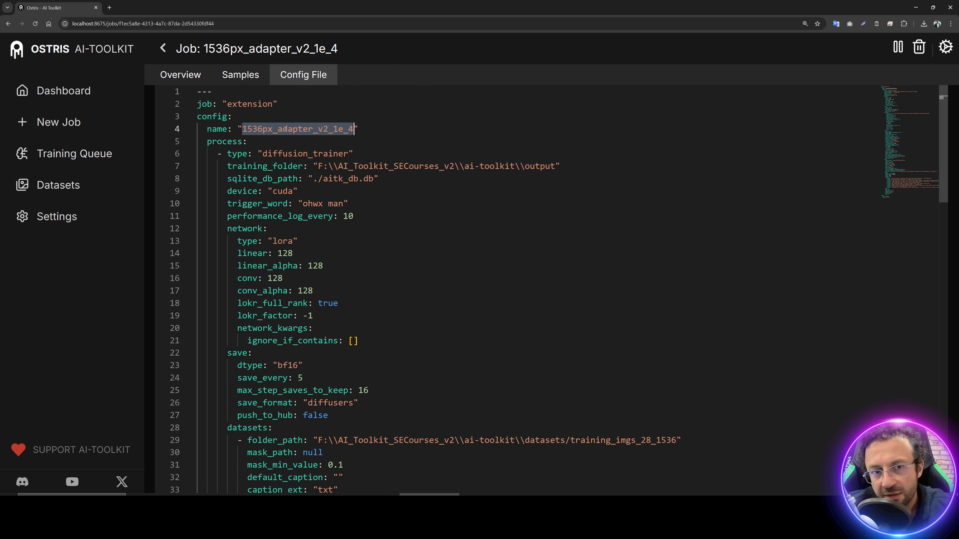
Step: Open a new training job form in a second tab, then return to the running job's overview
{"action": "middle_click", "coordinate": [65, 123]}
{"action": "left_click", "coordinate": [135, 7]}
{"action": "left_click_drag", "start_coordinate": [258, 120], "coordinate": [175, 120]}
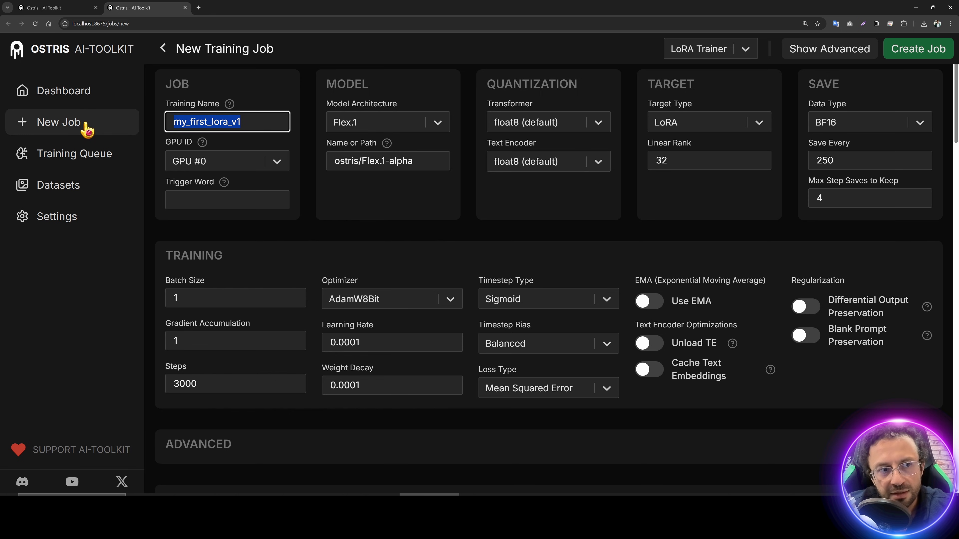
{"action": "left_click", "coordinate": [57, 7]}
{"action": "left_click", "coordinate": [200, 75]}
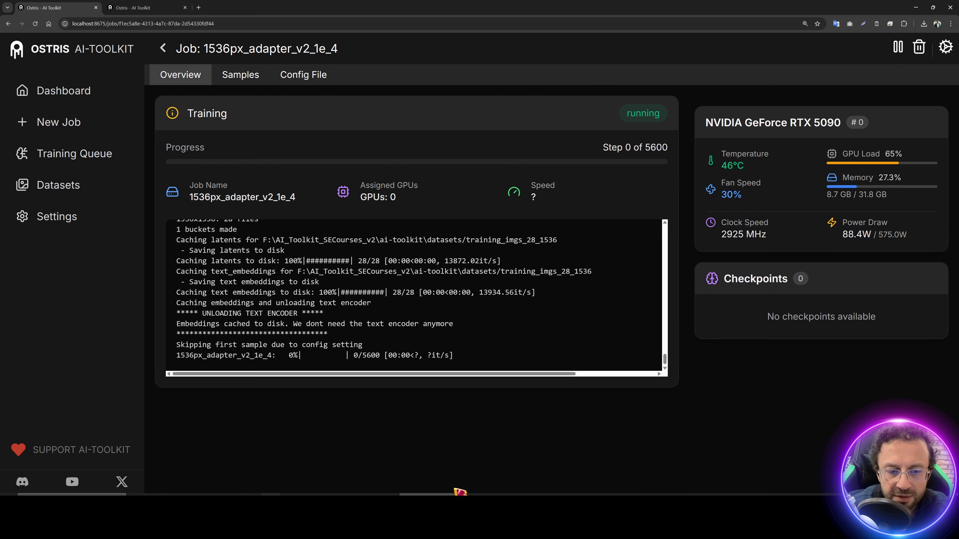
Step: Move the output folder window aside and open the toolkit Settings page
{"action": "left_click", "coordinate": [609, 495]}
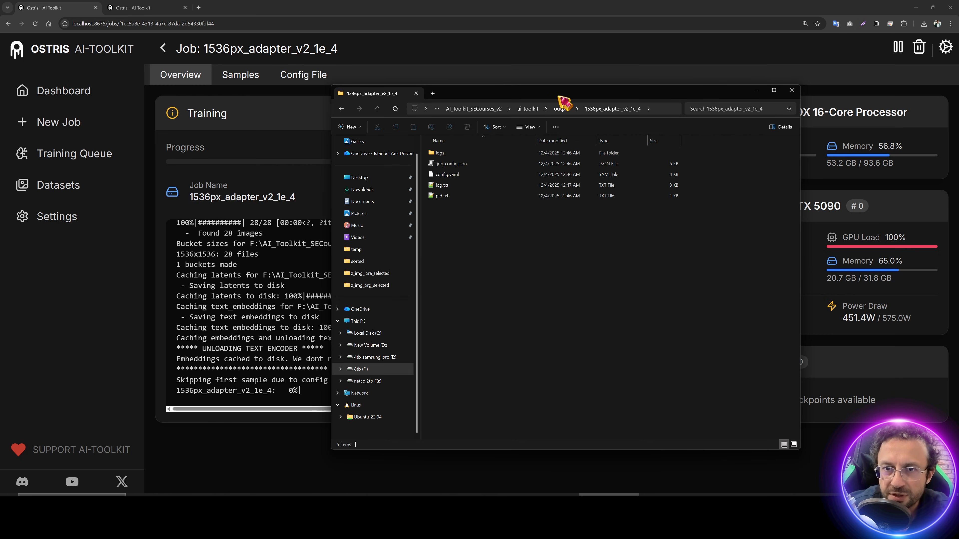
{"action": "left_click_drag", "start_coordinate": [562, 101], "coordinate": [448, 114]}
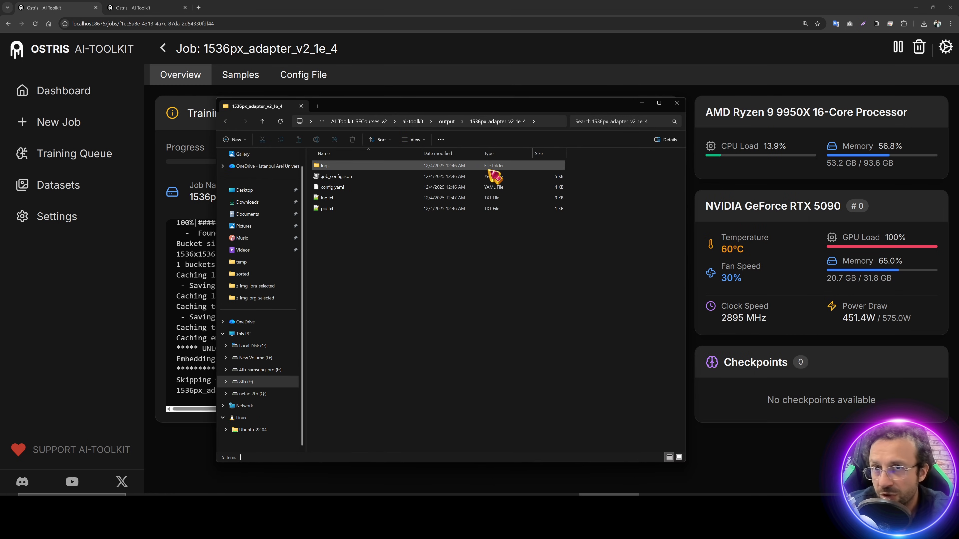
{"action": "left_click", "coordinate": [82, 219]}
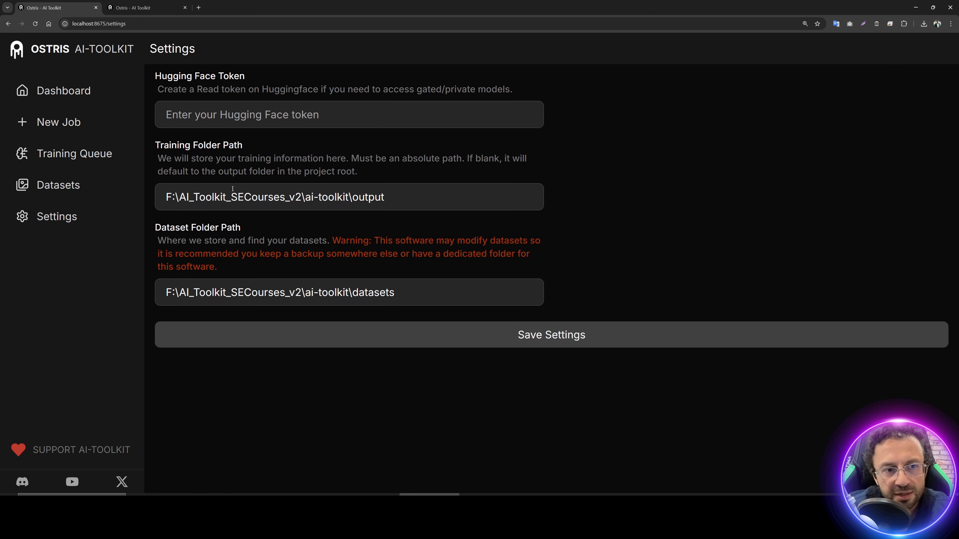
Step: Save the training and dataset folder path settings, then check the RTX 5090 queue on the Dashboard
{"action": "left_click_drag", "start_coordinate": [156, 151], "coordinate": [182, 196]}
{"action": "left_click", "coordinate": [384, 196]}
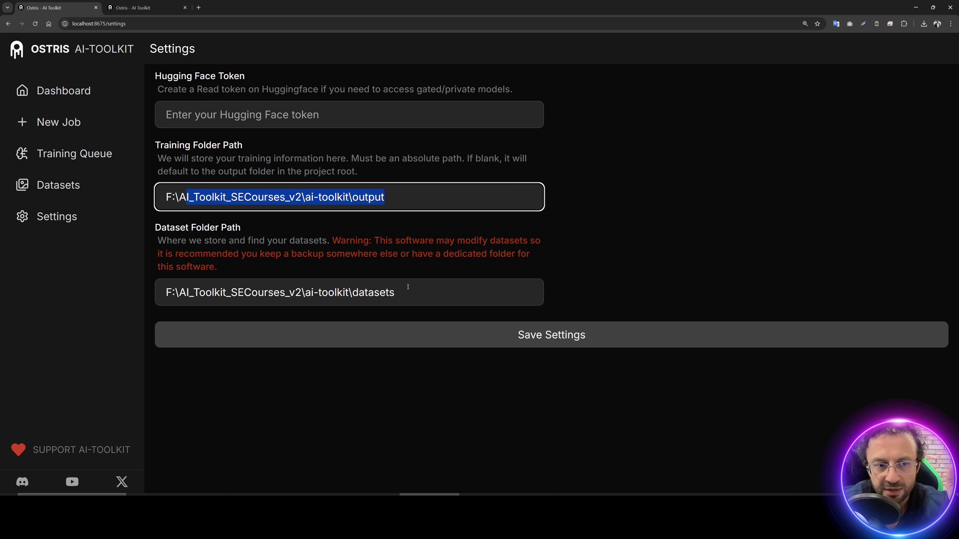
{"action": "left_click_drag", "start_coordinate": [400, 292], "coordinate": [149, 297]}
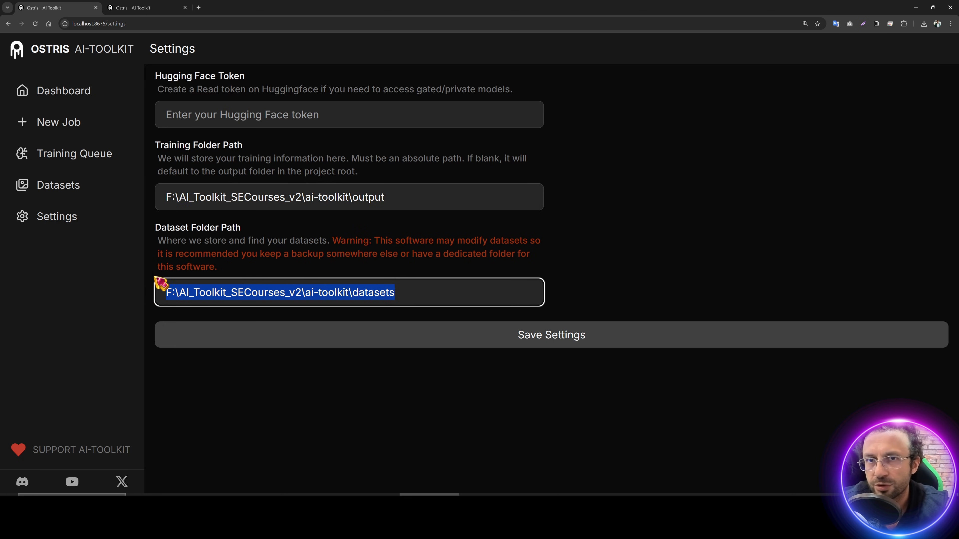
{"action": "left_click", "coordinate": [565, 342]}
{"action": "left_click", "coordinate": [67, 94]}
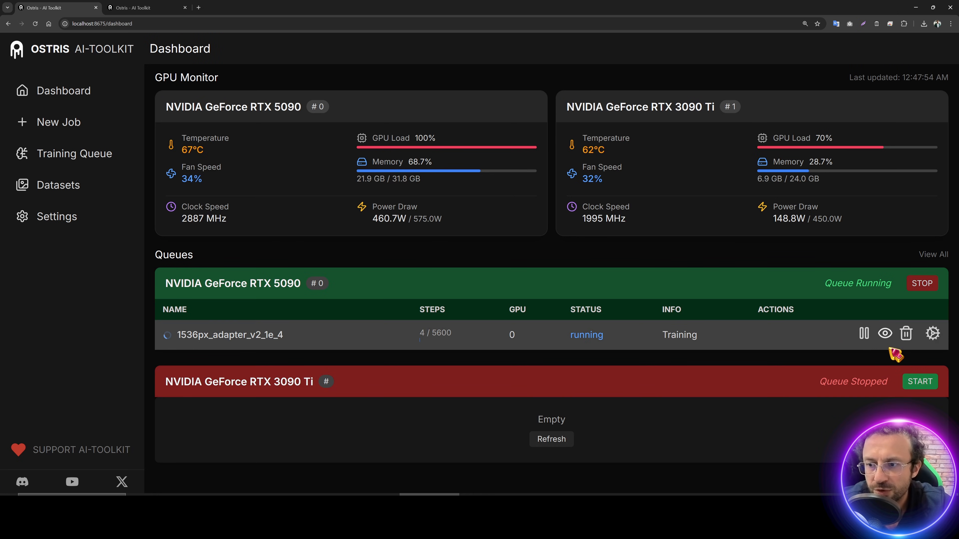
Step: Open the running job, check the latest loss reading, and download the first saved checkpoint
{"action": "left_click", "coordinate": [885, 335]}
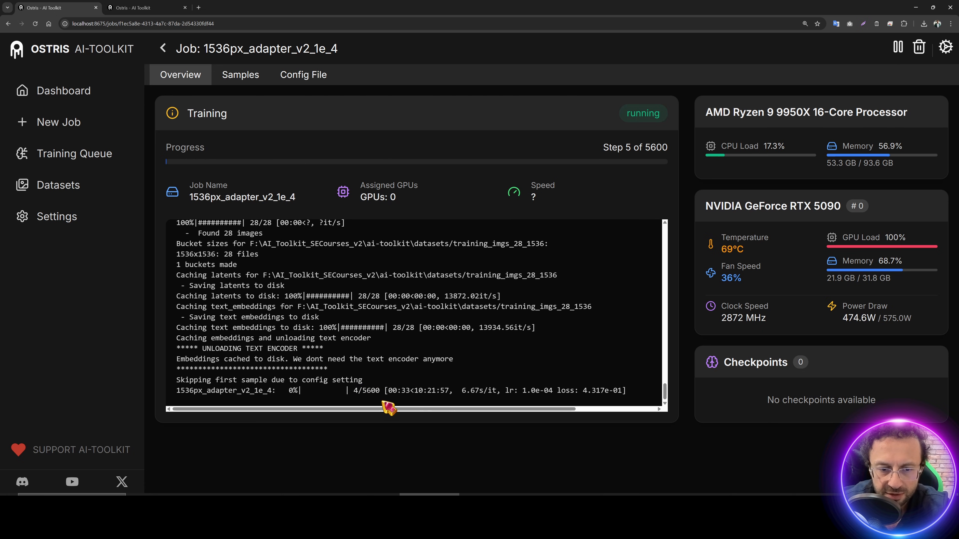
{"action": "left_click_drag", "start_coordinate": [640, 393], "coordinate": [478, 391]}
{"action": "left_click", "coordinate": [477, 392]}
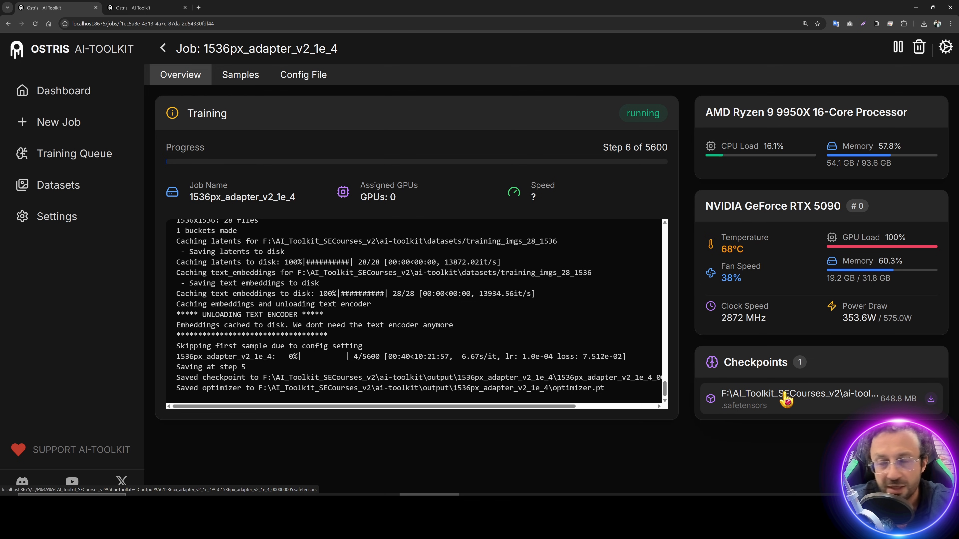
{"action": "left_click", "coordinate": [931, 399]}
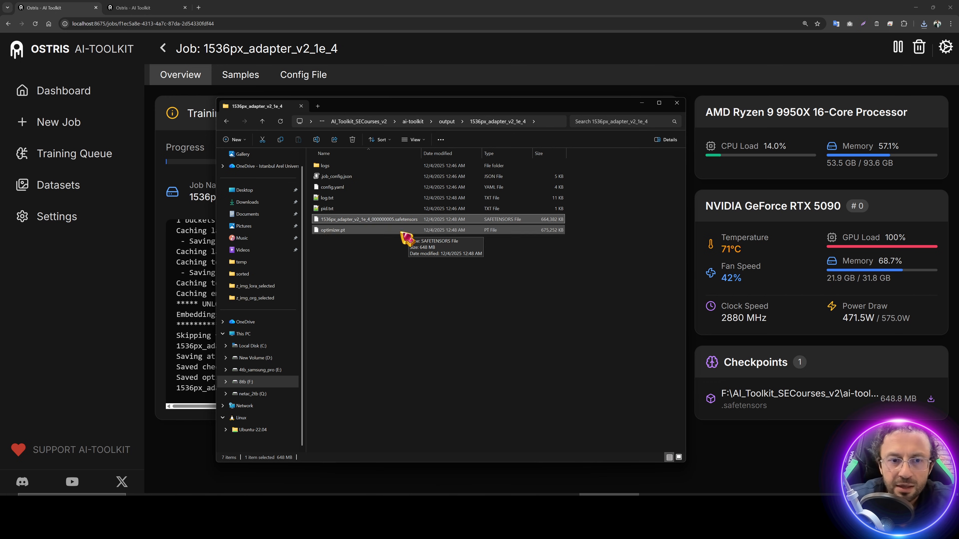
Step: Inspect the new step 10 checkpoint files in Explorer, then stop the training job
{"action": "left_click", "coordinate": [339, 231]}
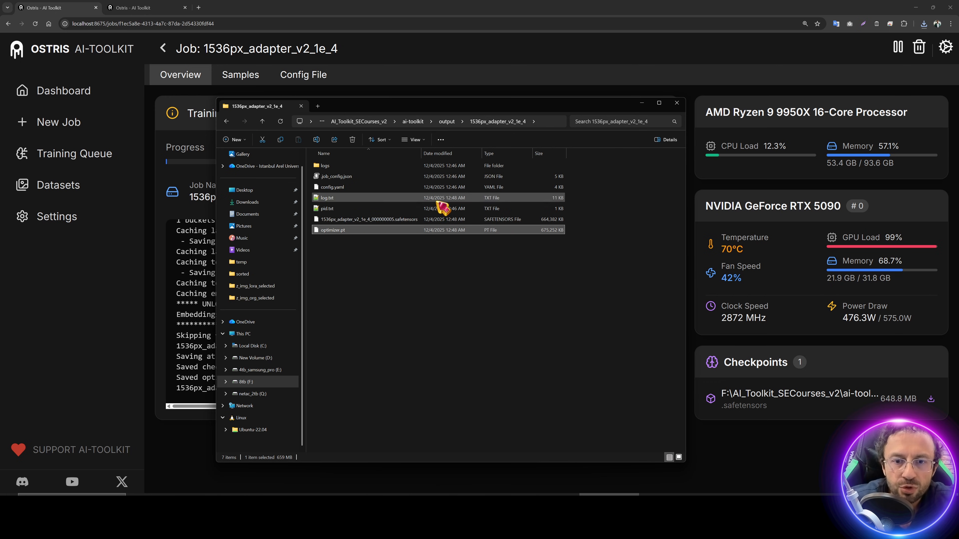
{"action": "left_click_drag", "start_coordinate": [452, 106], "coordinate": [574, 105]}
{"action": "left_click", "coordinate": [523, 234]}
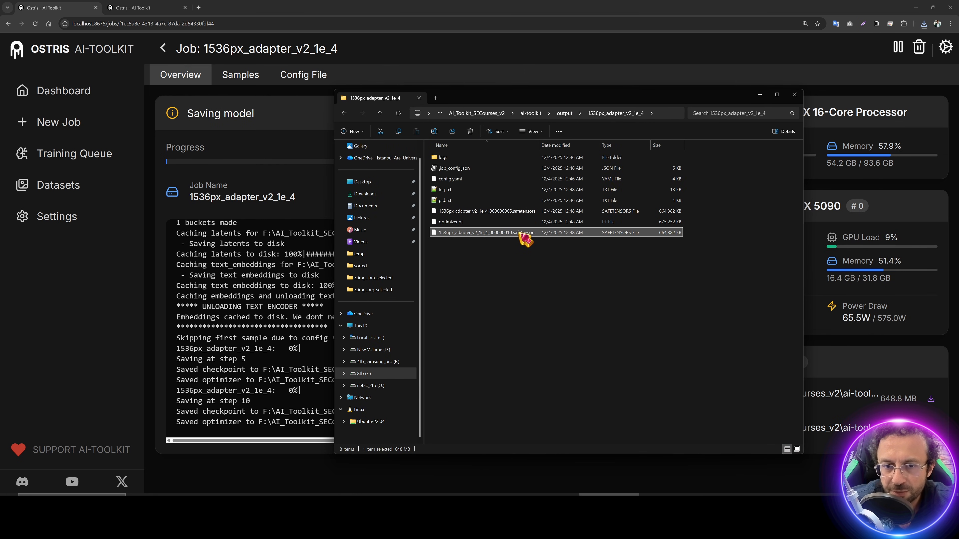
{"action": "left_click", "coordinate": [898, 48]}
{"action": "left_click", "coordinate": [609, 304]}
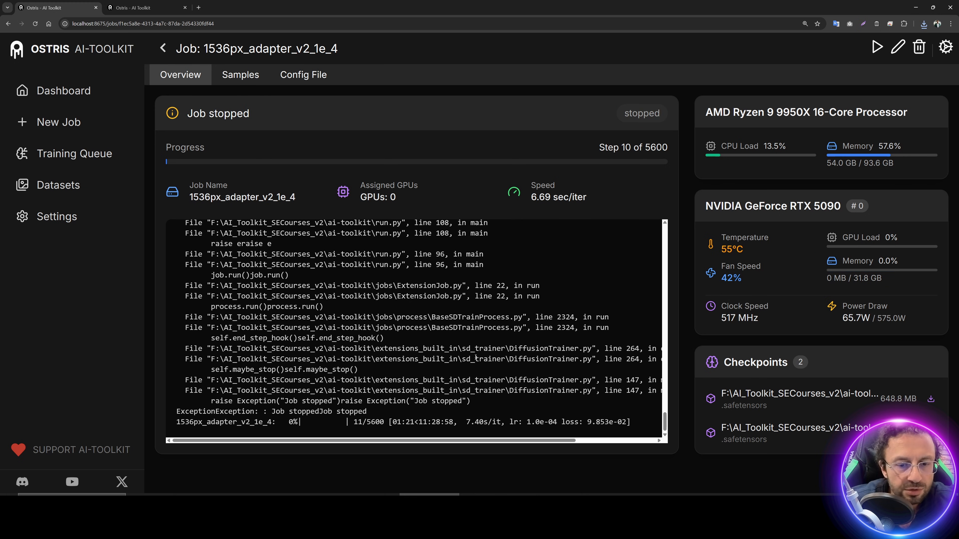
Step: Resume the stopped job and open the Experiments_Speeds folder in Explorer
{"action": "left_click", "coordinate": [877, 48]}
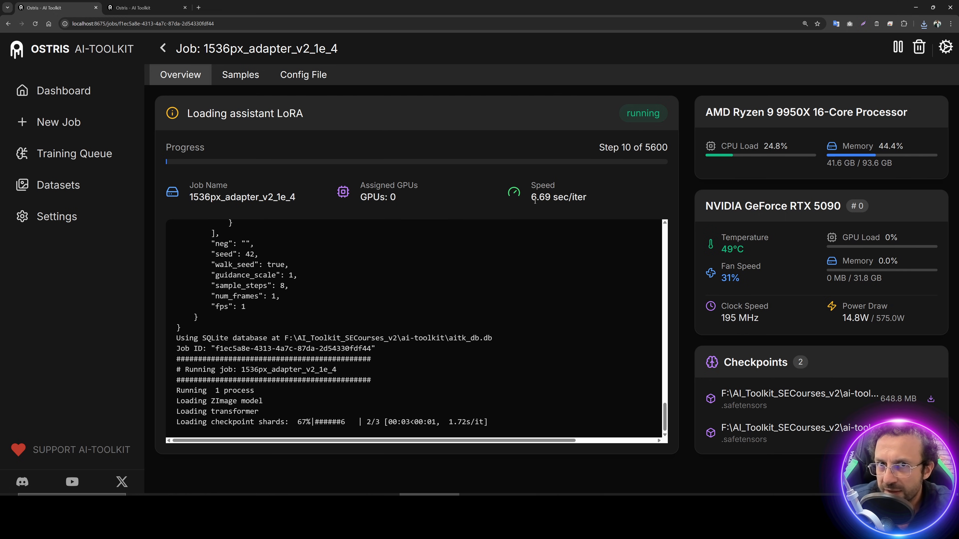
{"action": "left_click", "coordinate": [609, 494]}
{"action": "left_click", "coordinate": [529, 113]}
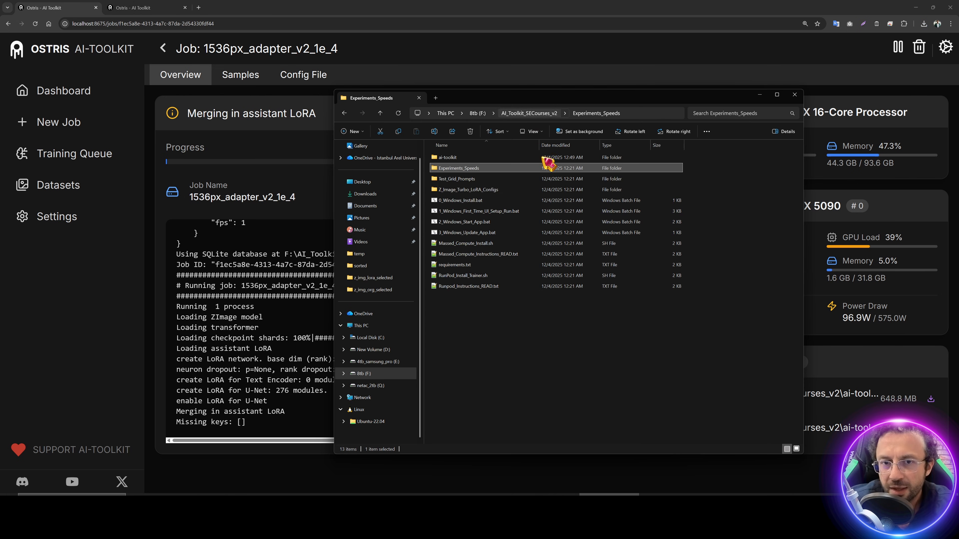
{"action": "double_click", "coordinate": [460, 169]}
{"action": "left_click_drag", "start_coordinate": [508, 100], "coordinate": [668, 65]}
Step: Look through the speed-test screenshots, from 1024x1024.png to RTX 3060 - 12GB Preset.png
{"action": "left_click", "coordinate": [619, 136]}
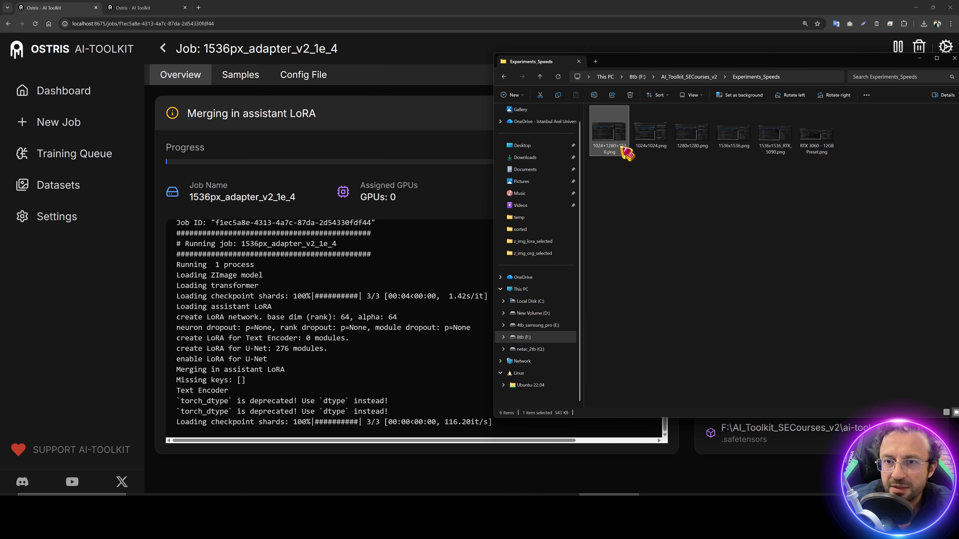
{"action": "left_click", "coordinate": [655, 138]}
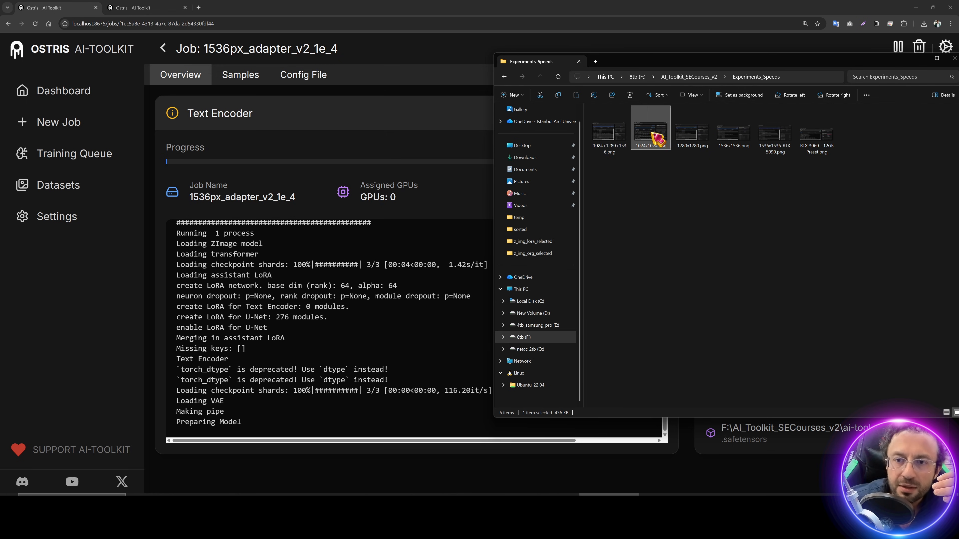
{"action": "left_click", "coordinate": [700, 149]}
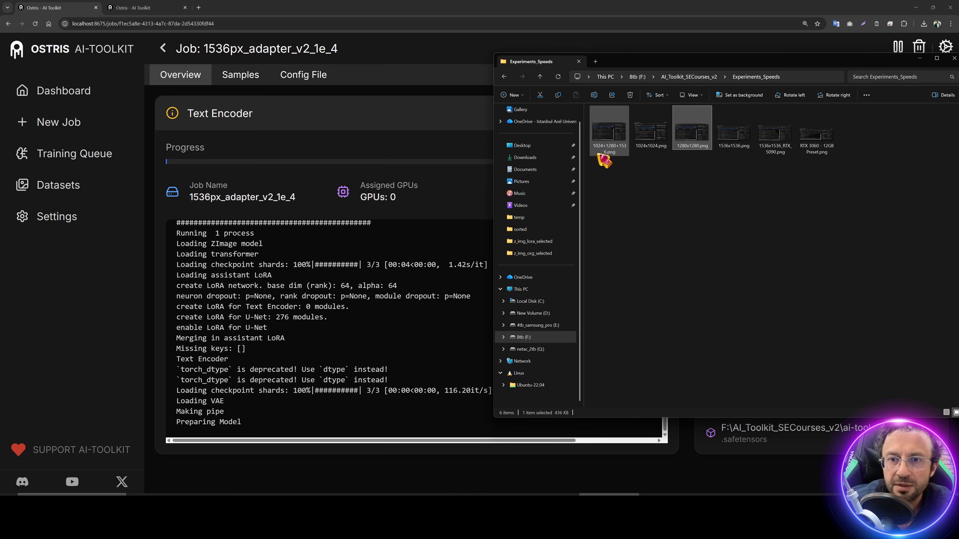
{"action": "left_click", "coordinate": [612, 153]}
{"action": "left_click", "coordinate": [727, 150]}
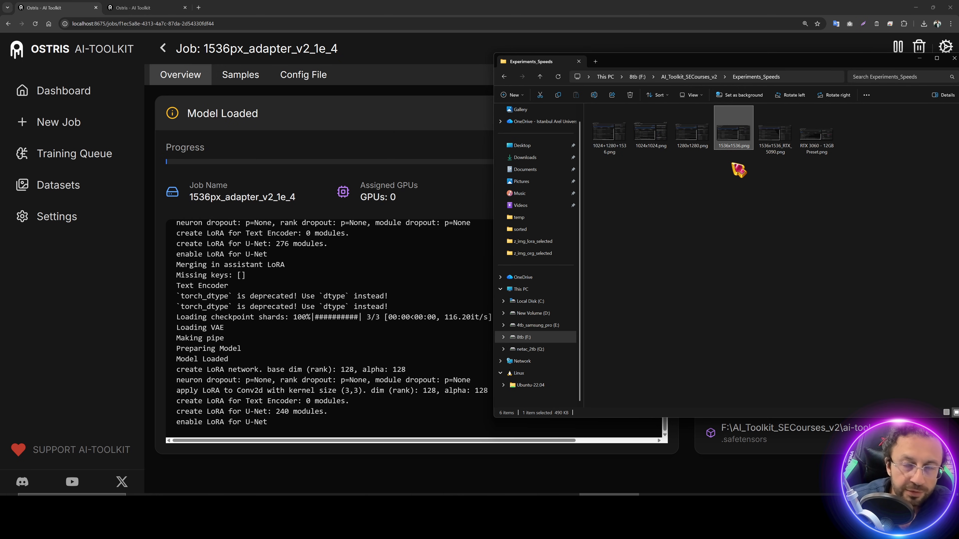
{"action": "left_click_drag", "start_coordinate": [739, 167], "coordinate": [614, 140]}
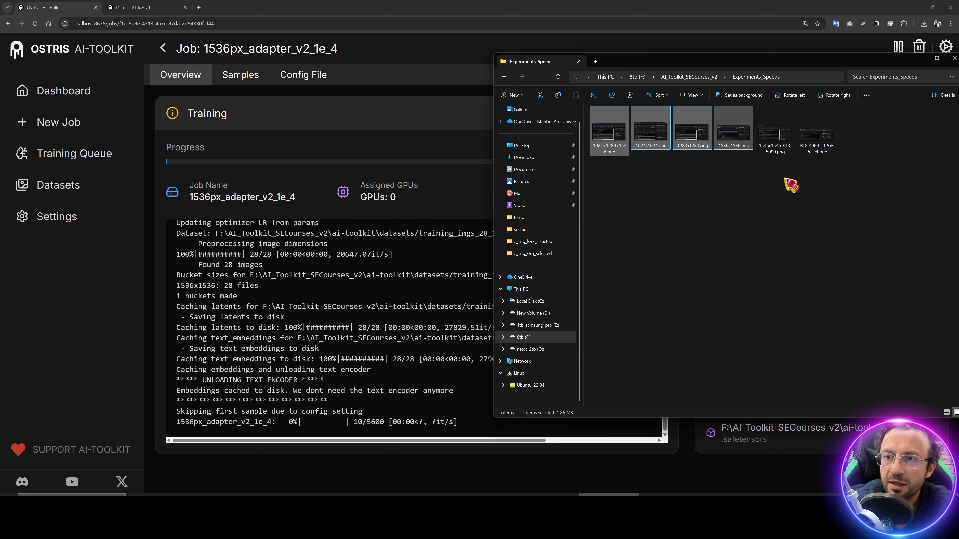
{"action": "left_click", "coordinate": [776, 136]}
{"action": "key", "text": "Right"}
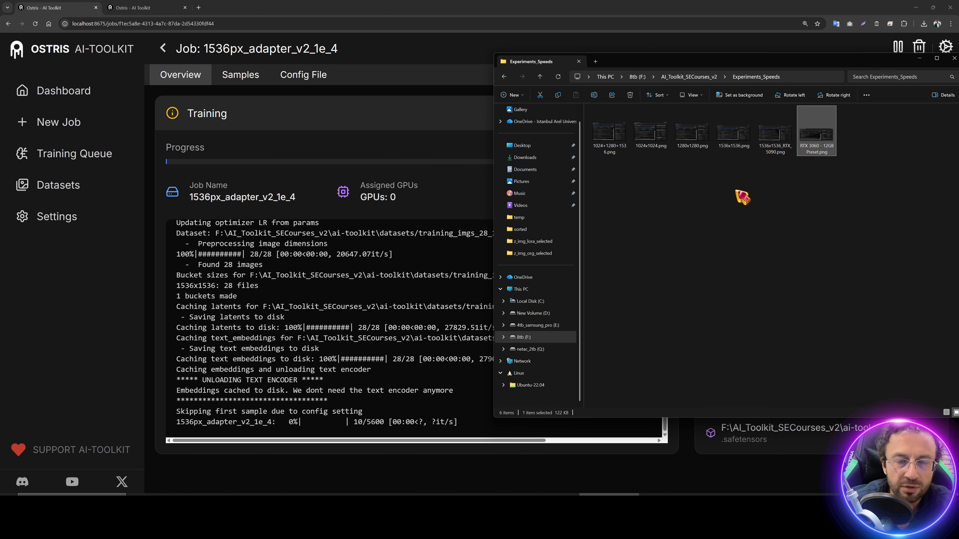
Step: Return to the job page and check the latest progress line at step 11
{"action": "left_click", "coordinate": [438, 415]}
{"action": "left_click_drag", "start_coordinate": [479, 422], "coordinate": [176, 432]}
{"action": "left_click", "coordinate": [397, 405]}
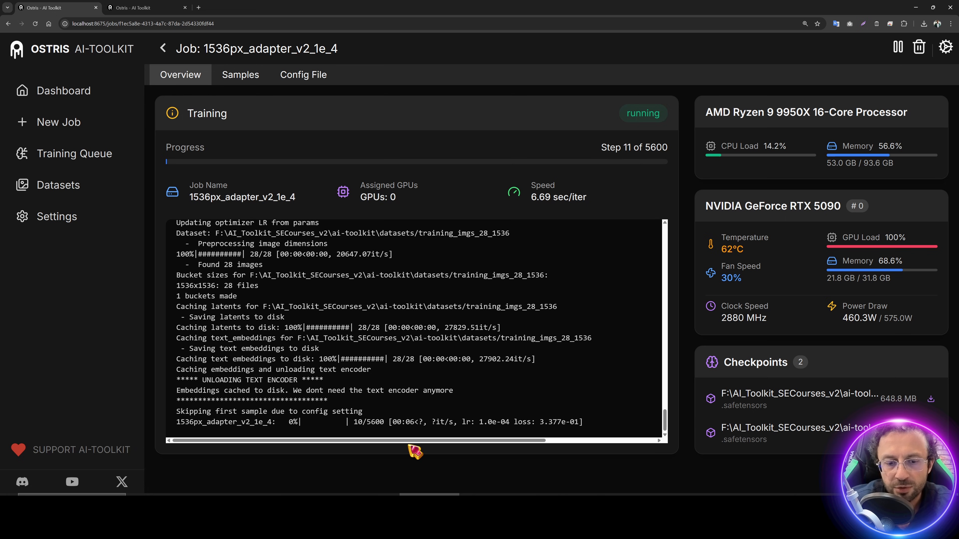
Step: Check the seconds-per-iteration and learning rate reading, then stop the job at step 15
{"action": "left_click_drag", "start_coordinate": [406, 425], "coordinate": [230, 436]}
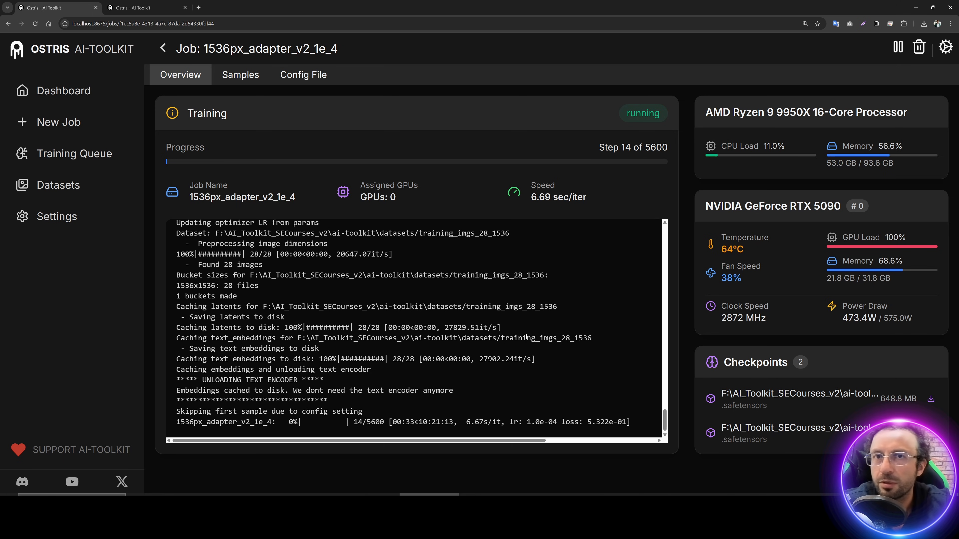
{"action": "left_click_drag", "start_coordinate": [527, 422], "coordinate": [461, 422]}
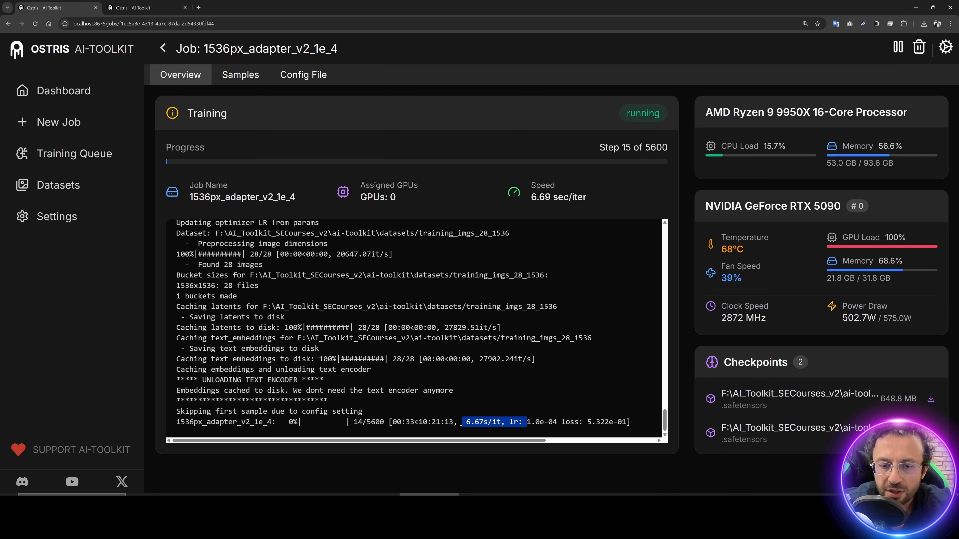
{"action": "left_click", "coordinate": [898, 47]}
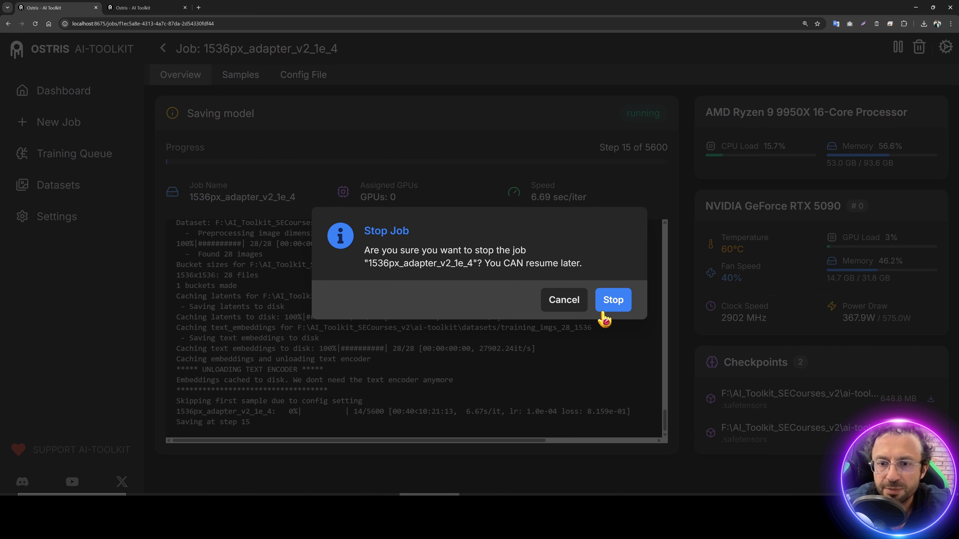
{"action": "left_click", "coordinate": [609, 302]}
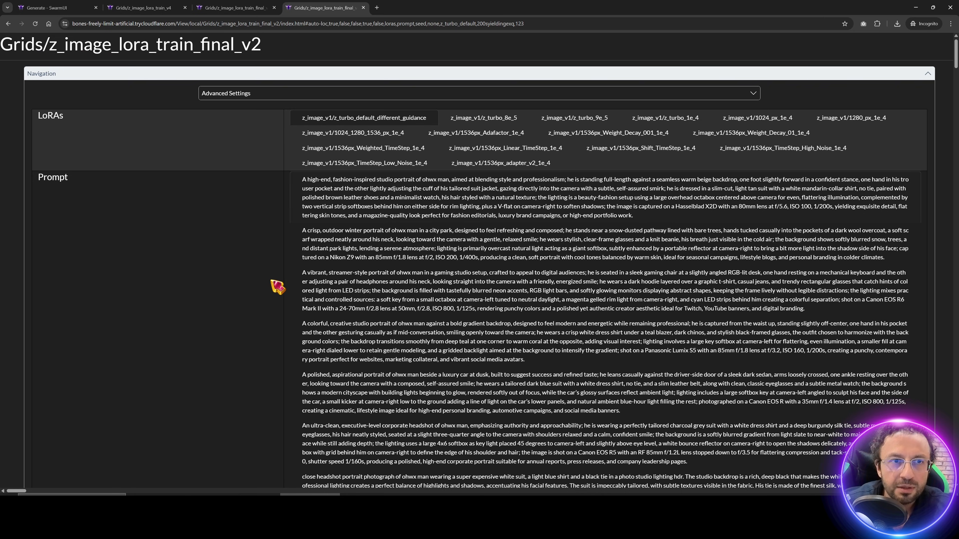
Step: On the z_image_lora_train_final_v3 grid, compare default and adapter beige studio portraits across seeds
{"action": "scroll", "coordinate": [257, 301], "scroll_direction": "down", "scroll_amount": 8}
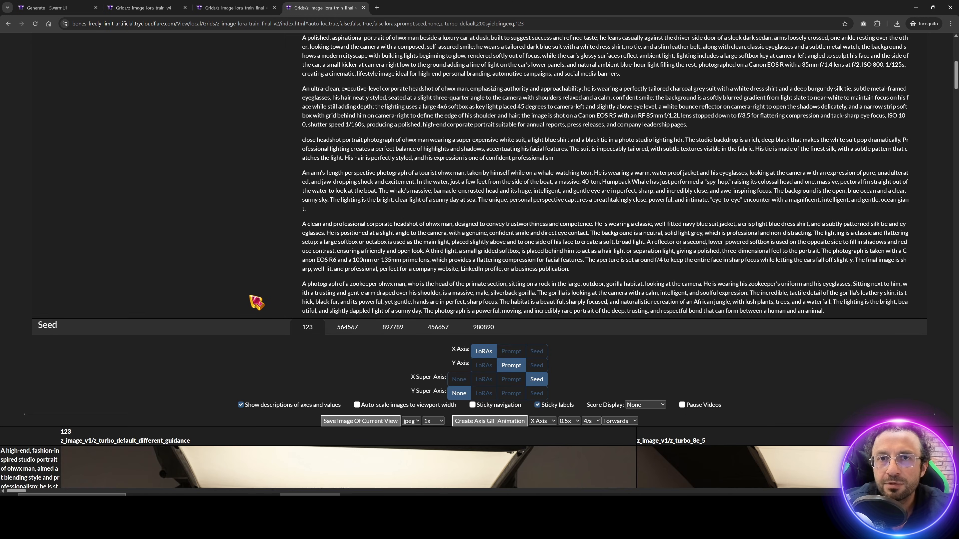
{"action": "scroll", "coordinate": [257, 301], "scroll_direction": "up", "scroll_amount": 4}
{"action": "scroll", "coordinate": [257, 301], "scroll_direction": "up", "scroll_amount": 4}
{"action": "left_click", "coordinate": [233, 7]}
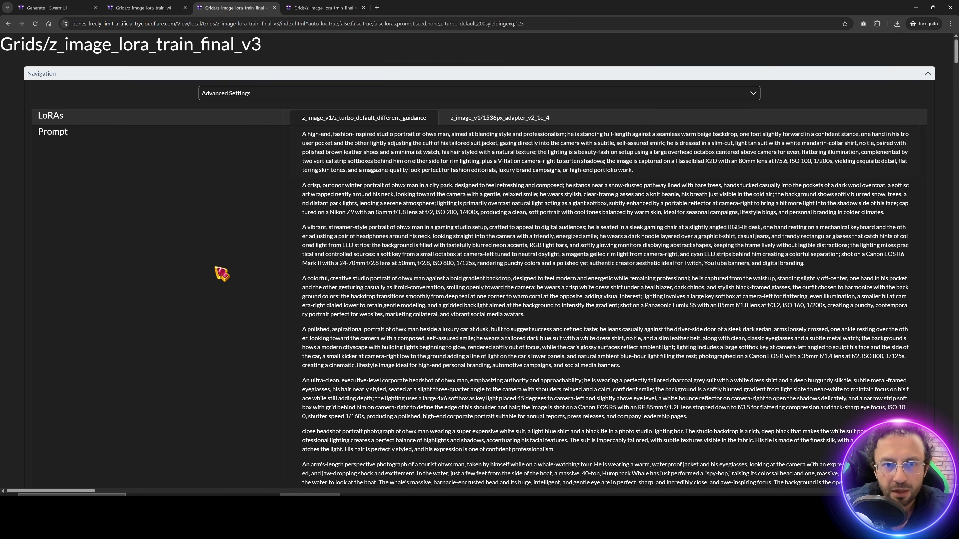
{"action": "scroll", "coordinate": [219, 269], "scroll_direction": "down", "scroll_amount": 6}
{"action": "scroll", "coordinate": [223, 273], "scroll_direction": "down", "scroll_amount": 10}
{"action": "key", "text": "ctrl+minus"}
{"action": "key", "text": "ctrl+minus"}
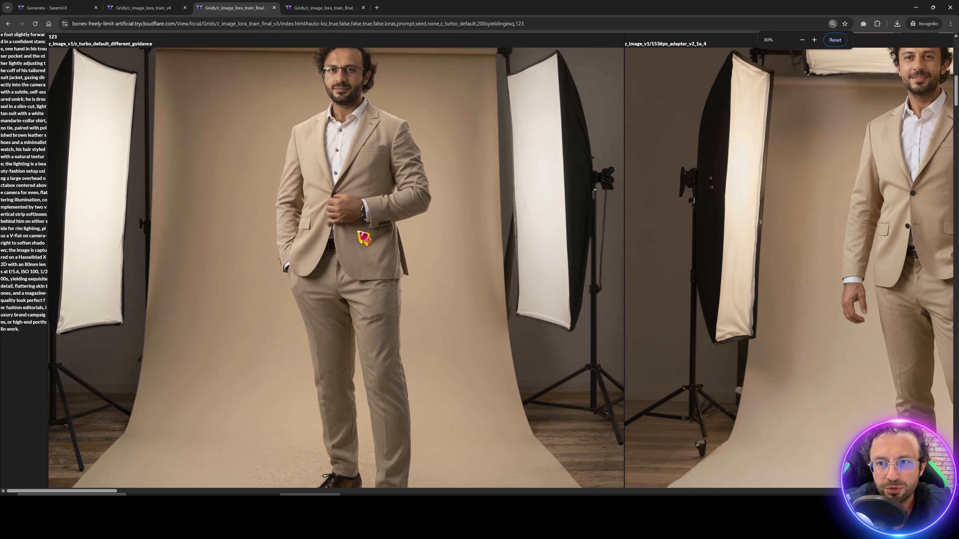
{"action": "scroll", "coordinate": [364, 238], "scroll_direction": "up", "scroll_amount": 2}
{"action": "left_click", "coordinate": [321, 216]}
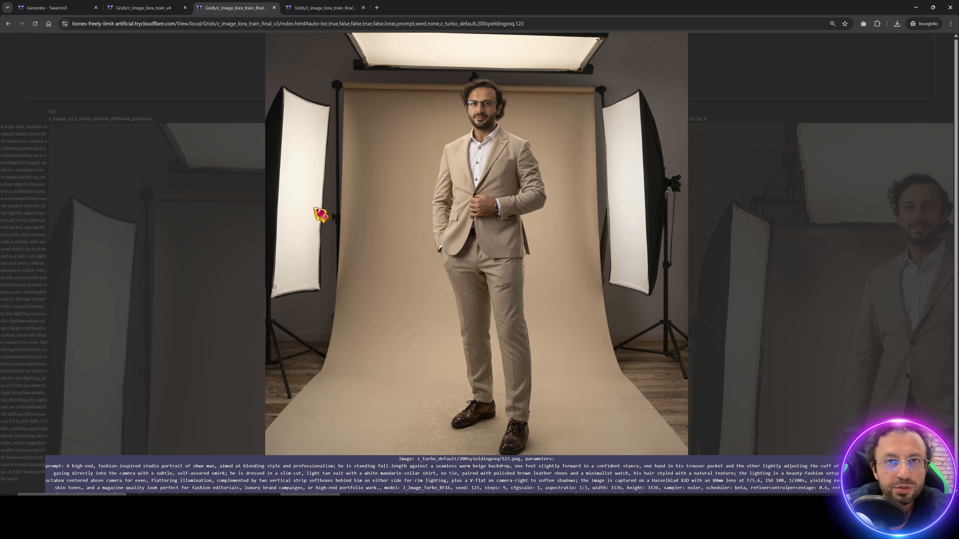
{"action": "key", "text": "Right"}
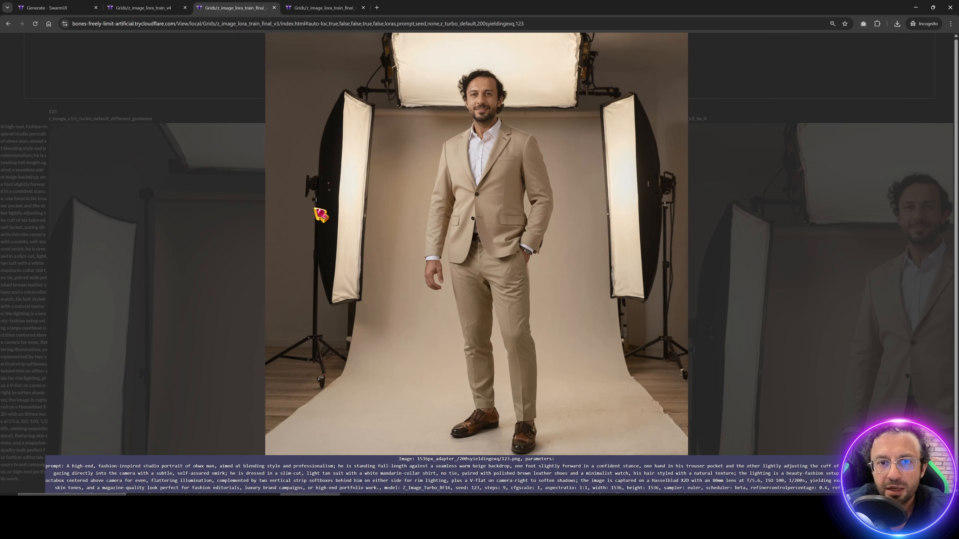
{"action": "key", "text": "Right"}
{"action": "key", "text": "Right"}
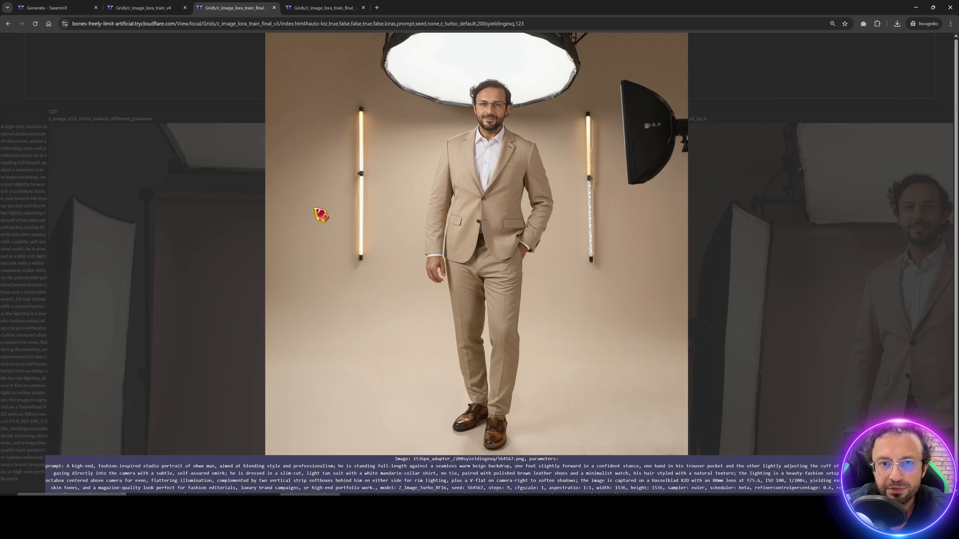
{"action": "key", "text": "Right"}
{"action": "key", "text": "Right"}
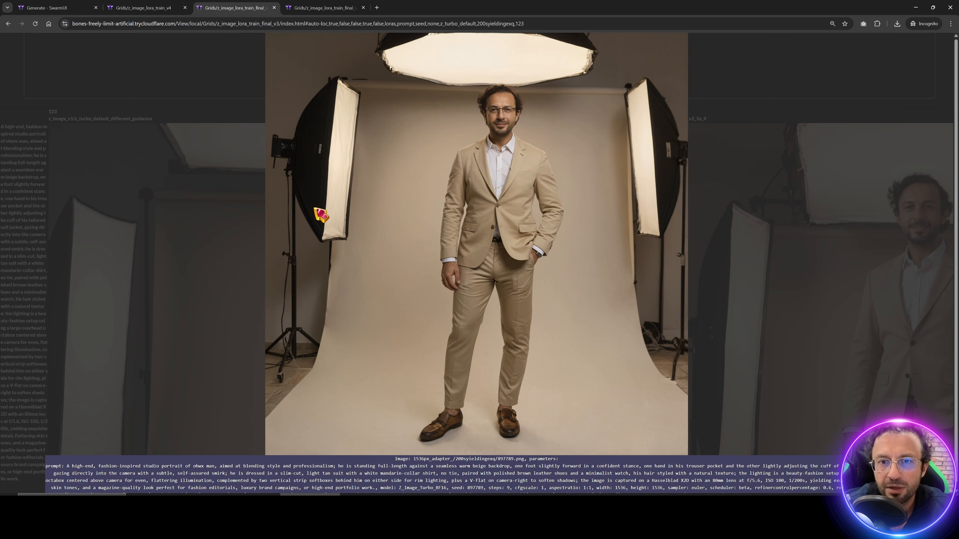
{"action": "key", "text": "Right"}
{"action": "key", "text": "Right"}
{"action": "left_click", "coordinate": [250, 214]}
Step: Compare z_turbo_default and 1536px_adapter_ winter park portraits for seeds 123, 564567, 897789, 456657
{"action": "scroll", "coordinate": [288, 284], "scroll_direction": "down", "scroll_amount": 8}
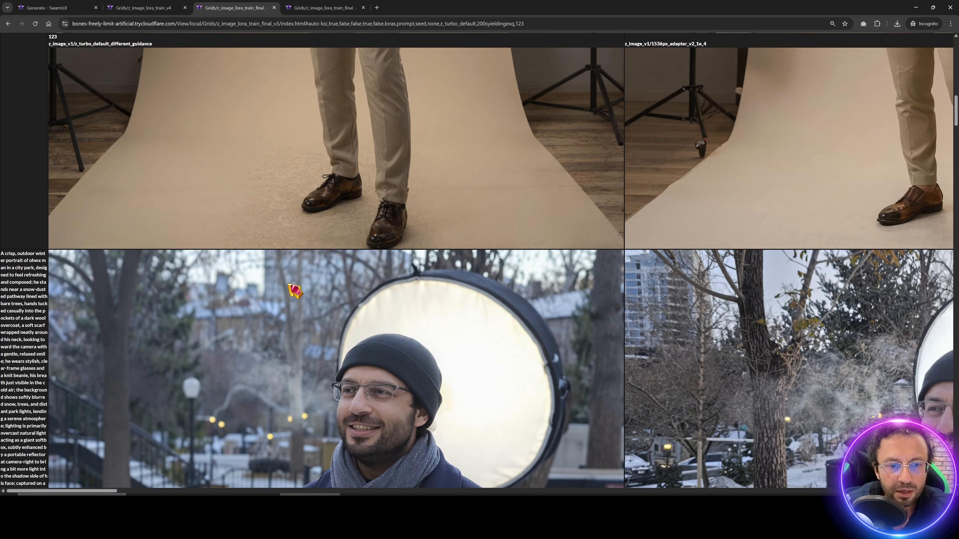
{"action": "scroll", "coordinate": [295, 291], "scroll_direction": "down", "scroll_amount": 5}
{"action": "left_click", "coordinate": [345, 184]}
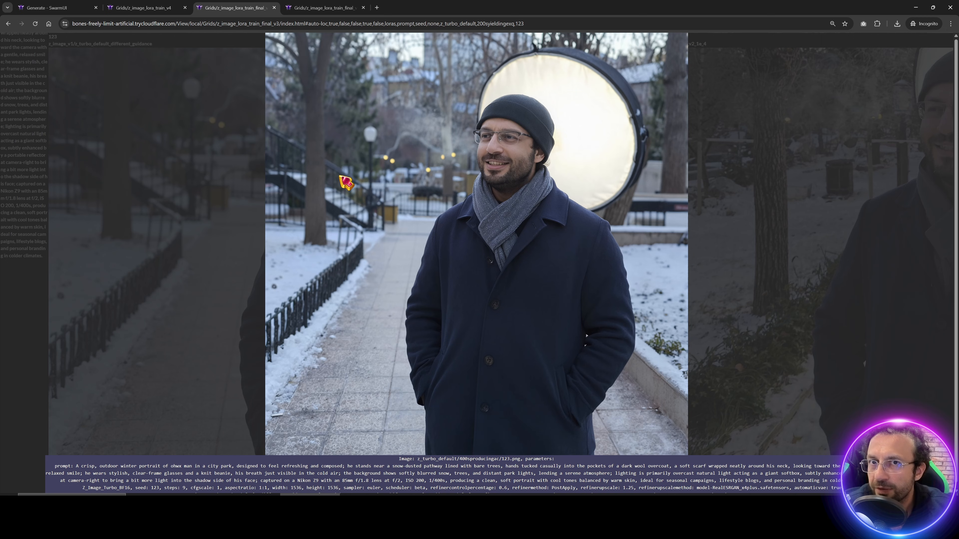
{"action": "key", "text": "Right"}
{"action": "key", "text": "Right"}
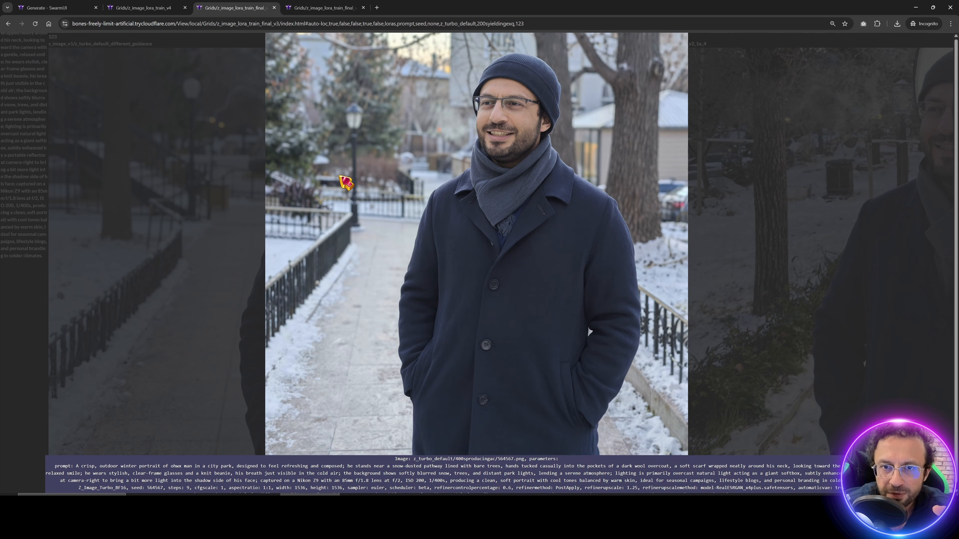
{"action": "key", "text": "Right"}
{"action": "key", "text": "Left"}
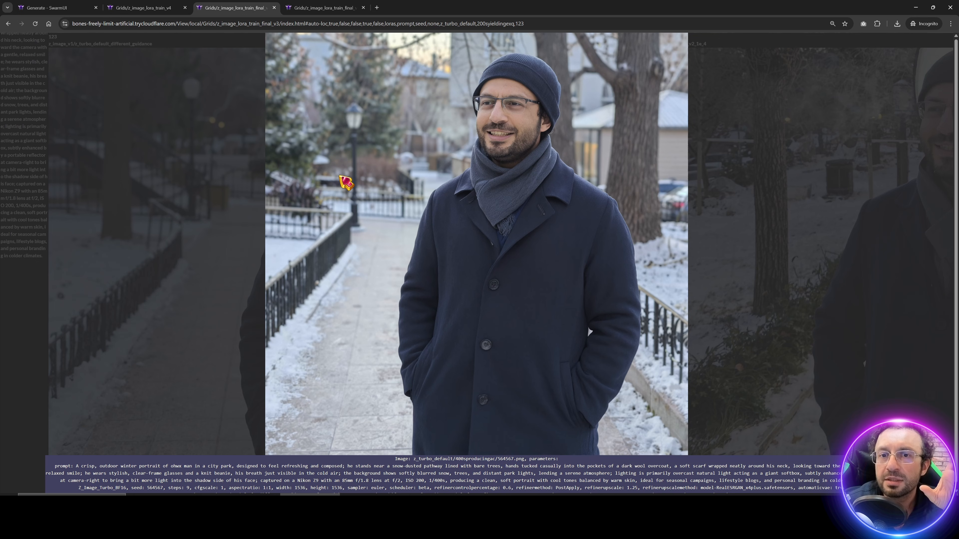
{"action": "key", "text": "Right"}
{"action": "key", "text": "Left"}
{"action": "key", "text": "Right"}
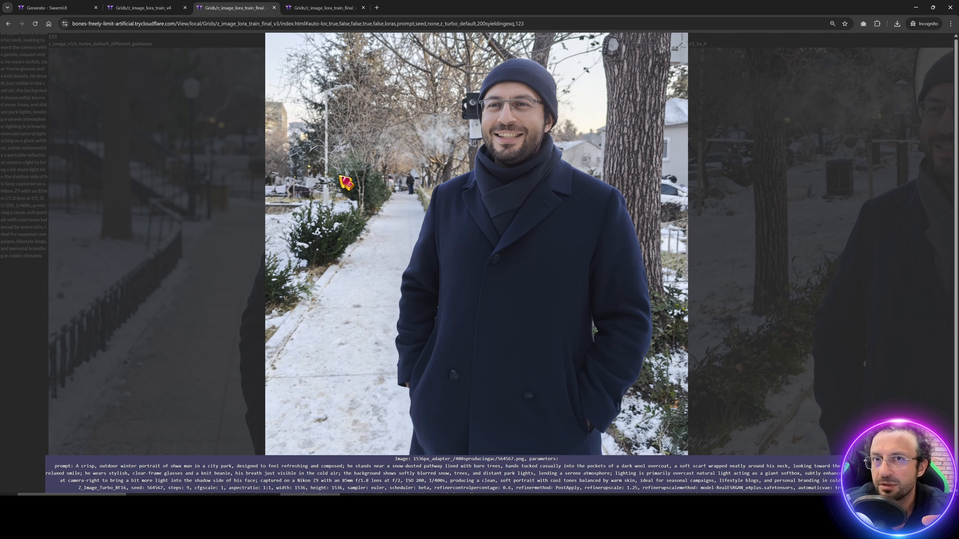
{"action": "key", "text": "Right"}
{"action": "key", "text": "Right"}
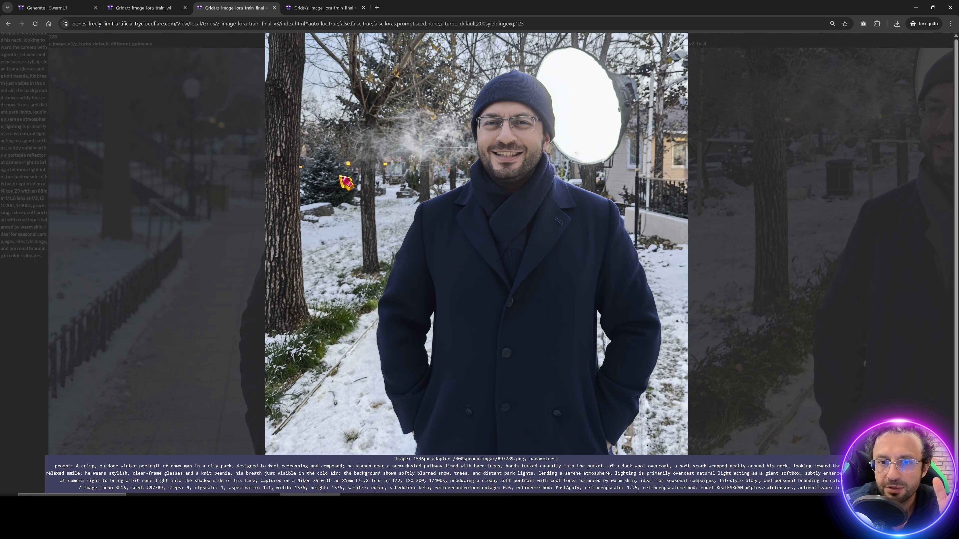
{"action": "key", "text": "Right"}
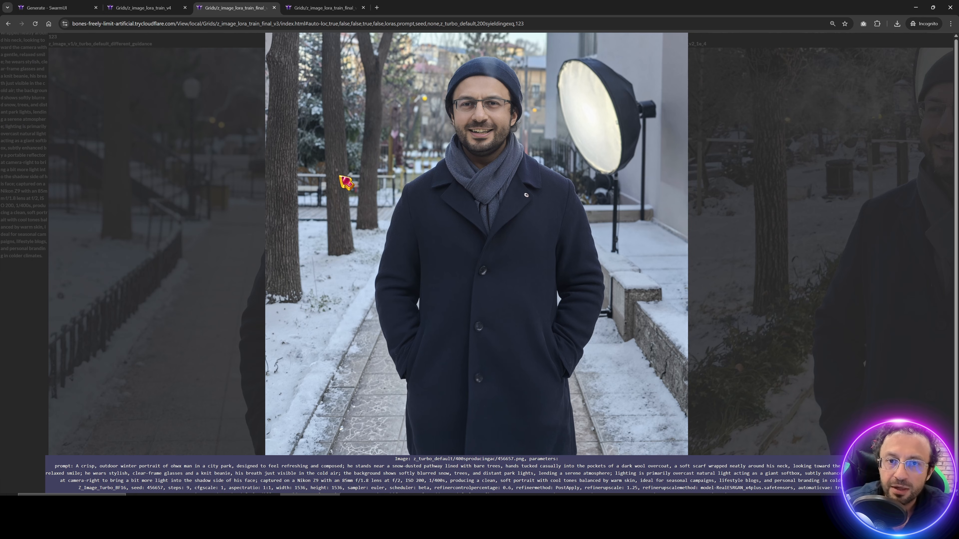
{"action": "key", "text": "Right"}
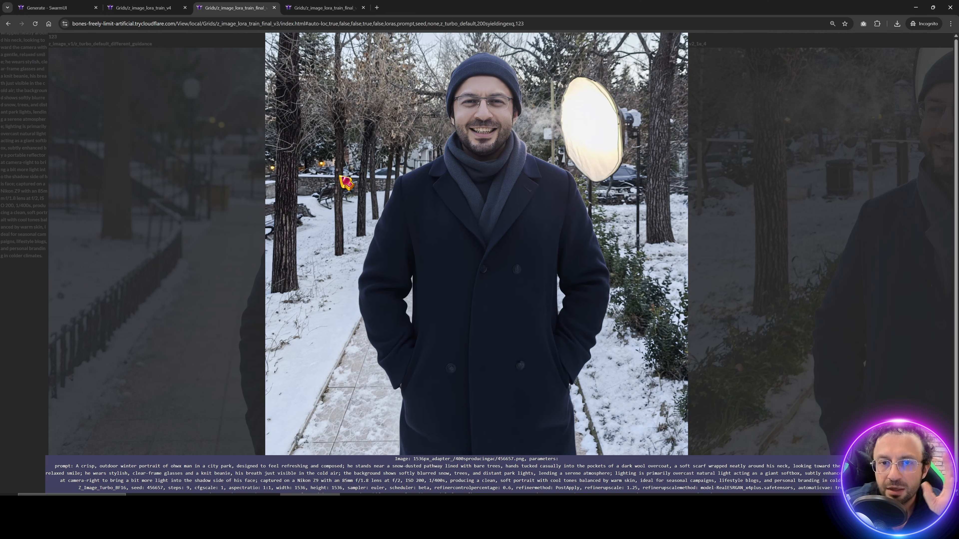
{"action": "key", "text": "Left"}
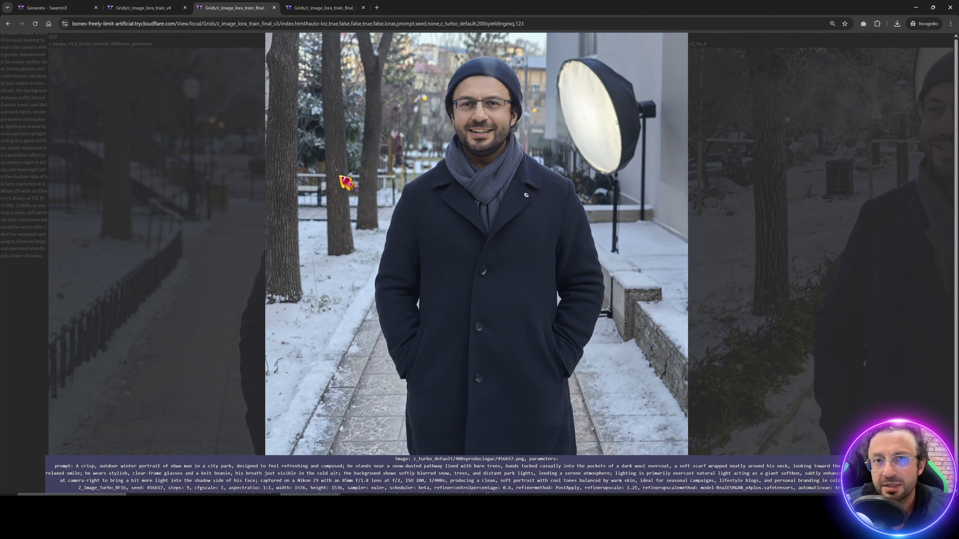
{"action": "key", "text": "Right"}
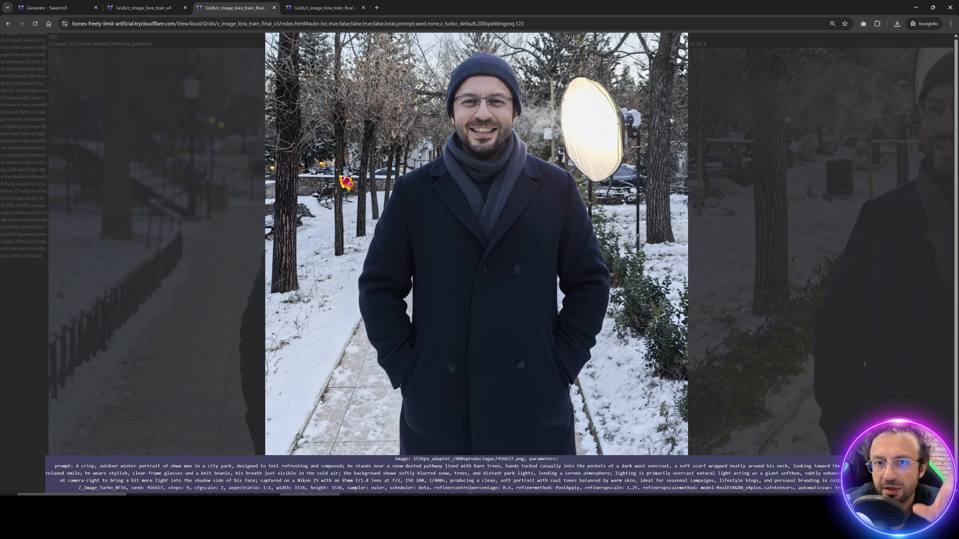
{"action": "key", "text": "Down"}
{"action": "key", "text": "Down"}
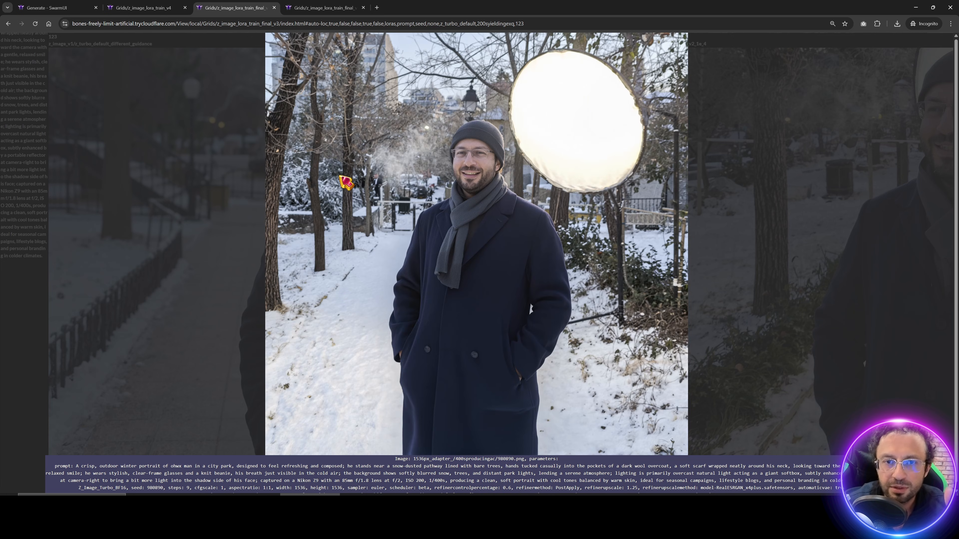
{"action": "key", "text": "Down"}
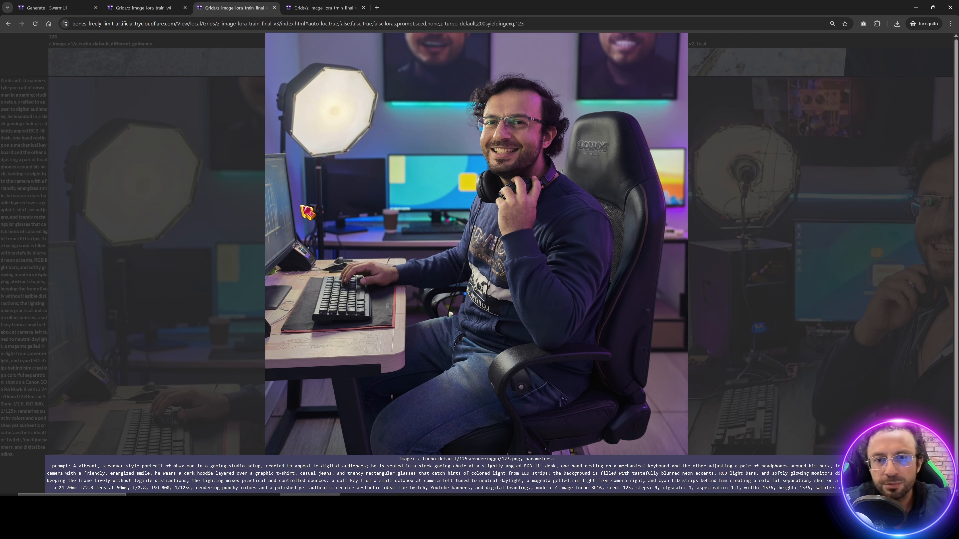
Step: Compare default and adapter gaming-desk images for seeds 123, 564567 and 456657
{"action": "key", "text": "Right"}
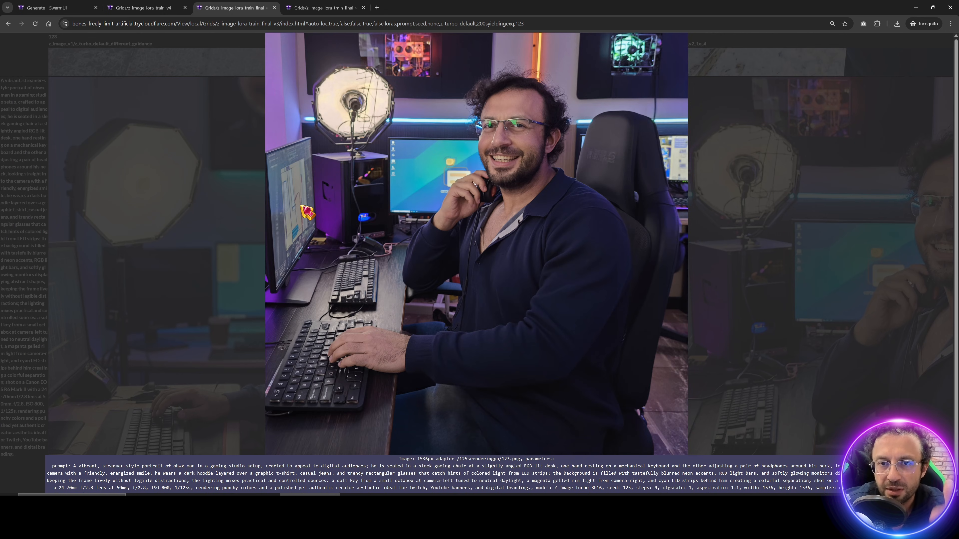
{"action": "key", "text": "Left"}
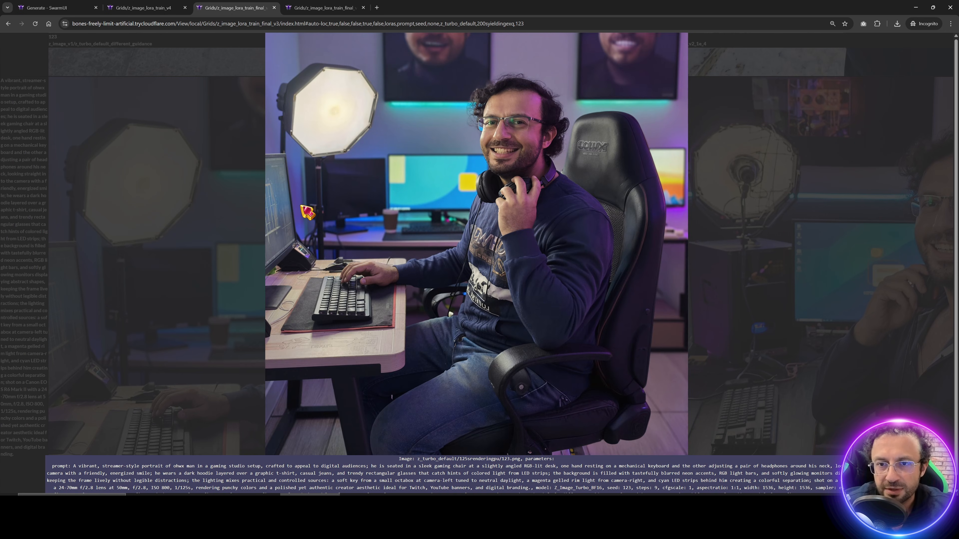
{"action": "key", "text": "Right"}
{"action": "key", "text": "Right"}
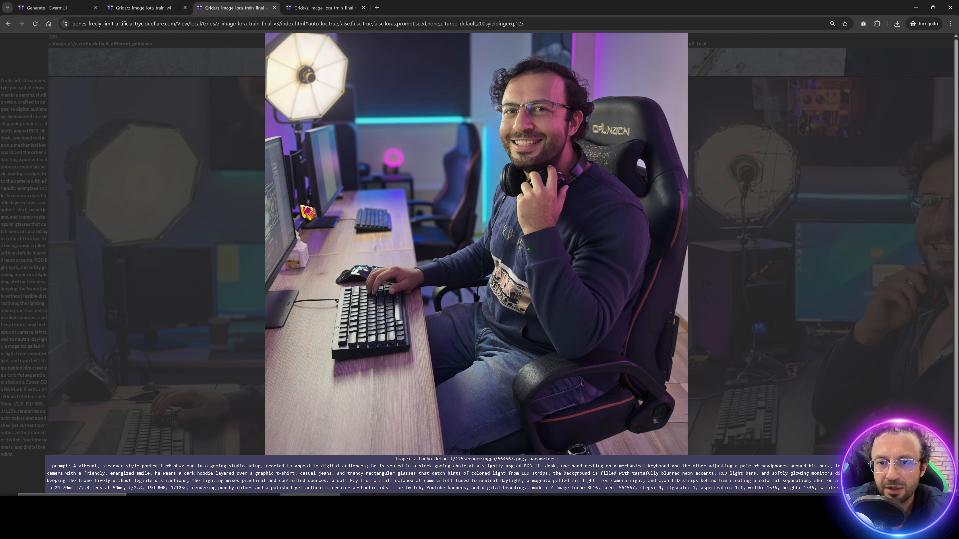
{"action": "key", "text": "Right"}
{"action": "key", "text": "Right"}
{"action": "key", "text": "Right"}
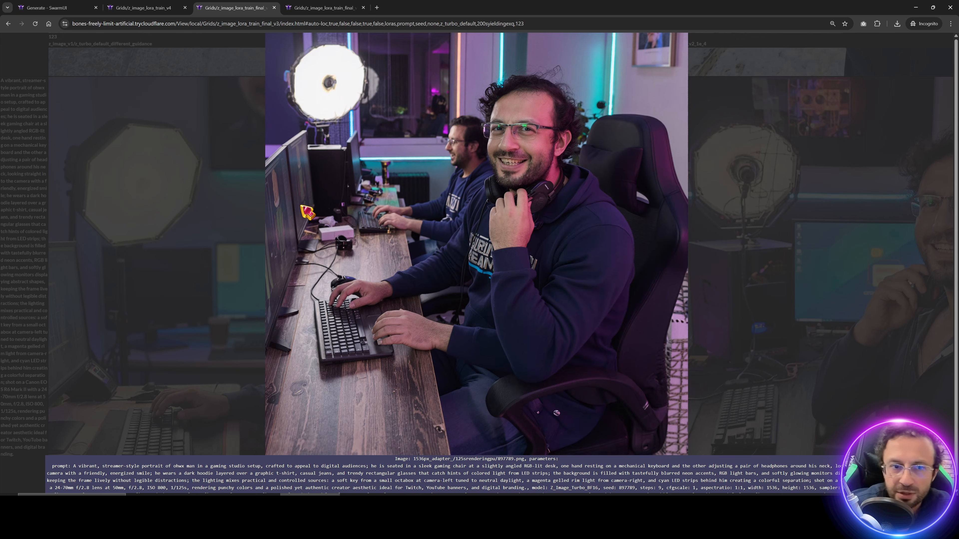
{"action": "key", "text": "Right"}
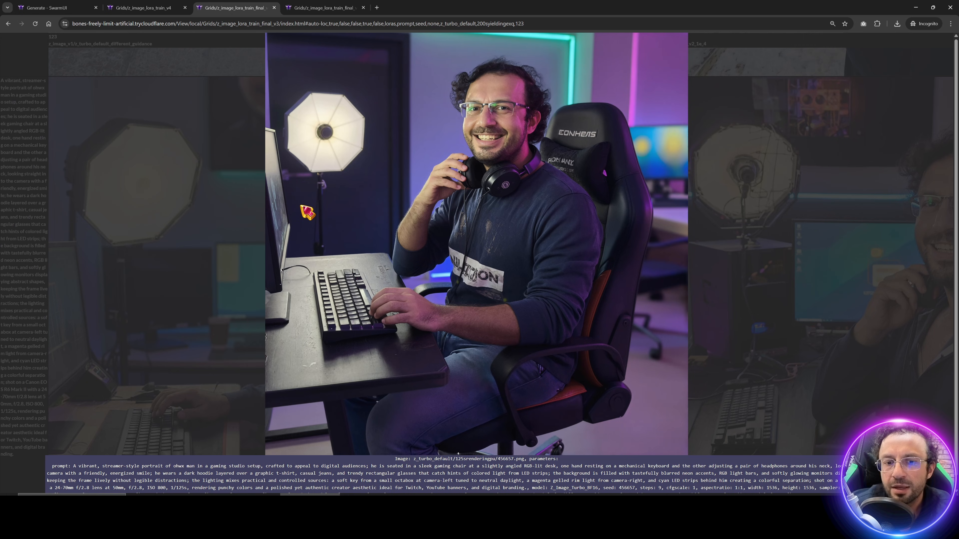
{"action": "key", "text": "Right"}
{"action": "key", "text": "Left"}
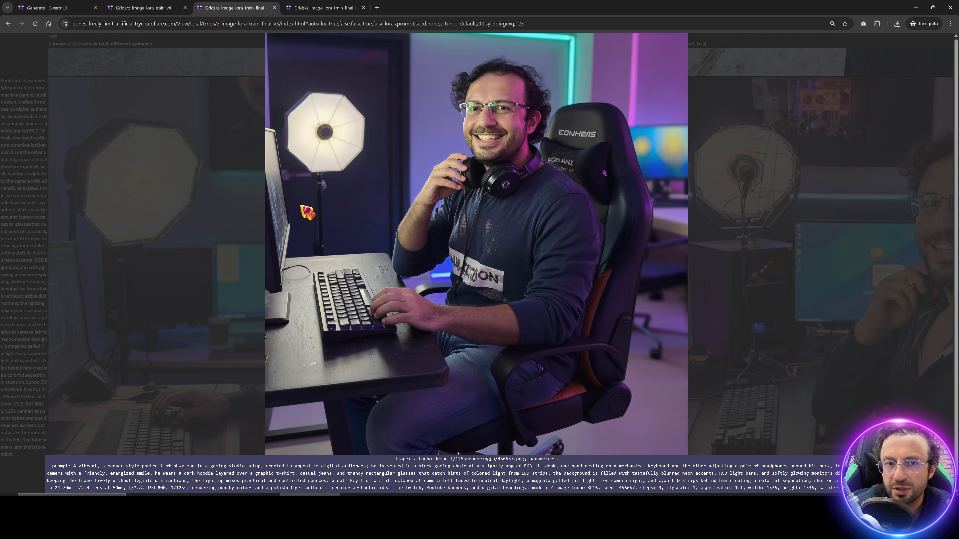
{"action": "key", "text": "Right"}
Step: Compare the colourful studio portraits for seeds 123 and 564567, ending on the adapter 564567 image
{"action": "key", "text": "Down"}
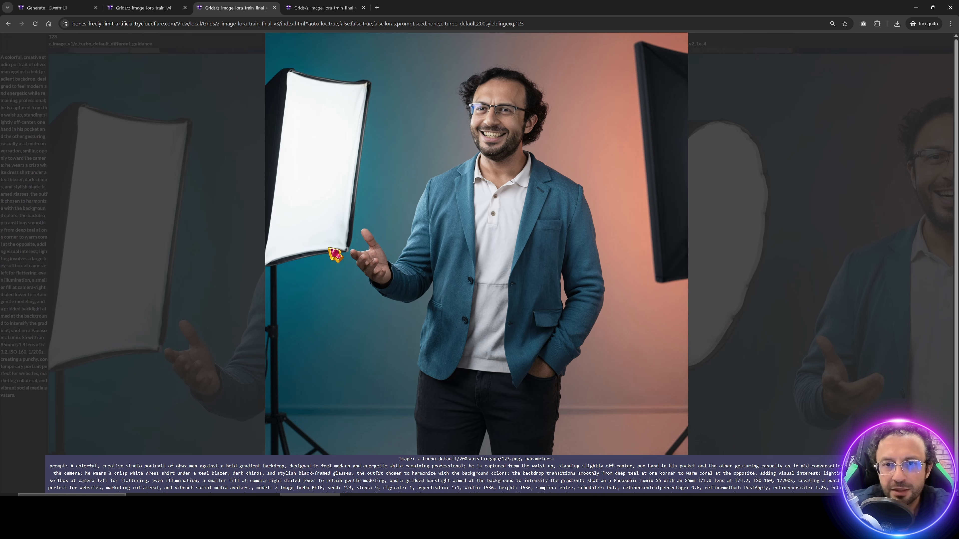
{"action": "key", "text": "Right"}
{"action": "key", "text": "Left"}
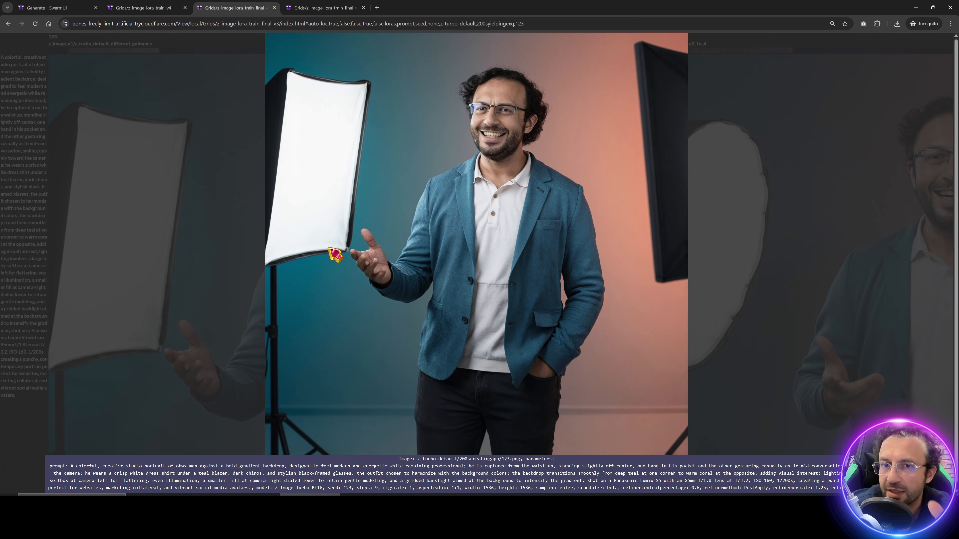
{"action": "key", "text": "Down"}
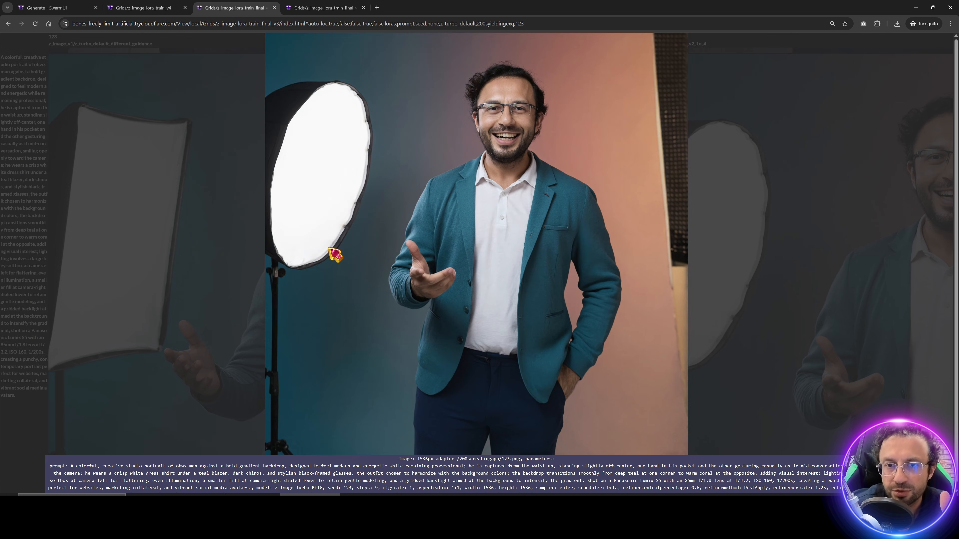
{"action": "key", "text": "Down"}
{"action": "key", "text": "Right"}
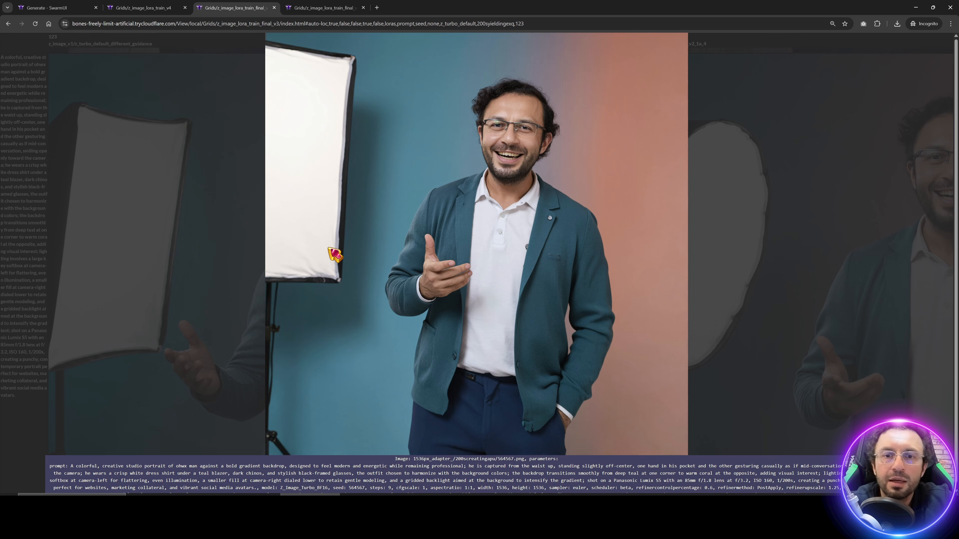
{"action": "right_click", "coordinate": [506, 167]}
Step: Open the adapter seed 564567 portrait in its own tab and inspect it at 100% zoom
{"action": "left_click", "coordinate": [528, 178]}
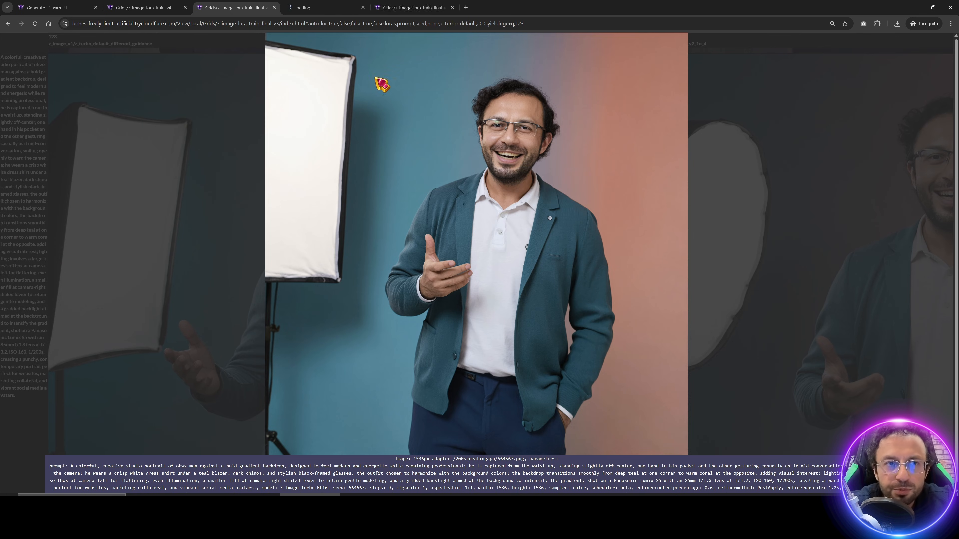
{"action": "left_click", "coordinate": [327, 7]}
{"action": "scroll", "coordinate": [695, 61], "scroll_direction": "up", "scroll_amount": 8}
{"action": "scroll", "coordinate": [671, 308], "scroll_direction": "down", "scroll_amount": 2}
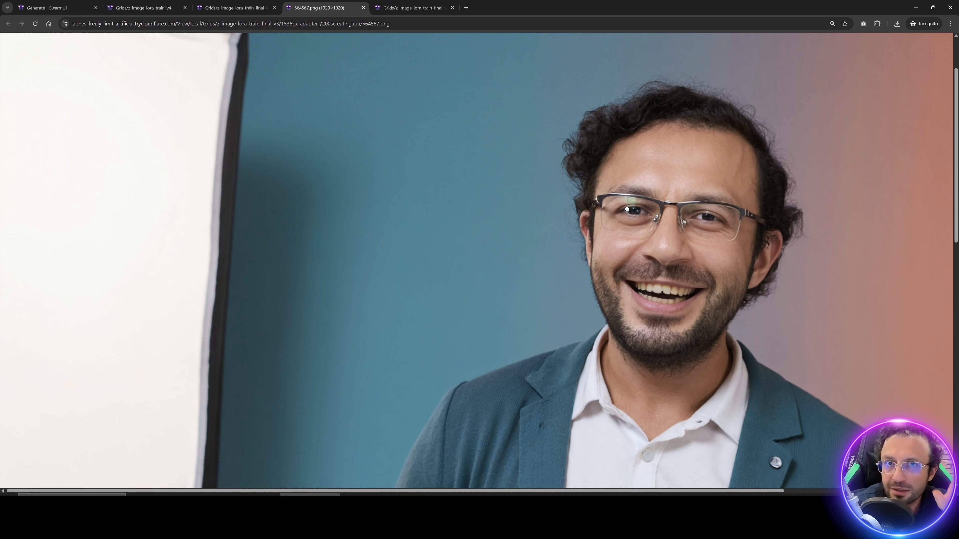
{"action": "left_click", "coordinate": [585, 201]}
{"action": "left_click", "coordinate": [544, 156]}
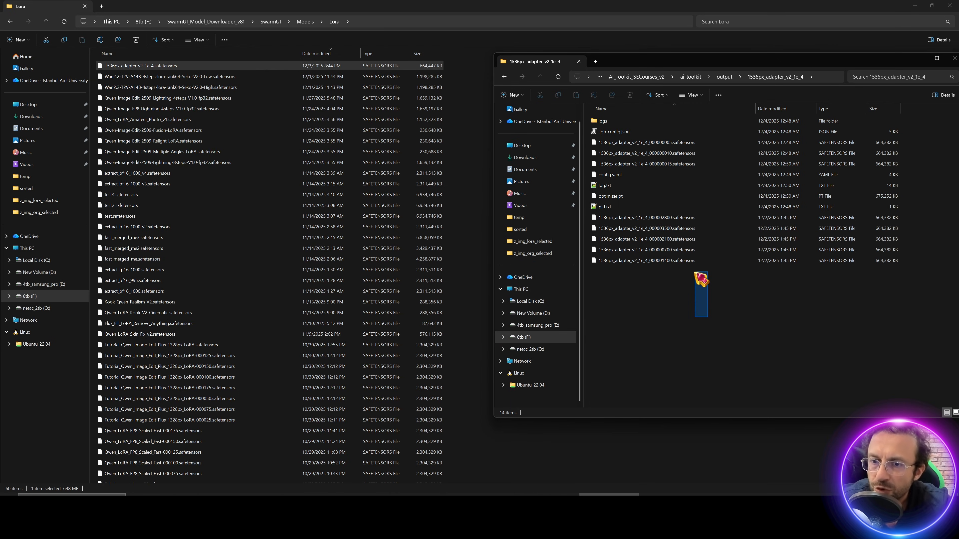
Step: Copy the five 1536px_adapter checkpoint .safetensors files into SwarmUI\Models\Lora
{"action": "left_click_drag", "start_coordinate": [694, 272], "coordinate": [659, 224]}
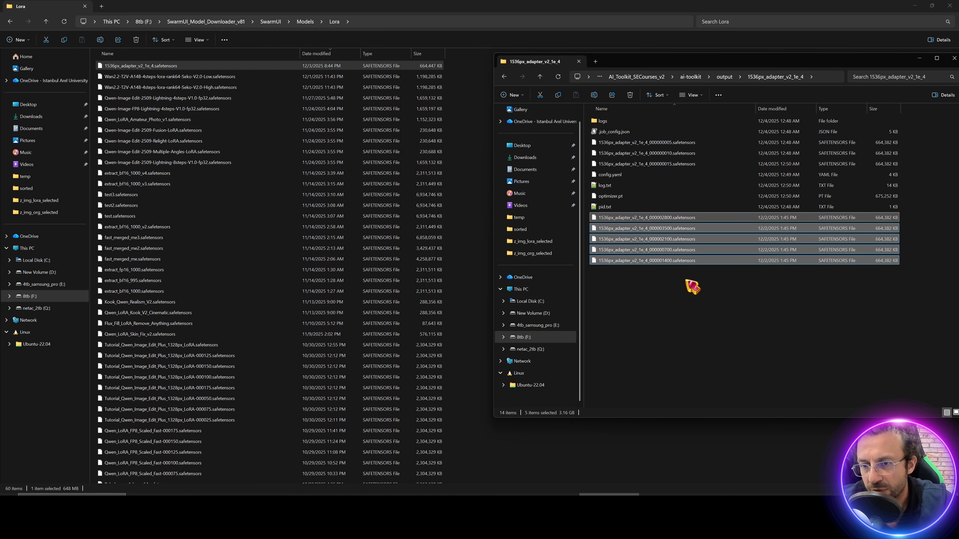
{"action": "left_click_drag", "start_coordinate": [680, 261], "coordinate": [489, 231]}
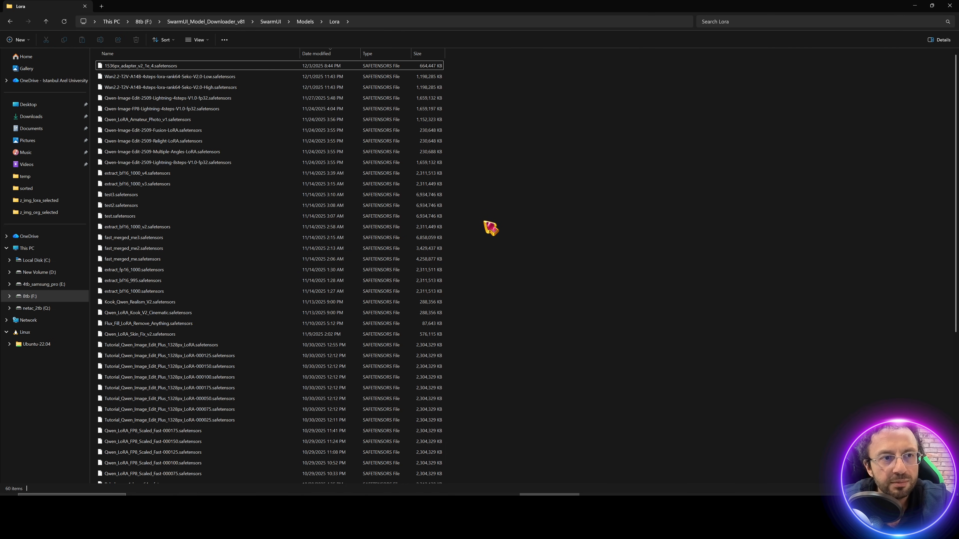
{"action": "scroll", "coordinate": [453, 201], "scroll_direction": "up", "scroll_amount": 15}
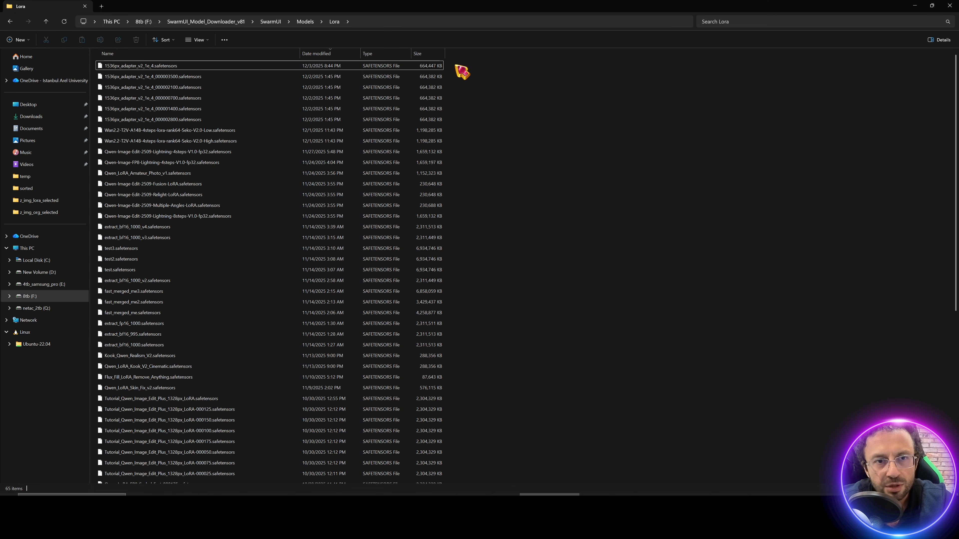
{"action": "left_click_drag", "start_coordinate": [455, 65], "coordinate": [238, 120]}
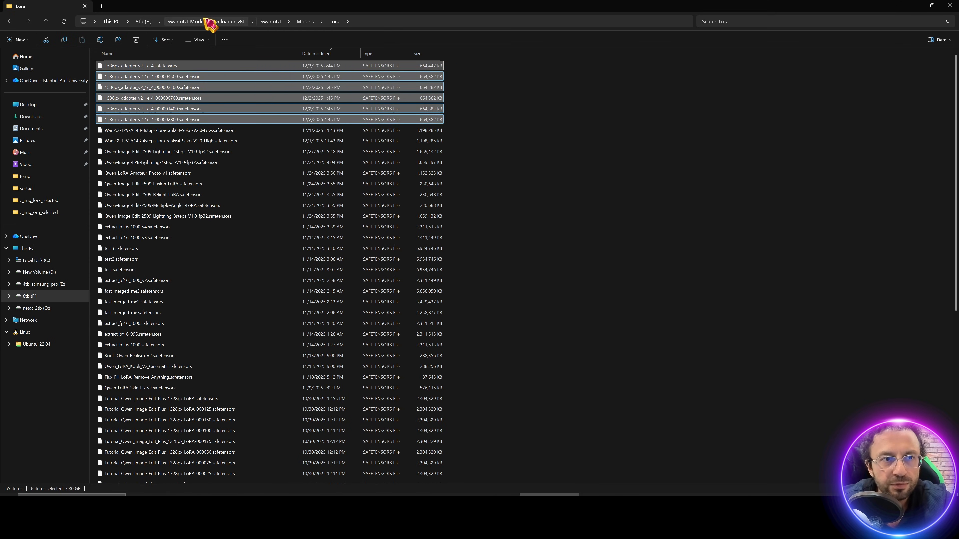
Step: Launch SwarmUI by running Windows_Start_SwarmUI.bat and allowing it to run
{"action": "key", "text": "alt+Left"}
{"action": "double_click", "coordinate": [170, 407]}
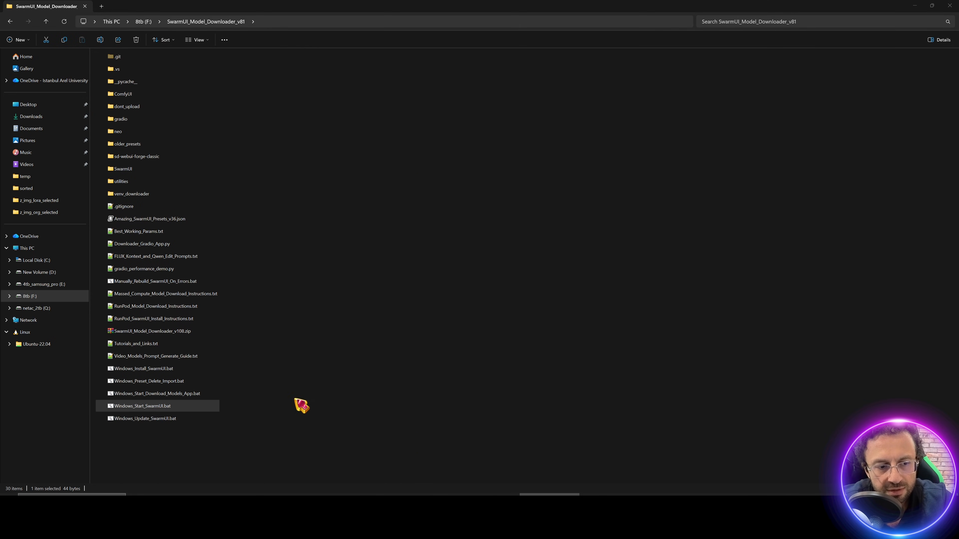
{"action": "left_click", "coordinate": [501, 260]}
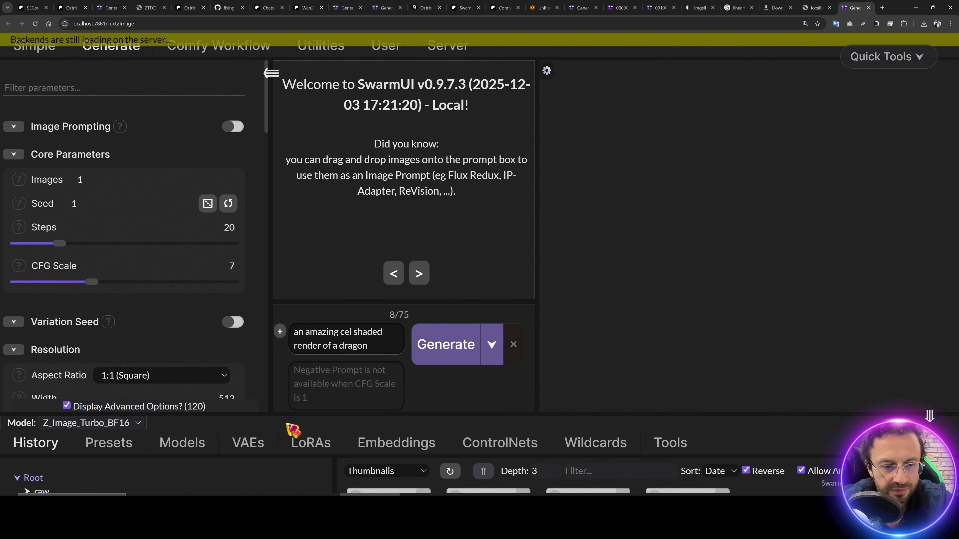
Step: Reset generation parameters to defaults and apply the Z Image Turbo Quality 2 preset
{"action": "left_click", "coordinate": [331, 269]}
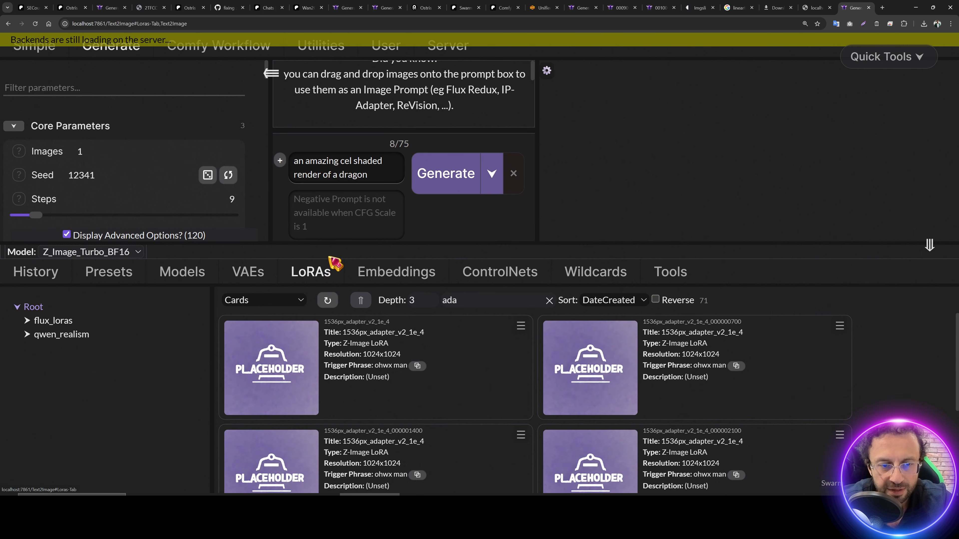
{"action": "key", "text": "ctrl+minus"}
{"action": "left_click", "coordinate": [891, 53]}
{"action": "left_click", "coordinate": [867, 83]}
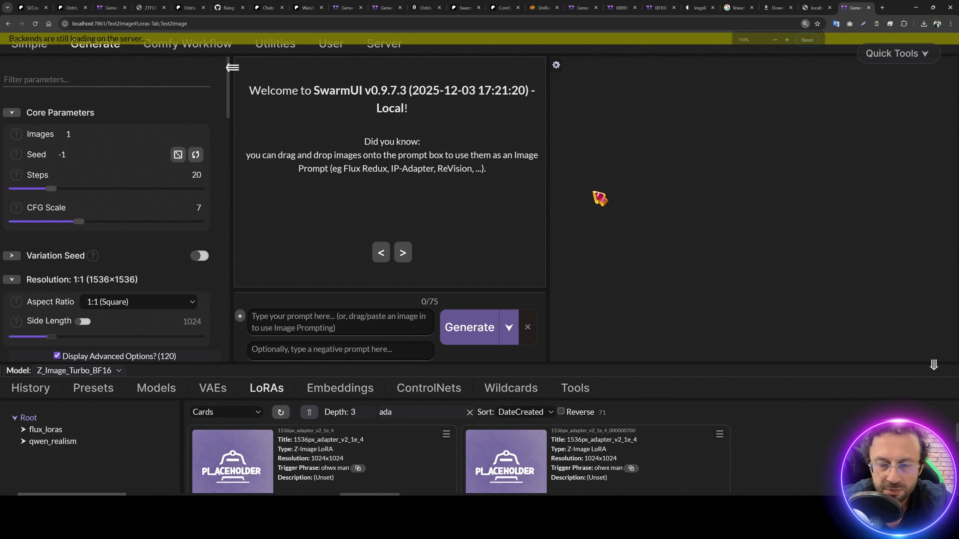
{"action": "left_click", "coordinate": [99, 235]}
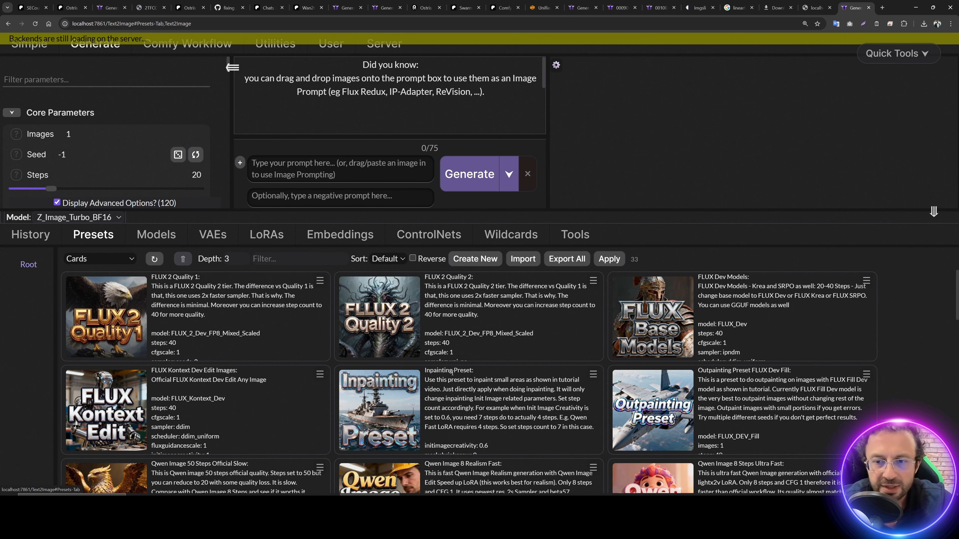
{"action": "scroll", "coordinate": [450, 380], "scroll_direction": "down", "scroll_amount": 1}
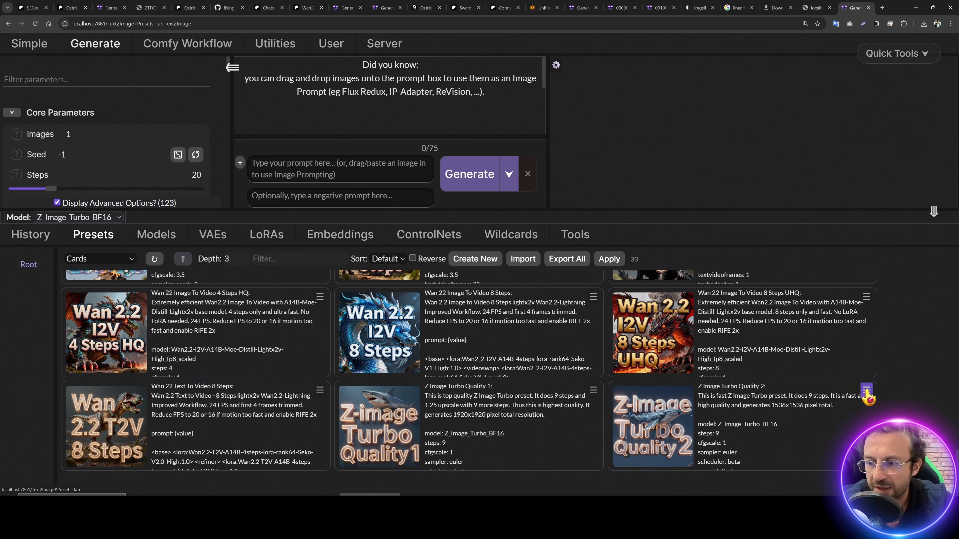
{"action": "left_click", "coordinate": [869, 412]}
Step: Open the Grid Generator tool and name its output folder test1
{"action": "left_click", "coordinate": [575, 235]}
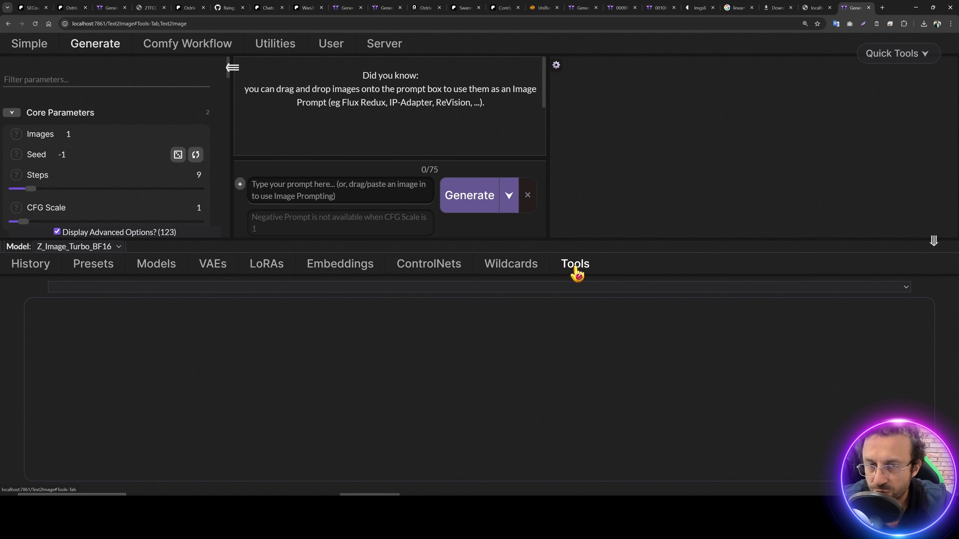
{"action": "left_click", "coordinate": [220, 288]}
{"action": "left_click", "coordinate": [103, 347]}
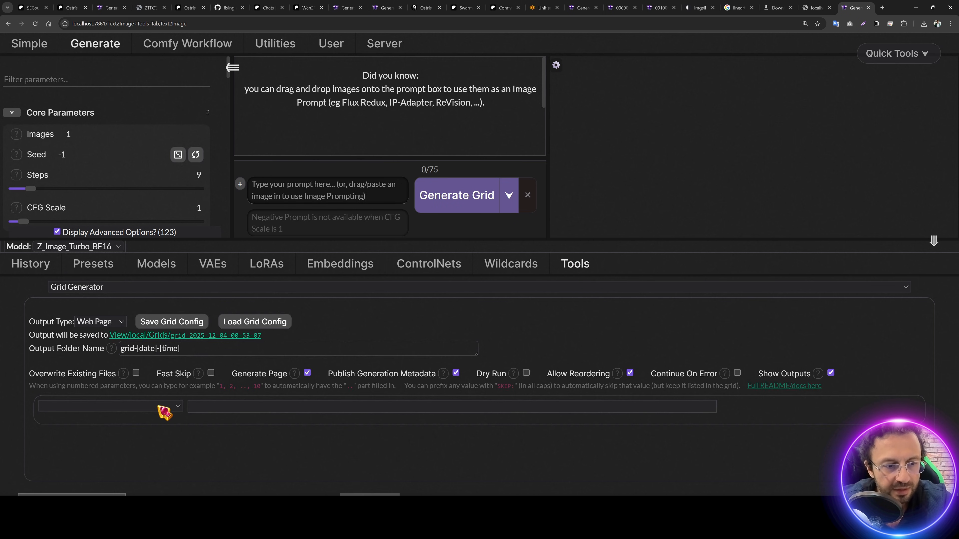
{"action": "triple_click", "coordinate": [165, 352]}
{"action": "type", "text": "test1"}
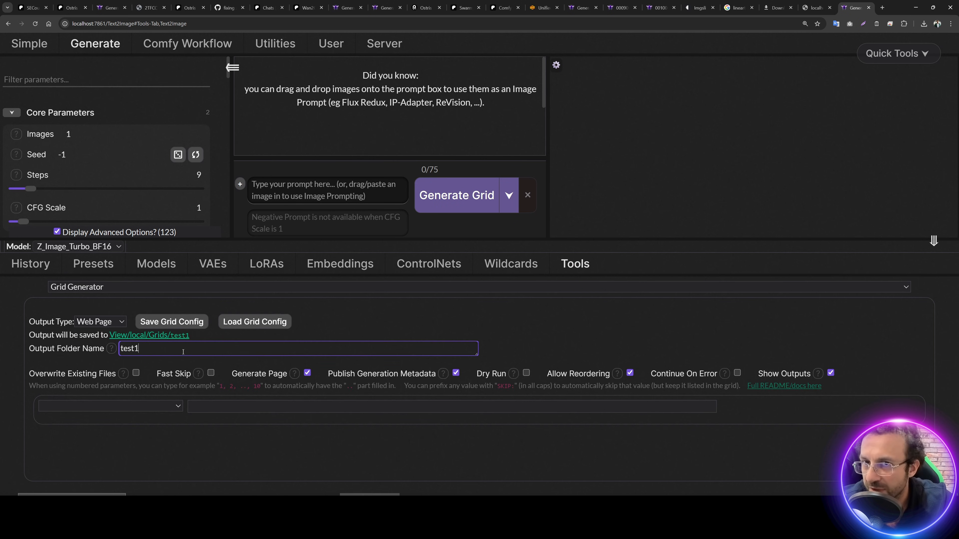
Step: Set the first grid axis to LoRA with all six checkpoints, moving the base LoRA last
{"action": "left_click", "coordinate": [122, 415]}
{"action": "type", "text": "lora"}
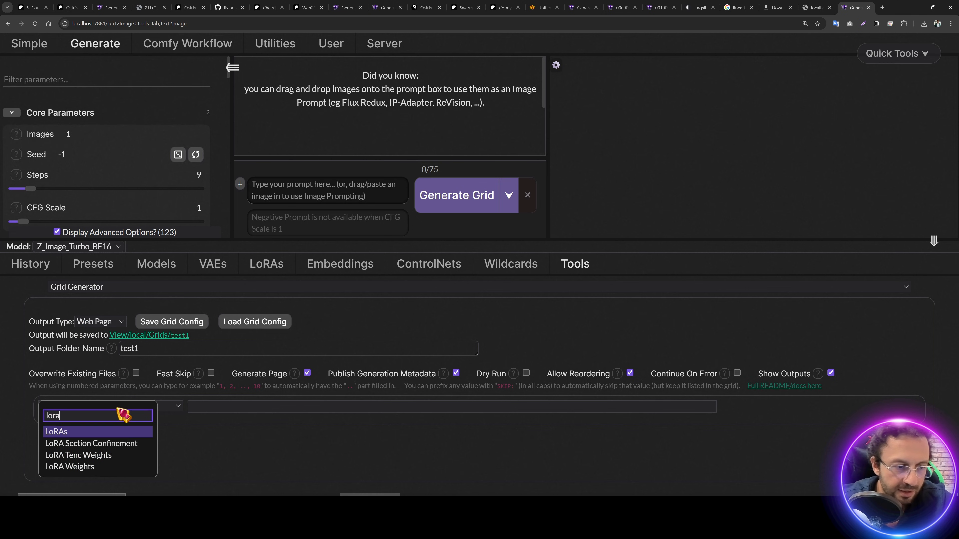
{"action": "left_click", "coordinate": [120, 433]}
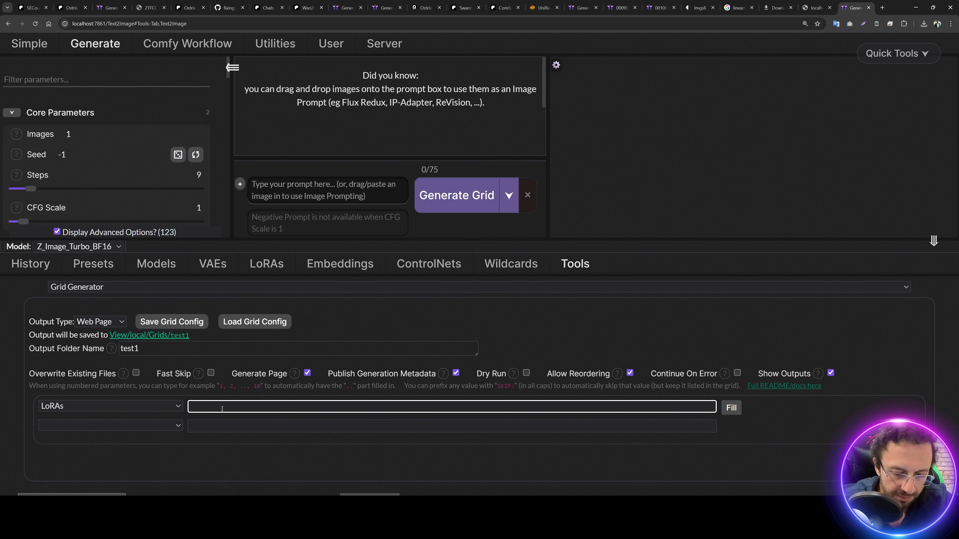
{"action": "left_click", "coordinate": [222, 409]}
{"action": "left_click", "coordinate": [298, 408]}
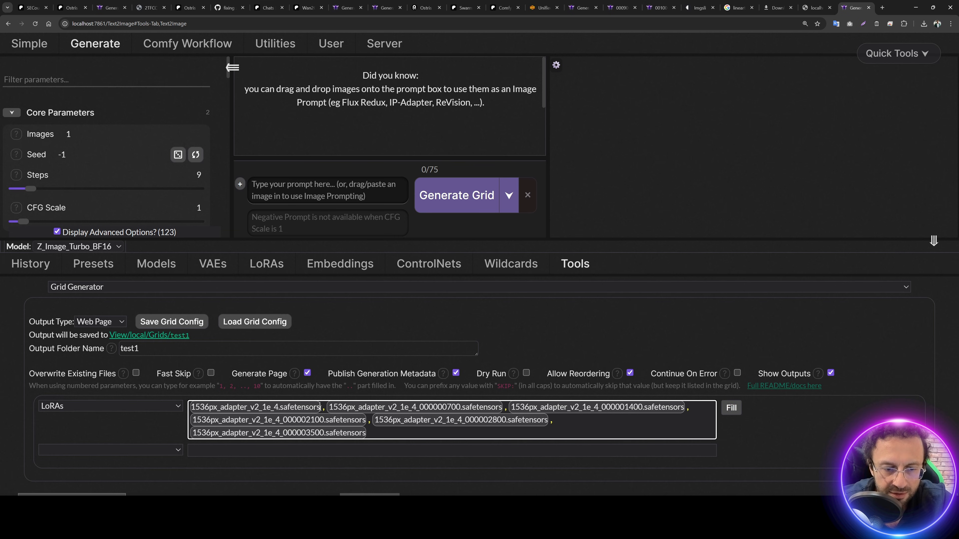
{"action": "key", "text": "BackSpace"}
{"action": "left_click", "coordinate": [540, 432]}
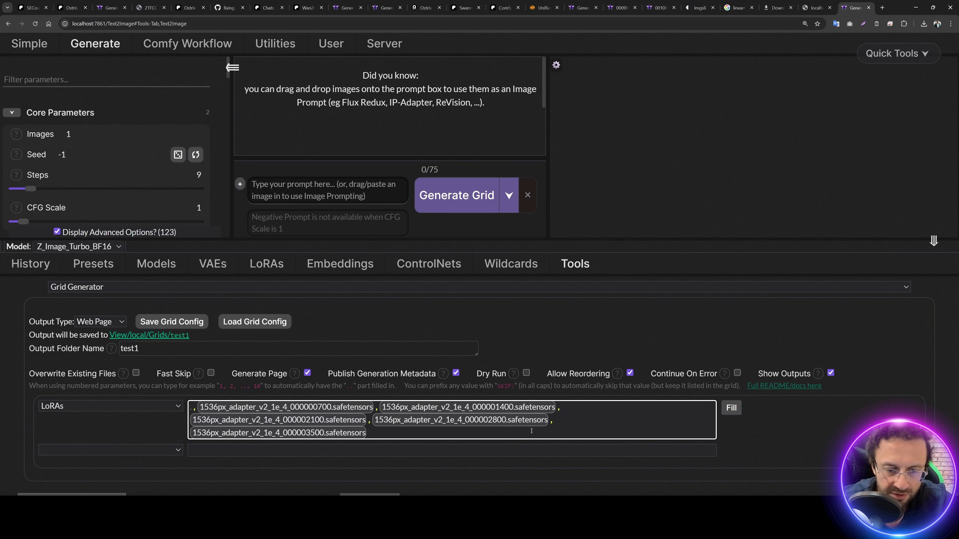
{"action": "type", "text": ","}
{"action": "type", "text": "1536px_adapter_v2_1e_4.safetensors"}
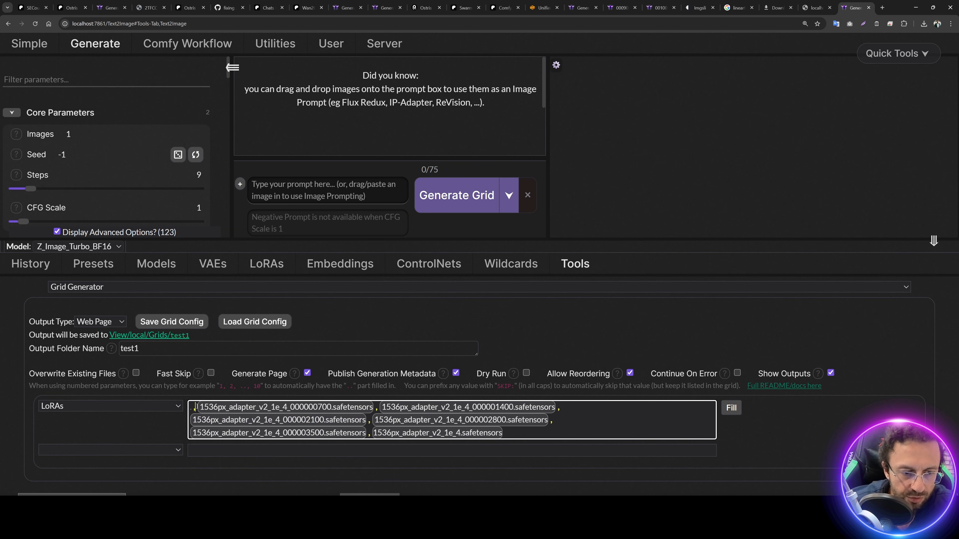
{"action": "key", "text": "BackSpace"}
Step: Add Prompt as the second grid axis and clear the placeholder prompt text
{"action": "left_click", "coordinate": [120, 451]}
{"action": "type", "text": "p"}
{"action": "key", "text": "Return"}
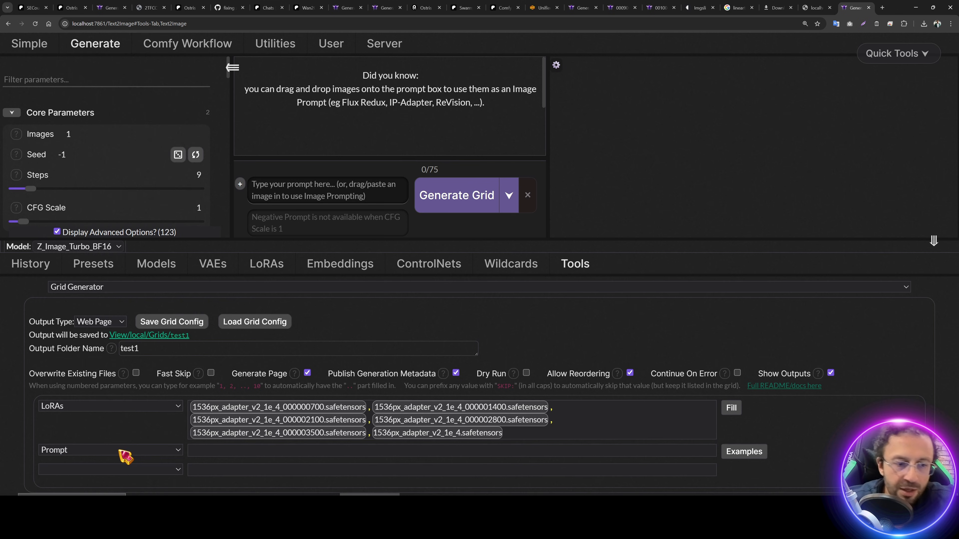
{"action": "left_click", "coordinate": [278, 447]}
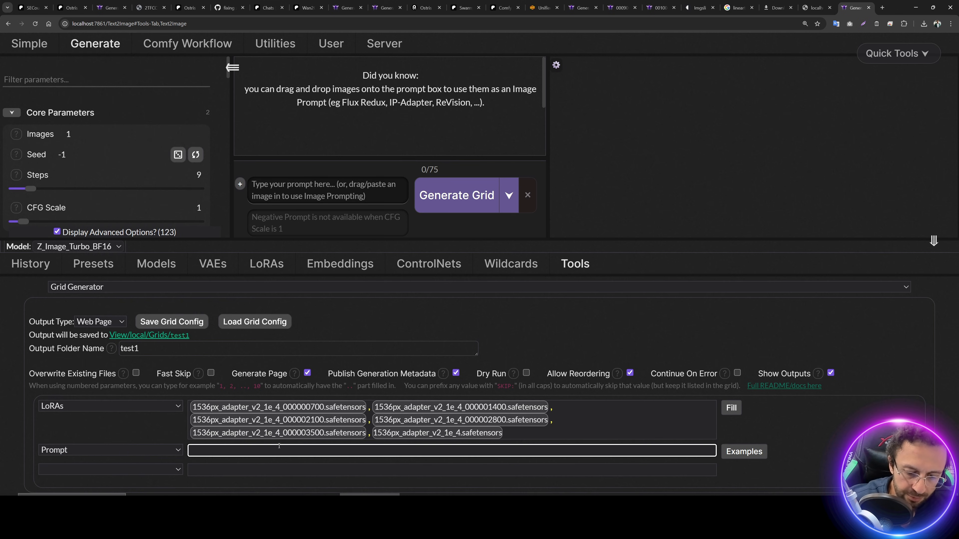
{"action": "type", "text": "promaosdmka daskldmaslkdm lkasd as"}
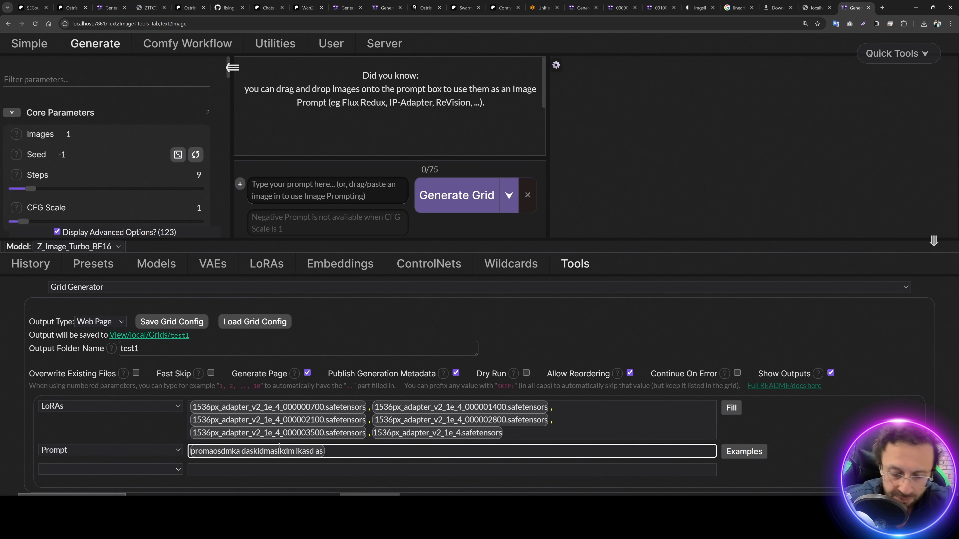
{"action": "type", "text": "||"}
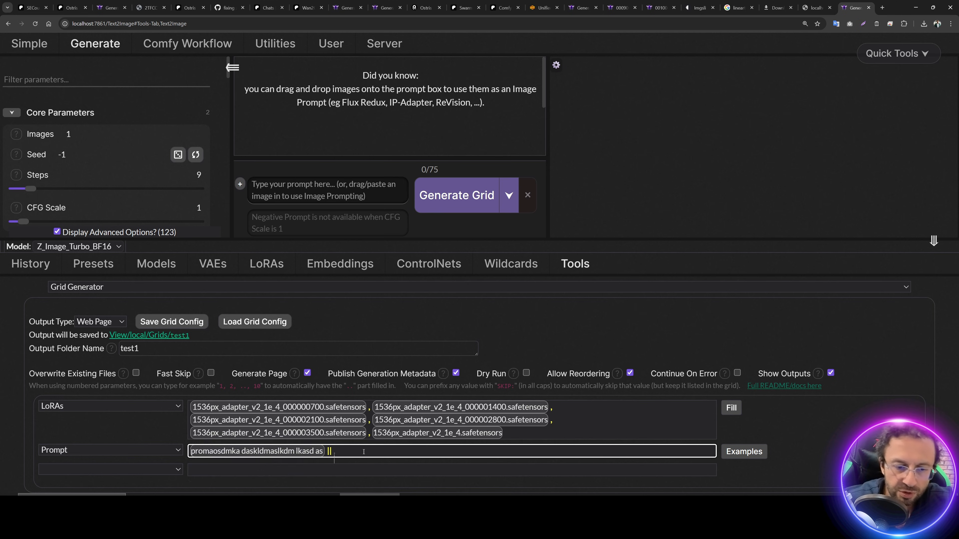
{"action": "type", "text": "asdlkmaskldmaskldmklas||"}
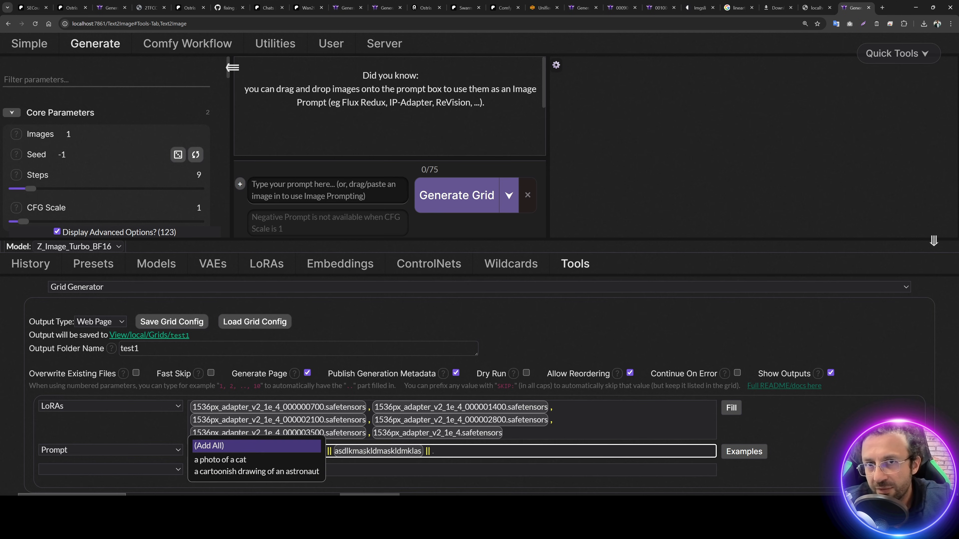
{"action": "key", "text": "ctrl+a"}
{"action": "key", "text": "BackSpace"}
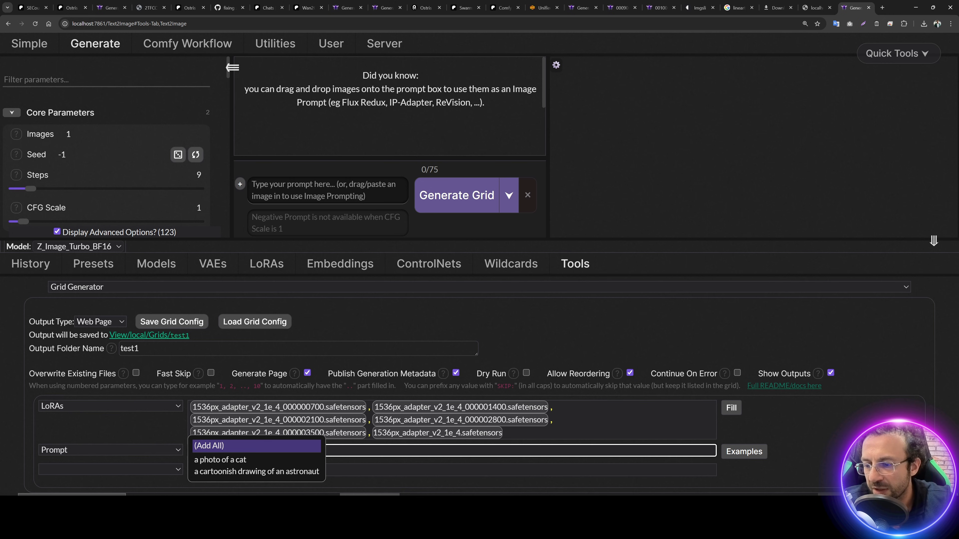
Step: Paste the prompt list from Test_Grid_Prompts/Grid_Format.txt into the Prompt axis
{"action": "left_click", "coordinate": [610, 494]}
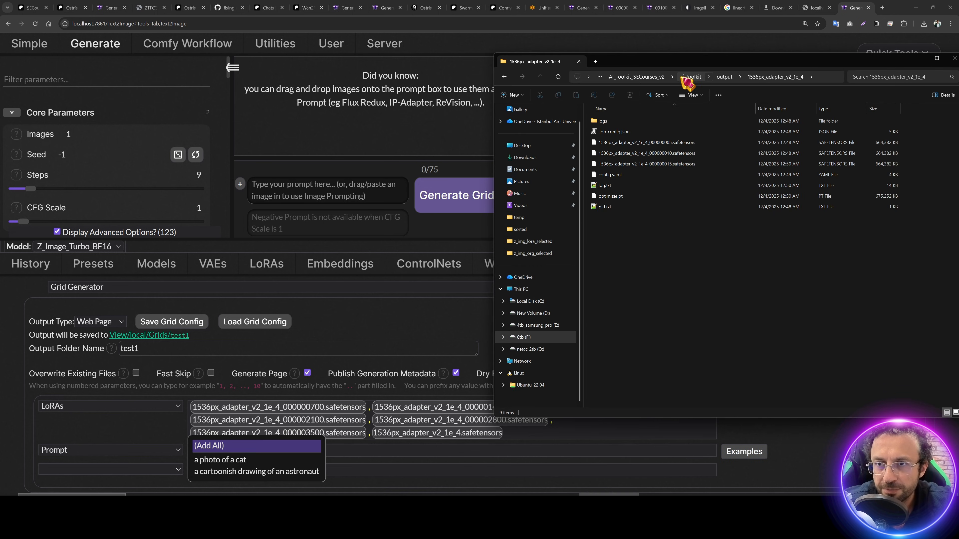
{"action": "left_click", "coordinate": [688, 77]}
{"action": "left_click", "coordinate": [623, 142]}
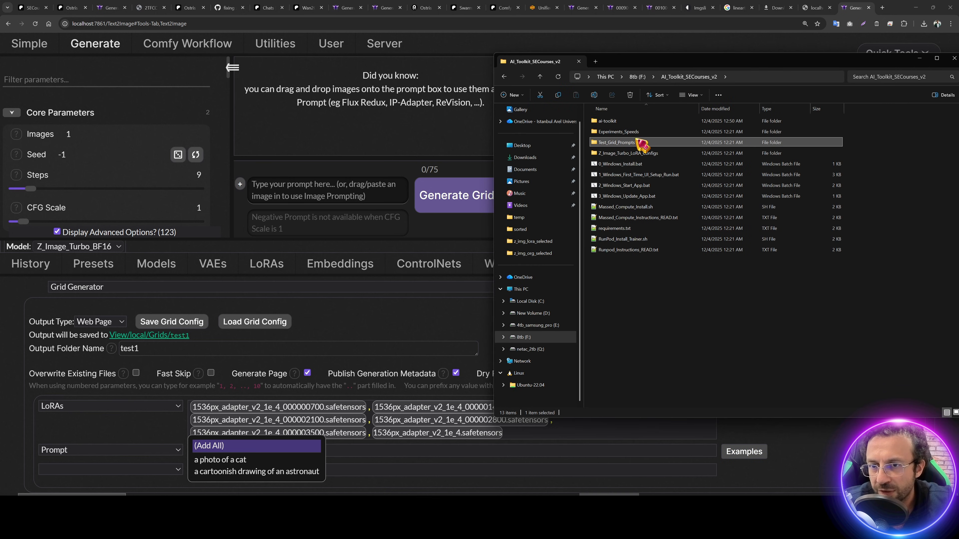
{"action": "double_click", "coordinate": [627, 144]}
{"action": "double_click", "coordinate": [620, 127]}
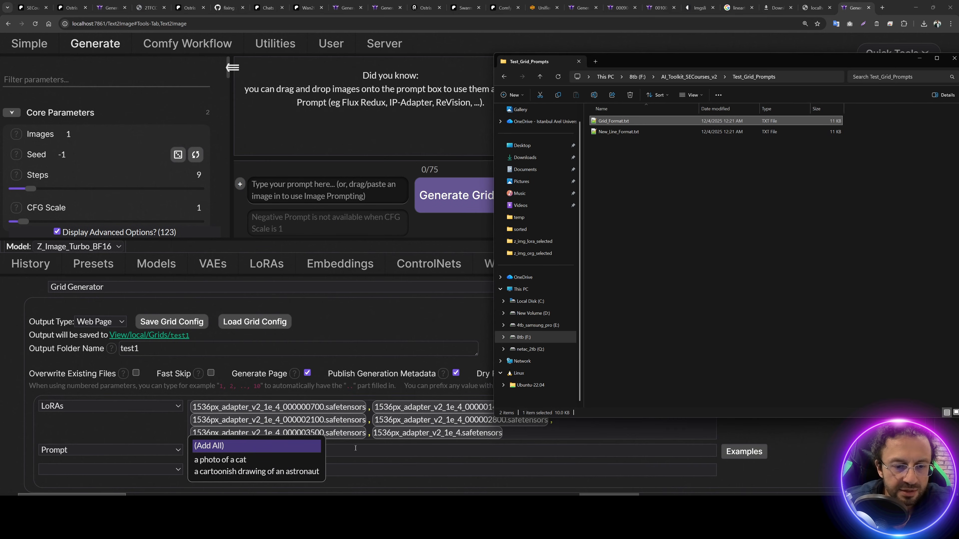
{"action": "left_click", "coordinate": [358, 450]}
{"action": "key", "text": "ctrl+v"}
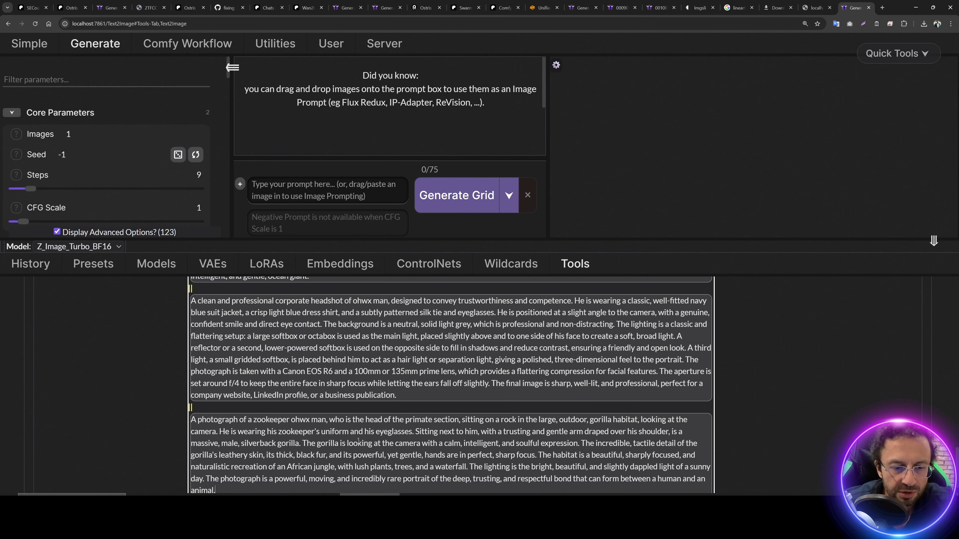
{"action": "scroll", "coordinate": [358, 441], "scroll_direction": "up", "scroll_amount": 15}
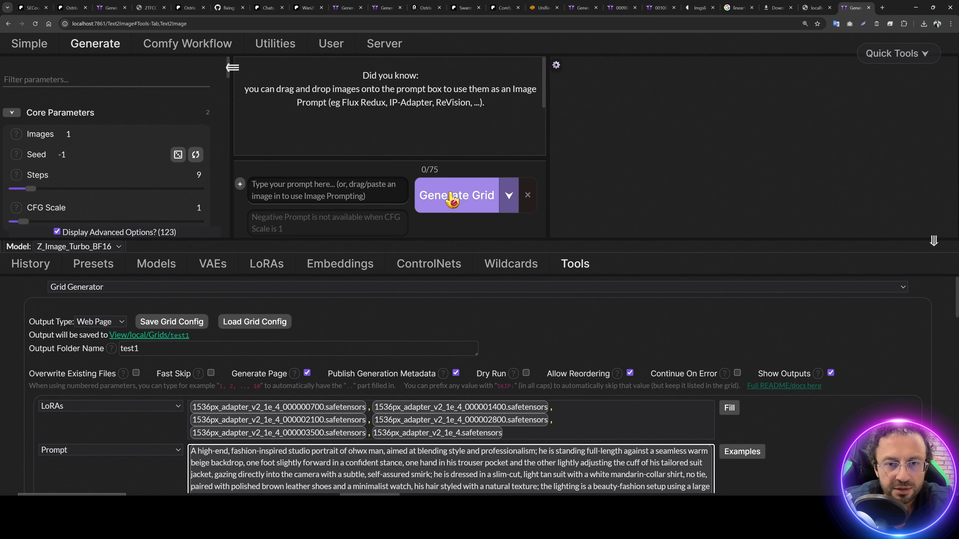
Step: Start generating the test1 grid and open its results page's advanced settings
{"action": "left_click", "coordinate": [452, 198]}
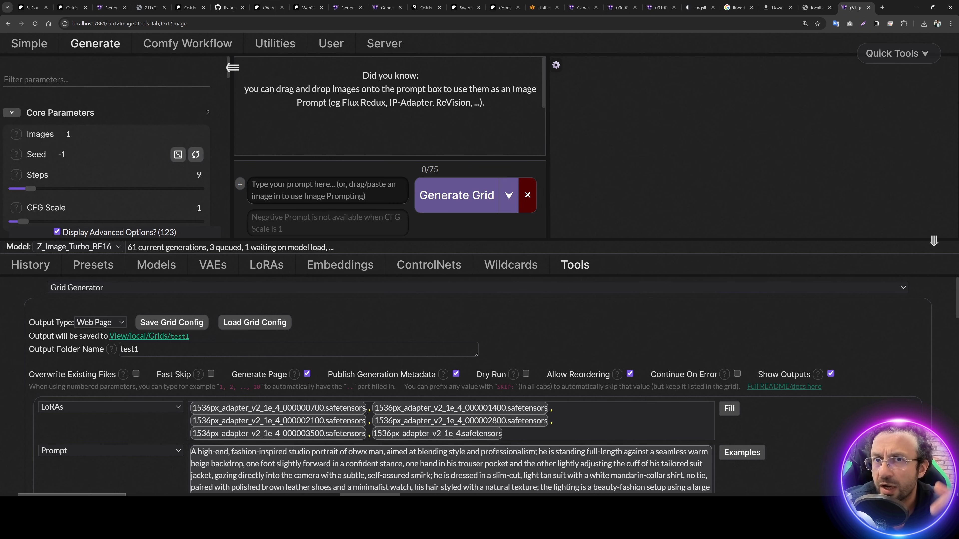
{"action": "left_click", "coordinate": [150, 336]}
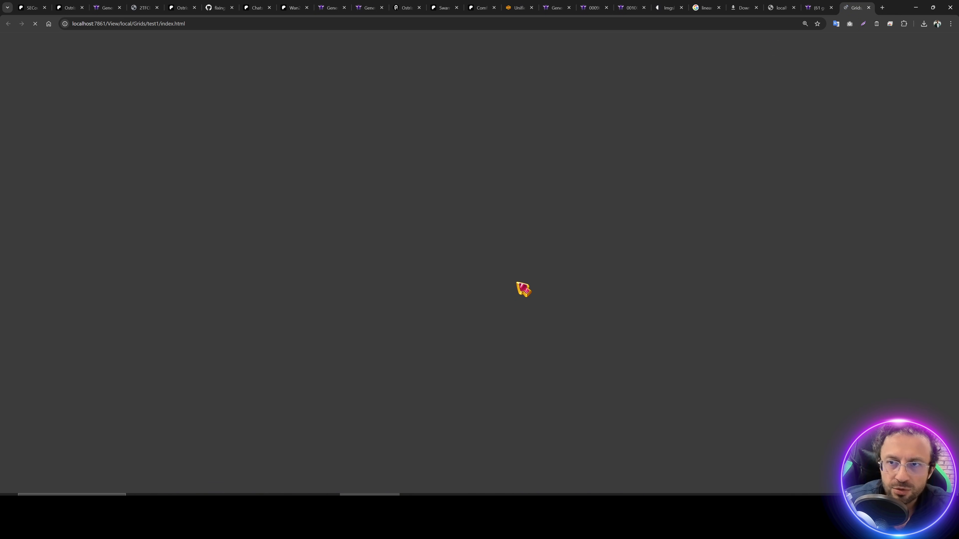
{"action": "left_click", "coordinate": [242, 127]}
Step: Swap Prompt and LoRA between the results page's X and Y axes, then restore them
{"action": "scroll", "coordinate": [393, 204], "scroll_direction": "down", "scroll_amount": 4}
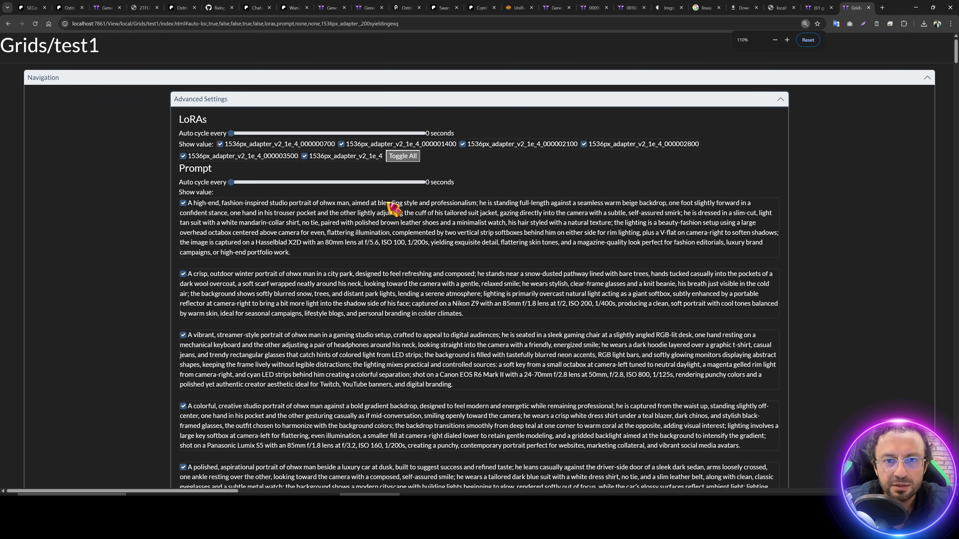
{"action": "scroll", "coordinate": [411, 221], "scroll_direction": "up", "scroll_amount": 1}
{"action": "scroll", "coordinate": [439, 265], "scroll_direction": "down", "scroll_amount": 10}
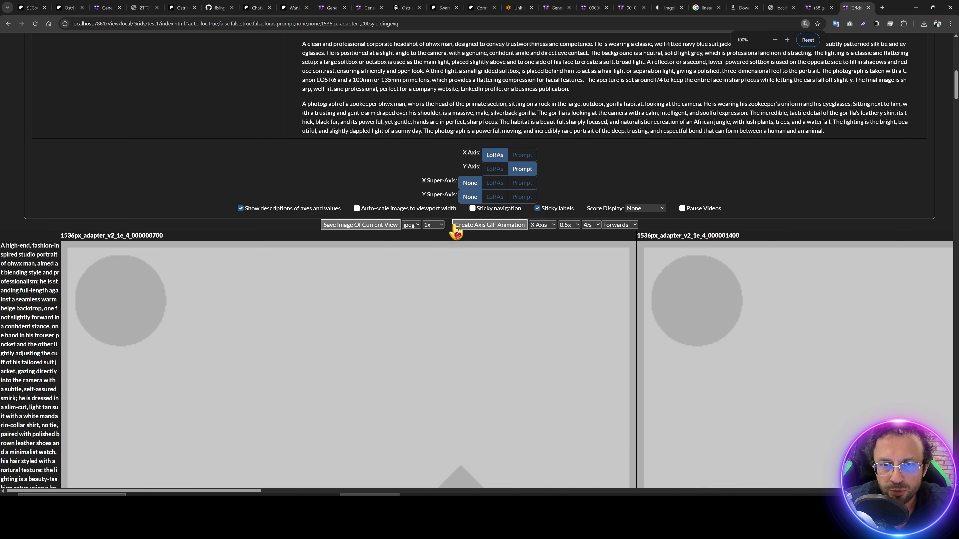
{"action": "left_click", "coordinate": [524, 156]}
{"action": "left_click", "coordinate": [493, 169]}
{"action": "left_click", "coordinate": [516, 168]}
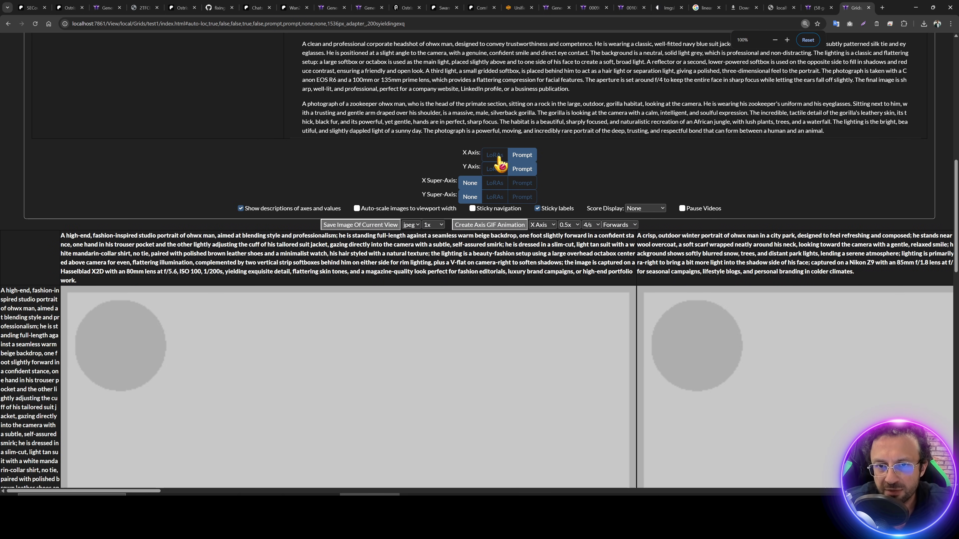
{"action": "left_click", "coordinate": [497, 157]}
{"action": "scroll", "coordinate": [415, 298], "scroll_direction": "down", "scroll_amount": 1}
{"action": "left_click", "coordinate": [819, 7]}
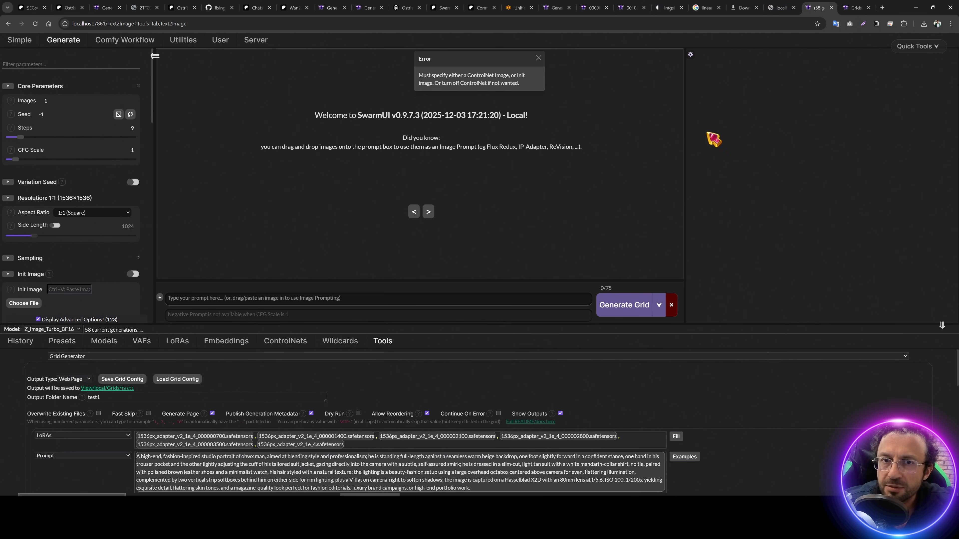
Step: Turn off ControlNet in the generation parameters
{"action": "scroll", "coordinate": [68, 227], "scroll_direction": "down", "scroll_amount": 10}
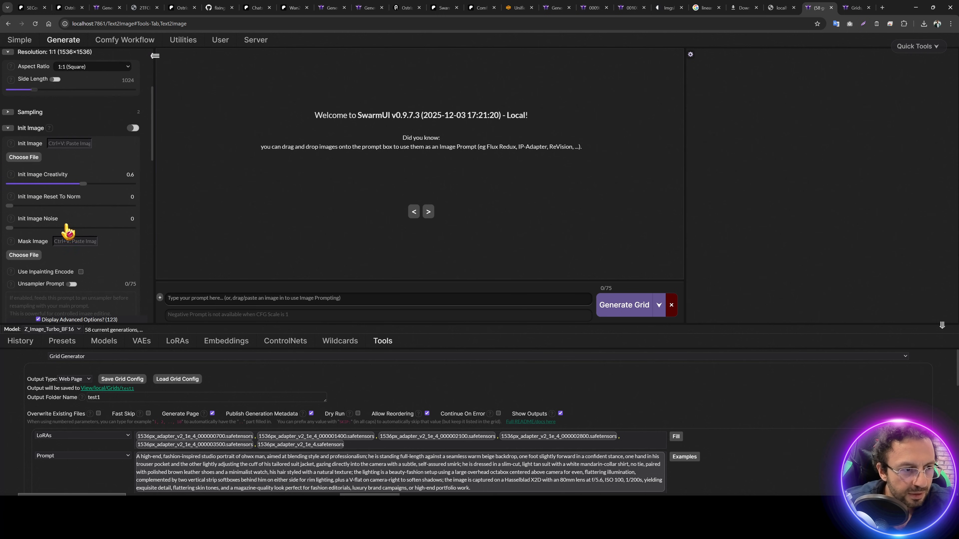
{"action": "scroll", "coordinate": [77, 228], "scroll_direction": "down", "scroll_amount": 2}
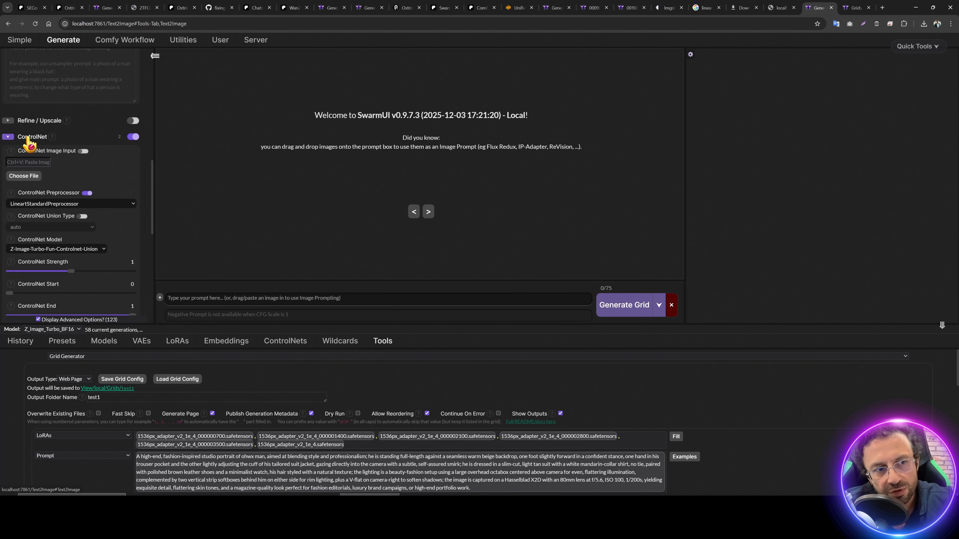
{"action": "left_click", "coordinate": [133, 136]}
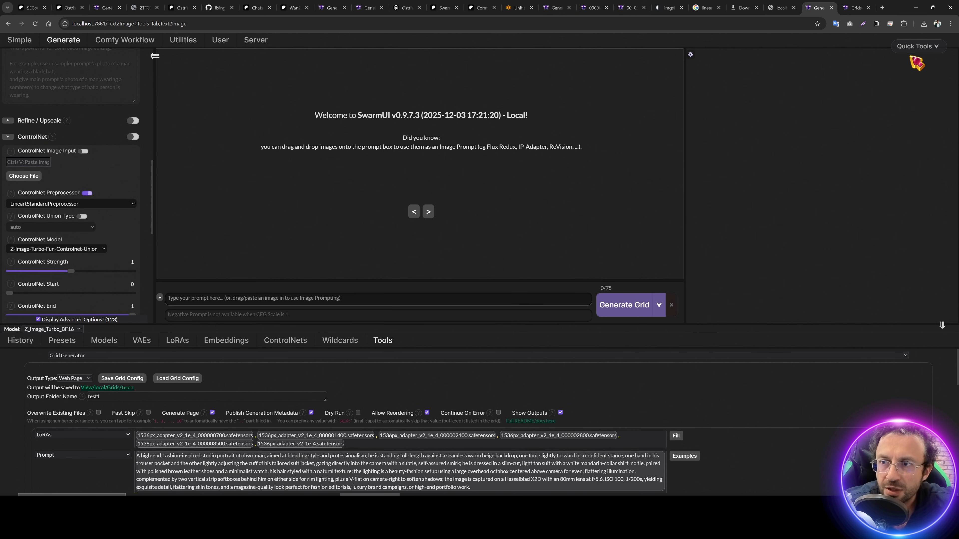
{"action": "left_click", "coordinate": [917, 46]}
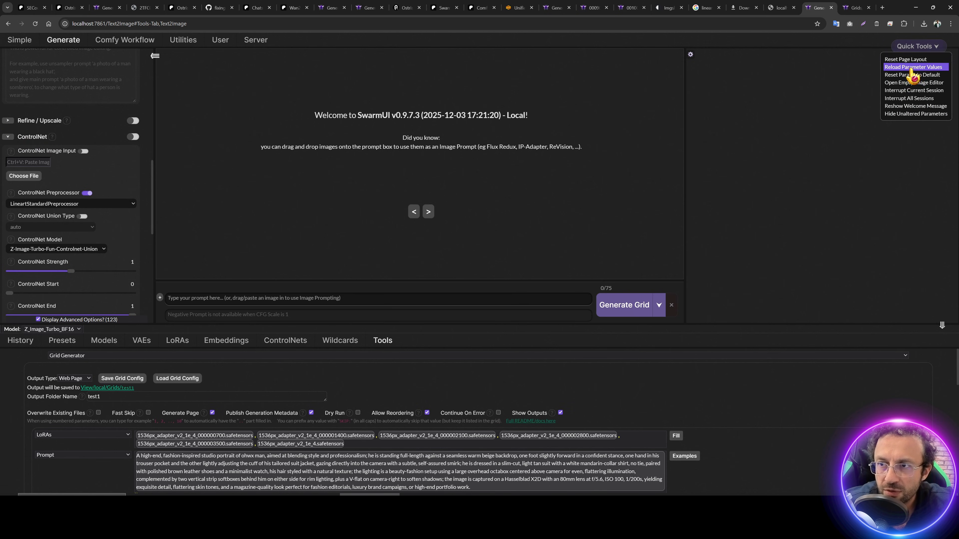
{"action": "left_click", "coordinate": [819, 104]}
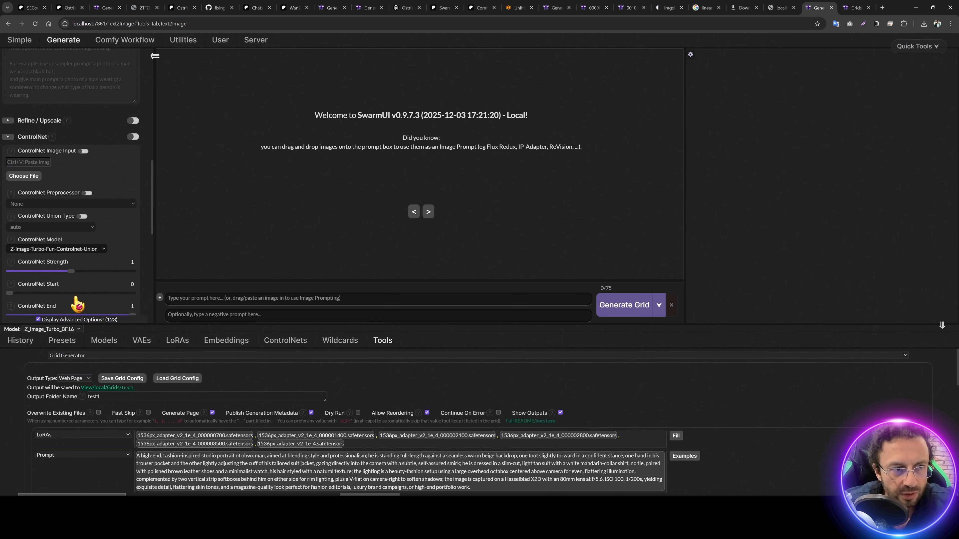
Step: Apply the Z-Image Turbo Quality 2 preset and regenerate the test1 grid
{"action": "left_click", "coordinate": [61, 341]}
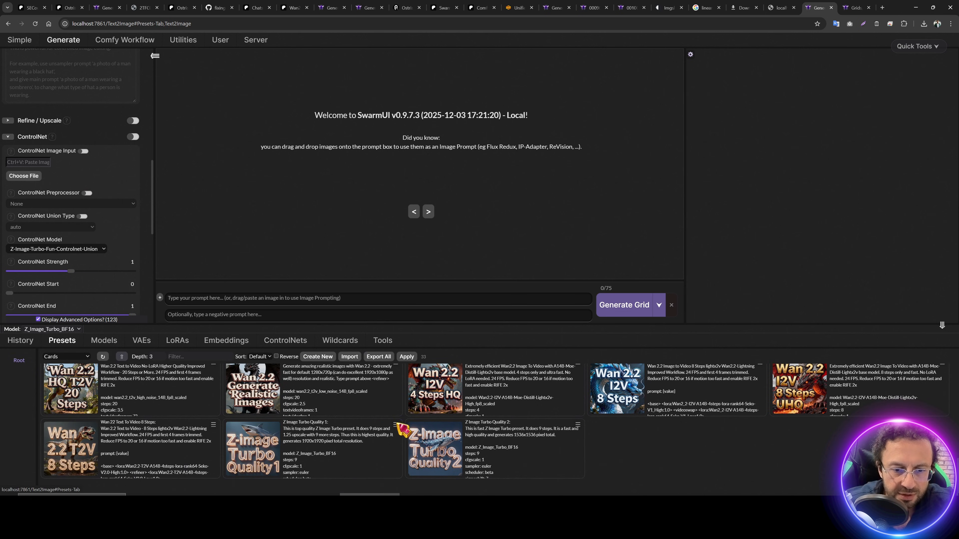
{"action": "left_click", "coordinate": [578, 425]}
{"action": "left_click", "coordinate": [595, 448]}
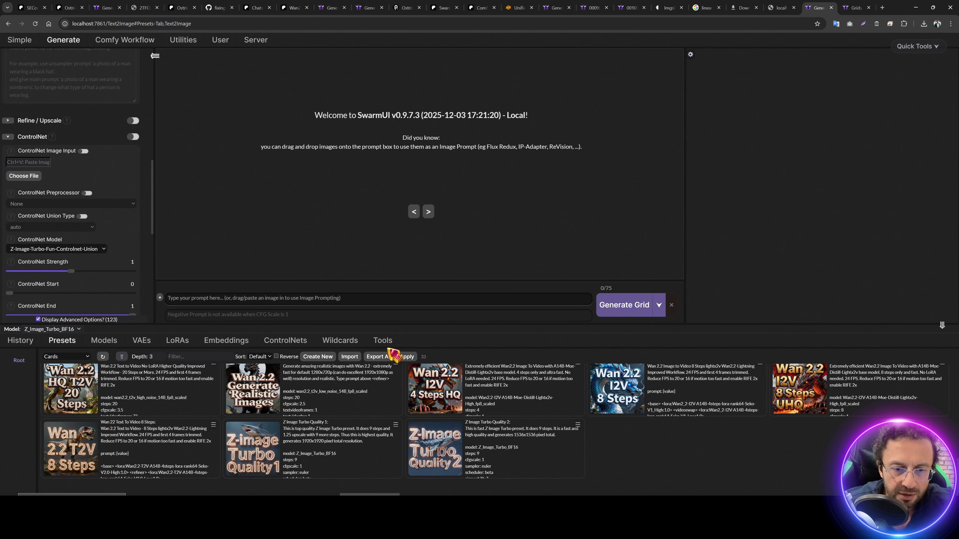
{"action": "left_click", "coordinate": [382, 340]}
{"action": "left_click", "coordinate": [623, 305]}
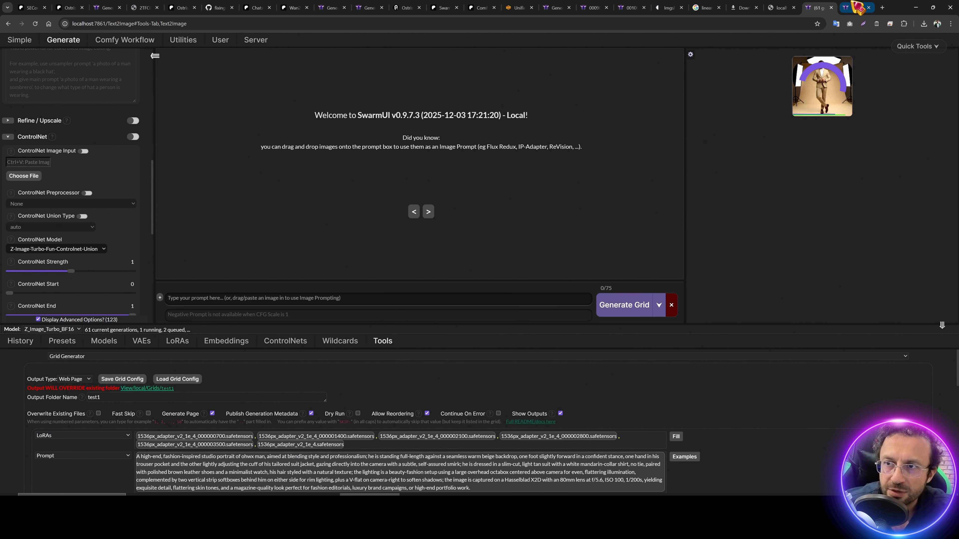
Step: Check grid progress, then view the winter, teal-blazer, car-at-dusk and grey-suit portraits full size
{"action": "left_click", "coordinate": [854, 5]}
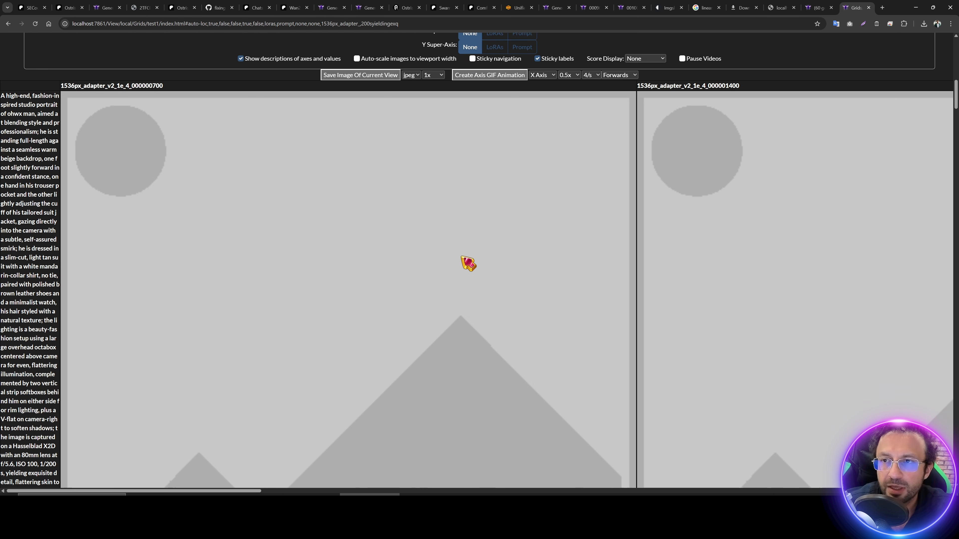
{"action": "left_click", "coordinate": [818, 7]}
{"action": "left_click", "coordinate": [800, 107]}
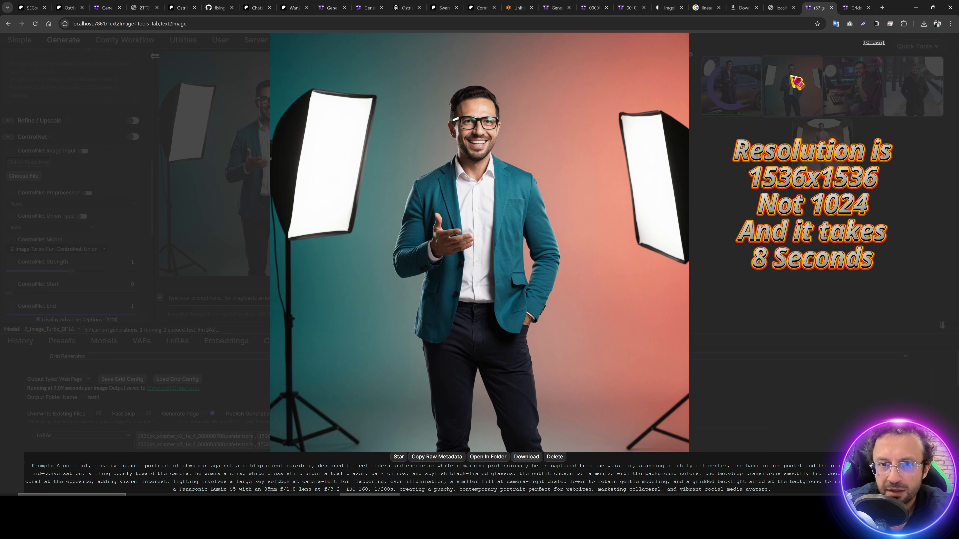
{"action": "left_click", "coordinate": [792, 78]}
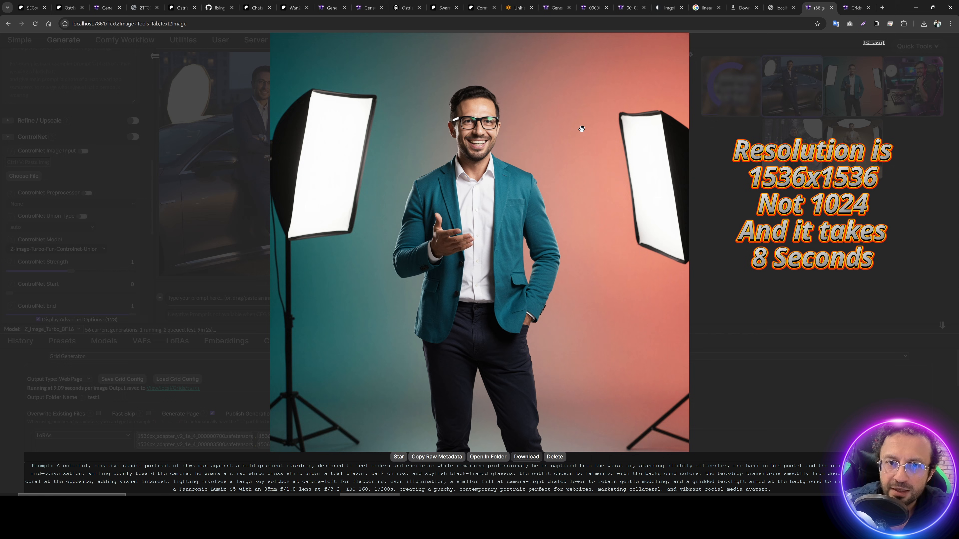
{"action": "left_click", "coordinate": [811, 95]}
{"action": "left_click", "coordinate": [812, 98]}
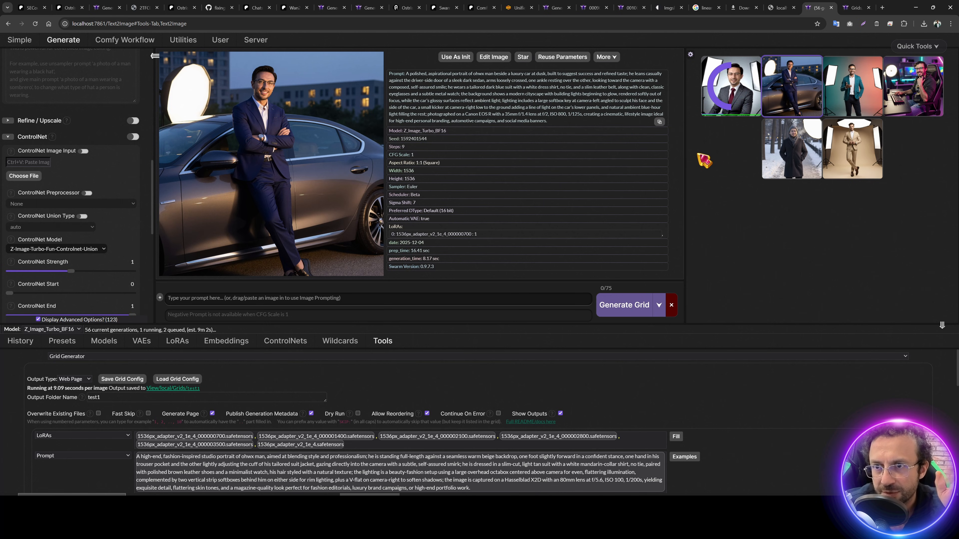
{"action": "left_click", "coordinate": [812, 97]}
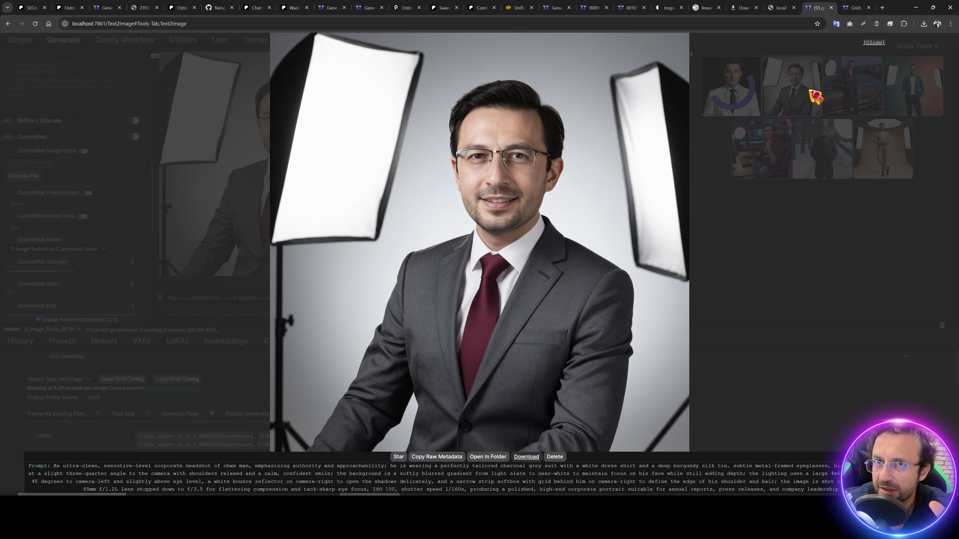
{"action": "left_click", "coordinate": [812, 97]}
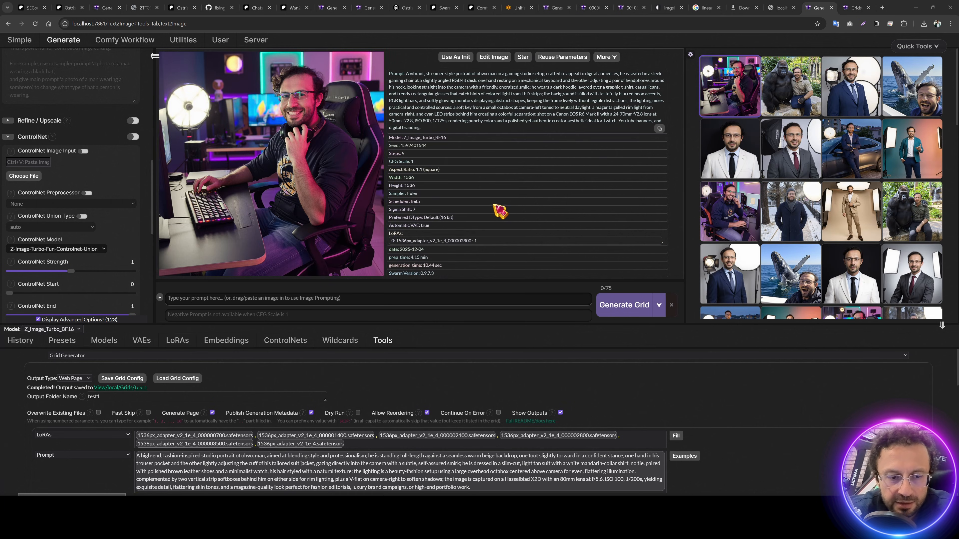
Step: Zoom the grid page to 80% and step through each checkpoint's beige-suit portrait
{"action": "left_click", "coordinate": [856, 7]}
{"action": "scroll", "coordinate": [566, 201], "scroll_direction": "down", "scroll_amount": 1}
{"action": "key", "text": "ctrl+minus"}
{"action": "key", "text": "ctrl+minus"}
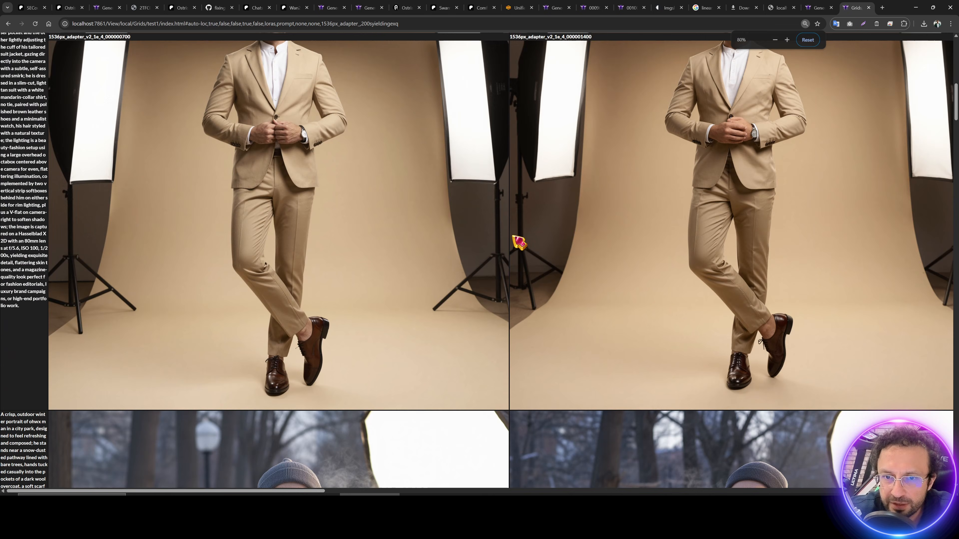
{"action": "scroll", "coordinate": [519, 242], "scroll_direction": "up", "scroll_amount": 4}
{"action": "left_click", "coordinate": [151, 148]}
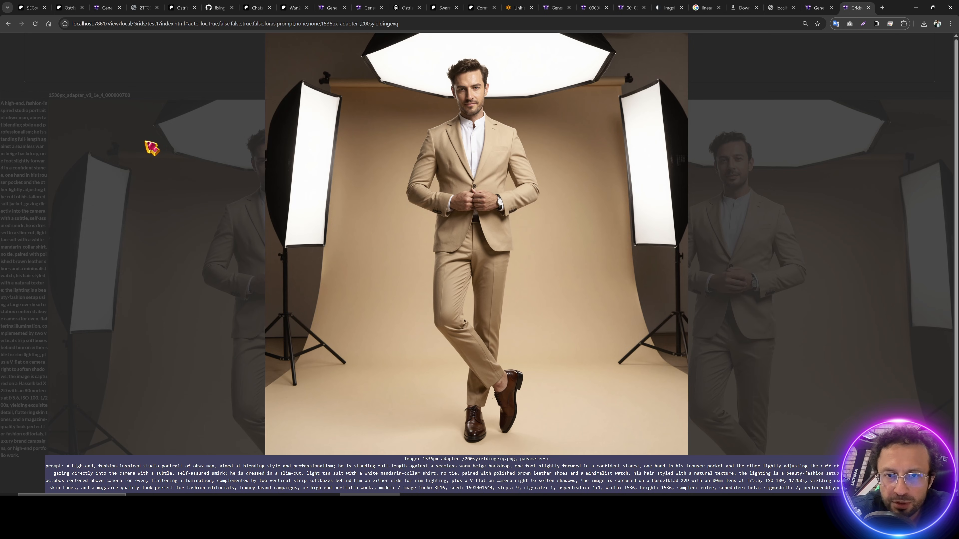
{"action": "key", "text": "Right"}
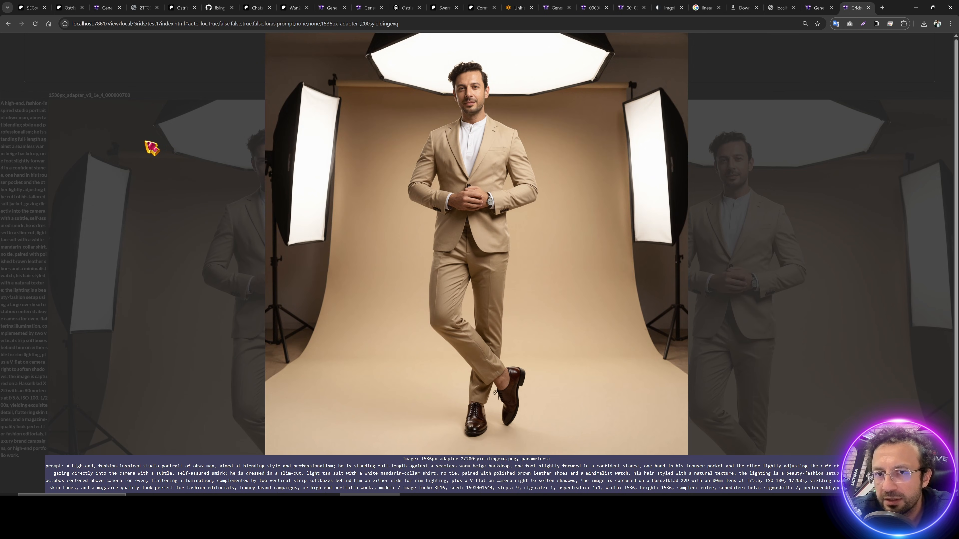
{"action": "key", "text": "Right"}
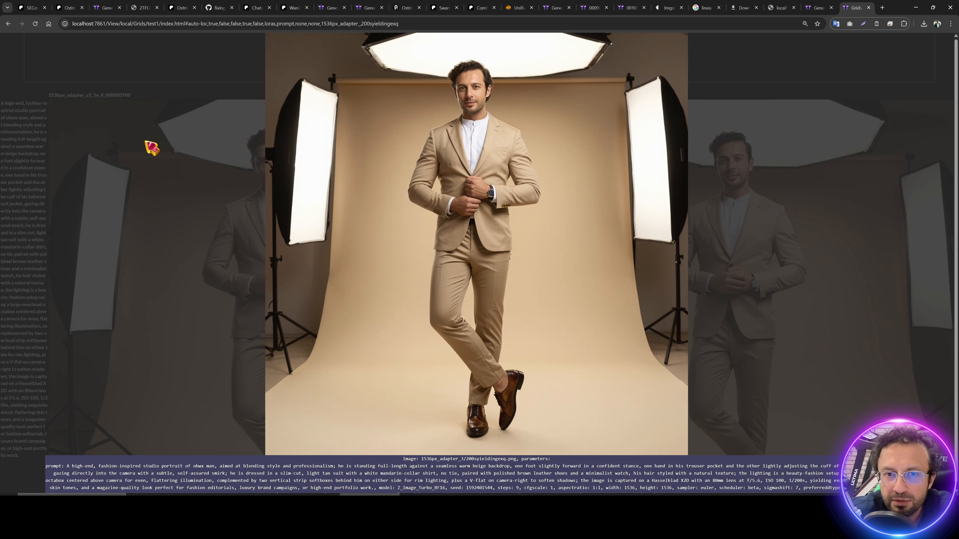
{"action": "key", "text": "Right"}
{"action": "key", "text": "Right"}
{"action": "key", "text": "Left"}
{"action": "key", "text": "Right"}
{"action": "key", "text": "Right"}
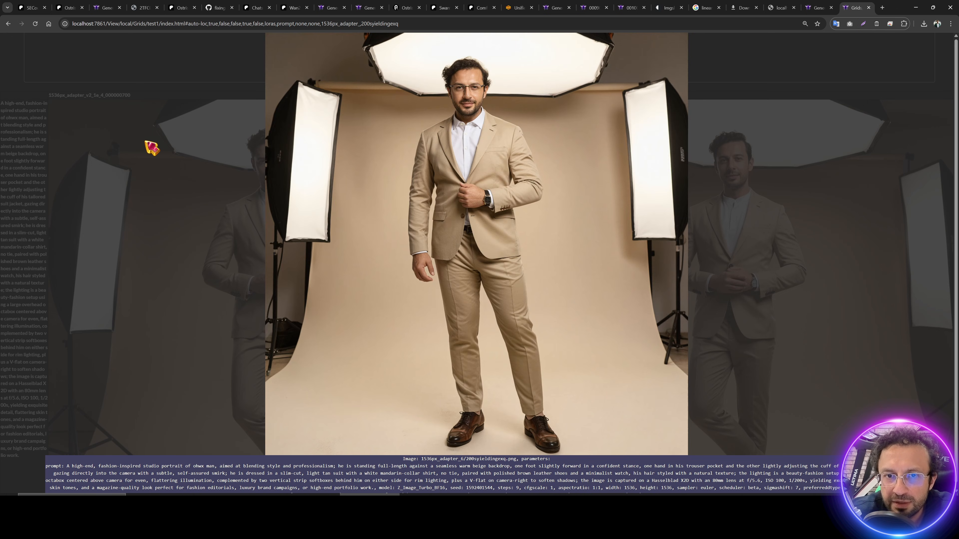
Step: Compare the checkpoints' winter and gaming portraits, then return to the Generate page
{"action": "key", "text": "Down"}
{"action": "key", "text": "Left"}
{"action": "key", "text": "Left"}
{"action": "key", "text": "Left"}
{"action": "key", "text": "Left"}
{"action": "key", "text": "Right"}
{"action": "key", "text": "Right"}
{"action": "key", "text": "Right"}
{"action": "key", "text": "Right"}
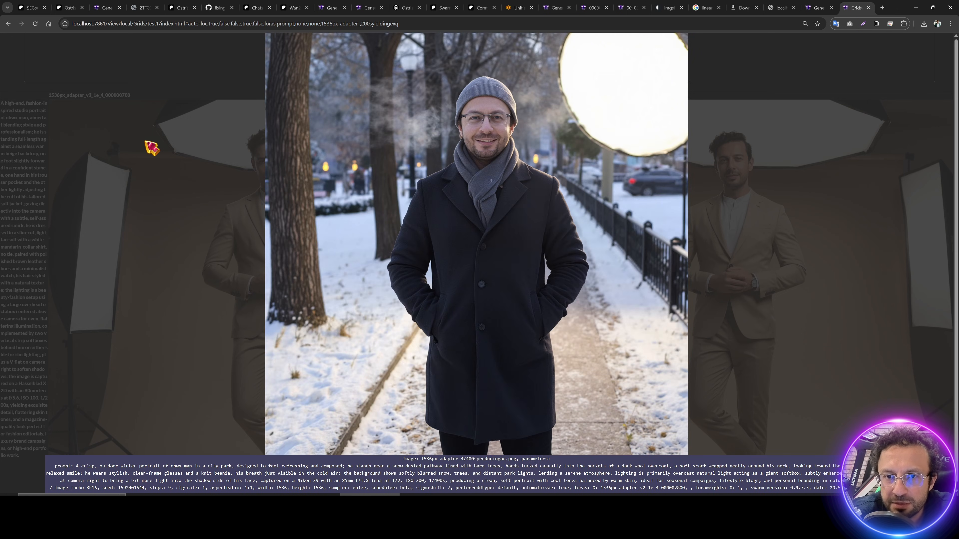
{"action": "key", "text": "Down"}
{"action": "key", "text": "Left"}
{"action": "key", "text": "Left"}
{"action": "key", "text": "Left"}
{"action": "key", "text": "Left"}
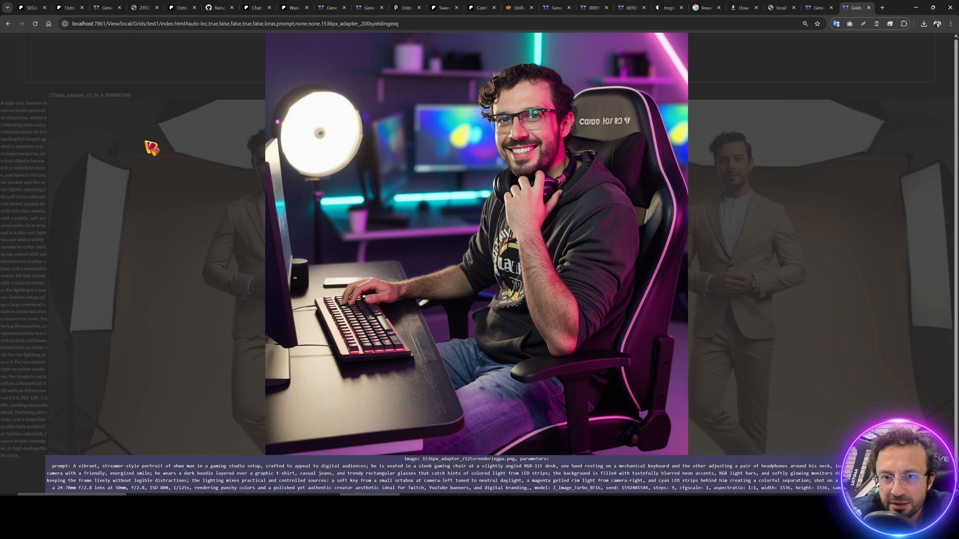
{"action": "key", "text": "Right"}
{"action": "key", "text": "Right"}
{"action": "key", "text": "Right"}
{"action": "key", "text": "Right"}
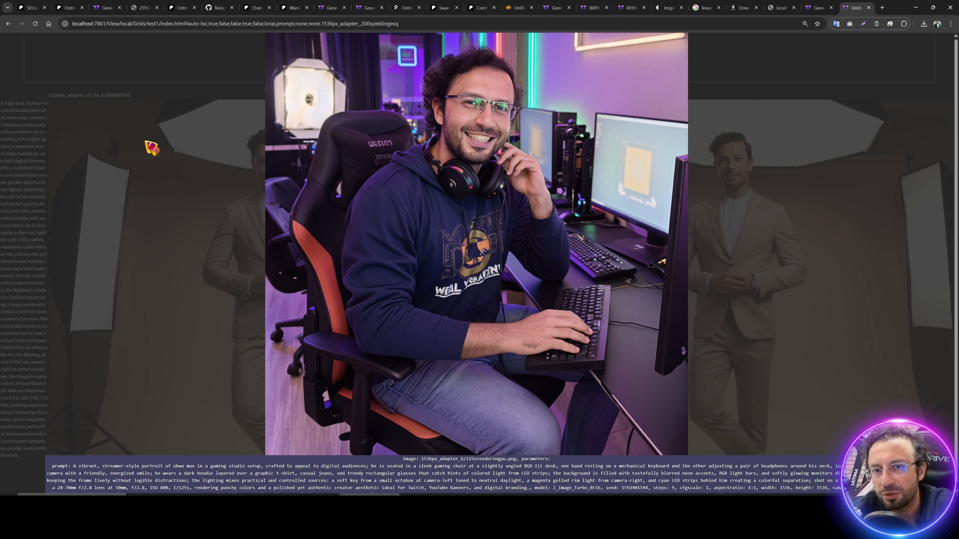
{"action": "key", "text": "Left"}
{"action": "key", "text": "Left"}
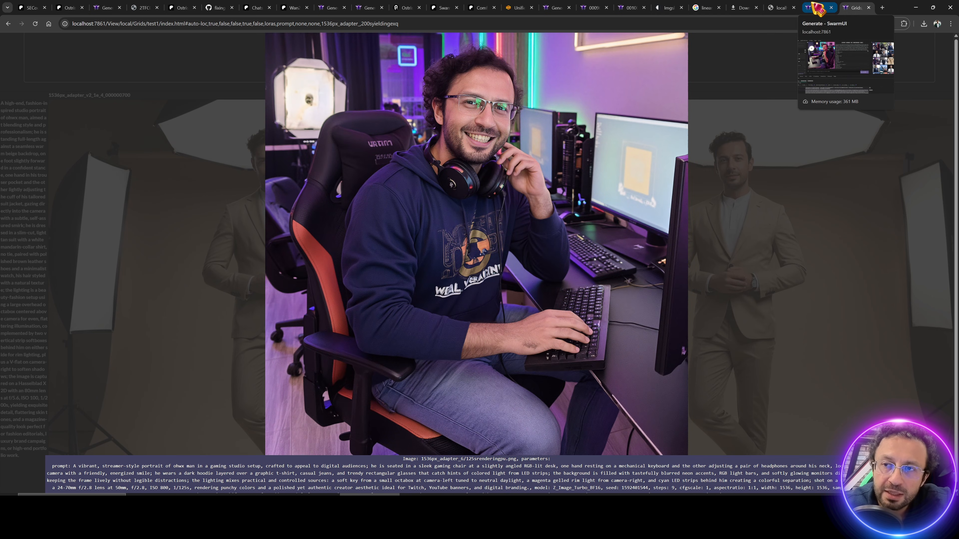
{"action": "left_click", "coordinate": [819, 7]}
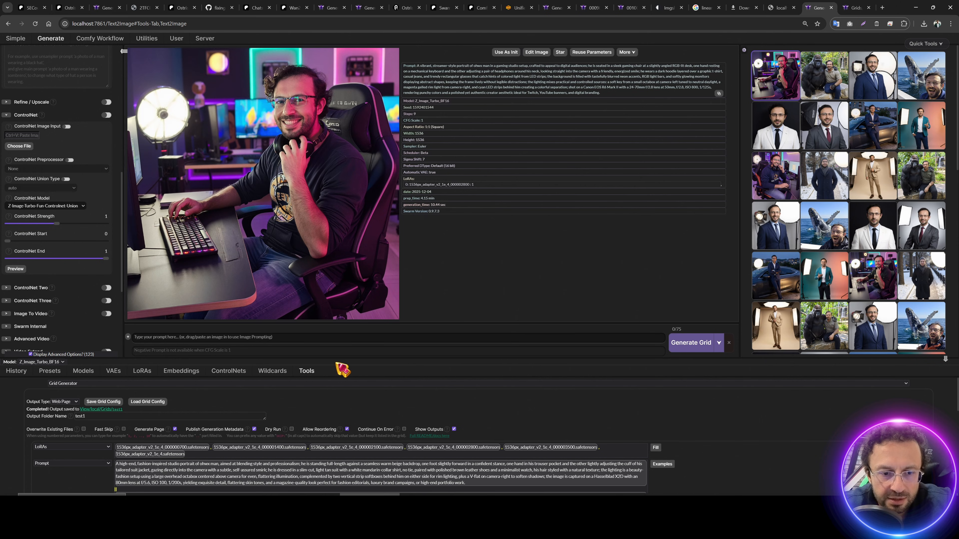
Step: Change the grid output folder name from test1 to test2 at normal page zoom
{"action": "left_click_drag", "start_coordinate": [337, 359], "coordinate": [362, 231]}
{"action": "key", "text": "ctrl+0"}
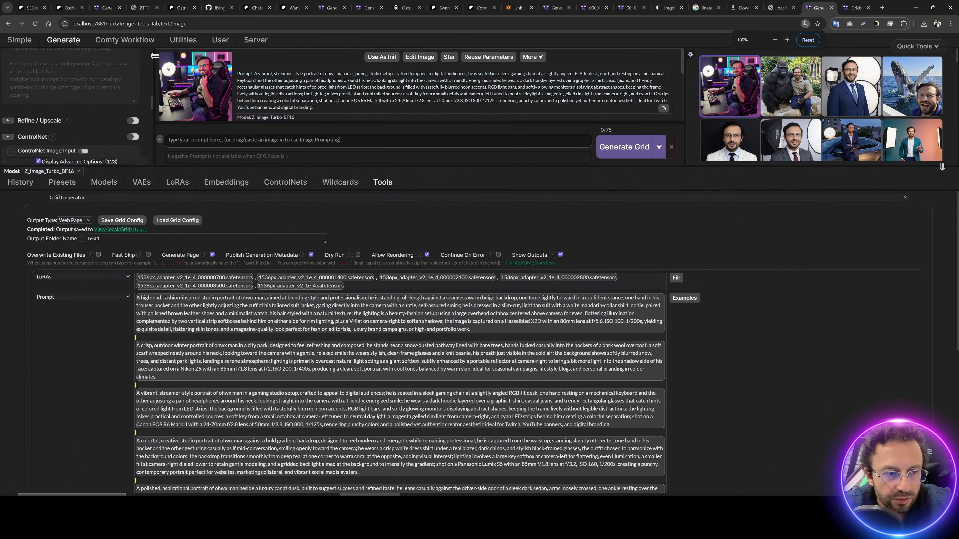
{"action": "left_click", "coordinate": [98, 241]}
{"action": "key", "text": "BackSpace"}
{"action": "type", "text": "2"}
{"action": "scroll", "coordinate": [100, 121], "scroll_direction": "up", "scroll_amount": 5}
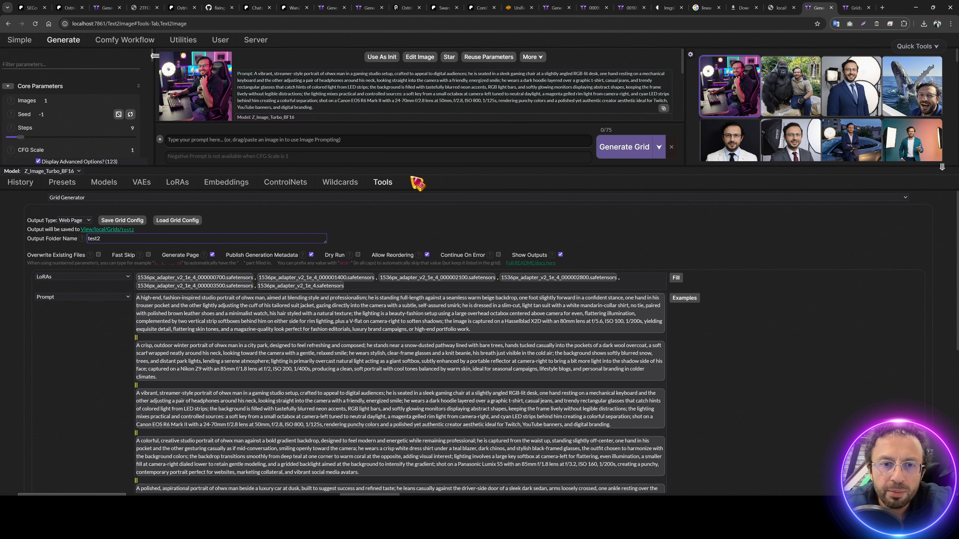
{"action": "left_click_drag", "start_coordinate": [411, 165], "coordinate": [415, 336]}
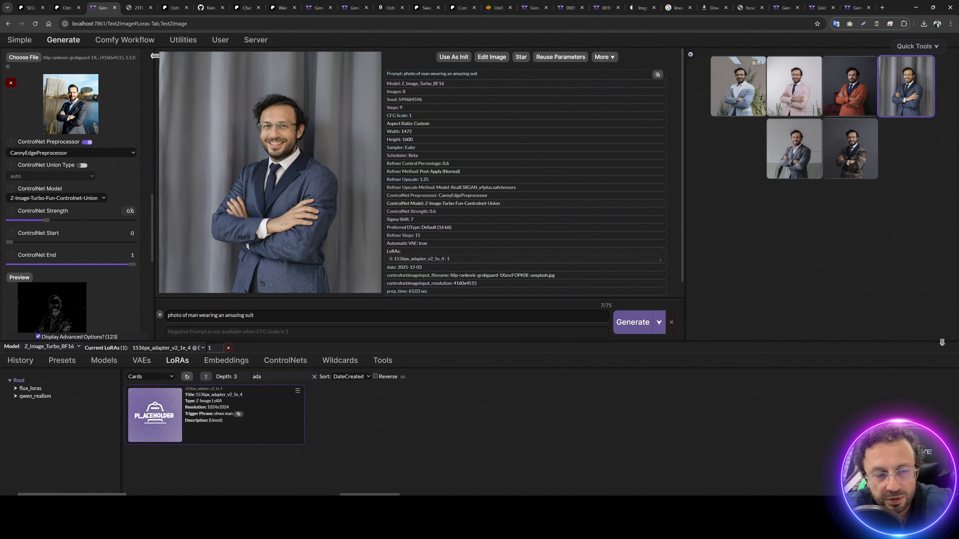
Step: Adjust the suit prompt text and enlarge the page and result image area
{"action": "left_click_drag", "start_coordinate": [257, 315], "coordinate": [166, 316]}
{"action": "key", "text": "ctrl+plus"}
{"action": "key", "text": "ctrl+plus"}
{"action": "left_click_drag", "start_coordinate": [338, 305], "coordinate": [338, 311]}
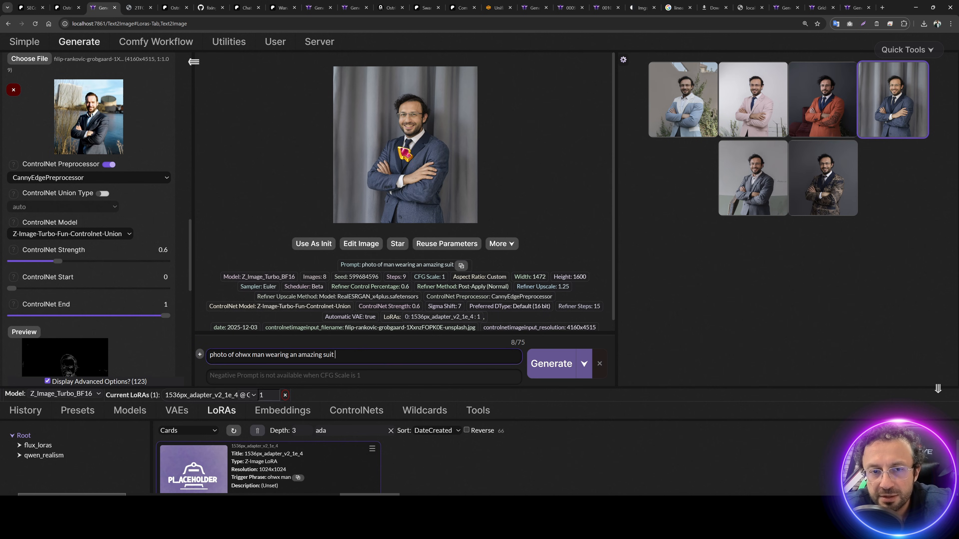
Step: View the main, patterned-jacket, grey-suit and blue-suit results full-screen in turn
{"action": "left_click", "coordinate": [397, 135]}
{"action": "left_click", "coordinate": [833, 252]}
{"action": "left_click", "coordinate": [829, 191]}
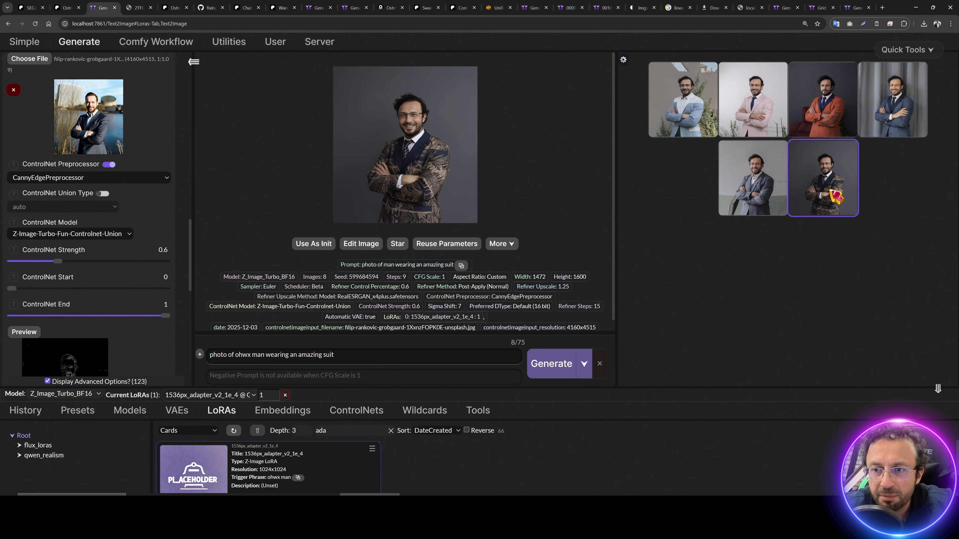
{"action": "left_click", "coordinate": [835, 195]}
{"action": "left_click", "coordinate": [761, 197]}
{"action": "left_click", "coordinate": [762, 207]}
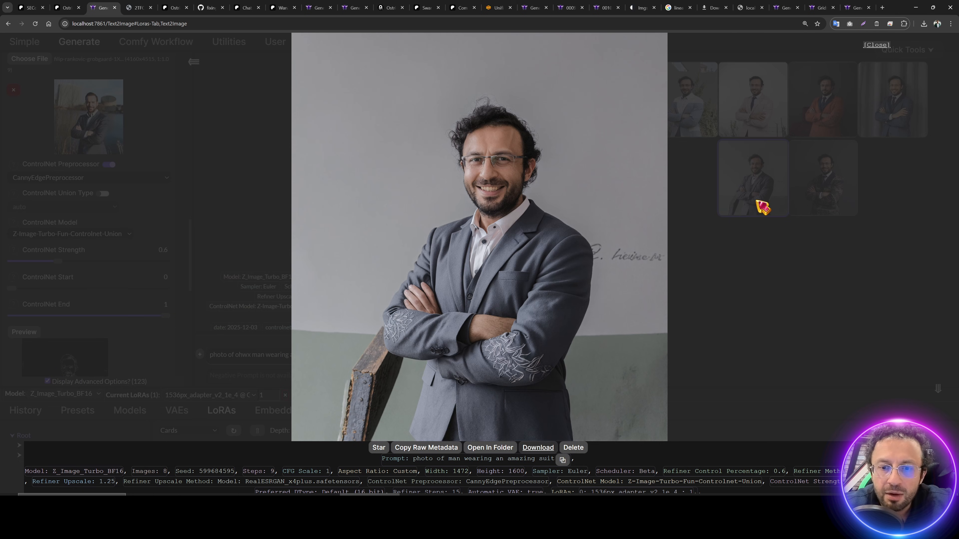
{"action": "left_click", "coordinate": [756, 206]}
{"action": "left_click", "coordinate": [889, 98]}
{"action": "left_click", "coordinate": [892, 100]}
{"action": "left_click", "coordinate": [892, 101]}
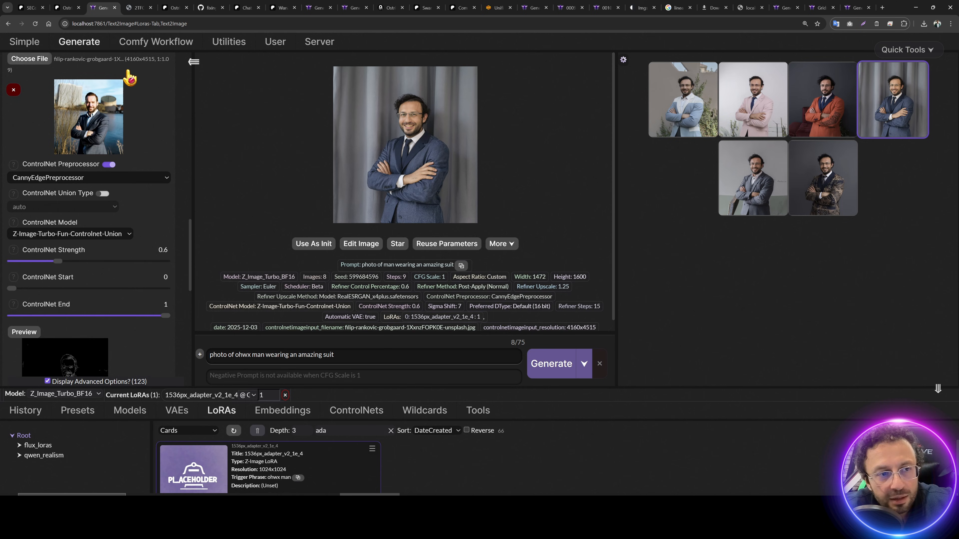
{"action": "scroll", "coordinate": [128, 189], "scroll_direction": "up", "scroll_amount": 2}
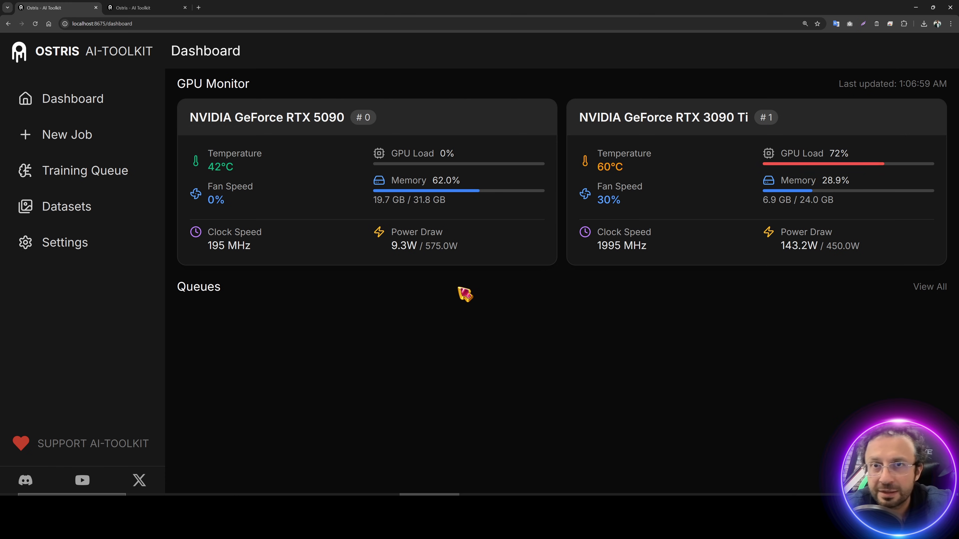
Step: Bring up the AI_Toolkit_SECourses_v2 folder and select Runpod_Instructions_READ.txt
{"action": "key", "text": "alt+Tab"}
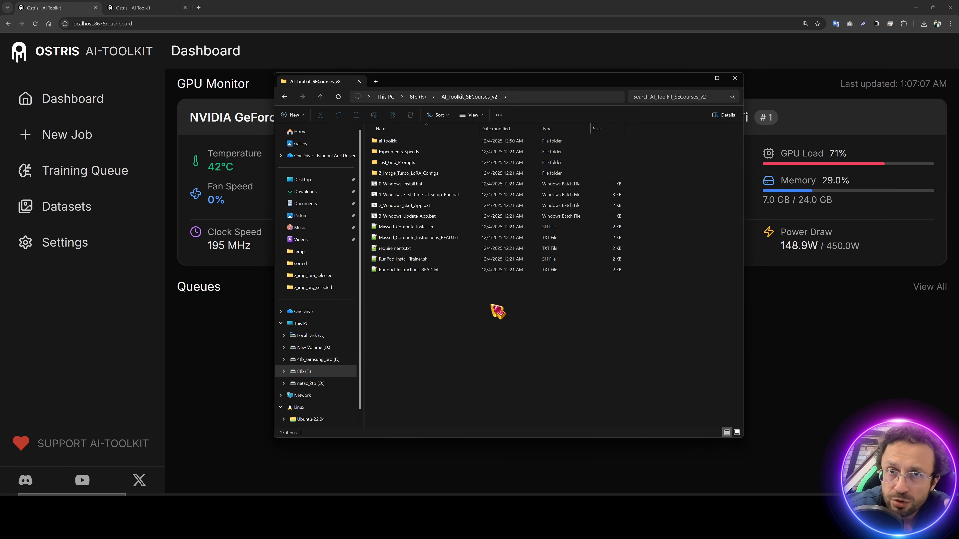
{"action": "left_click", "coordinate": [421, 270]}
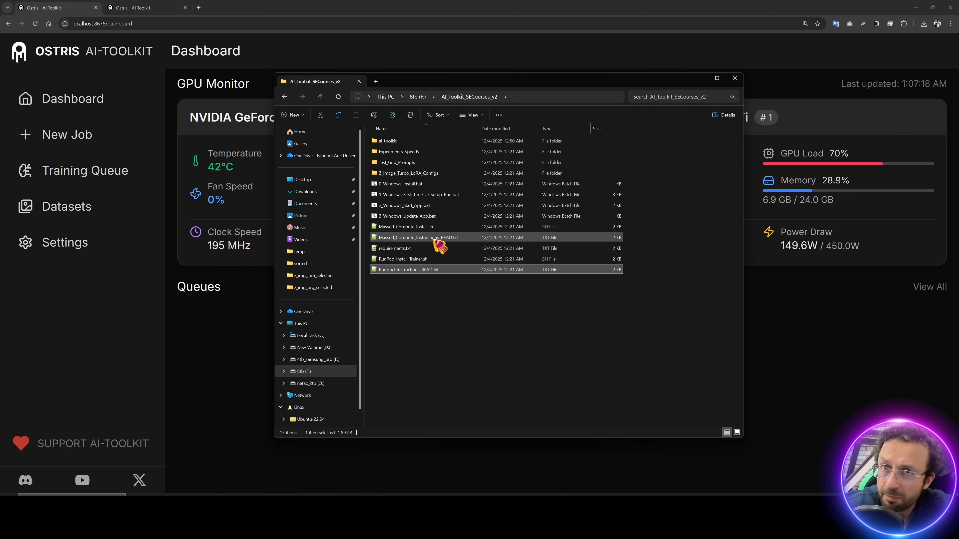
Step: Open Runpod_Instructions_READ.txt and follow its RunPod registration link
{"action": "double_click", "coordinate": [416, 271]}
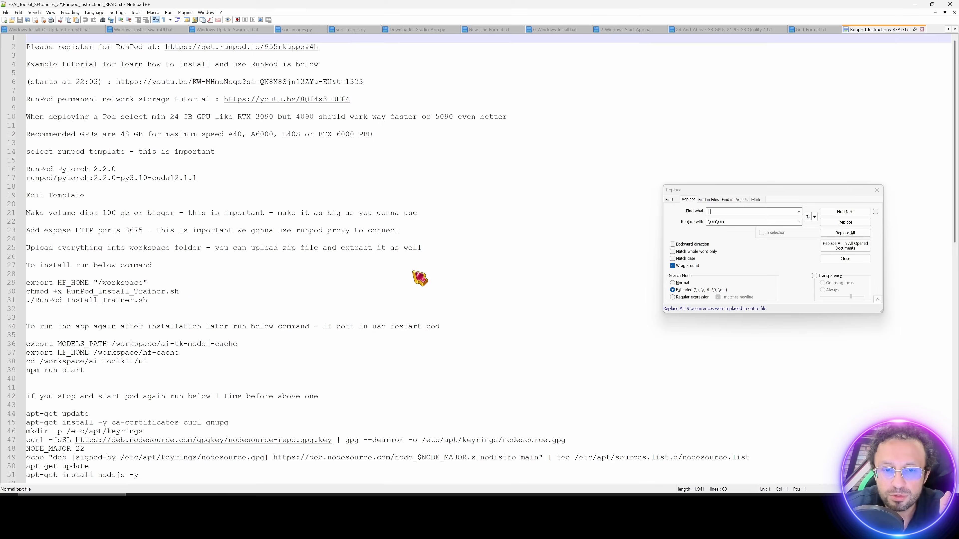
{"action": "scroll", "coordinate": [359, 210], "scroll_direction": "up", "scroll_amount": 1}
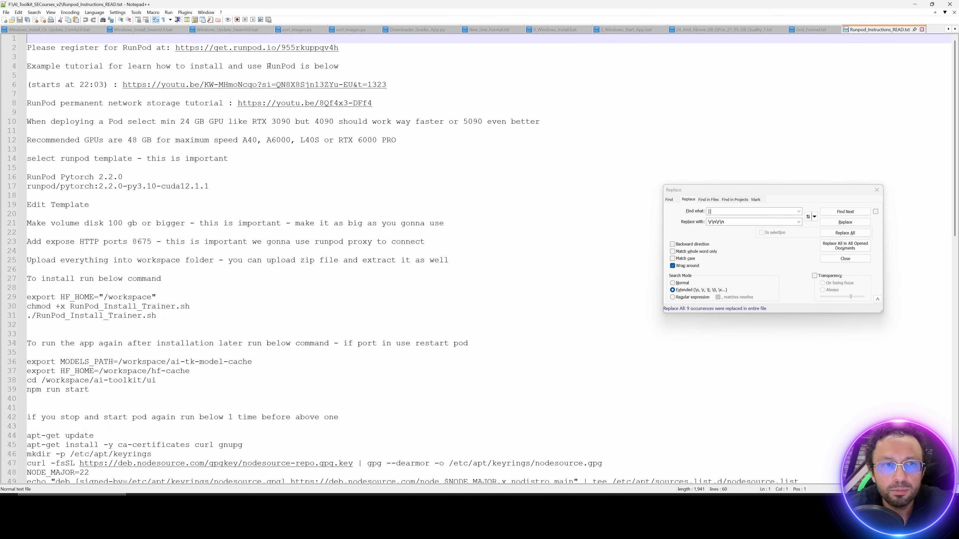
{"action": "double_click", "coordinate": [242, 49]}
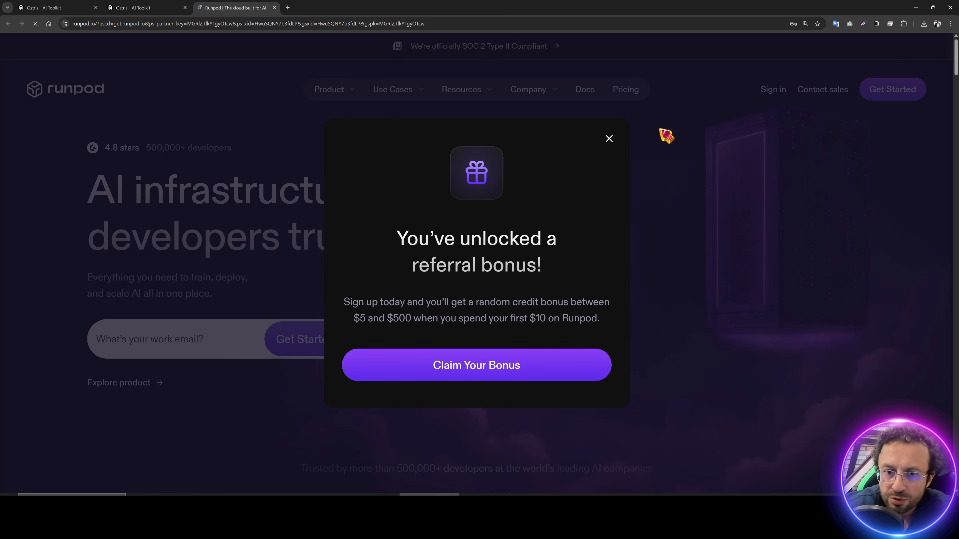
Step: Dismiss the referral bonus notice and sign in to the RunPod console
{"action": "left_click", "coordinate": [609, 139]}
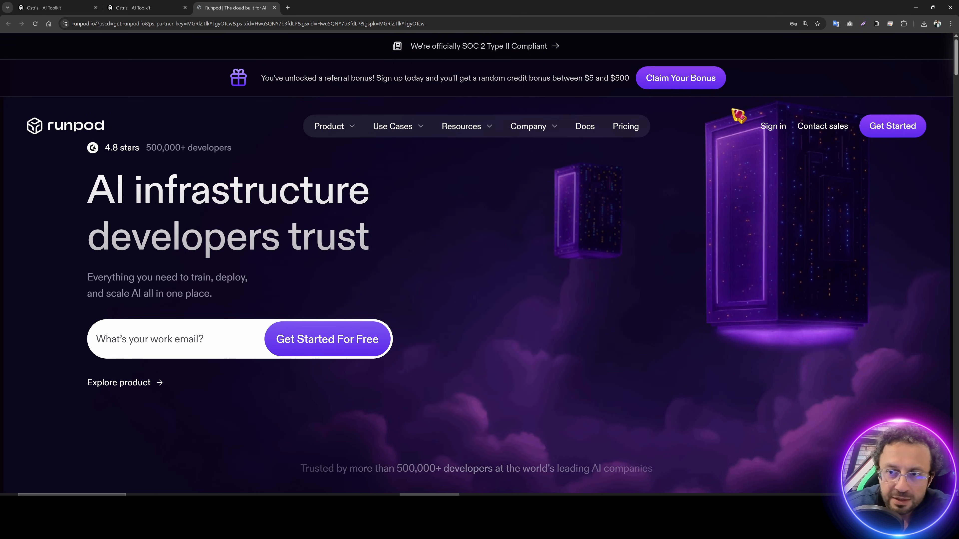
{"action": "left_click", "coordinate": [778, 125]}
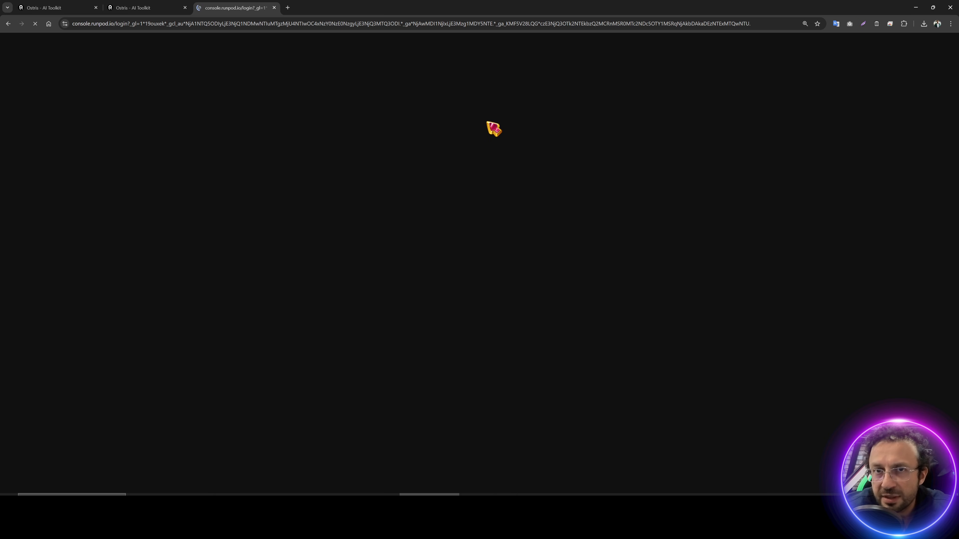
{"action": "mouse_move", "coordinate": [510, 264]}
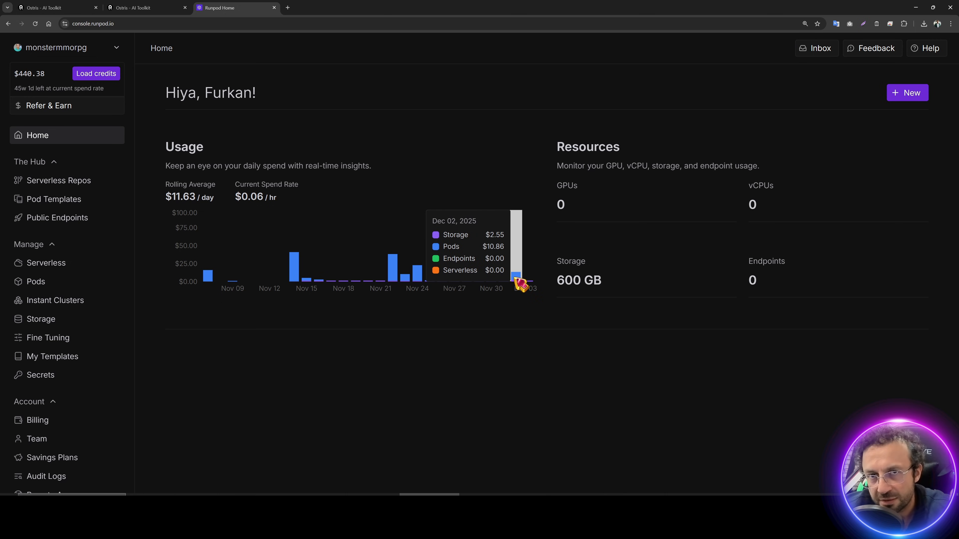
{"action": "mouse_move", "coordinate": [90, 79]}
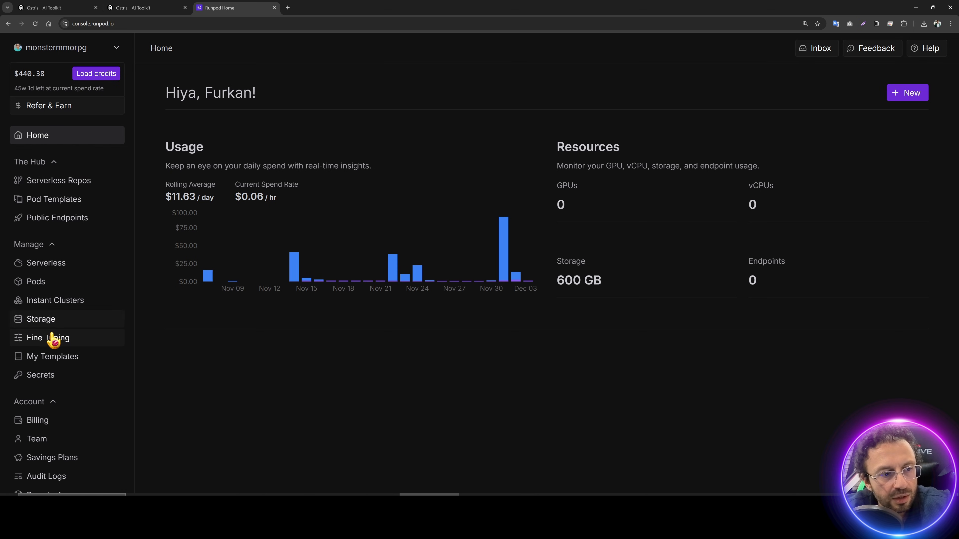
Step: Check the Billing, Pods and network Storage pages, then return to the instructions
{"action": "left_click", "coordinate": [41, 421]}
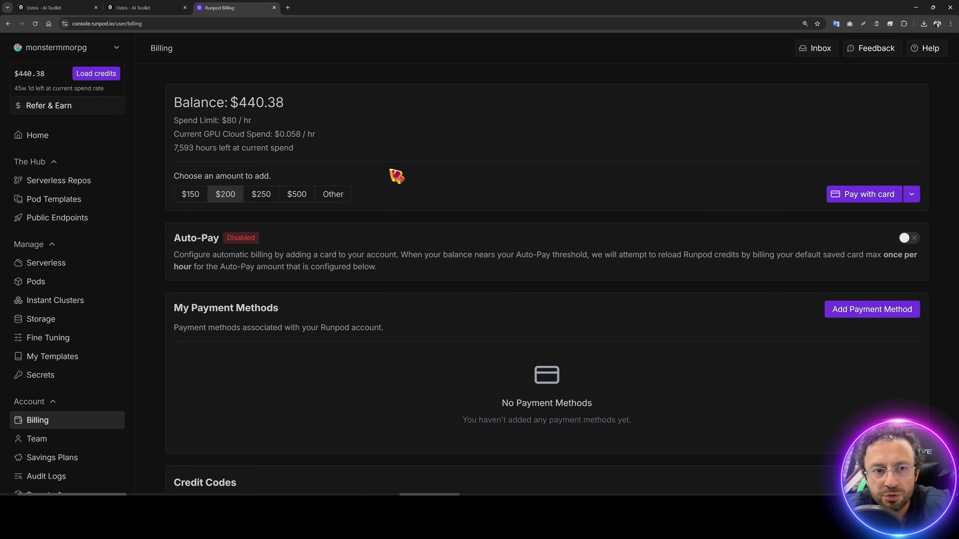
{"action": "left_click", "coordinate": [43, 284]}
{"action": "left_click", "coordinate": [49, 327]}
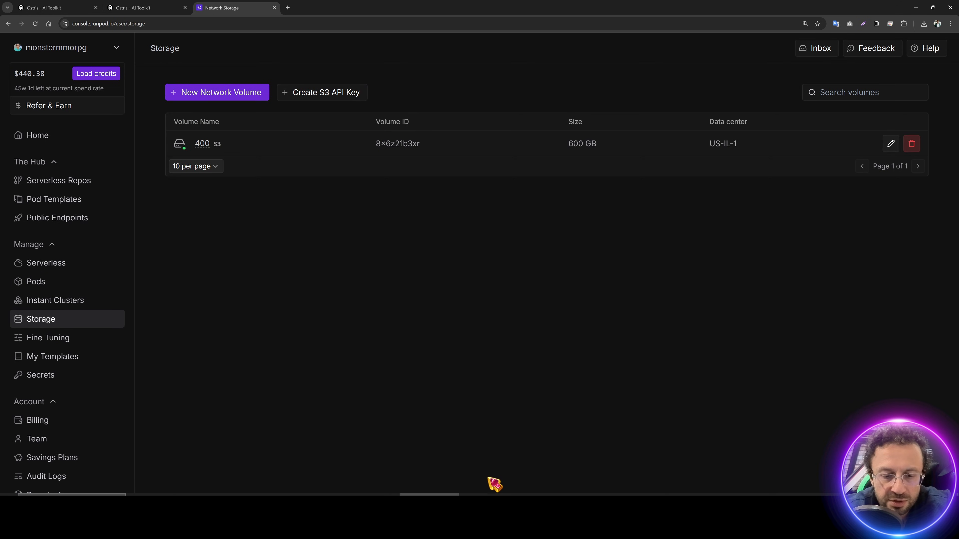
{"action": "key", "text": "alt+Tab"}
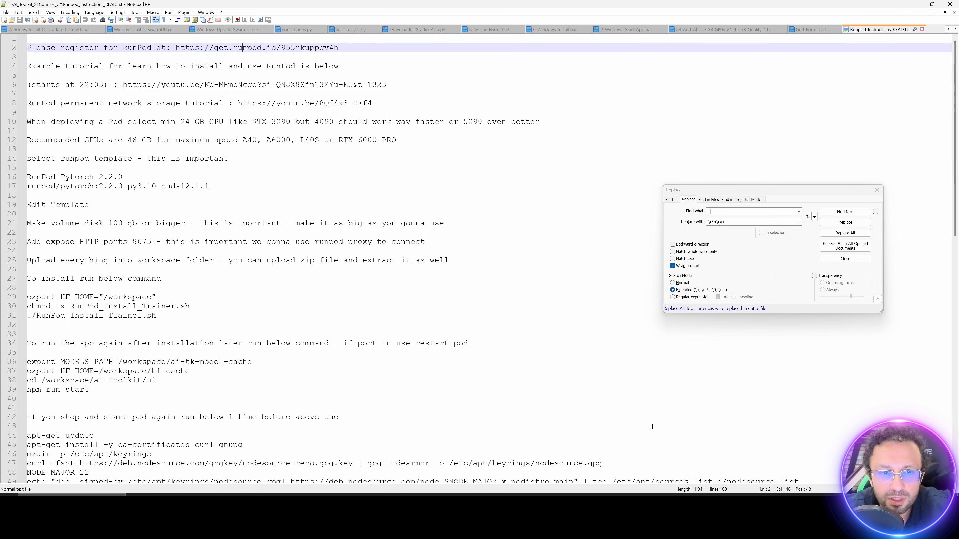
Step: Point out the tutorial link lines, then minimize Notepad++ and bring up RunPod's Deploy a Pod GPU list
{"action": "left_click", "coordinate": [414, 84]}
{"action": "left_click", "coordinate": [323, 67]}
{"action": "left_click_drag", "start_coordinate": [374, 103], "coordinate": [18, 103]}
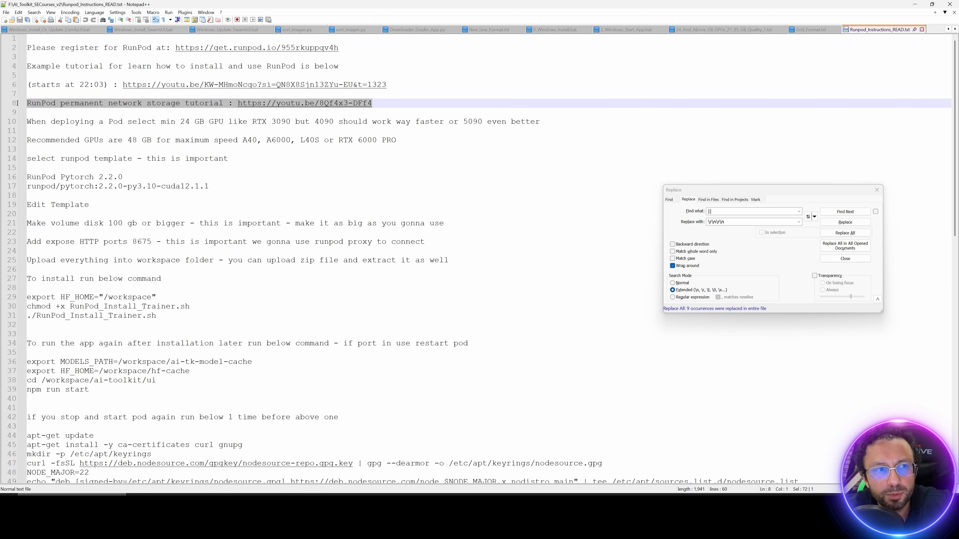
{"action": "left_click", "coordinate": [916, 5]}
{"action": "left_click", "coordinate": [52, 282]}
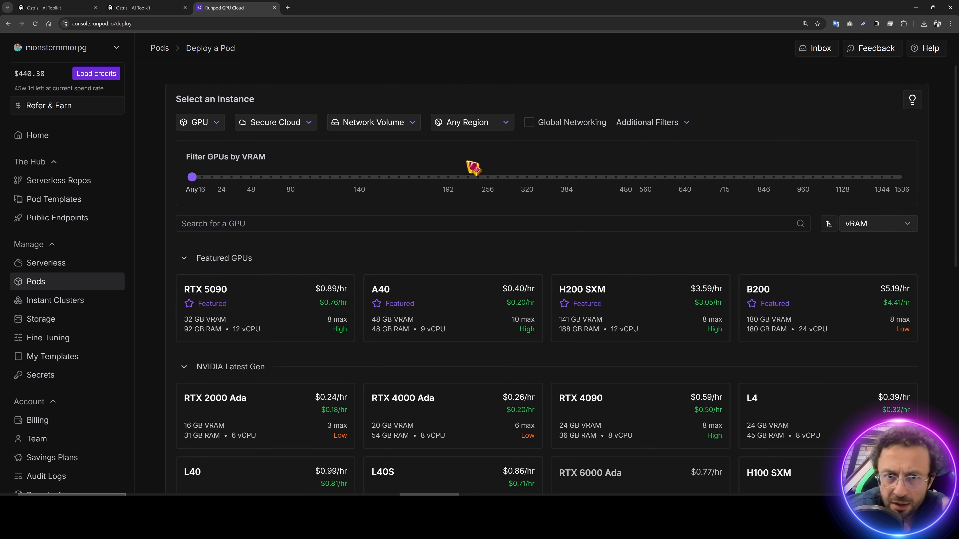
Step: Filter the GPU list to the US-TX-3 region, dropping US-WA-1 and US-TX-4
{"action": "left_click", "coordinate": [490, 125]}
{"action": "left_click", "coordinate": [512, 184]}
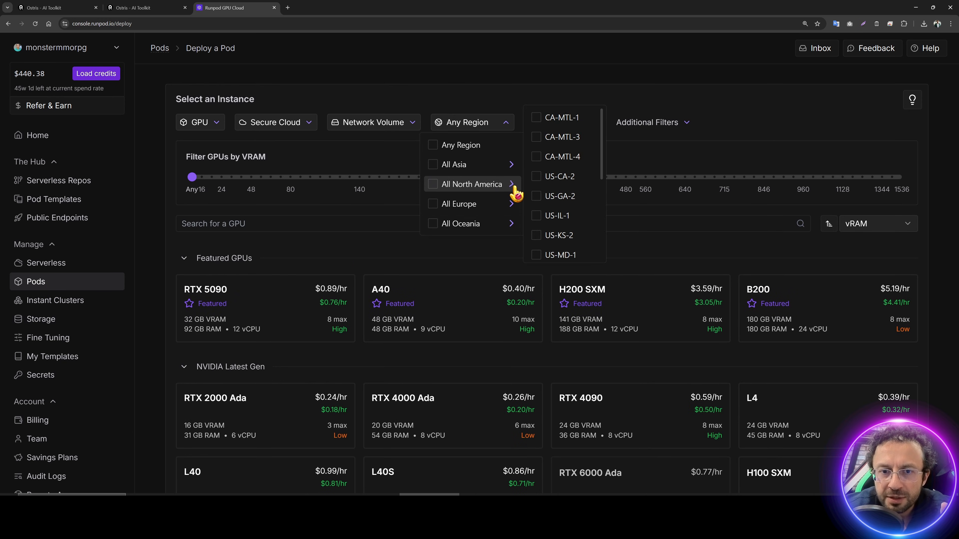
{"action": "scroll", "coordinate": [572, 238], "scroll_direction": "down", "scroll_amount": 3}
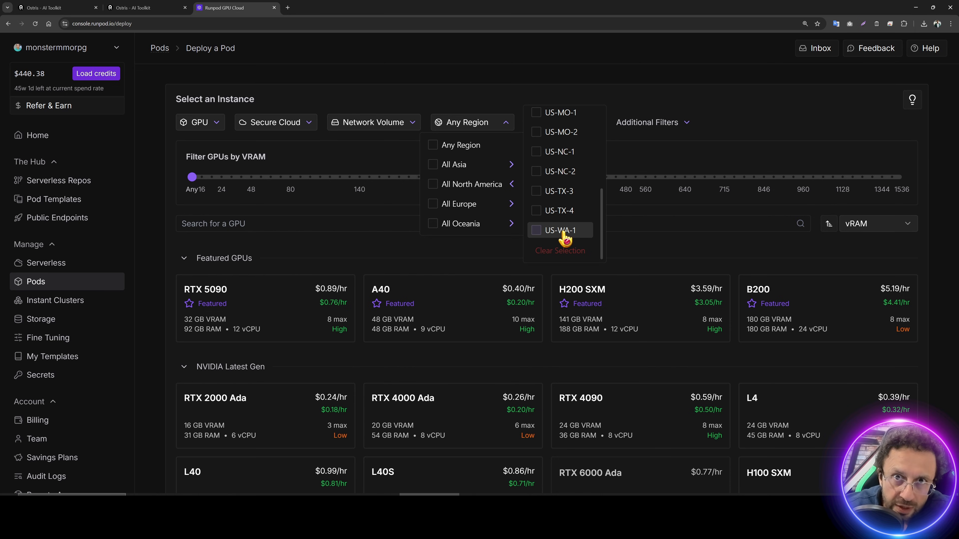
{"action": "left_click", "coordinate": [563, 232]}
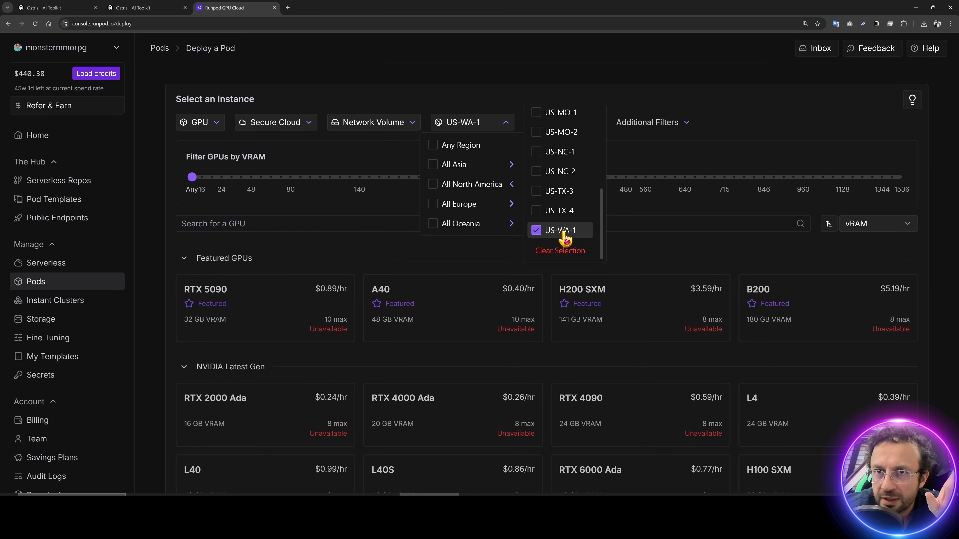
{"action": "scroll", "coordinate": [516, 323], "scroll_direction": "down", "scroll_amount": 4}
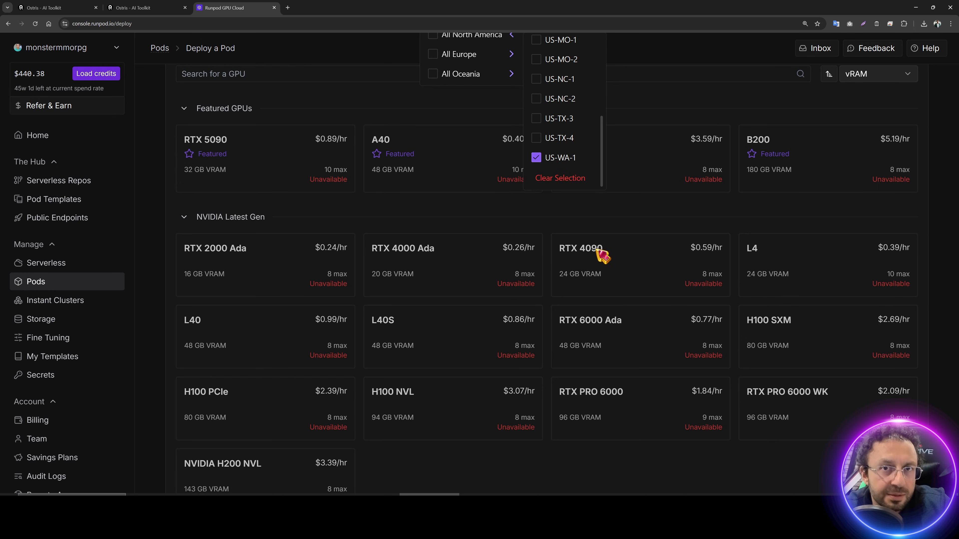
{"action": "scroll", "coordinate": [514, 261], "scroll_direction": "up", "scroll_amount": 2}
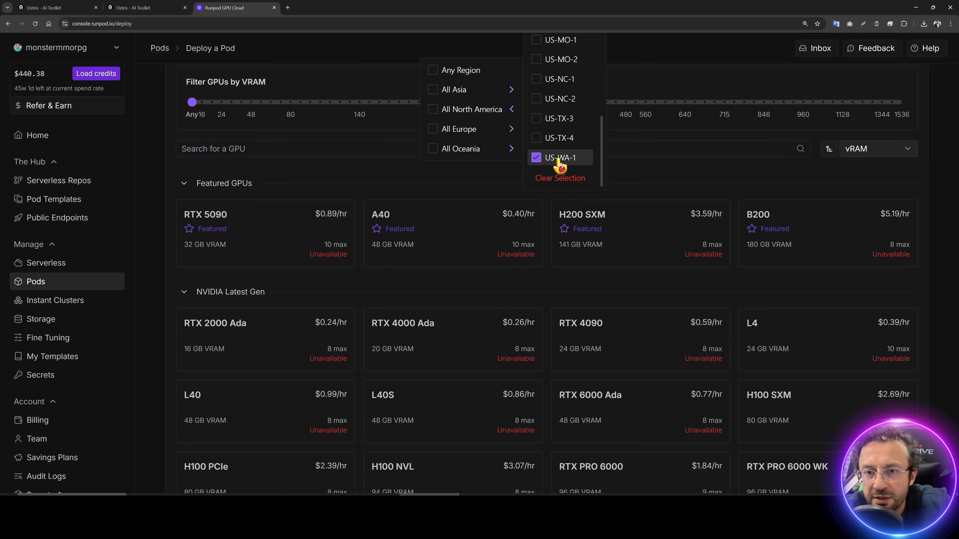
{"action": "left_click", "coordinate": [561, 138]}
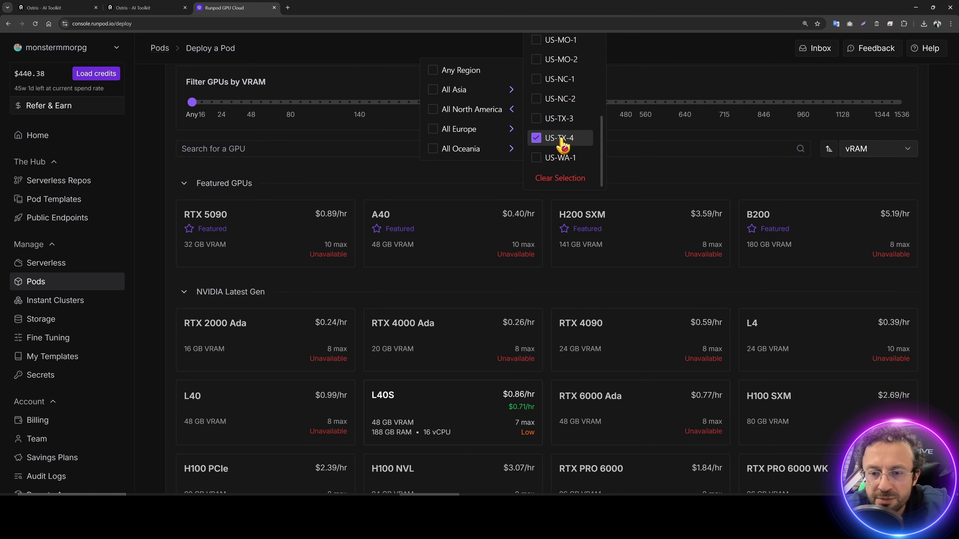
{"action": "left_click", "coordinate": [562, 139]}
{"action": "left_click", "coordinate": [556, 120]}
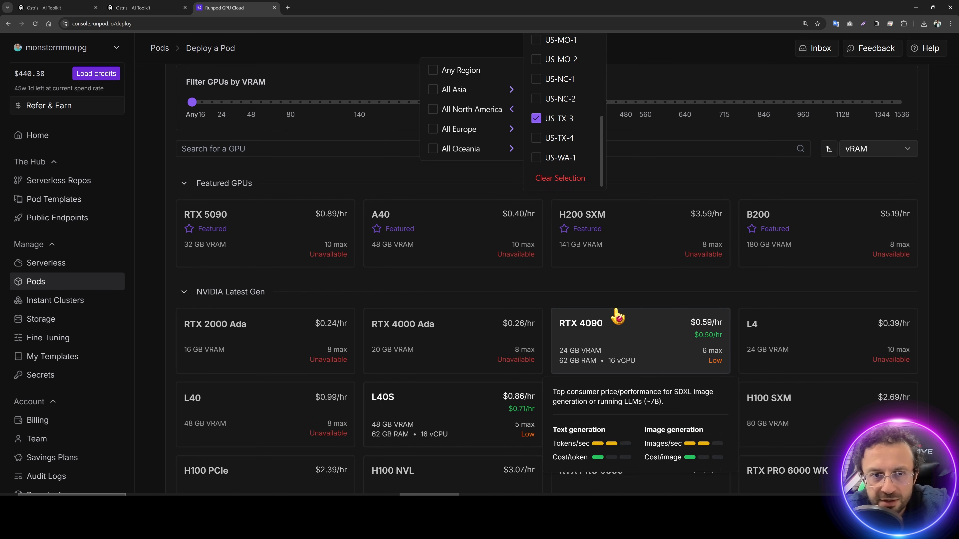
Step: Require NVMe disk type under Additional Filters
{"action": "scroll", "coordinate": [602, 131], "scroll_direction": "up", "scroll_amount": 2}
{"action": "left_click", "coordinate": [667, 122]}
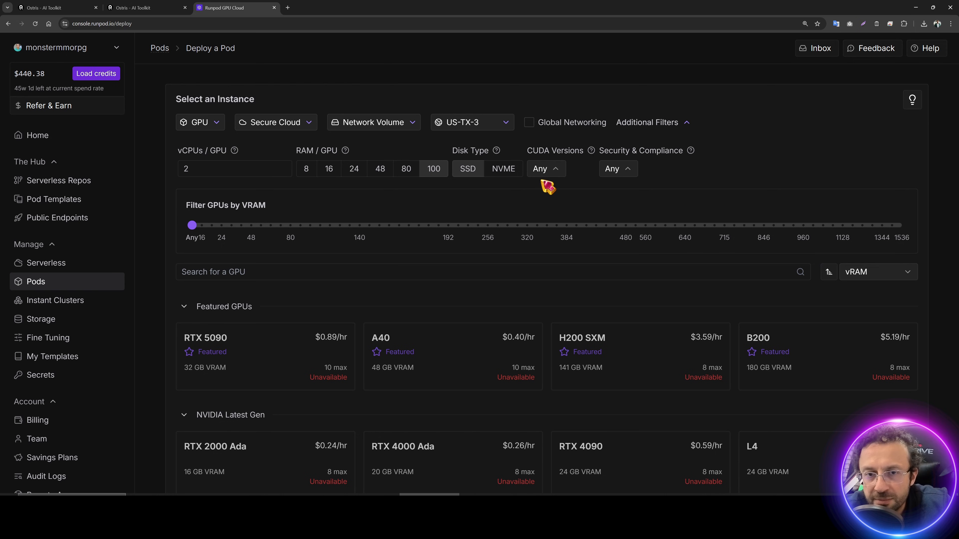
{"action": "left_click", "coordinate": [504, 173]}
{"action": "scroll", "coordinate": [600, 336], "scroll_direction": "down", "scroll_amount": 5}
{"action": "scroll", "coordinate": [606, 339], "scroll_direction": "up", "scroll_amount": 5}
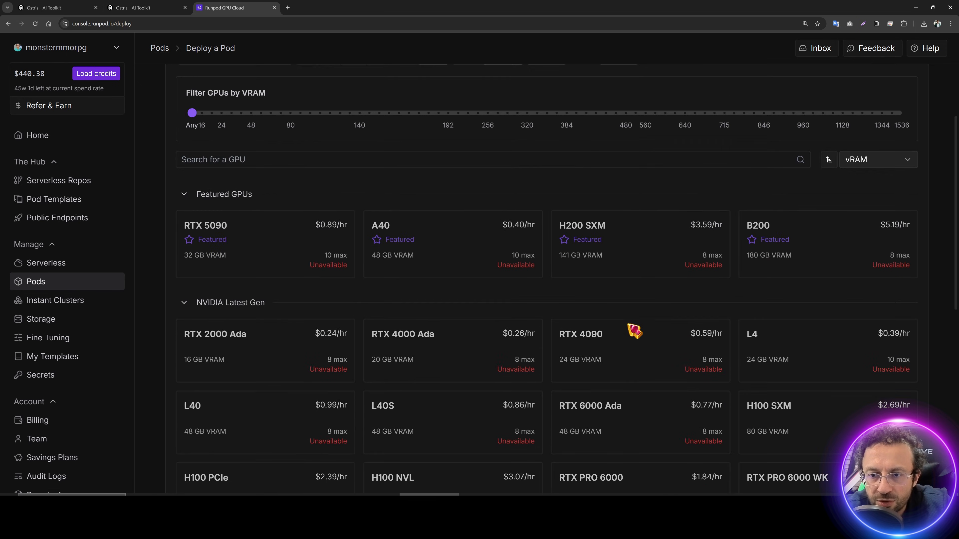
Step: Add US-NC-2, US-NC-1, US-MO-2, US-MO-1, US-MD-1 and US-KS-2 regions, then choose the RTX 4090
{"action": "left_click", "coordinate": [478, 123]}
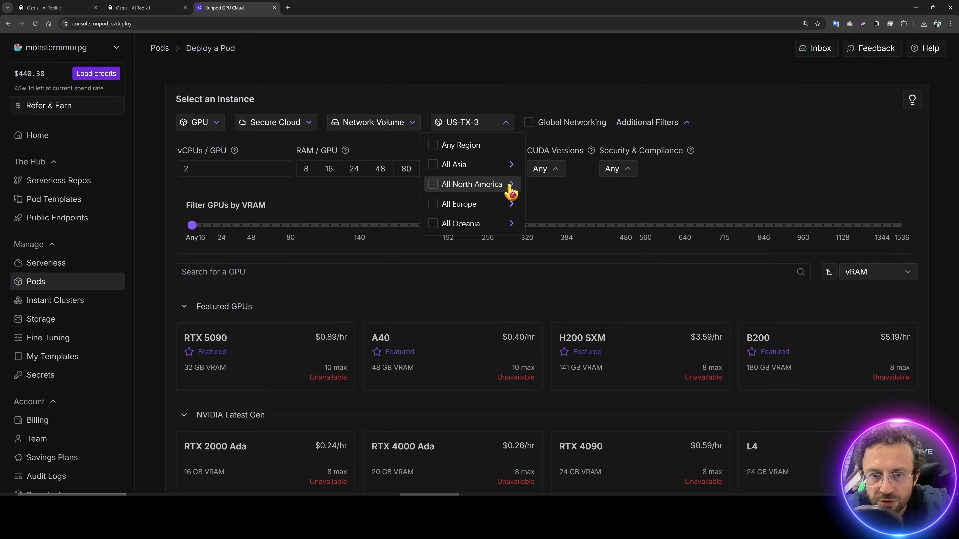
{"action": "left_click", "coordinate": [511, 186]}
{"action": "left_click", "coordinate": [560, 175]}
{"action": "scroll", "coordinate": [640, 368], "scroll_direction": "down", "scroll_amount": 3}
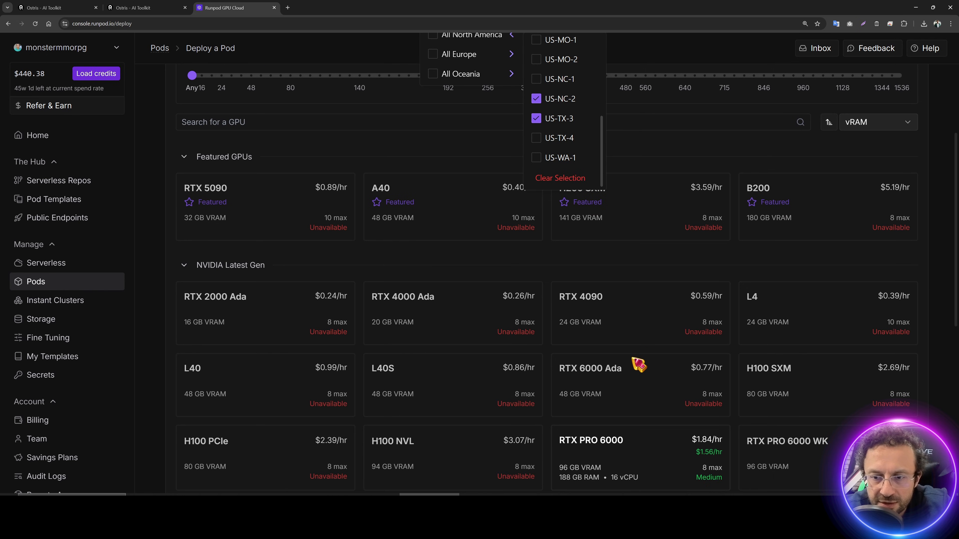
{"action": "left_click", "coordinate": [559, 79]}
{"action": "left_click", "coordinate": [559, 59]}
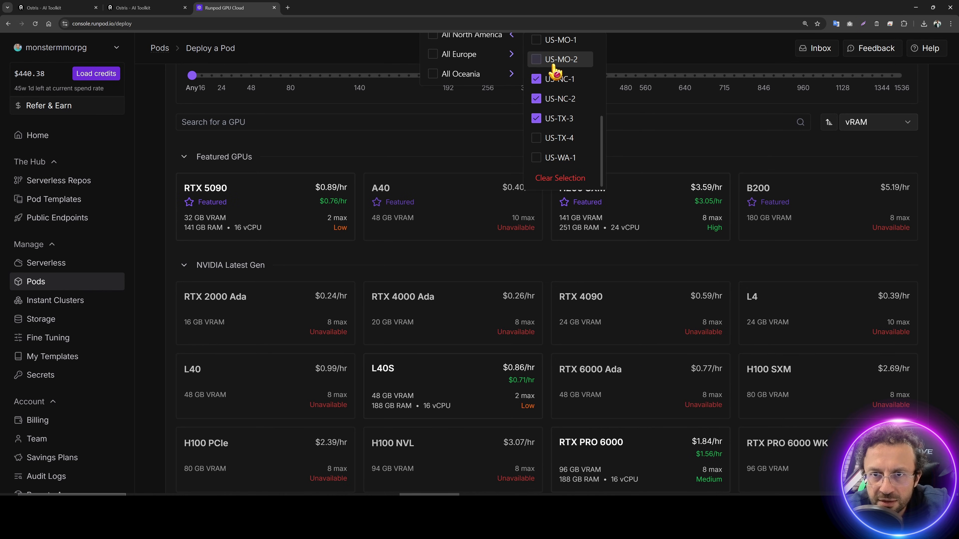
{"action": "left_click", "coordinate": [560, 40]}
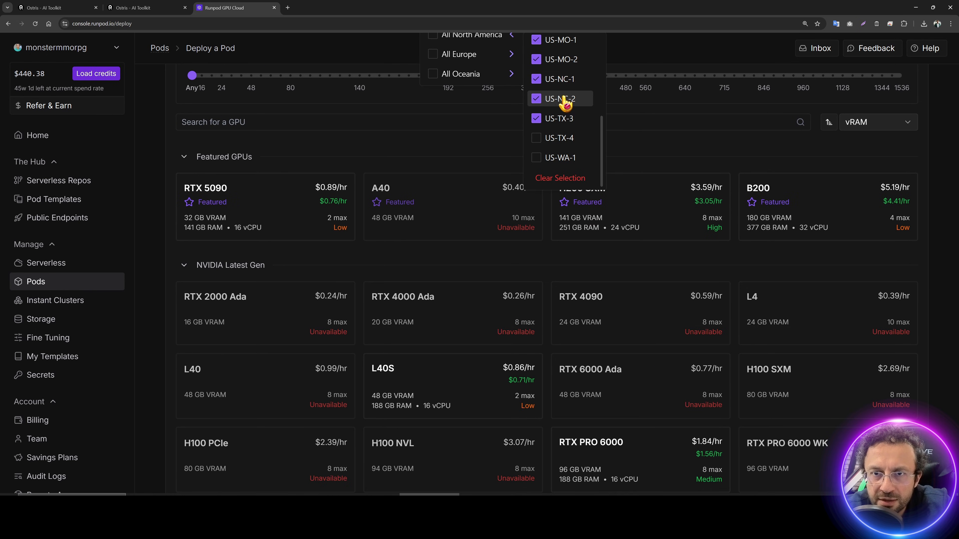
{"action": "scroll", "coordinate": [563, 104], "scroll_direction": "up", "scroll_amount": 3}
{"action": "left_click", "coordinate": [561, 132]}
{"action": "left_click", "coordinate": [564, 114]}
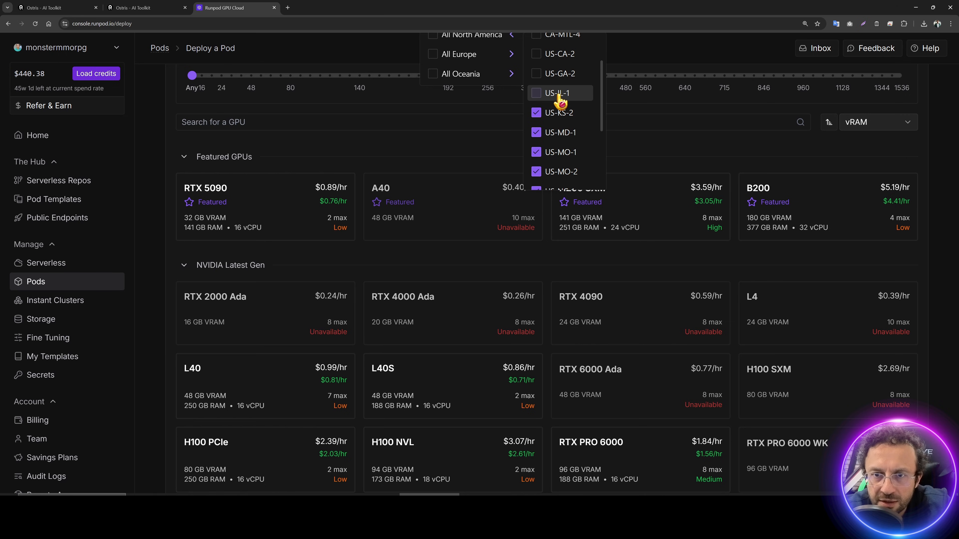
{"action": "left_click", "coordinate": [648, 325]}
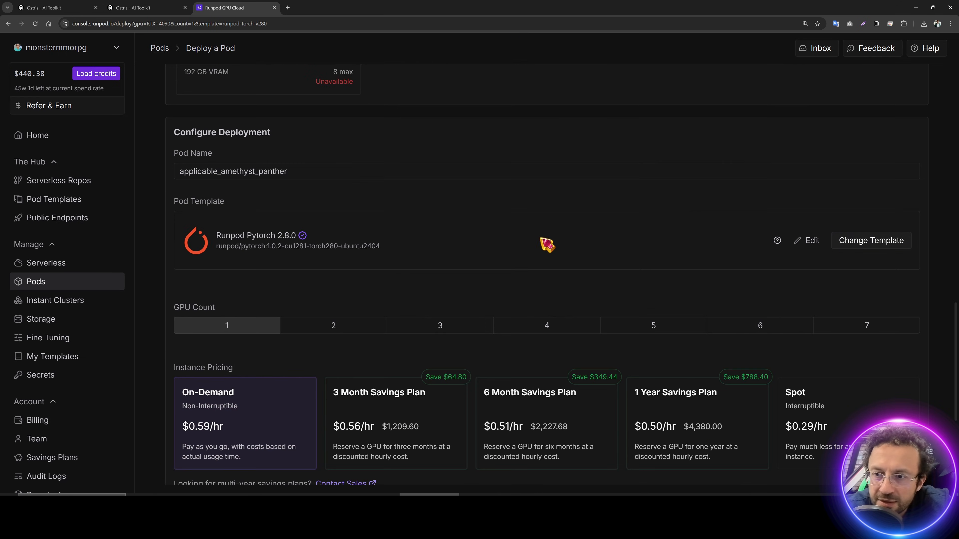
Step: Compare the current Pytorch 2.8.0 template against the recommended template in the notes
{"action": "left_click_drag", "start_coordinate": [429, 257], "coordinate": [233, 230]}
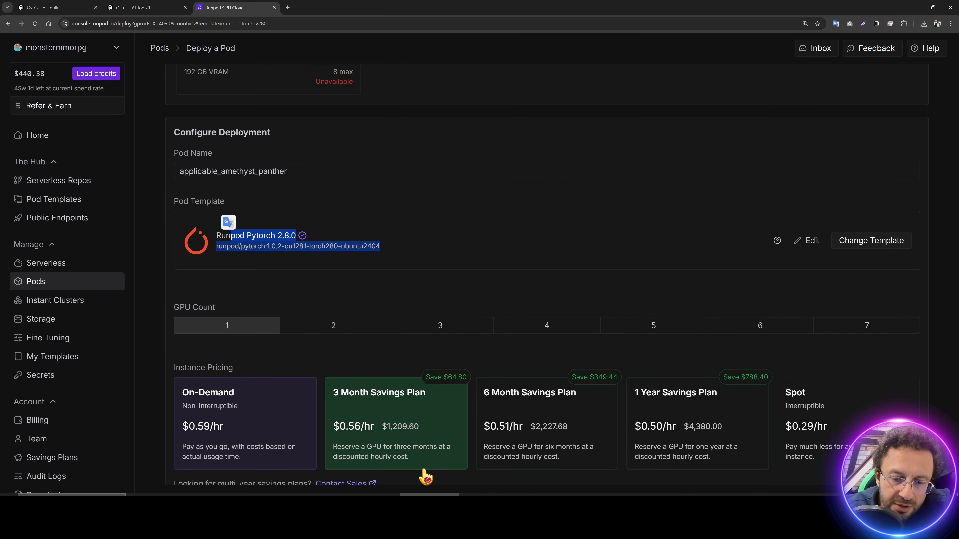
{"action": "key", "text": "alt+Tab"}
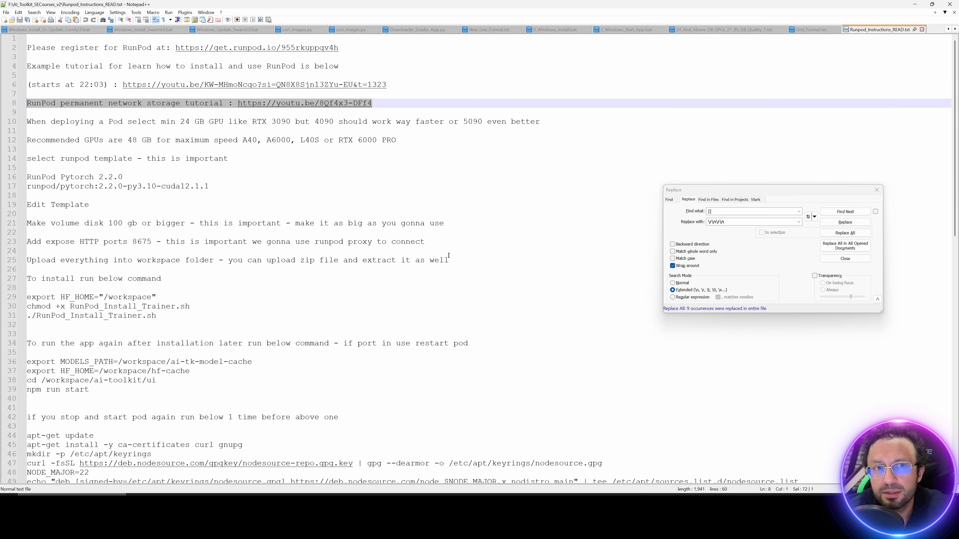
{"action": "left_click_drag", "start_coordinate": [223, 187], "coordinate": [31, 178]}
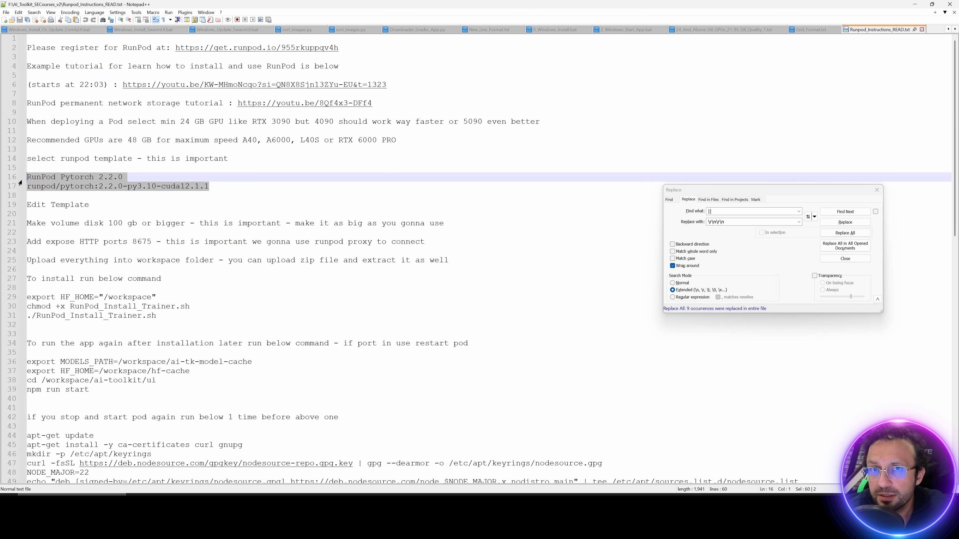
{"action": "key", "text": "alt+Tab"}
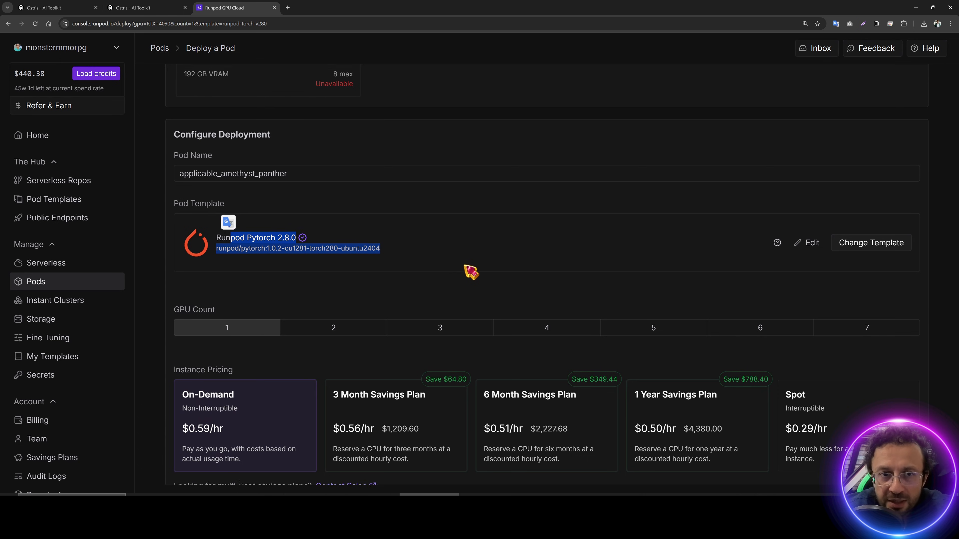
Step: Briefly try the RTX 5090, then switch back to the RTX 4090
{"action": "scroll", "coordinate": [468, 279], "scroll_direction": "up", "scroll_amount": 8}
{"action": "scroll", "coordinate": [349, 274], "scroll_direction": "up", "scroll_amount": 10}
{"action": "left_click", "coordinate": [290, 363]}
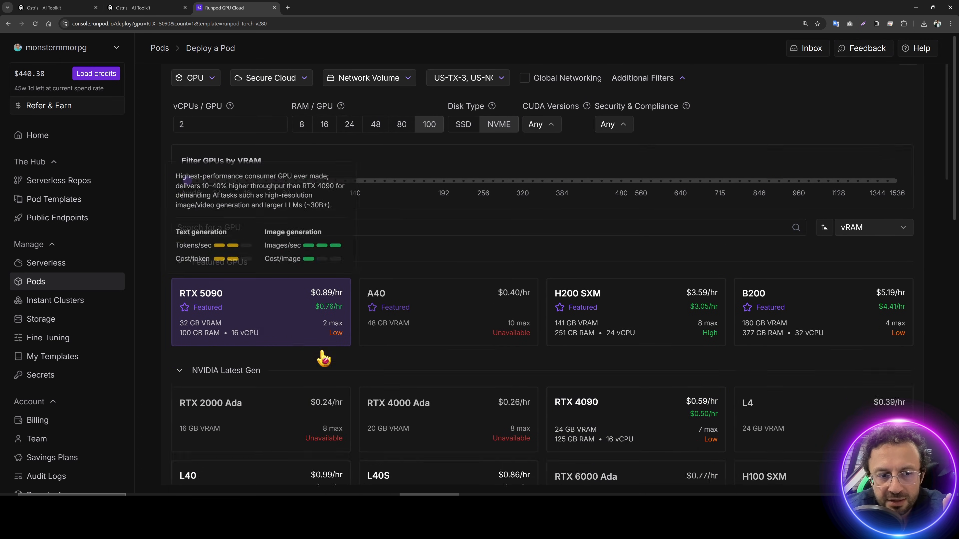
{"action": "scroll", "coordinate": [526, 353], "scroll_direction": "down", "scroll_amount": 10}
{"action": "scroll", "coordinate": [526, 354], "scroll_direction": "down", "scroll_amount": 8}
{"action": "left_click_drag", "start_coordinate": [381, 201], "coordinate": [197, 207]}
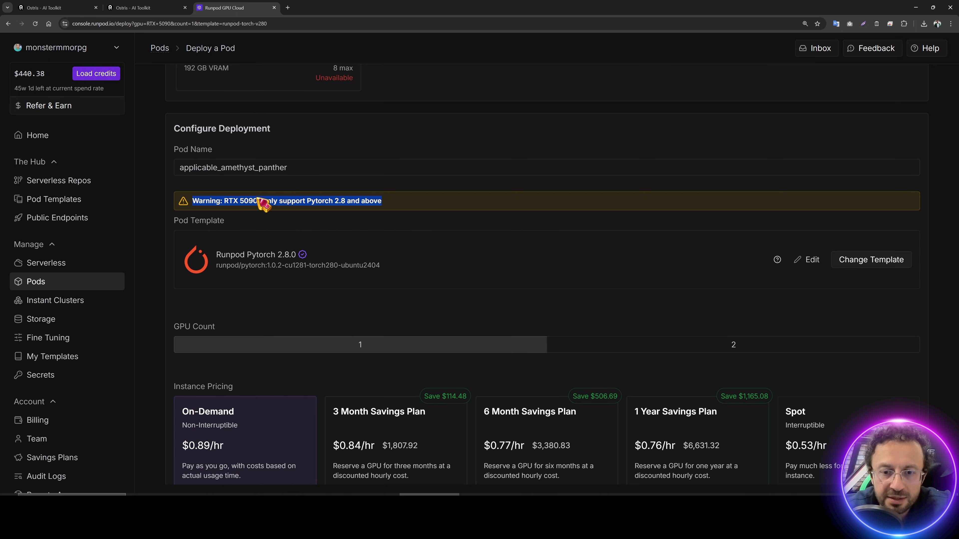
{"action": "scroll", "coordinate": [407, 259], "scroll_direction": "up", "scroll_amount": 15}
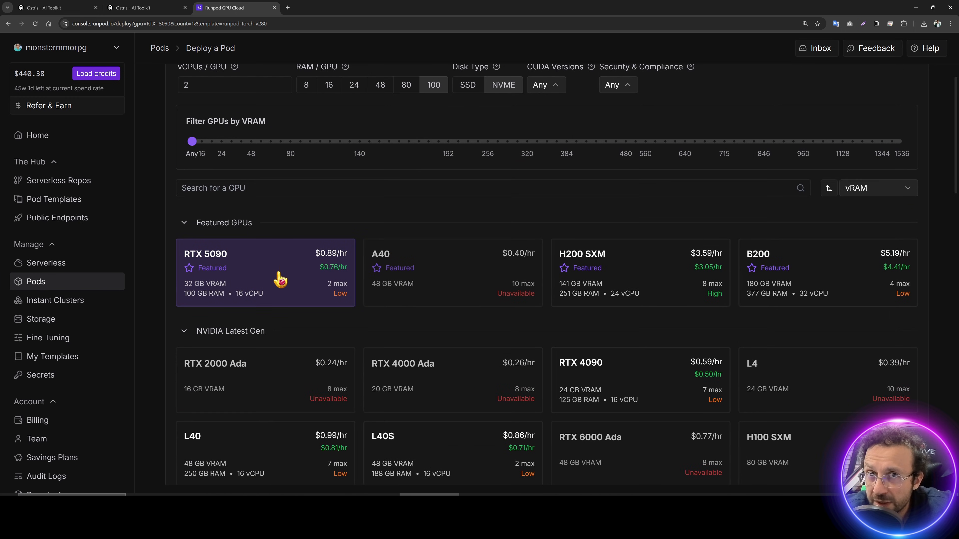
{"action": "scroll", "coordinate": [397, 299], "scroll_direction": "down", "scroll_amount": 10}
{"action": "scroll", "coordinate": [713, 302], "scroll_direction": "up", "scroll_amount": 4}
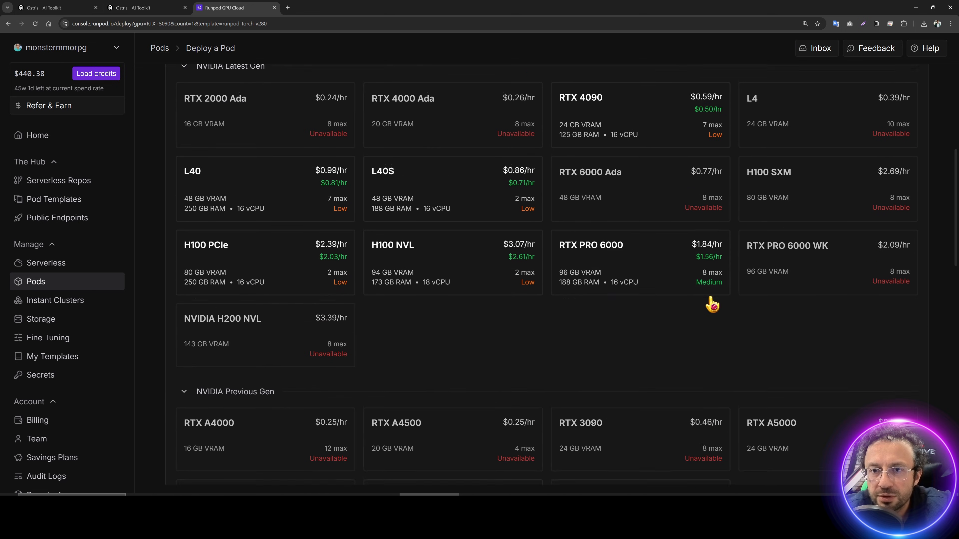
{"action": "left_click", "coordinate": [642, 204]}
{"action": "scroll", "coordinate": [614, 386], "scroll_direction": "down", "scroll_amount": 7}
{"action": "scroll", "coordinate": [622, 377], "scroll_direction": "down", "scroll_amount": 8}
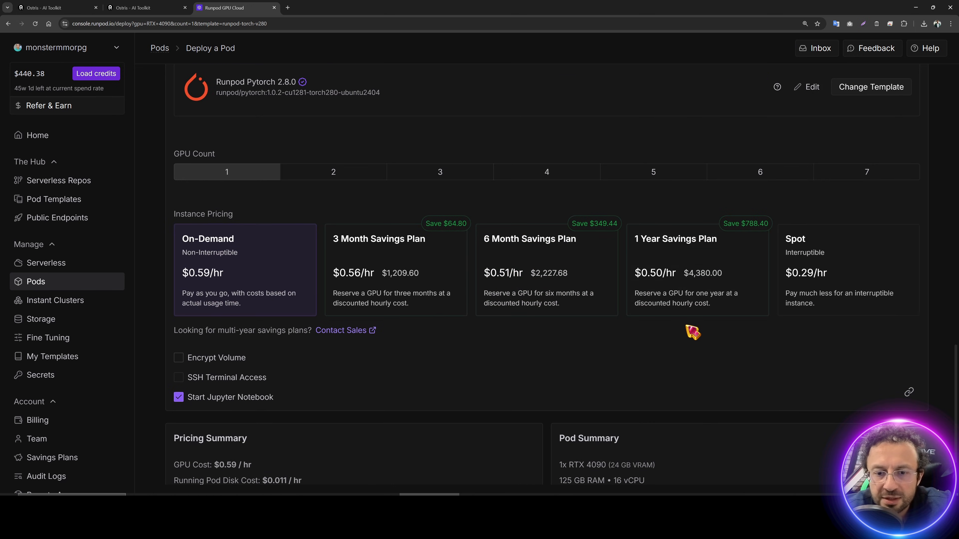
Step: Change the pod template to Runpod Pytorch 2.2.0
{"action": "left_click", "coordinate": [871, 89]}
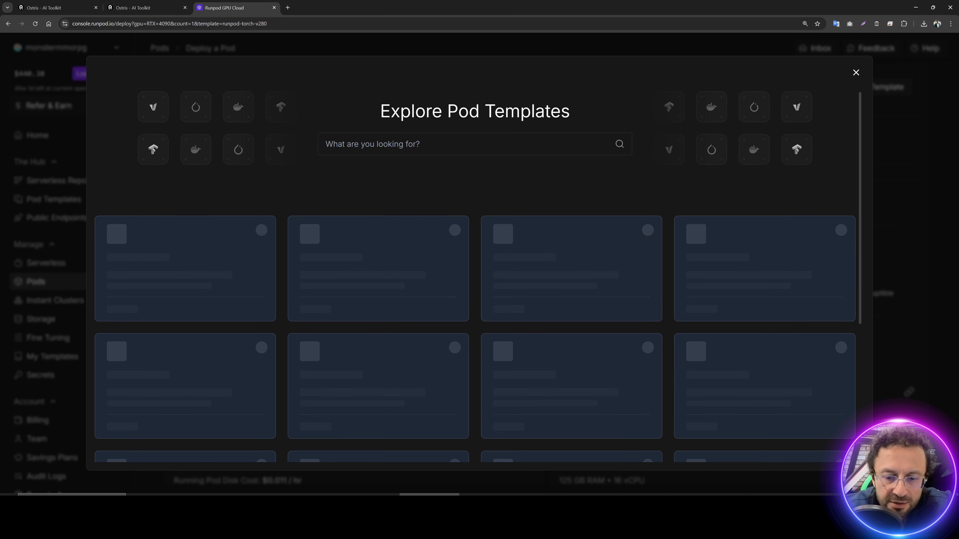
{"action": "key", "text": "alt+Tab"}
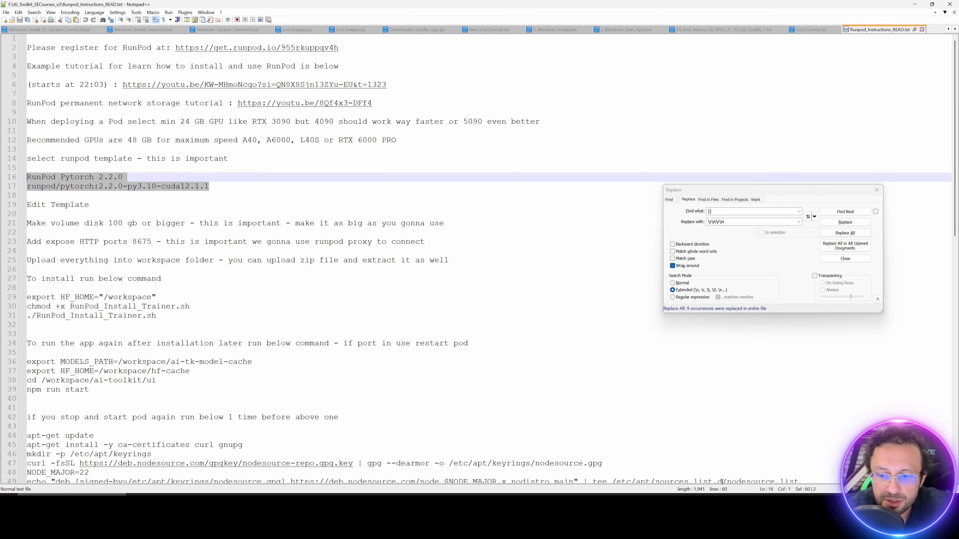
{"action": "key", "text": "alt+Tab"}
{"action": "scroll", "coordinate": [424, 392], "scroll_direction": "down", "scroll_amount": 2}
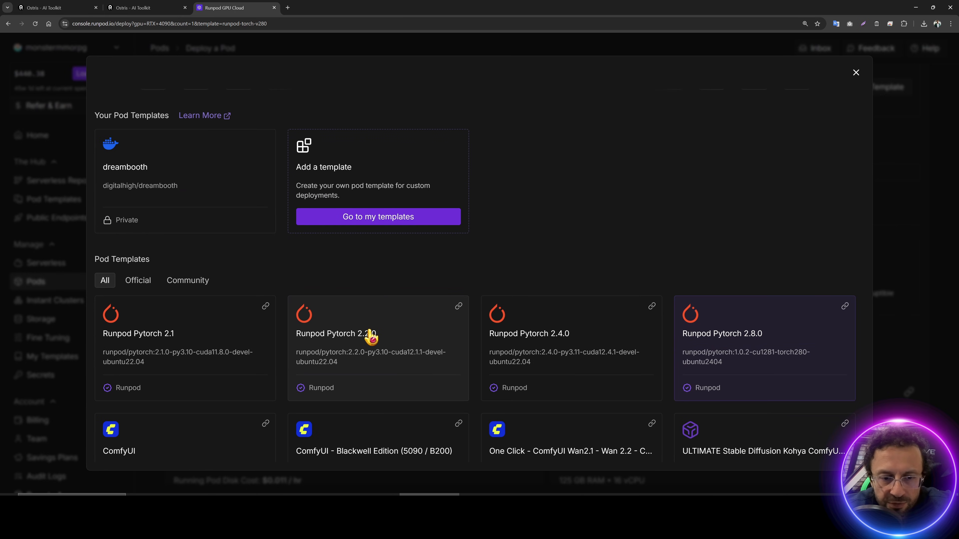
{"action": "left_click", "coordinate": [369, 336]}
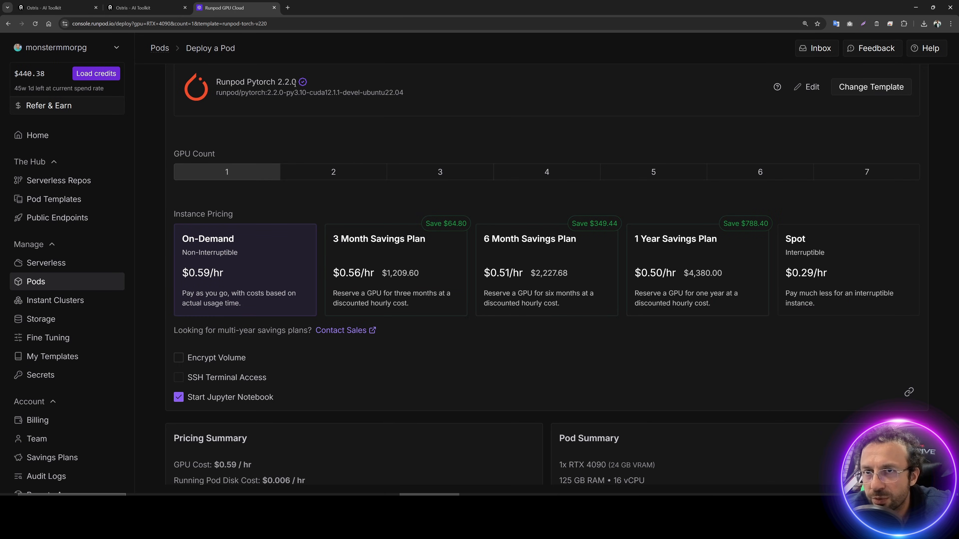
{"action": "scroll", "coordinate": [540, 193], "scroll_direction": "up", "scroll_amount": 2}
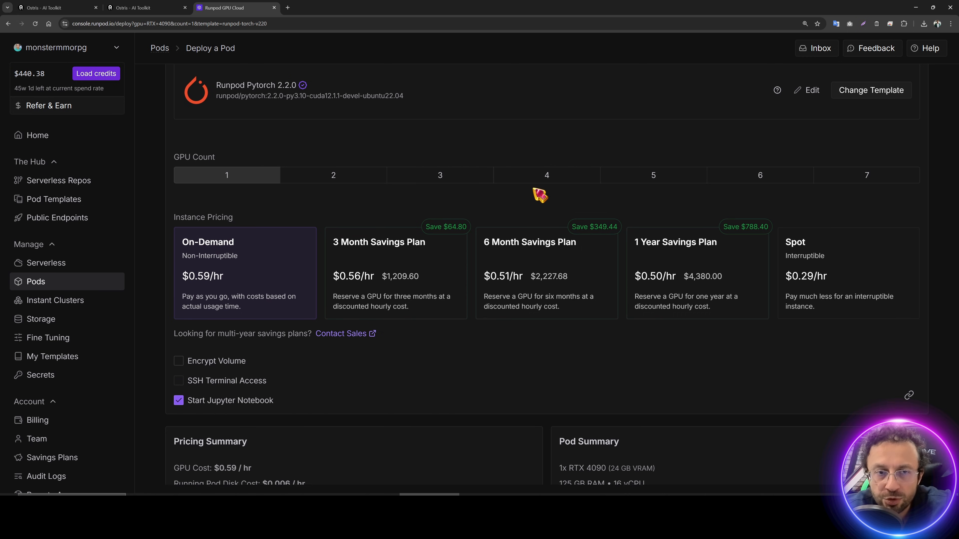
Step: Edit the template overrides to expose HTTP port 8675 and set the volume disk to 200 GB
{"action": "left_click", "coordinate": [808, 163]}
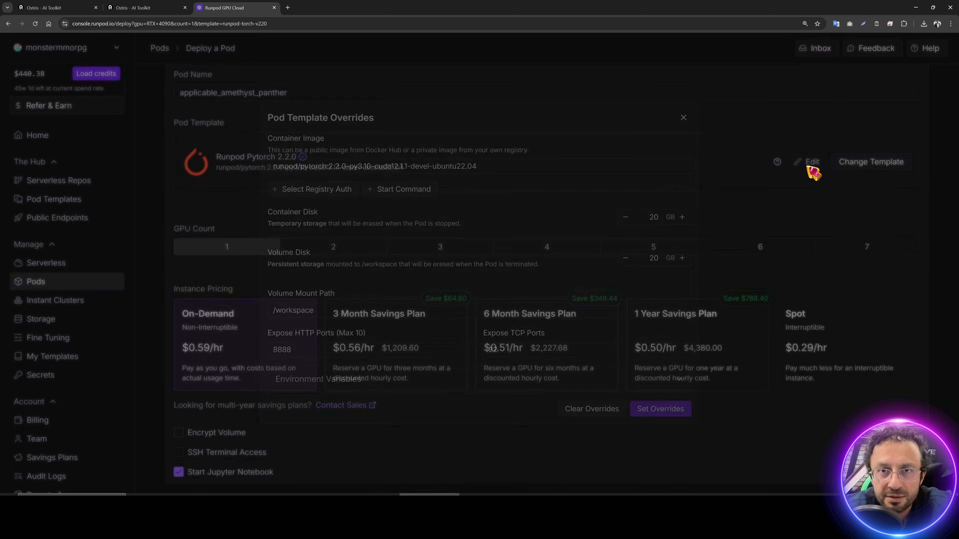
{"action": "left_click", "coordinate": [302, 349]}
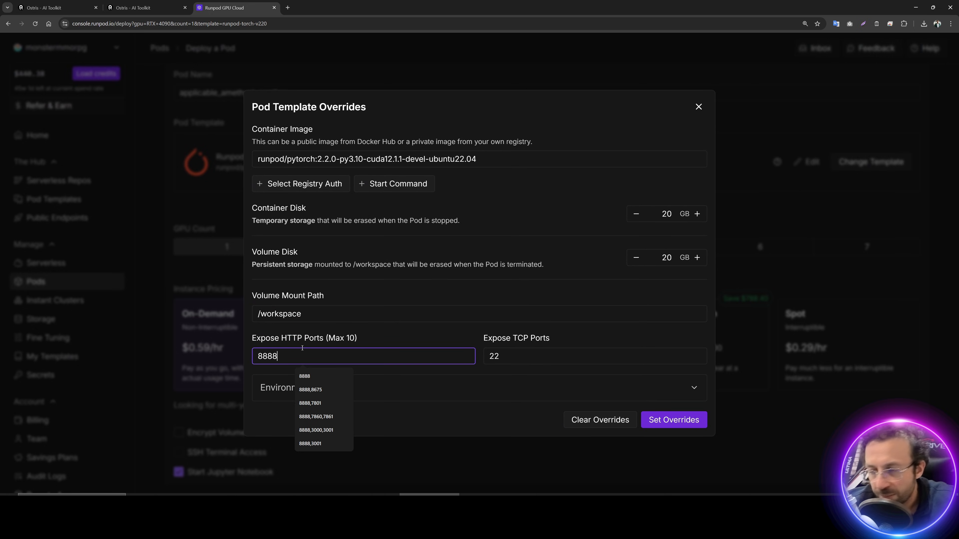
{"action": "type", "text": ",8675"}
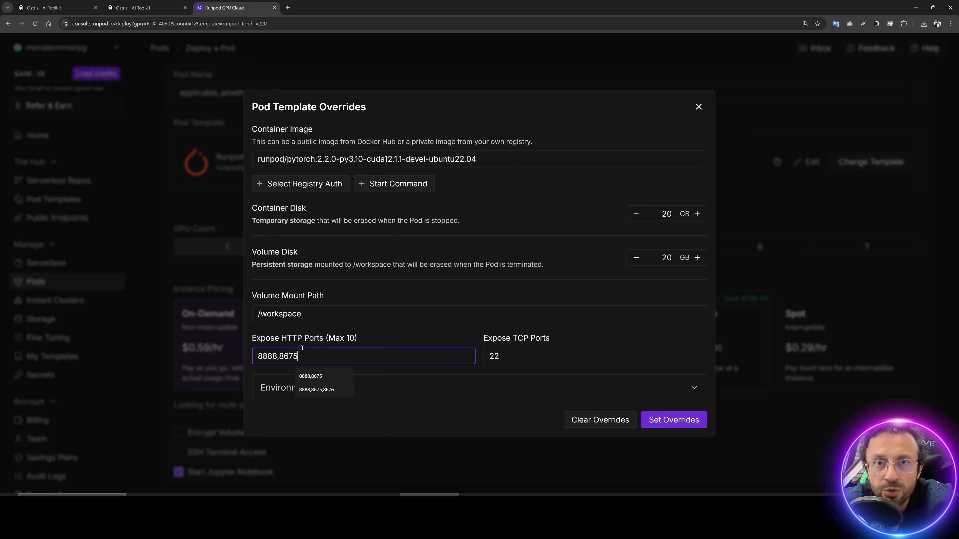
{"action": "double_click", "coordinate": [661, 258]}
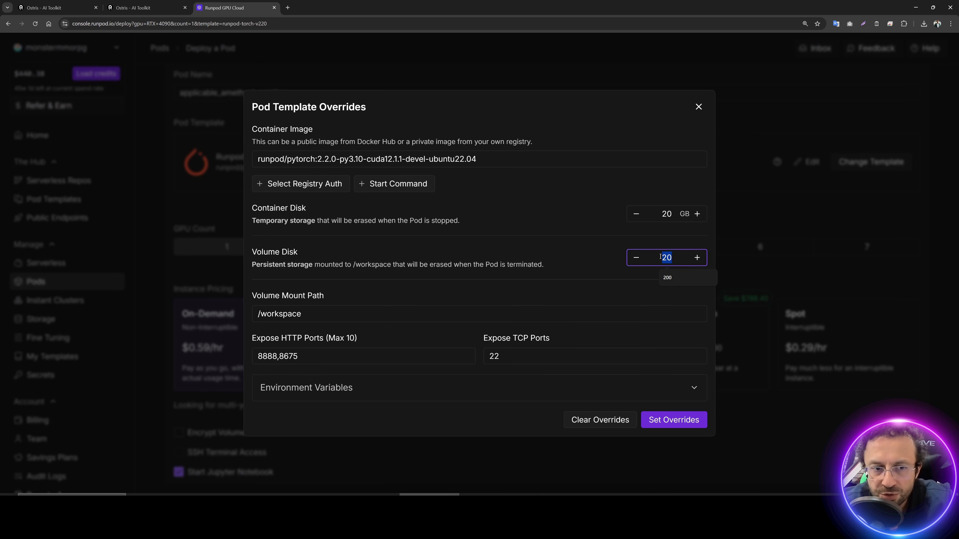
{"action": "type", "text": "200"}
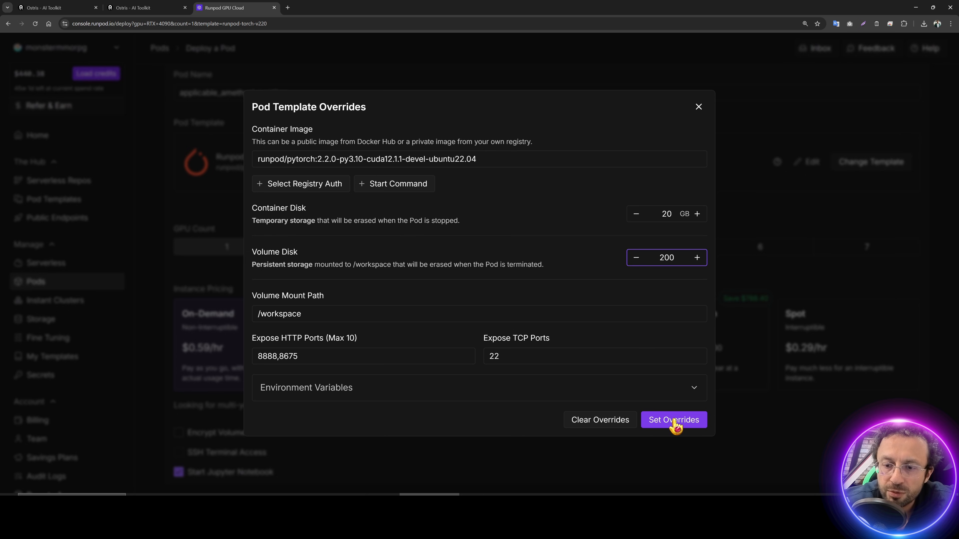
Step: Apply the overrides and deploy the RTX 4090 pod on-demand
{"action": "left_click", "coordinate": [676, 423]}
{"action": "scroll", "coordinate": [453, 340], "scroll_direction": "up", "scroll_amount": 5}
{"action": "scroll", "coordinate": [490, 345], "scroll_direction": "down", "scroll_amount": 6}
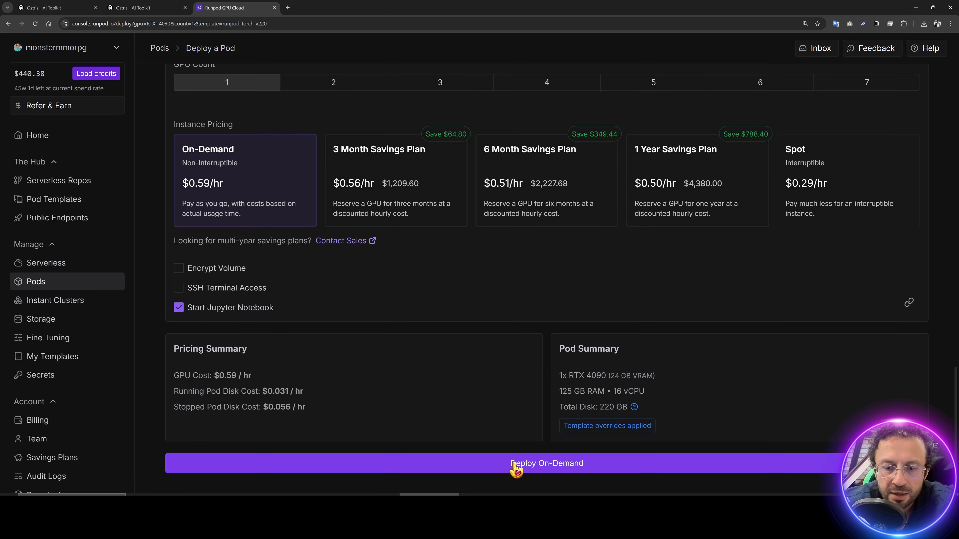
{"action": "left_click", "coordinate": [516, 465]}
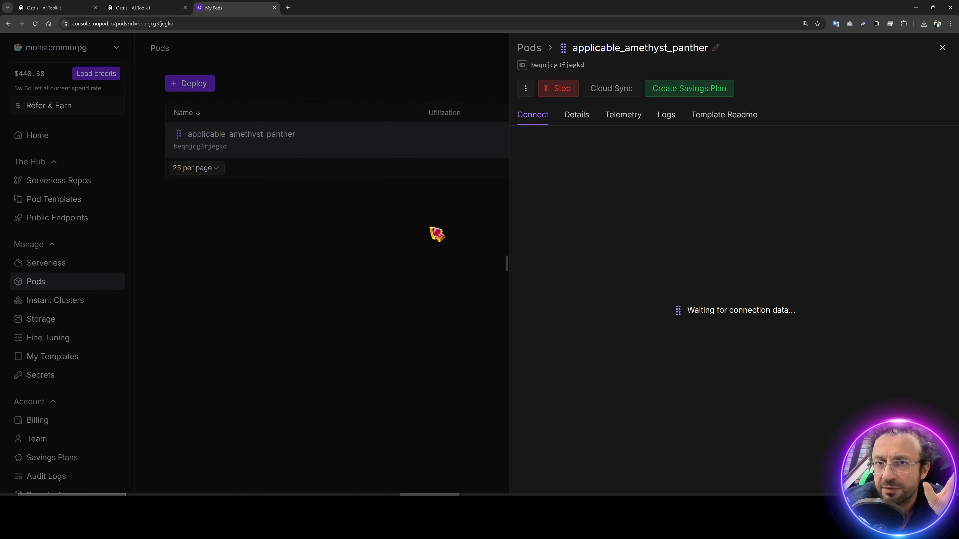
Step: Reload the Pods page and repeatedly check the pod's details until it is ready
{"action": "left_click", "coordinate": [436, 237]}
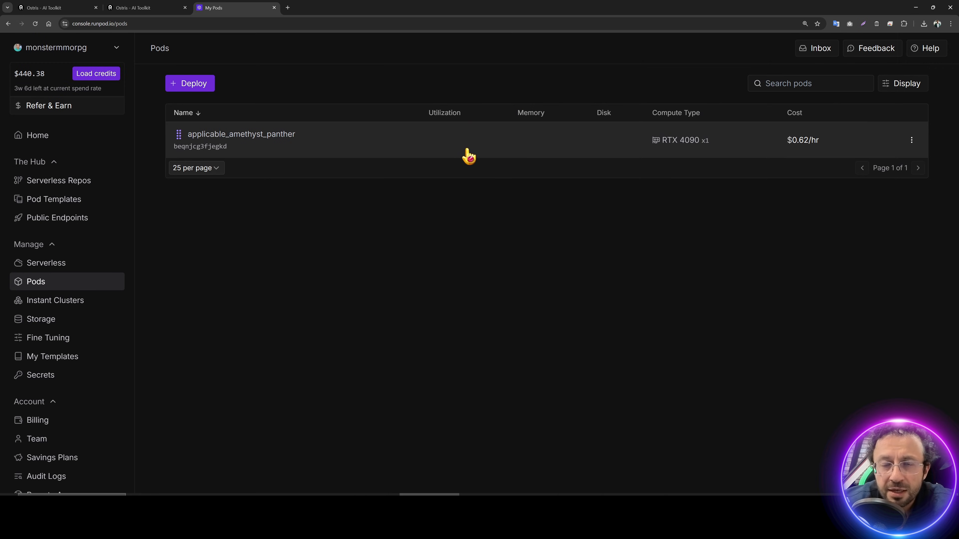
{"action": "left_click", "coordinate": [36, 23]}
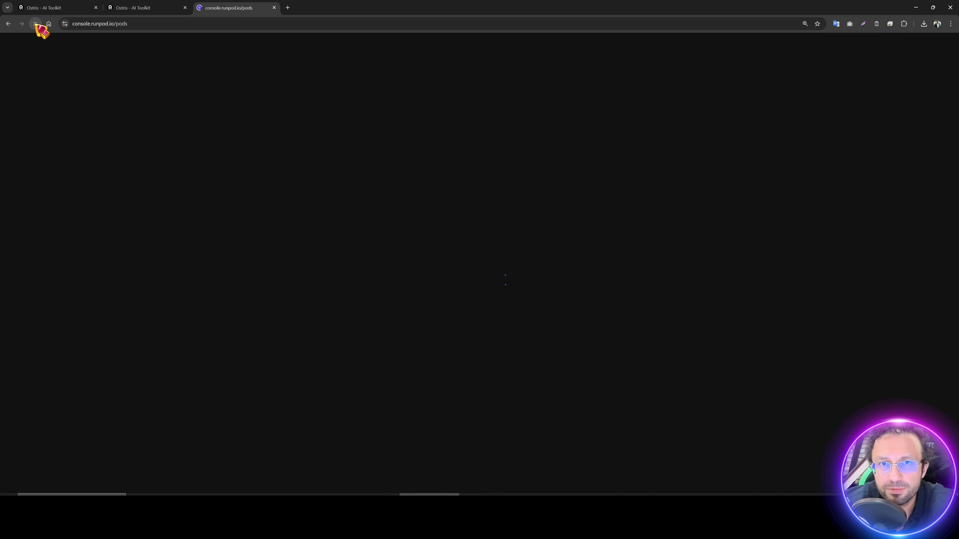
{"action": "left_click", "coordinate": [300, 152]}
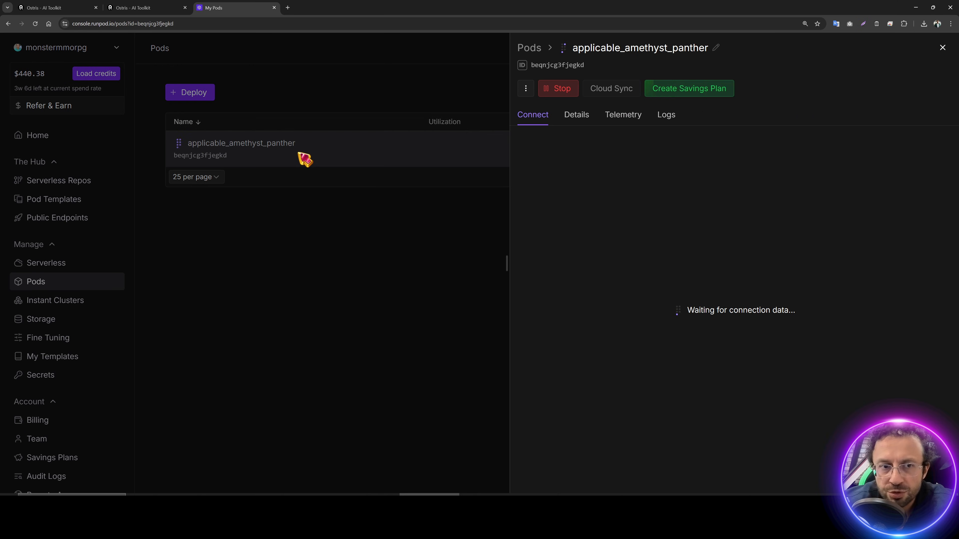
{"action": "left_click", "coordinate": [305, 156]}
{"action": "left_click", "coordinate": [306, 153]}
{"action": "left_click", "coordinate": [301, 154]}
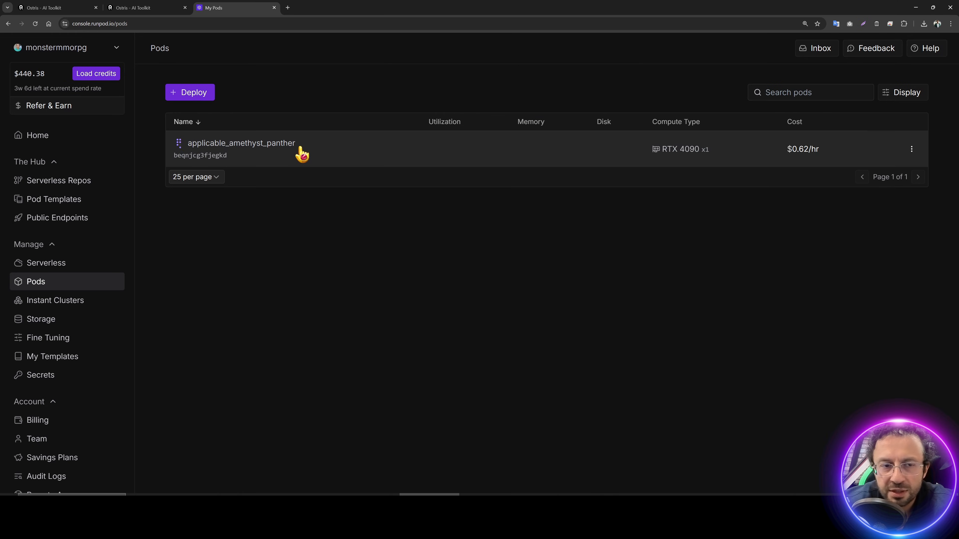
{"action": "left_click", "coordinate": [327, 157]}
{"action": "left_click", "coordinate": [325, 156]}
{"action": "left_click", "coordinate": [319, 157]}
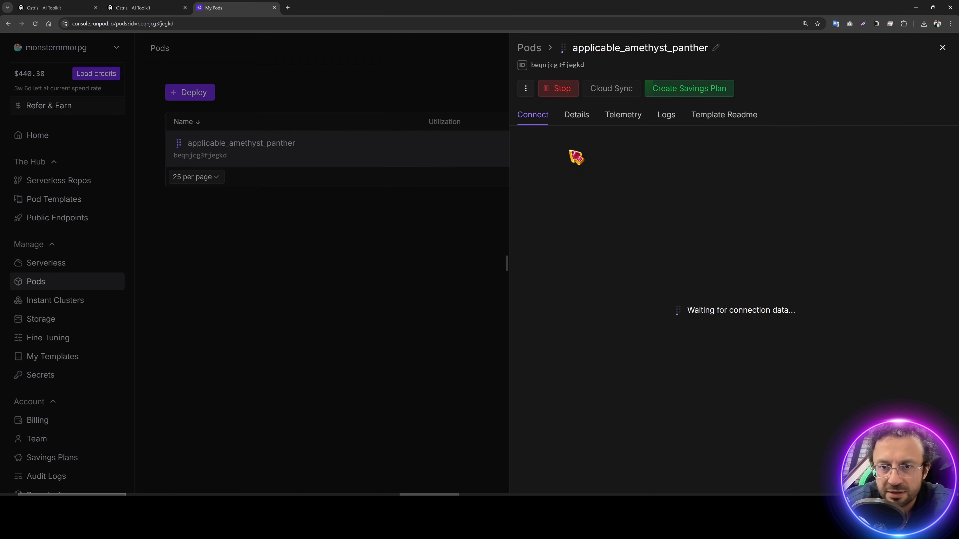
Step: Review the pod's details, connection and telemetry, then launch Jupyter Lab on port 8888
{"action": "left_click", "coordinate": [566, 117]}
{"action": "left_click", "coordinate": [533, 115]}
{"action": "left_click", "coordinate": [623, 115]}
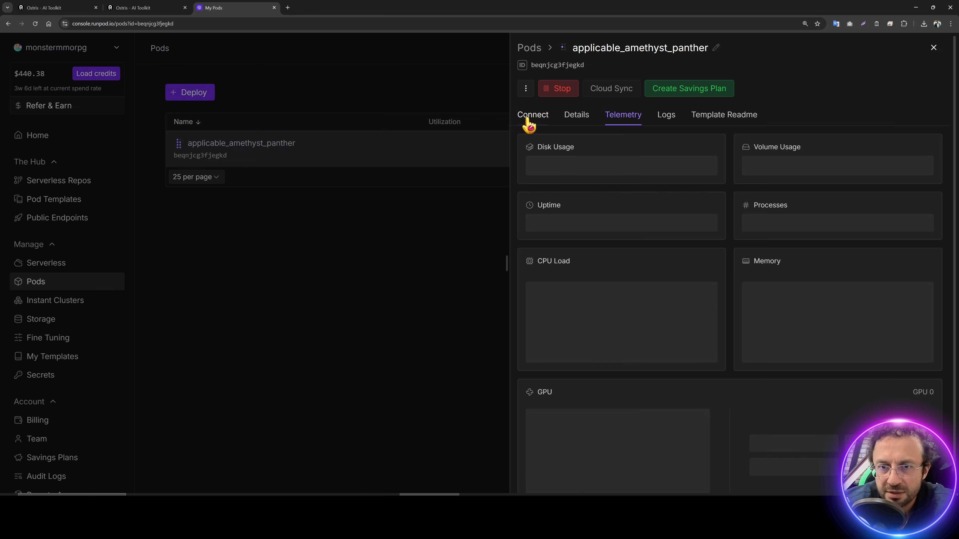
{"action": "left_click", "coordinate": [531, 115]}
{"action": "left_click", "coordinate": [439, 276]}
{"action": "left_click", "coordinate": [35, 23]}
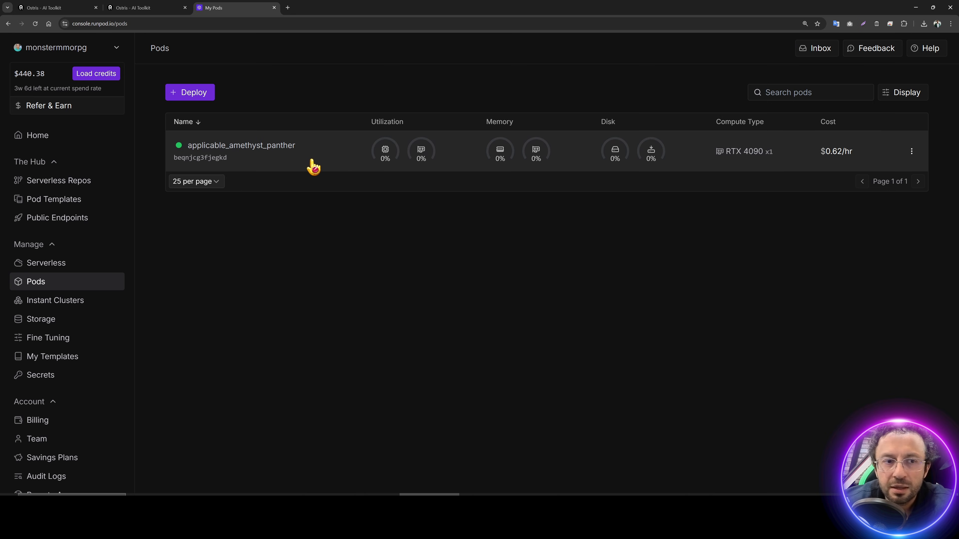
{"action": "left_click", "coordinate": [317, 162]}
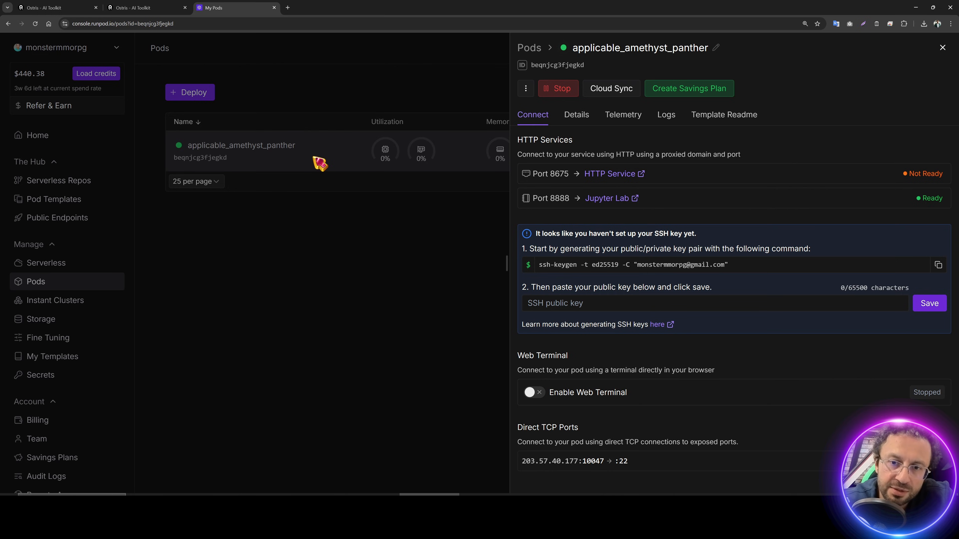
{"action": "left_click", "coordinate": [624, 198]}
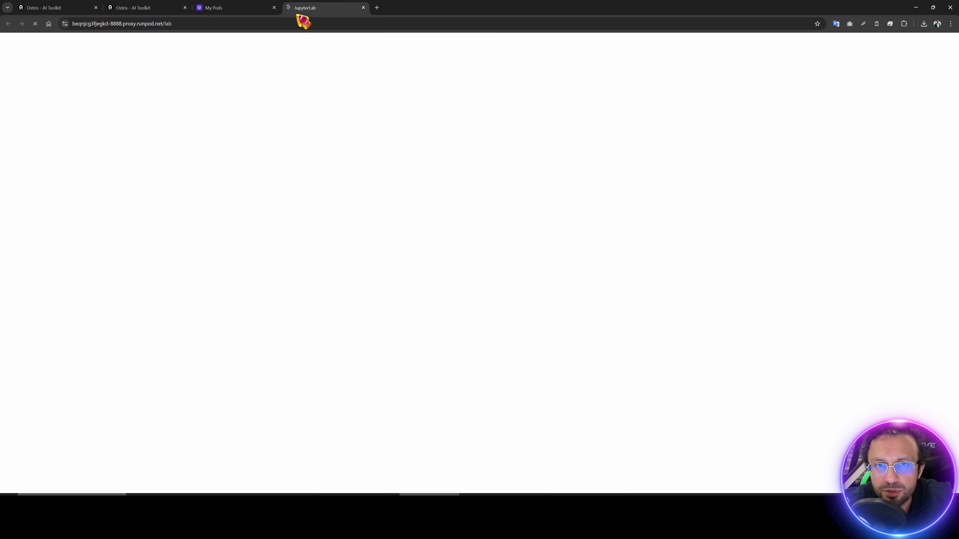
Step: In a new JupyterLab terminal, install and run nvitop, zooming the page to 150%
{"action": "left_click", "coordinate": [246, 8]}
{"action": "left_click", "coordinate": [321, 8]}
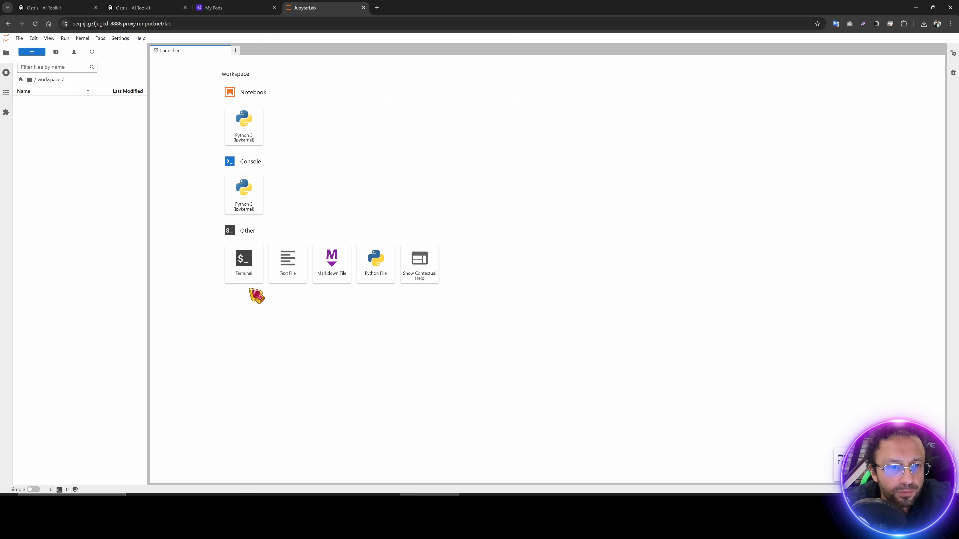
{"action": "left_click", "coordinate": [250, 269]}
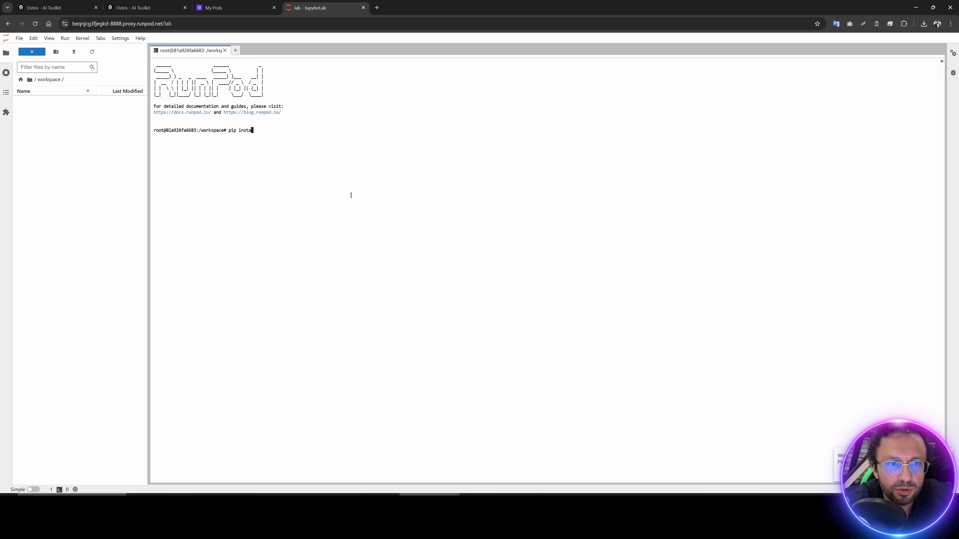
{"action": "type", "text": "pip install nvitop"}
{"action": "key", "text": "Return"}
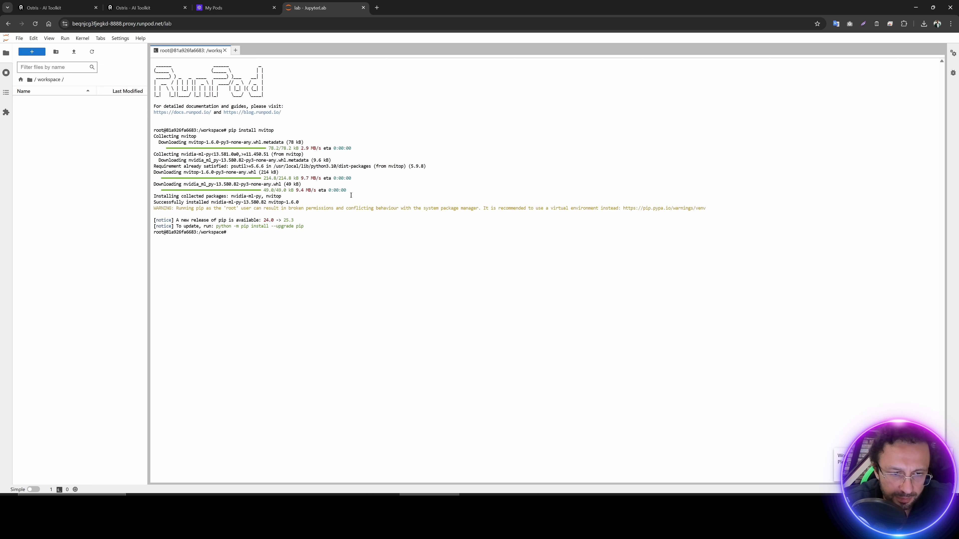
{"action": "type", "text": "nvitop"}
{"action": "key", "text": "Return"}
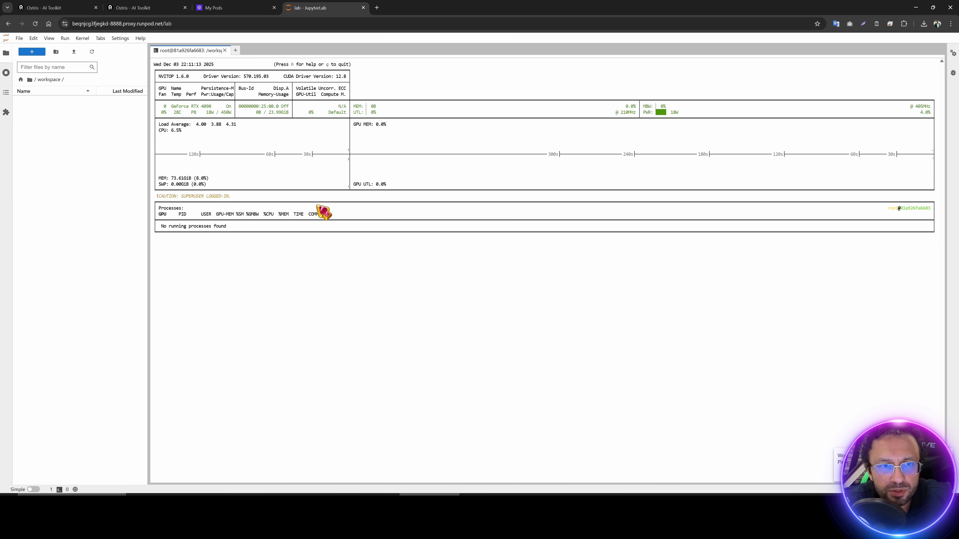
{"action": "key", "text": "ctrl+plus"}
{"action": "key", "text": "ctrl+plus"}
{"action": "key", "text": "ctrl+plus"}
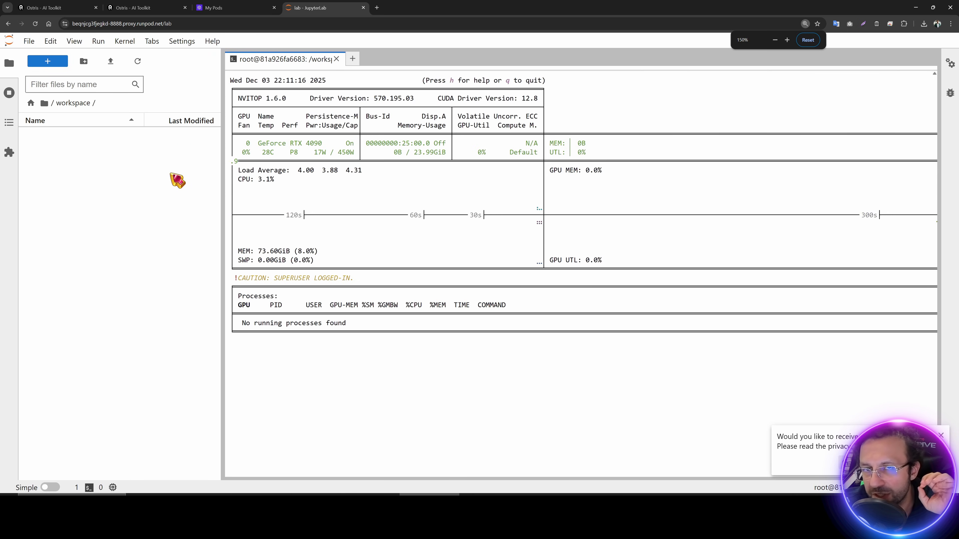
Step: Upload and extract AI_Toolkit_SECourses_v2.zip into workspace, then open Runpod_Instructions_READ.txt
{"action": "key", "text": "alt+Tab"}
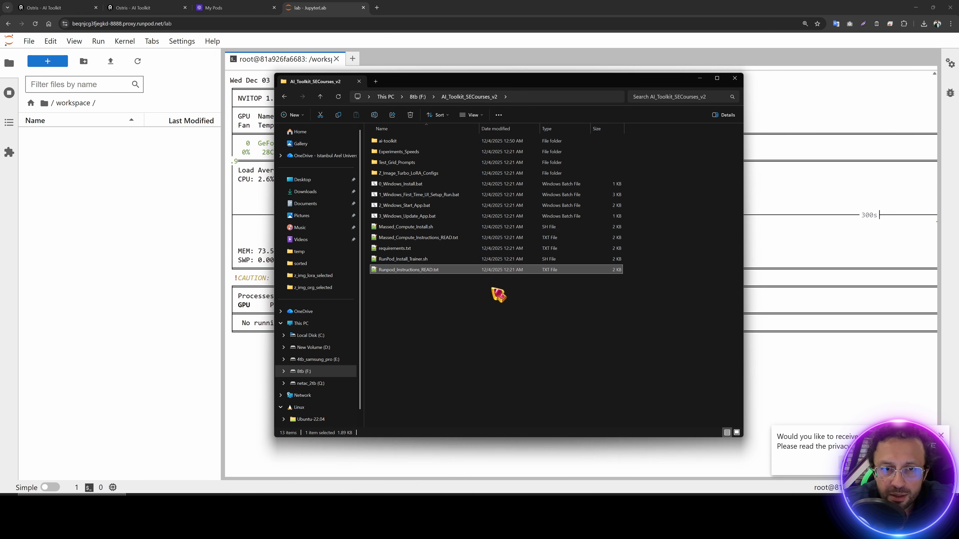
{"action": "left_click", "coordinate": [419, 97]}
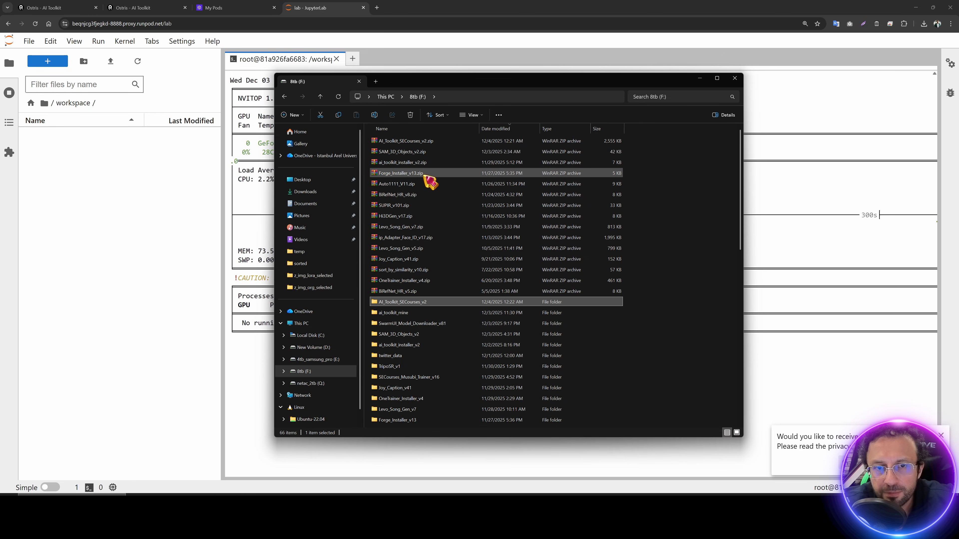
{"action": "left_click_drag", "start_coordinate": [416, 142], "coordinate": [98, 202]}
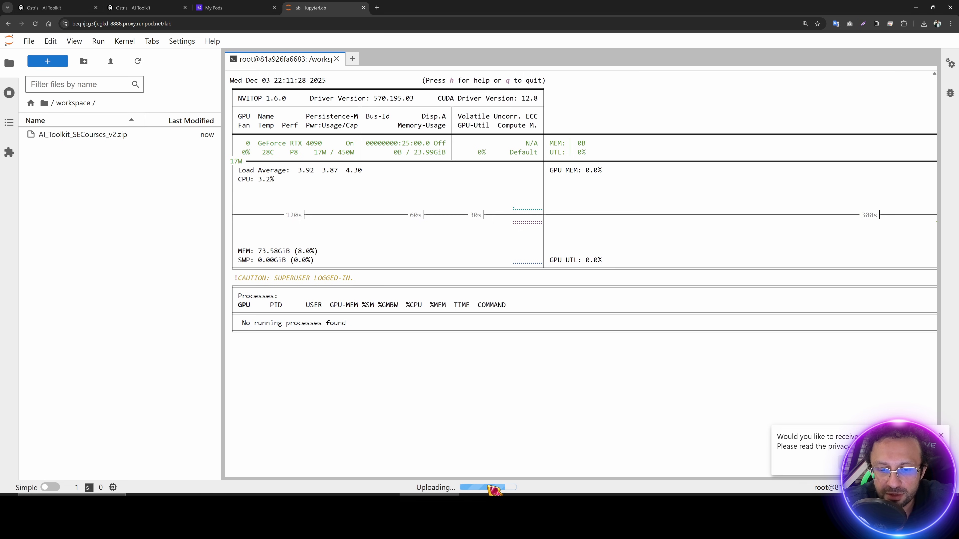
{"action": "right_click", "coordinate": [54, 135]}
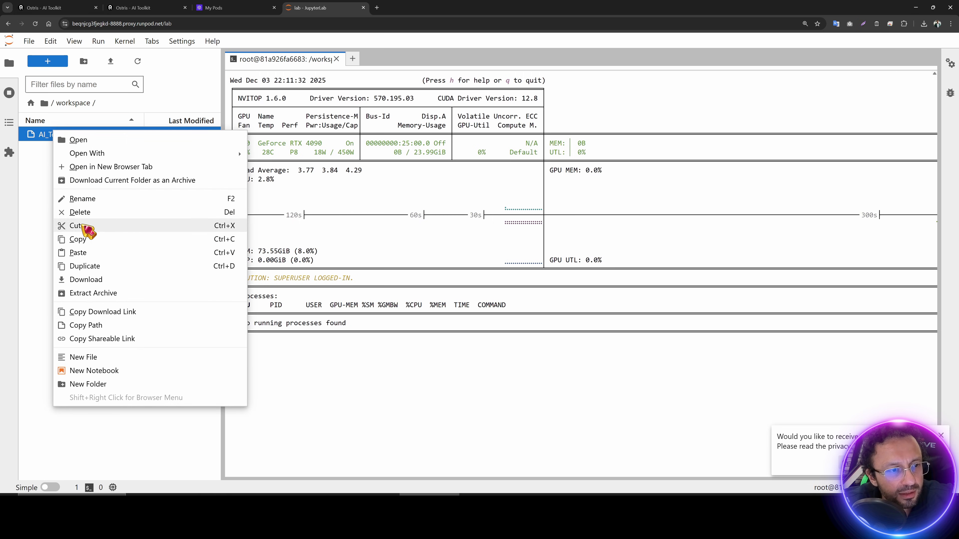
{"action": "left_click", "coordinate": [102, 295]}
{"action": "left_click", "coordinate": [143, 63]}
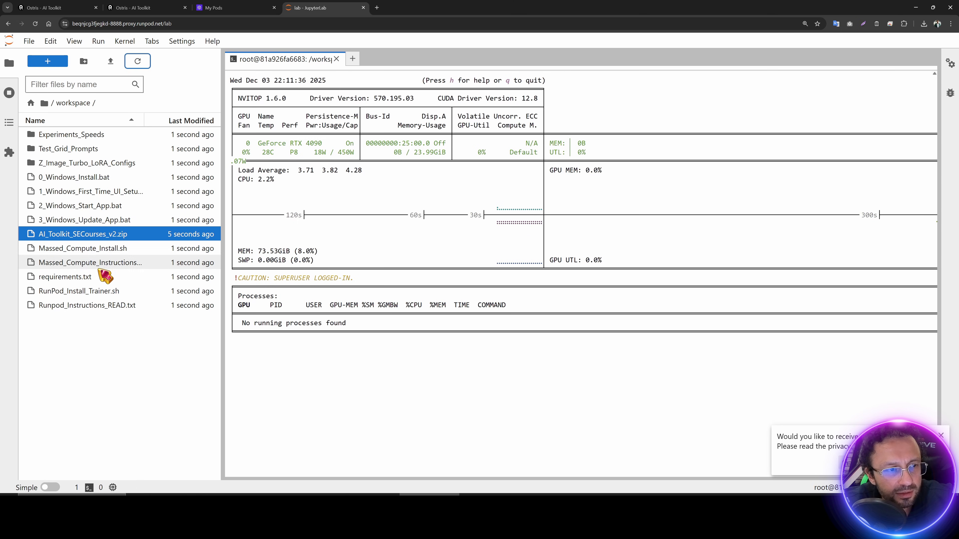
{"action": "double_click", "coordinate": [104, 306]}
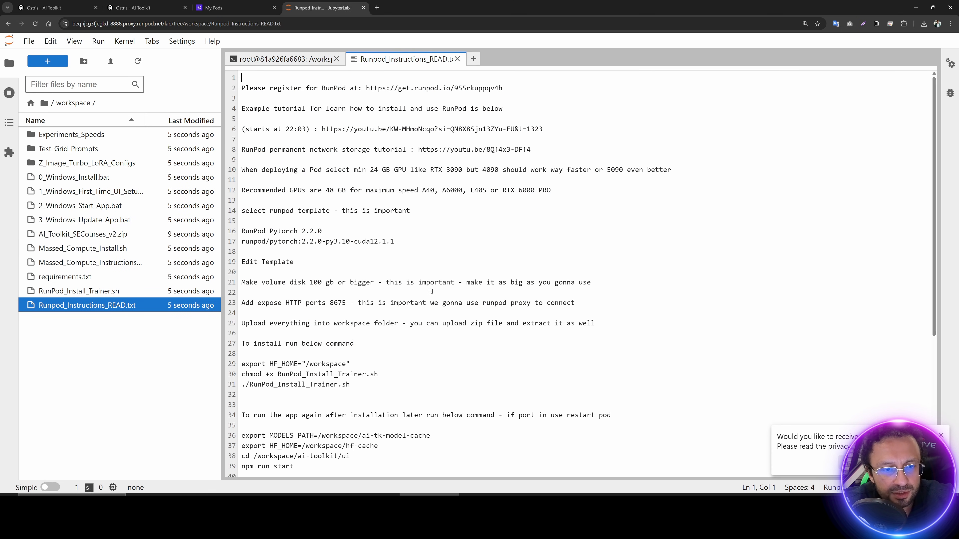
Step: Run the install commands from lines 29–31 in a second terminal
{"action": "left_click_drag", "start_coordinate": [361, 385], "coordinate": [241, 364]}
{"action": "key", "text": "ctrl+c"}
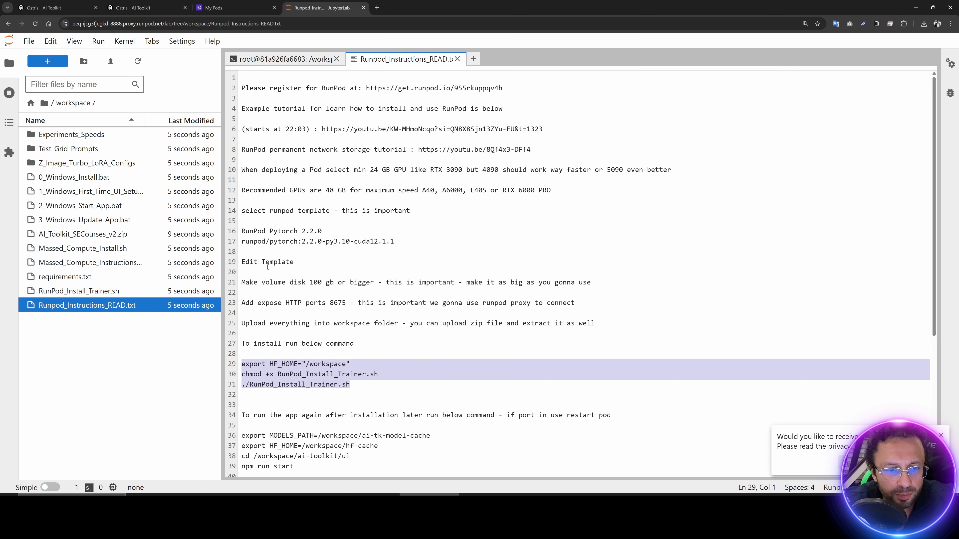
{"action": "left_click", "coordinate": [41, 62]}
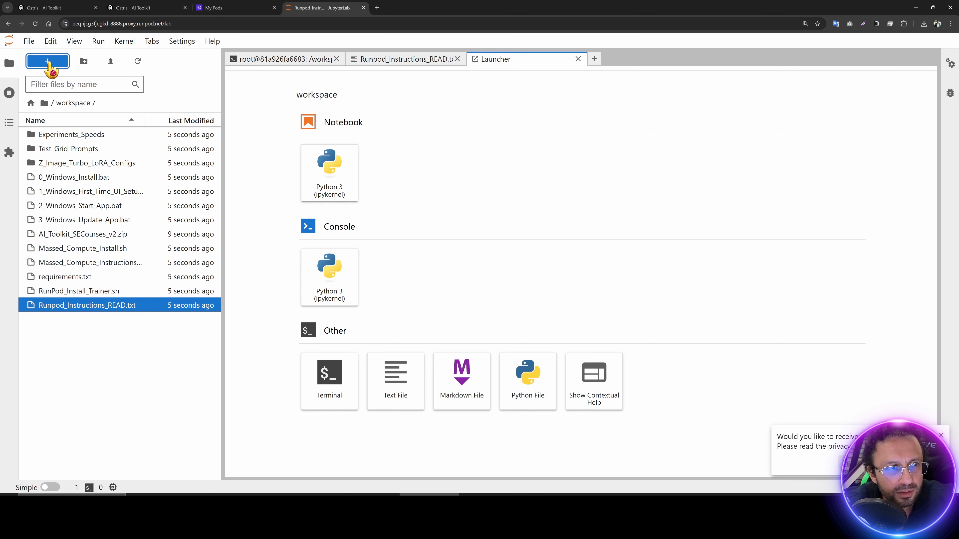
{"action": "left_click", "coordinate": [336, 399]}
{"action": "key", "text": "ctrl+v"}
{"action": "key", "text": "Return"}
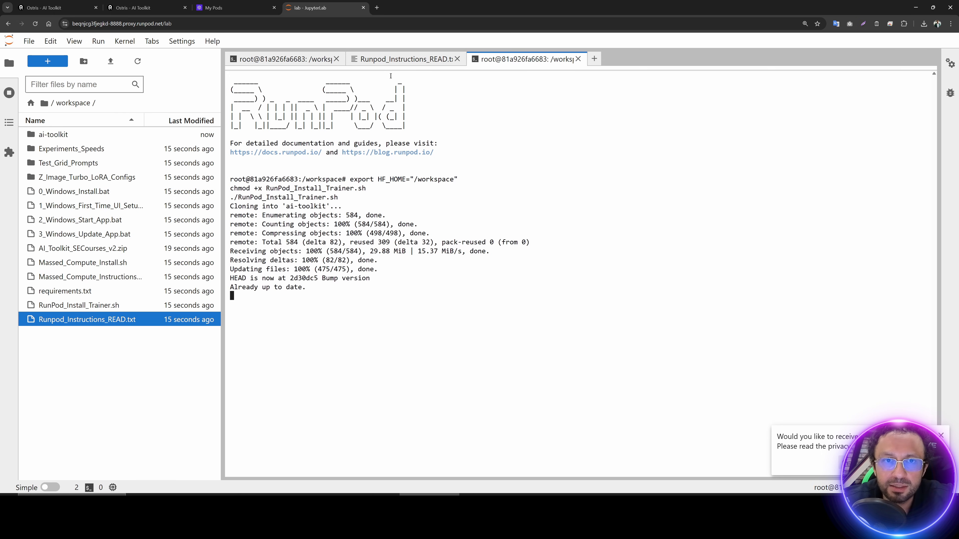
Step: Review the app start commands (lines 36–39) and node.js setup (lines 44–51), then return to the terminal
{"action": "left_click", "coordinate": [396, 59]}
{"action": "scroll", "coordinate": [369, 378], "scroll_direction": "down", "scroll_amount": 5}
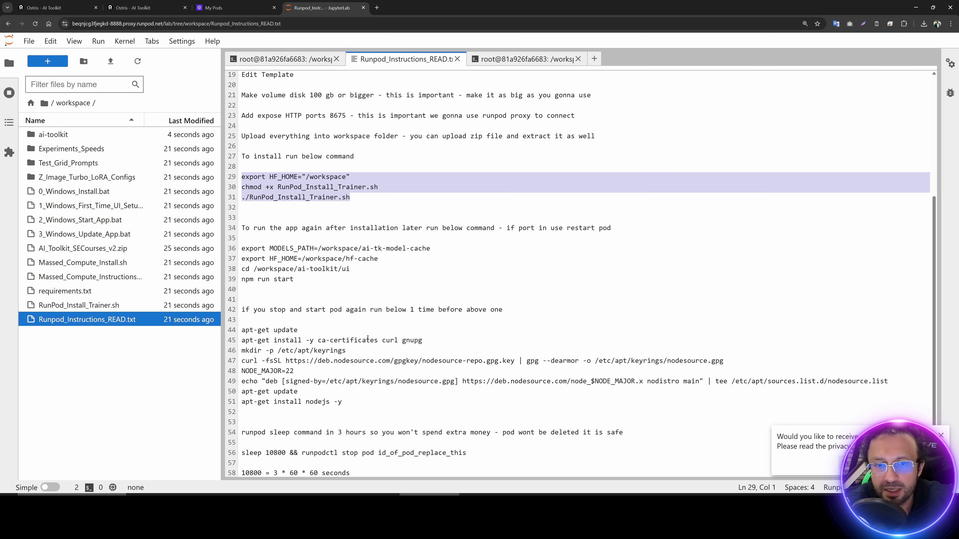
{"action": "left_click_drag", "start_coordinate": [311, 283], "coordinate": [238, 249]}
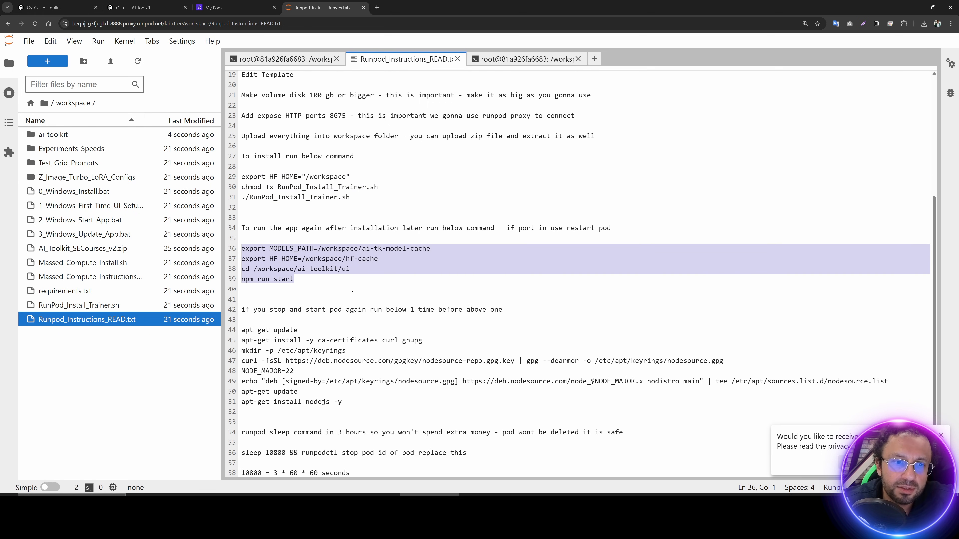
{"action": "scroll", "coordinate": [389, 310], "scroll_direction": "down", "scroll_amount": 1}
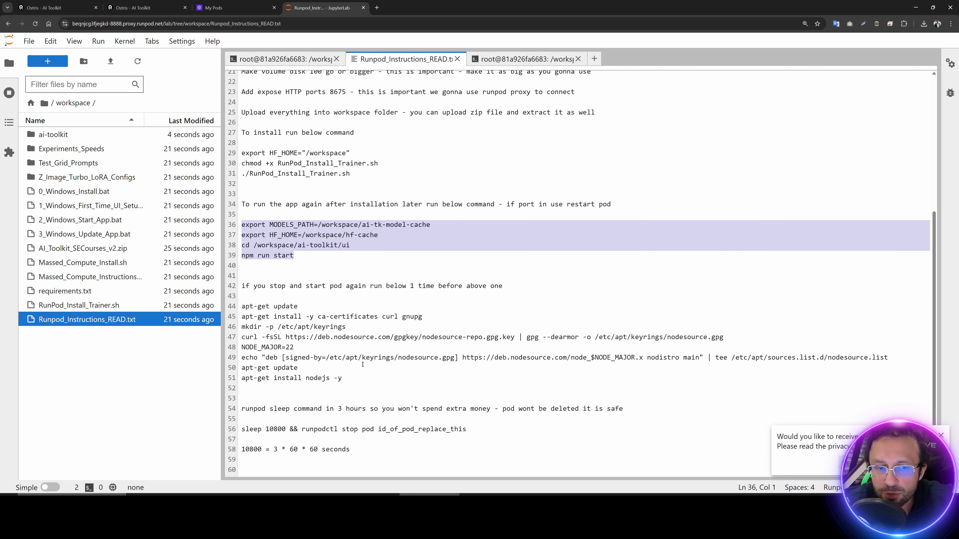
{"action": "left_click_drag", "start_coordinate": [367, 381], "coordinate": [240, 307]}
{"action": "scroll", "coordinate": [363, 317], "scroll_direction": "up", "scroll_amount": 3}
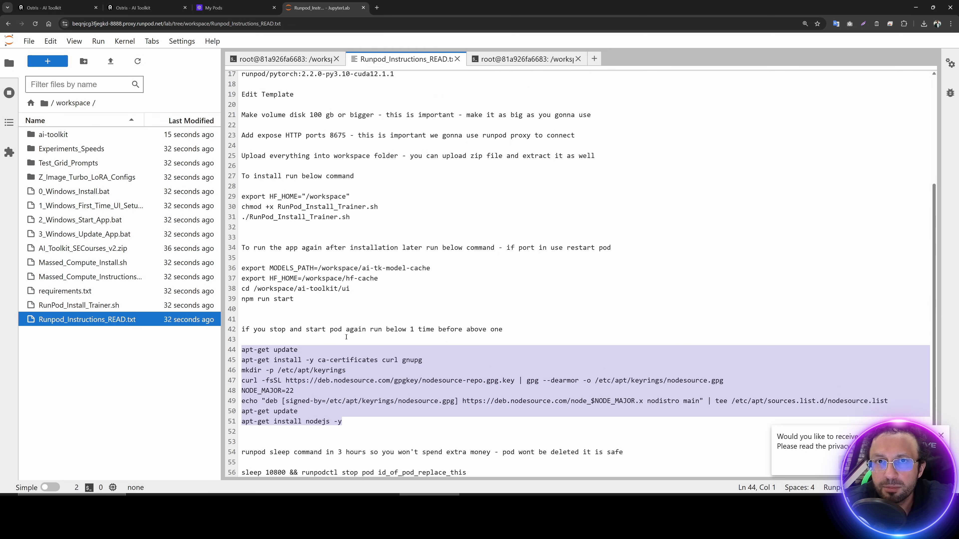
{"action": "left_click_drag", "start_coordinate": [358, 341], "coordinate": [242, 301]}
{"action": "left_click", "coordinate": [544, 62]}
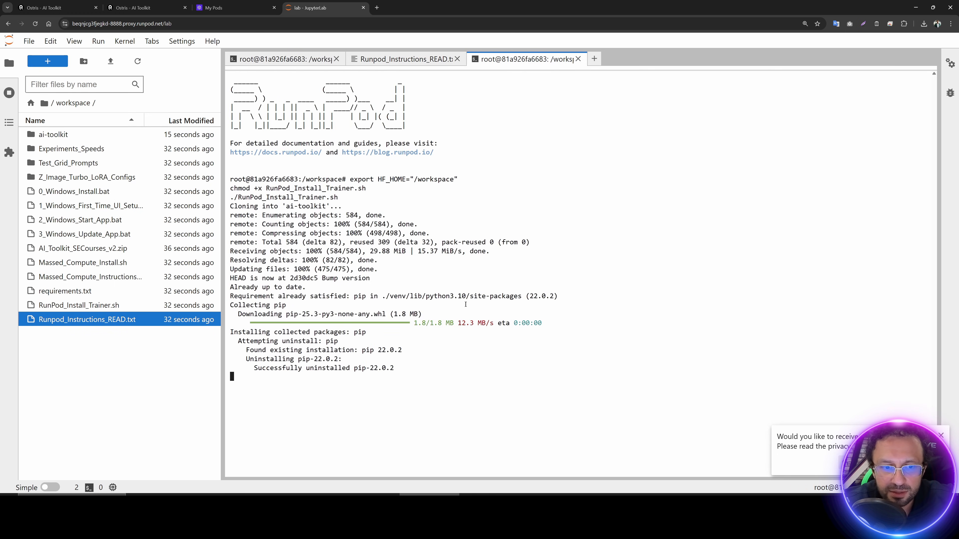
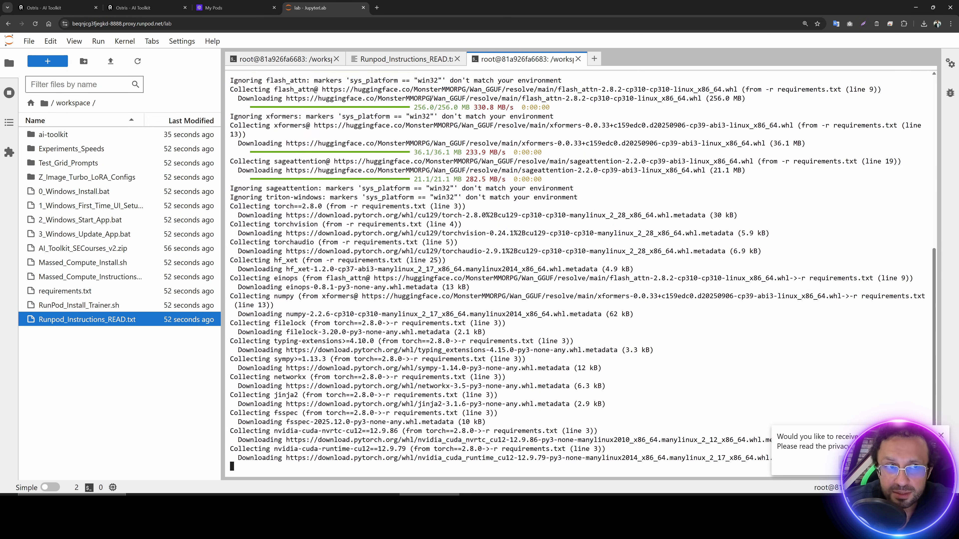
Step: Check the pod, then watch the install output until 'UI setup complete! You can now run: npm run start'
{"action": "left_click", "coordinate": [234, 7]}
{"action": "left_click", "coordinate": [375, 238]}
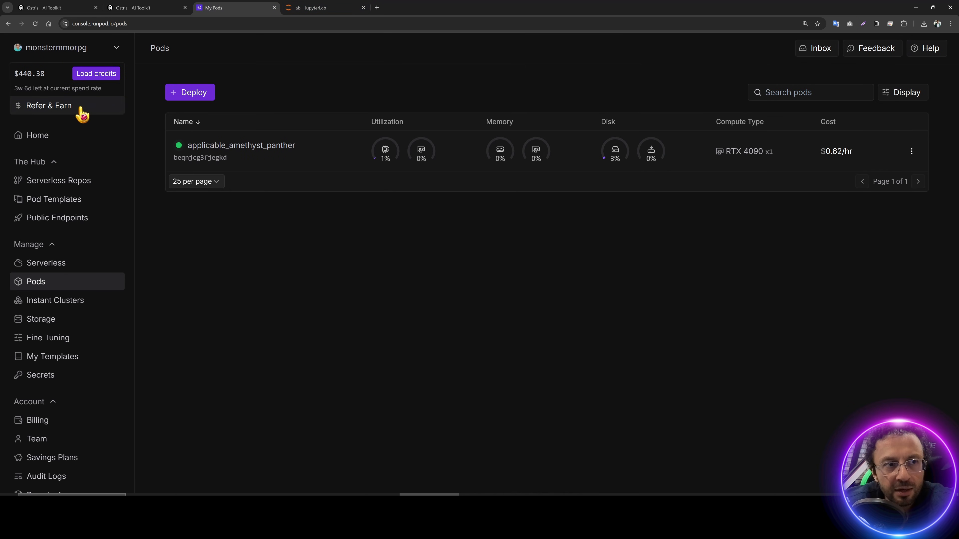
{"action": "left_click", "coordinate": [354, 7]}
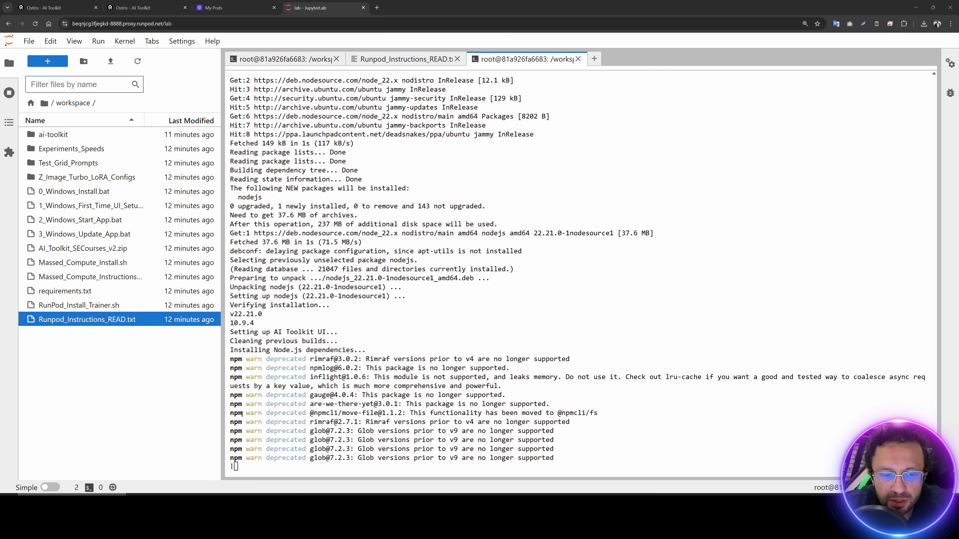
{"action": "left_click_drag", "start_coordinate": [231, 413], "coordinate": [279, 439]}
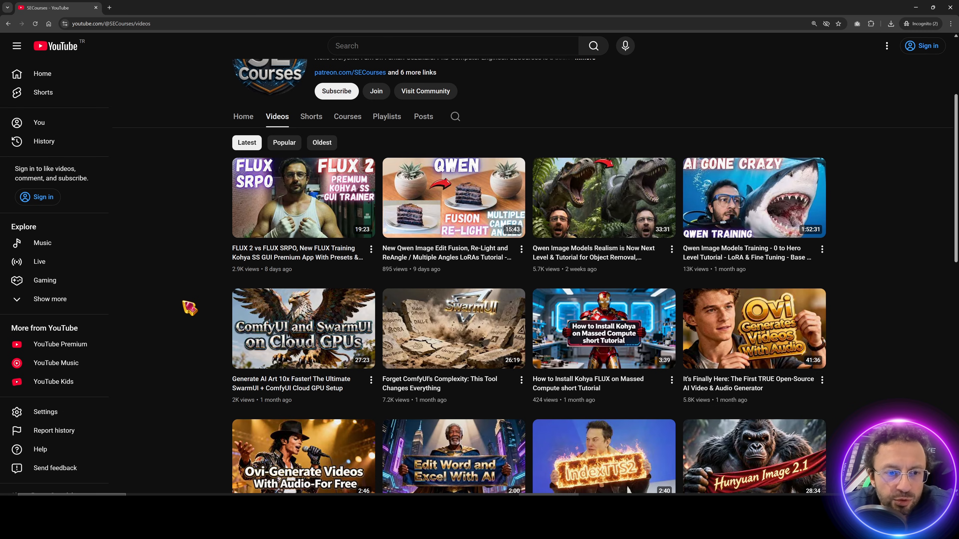
{"action": "mouse_move", "coordinate": [293, 354]}
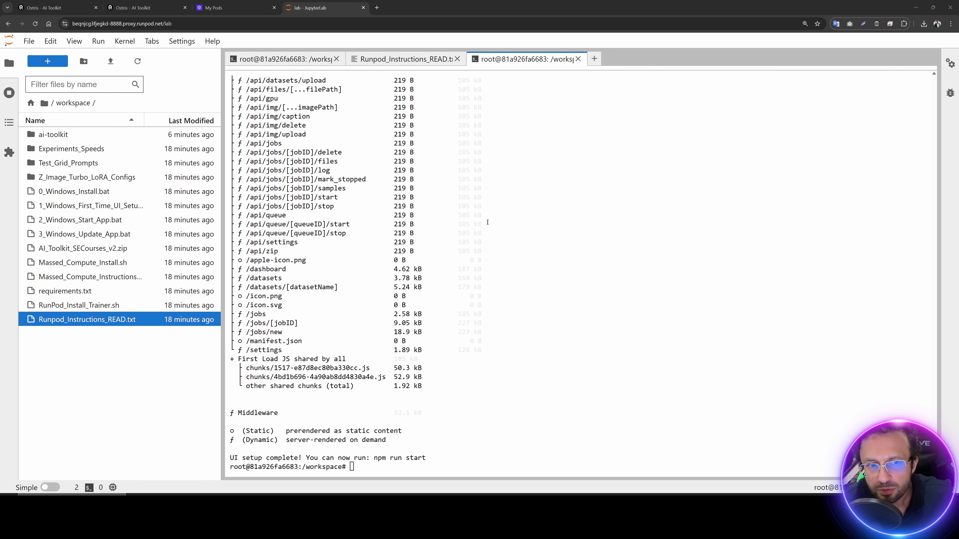
Step: Copy the four app start commands on lines 36–39 of Runpod_Instructions_READ.txt
{"action": "left_click_drag", "start_coordinate": [372, 468], "coordinate": [284, 457]}
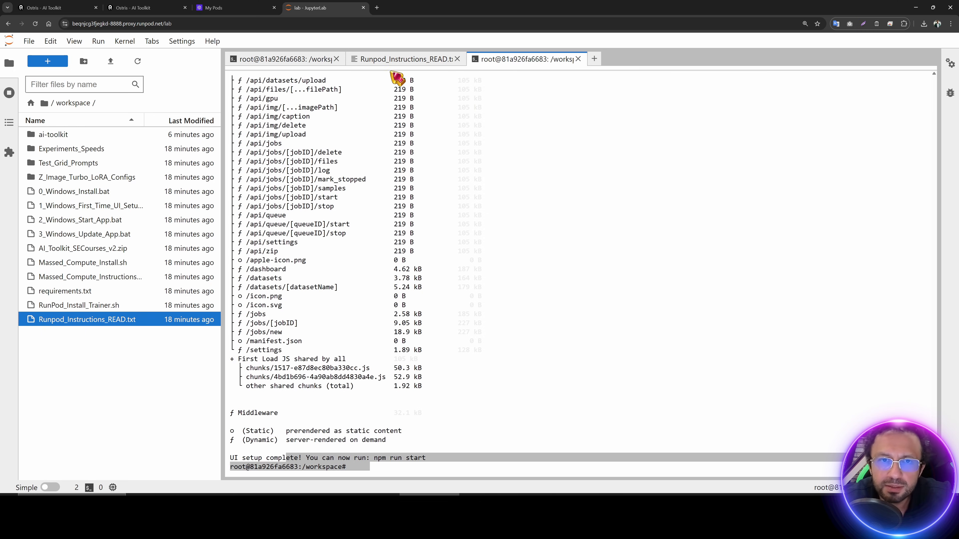
{"action": "left_click", "coordinate": [393, 60]}
{"action": "scroll", "coordinate": [378, 246], "scroll_direction": "down", "scroll_amount": 3}
{"action": "left_click", "coordinate": [310, 255]}
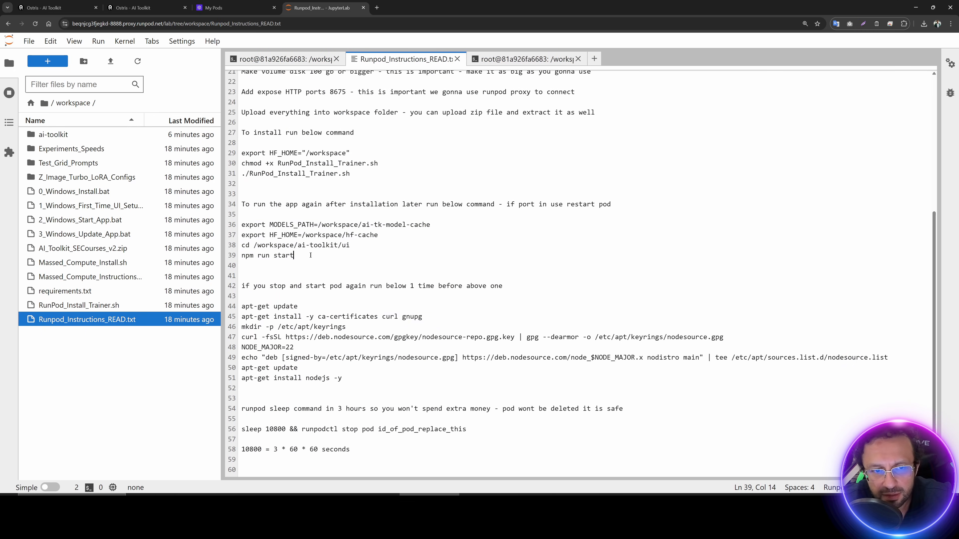
{"action": "left_click_drag", "start_coordinate": [311, 255], "coordinate": [242, 225]}
Step: Run the start commands in a new terminal and confirm the UI is on port 8675
{"action": "left_click", "coordinate": [47, 61]}
{"action": "left_click", "coordinate": [330, 383]}
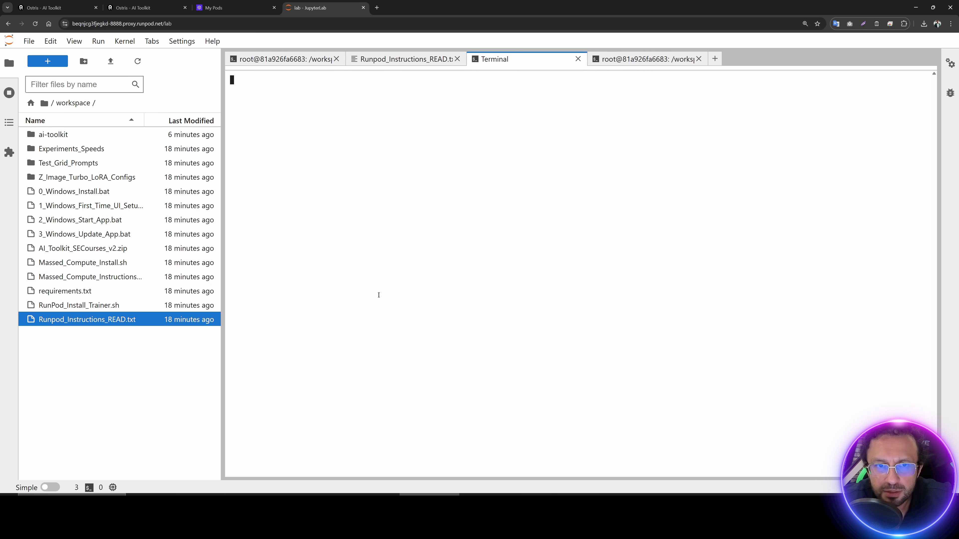
{"action": "type", "text": "export MODELS_PATH=/workspace/ai-tk-model-cache export HF_HOME=/workspace/hf-cache cd /workspace/ai-toolkit/ui npm run start"}
{"action": "key", "text": "Return"}
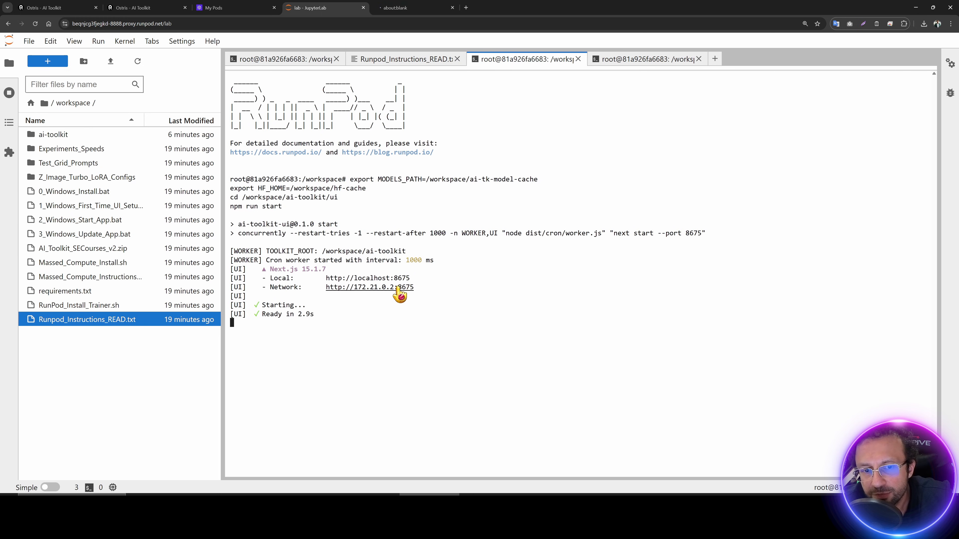
{"action": "left_click", "coordinate": [407, 7]}
{"action": "left_click", "coordinate": [321, 7]}
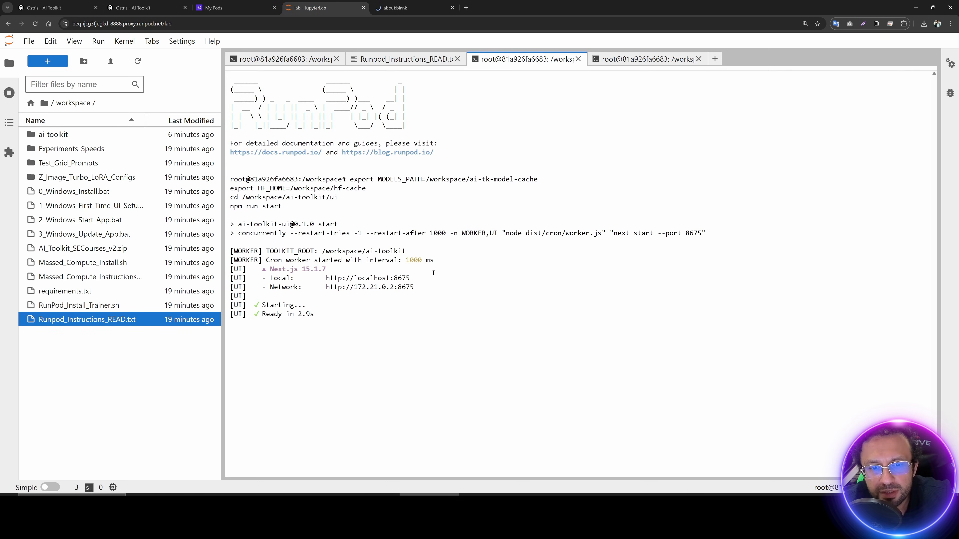
{"action": "left_click_drag", "start_coordinate": [426, 278], "coordinate": [321, 277]}
Step: Open the pod's Port 8675 HTTP service to load AI-Toolkit, zoom in, and go to Datasets
{"action": "left_click", "coordinate": [214, 6]}
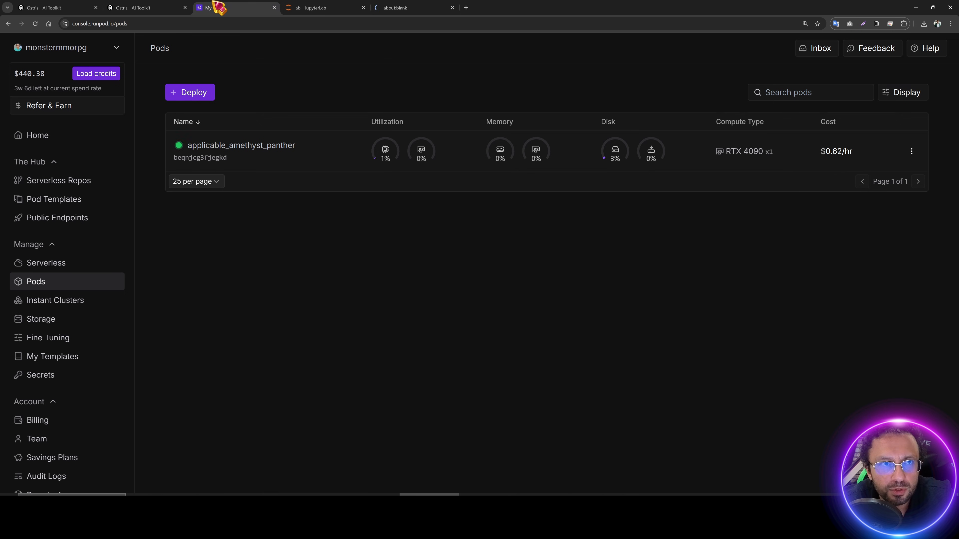
{"action": "left_click", "coordinate": [287, 157]}
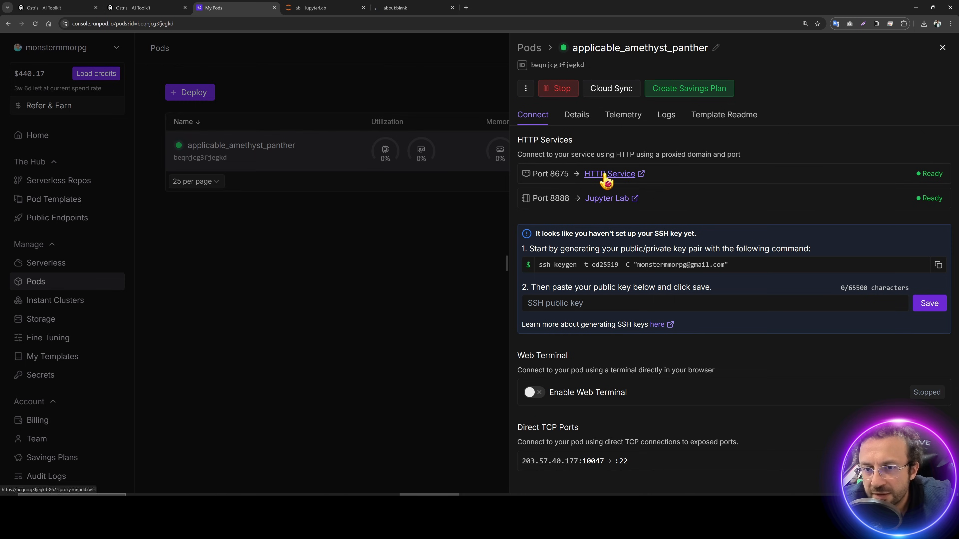
{"action": "left_click", "coordinate": [610, 175]}
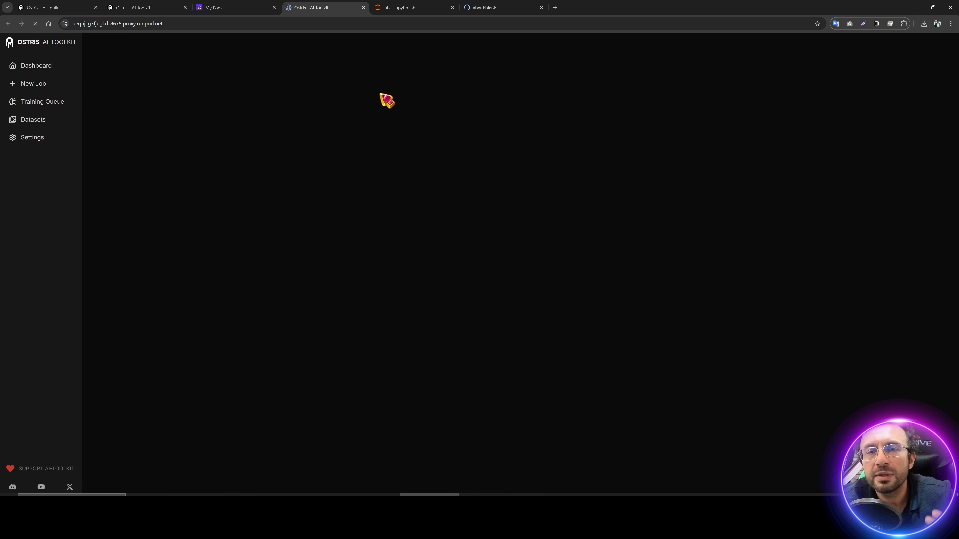
{"action": "key", "text": "ctrl+plus"}
{"action": "key", "text": "ctrl+plus"}
{"action": "key", "text": "ctrl+plus"}
{"action": "key", "text": "ctrl+plus"}
{"action": "key", "text": "ctrl+plus"}
{"action": "key", "text": "ctrl+plus"}
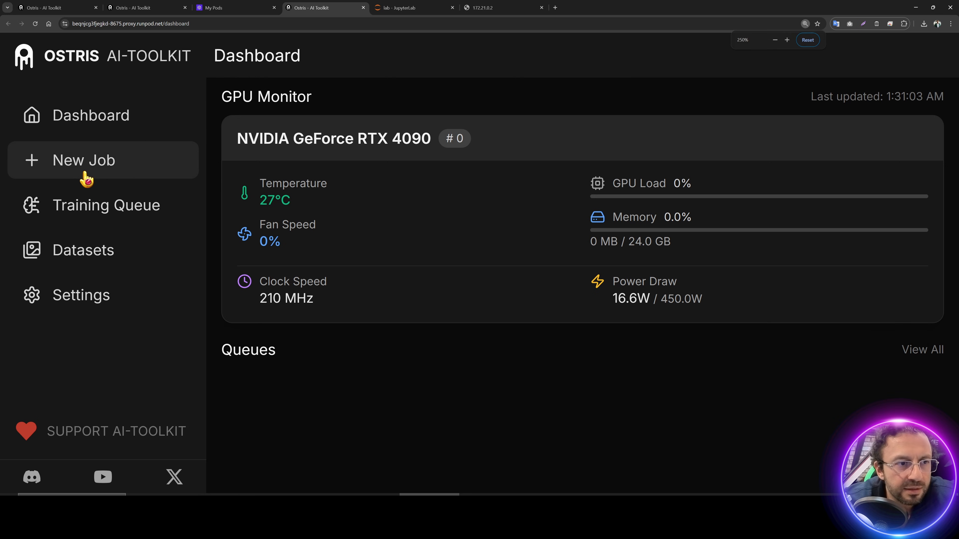
{"action": "left_click", "coordinate": [85, 178]}
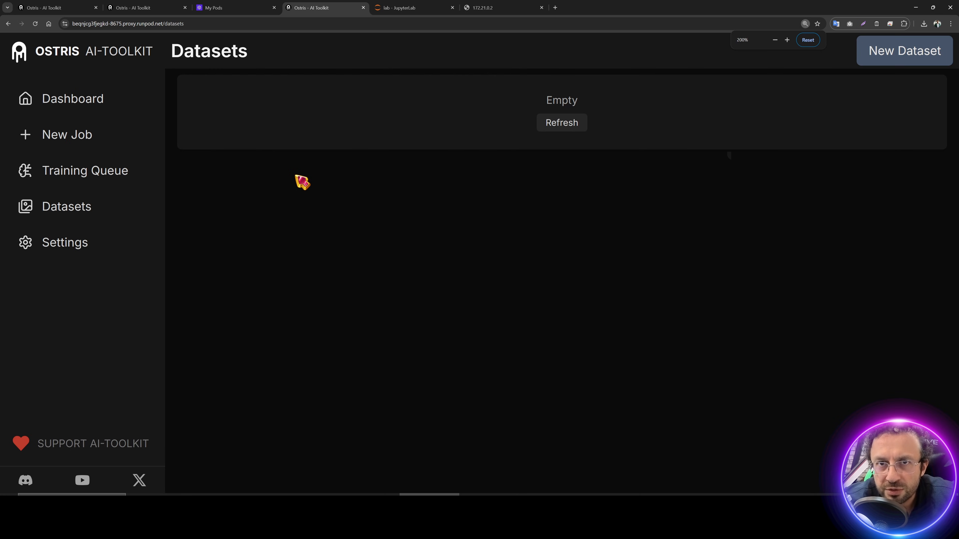
Step: Create a new dataset named mydataset in AI-Toolkit
{"action": "left_click", "coordinate": [396, 6]}
{"action": "left_click", "coordinate": [56, 135]}
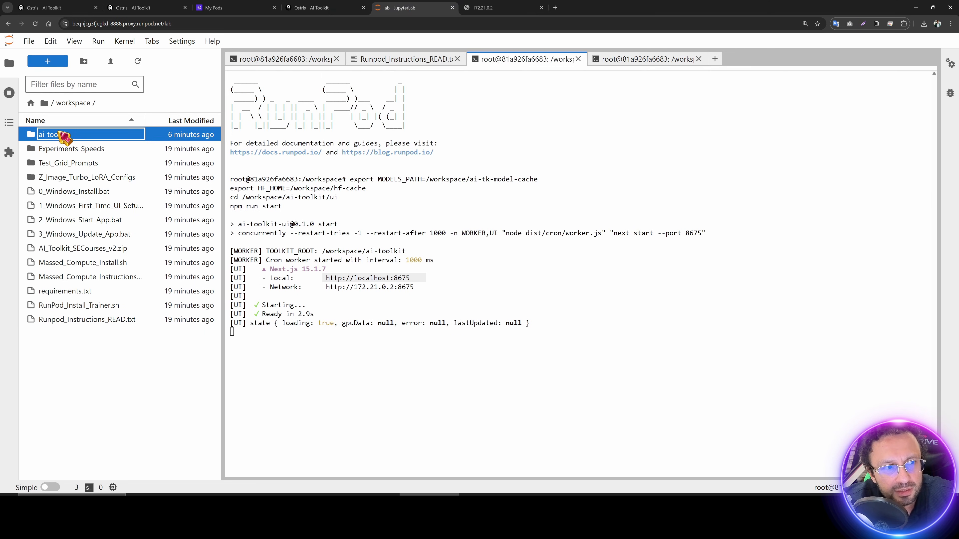
{"action": "double_click", "coordinate": [56, 135]}
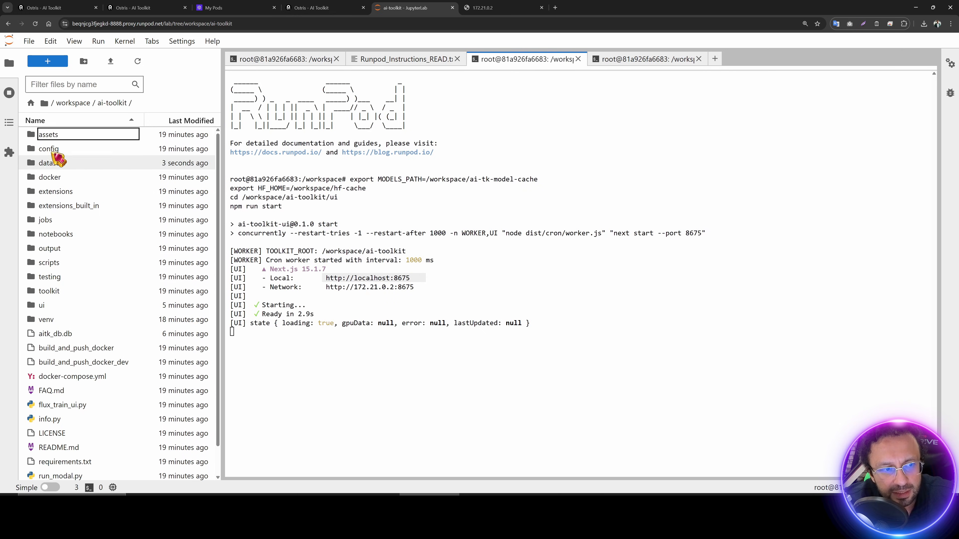
{"action": "left_click", "coordinate": [324, 8]}
{"action": "left_click", "coordinate": [895, 56]}
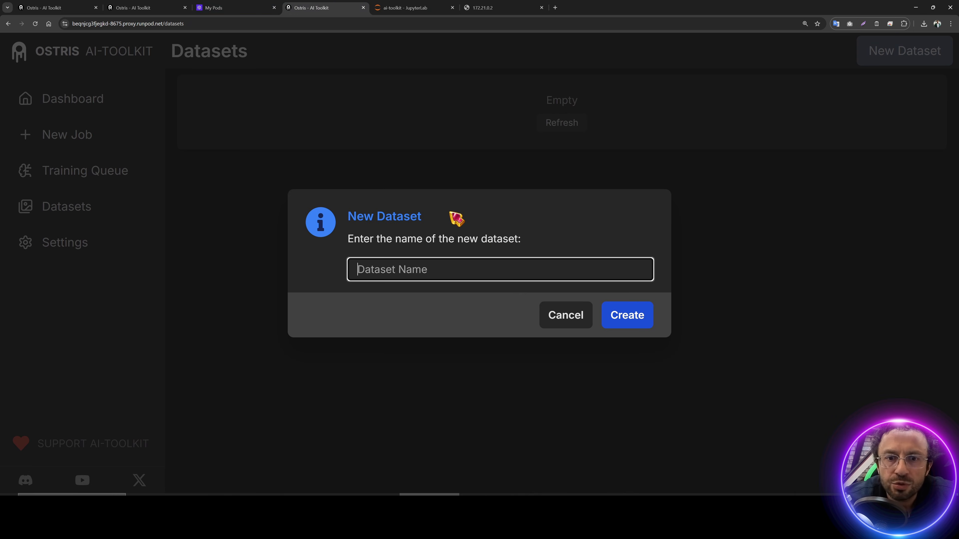
{"action": "type", "text": "myd"}
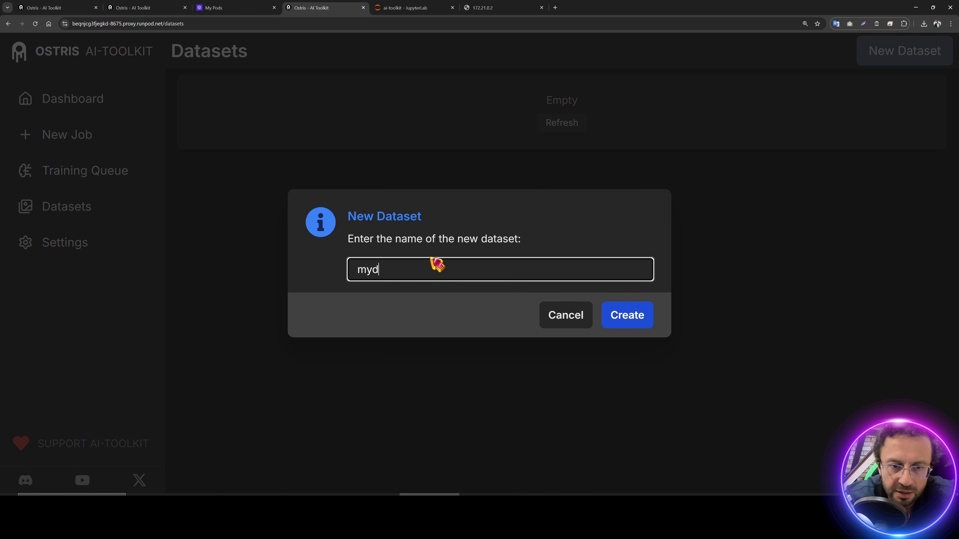
{"action": "type", "text": "ataset"}
{"action": "left_click", "coordinate": [648, 318]}
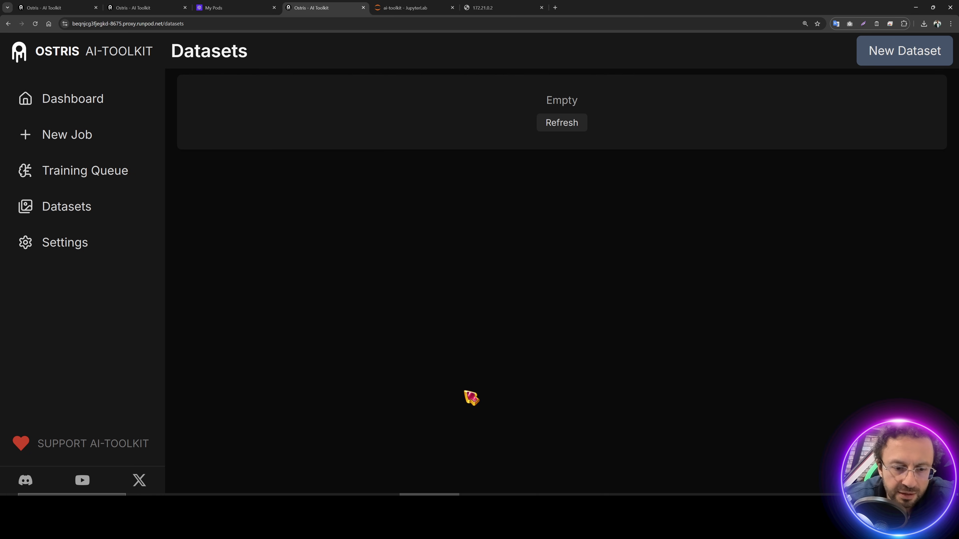
Step: Select all training images for upload and open JupyterLab's ai-toolkit datasets folder
{"action": "left_click", "coordinate": [894, 57]}
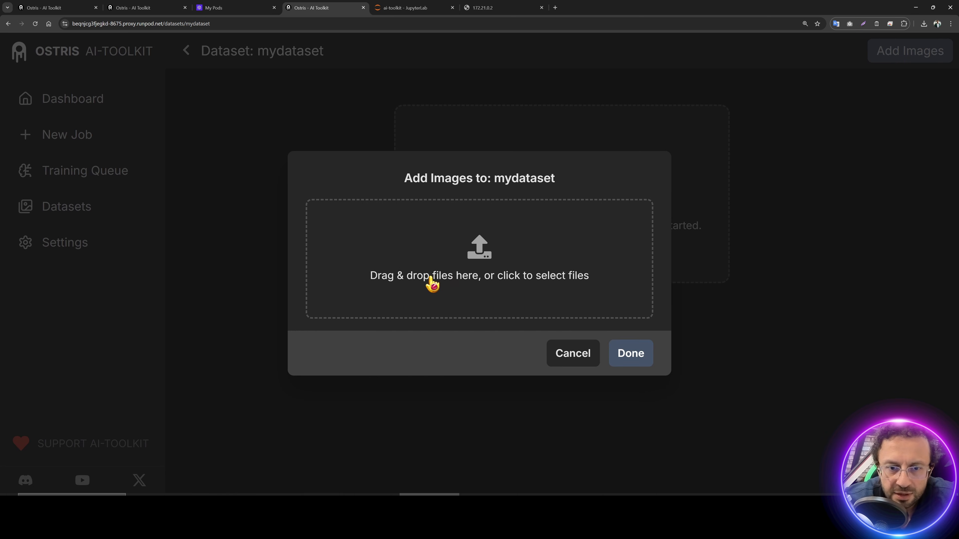
{"action": "left_click", "coordinate": [315, 493]}
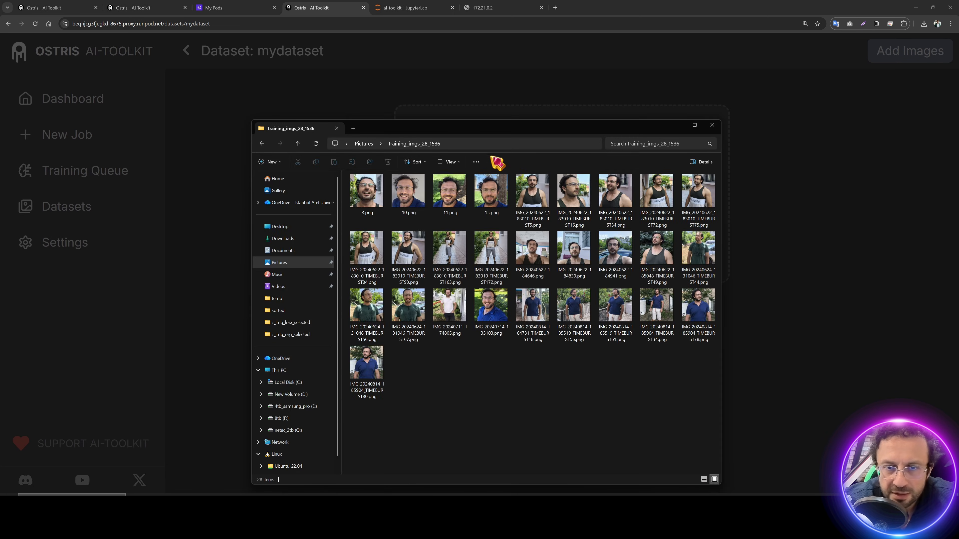
{"action": "left_click_drag", "start_coordinate": [496, 160], "coordinate": [712, 225]}
{"action": "key", "text": "ctrl+a"}
{"action": "left_click_drag", "start_coordinate": [696, 328], "coordinate": [75, 129]}
{"action": "left_click", "coordinate": [138, 61]}
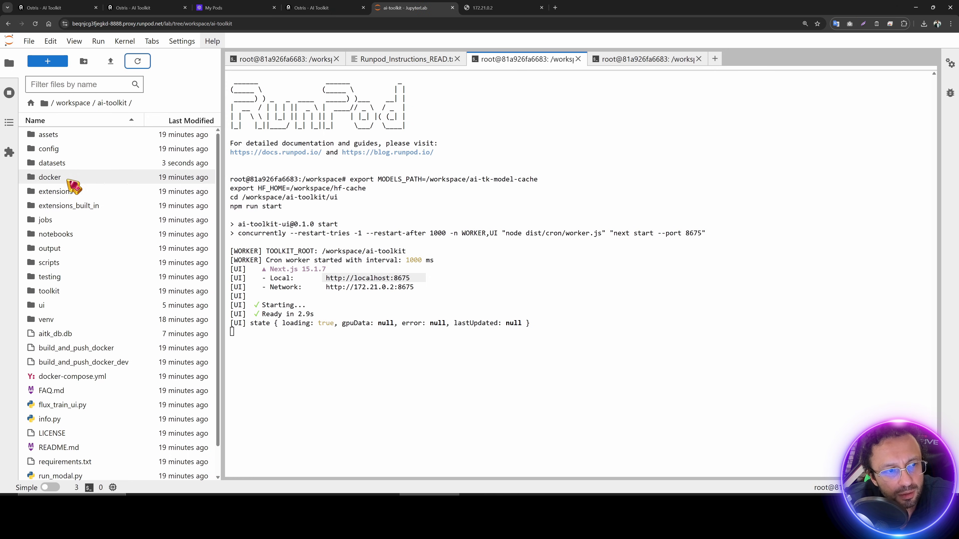
{"action": "left_click", "coordinate": [62, 163]}
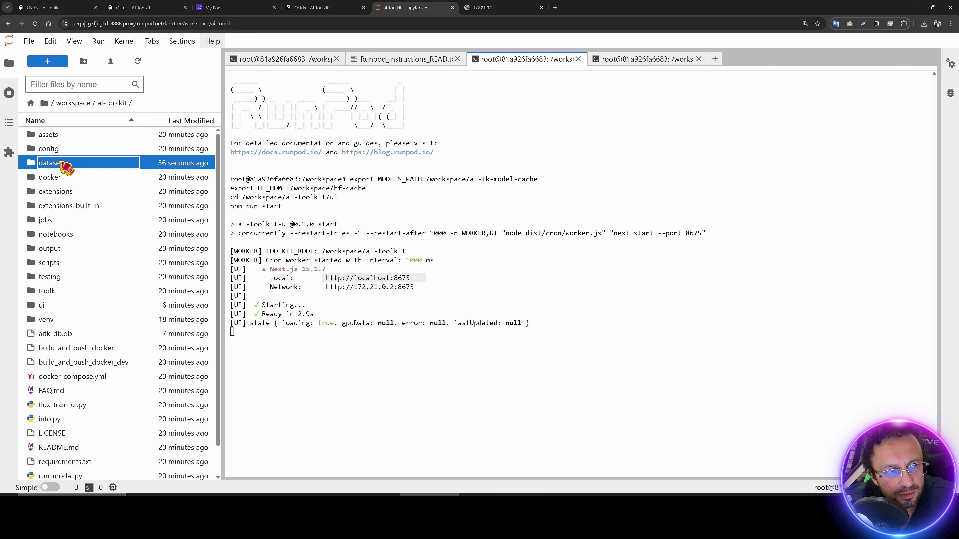
{"action": "double_click", "coordinate": [39, 163]}
Step: Drag the training images into the mydataset folder and reload the dataset page to show them
{"action": "left_click_drag", "start_coordinate": [50, 135], "coordinate": [347, 93]}
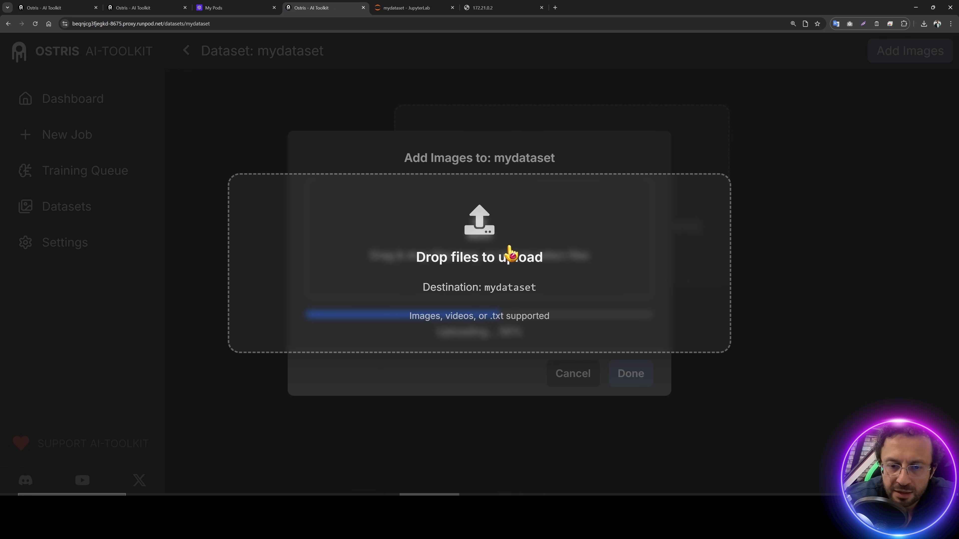
{"action": "left_click_drag", "start_coordinate": [509, 248], "coordinate": [345, 206]}
{"action": "left_click_drag", "start_coordinate": [387, 239], "coordinate": [459, 279]}
{"action": "left_click_drag", "start_coordinate": [529, 283], "coordinate": [328, 491]}
{"action": "left_click", "coordinate": [329, 495]}
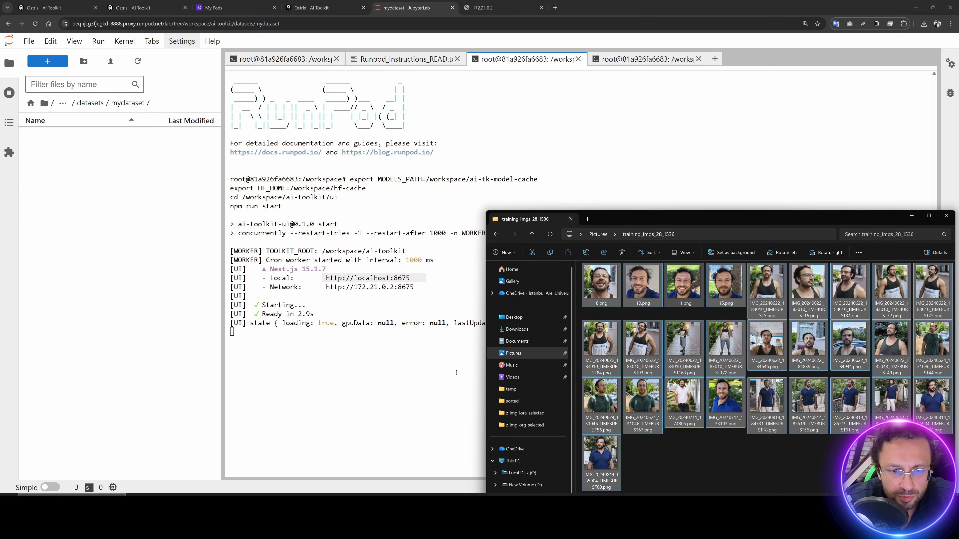
{"action": "left_click_drag", "start_coordinate": [601, 285], "coordinate": [114, 237]}
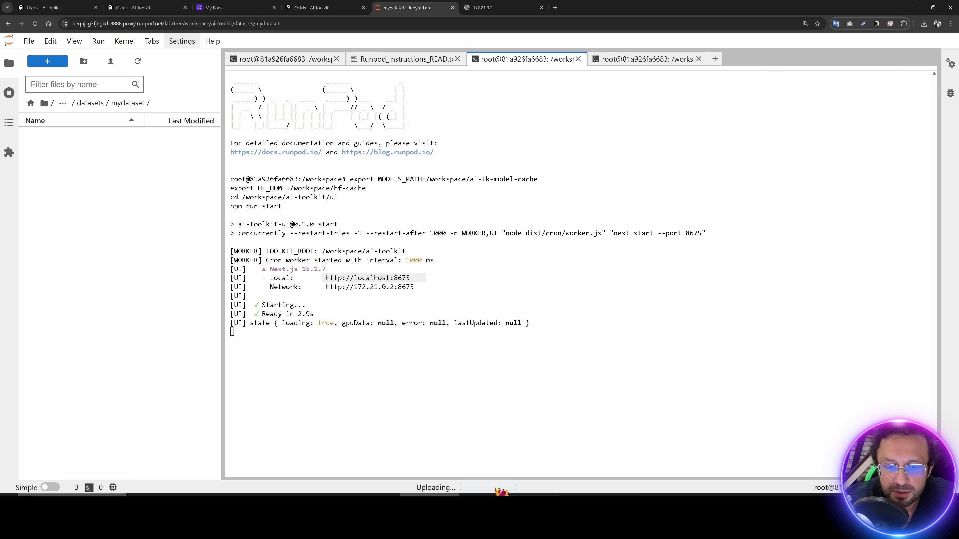
{"action": "left_click_drag", "start_coordinate": [501, 491], "coordinate": [434, 11]}
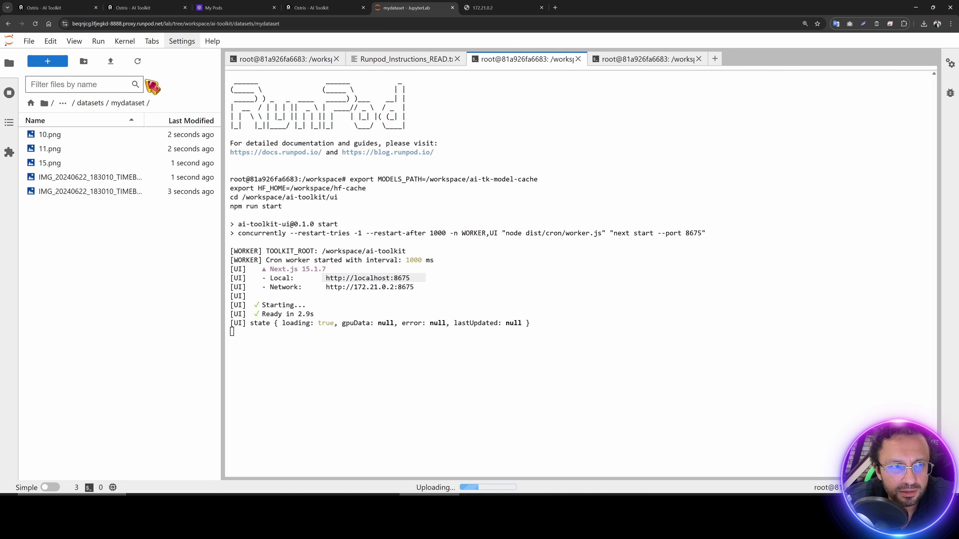
{"action": "left_click_drag", "start_coordinate": [171, 83], "coordinate": [40, 32]}
{"action": "left_click", "coordinate": [36, 24]}
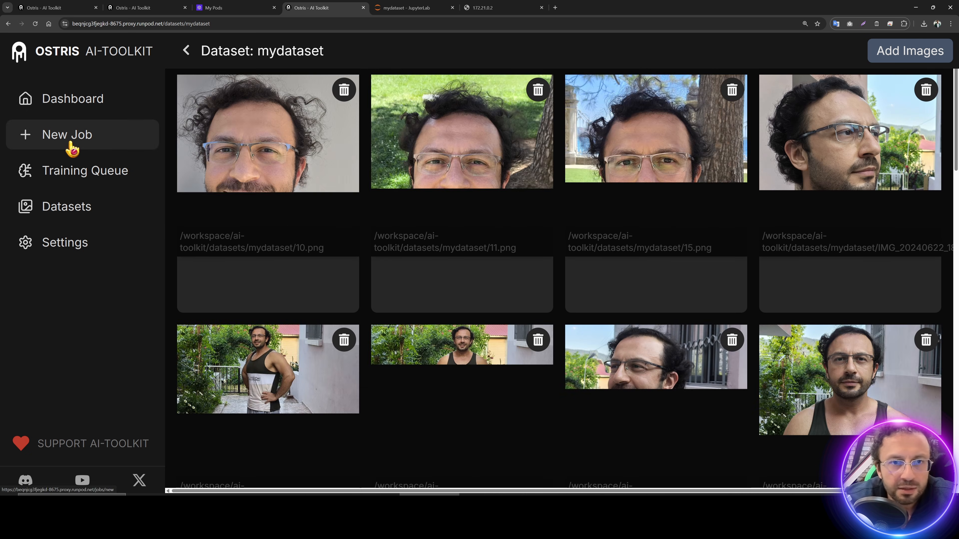
Step: Start a new job and load the Quality 1 config from Z_Image_Turbo_LoRA_Configs into the advanced editor
{"action": "left_click", "coordinate": [71, 146]}
{"action": "left_click", "coordinate": [795, 58]}
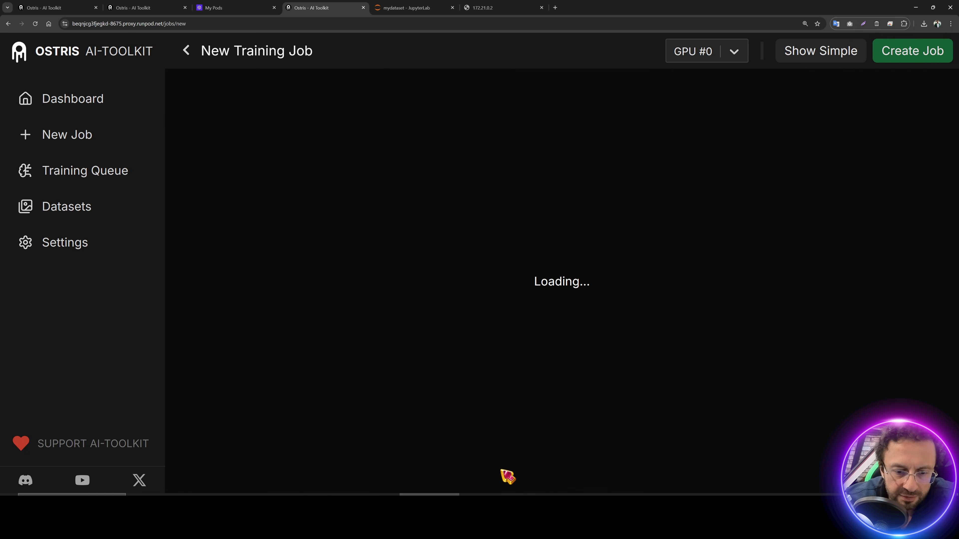
{"action": "key", "text": "alt+Tab"}
{"action": "scroll", "coordinate": [535, 311], "scroll_direction": "up", "scroll_amount": 6}
{"action": "scroll", "coordinate": [535, 311], "scroll_direction": "down", "scroll_amount": 1}
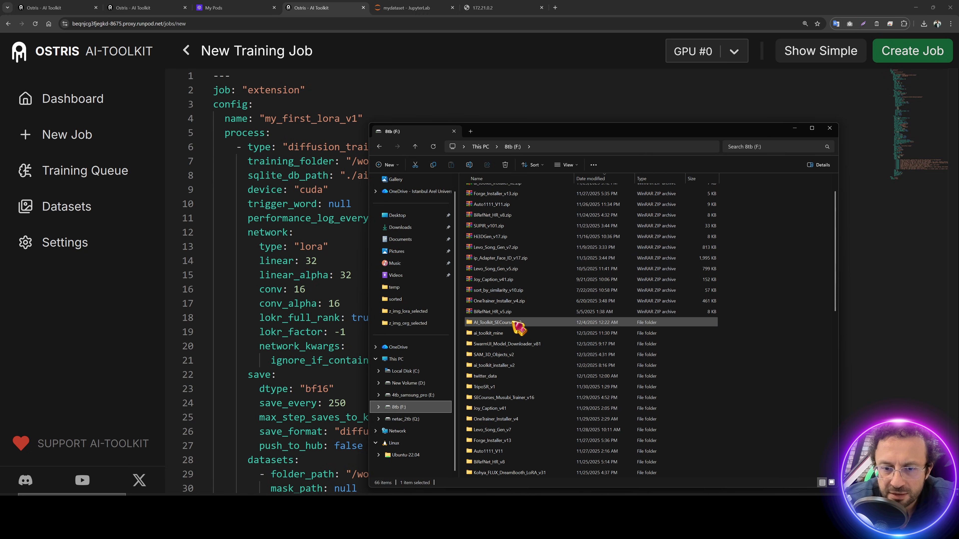
{"action": "double_click", "coordinate": [514, 323]}
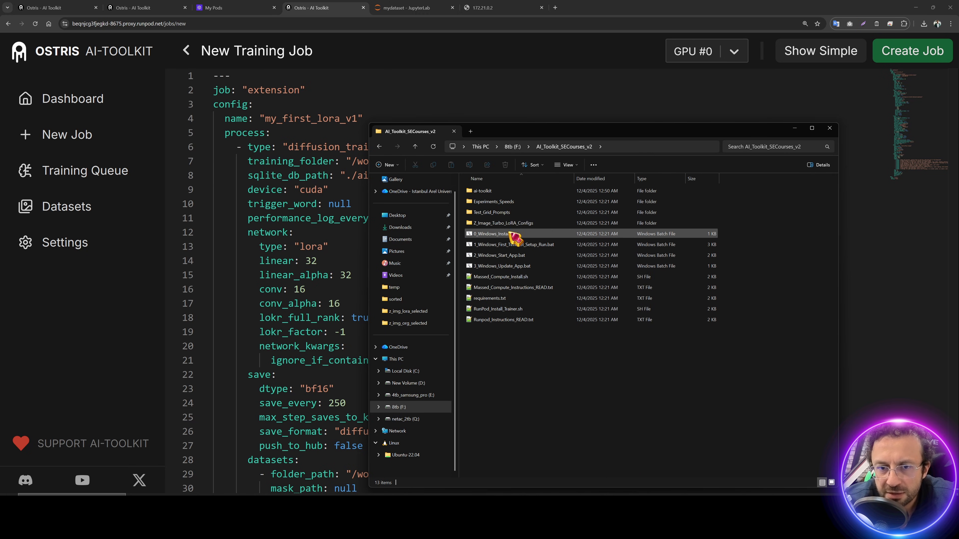
{"action": "double_click", "coordinate": [512, 227]}
{"action": "double_click", "coordinate": [514, 246]}
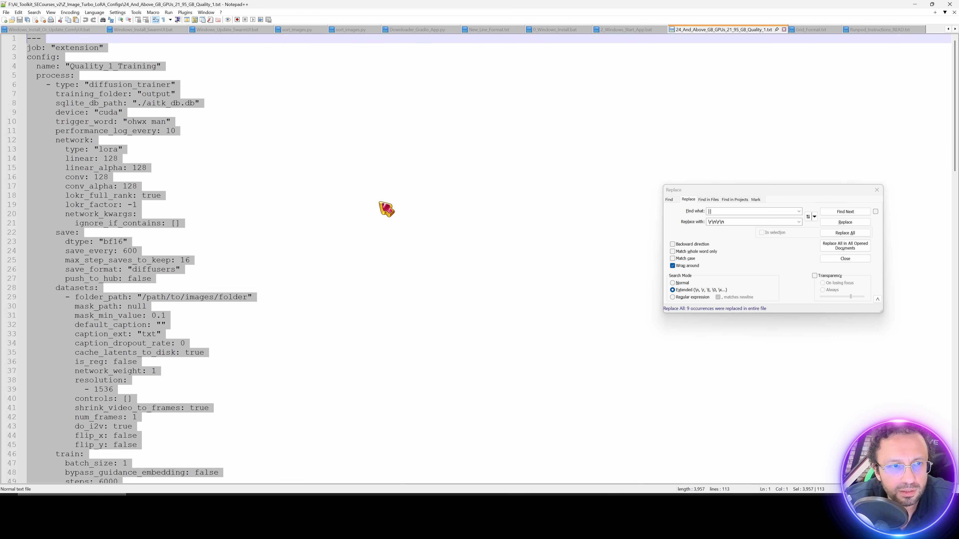
{"action": "left_click", "coordinate": [915, 4]}
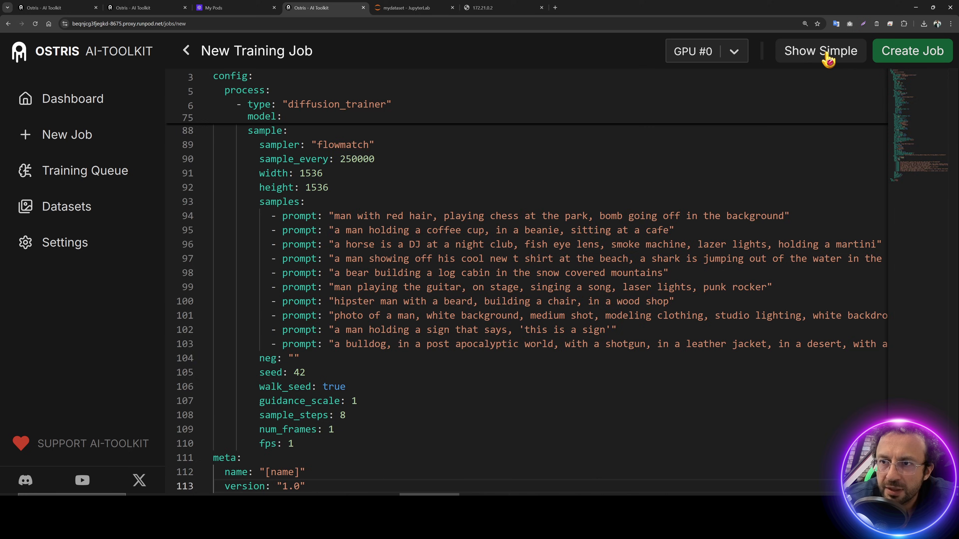
Step: In the simple form, set Target Dataset to mydataset and create the job
{"action": "left_click", "coordinate": [824, 54]}
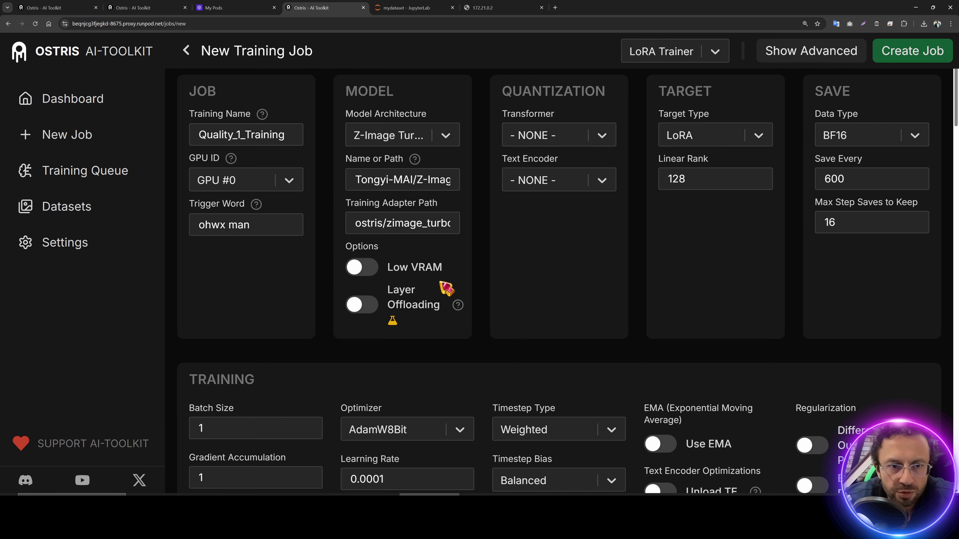
{"action": "scroll", "coordinate": [443, 285], "scroll_direction": "down", "scroll_amount": 5}
{"action": "scroll", "coordinate": [338, 304], "scroll_direction": "down", "scroll_amount": 6}
{"action": "left_click", "coordinate": [268, 270]}
{"action": "left_click", "coordinate": [247, 300]}
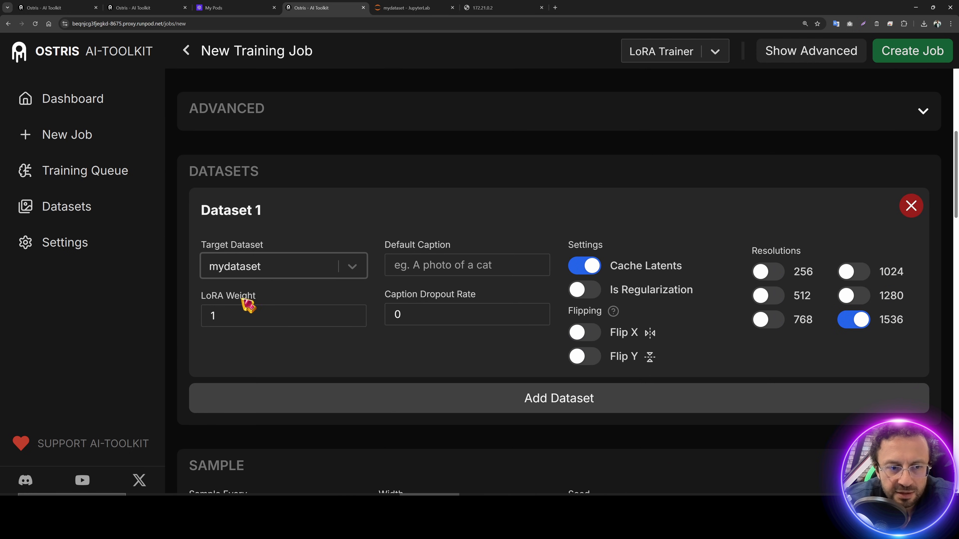
{"action": "scroll", "coordinate": [474, 334], "scroll_direction": "up", "scroll_amount": 5}
{"action": "scroll", "coordinate": [474, 334], "scroll_direction": "up", "scroll_amount": 5}
{"action": "left_click", "coordinate": [912, 53]}
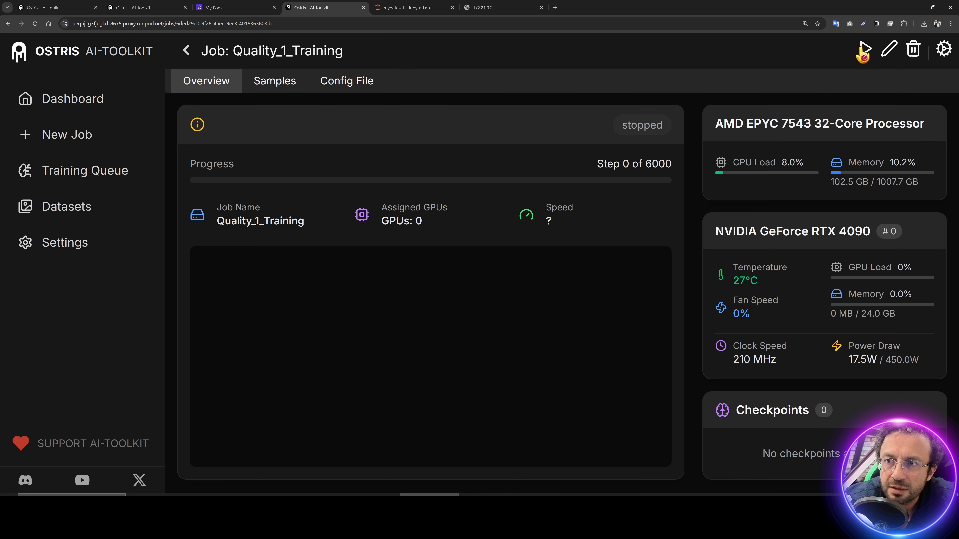
Step: Start Quality_1_Training and check the worker log and GPU monitor terminals
{"action": "left_click", "coordinate": [406, 7]}
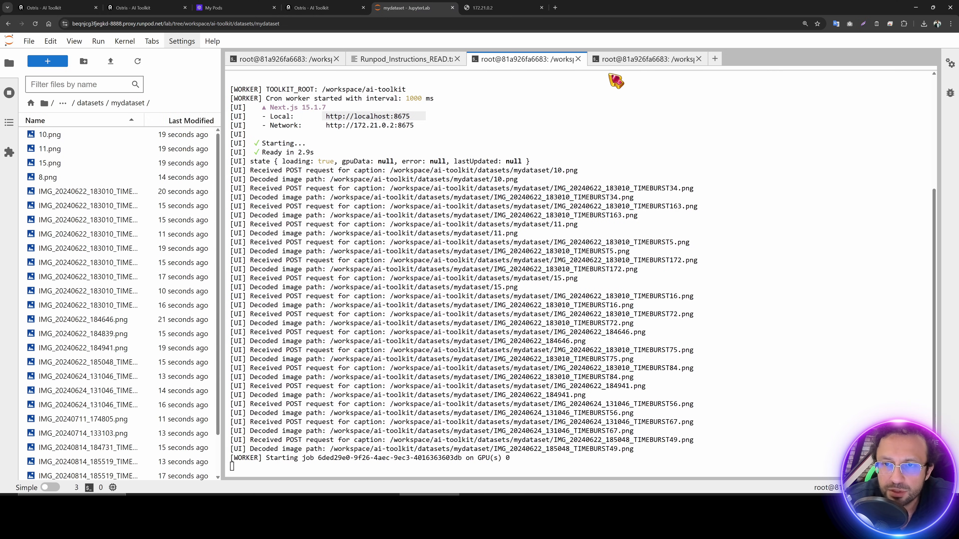
{"action": "left_click", "coordinate": [614, 61]}
{"action": "left_click", "coordinate": [291, 60]}
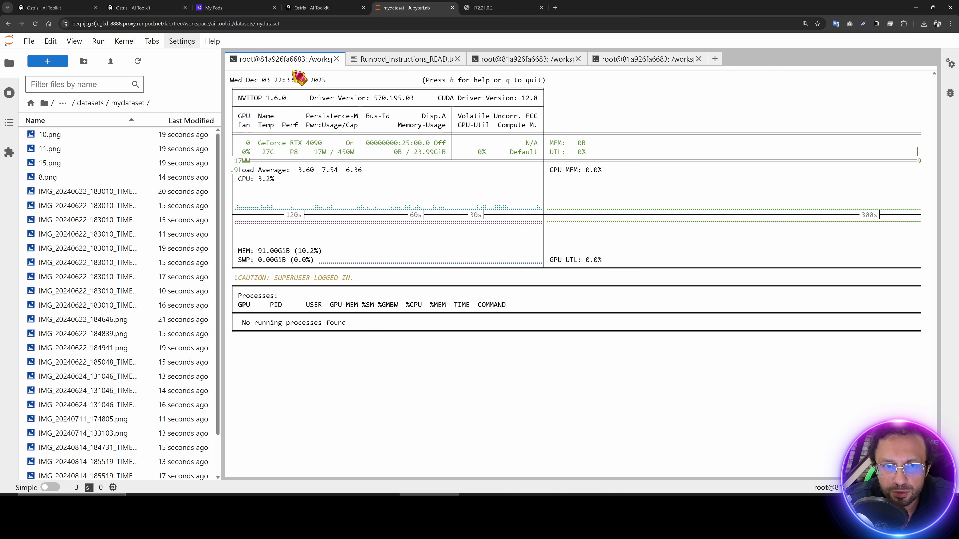
{"action": "left_click", "coordinate": [544, 61]}
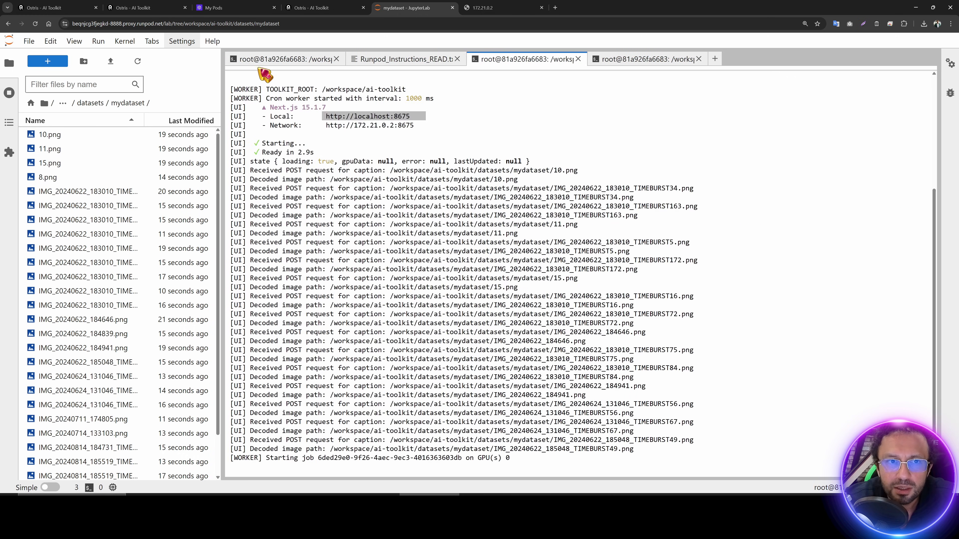
{"action": "left_click", "coordinate": [302, 59]}
{"action": "left_click", "coordinate": [332, 7]}
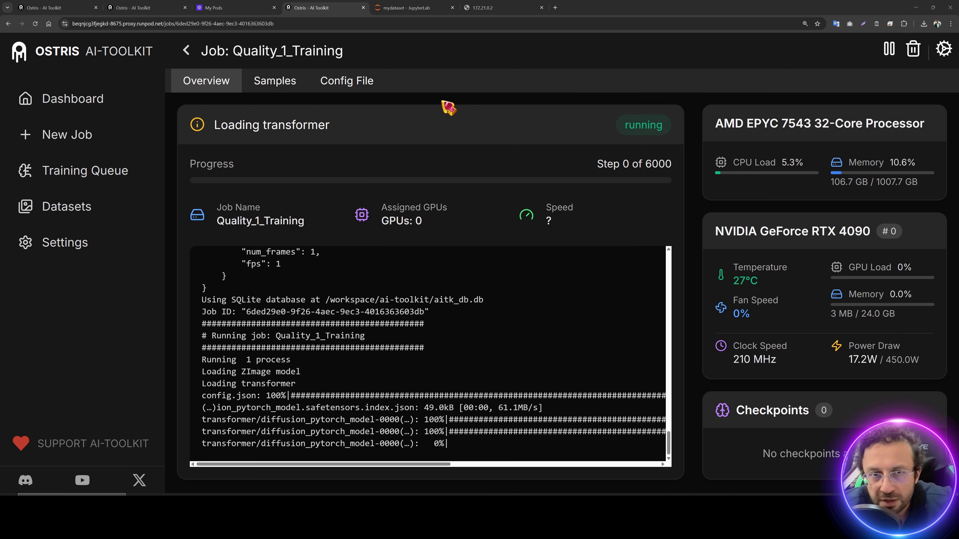
Step: Review training progress: speed reading, 100% GPU load, GPU memory use and seconds per iteration
{"action": "left_click_drag", "start_coordinate": [435, 464], "coordinate": [638, 467]}
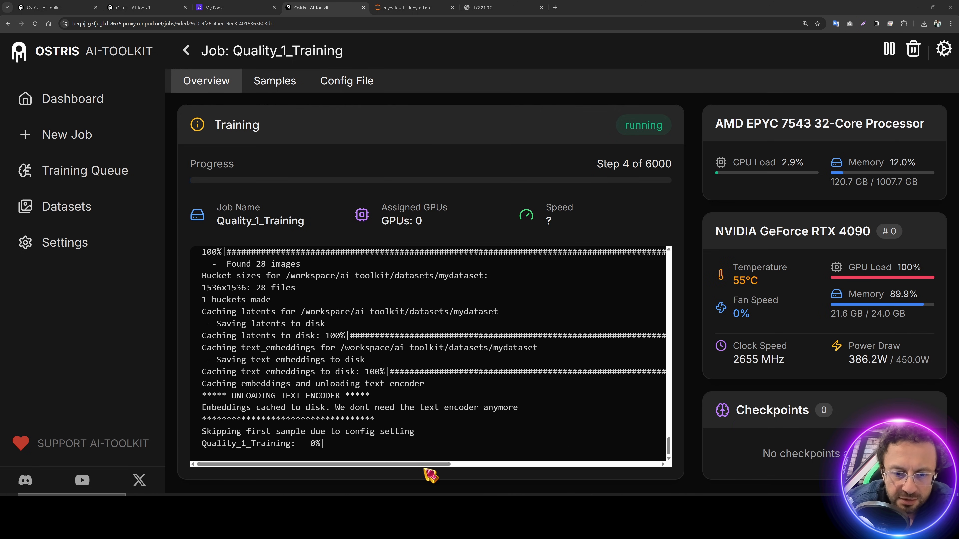
{"action": "left_click_drag", "start_coordinate": [427, 470], "coordinate": [631, 465]}
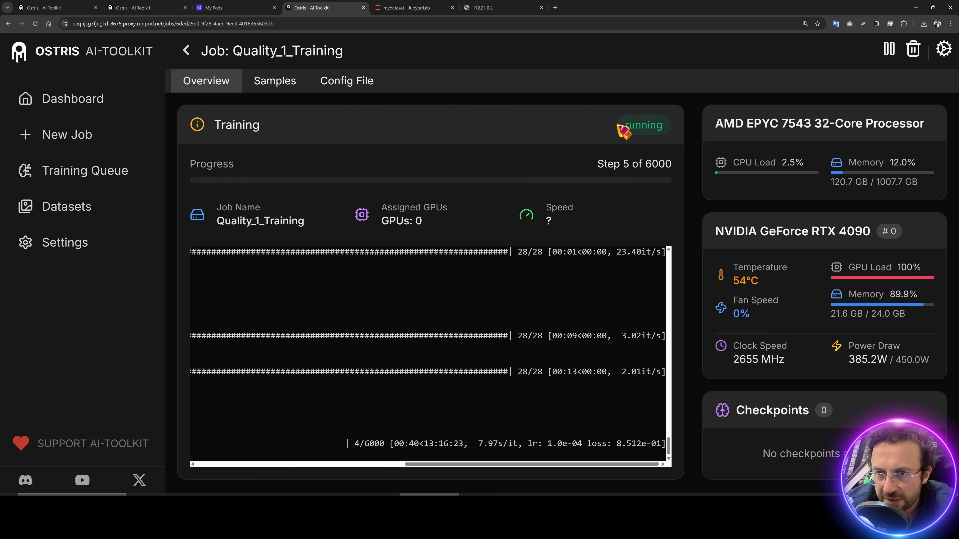
{"action": "left_click_drag", "start_coordinate": [628, 214], "coordinate": [538, 212]}
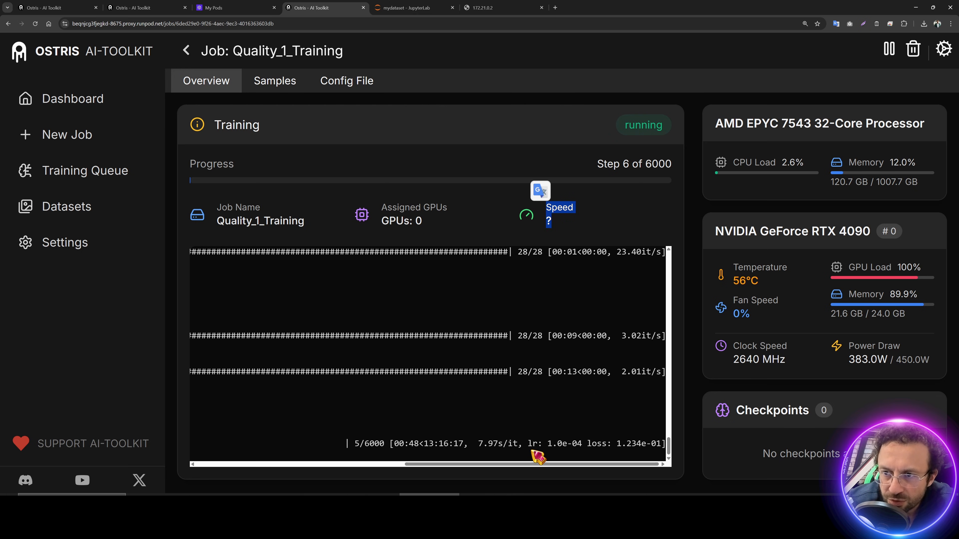
{"action": "left_click", "coordinate": [910, 281]}
{"action": "left_click_drag", "start_coordinate": [875, 267], "coordinate": [917, 270]}
{"action": "left_click_drag", "start_coordinate": [831, 316], "coordinate": [888, 317]}
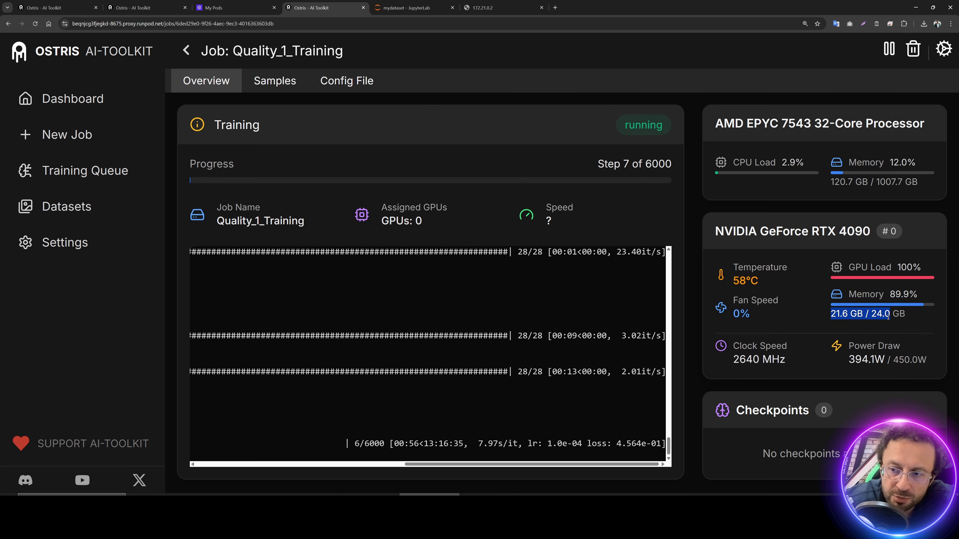
{"action": "left_click", "coordinate": [892, 295]}
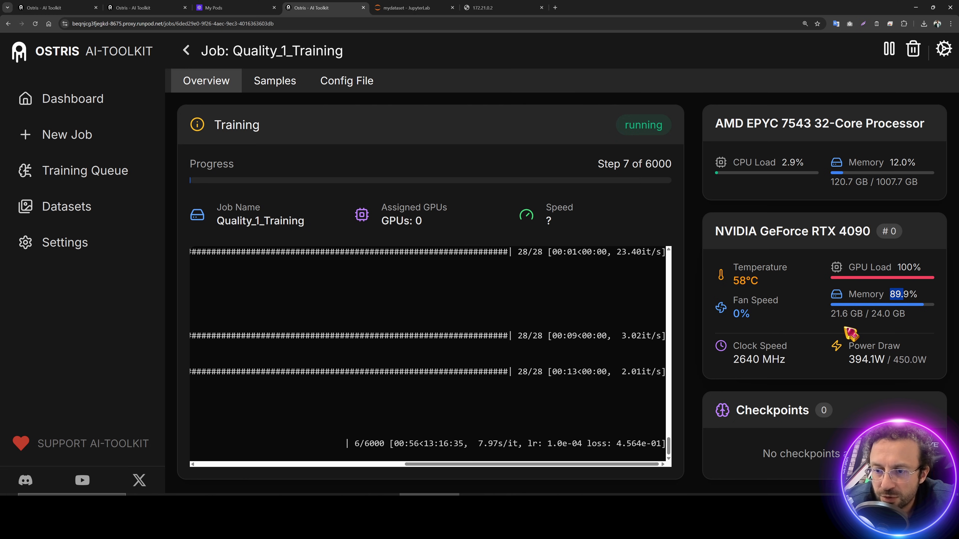
{"action": "left_click", "coordinate": [851, 333]}
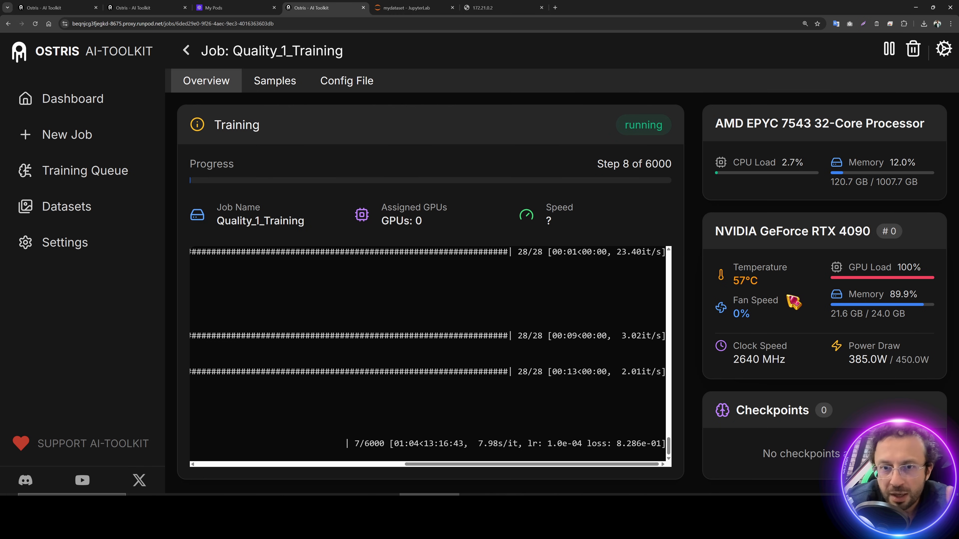
{"action": "left_click_drag", "start_coordinate": [503, 459], "coordinate": [516, 459]}
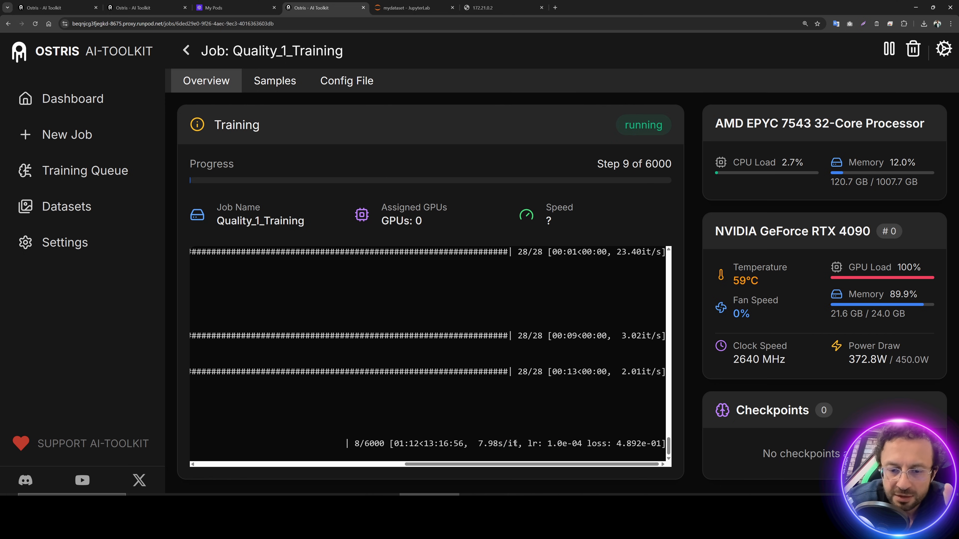
Step: Open Experiments_Speeds and select the speed screenshots, including the RTX 3060 - 12GB Preset image
{"action": "key", "text": "alt+Tab"}
{"action": "left_click", "coordinate": [683, 79]}
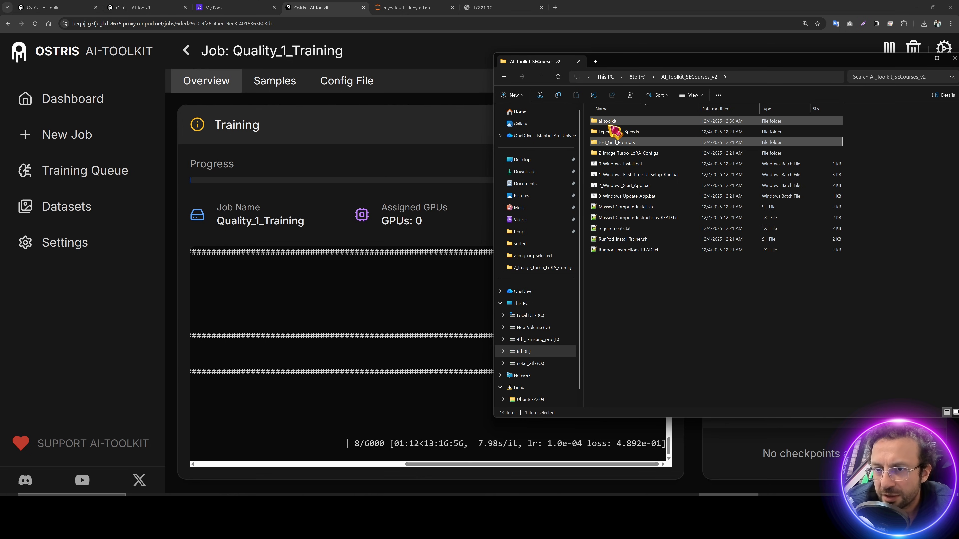
{"action": "double_click", "coordinate": [619, 132]}
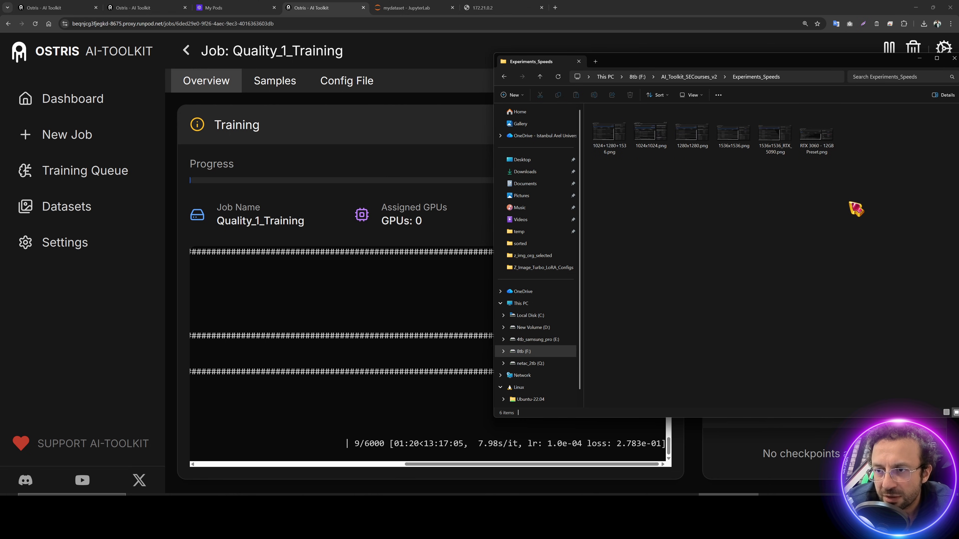
{"action": "left_click_drag", "start_coordinate": [750, 179], "coordinate": [609, 146]}
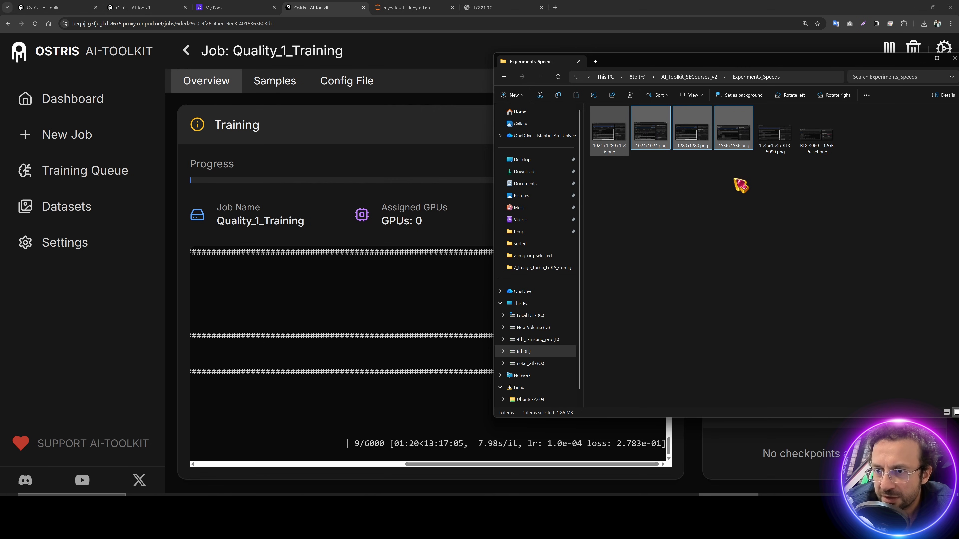
{"action": "left_click", "coordinate": [738, 182]}
{"action": "left_click", "coordinate": [816, 144]}
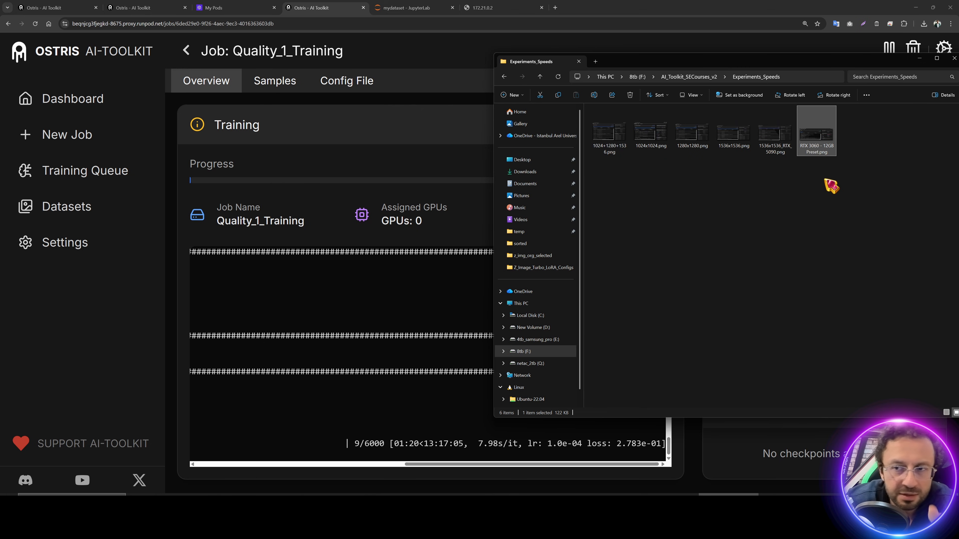
Step: Check the remaining-time estimate in the training log, then view the RunPod pods list
{"action": "left_click", "coordinate": [392, 289]}
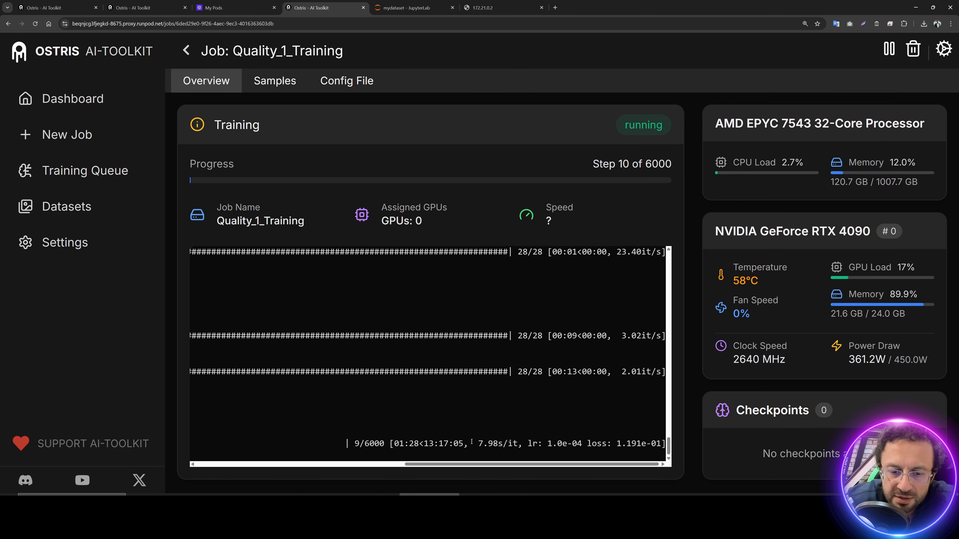
{"action": "left_click_drag", "start_coordinate": [473, 444], "coordinate": [410, 445]}
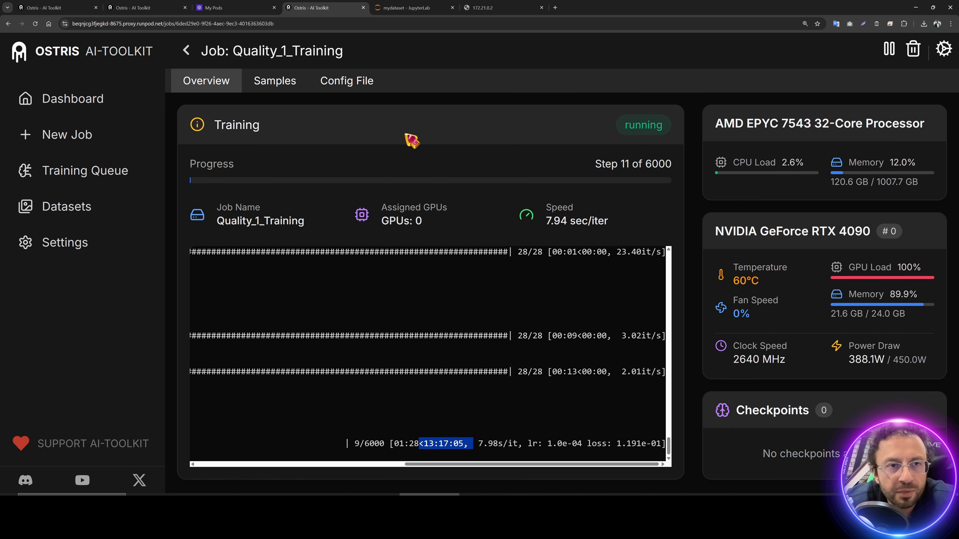
{"action": "left_click", "coordinate": [237, 8]}
Step: Work out the run's cost in Calculator: $0.62/hr × 13 = 8.06
{"action": "left_click", "coordinate": [356, 246]}
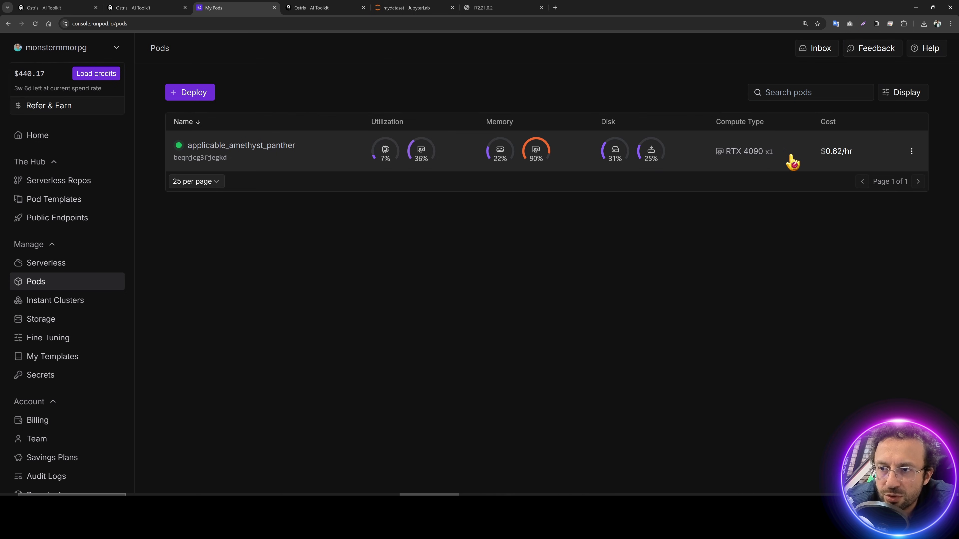
{"action": "key", "text": "super"}
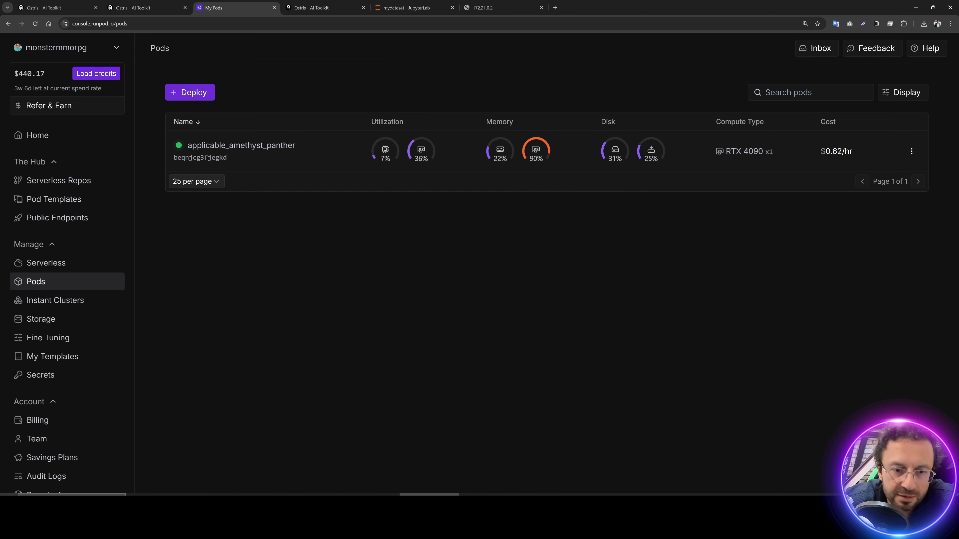
{"action": "type", "text": "ca"}
{"action": "key", "text": "Return"}
{"action": "type", "text": "0.62"}
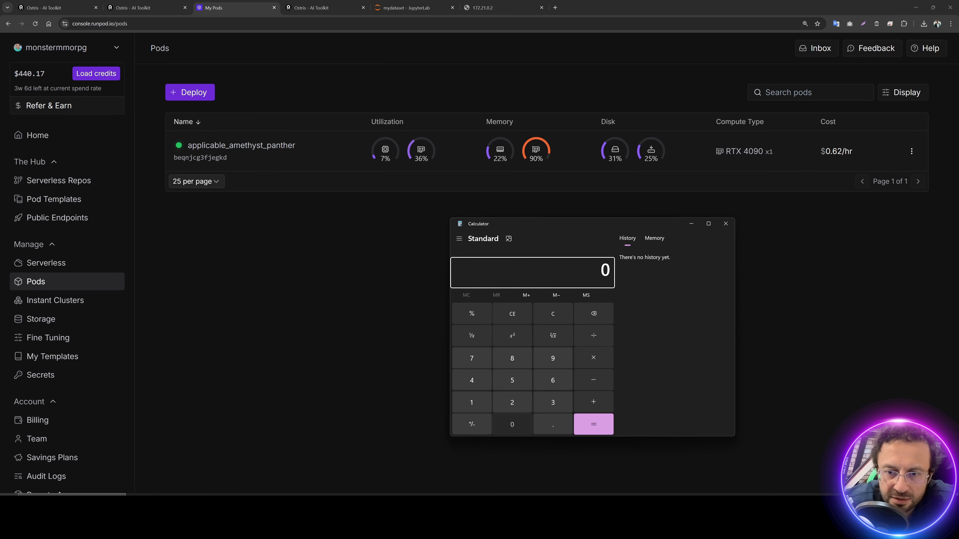
{"action": "type", "text": "13"}
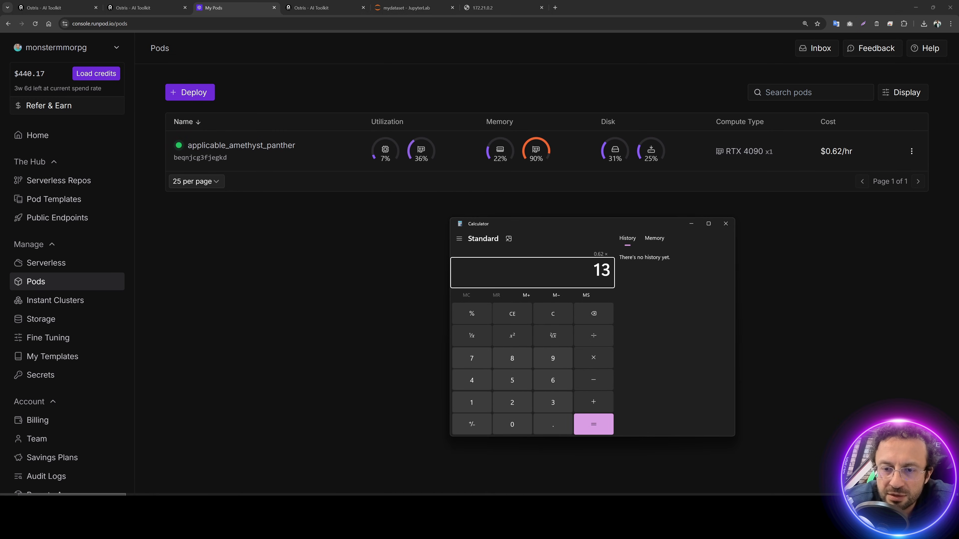
{"action": "key", "text": "Return"}
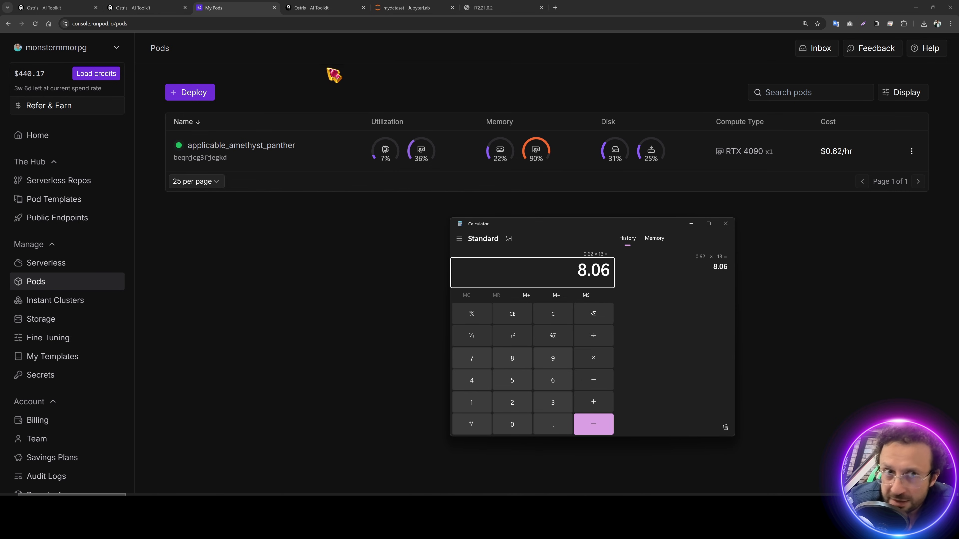
{"action": "left_click", "coordinate": [311, 8]}
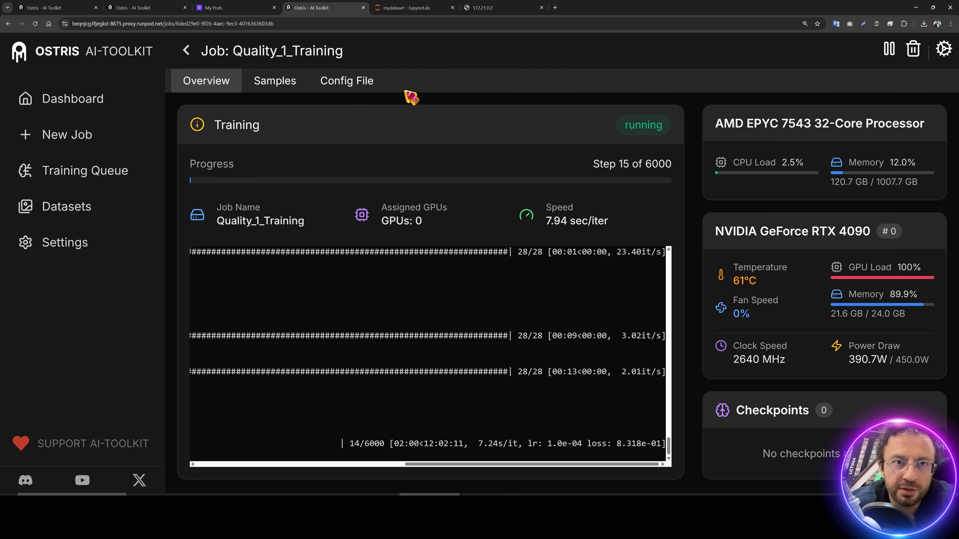
Step: Note there are no checkpoints yet and open ai-toolkit/output/Quality_1_Training in JupyterLab
{"action": "left_click_drag", "start_coordinate": [885, 454], "coordinate": [775, 465]}
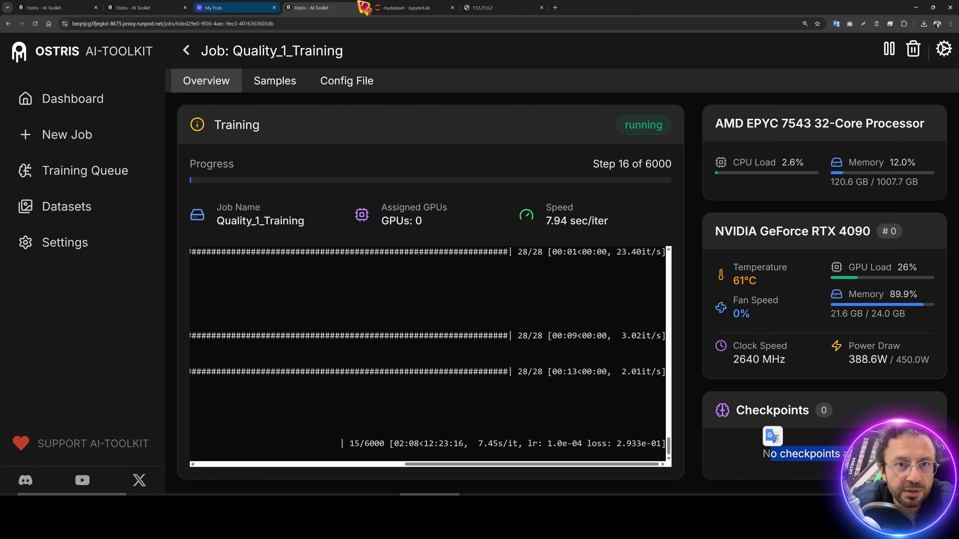
{"action": "left_click", "coordinate": [225, 7]}
{"action": "left_click", "coordinate": [404, 8]}
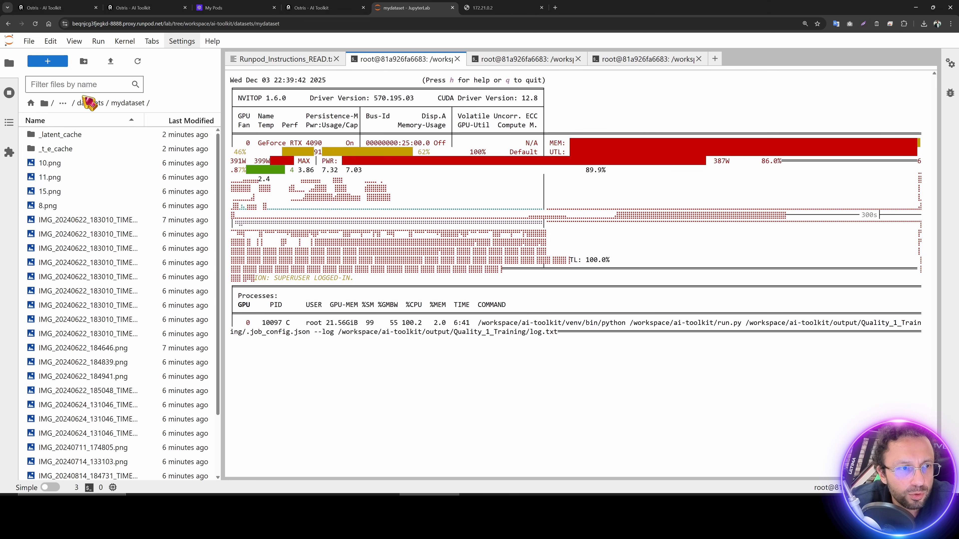
{"action": "left_click", "coordinate": [89, 103]}
{"action": "left_click", "coordinate": [93, 103]}
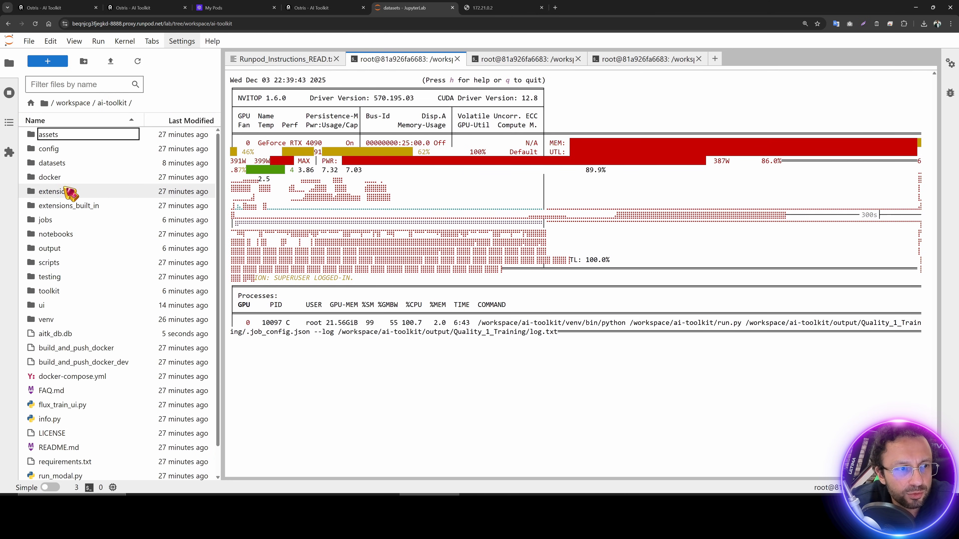
{"action": "double_click", "coordinate": [61, 252]}
{"action": "double_click", "coordinate": [94, 136]}
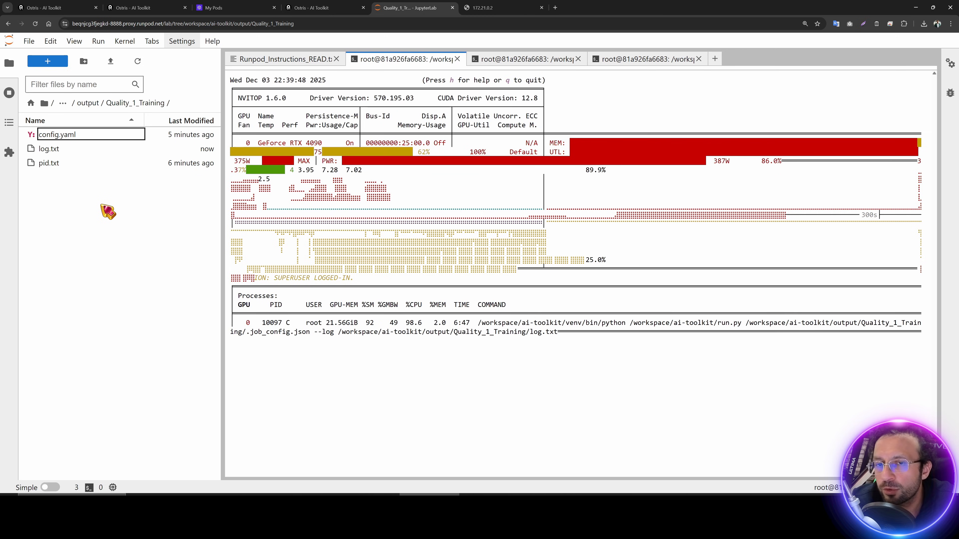
Step: Look over the pod's ⋮ actions menu, dismiss it, and bring up Runpod_Instructions_READ.txt
{"action": "left_click", "coordinate": [251, 9]}
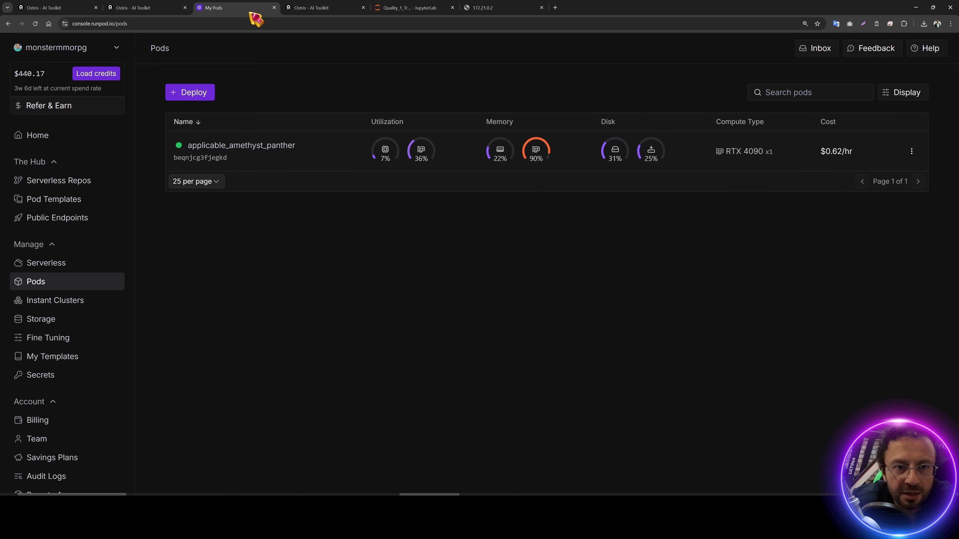
{"action": "left_click", "coordinate": [912, 151]}
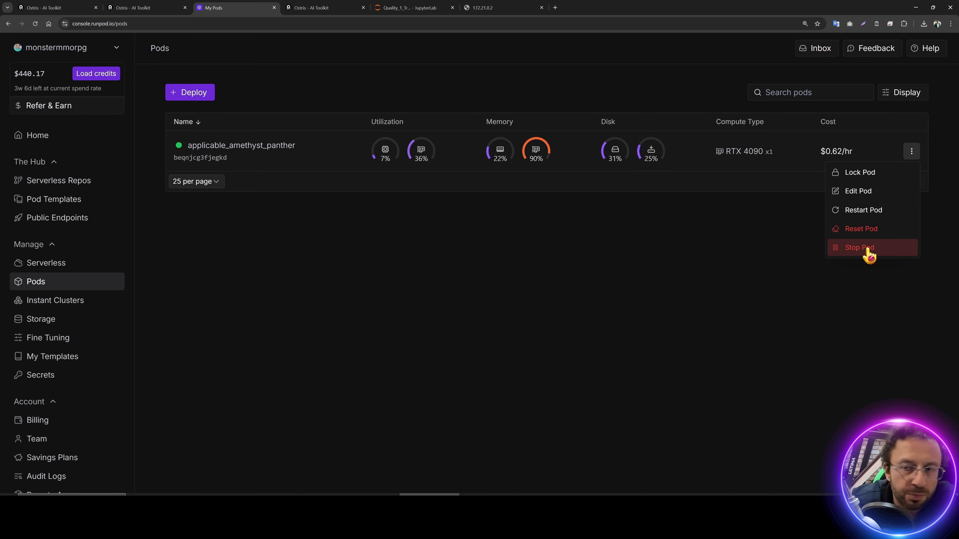
{"action": "left_click", "coordinate": [668, 254]}
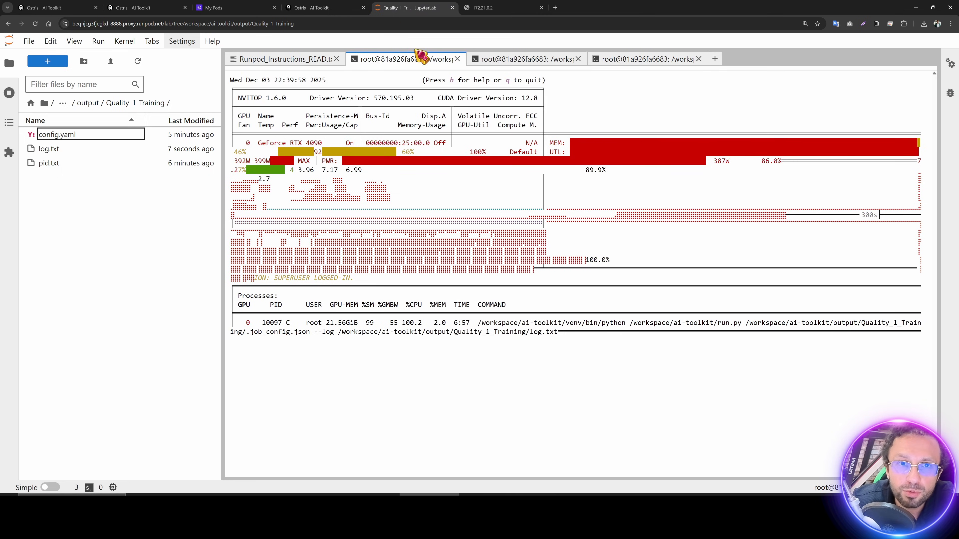
{"action": "left_click", "coordinate": [413, 7]}
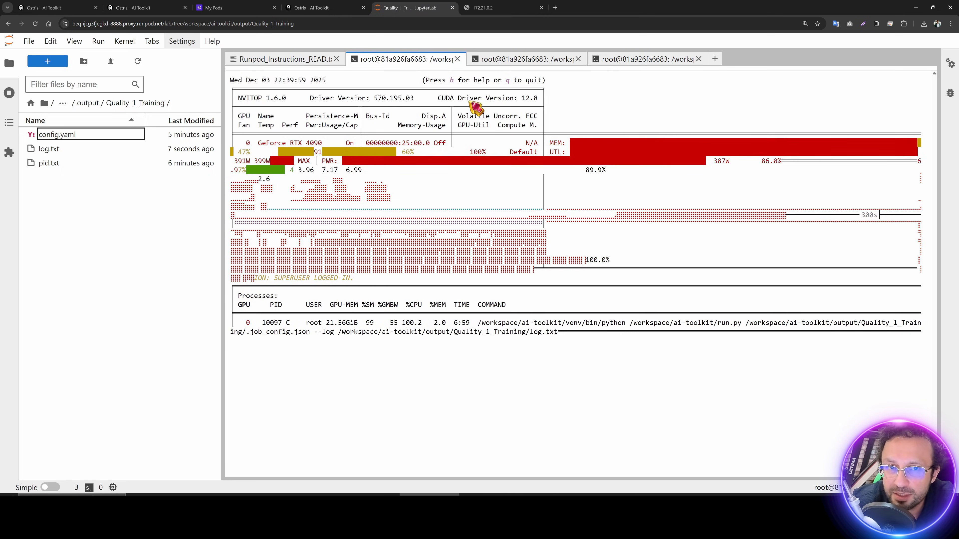
{"action": "left_click", "coordinate": [298, 60]}
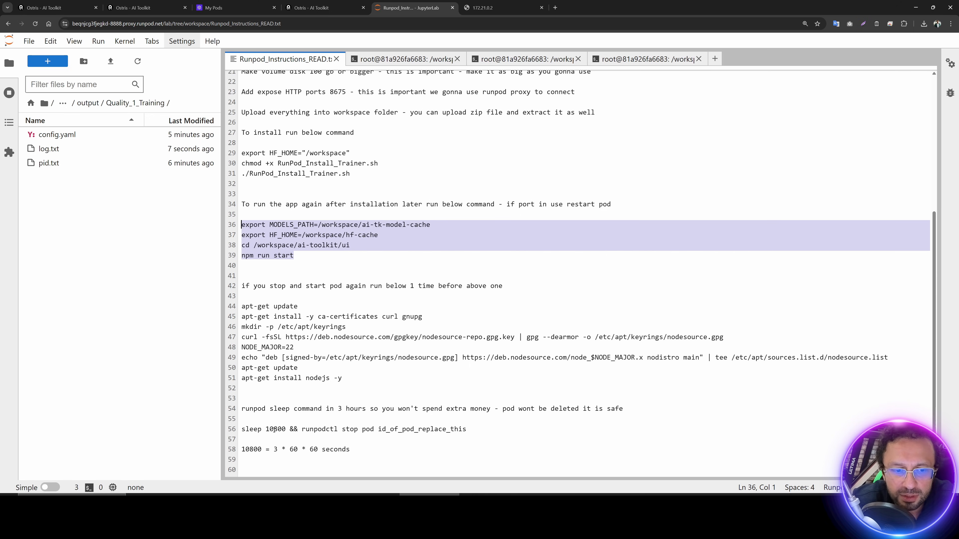
Step: Edit line 56 to stop this pod by its ID after 20 seconds, and copy the line
{"action": "left_click_drag", "start_coordinate": [242, 430], "coordinate": [467, 429]}
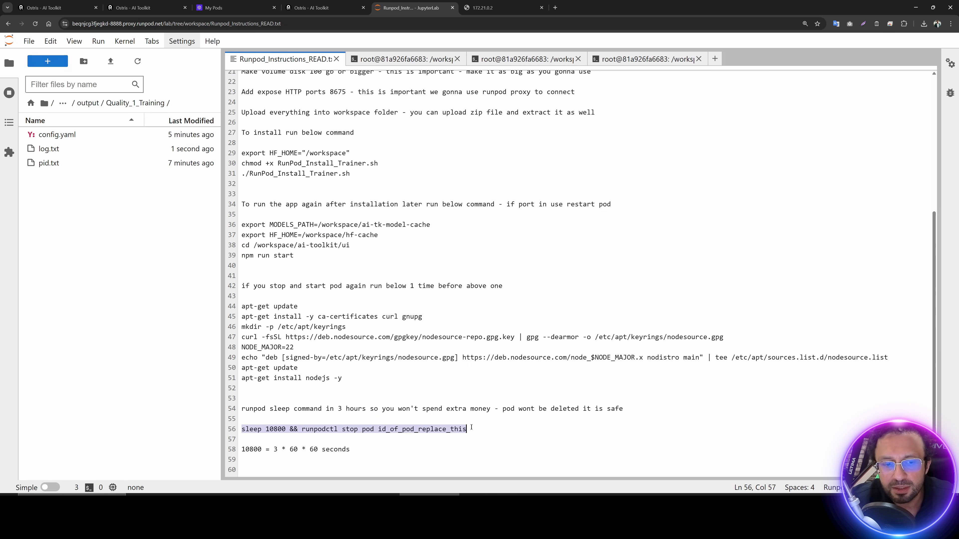
{"action": "left_click", "coordinate": [214, 8]}
{"action": "left_click", "coordinate": [232, 159]}
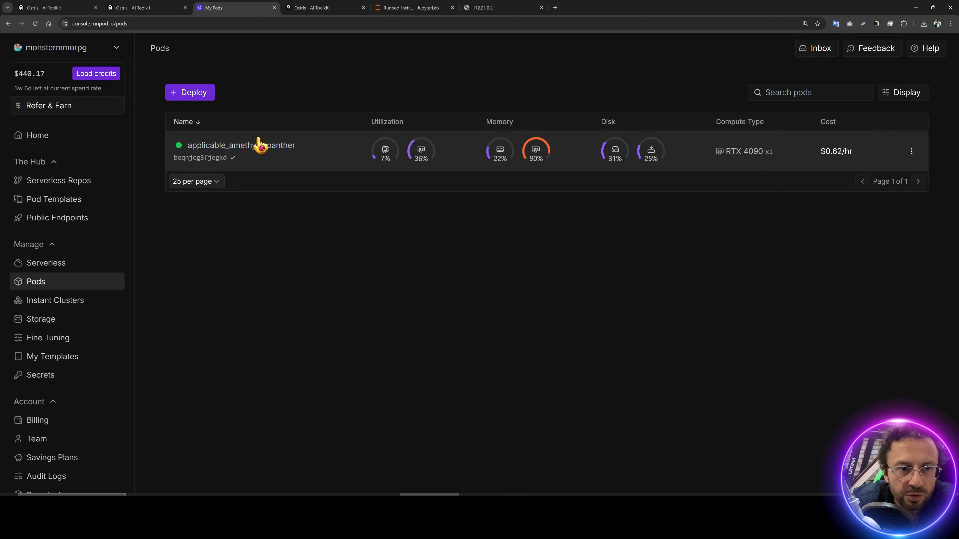
{"action": "left_click", "coordinate": [411, 8]}
{"action": "double_click", "coordinate": [423, 429]}
{"action": "key", "text": "ctrl+v"}
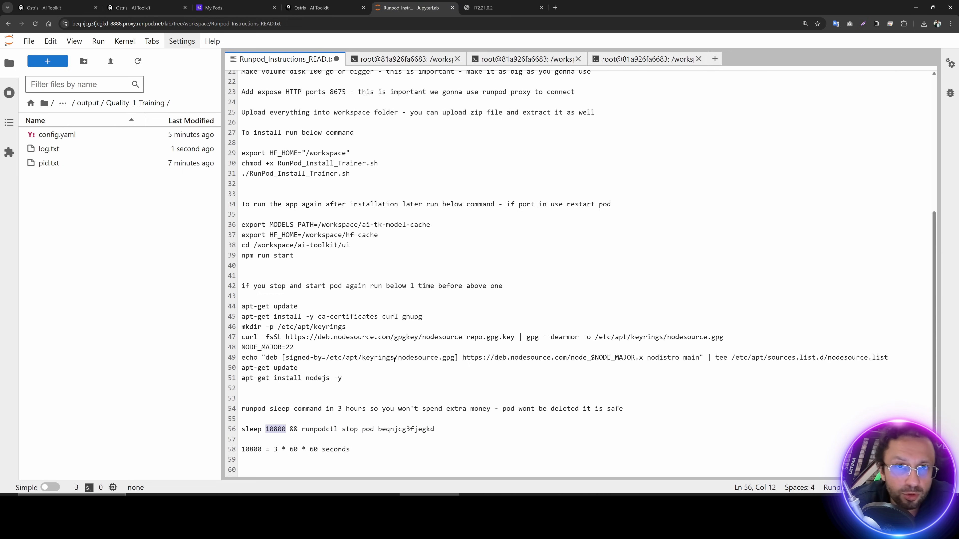
{"action": "type", "text": "20"}
{"action": "left_click_drag", "start_coordinate": [422, 429], "coordinate": [242, 429]}
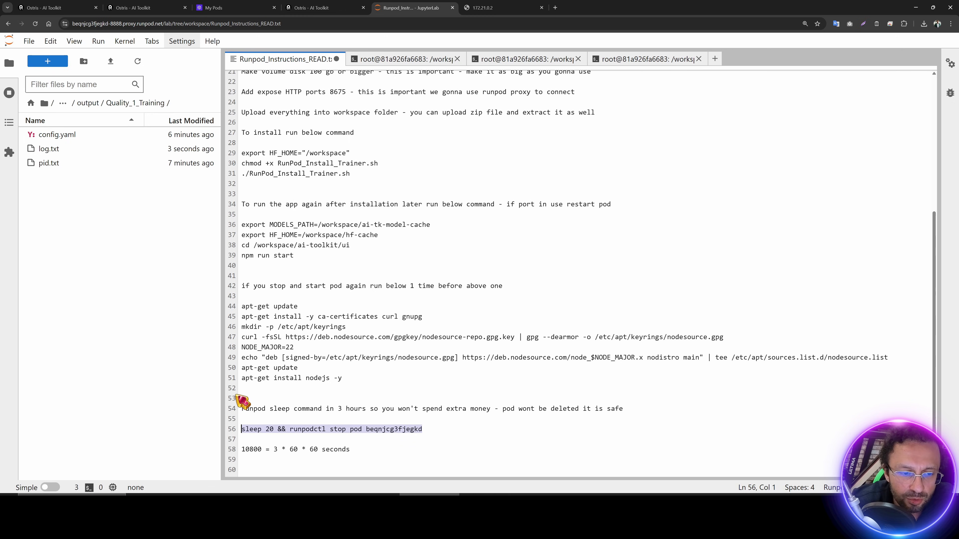
Step: Run 'sleep 20 && runpodctl stop pod' in a new terminal and confirm the pod stops
{"action": "left_click", "coordinate": [48, 62]}
{"action": "left_click", "coordinate": [355, 393]}
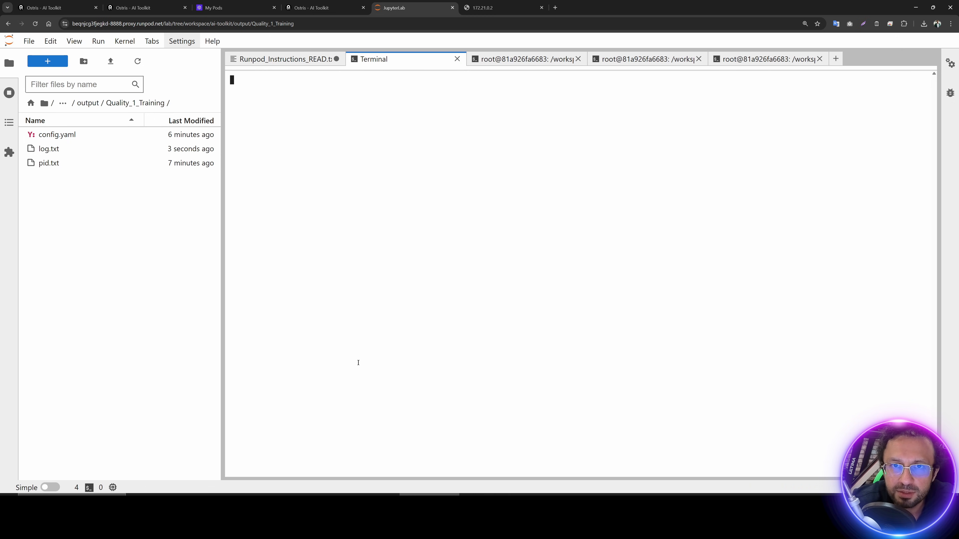
{"action": "key", "text": "ctrl+v"}
{"action": "key", "text": "Return"}
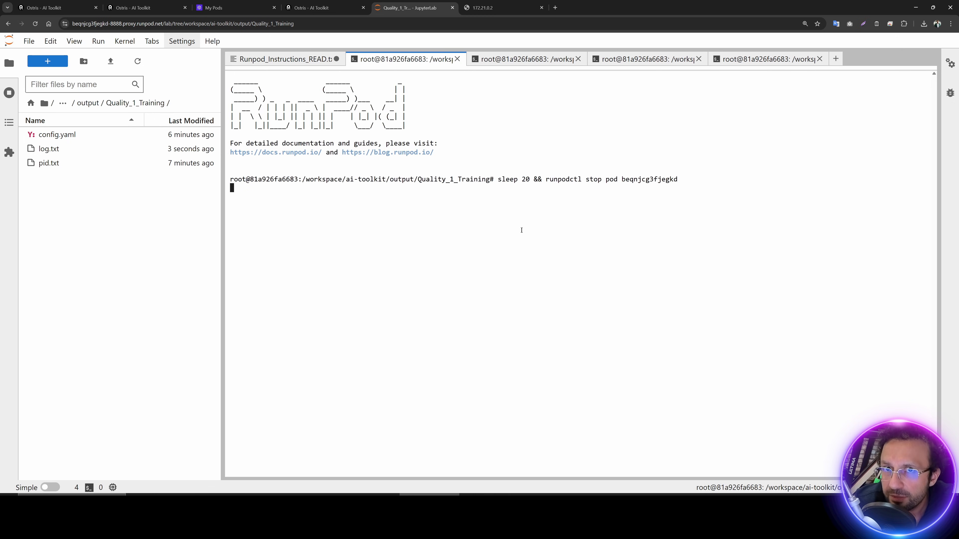
{"action": "left_click_drag", "start_coordinate": [227, 7], "coordinate": [325, 8]}
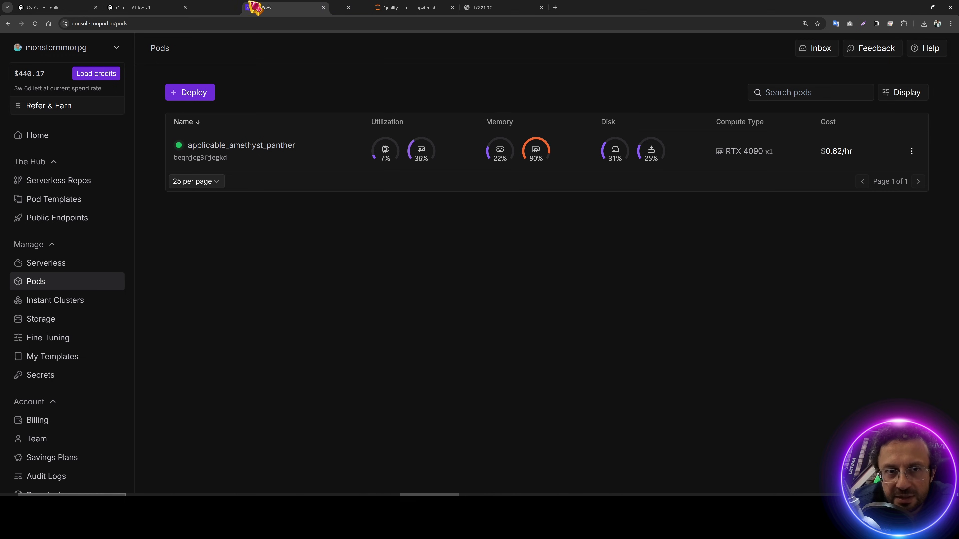
{"action": "left_click", "coordinate": [398, 7]}
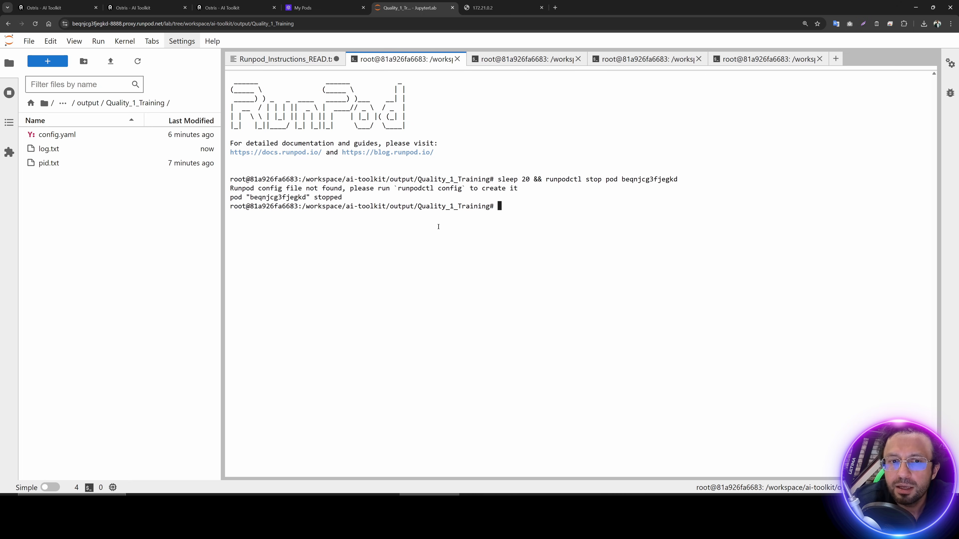
{"action": "left_click", "coordinate": [321, 8]}
Step: Confirm the pod stopped, then select Massed_Compute_Instructions_READ.txt in the AI_Toolkit_SECourses_v2 folder
{"action": "left_click", "coordinate": [35, 24]}
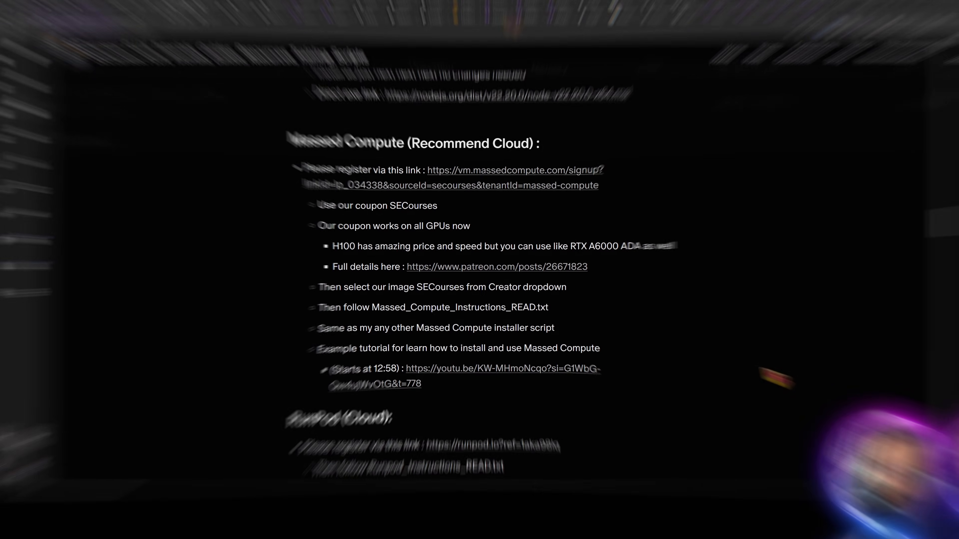
{"action": "key", "text": "alt+Tab"}
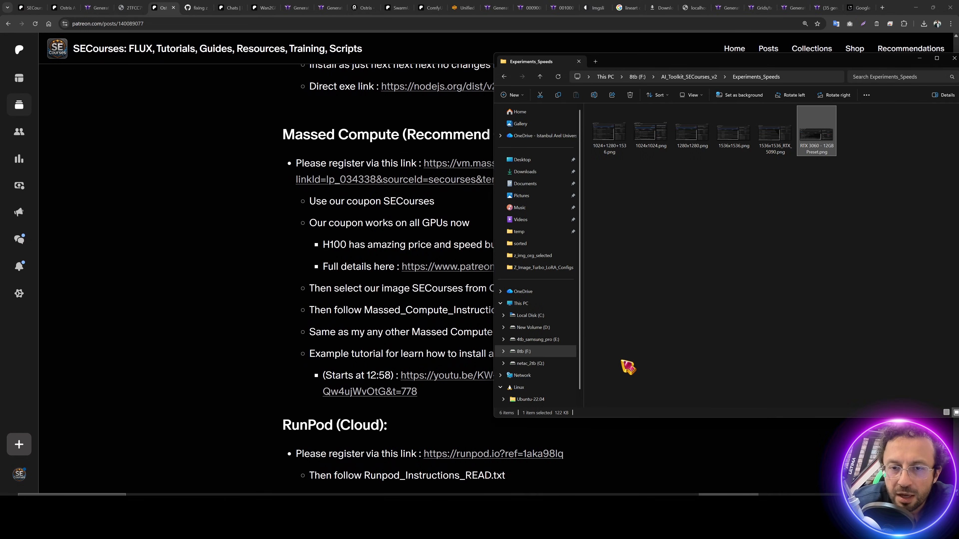
{"action": "left_click", "coordinate": [680, 76]}
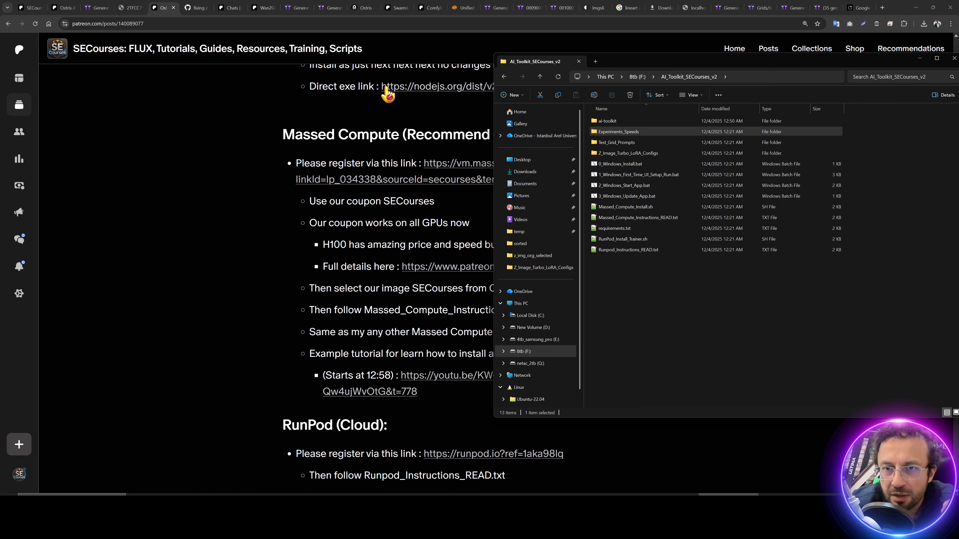
{"action": "left_click_drag", "start_coordinate": [658, 62], "coordinate": [385, 82]}
{"action": "left_click", "coordinate": [378, 236]}
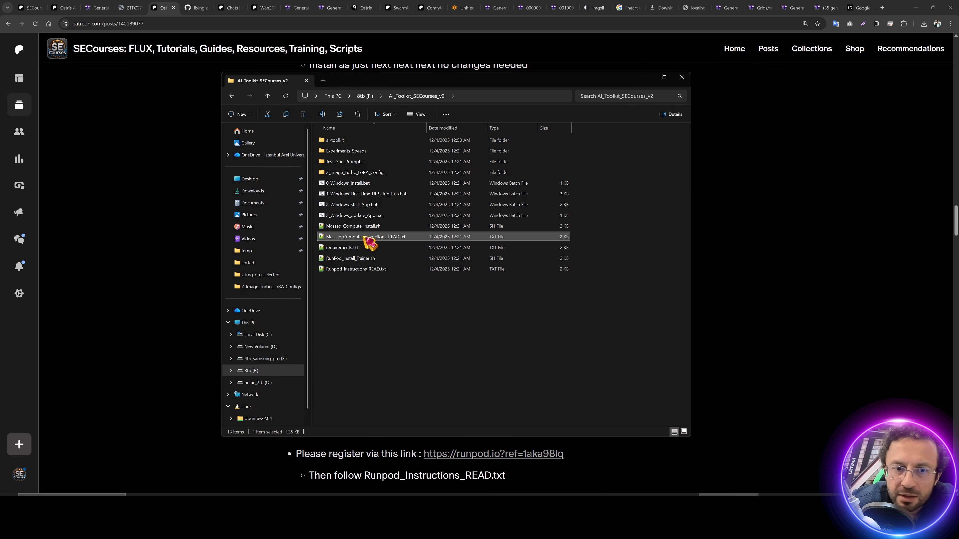
Step: Open Massed_Compute_Instructions_READ.txt in Notepad++ and follow its Massed Compute signup link
{"action": "double_click", "coordinate": [381, 238]}
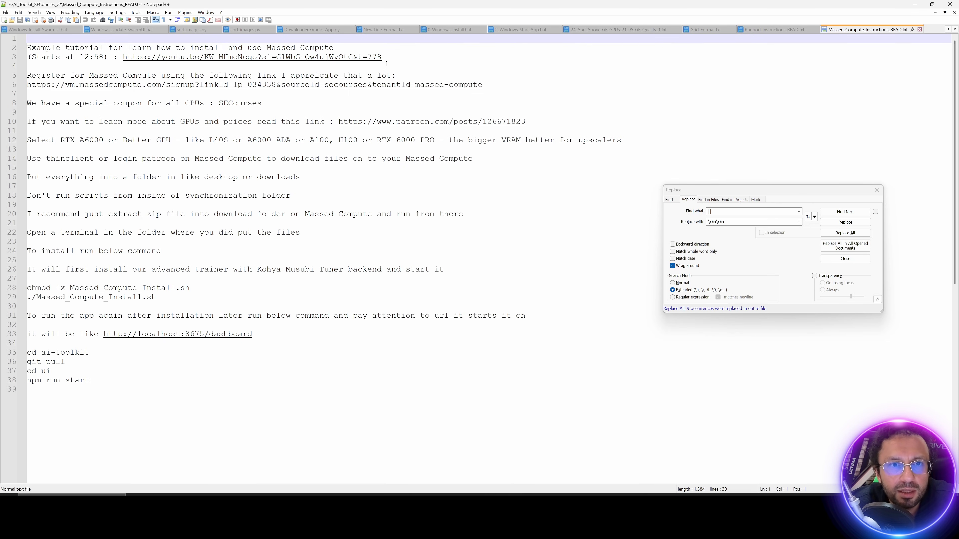
{"action": "left_click_drag", "start_coordinate": [482, 84], "coordinate": [64, 85]}
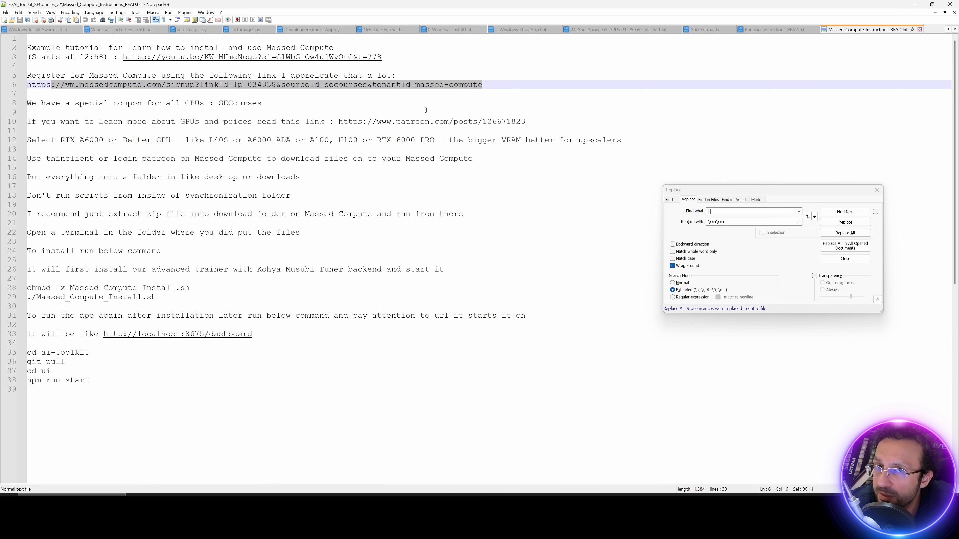
{"action": "double_click", "coordinate": [421, 86]}
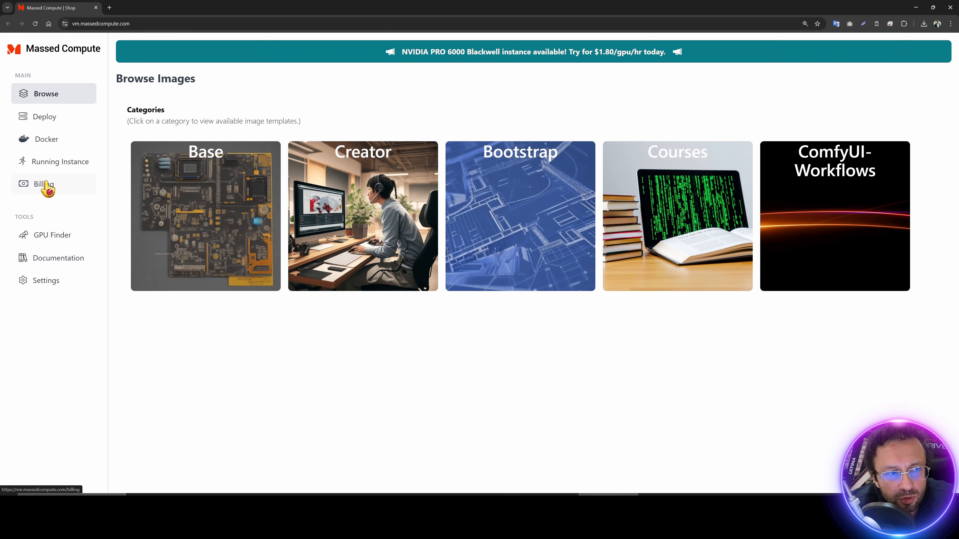
Step: Go via Billing to the Deploy page and review GPU types and inventory, keeping RTX A6000 (48GB) [Spot]
{"action": "left_click", "coordinate": [45, 183]}
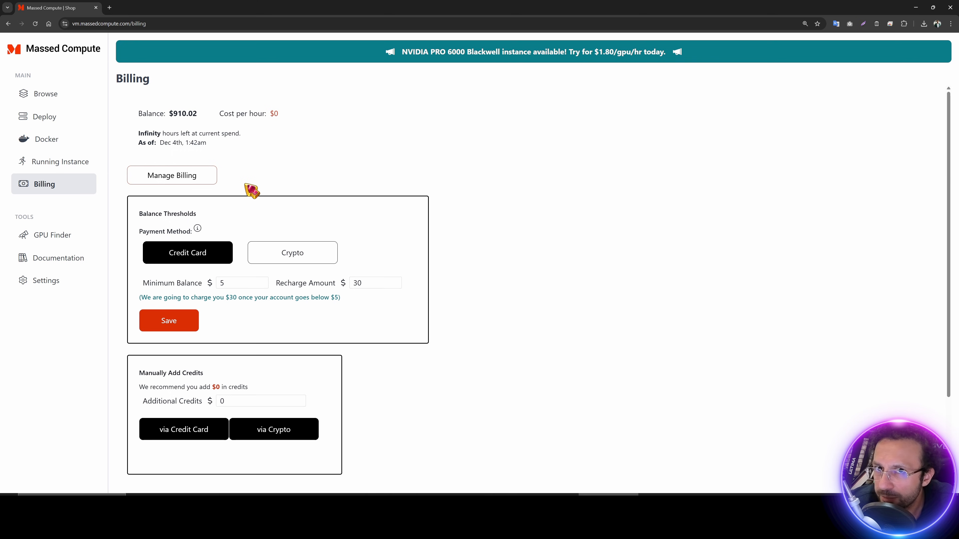
{"action": "left_click", "coordinate": [52, 118]}
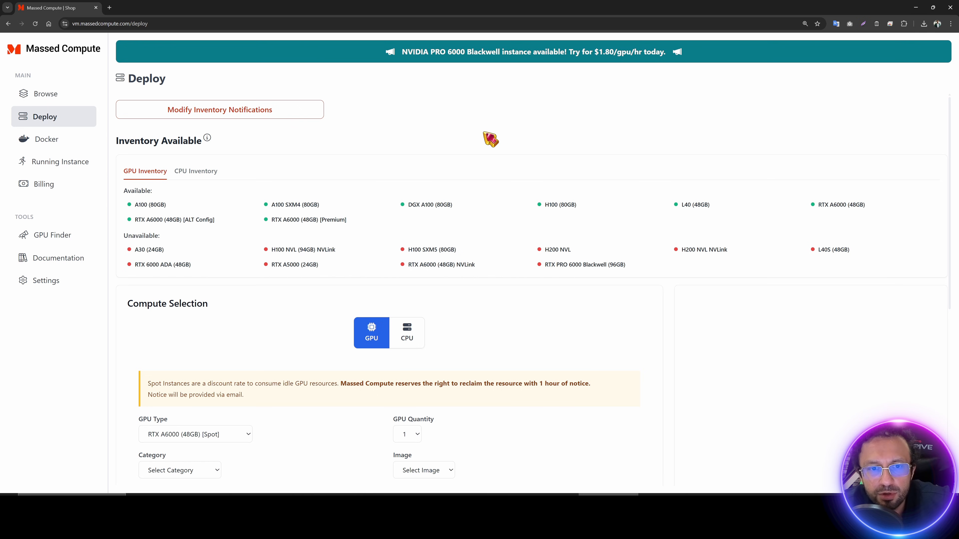
{"action": "scroll", "coordinate": [388, 192], "scroll_direction": "down", "scroll_amount": 5}
{"action": "left_click", "coordinate": [219, 173]}
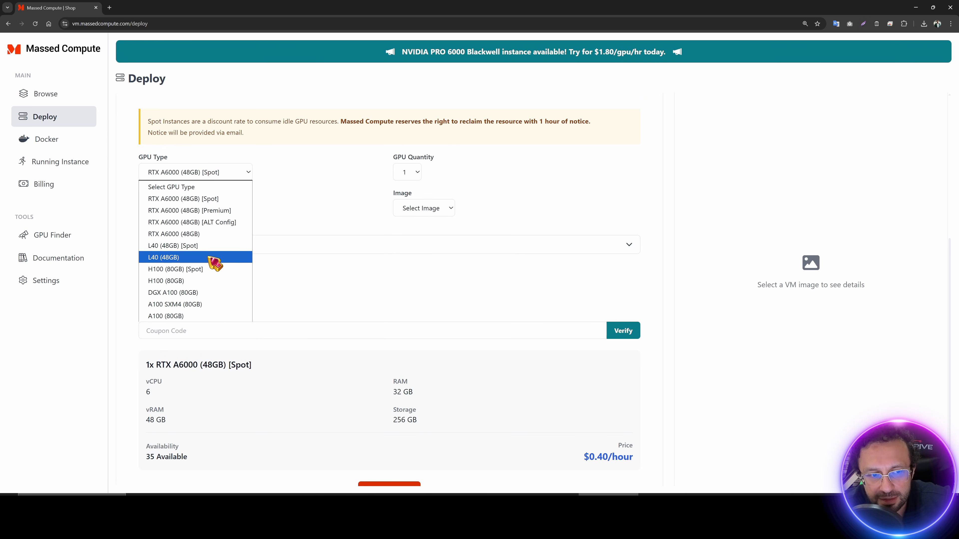
{"action": "left_click", "coordinate": [349, 187]}
{"action": "scroll", "coordinate": [510, 189], "scroll_direction": "up", "scroll_amount": 5}
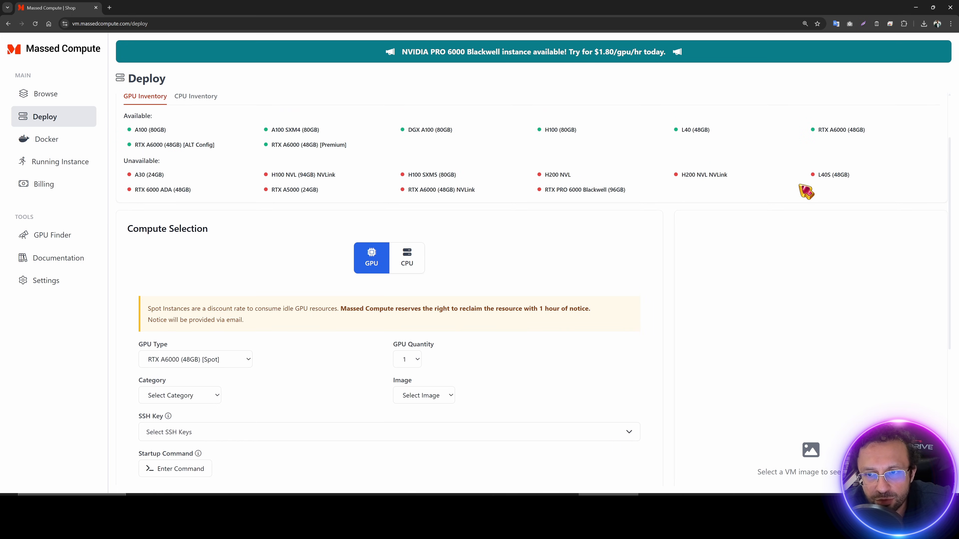
{"action": "left_click_drag", "start_coordinate": [804, 187], "coordinate": [175, 173]}
{"action": "left_click", "coordinate": [401, 146]}
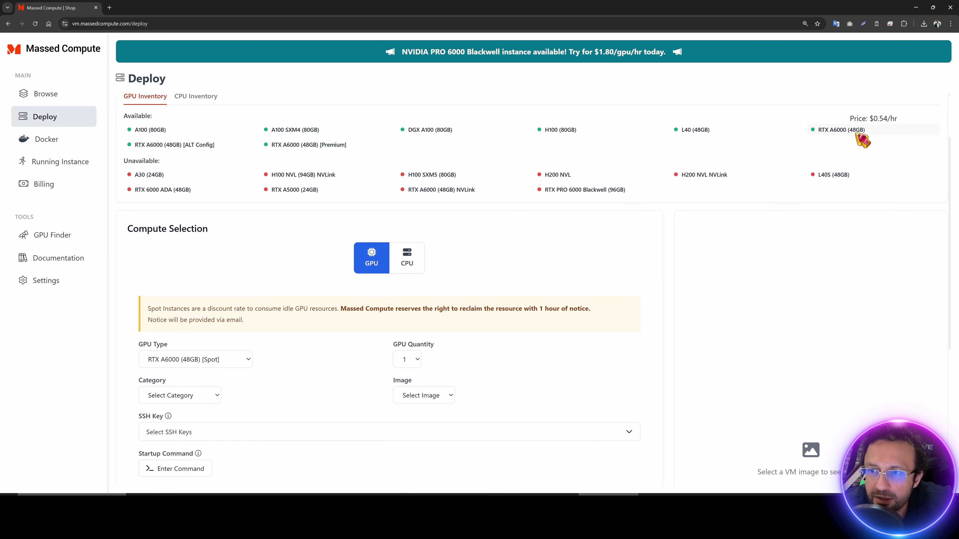
Step: Switch the GPU type to RTX A6000 (48GB) [Premium]: 96 GB RAM, 300 GB storage, $0.56/hour
{"action": "scroll", "coordinate": [224, 242], "scroll_direction": "down", "scroll_amount": 5}
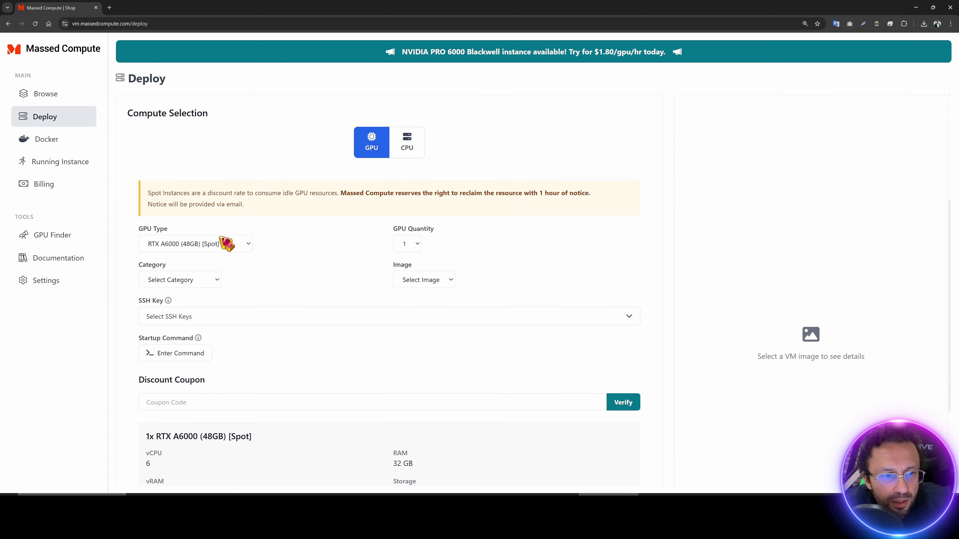
{"action": "left_click", "coordinate": [219, 173]}
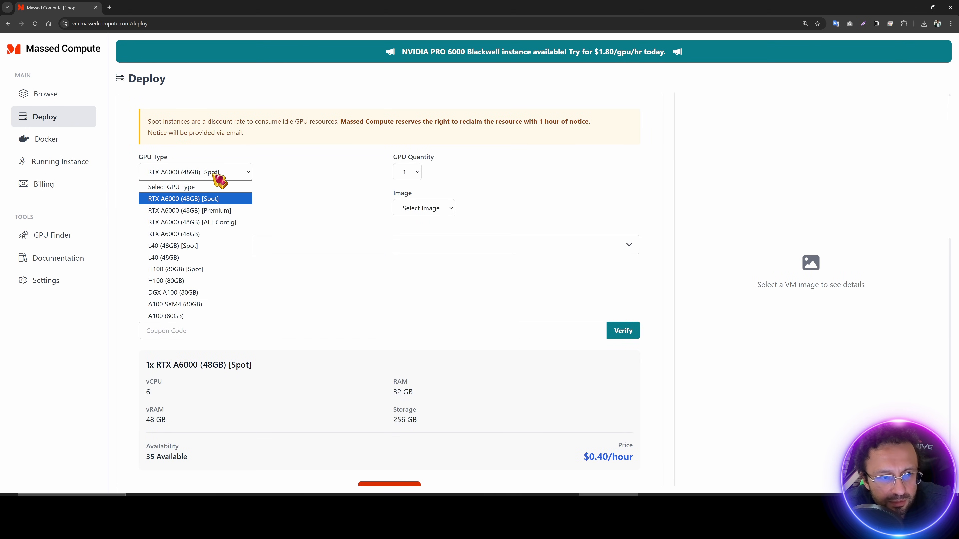
{"action": "scroll", "coordinate": [396, 300], "scroll_direction": "up", "scroll_amount": 6}
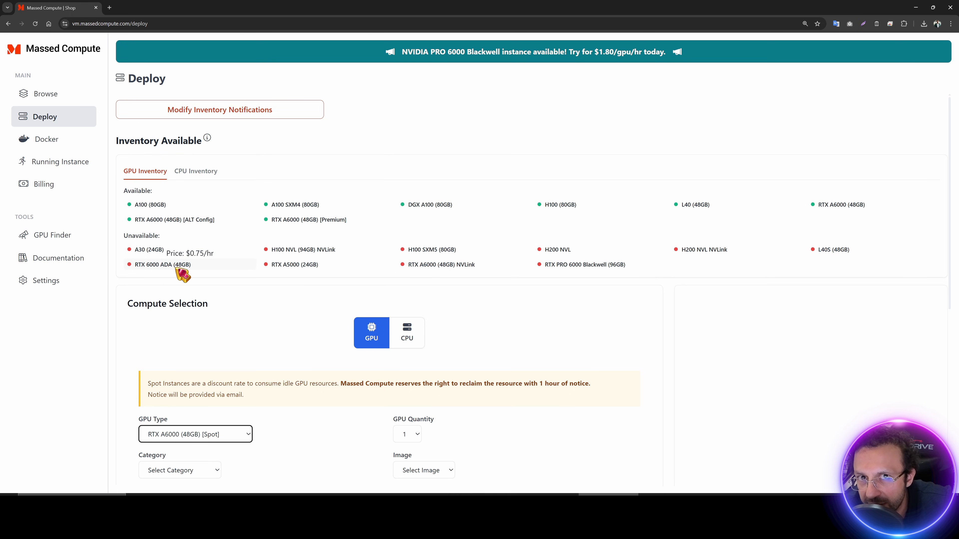
{"action": "scroll", "coordinate": [229, 272], "scroll_direction": "down", "scroll_amount": 5}
{"action": "left_click", "coordinate": [225, 210]}
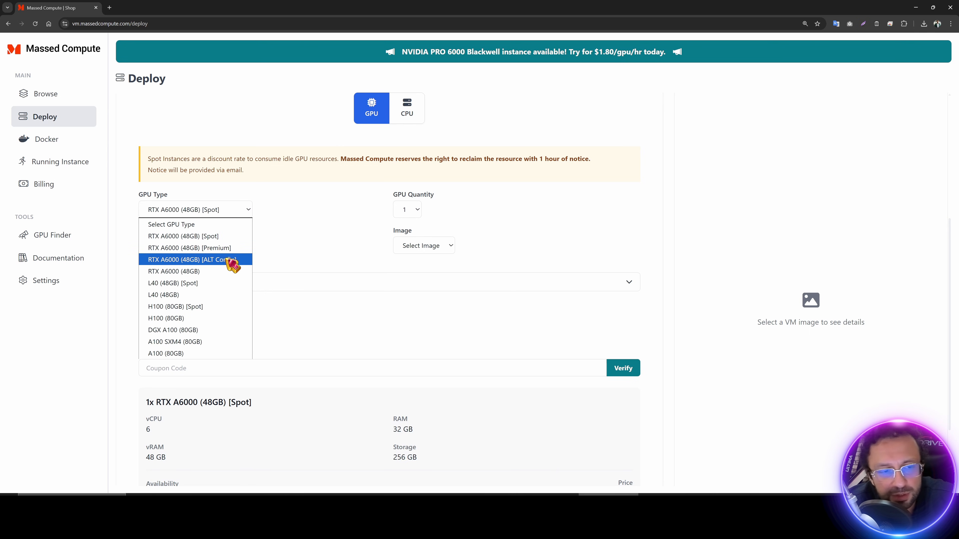
{"action": "left_click", "coordinate": [230, 249]}
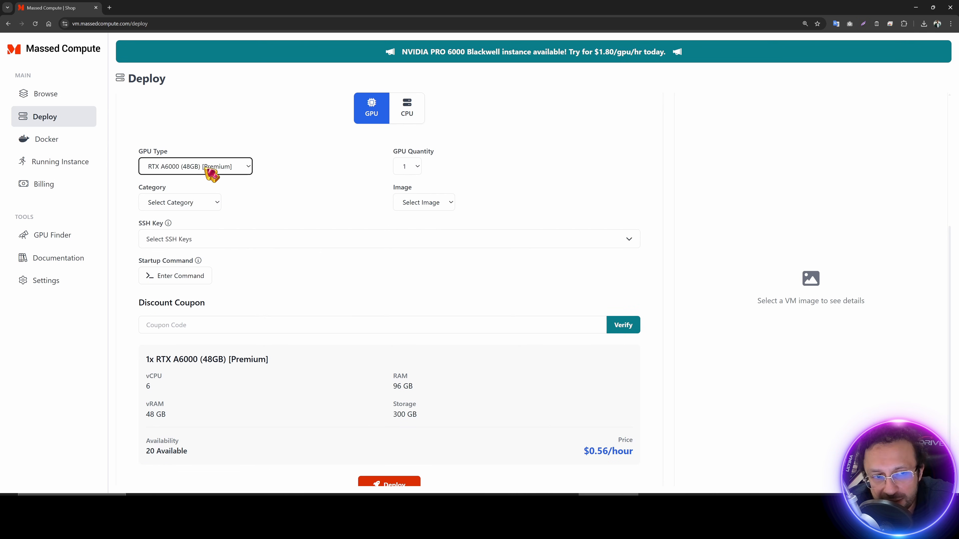
{"action": "left_click", "coordinate": [225, 175]}
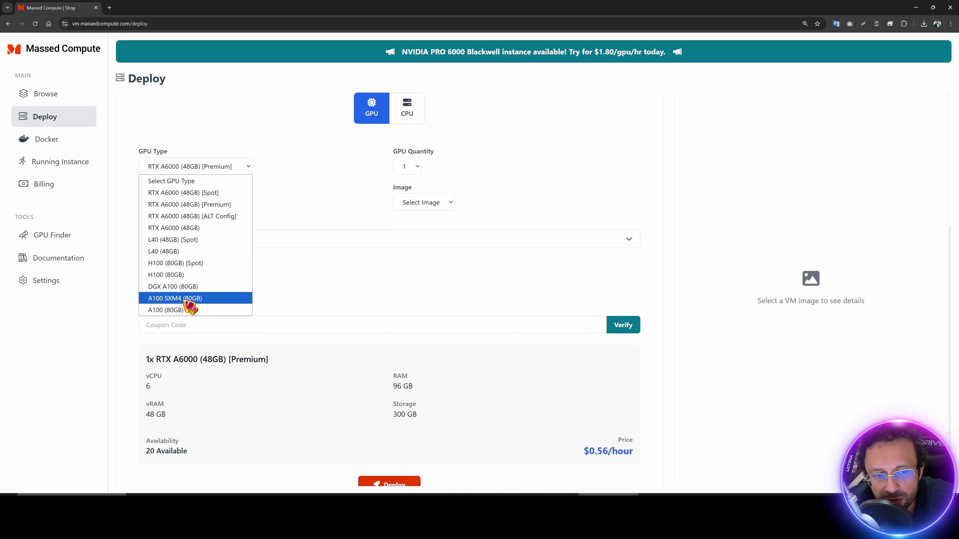
{"action": "left_click", "coordinate": [220, 167]}
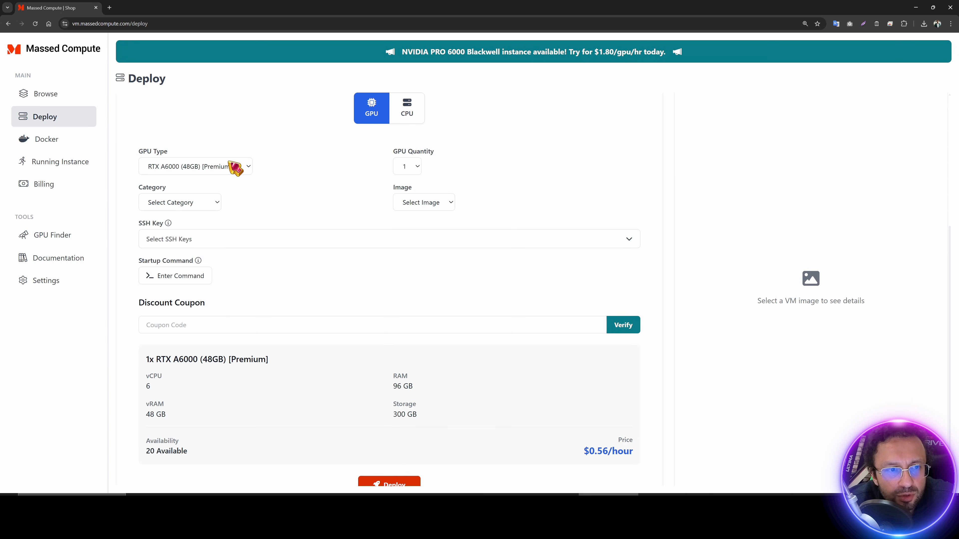
{"action": "scroll", "coordinate": [223, 229], "scroll_direction": "down", "scroll_amount": 1}
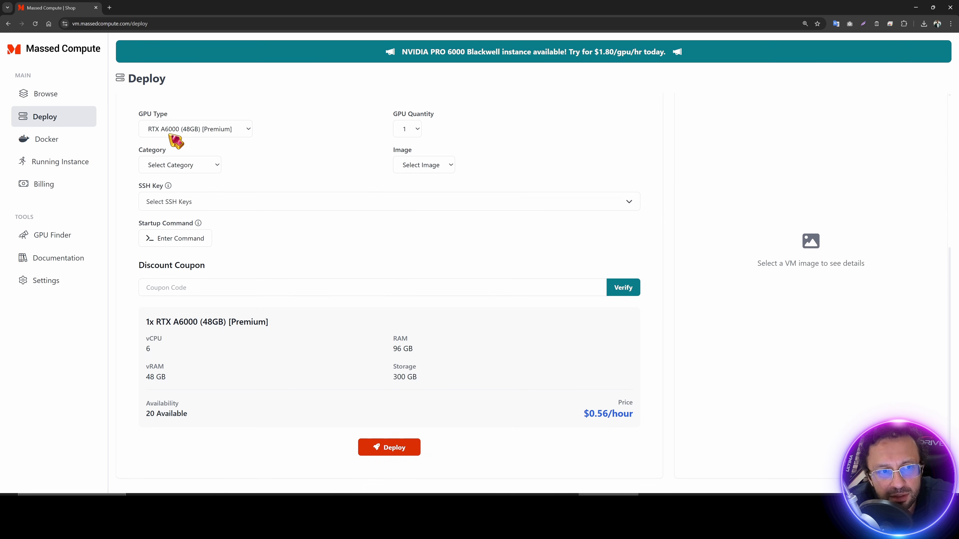
Step: Set the image category to Creator and the image to SECourses, noting the $0.56/hour price
{"action": "left_click", "coordinate": [193, 165]}
{"action": "left_click", "coordinate": [179, 203]}
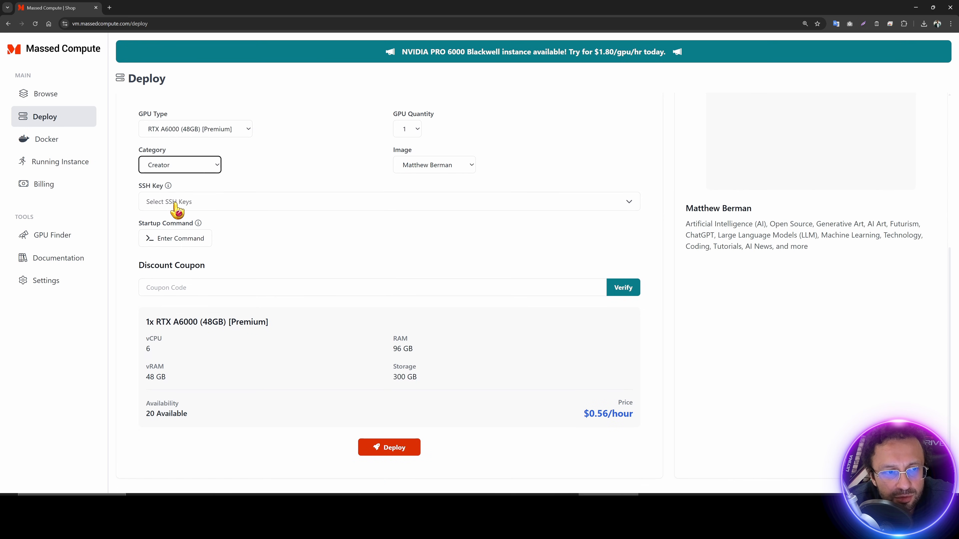
{"action": "left_click", "coordinate": [445, 165]}
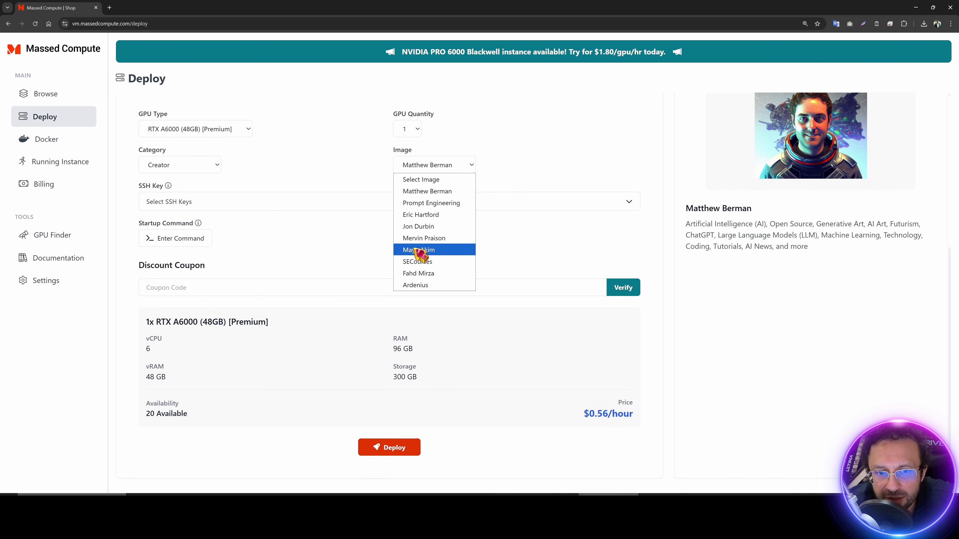
{"action": "left_click", "coordinate": [420, 260]}
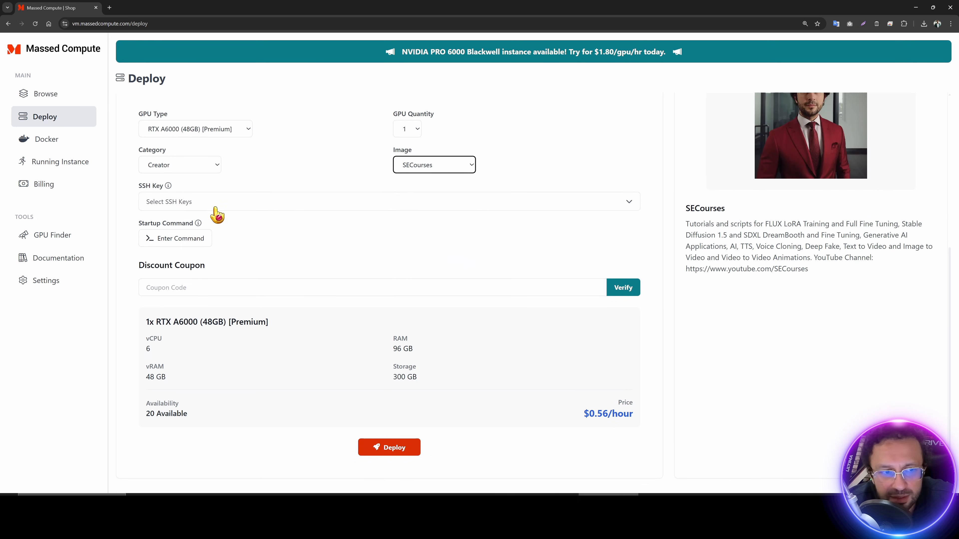
{"action": "left_click_drag", "start_coordinate": [584, 414], "coordinate": [633, 414]}
{"action": "left_click", "coordinate": [589, 415]}
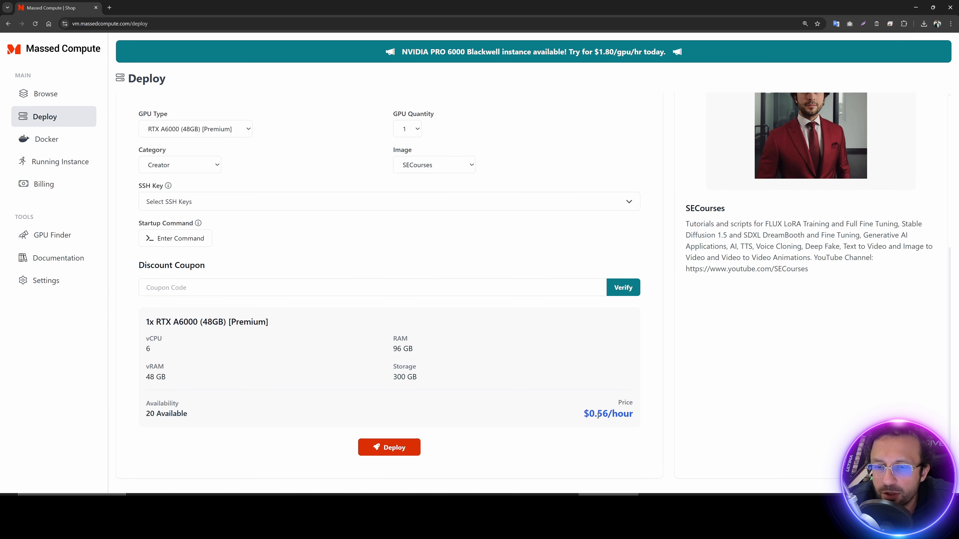
Step: Verify the discount coupon to reach $0.42/hour and deploy the instance
{"action": "left_click", "coordinate": [250, 286]}
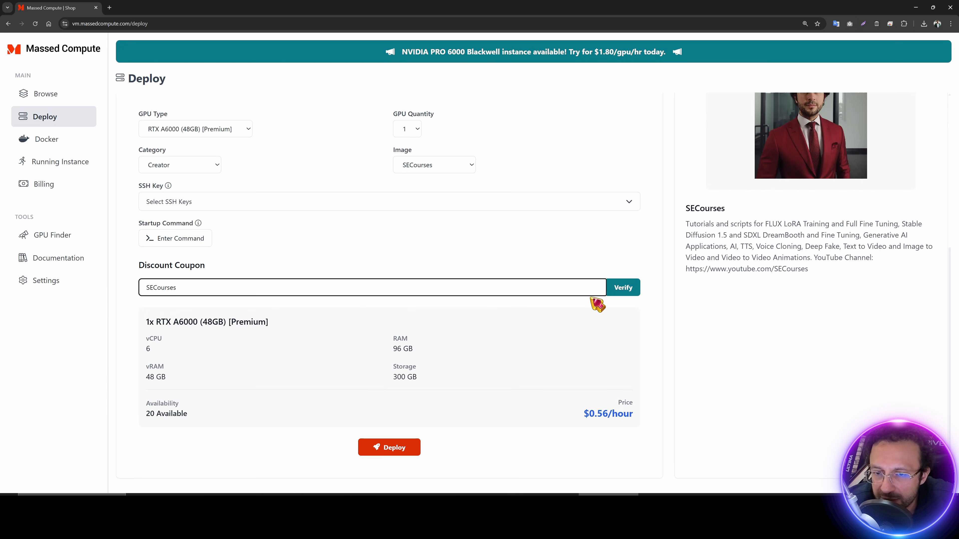
{"action": "left_click", "coordinate": [621, 289]}
{"action": "scroll", "coordinate": [571, 367], "scroll_direction": "down", "scroll_amount": 1}
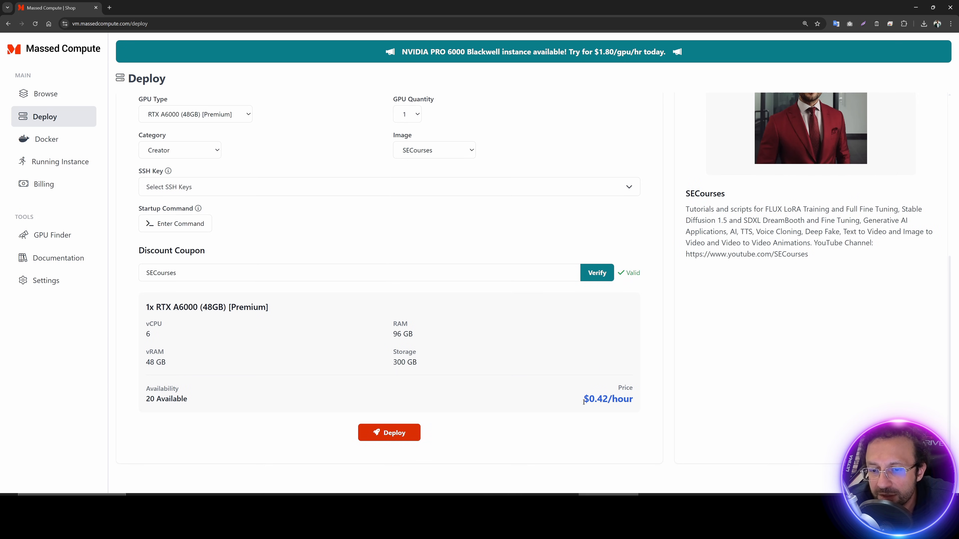
{"action": "left_click", "coordinate": [395, 435]}
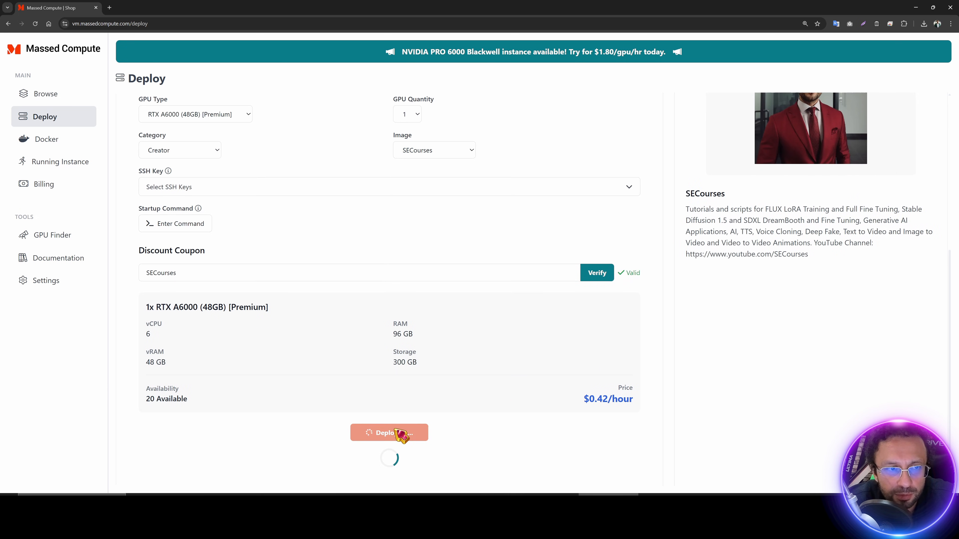
{"action": "left_click", "coordinate": [193, 189]}
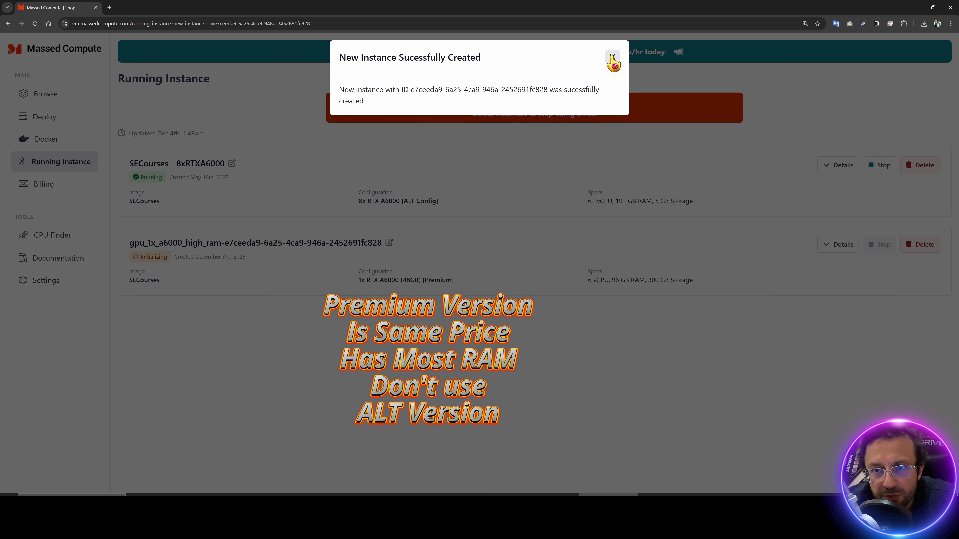
Step: Dismiss the instance-created confirmation and point out the new instance's specs and configuration
{"action": "left_click", "coordinate": [610, 58]}
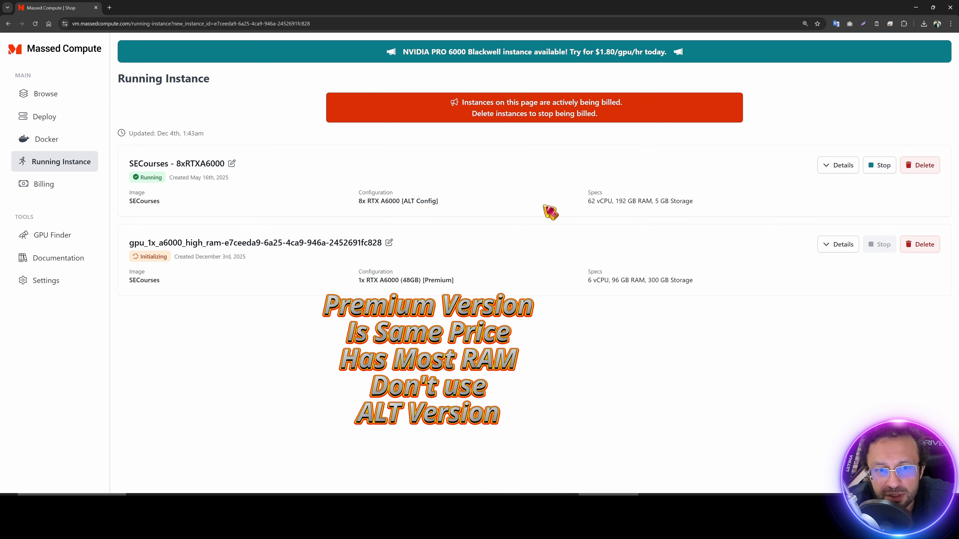
{"action": "left_click_drag", "start_coordinate": [710, 284], "coordinate": [588, 280]}
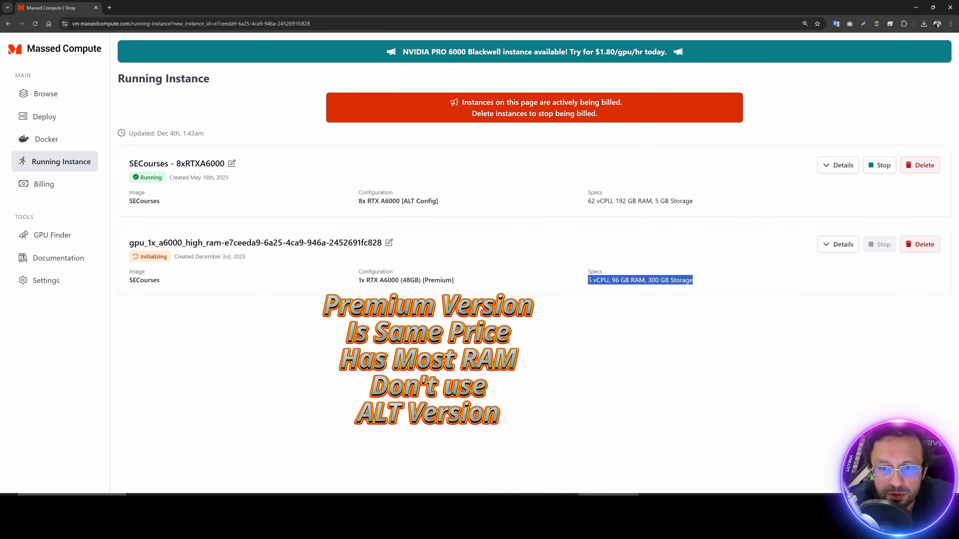
{"action": "left_click", "coordinate": [616, 279]}
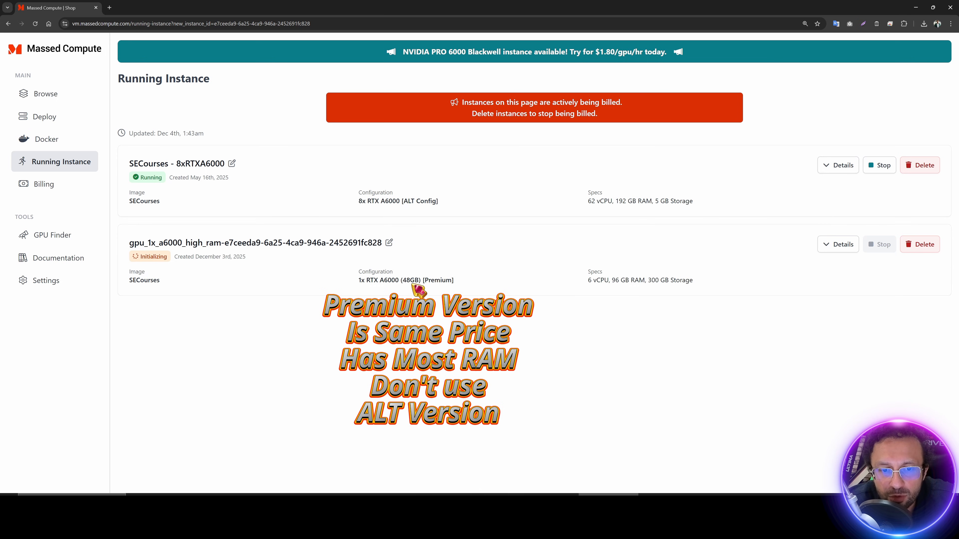
{"action": "left_click_drag", "start_coordinate": [455, 281], "coordinate": [359, 280]}
{"action": "left_click", "coordinate": [389, 281]}
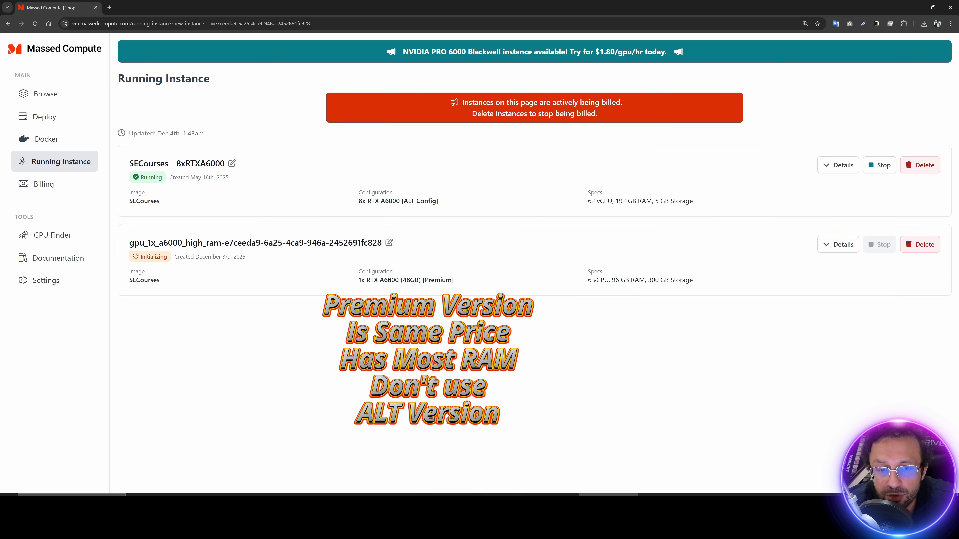
Step: On Deploy, compare L40S, RTX PRO 6000 Blackwell, A6000 NVLink and RTX 6000 ADA, reselecting Premium RTX A6000
{"action": "left_click", "coordinate": [46, 116]}
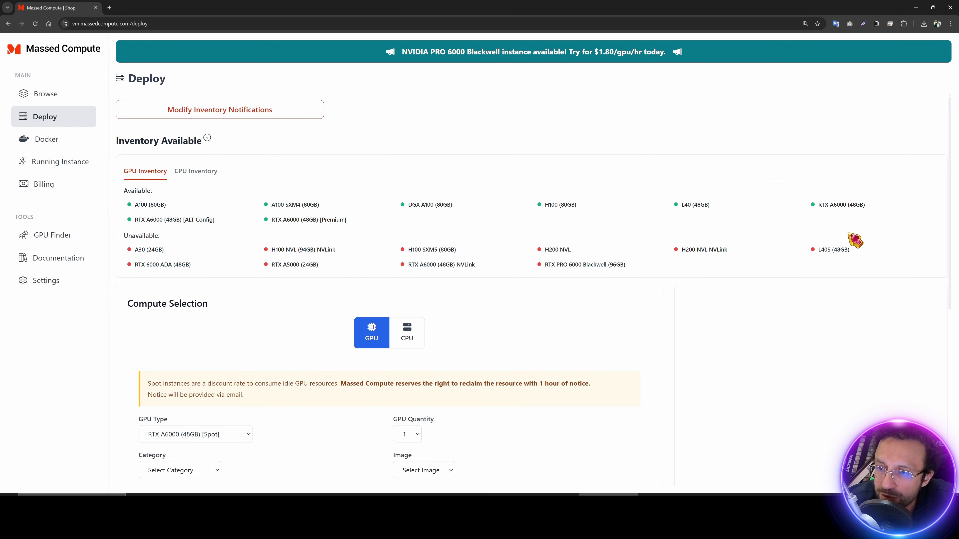
{"action": "left_click_drag", "start_coordinate": [868, 249], "coordinate": [817, 252]}
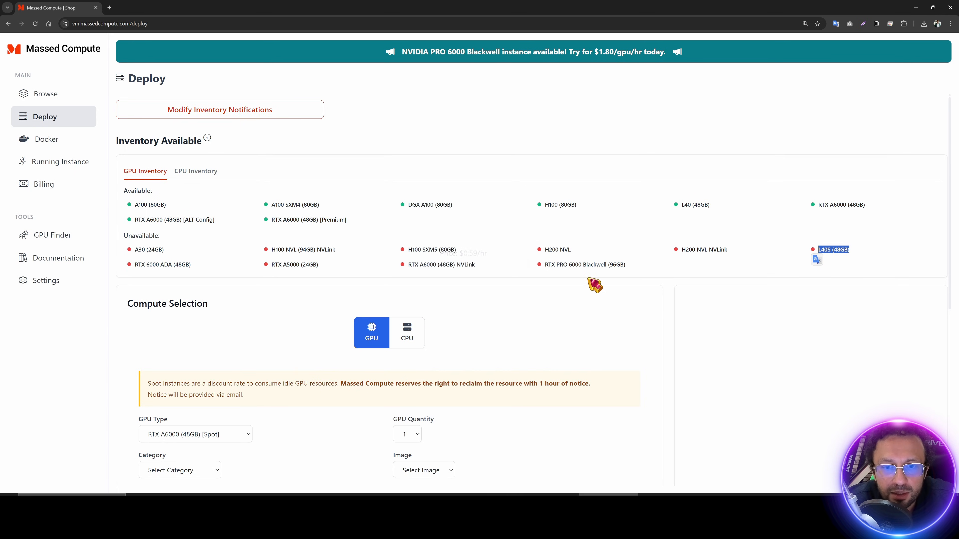
{"action": "left_click_drag", "start_coordinate": [546, 265], "coordinate": [592, 266]}
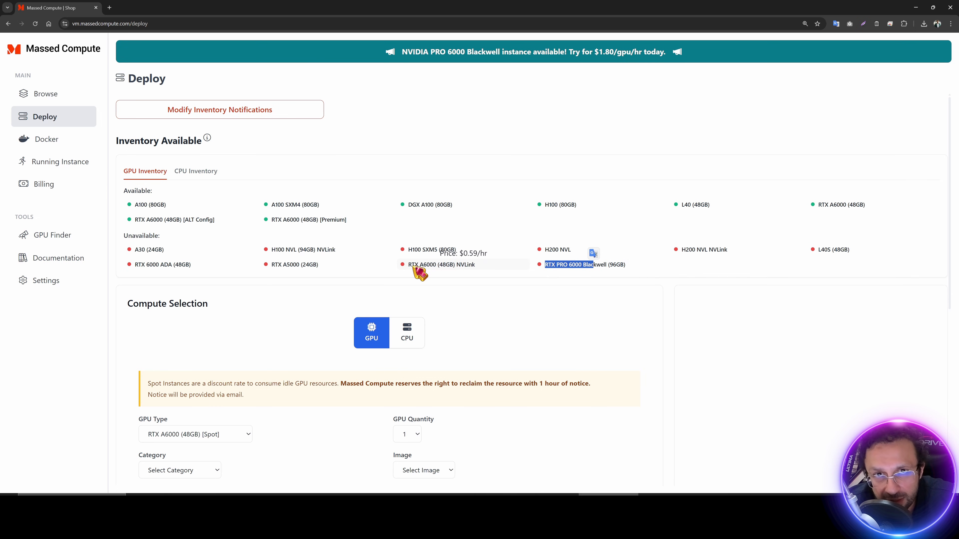
{"action": "left_click_drag", "start_coordinate": [408, 265], "coordinate": [427, 266]}
{"action": "left_click_drag", "start_coordinate": [134, 265], "coordinate": [190, 266]}
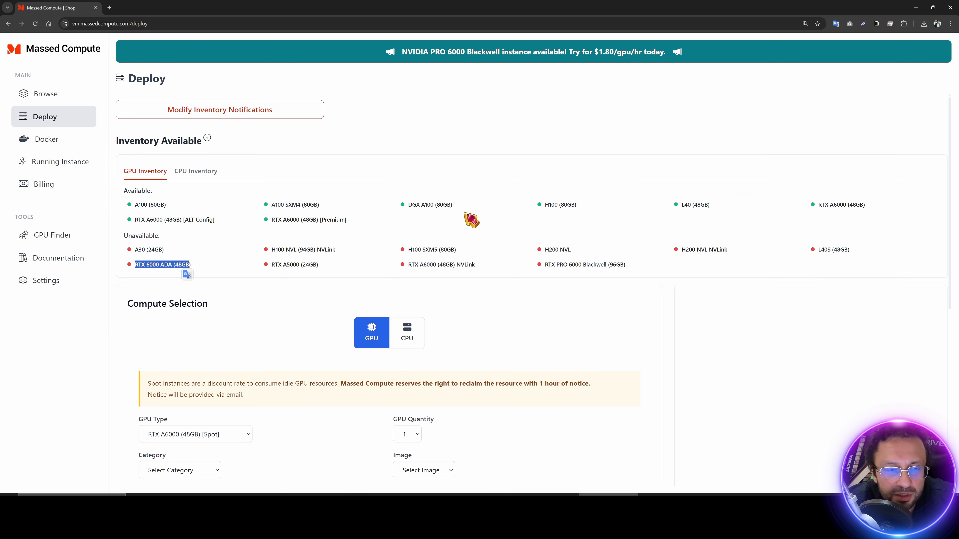
{"action": "left_click_drag", "start_coordinate": [818, 205], "coordinate": [853, 204]}
{"action": "scroll", "coordinate": [287, 284], "scroll_direction": "down", "scroll_amount": 4}
{"action": "left_click", "coordinate": [219, 248]}
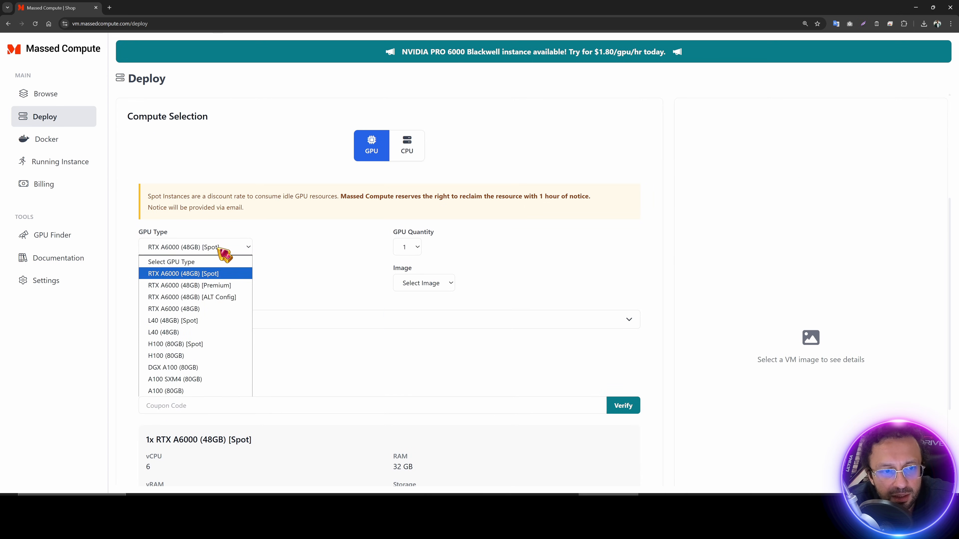
{"action": "left_click", "coordinate": [231, 293]}
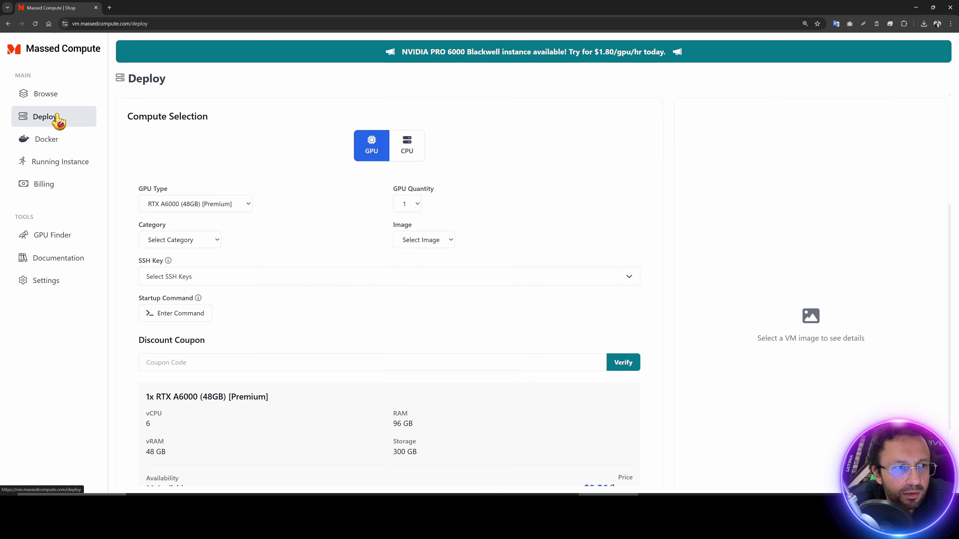
Step: Expand the new instance's login details under Running Instances and open the ThinLinc client download page
{"action": "left_click", "coordinate": [61, 139]}
{"action": "left_click", "coordinate": [68, 163]}
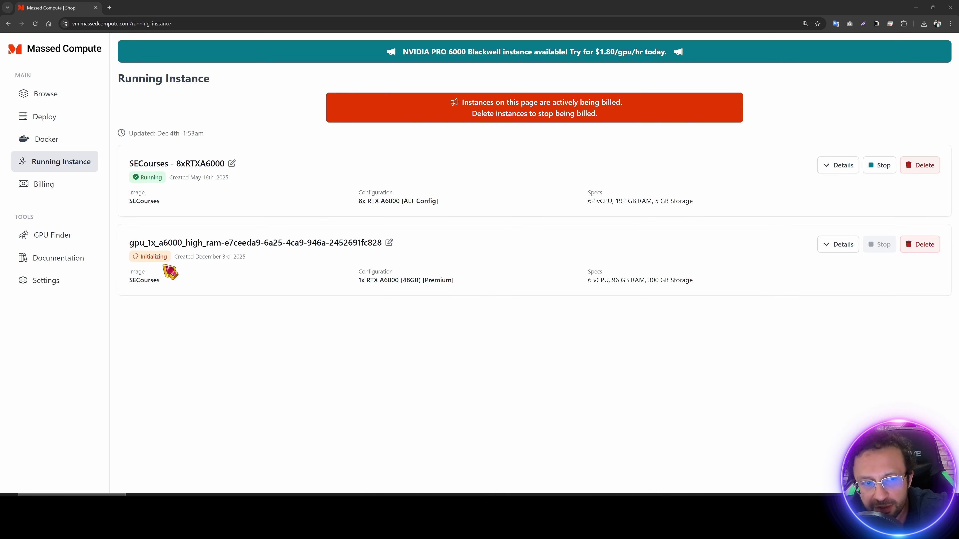
{"action": "left_click", "coordinate": [831, 245]}
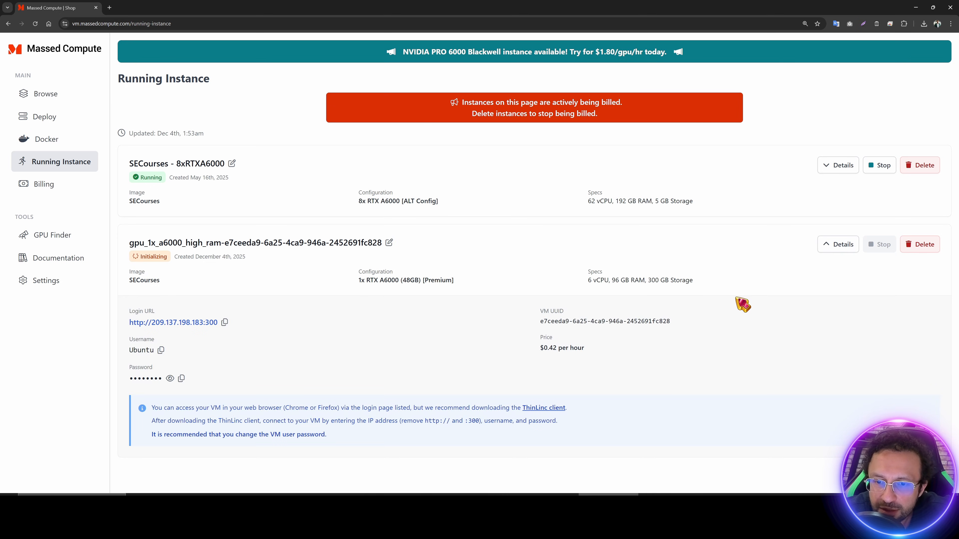
{"action": "left_click", "coordinate": [544, 416]}
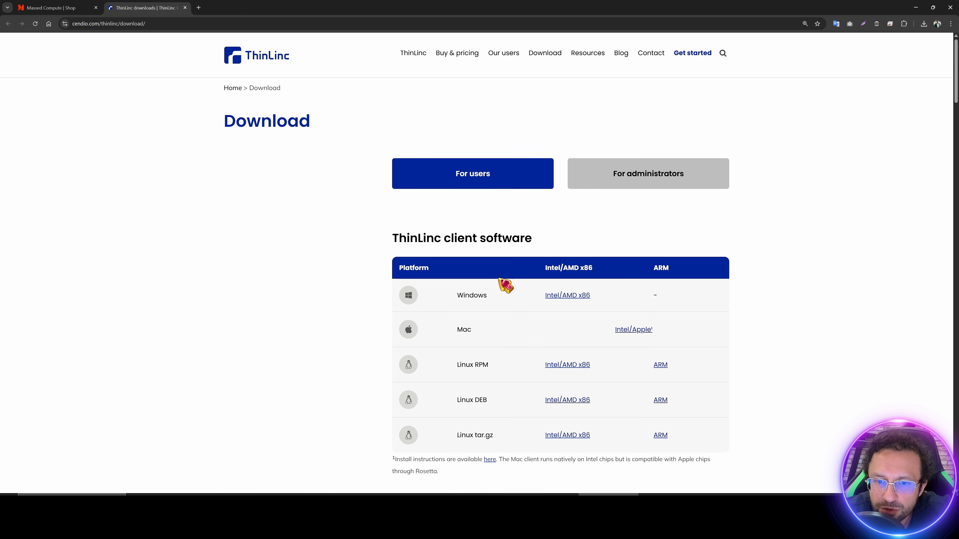
Step: Download the Windows ThinLinc client installer and run it
{"action": "scroll", "coordinate": [486, 310], "scroll_direction": "down", "scroll_amount": 3}
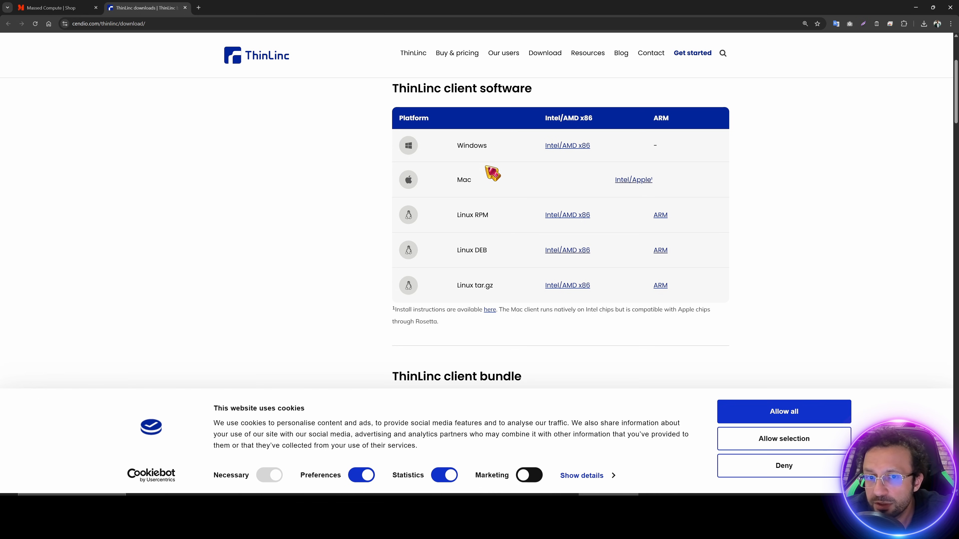
{"action": "left_click", "coordinate": [567, 146]}
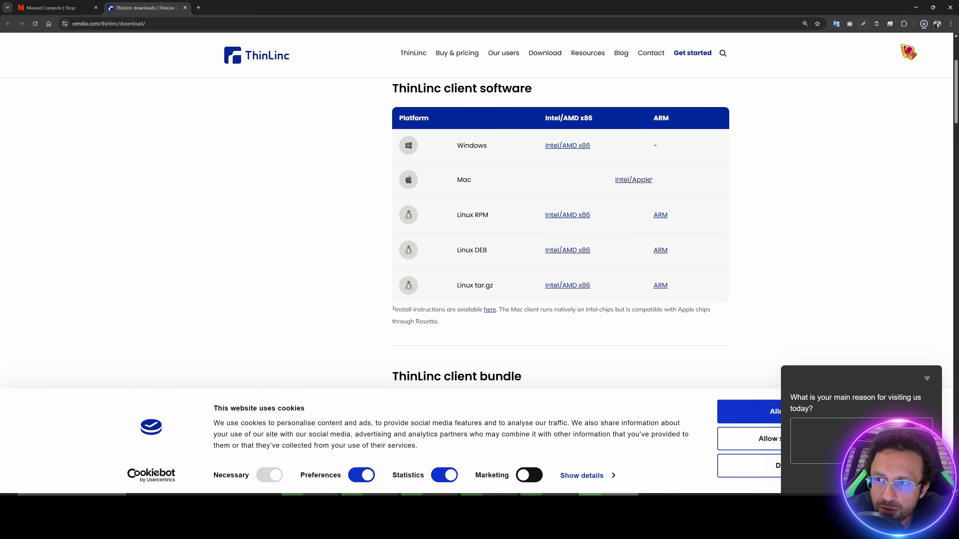
{"action": "left_click", "coordinate": [923, 23]}
{"action": "left_click", "coordinate": [446, 88]}
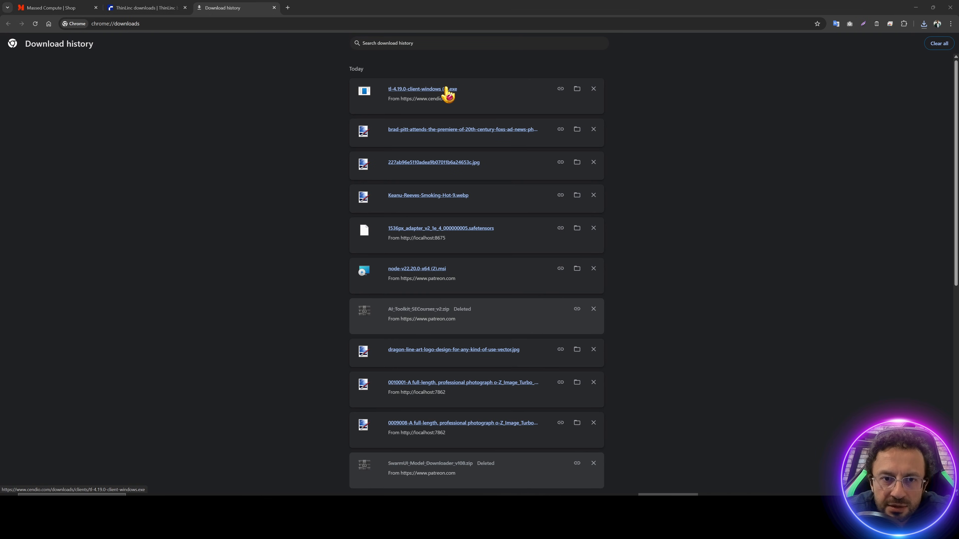
Step: Install ThinLinc client 4.19.0 accepting the license, launch it and bring up its Options
{"action": "left_click", "coordinate": [522, 311]}
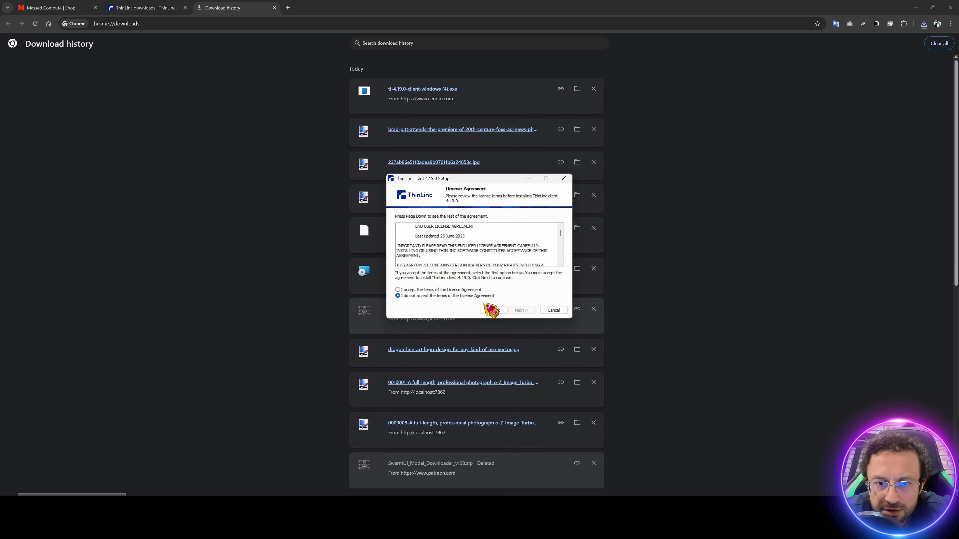
{"action": "left_click", "coordinate": [468, 290]}
{"action": "left_click", "coordinate": [525, 310]}
{"action": "left_click", "coordinate": [522, 310]}
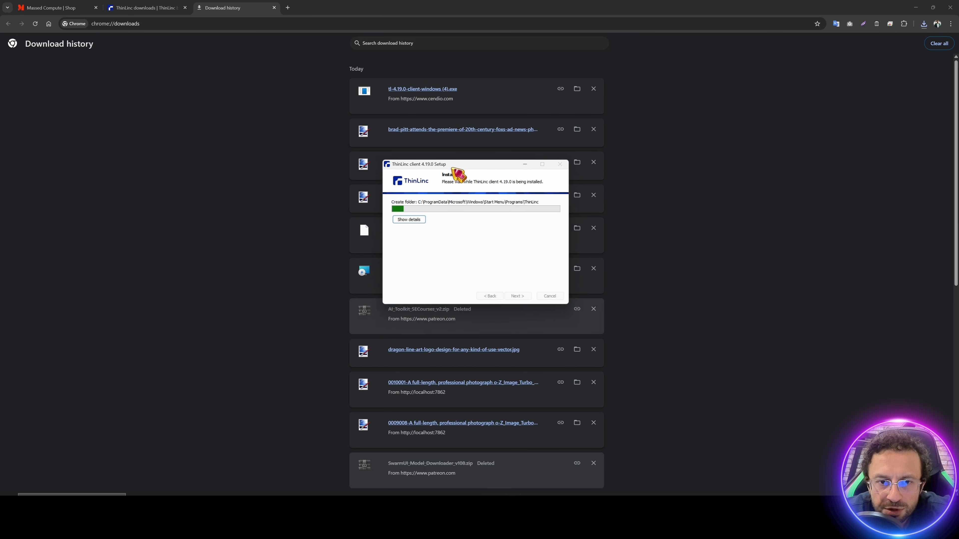
{"action": "left_click", "coordinate": [506, 254]}
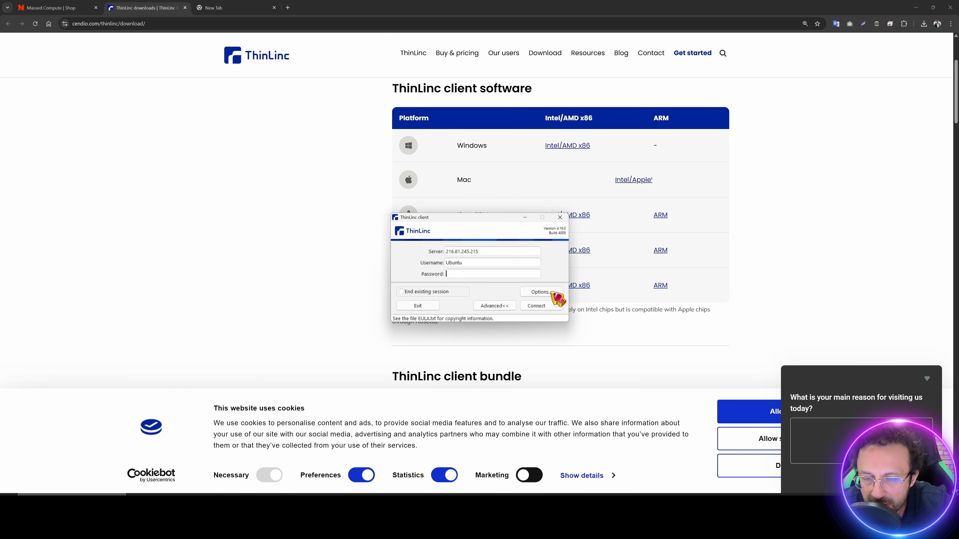
{"action": "left_click", "coordinate": [546, 292]}
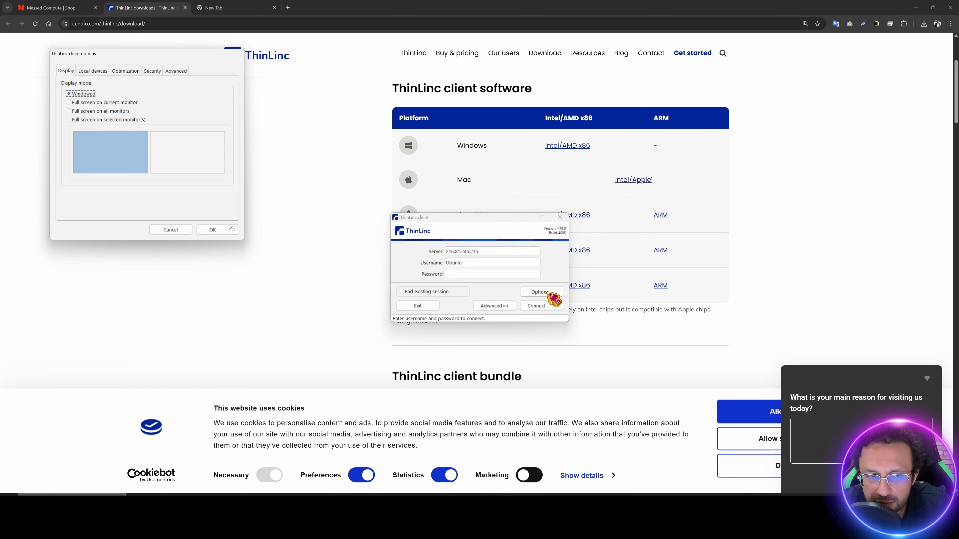
Step: Confirm E:\Mass_Compute_Shared_Folder is an exported local drive with Read and write permission, then close both dialogs
{"action": "left_click", "coordinate": [101, 74]}
{"action": "left_click_drag", "start_coordinate": [128, 55], "coordinate": [316, 122]}
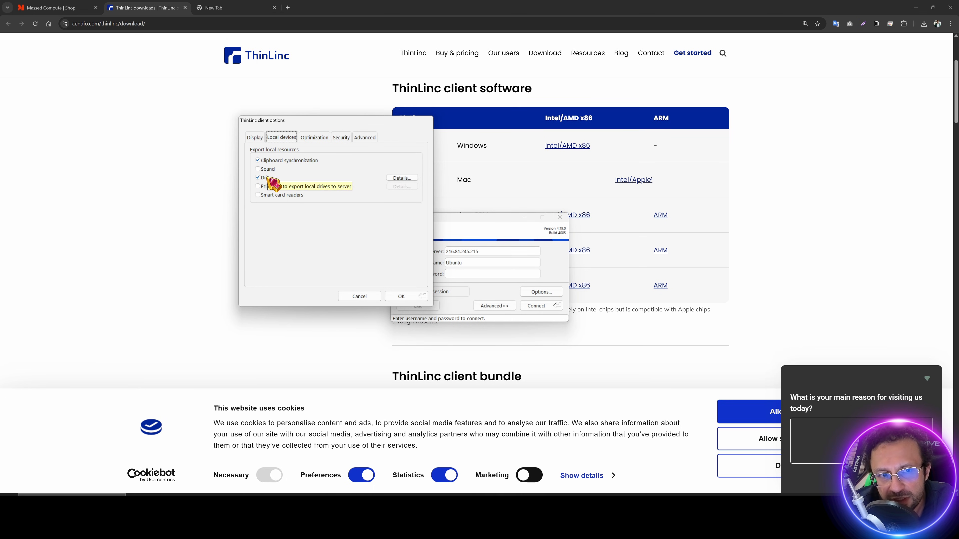
{"action": "left_click", "coordinate": [401, 177]}
{"action": "left_click_drag", "start_coordinate": [134, 74], "coordinate": [344, 162]}
{"action": "left_click", "coordinate": [348, 180]}
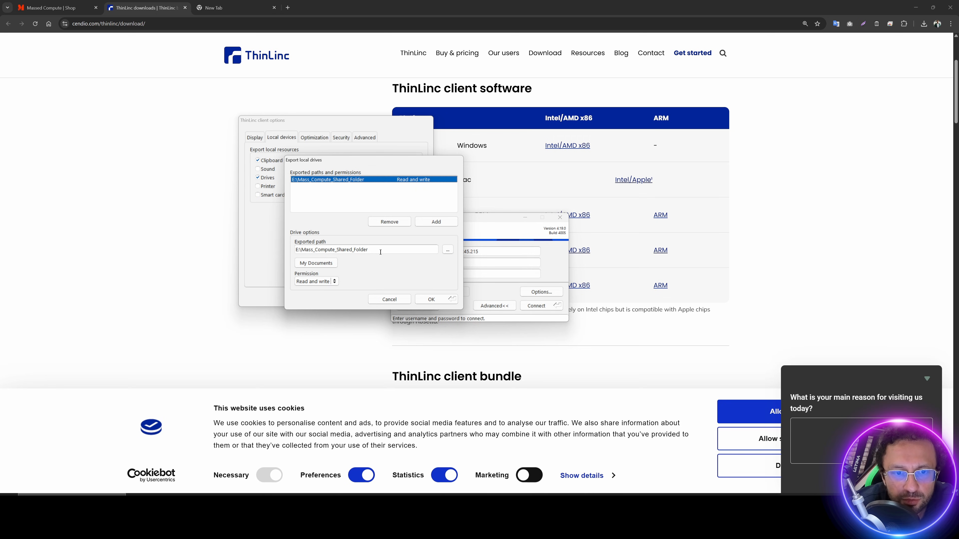
{"action": "left_click_drag", "start_coordinate": [380, 252], "coordinate": [249, 246]}
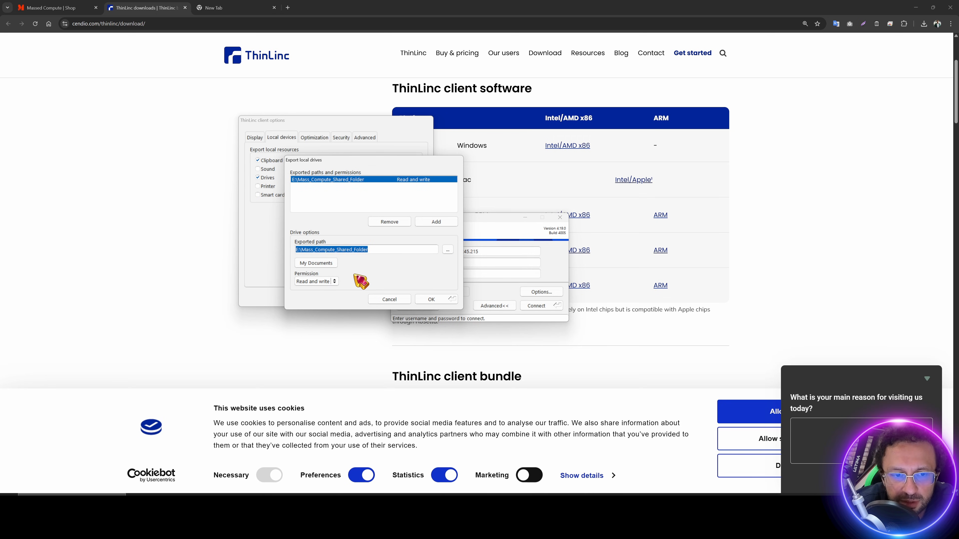
{"action": "left_click", "coordinate": [327, 281]}
{"action": "left_click", "coordinate": [331, 284]}
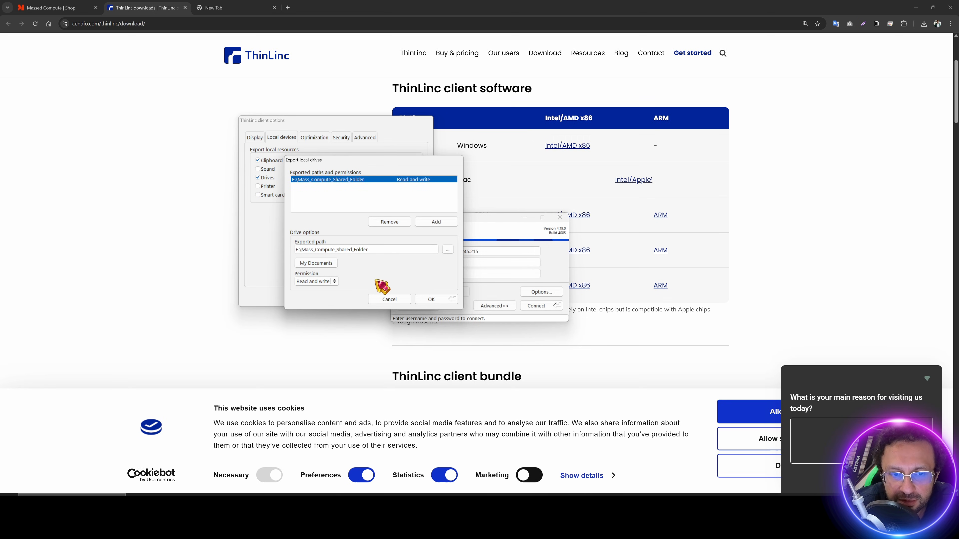
{"action": "left_click", "coordinate": [418, 299]}
{"action": "left_click", "coordinate": [411, 299]}
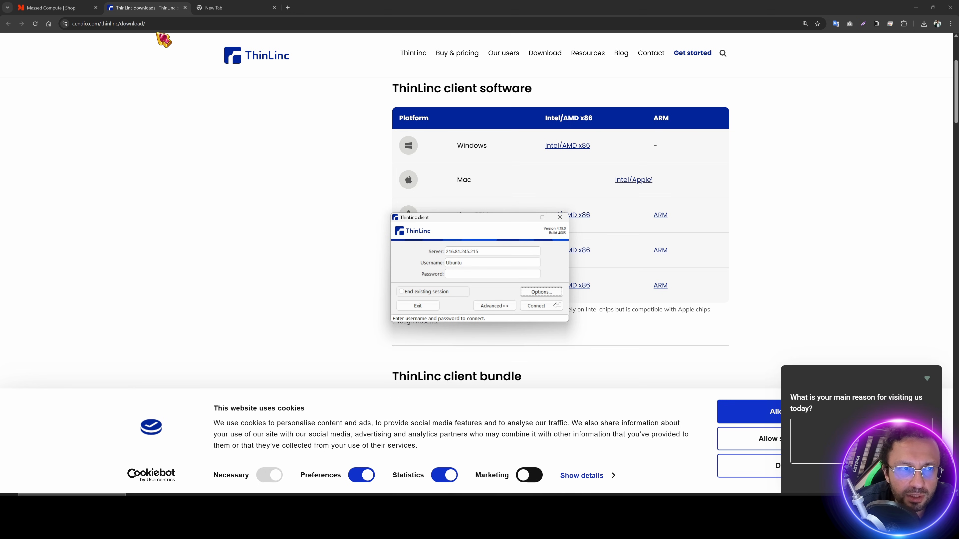
{"action": "left_click", "coordinate": [57, 8]}
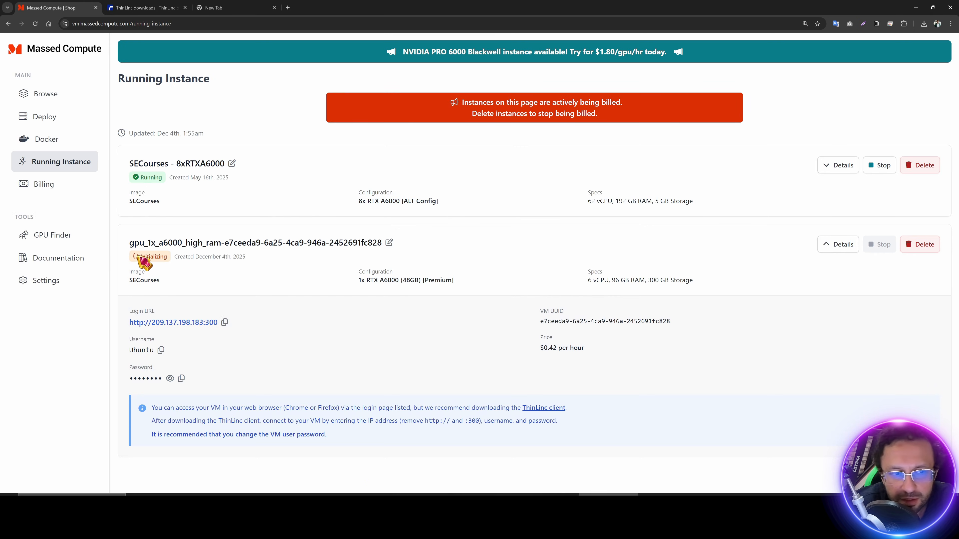
Step: Reload Running Instances and expand the login details of the now-Running gpu_1x_a6000 instance
{"action": "left_click", "coordinate": [35, 24]}
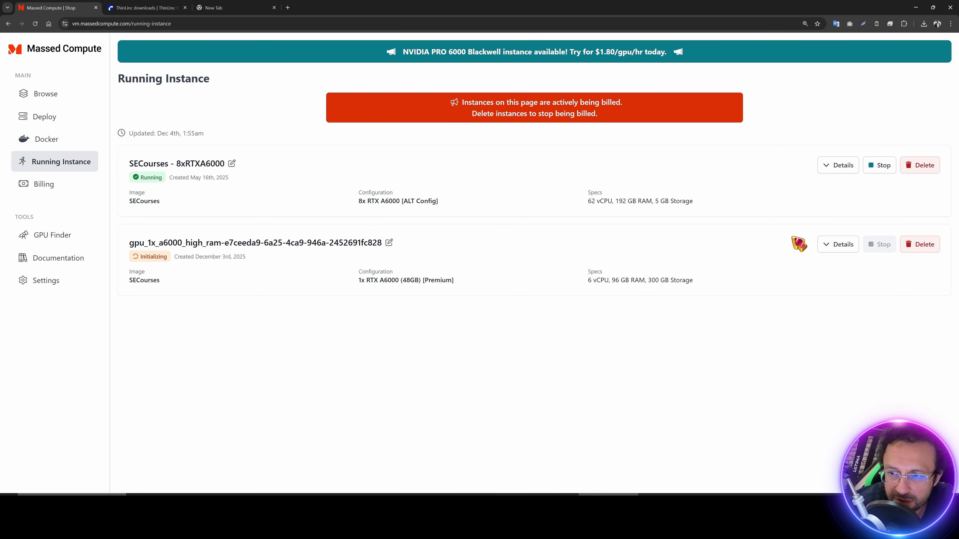
{"action": "left_click", "coordinate": [827, 244]}
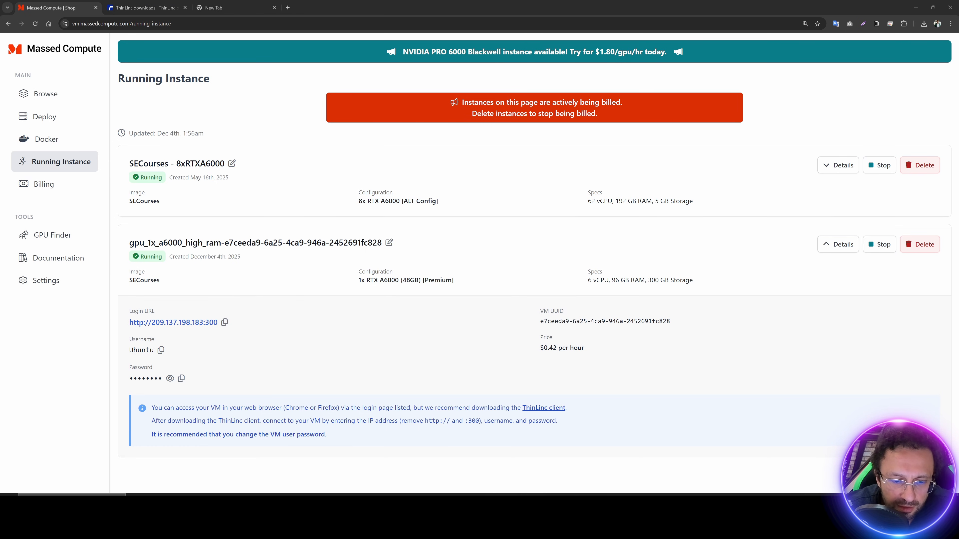
{"action": "key", "text": "alt+Tab"}
Step: Copy the training images from Pictures into E:\Mass_Compute_Shared_Folder, replacing existing files
{"action": "left_click", "coordinate": [606, 235]}
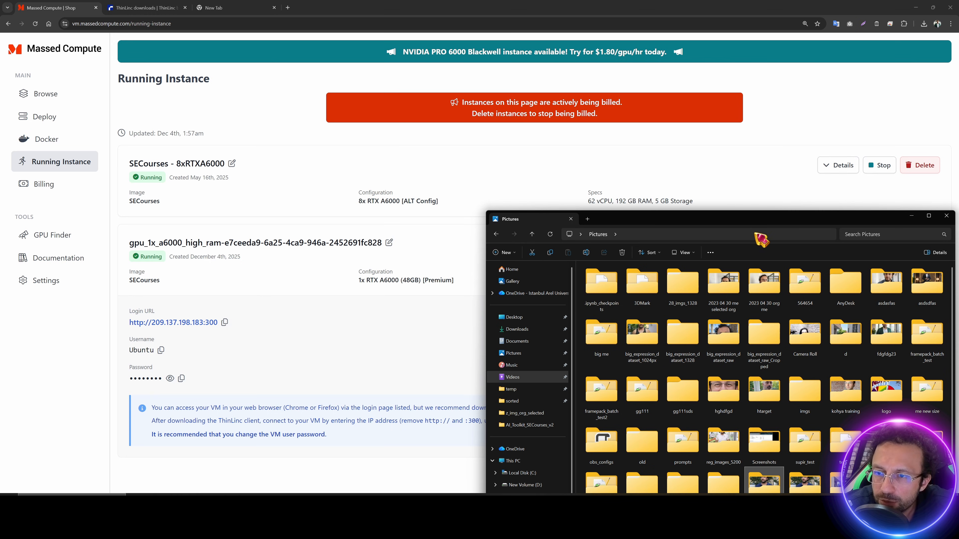
{"action": "left_click_drag", "start_coordinate": [761, 239], "coordinate": [570, 177]}
{"action": "key", "text": "super"}
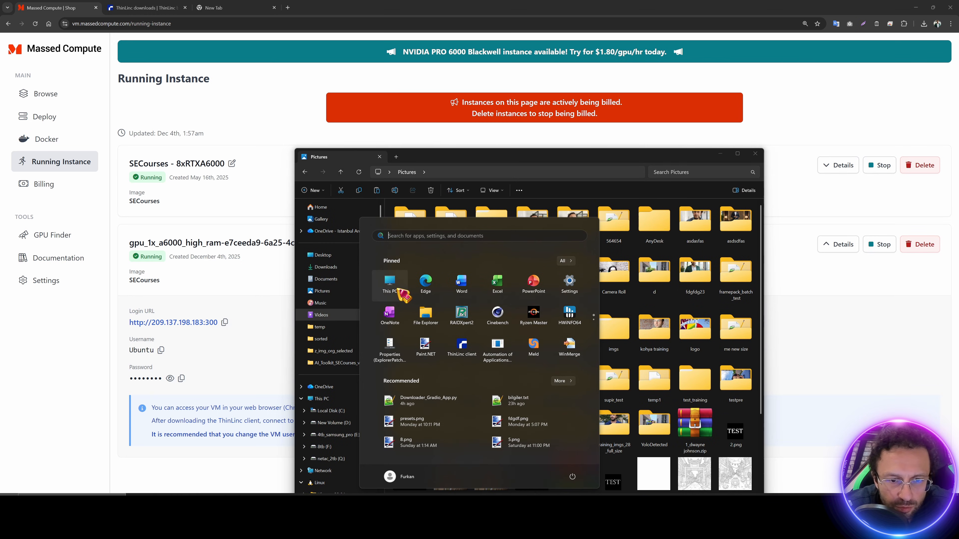
{"action": "left_click", "coordinate": [399, 290]}
{"action": "double_click", "coordinate": [470, 101]}
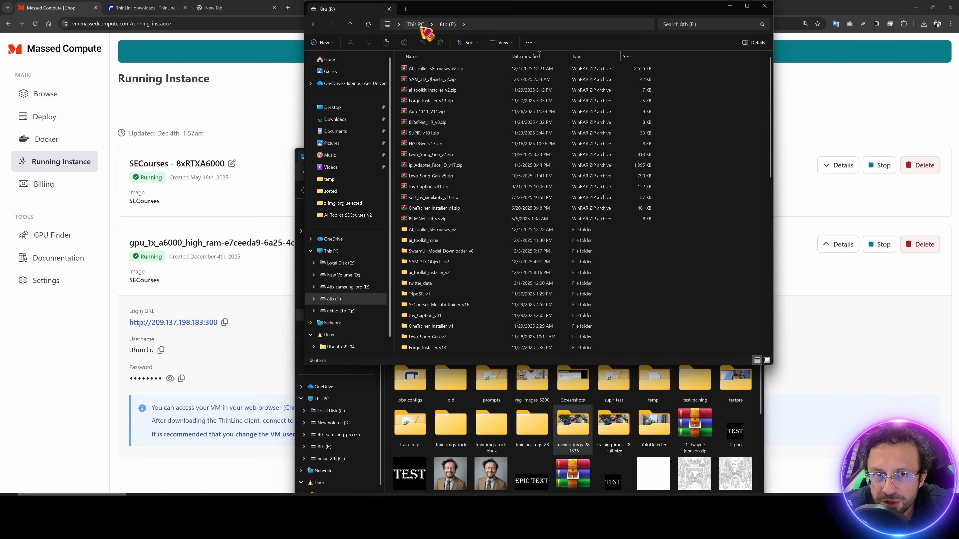
{"action": "left_click", "coordinate": [416, 25]}
{"action": "double_click", "coordinate": [642, 71]}
{"action": "double_click", "coordinate": [724, 225]}
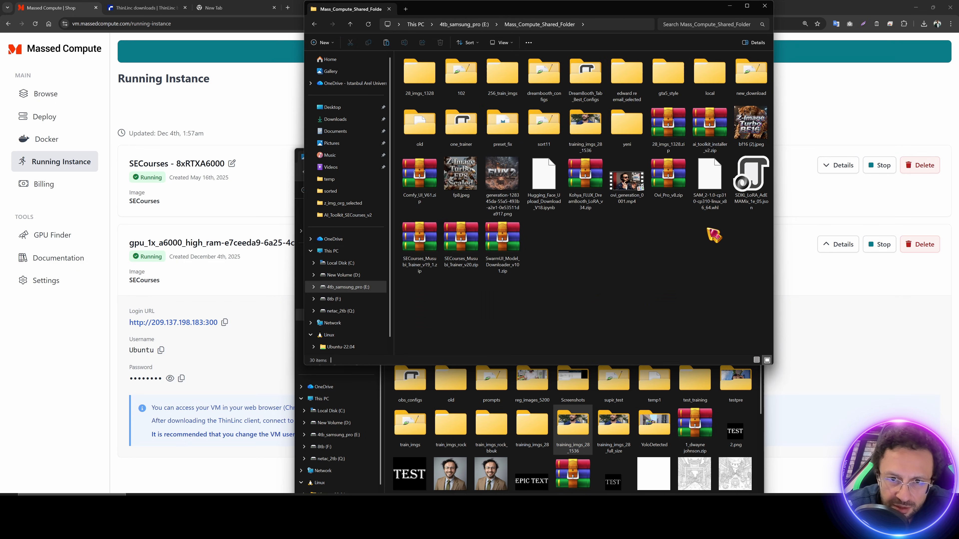
{"action": "left_click_drag", "start_coordinate": [714, 235], "coordinate": [678, 242]}
{"action": "left_click", "coordinate": [485, 227]}
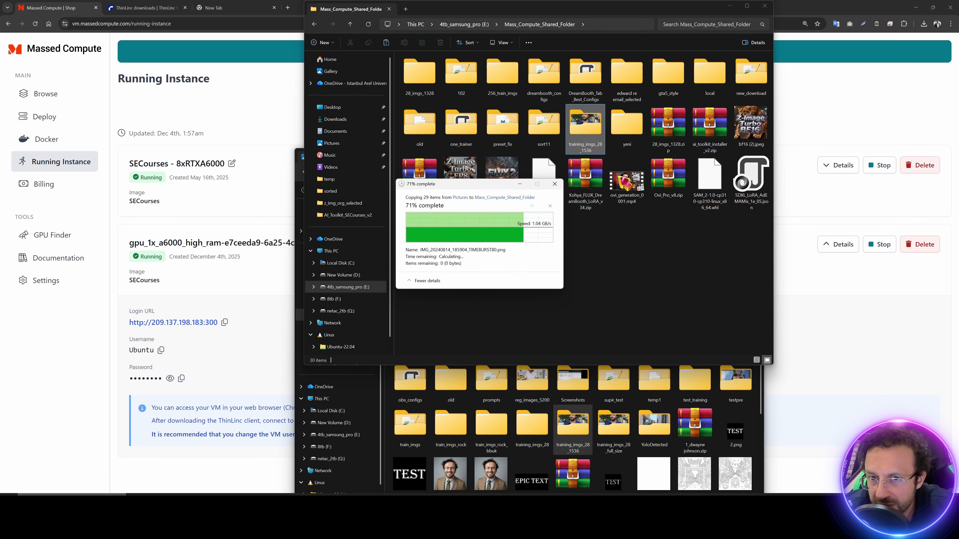
Step: Copy AI_Toolkit_SECourses_v2.zip from the F: drive into the shared folder and close Explorer
{"action": "key", "text": "alt+Tab"}
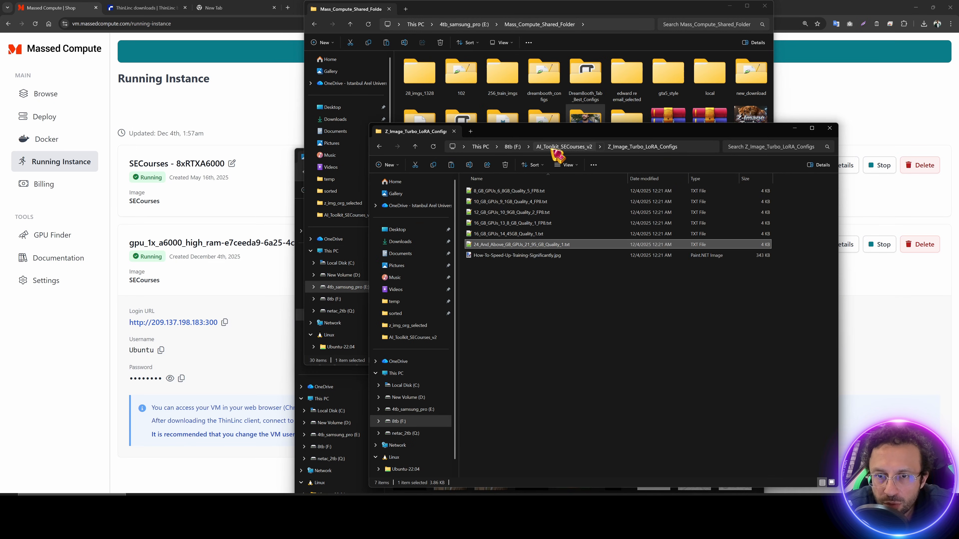
{"action": "left_click", "coordinate": [513, 146]}
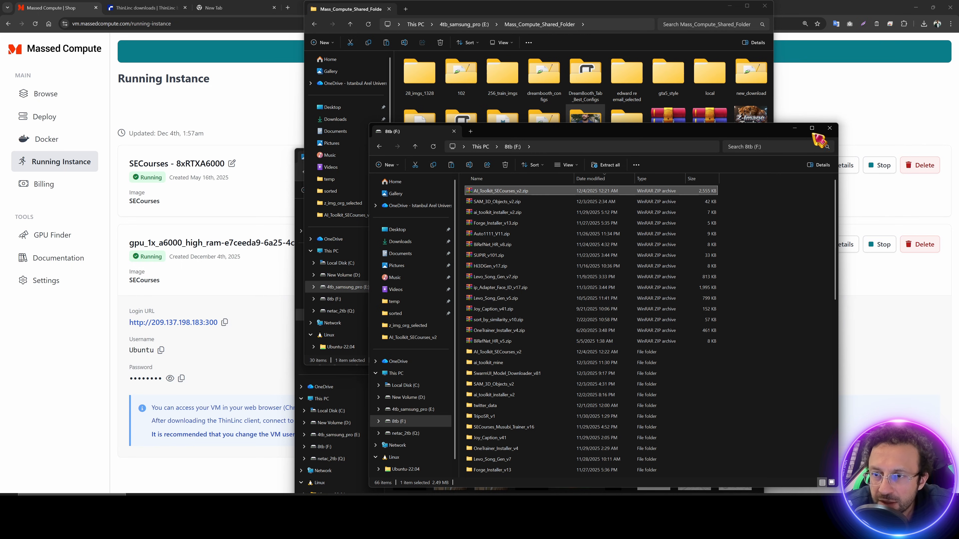
{"action": "left_click", "coordinate": [794, 128]}
{"action": "key", "text": "ctrl+v"}
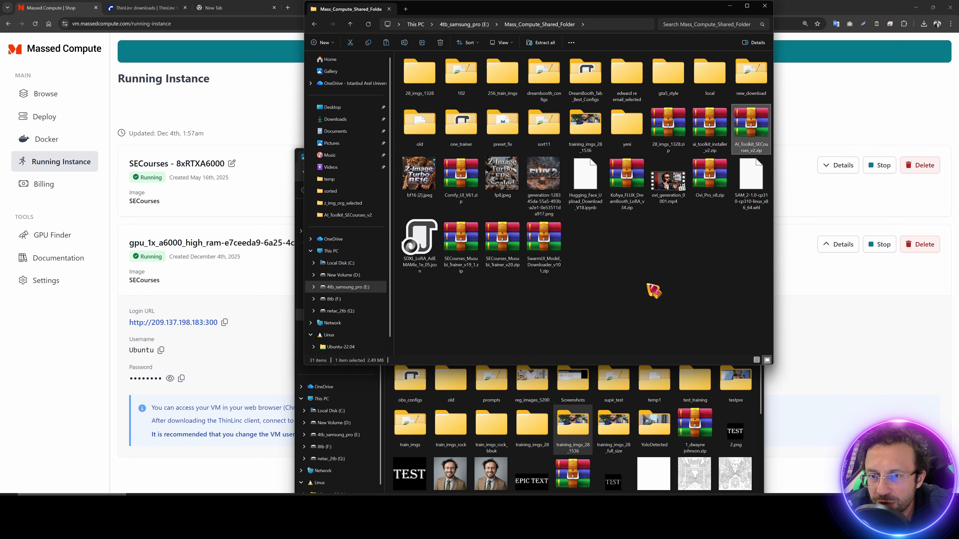
{"action": "left_click", "coordinate": [837, 341]}
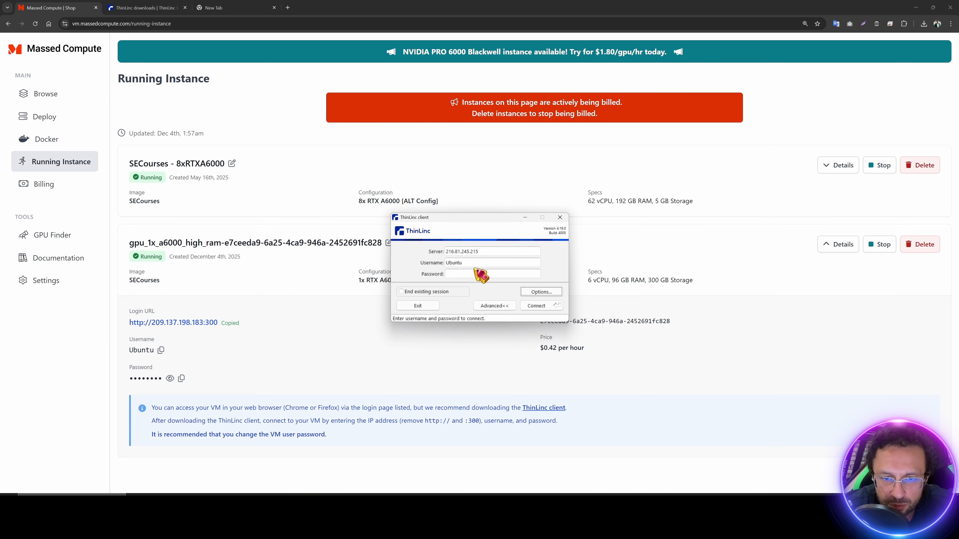
Step: Log into 209.137.198.183 with the instance's copied username and password, trust the host key, start the session
{"action": "left_click", "coordinate": [231, 288]}
{"action": "left_click", "coordinate": [161, 350]}
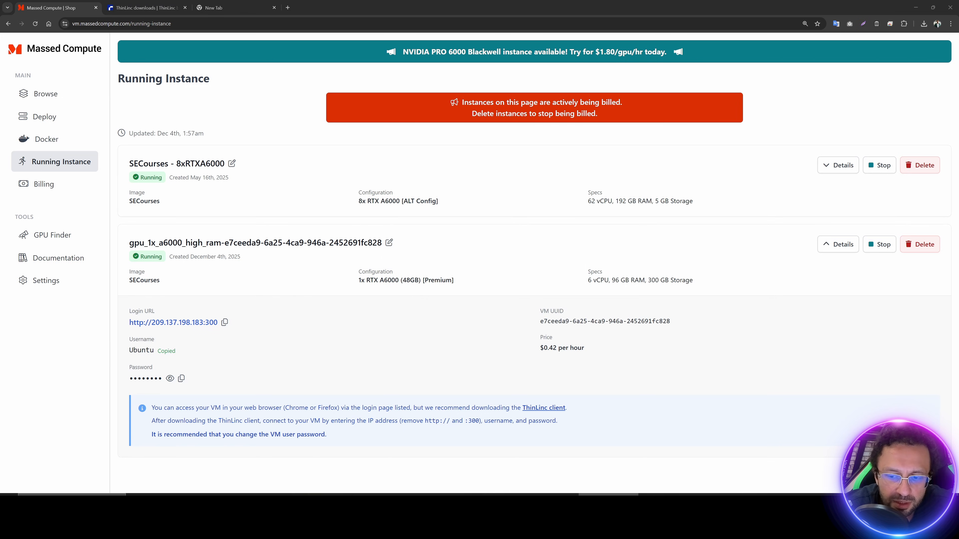
{"action": "key", "text": "alt+Tab"}
{"action": "key", "text": "ctrl+v"}
{"action": "left_click", "coordinate": [182, 378]}
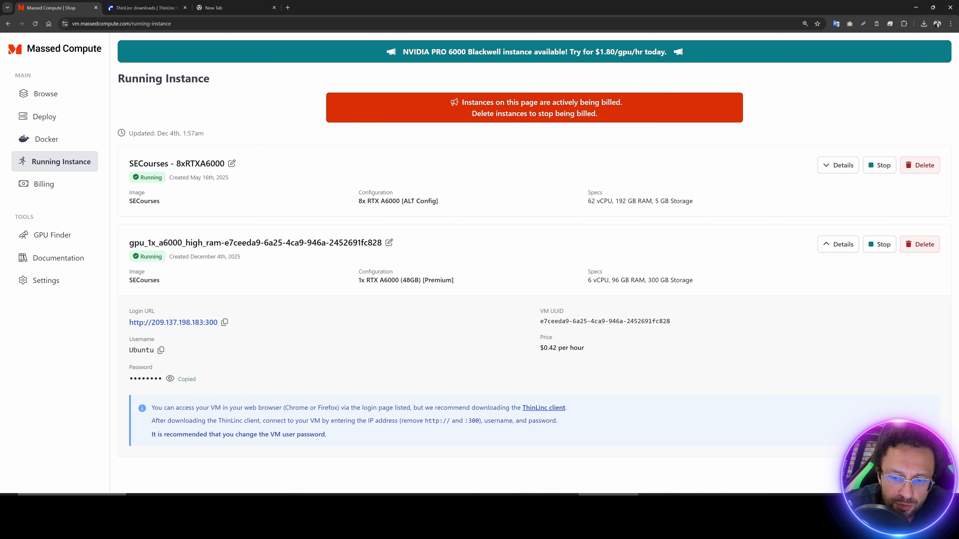
{"action": "key", "text": "alt+Tab"}
{"action": "left_click", "coordinate": [463, 275]}
{"action": "key", "text": "ctrl+v"}
{"action": "left_click", "coordinate": [540, 306]}
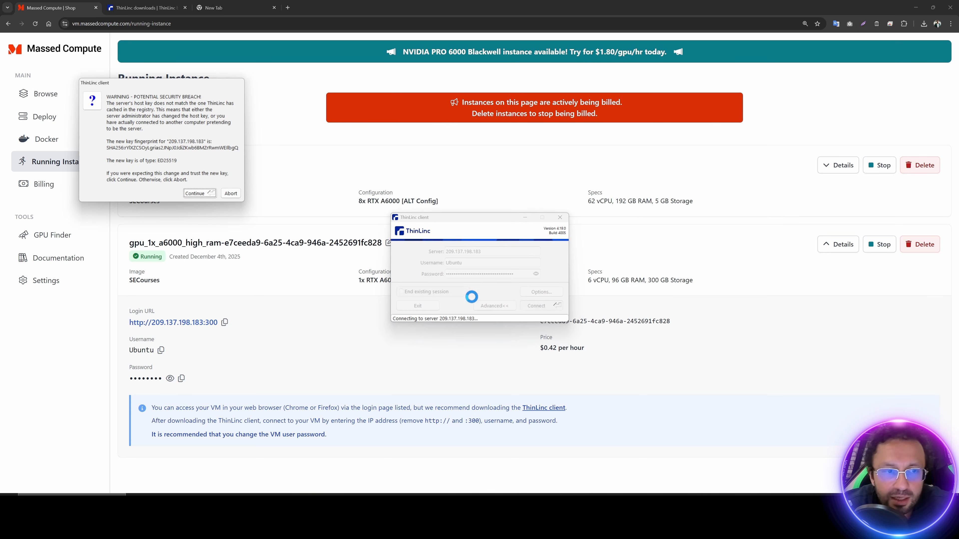
{"action": "left_click", "coordinate": [199, 194]}
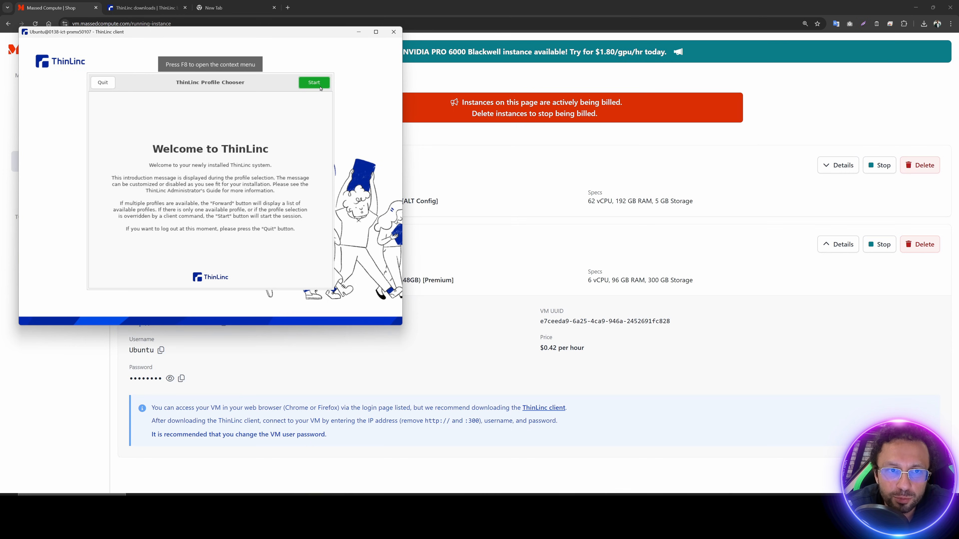
{"action": "left_click", "coordinate": [314, 83]}
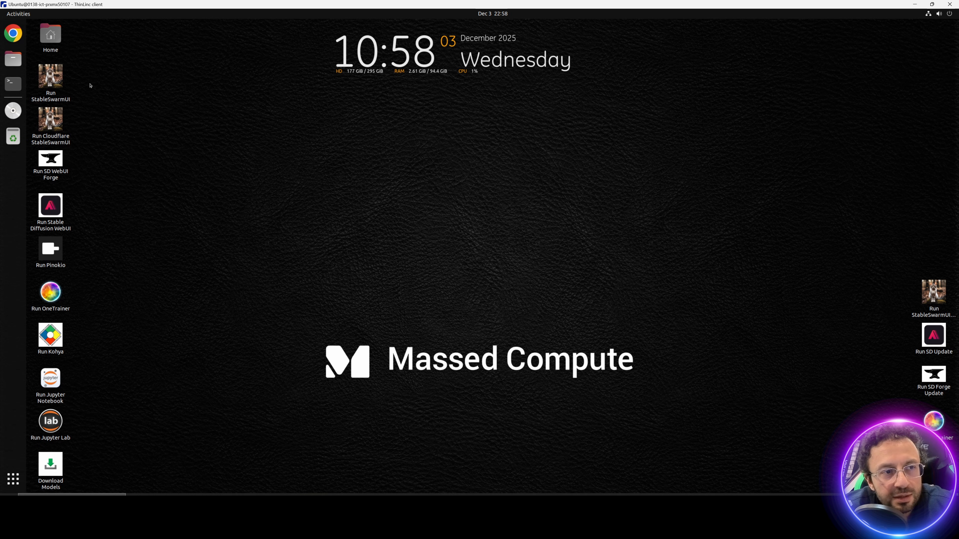
Step: Copy AI_Toolkit_SECourses_v2.zip and training_imgs_28_1536 from Mass_Compute_Shared_Folder into Downloads
{"action": "double_click", "coordinate": [49, 36]}
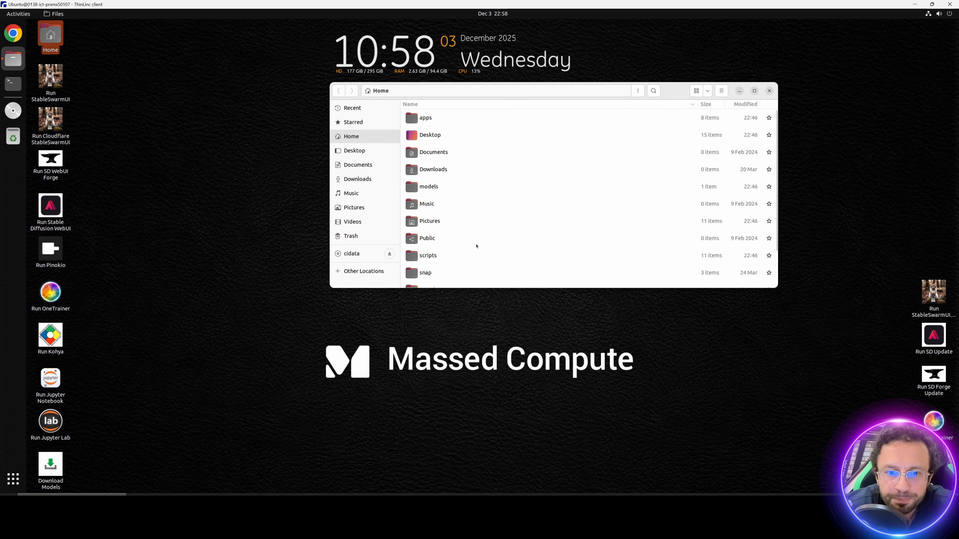
{"action": "scroll", "coordinate": [441, 245], "scroll_direction": "down", "scroll_amount": 3}
{"action": "double_click", "coordinate": [441, 265]}
{"action": "double_click", "coordinate": [459, 119]}
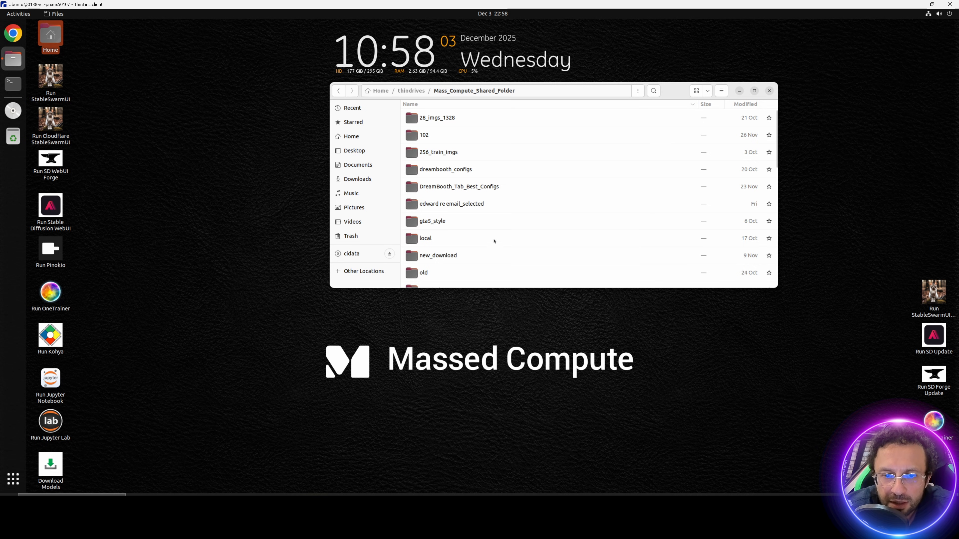
{"action": "scroll", "coordinate": [495, 235], "scroll_direction": "down", "scroll_amount": 5}
{"action": "scroll", "coordinate": [492, 249], "scroll_direction": "up", "scroll_amount": 1}
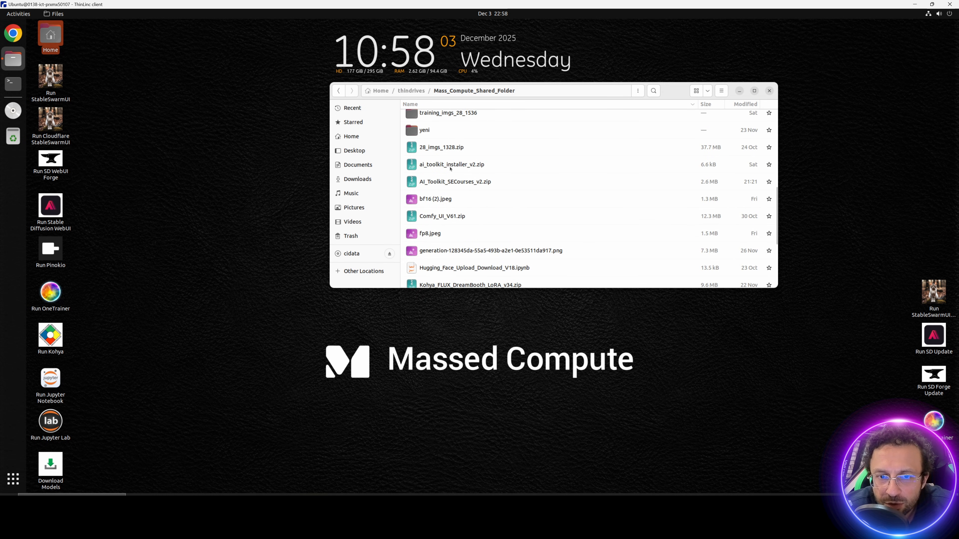
{"action": "left_click", "coordinate": [439, 183]}
{"action": "left_click_drag", "start_coordinate": [438, 183], "coordinate": [356, 182]}
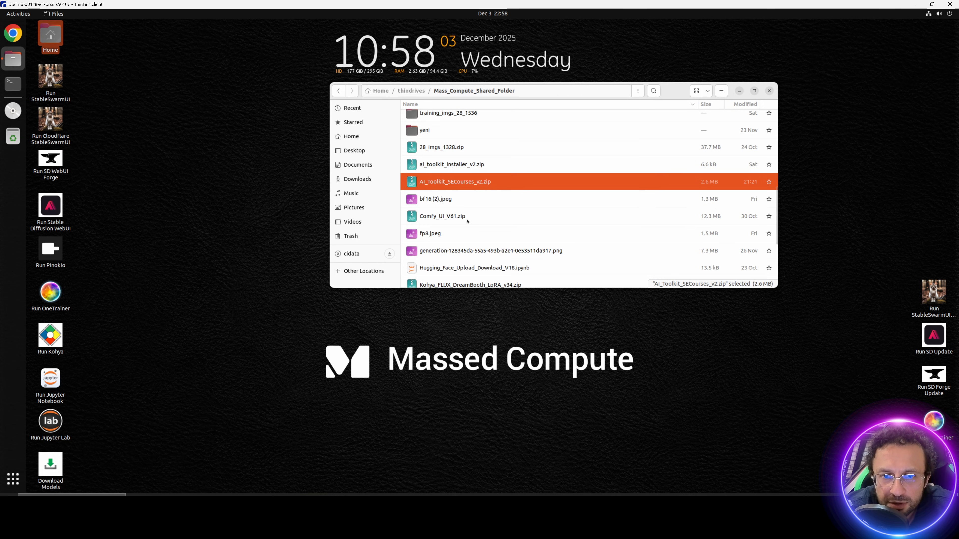
{"action": "scroll", "coordinate": [467, 221], "scroll_direction": "up", "scroll_amount": 2}
{"action": "left_click_drag", "start_coordinate": [449, 161], "coordinate": [360, 181]}
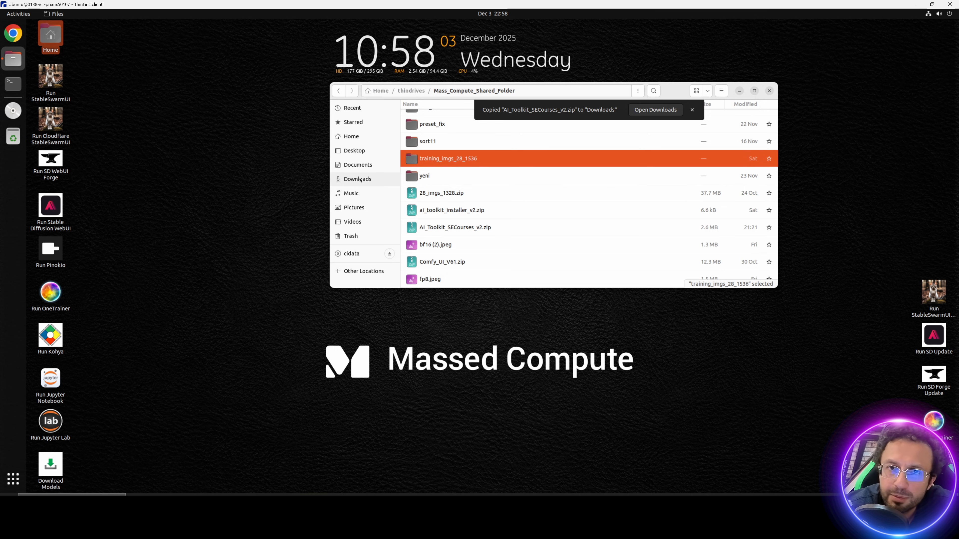
Step: Extract AI_Toolkit_SECourses_v2.zip in Downloads and open the extracted folder
{"action": "left_click", "coordinate": [361, 183]}
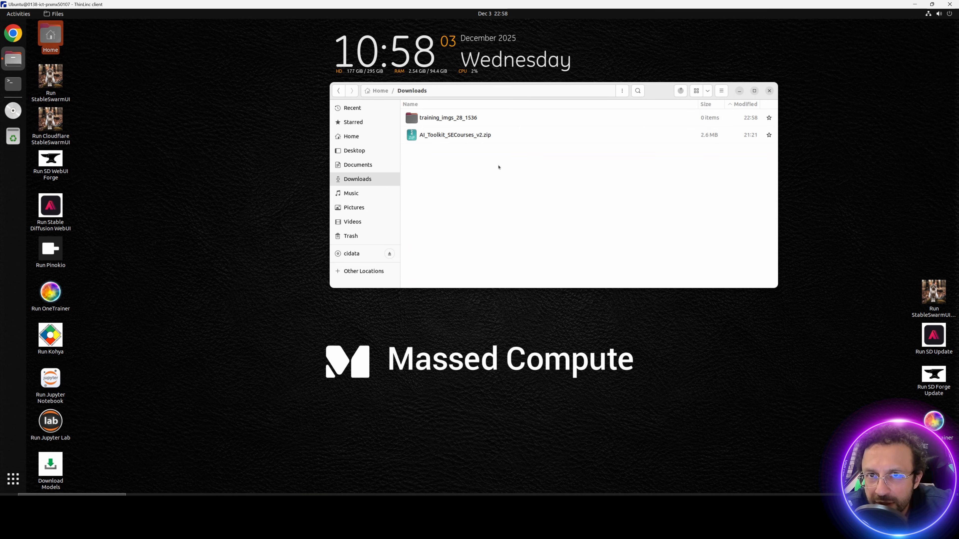
{"action": "left_click", "coordinate": [455, 136]}
{"action": "right_click", "coordinate": [481, 136]}
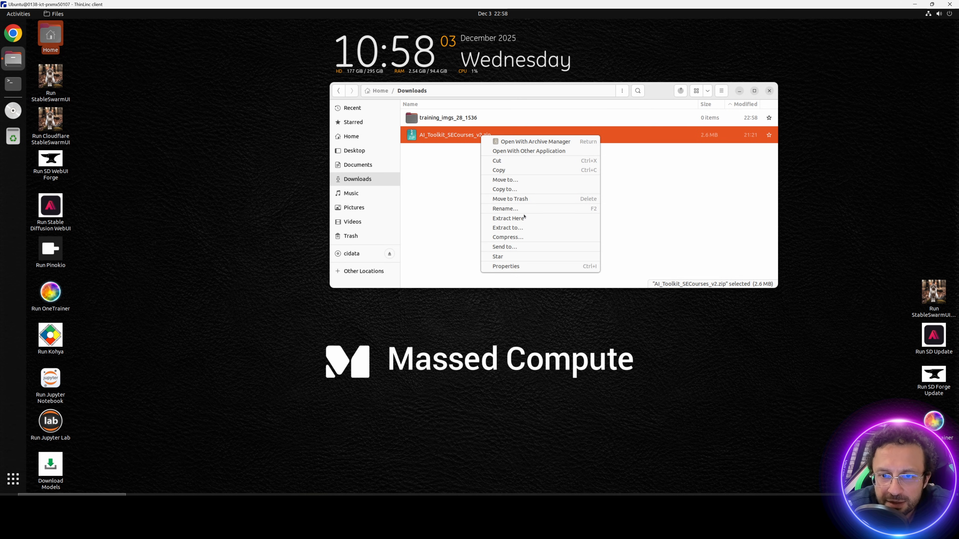
{"action": "left_click", "coordinate": [509, 218]}
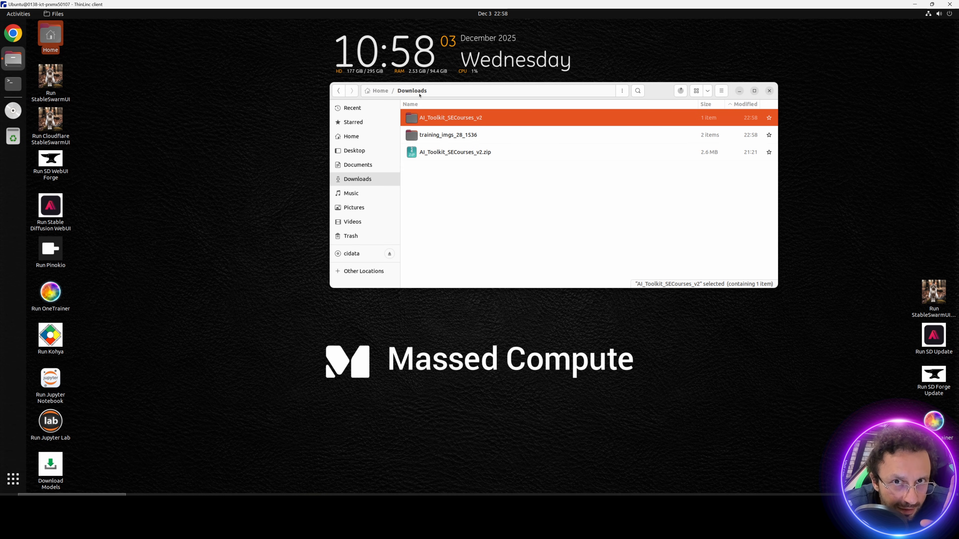
{"action": "double_click", "coordinate": [446, 120]}
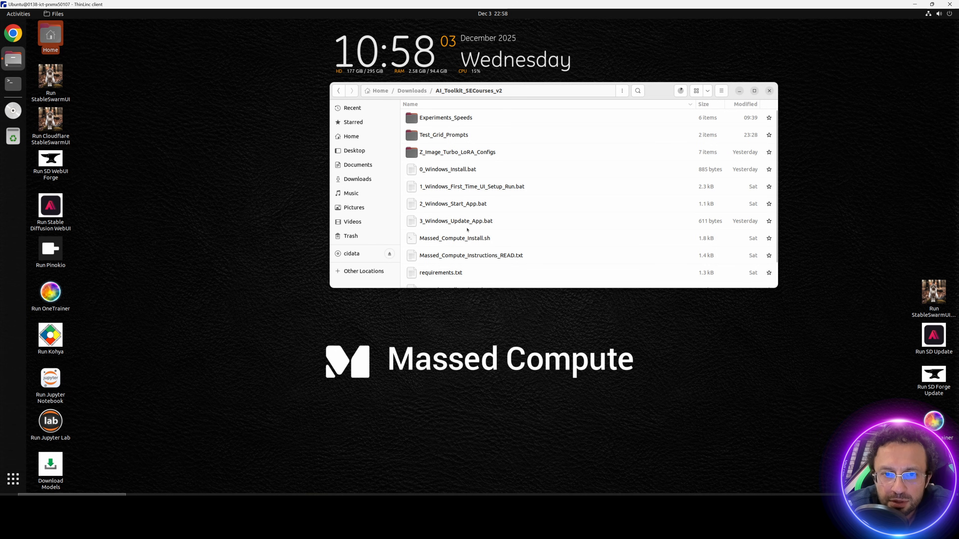
Step: Copy the chmod and install lines from Massed_Compute_Instructions_READ.txt and run them in a terminal in AI_Toolkit_SECourses_v2
{"action": "scroll", "coordinate": [468, 230], "scroll_direction": "down", "scroll_amount": 1}
{"action": "double_click", "coordinate": [467, 231]}
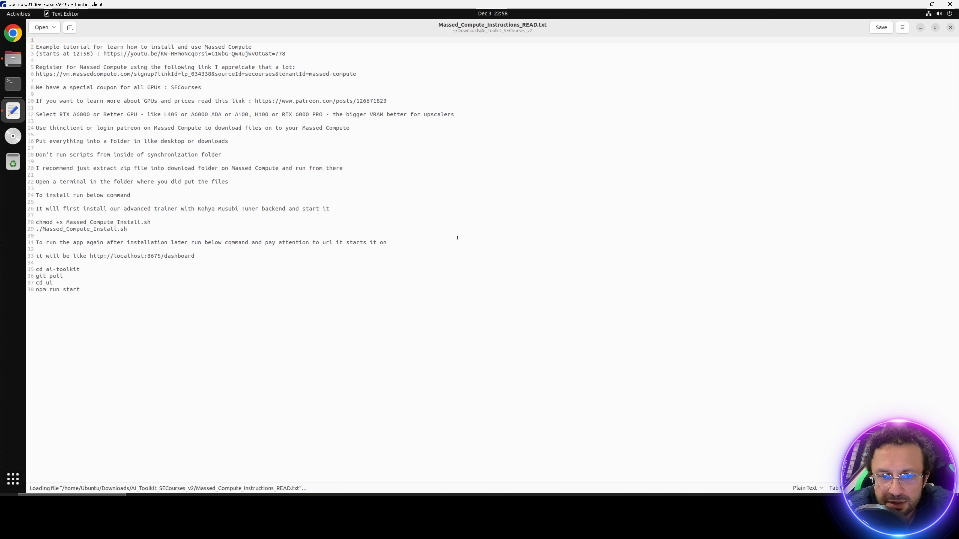
{"action": "left_click_drag", "start_coordinate": [127, 229], "coordinate": [33, 222]}
{"action": "key", "text": "ctrl+c"}
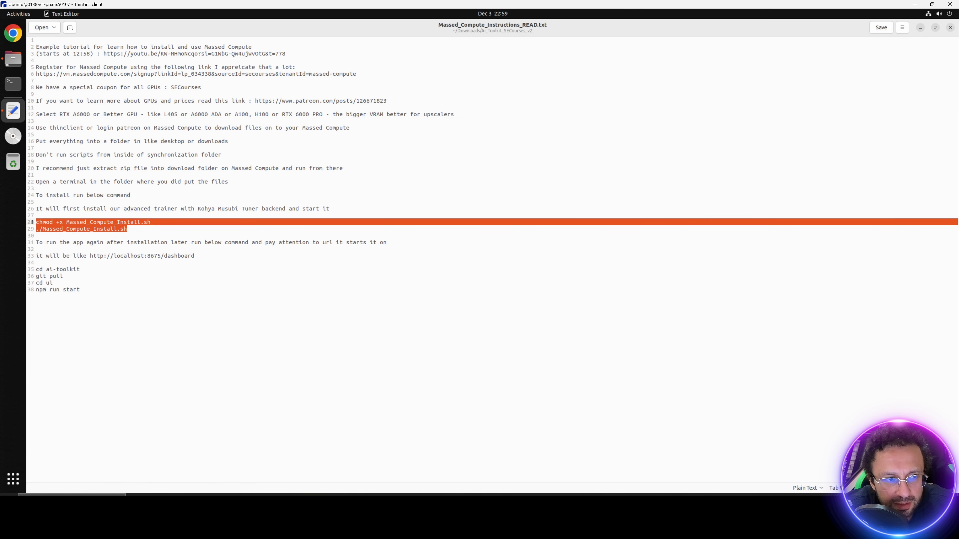
{"action": "left_click", "coordinate": [13, 57]}
{"action": "left_click", "coordinate": [621, 92]}
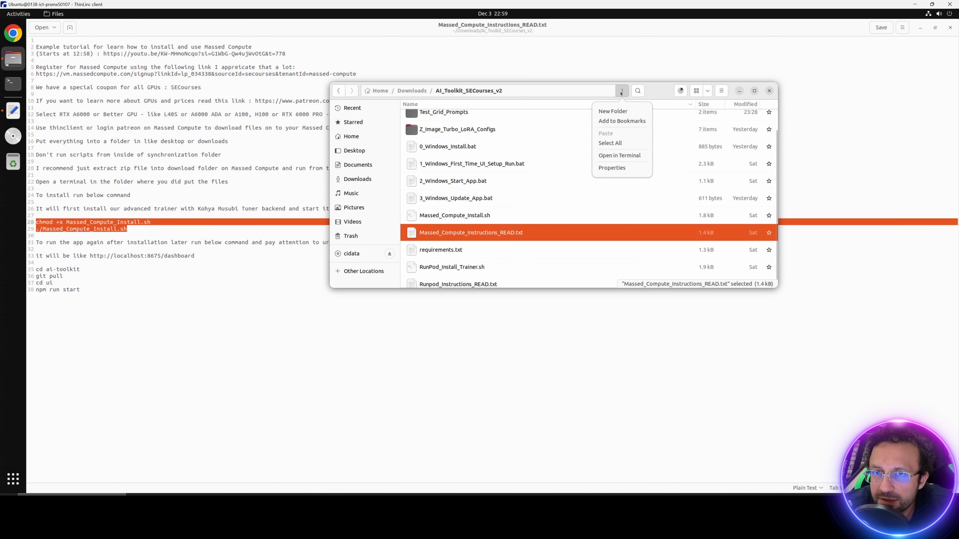
{"action": "left_click", "coordinate": [619, 156]}
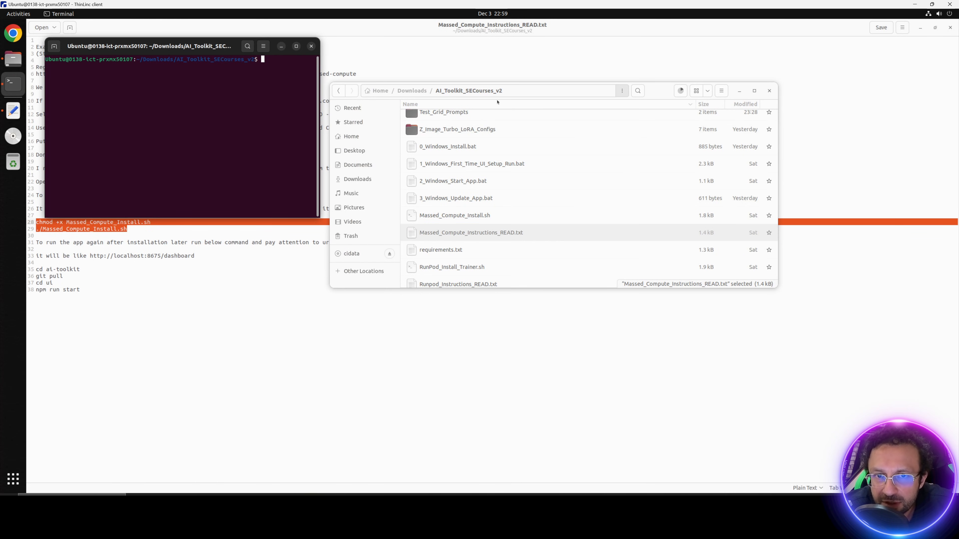
{"action": "right_click", "coordinate": [271, 118]}
{"action": "left_click", "coordinate": [253, 138]}
{"action": "key", "text": "Return"}
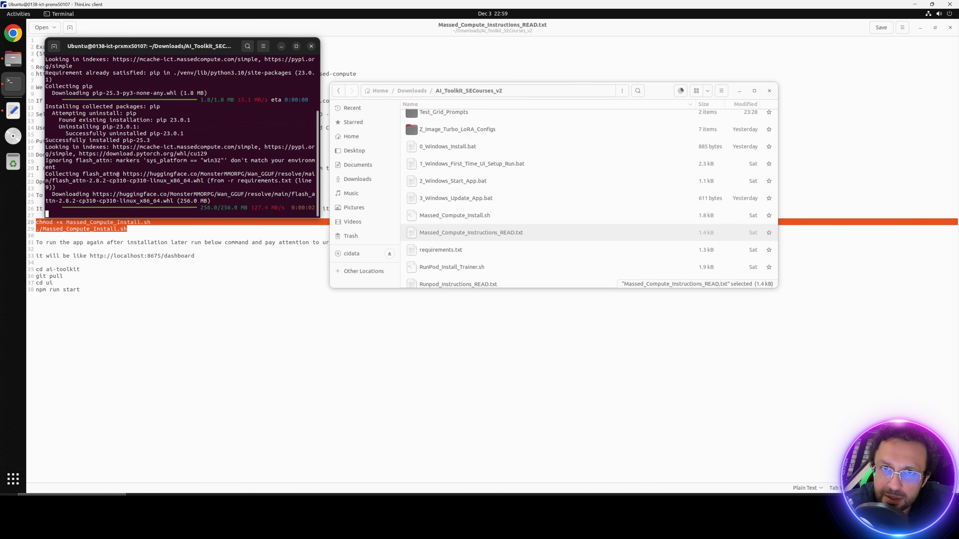
Step: Check the image copy progress, then open training_imgs_28_1536 in Downloads
{"action": "scroll", "coordinate": [437, 115], "scroll_direction": "up", "scroll_amount": 2}
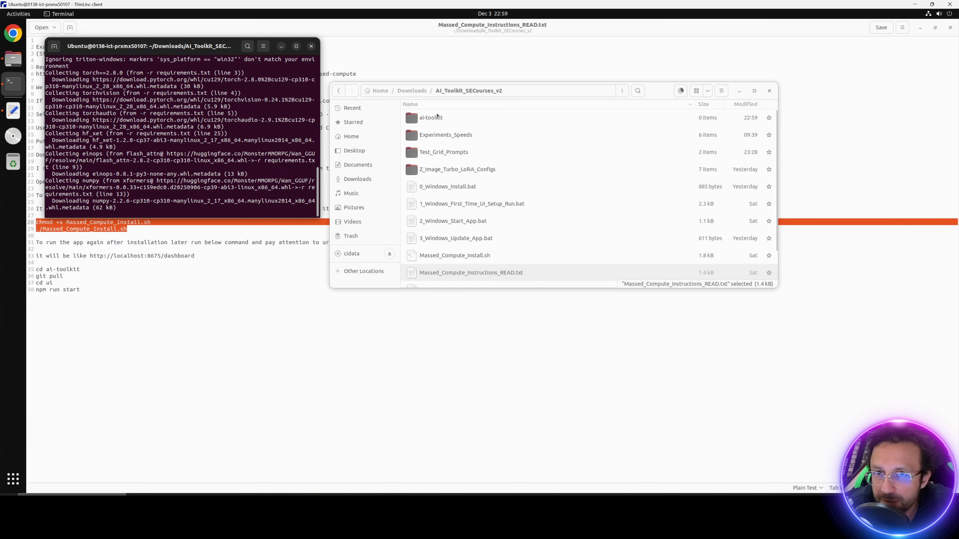
{"action": "left_click", "coordinate": [680, 91]}
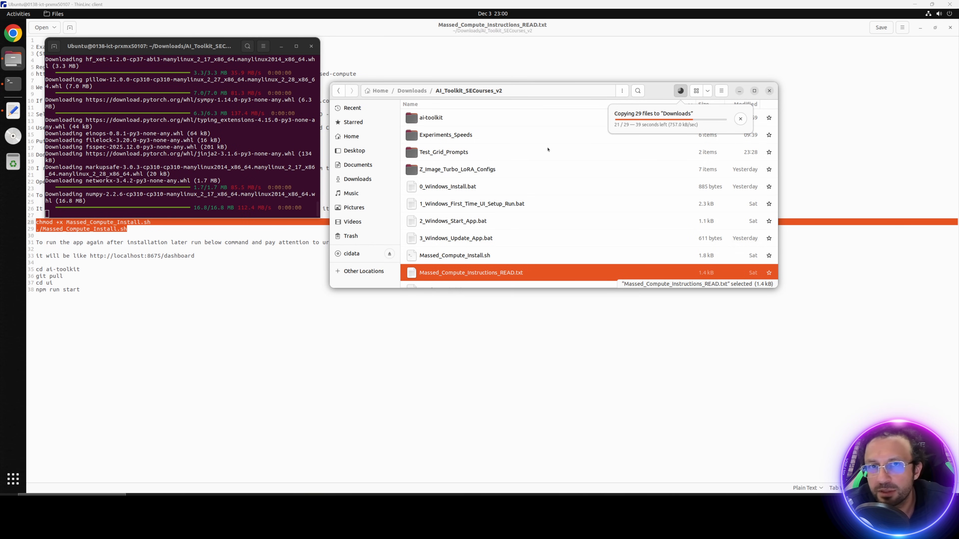
{"action": "left_click", "coordinate": [471, 171]}
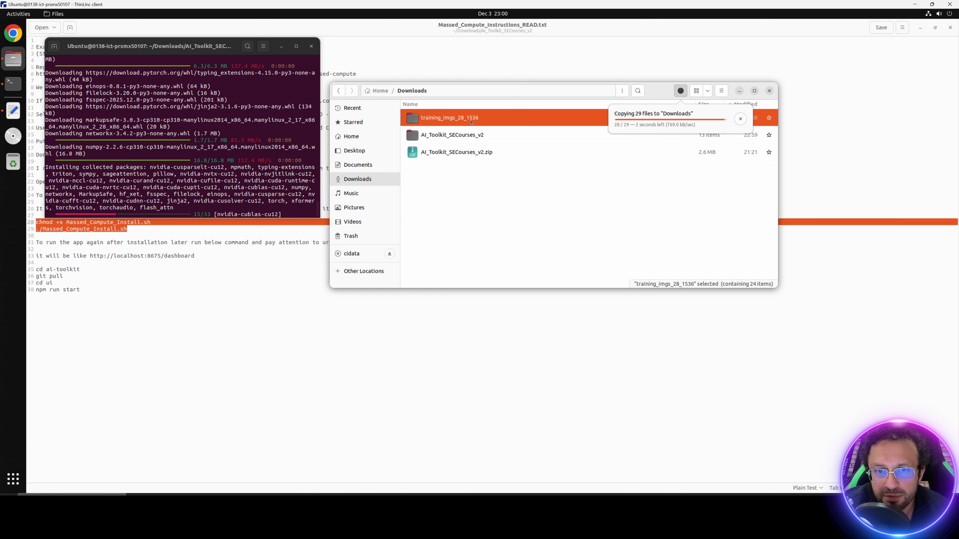
{"action": "double_click", "coordinate": [458, 122]}
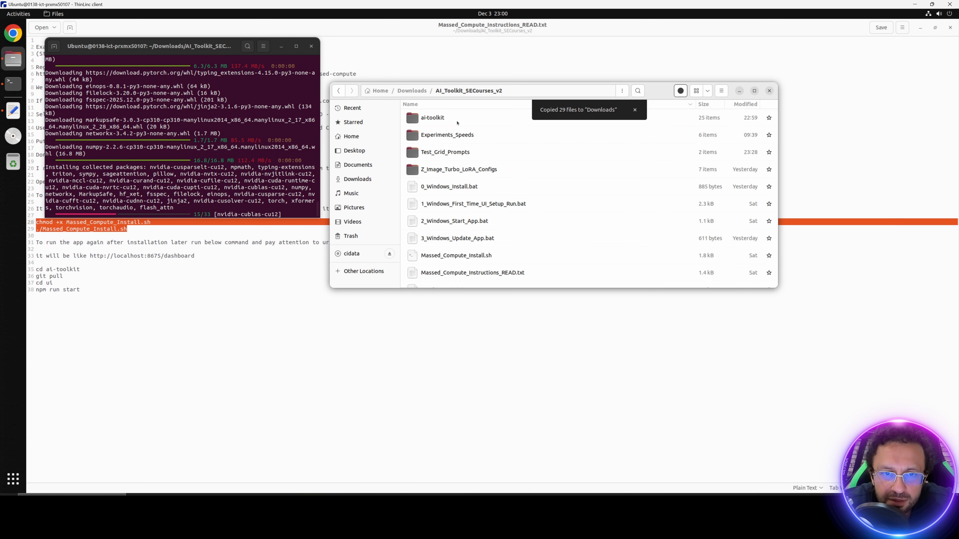
{"action": "left_click", "coordinate": [412, 91]}
{"action": "double_click", "coordinate": [461, 135]}
Step: Copy the training_imgs_28_1536 folder and go to AI_Toolkit_SECourses_v2 > ai-toolkit
{"action": "scroll", "coordinate": [463, 223], "scroll_direction": "down", "scroll_amount": 1}
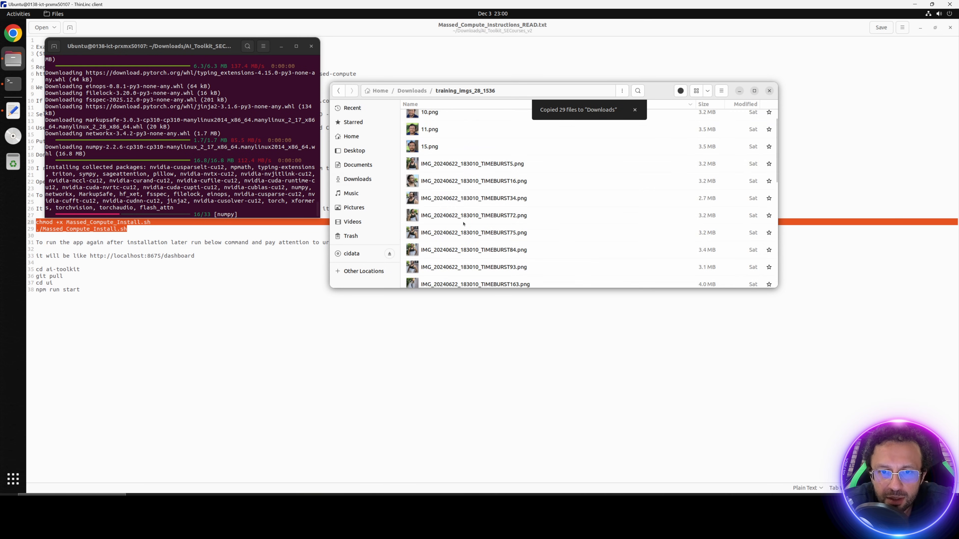
{"action": "scroll", "coordinate": [463, 223], "scroll_direction": "down", "scroll_amount": 10}
{"action": "scroll", "coordinate": [466, 223], "scroll_direction": "up", "scroll_amount": 11}
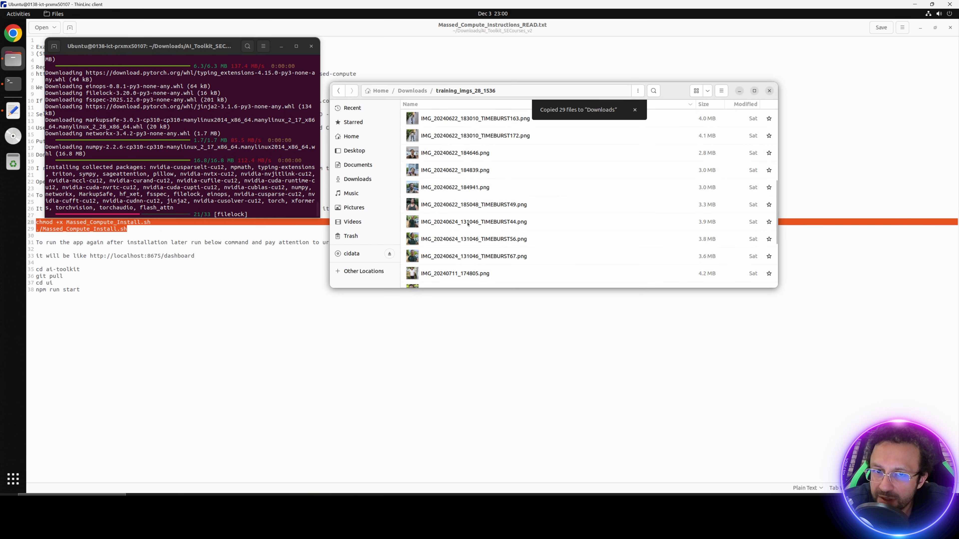
{"action": "left_click", "coordinate": [412, 91]}
{"action": "right_click", "coordinate": [434, 135]}
{"action": "left_click", "coordinate": [454, 120]}
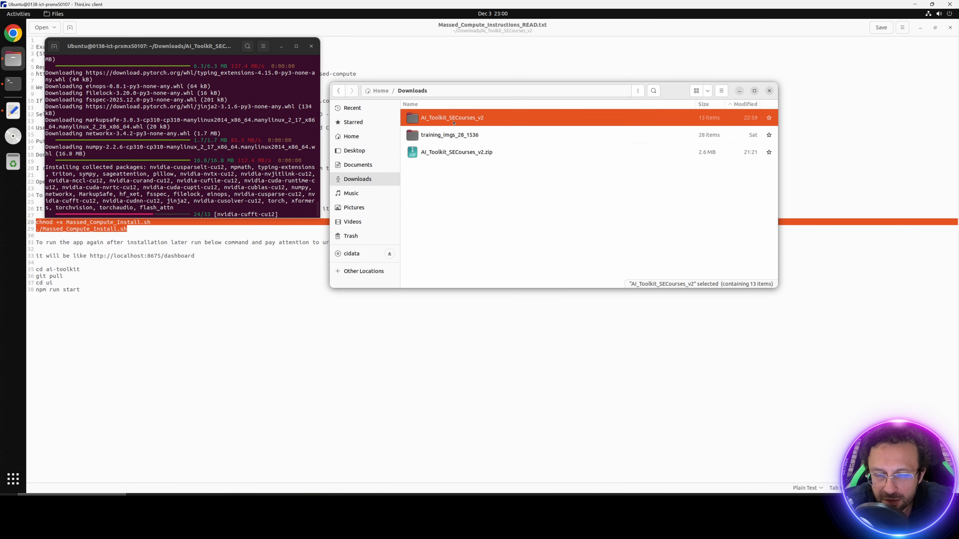
{"action": "double_click", "coordinate": [453, 120]}
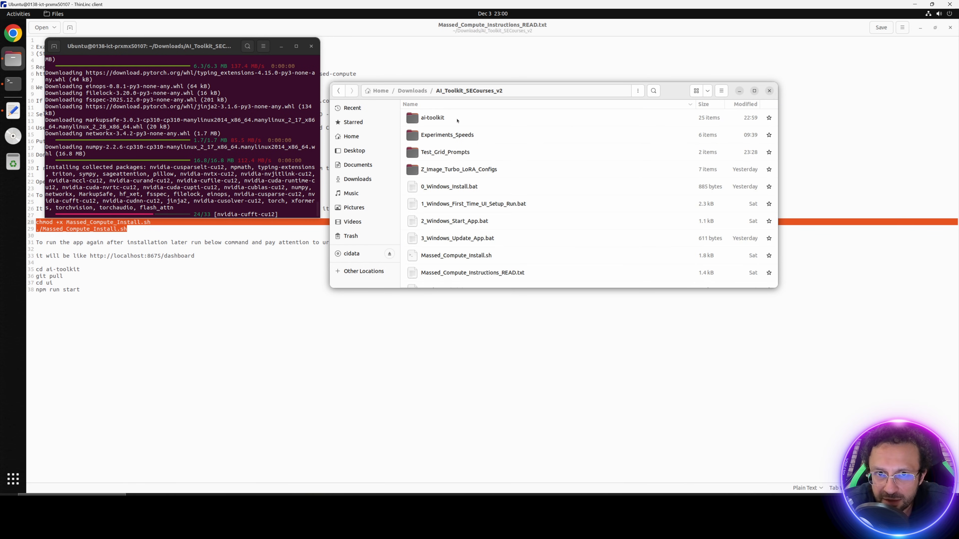
{"action": "double_click", "coordinate": [432, 120]}
{"action": "scroll", "coordinate": [459, 186], "scroll_direction": "down", "scroll_amount": 3}
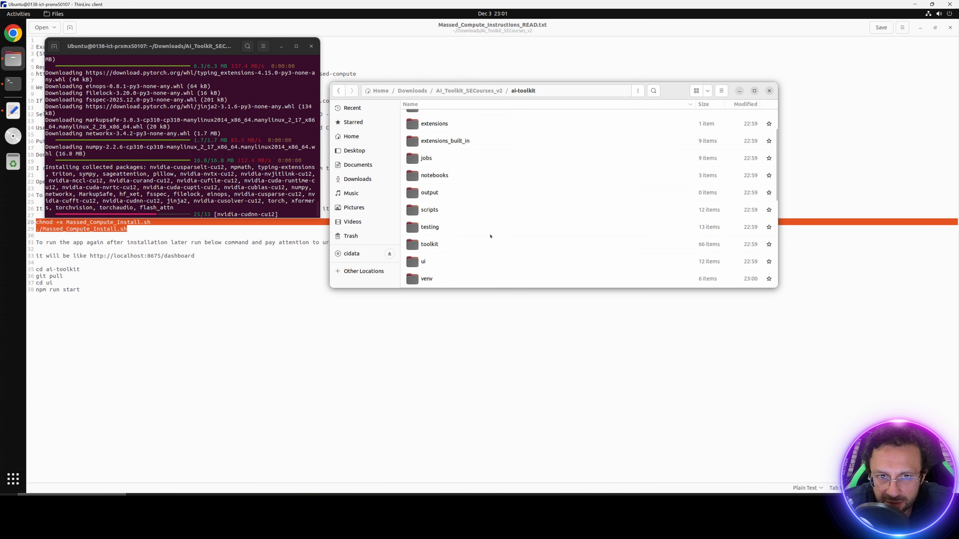
{"action": "scroll", "coordinate": [664, 133], "scroll_direction": "up", "scroll_amount": 3}
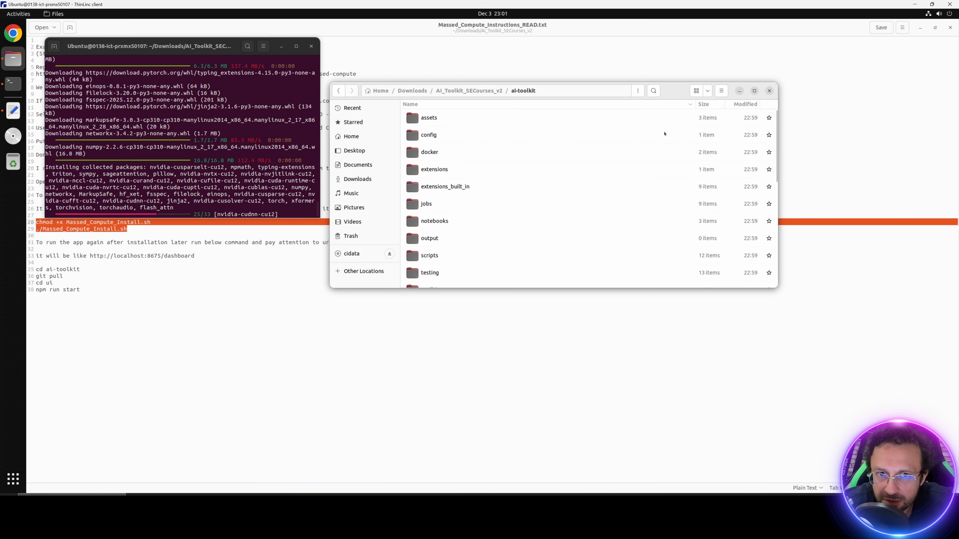
Step: Create a 'datasets' folder in ai-toolkit and paste training_imgs_28_1536 into it
{"action": "left_click", "coordinate": [721, 91]}
{"action": "left_click", "coordinate": [742, 118]}
{"action": "type", "text": "datraset"}
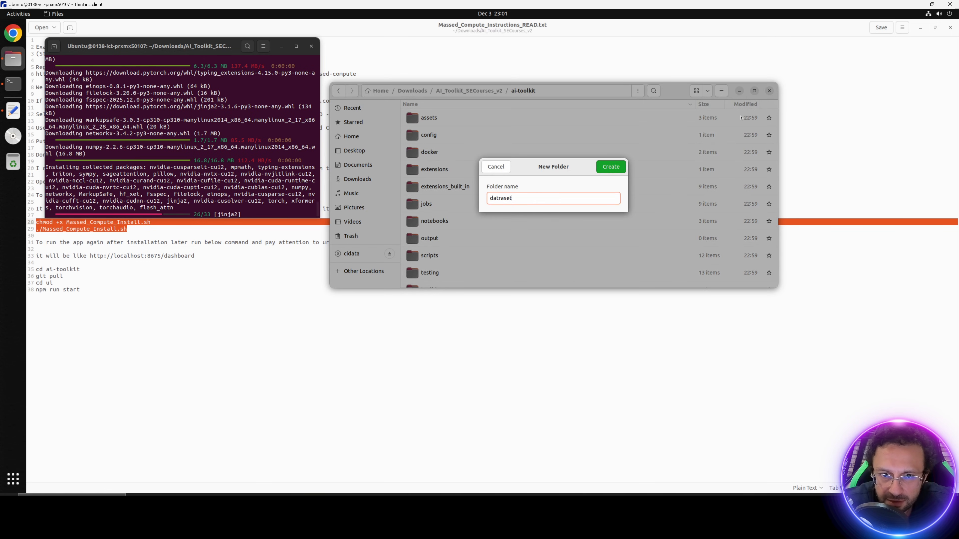
{"action": "key", "text": "BackSpace"}
{"action": "key", "text": "BackSpace"}
{"action": "key", "text": "BackSpace"}
{"action": "key", "text": "BackSpace"}
{"action": "key", "text": "BackSpace"}
{"action": "type", "text": "asets"}
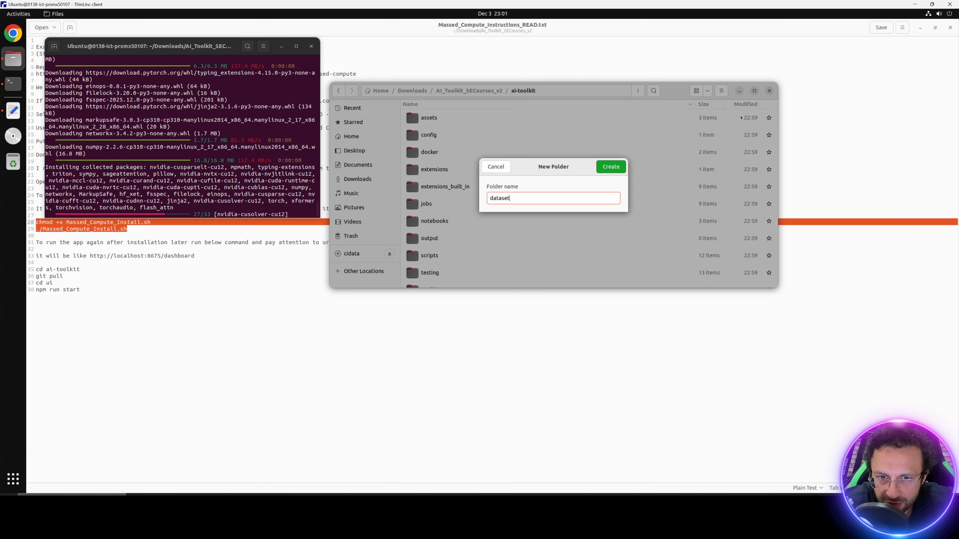
{"action": "key", "text": "Return"}
{"action": "right_click", "coordinate": [484, 151]}
{"action": "left_click", "coordinate": [502, 176]}
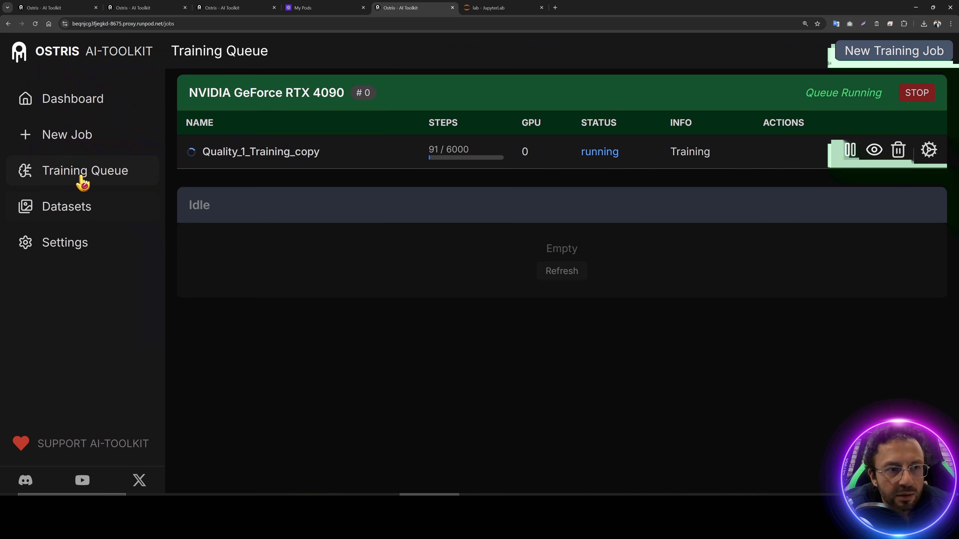
Step: Create an empty dataset named 'test' on the Datasets page and open its Add Images window
{"action": "left_click", "coordinate": [86, 207]}
{"action": "left_click", "coordinate": [869, 53]}
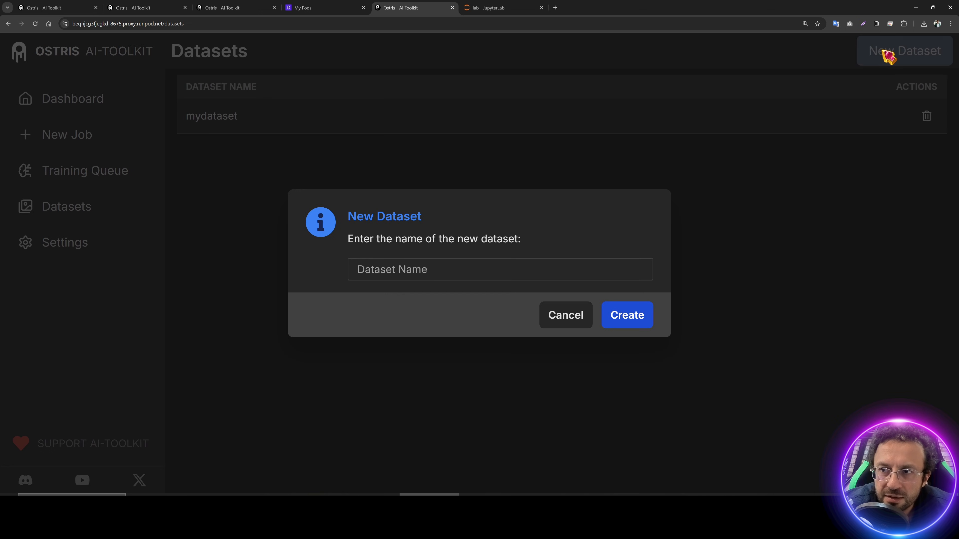
{"action": "type", "text": "test"}
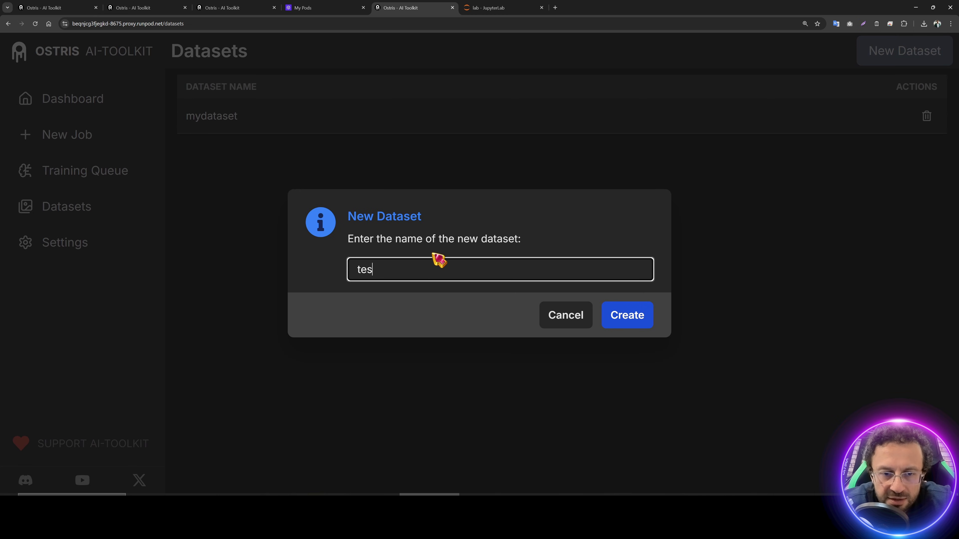
{"action": "left_click", "coordinate": [634, 318]}
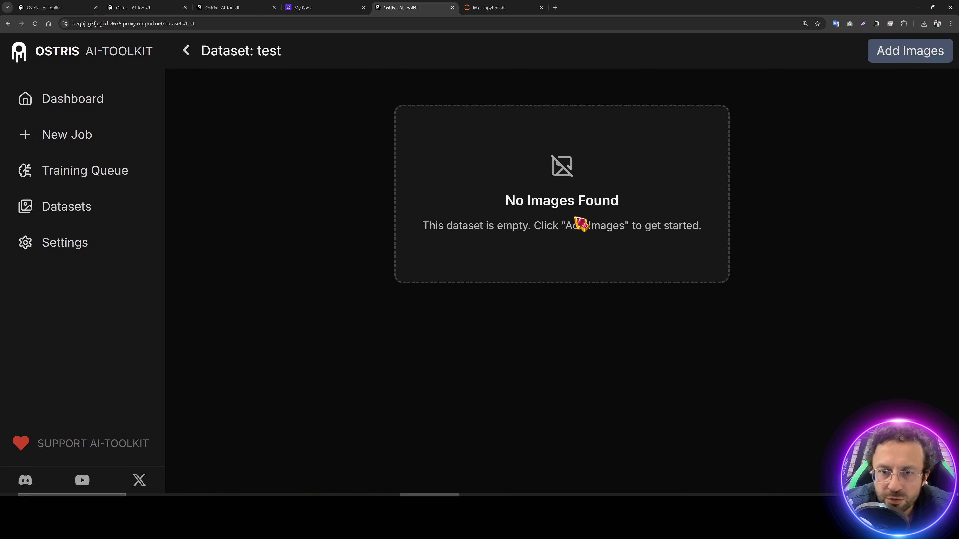
{"action": "left_click", "coordinate": [937, 56]}
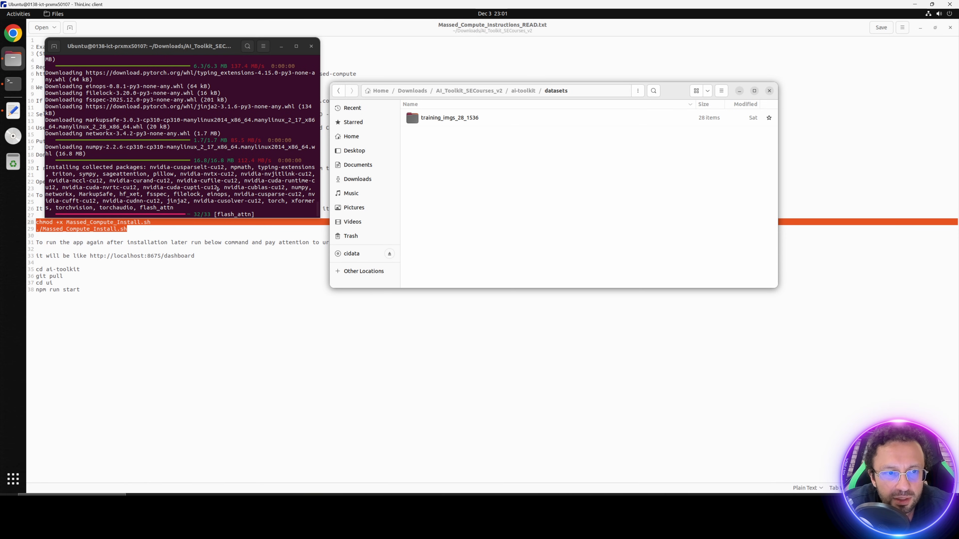
{"action": "left_click", "coordinate": [219, 187]}
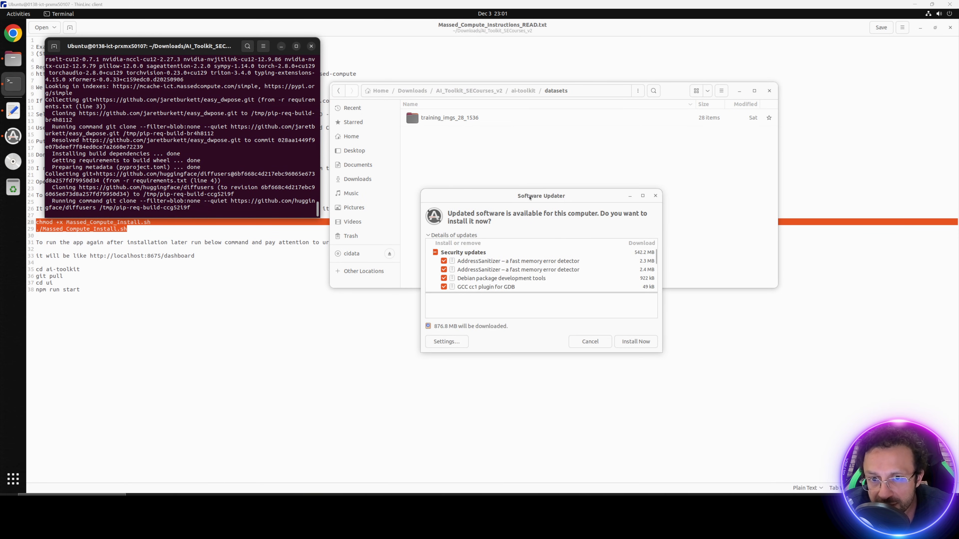
Step: Dismiss the Software Updater, launch Chrome on the VM with a new tab, then minimize it
{"action": "left_click", "coordinate": [589, 342]}
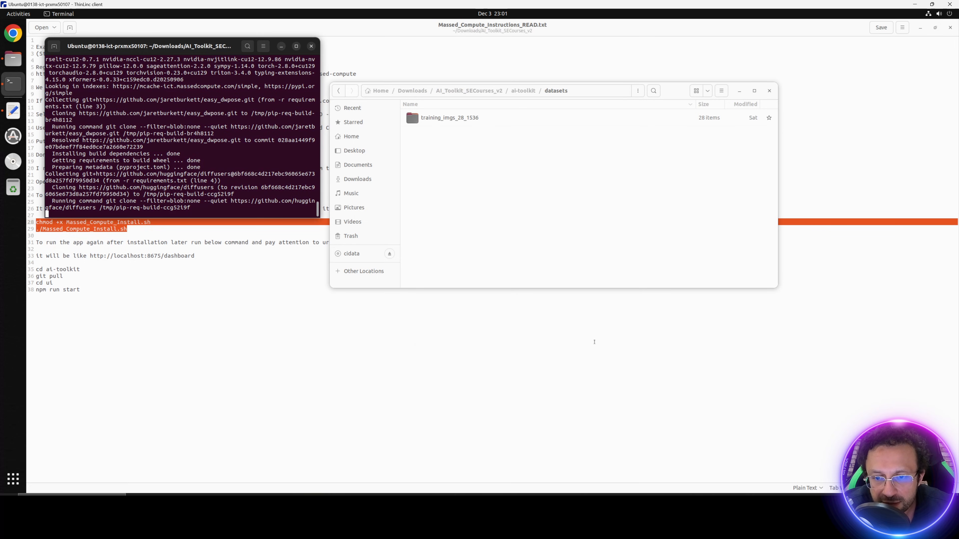
{"action": "left_click", "coordinate": [13, 33]}
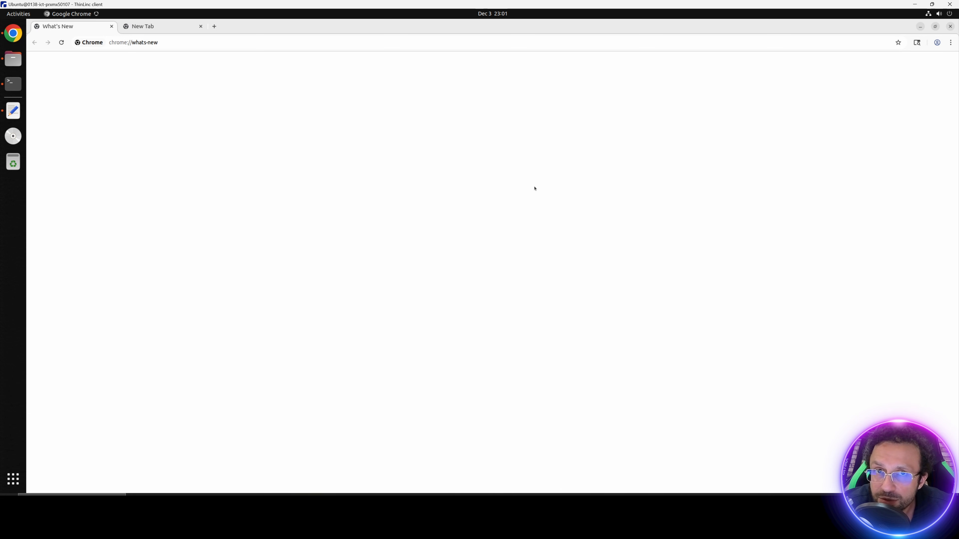
{"action": "left_click", "coordinate": [216, 26]}
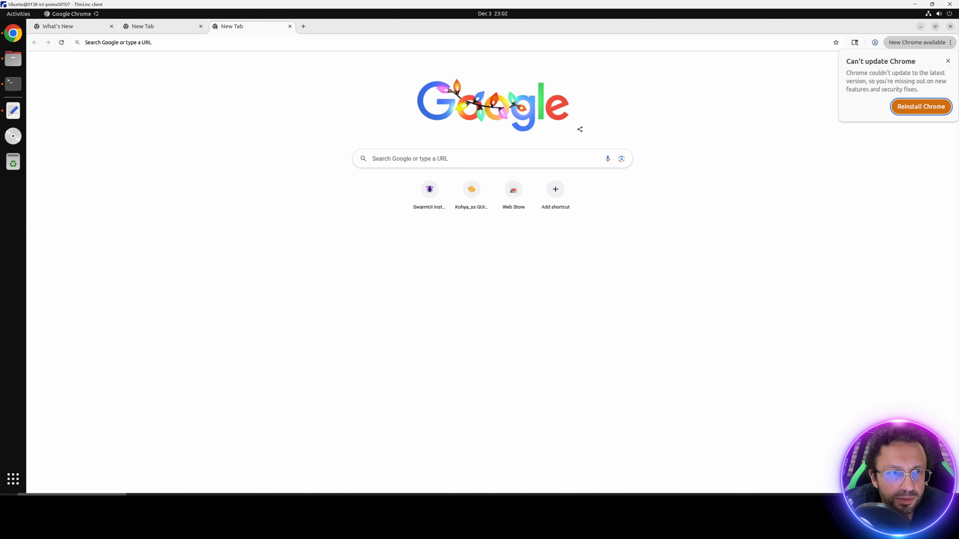
{"action": "left_click", "coordinate": [158, 26]}
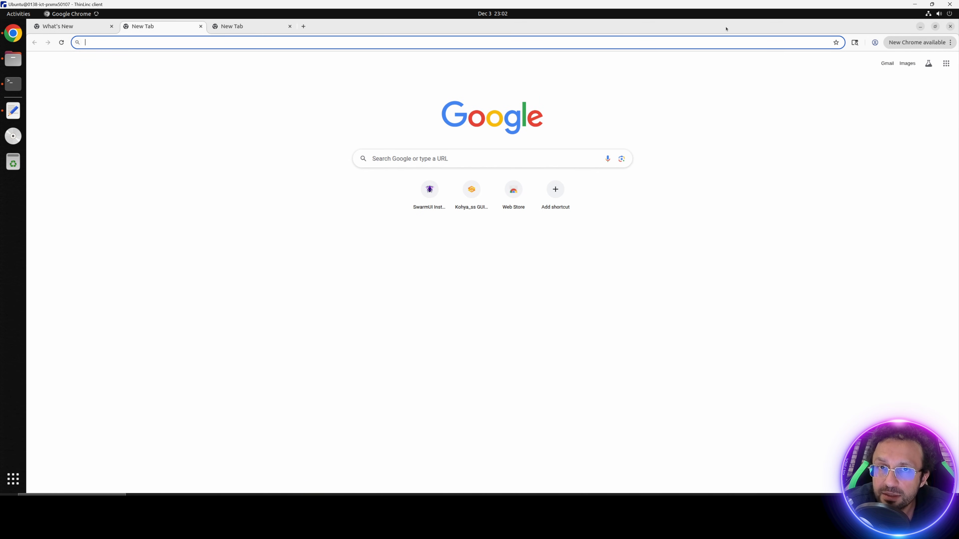
{"action": "left_click", "coordinate": [920, 26]}
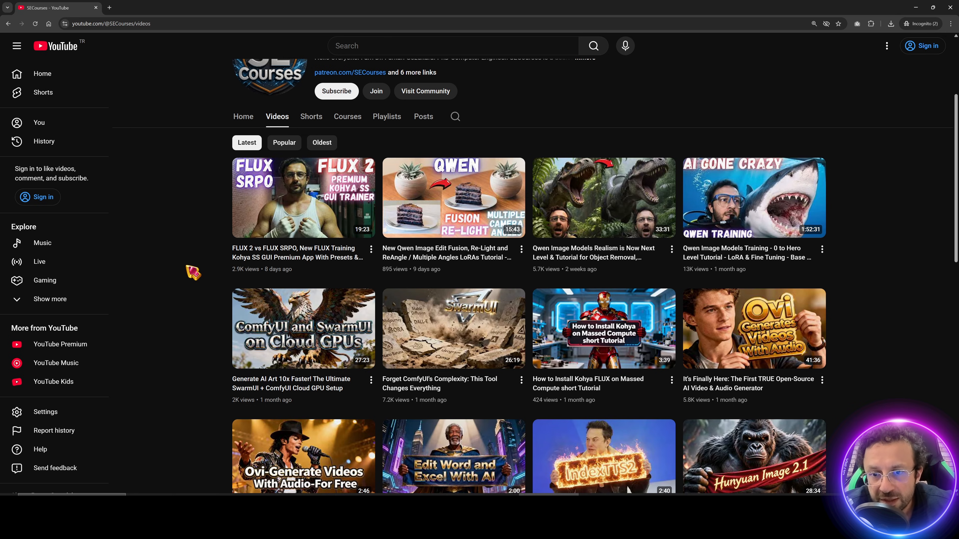
{"action": "mouse_move", "coordinate": [270, 342]}
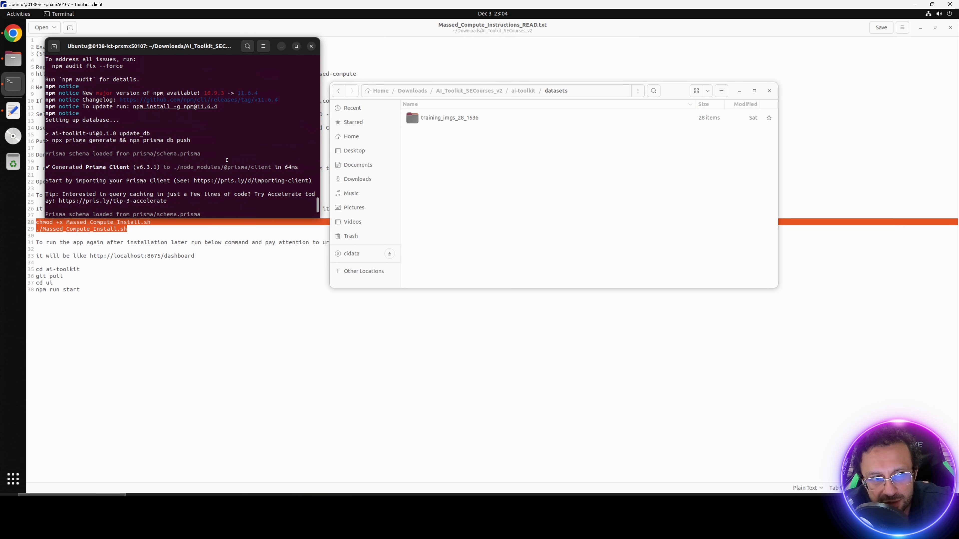
Step: Move the terminal aside and confirm the build reports 'UI setup complete! You can now run: npm run start'
{"action": "scroll", "coordinate": [227, 161], "scroll_direction": "up", "scroll_amount": 6}
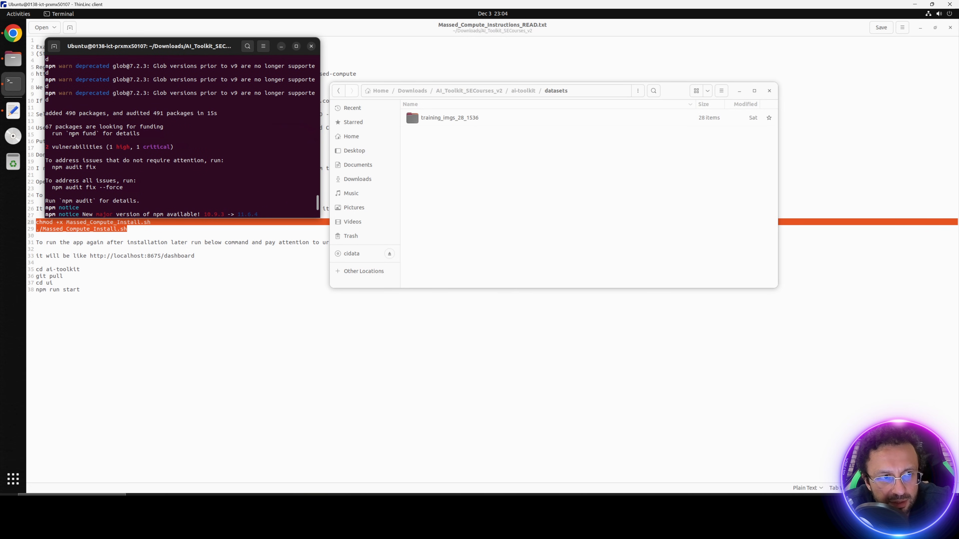
{"action": "scroll", "coordinate": [72, 134], "scroll_direction": "down", "scroll_amount": 7}
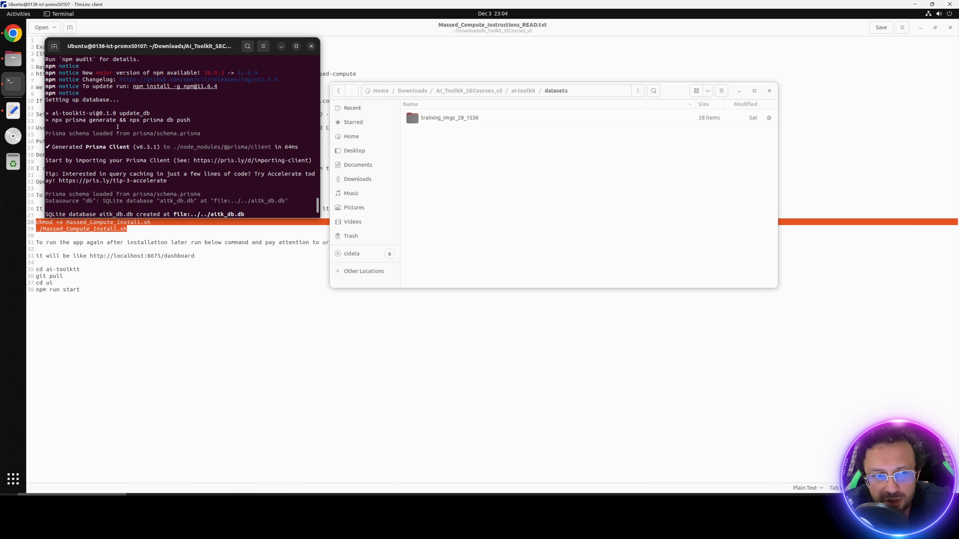
{"action": "scroll", "coordinate": [118, 127], "scroll_direction": "down", "scroll_amount": 8}
{"action": "left_click_drag", "start_coordinate": [216, 219], "coordinate": [215, 340]}
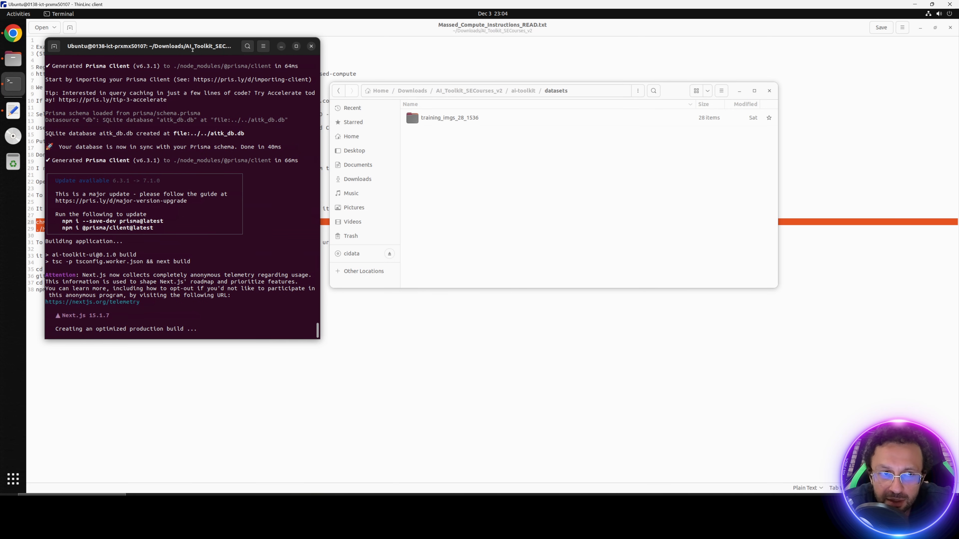
{"action": "left_click_drag", "start_coordinate": [193, 49], "coordinate": [325, 89]}
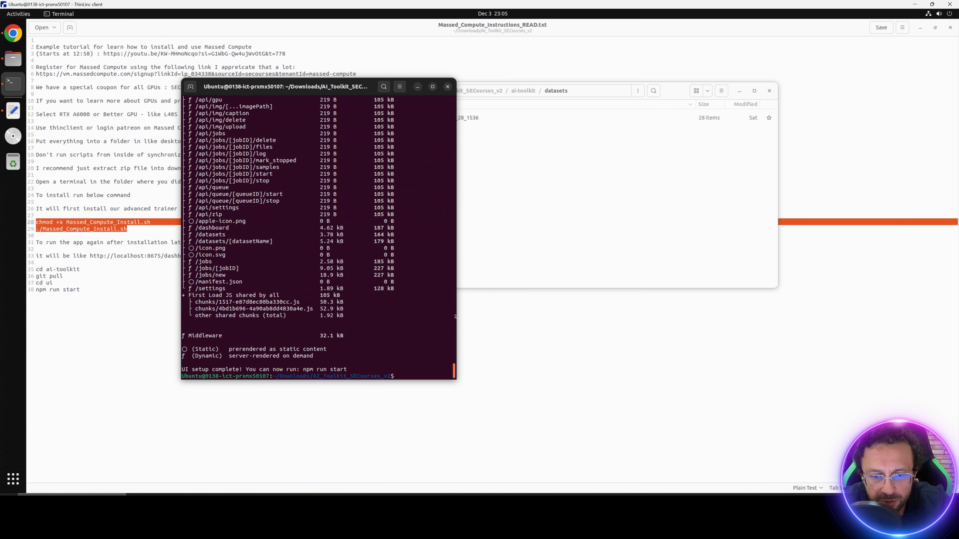
{"action": "scroll", "coordinate": [445, 340], "scroll_direction": "up", "scroll_amount": 15}
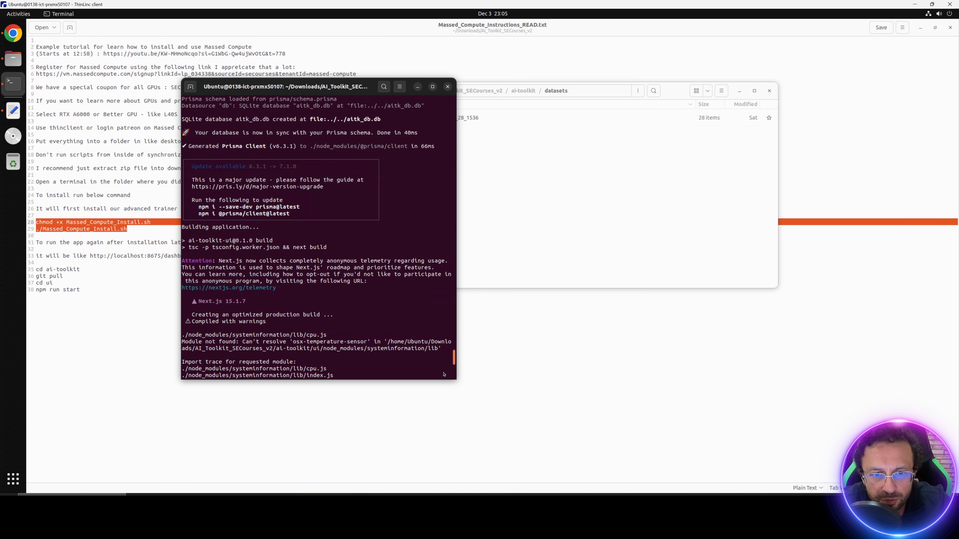
{"action": "scroll", "coordinate": [444, 374], "scroll_direction": "down", "scroll_amount": 15}
Step: Copy the four startup commands (lines 35–38) from Massed_Compute_Instructions_READ.txt
{"action": "left_click", "coordinate": [556, 243]}
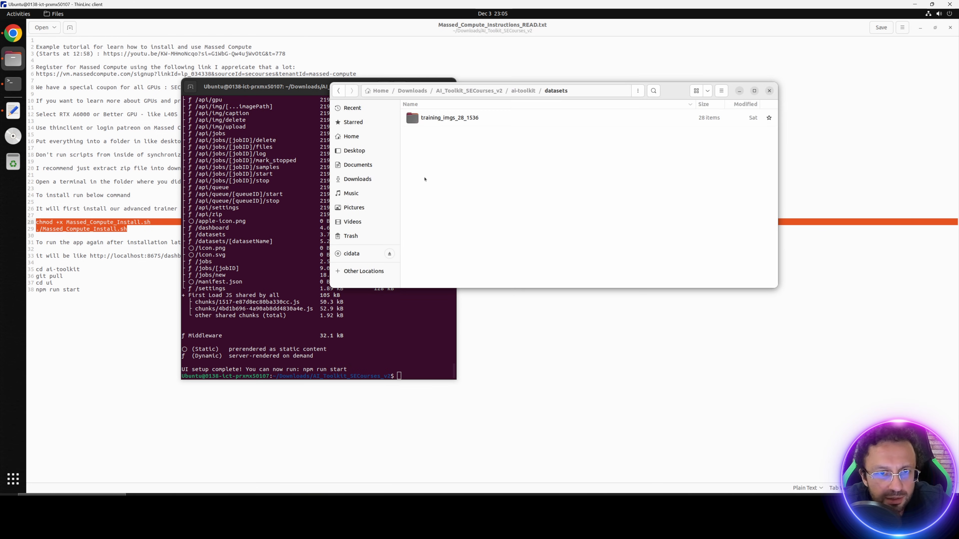
{"action": "left_click", "coordinate": [490, 91]}
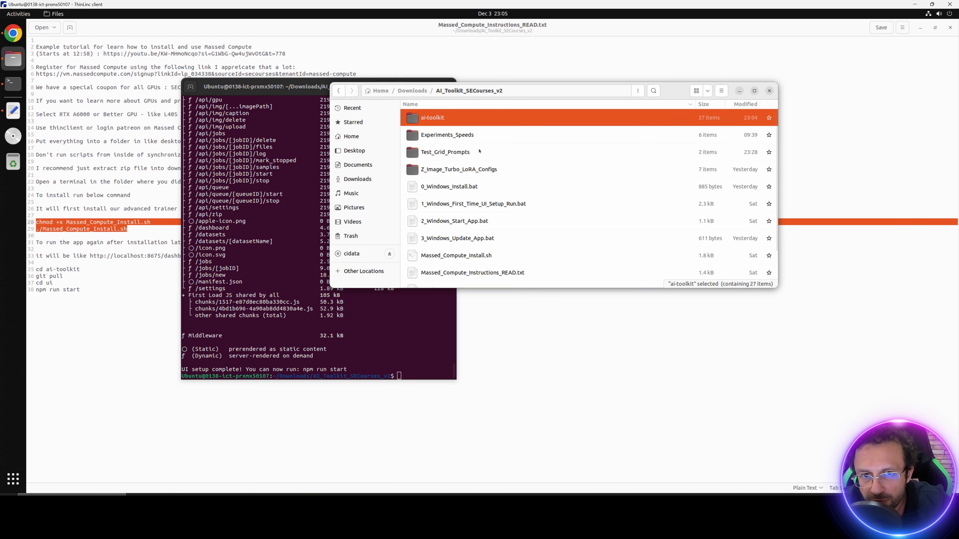
{"action": "scroll", "coordinate": [472, 251], "scroll_direction": "down", "scroll_amount": 3}
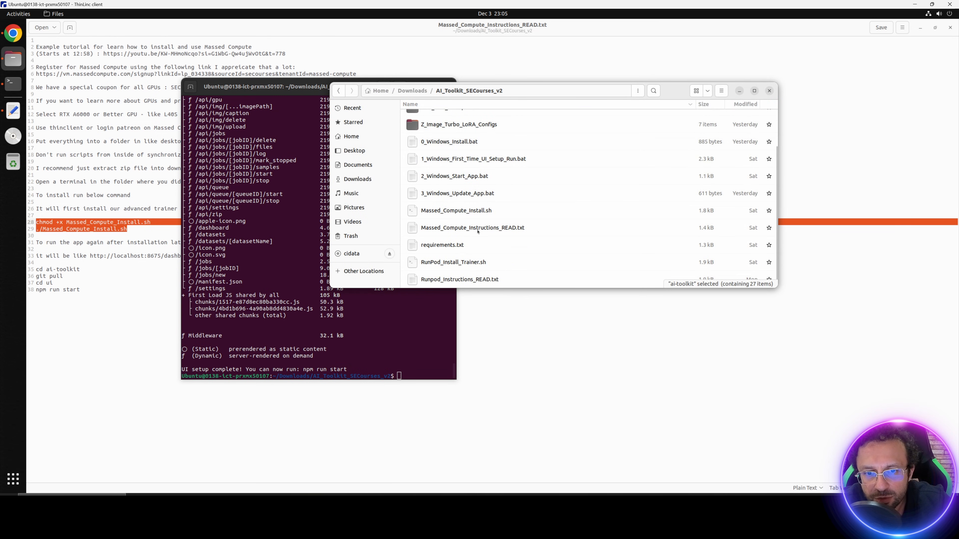
{"action": "double_click", "coordinate": [472, 228]}
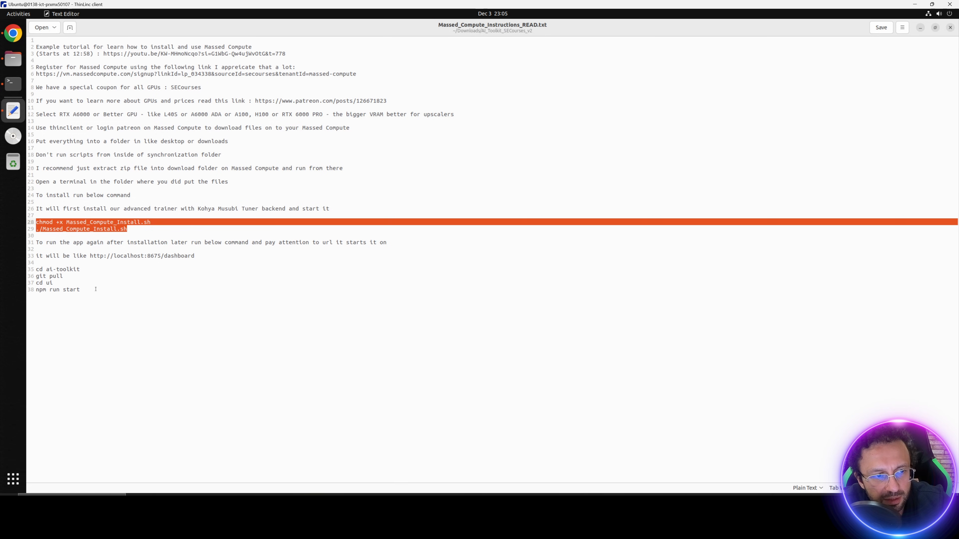
{"action": "left_click_drag", "start_coordinate": [31, 289], "coordinate": [36, 270]}
{"action": "right_click", "coordinate": [36, 270]}
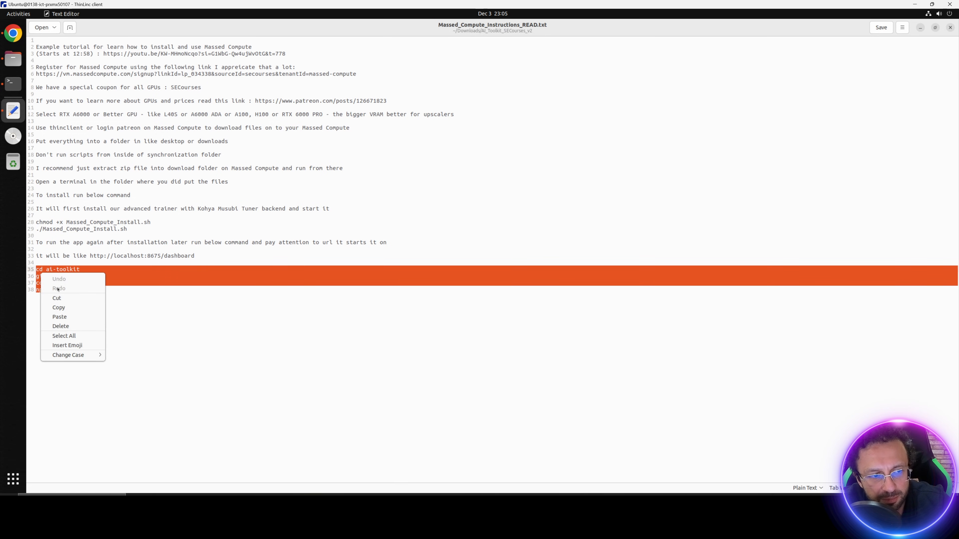
{"action": "left_click", "coordinate": [62, 309]}
Step: Run the startup commands in a terminal in AI_Toolkit_SECourses_v2 and open localhost:8675 in Chrome
{"action": "left_click", "coordinate": [13, 58]}
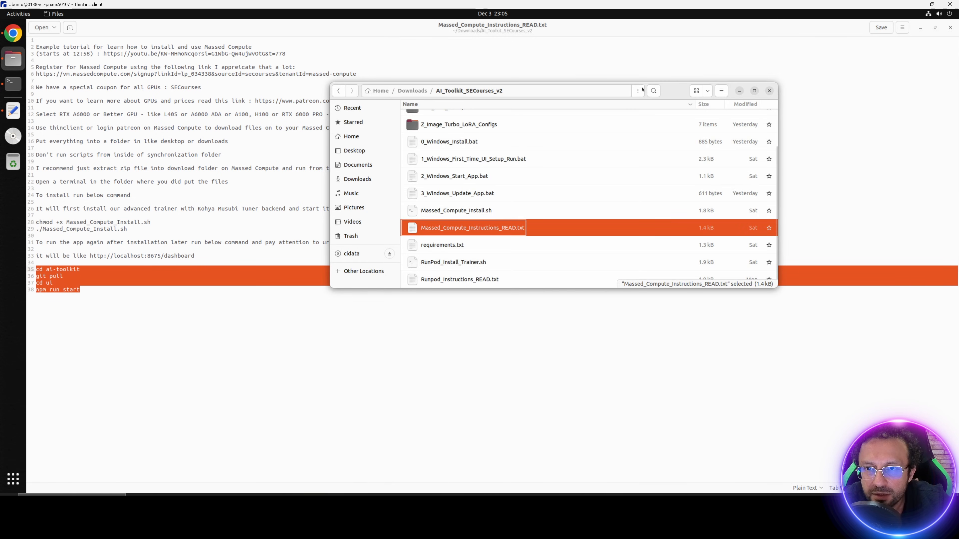
{"action": "left_click", "coordinate": [637, 94]}
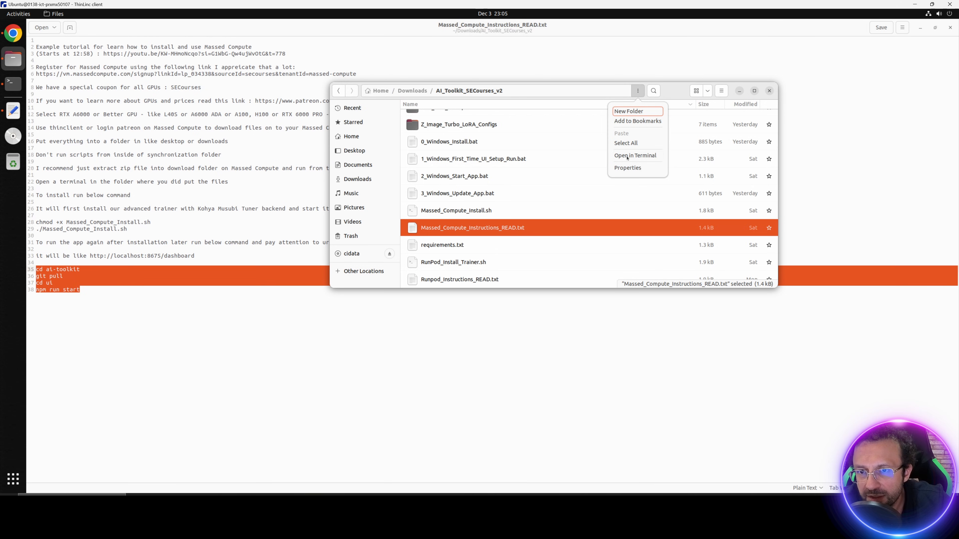
{"action": "left_click", "coordinate": [634, 155]}
{"action": "right_click", "coordinate": [193, 140]}
{"action": "left_click", "coordinate": [200, 155]}
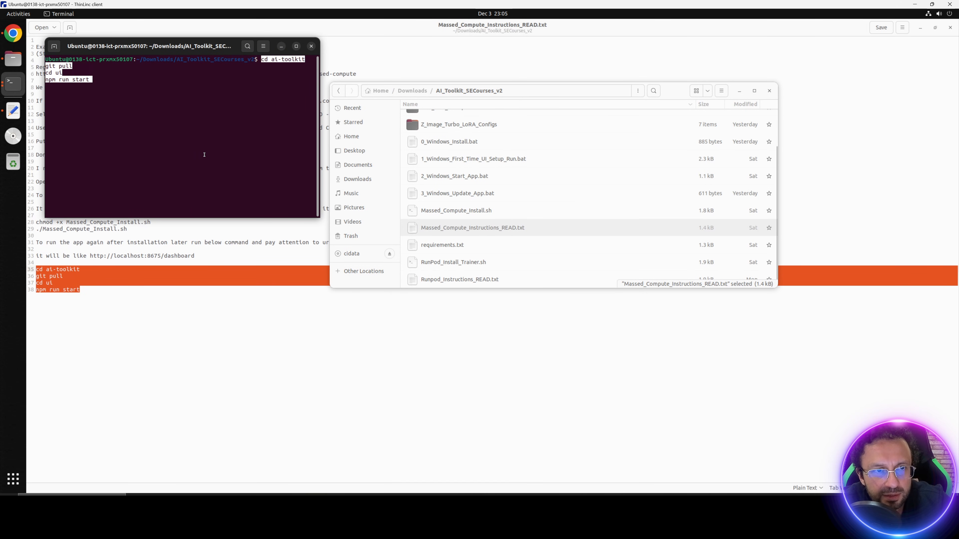
{"action": "key", "text": "Return"}
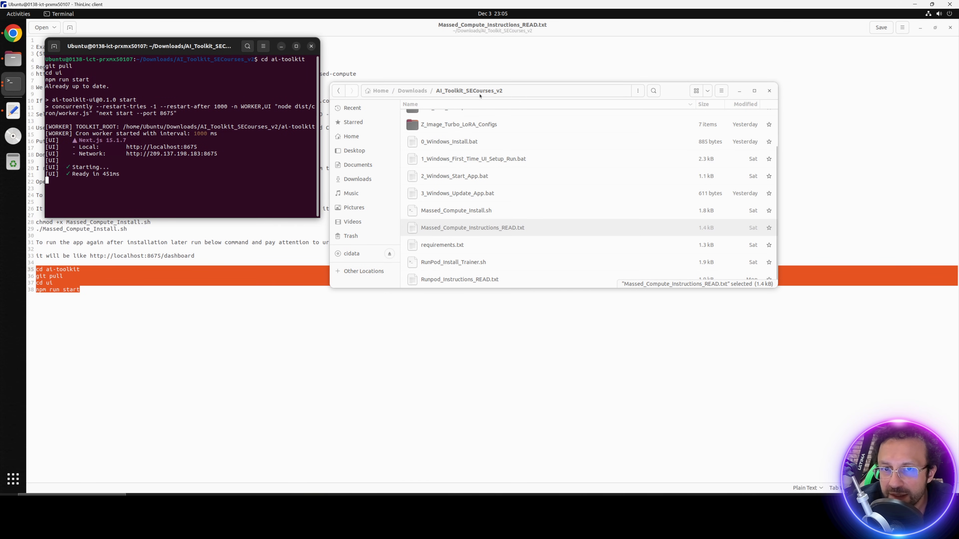
{"action": "left_click", "coordinate": [537, 94]}
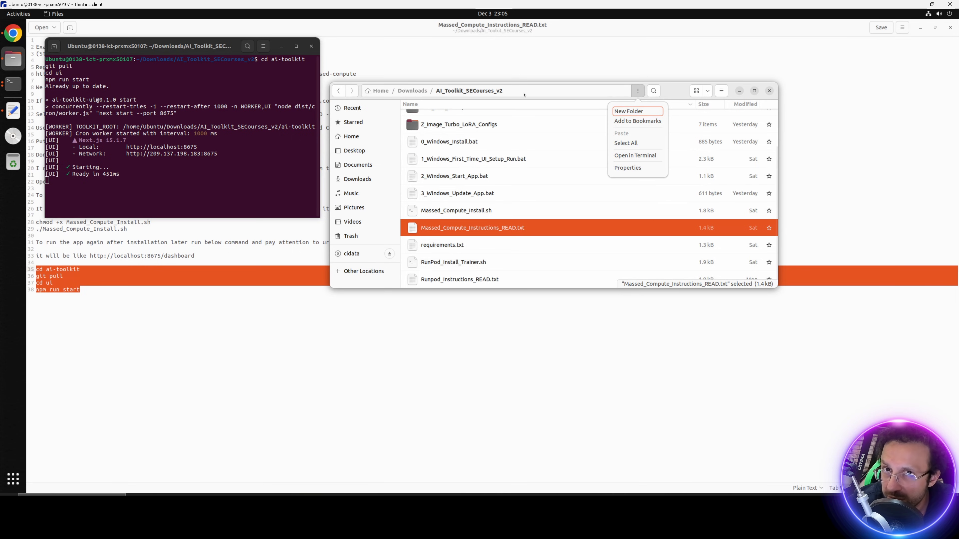
{"action": "left_click", "coordinate": [184, 181]}
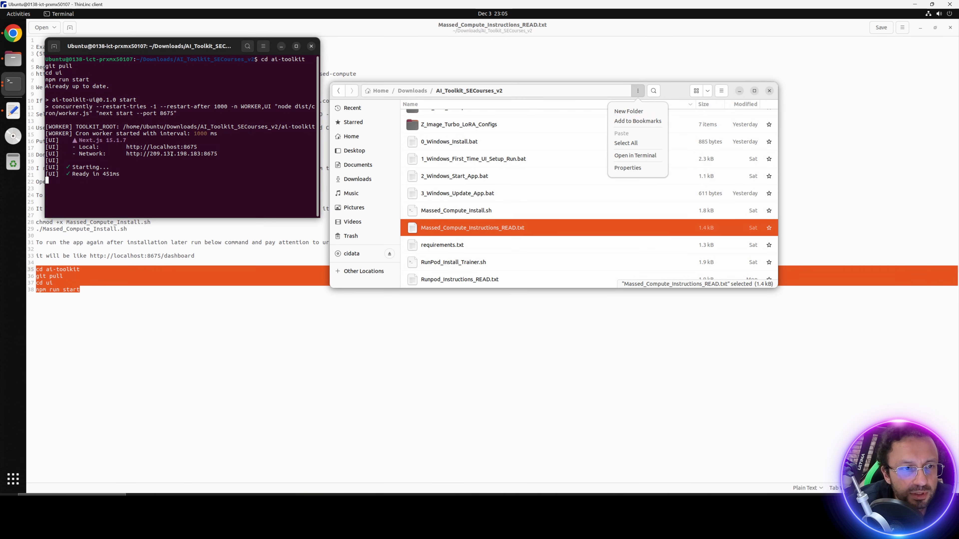
{"action": "right_click", "coordinate": [184, 150]}
{"action": "left_click", "coordinate": [205, 156]}
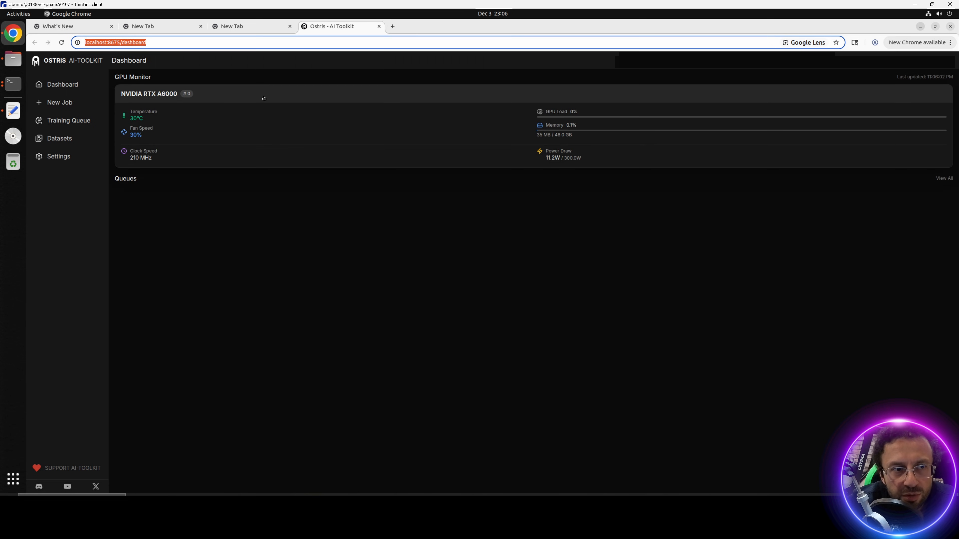
Step: Open the dashboard via the 209.137.198.183:8675 network address and copy that URL
{"action": "left_click", "coordinate": [13, 84]}
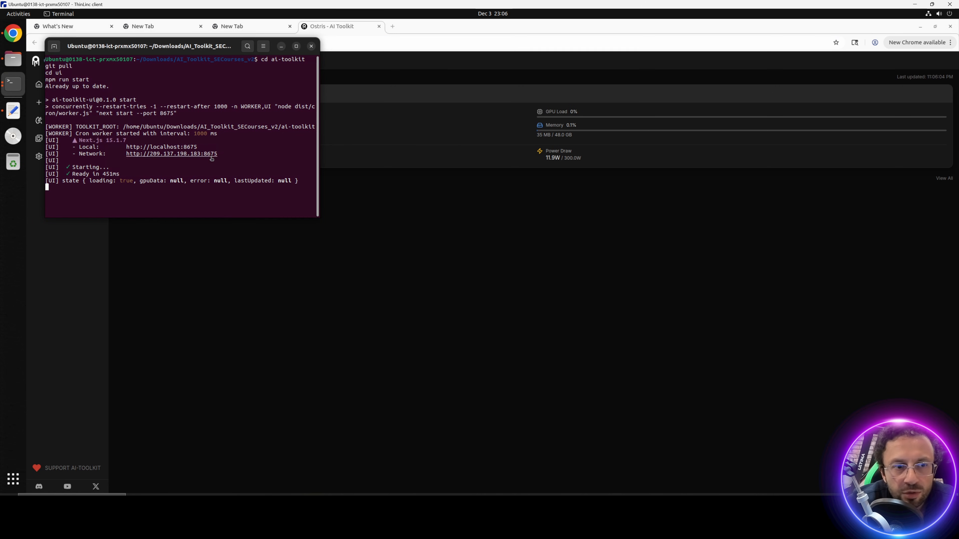
{"action": "right_click", "coordinate": [201, 154]}
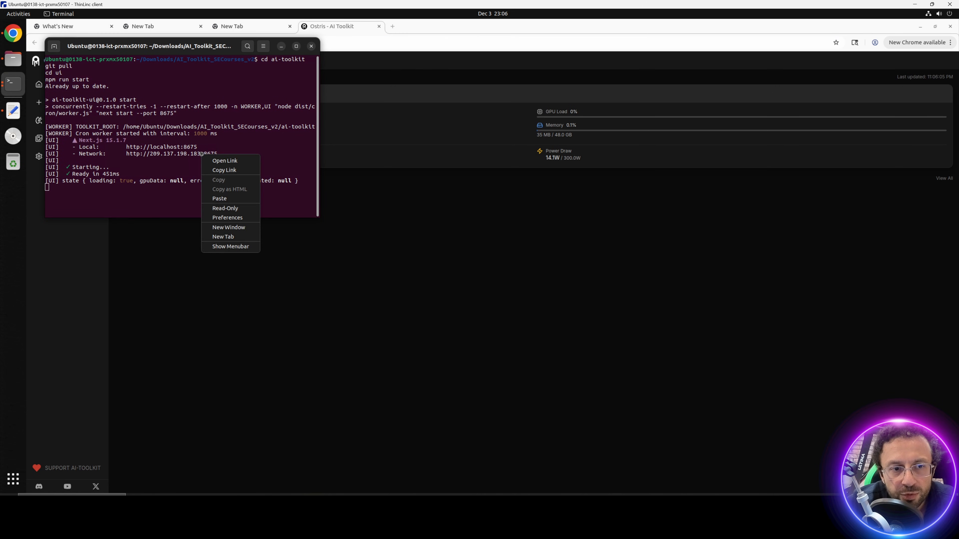
{"action": "left_click", "coordinate": [224, 161]}
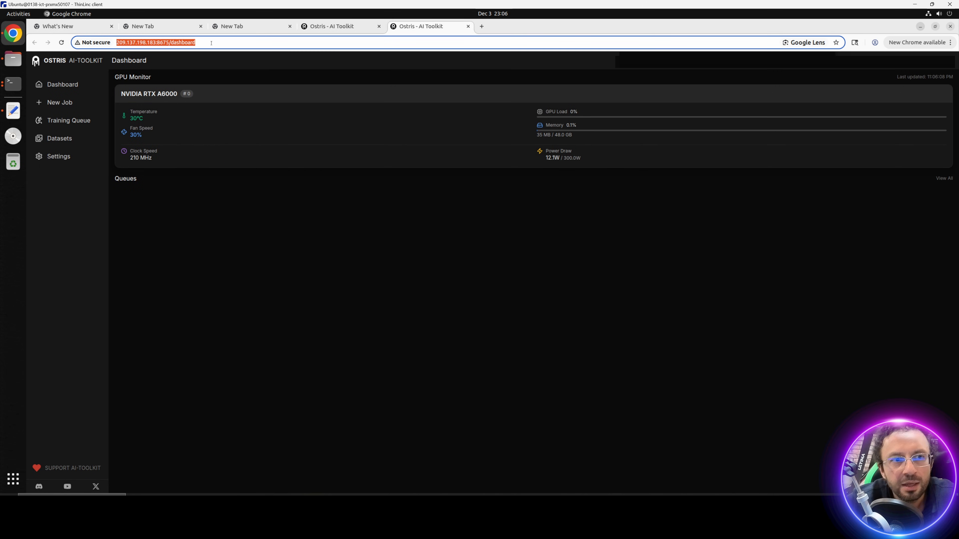
{"action": "left_click_drag", "start_coordinate": [196, 42], "coordinate": [106, 45]}
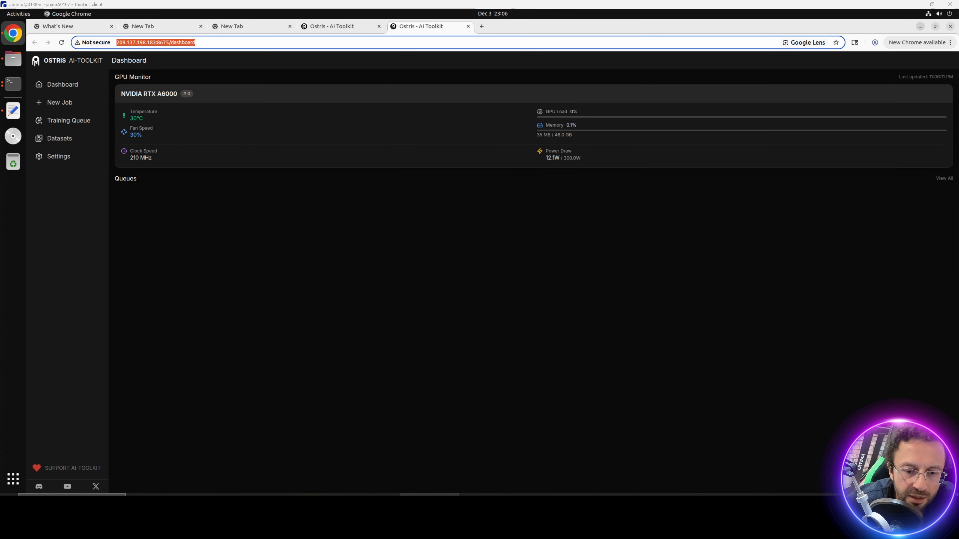
{"action": "right_click", "coordinate": [430, 494]}
Step: Load the copied dashboard URL in an Incognito window, proceed past the warning, zoom to 125%, and view Datasets
{"action": "left_click", "coordinate": [418, 444]}
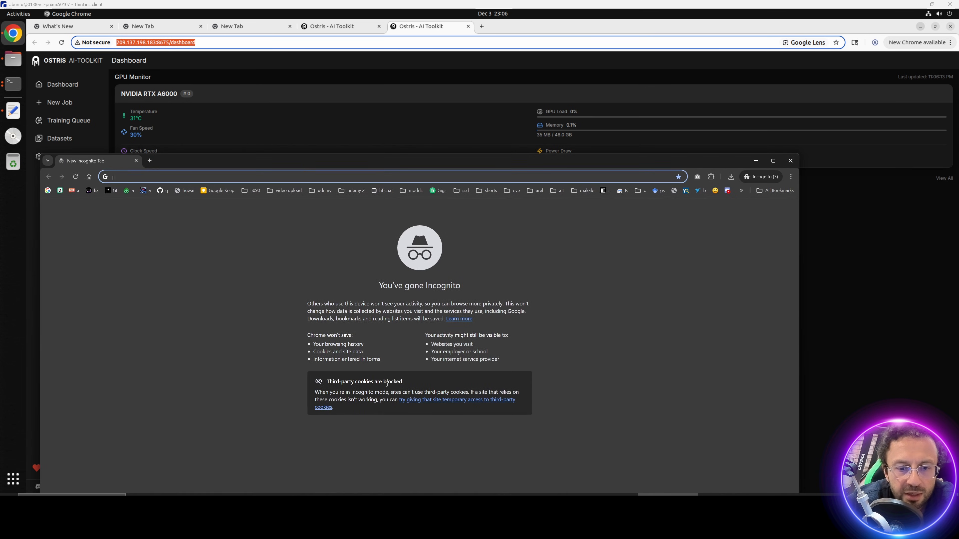
{"action": "key", "text": "ctrl+v"}
{"action": "key", "text": "Return"}
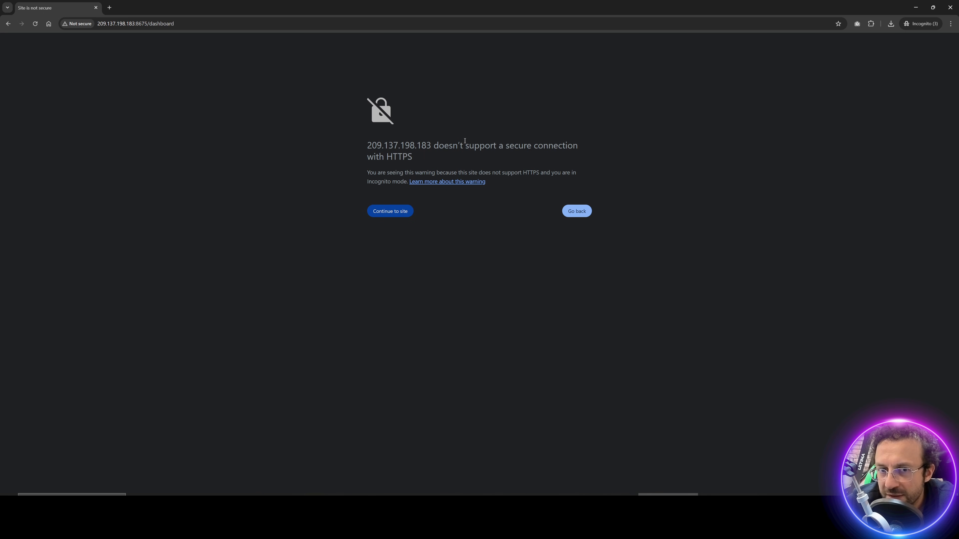
{"action": "left_click", "coordinate": [394, 213]}
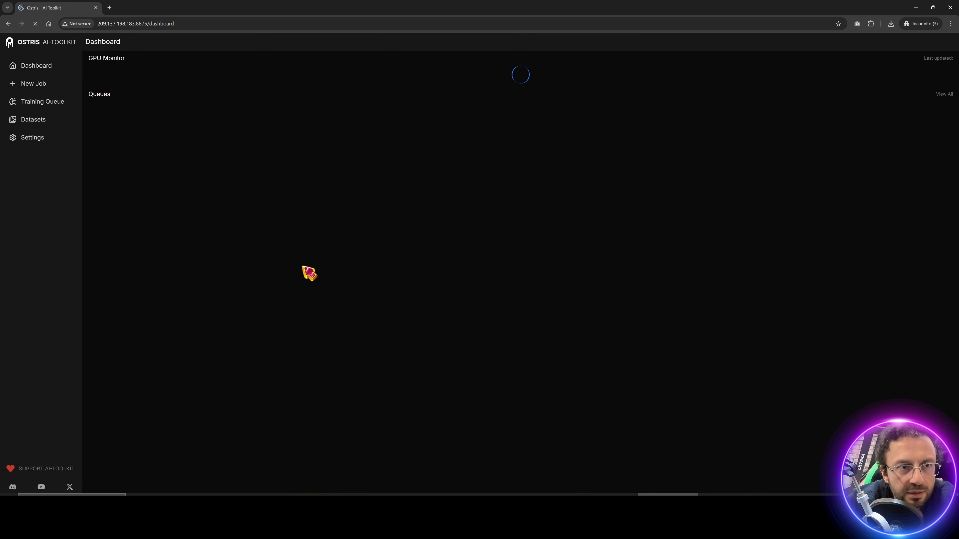
{"action": "key", "text": "ctrl+plus"}
{"action": "key", "text": "ctrl+plus"}
{"action": "key", "text": "ctrl+plus"}
{"action": "key", "text": "ctrl+plus"}
{"action": "key", "text": "ctrl+plus"}
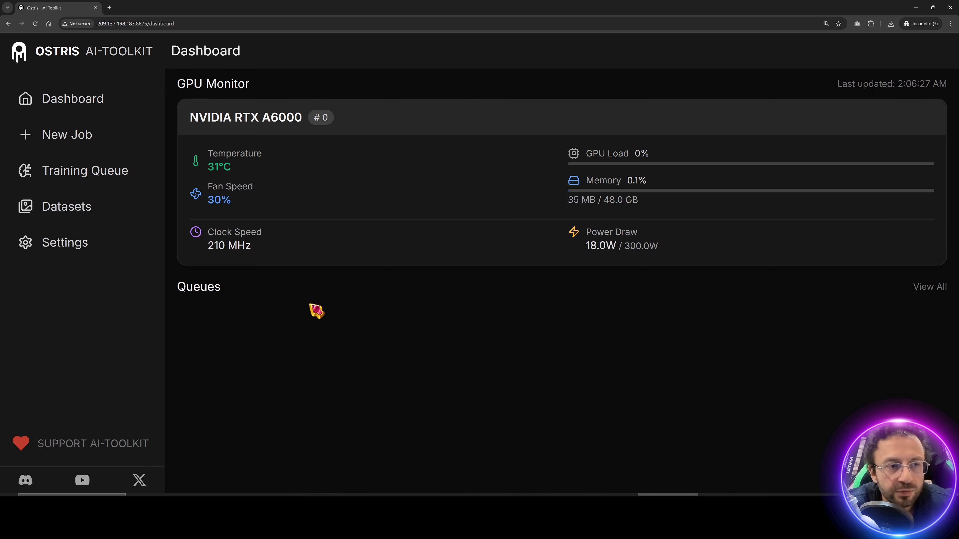
{"action": "left_click", "coordinate": [77, 209]}
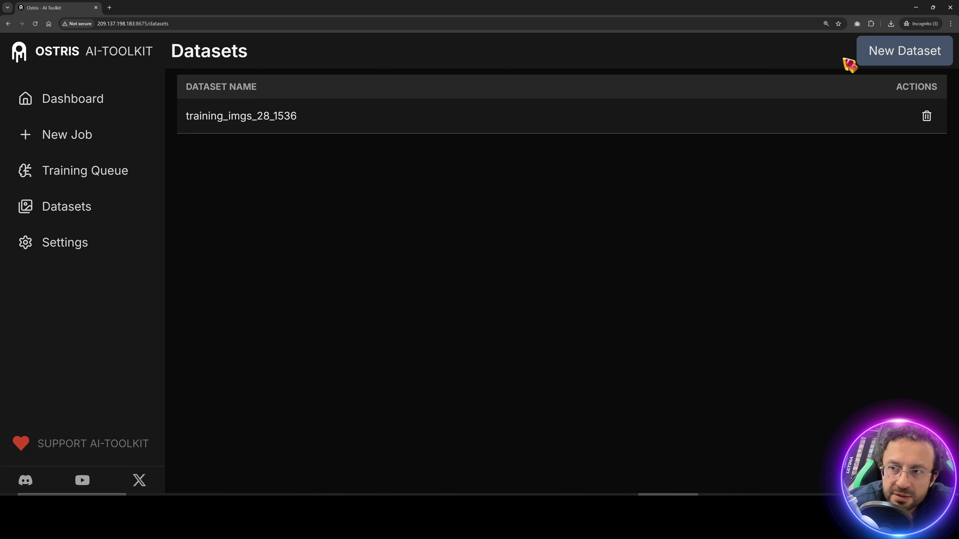
Step: Create a dataset named 'ggg', drop the training images into its upload area, and start a new training job
{"action": "left_click", "coordinate": [895, 49]}
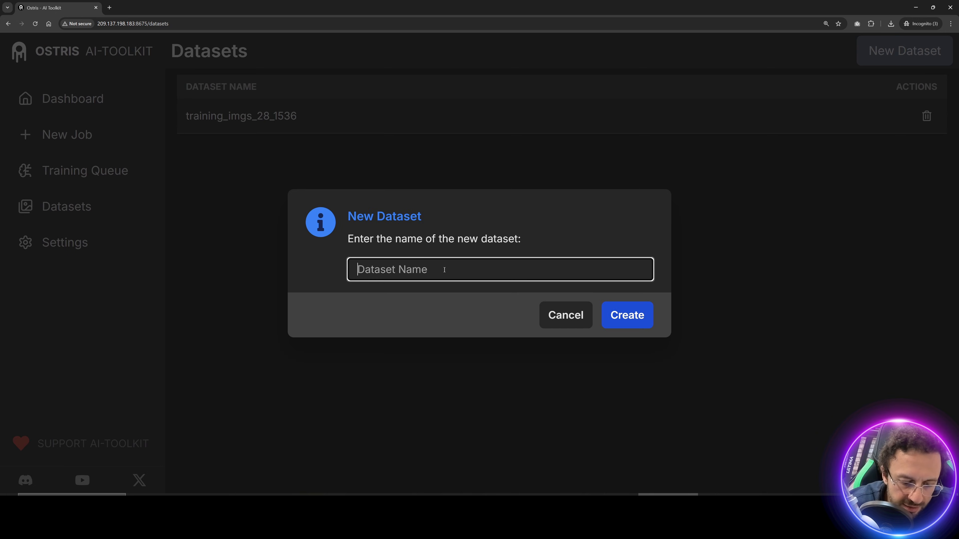
{"action": "type", "text": "ggg"}
{"action": "left_click", "coordinate": [605, 311]}
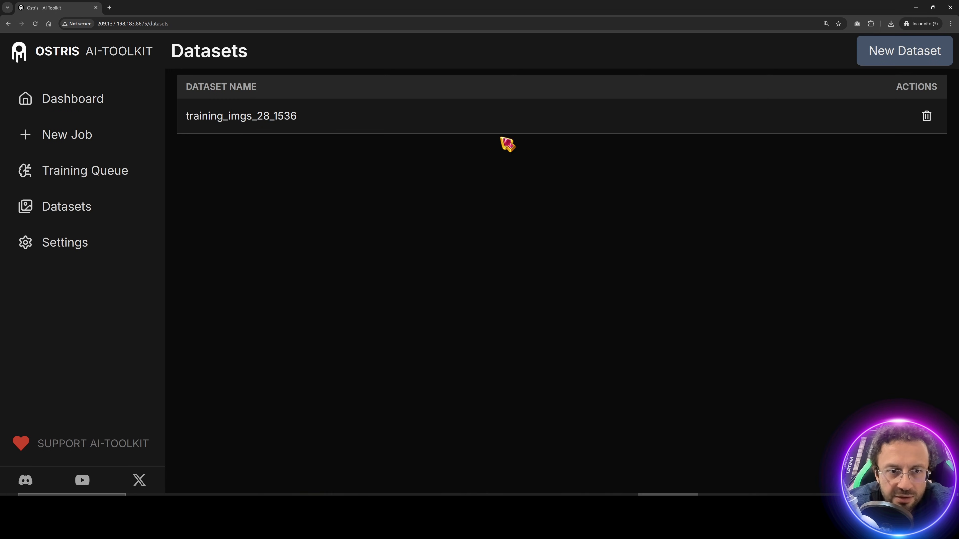
{"action": "left_click", "coordinate": [904, 63]}
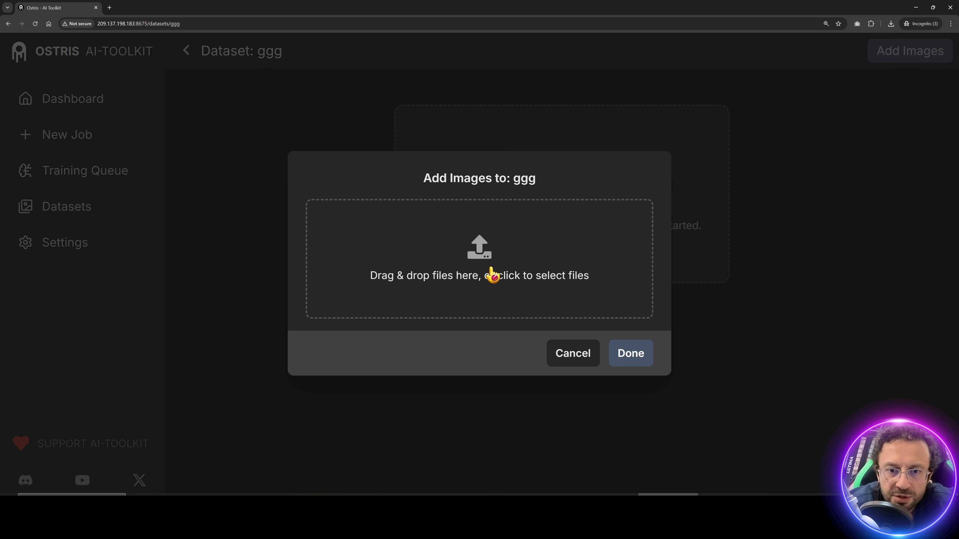
{"action": "key", "text": "alt+Tab"}
{"action": "left_click_drag", "start_coordinate": [791, 303], "coordinate": [485, 267]}
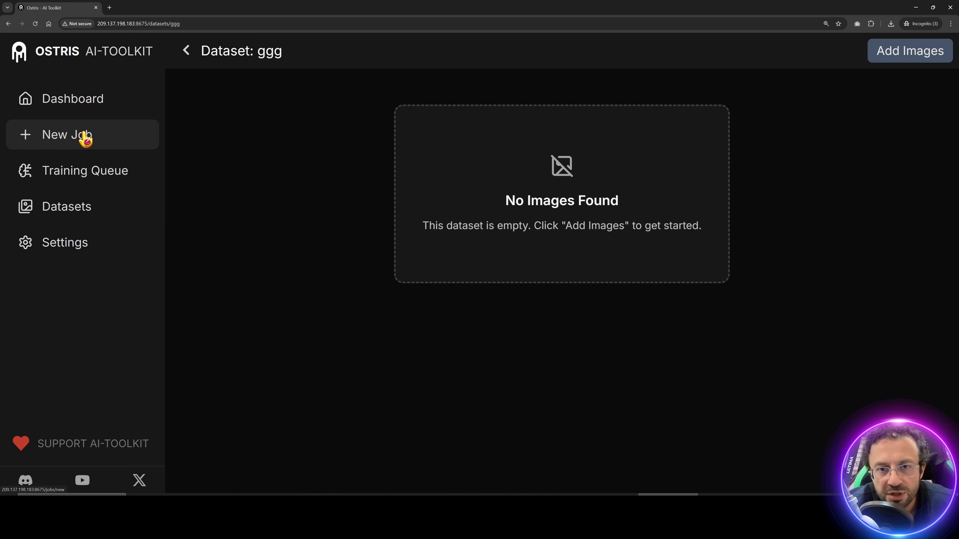
{"action": "left_click", "coordinate": [84, 136]}
Step: Replace the job's advanced YAML config with the new pasted training config
{"action": "left_click", "coordinate": [800, 56]}
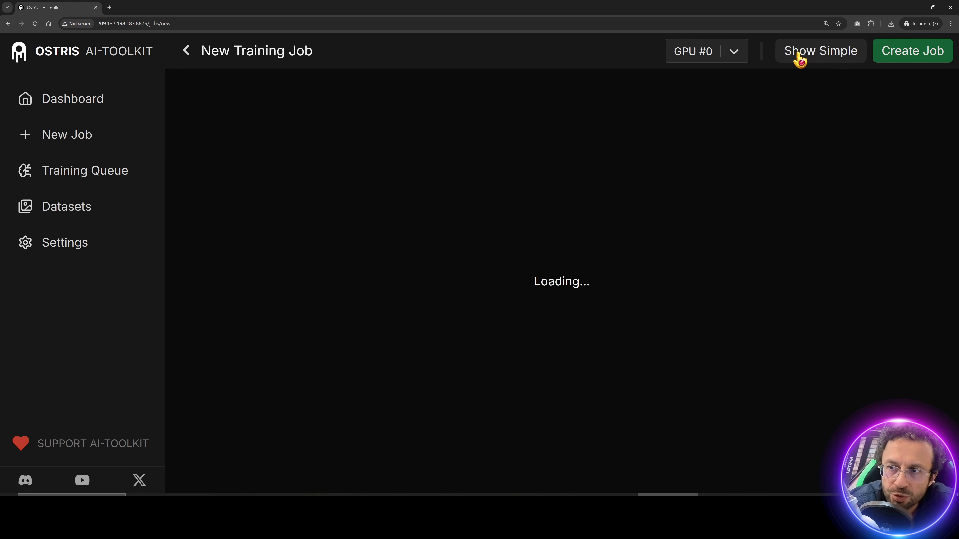
{"action": "key", "text": "alt+Tab"}
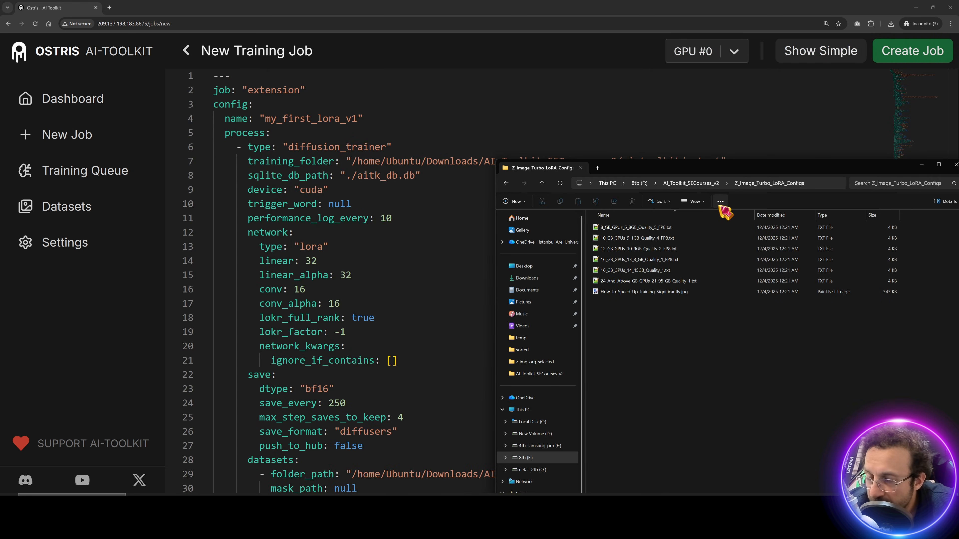
{"action": "left_click_drag", "start_coordinate": [685, 167], "coordinate": [493, 172]}
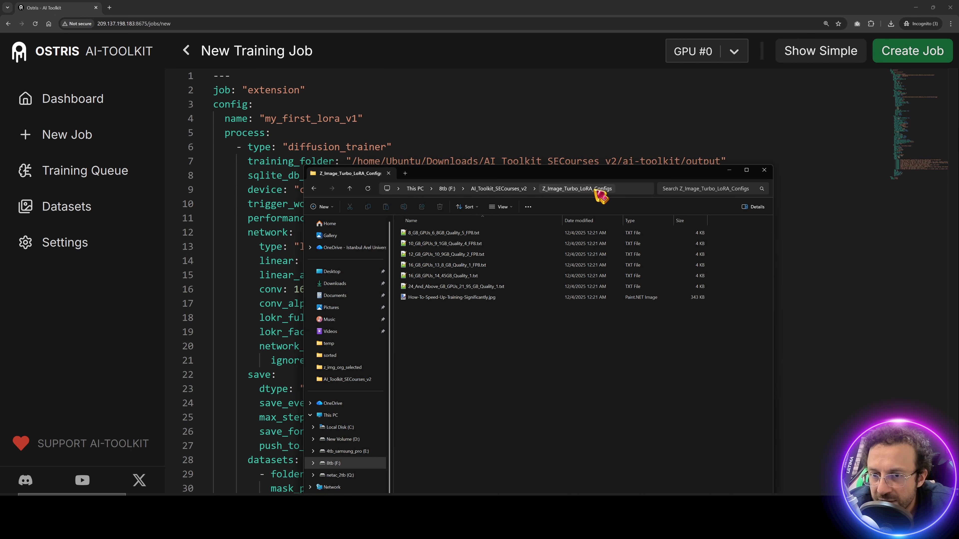
{"action": "left_click", "coordinate": [518, 122]}
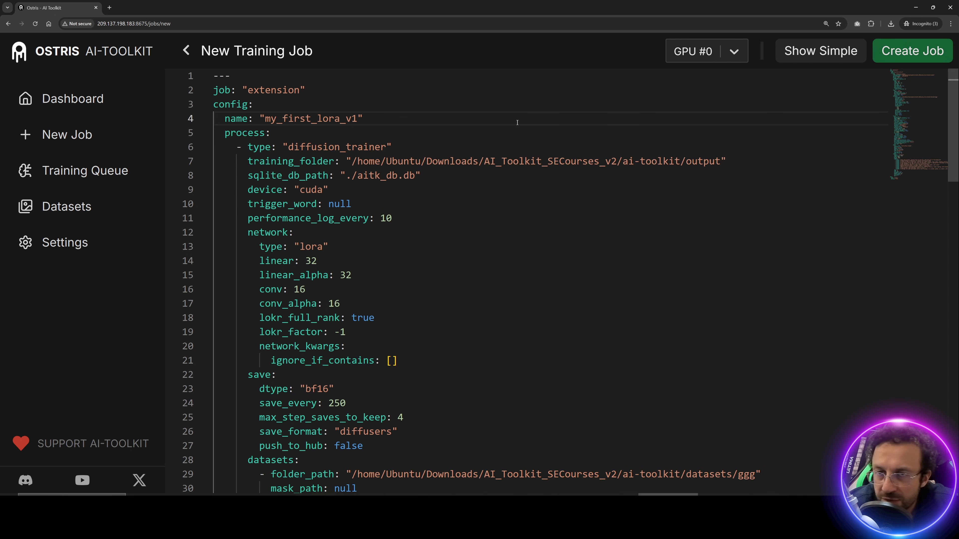
{"action": "key", "text": "ctrl+a"}
{"action": "key", "text": "Delete"}
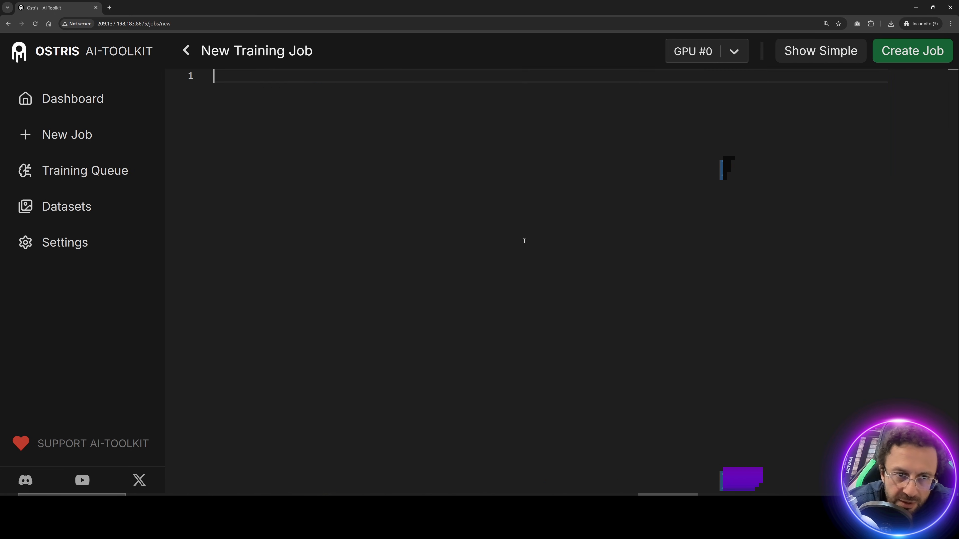
{"action": "key", "text": "ctrl+v"}
Step: Back in the simple form, check the Quality_1_Training name and set Target Dataset to training_imgs_28_1536
{"action": "left_click", "coordinate": [828, 52]}
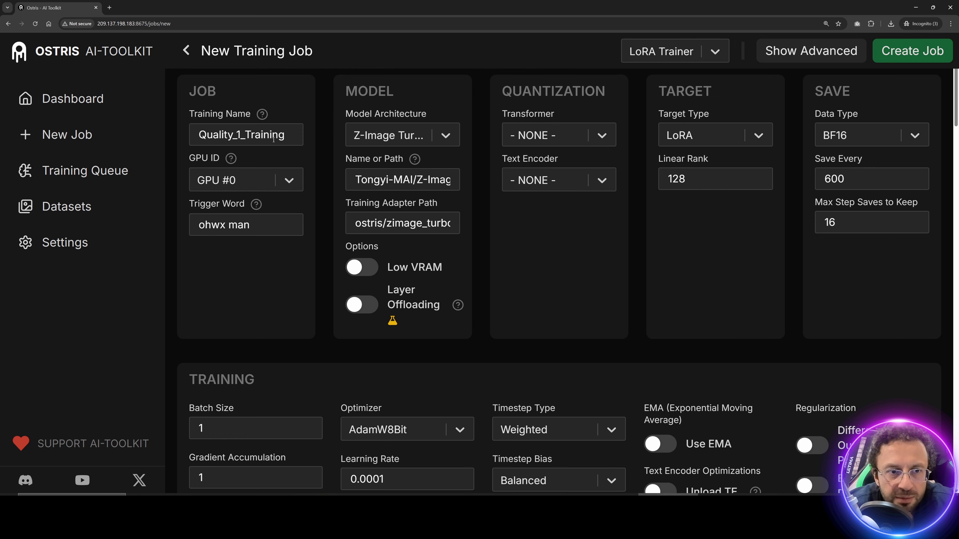
{"action": "double_click", "coordinate": [293, 137]}
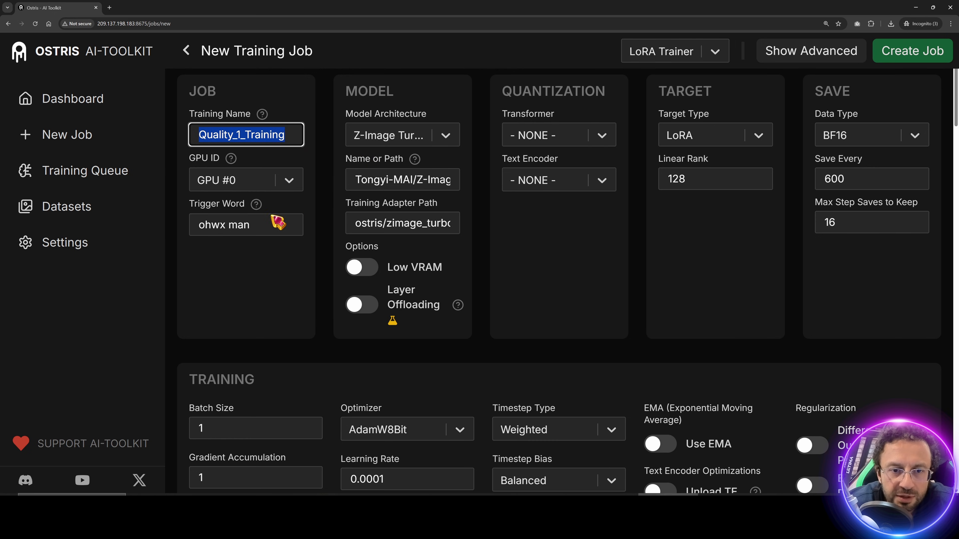
{"action": "scroll", "coordinate": [477, 263], "scroll_direction": "down", "scroll_amount": 10}
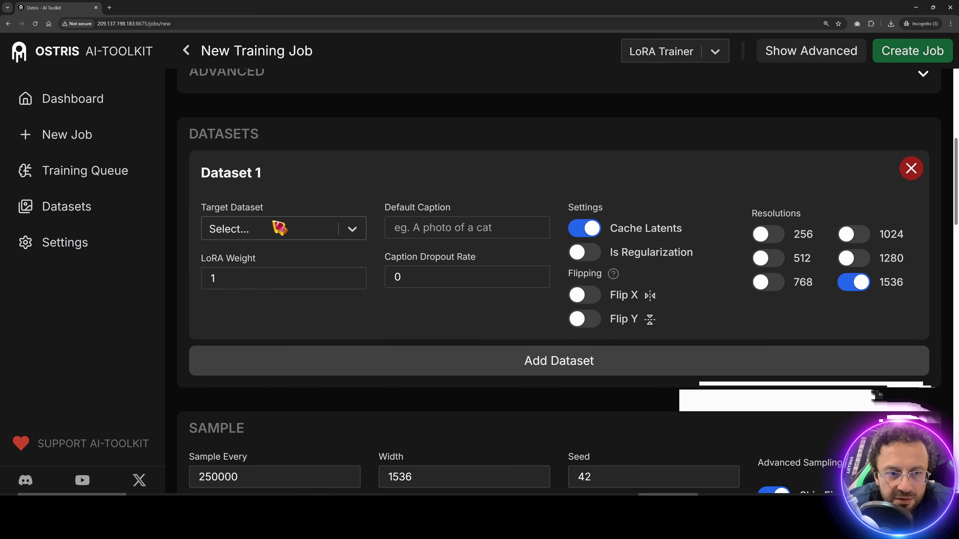
{"action": "left_click", "coordinate": [278, 229]}
{"action": "left_click", "coordinate": [261, 291]}
{"action": "scroll", "coordinate": [684, 293], "scroll_direction": "up", "scroll_amount": 10}
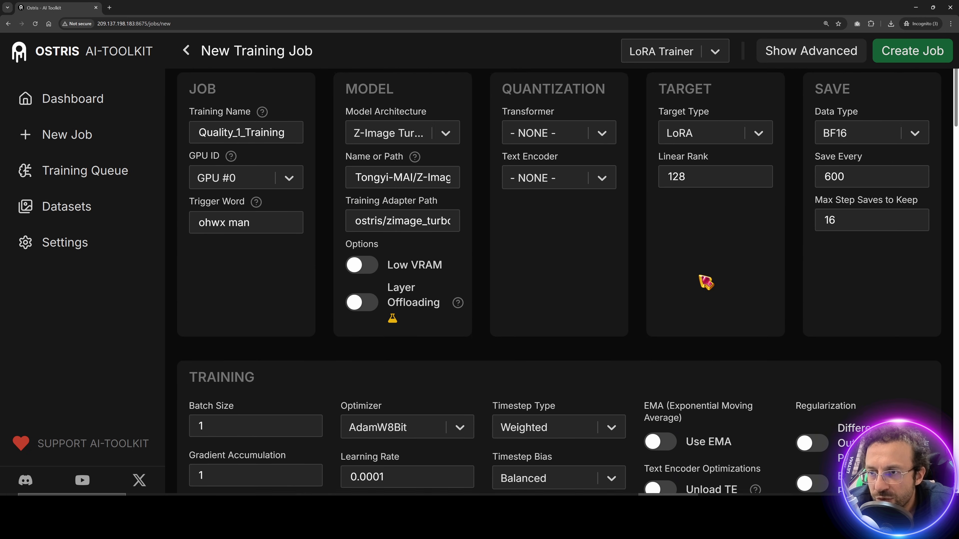
Step: Review the settings and create the Quality_1_Training job
{"action": "left_click_drag", "start_coordinate": [850, 157], "coordinate": [796, 182]}
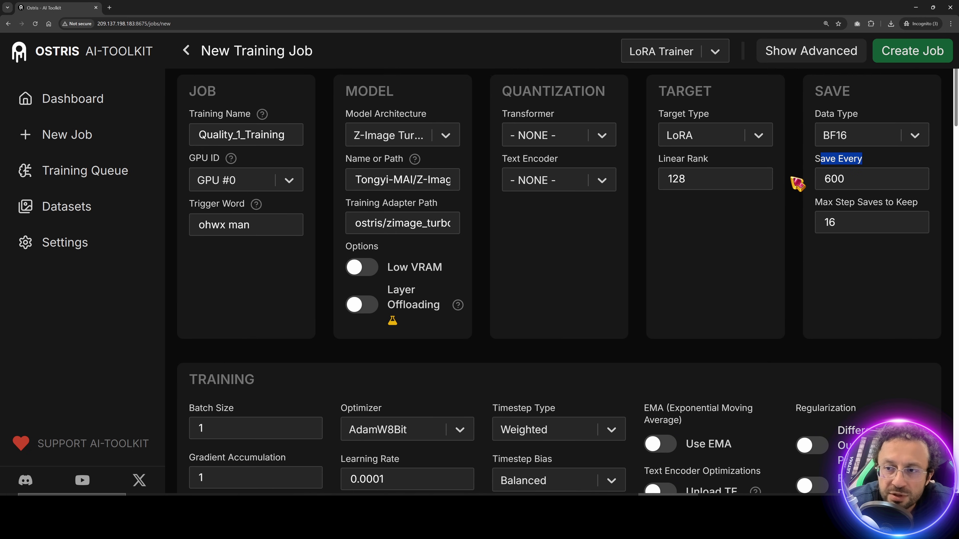
{"action": "scroll", "coordinate": [340, 353], "scroll_direction": "down", "scroll_amount": 4}
{"action": "scroll", "coordinate": [307, 302], "scroll_direction": "down", "scroll_amount": 2}
{"action": "scroll", "coordinate": [239, 306], "scroll_direction": "up", "scroll_amount": 6}
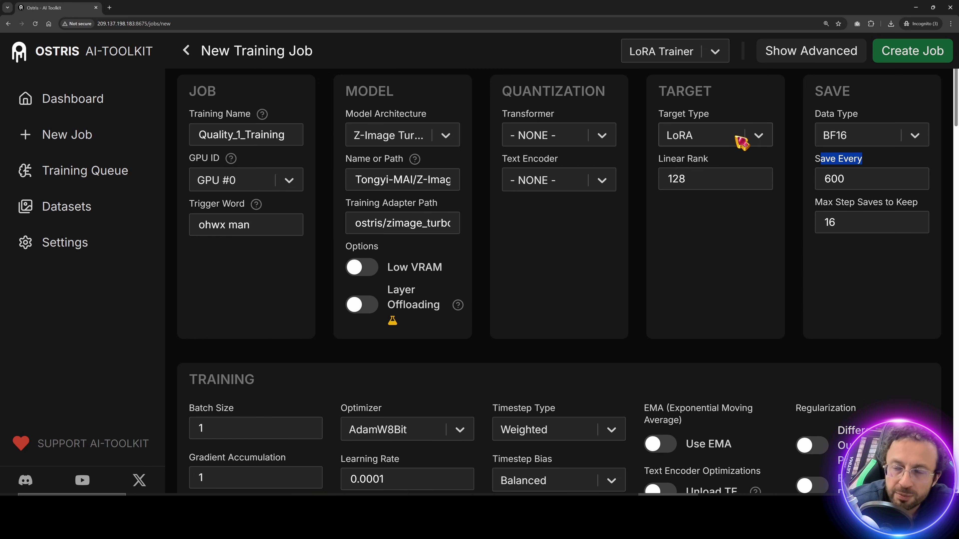
{"action": "left_click", "coordinate": [922, 50]}
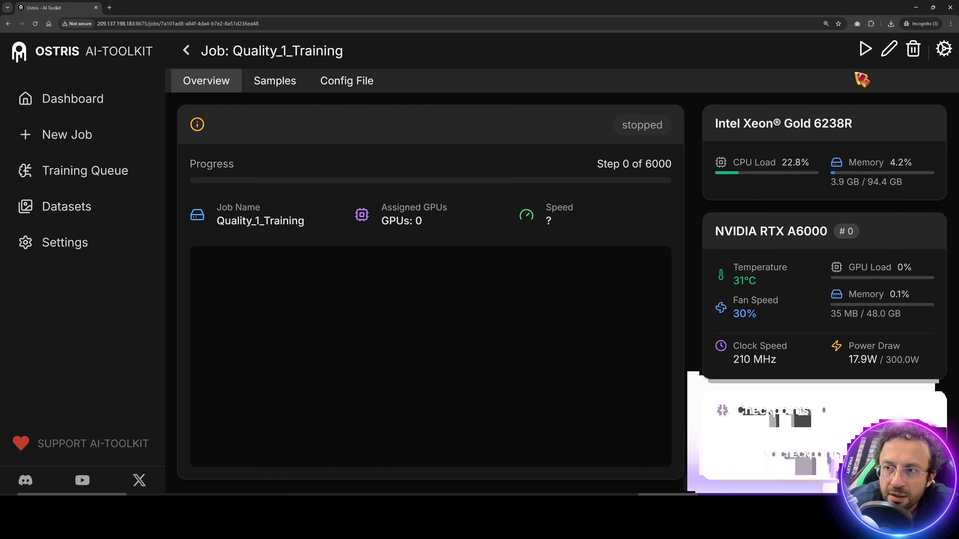
Step: Start the Quality_1_Training job and highlight the empty checkpoints message
{"action": "left_click", "coordinate": [865, 54]}
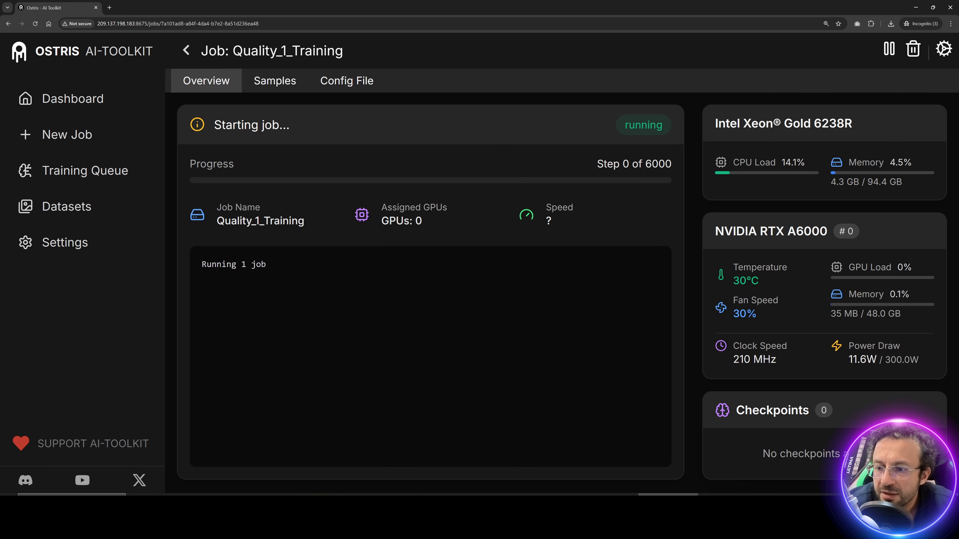
{"action": "left_click_drag", "start_coordinate": [844, 455], "coordinate": [740, 459]}
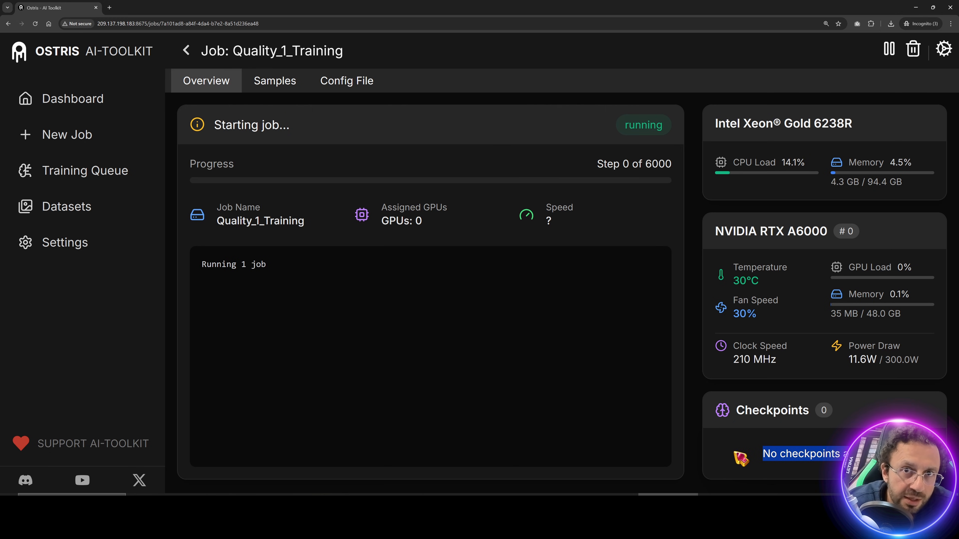
{"action": "left_click_drag", "start_coordinate": [849, 456], "coordinate": [765, 457]}
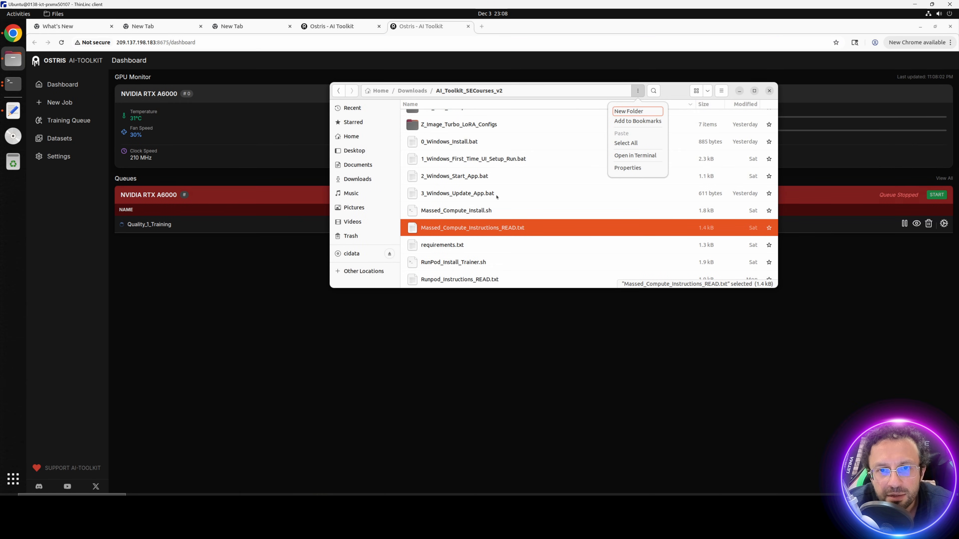
Step: Navigate Files to ai-toolkit/output/Quality_1_Training to see config.yaml, log.txt and pid.txt
{"action": "left_click", "coordinate": [467, 150]}
{"action": "scroll", "coordinate": [468, 151], "scroll_direction": "up", "scroll_amount": 5}
{"action": "double_click", "coordinate": [438, 117]}
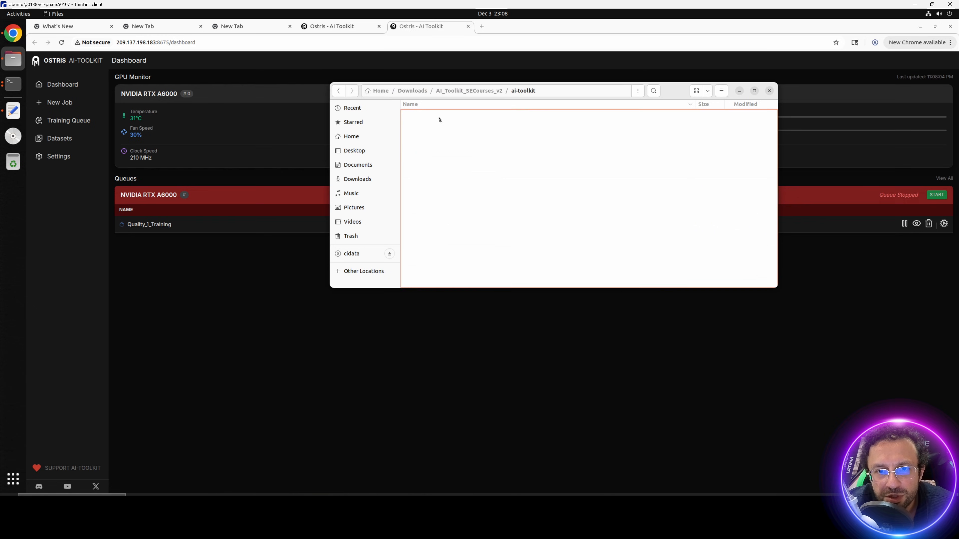
{"action": "double_click", "coordinate": [431, 255]}
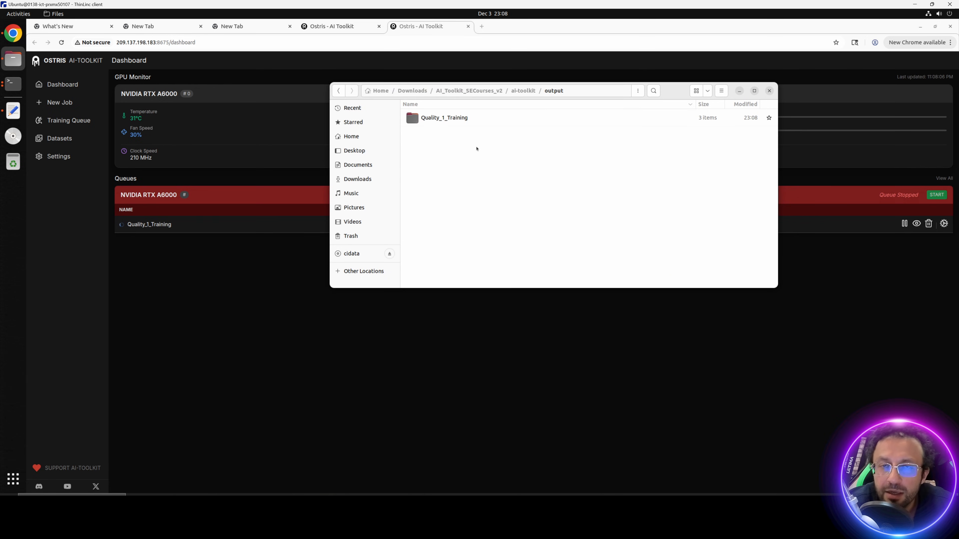
{"action": "double_click", "coordinate": [453, 118]}
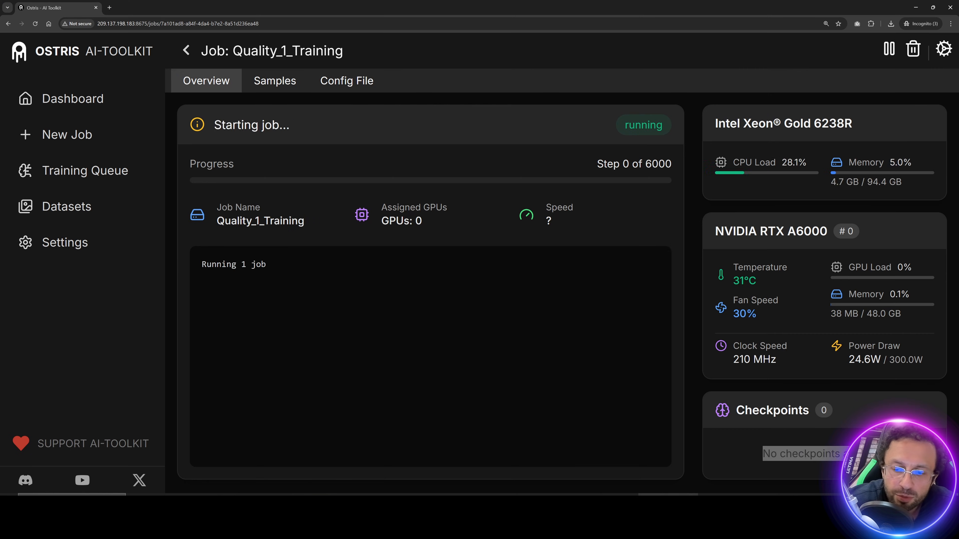
Step: Watch training reach step 4 of 6000, then highlight the $0.42 per hour instance price
{"action": "mouse_move", "coordinate": [763, 454]}
{"action": "left_mouse_down"}
{"action": "mouse_move", "coordinate": [777, 456]}
{"action": "mouse_move", "coordinate": [769, 456]}
{"action": "left_mouse_up"}
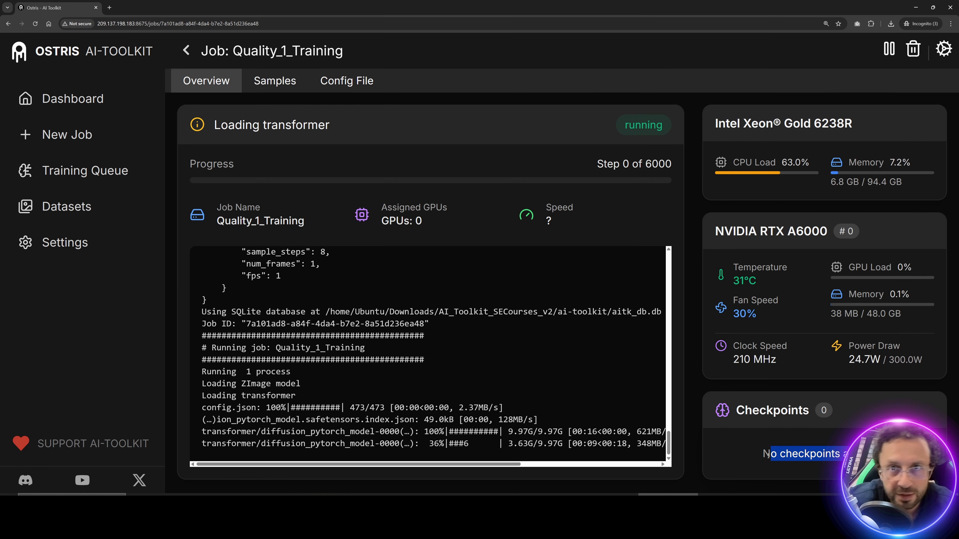
{"action": "left_click", "coordinate": [471, 397]}
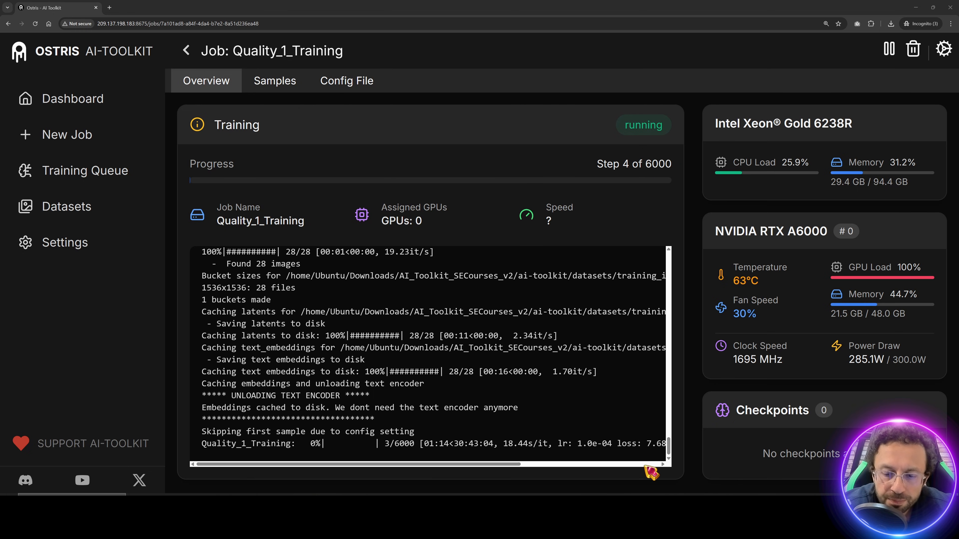
{"action": "left_click_drag", "start_coordinate": [586, 348], "coordinate": [540, 349]}
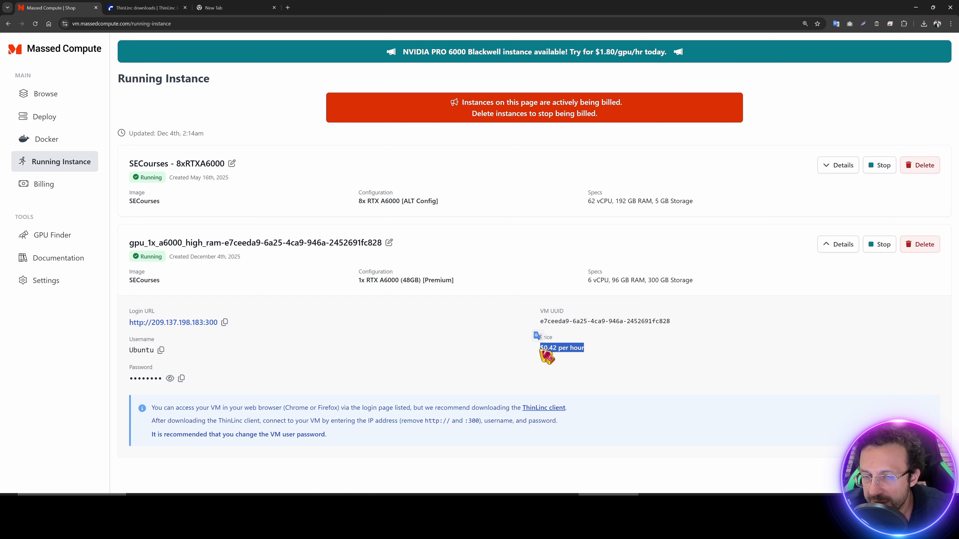
Step: Point out the $0.42 per hour price and the still-empty checkpoints list
{"action": "left_click", "coordinate": [616, 365]}
{"action": "left_click_drag", "start_coordinate": [589, 348], "coordinate": [543, 354]}
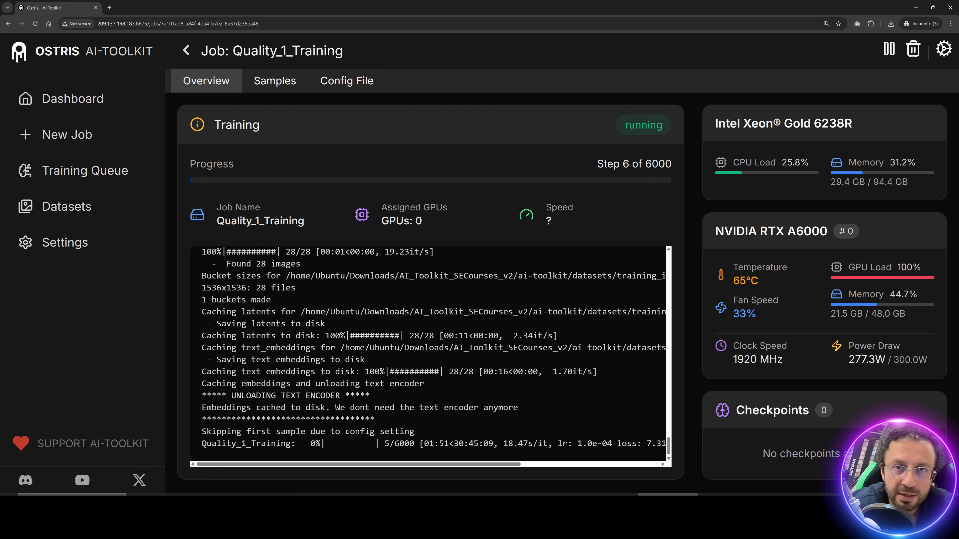
{"action": "left_click_drag", "start_coordinate": [868, 455], "coordinate": [757, 461]}
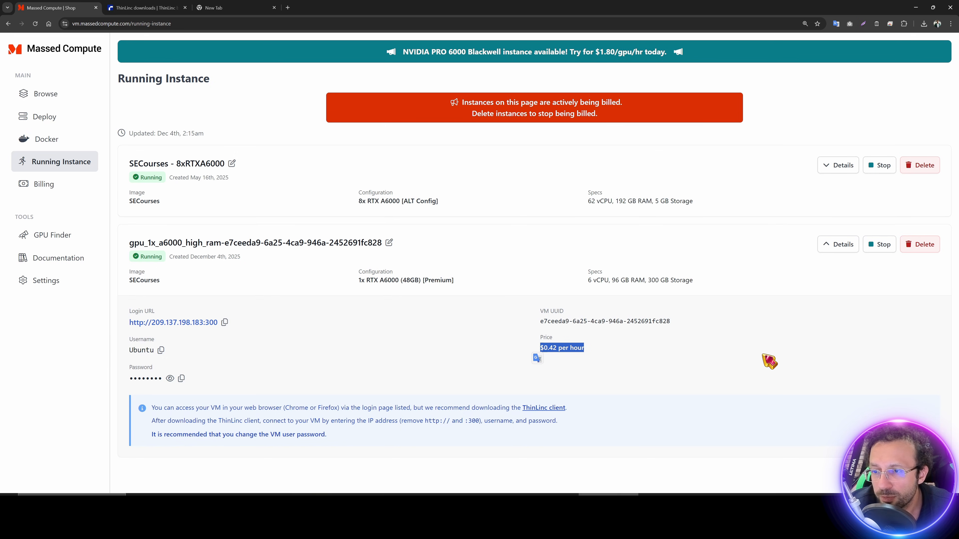
{"action": "left_click", "coordinate": [786, 321]}
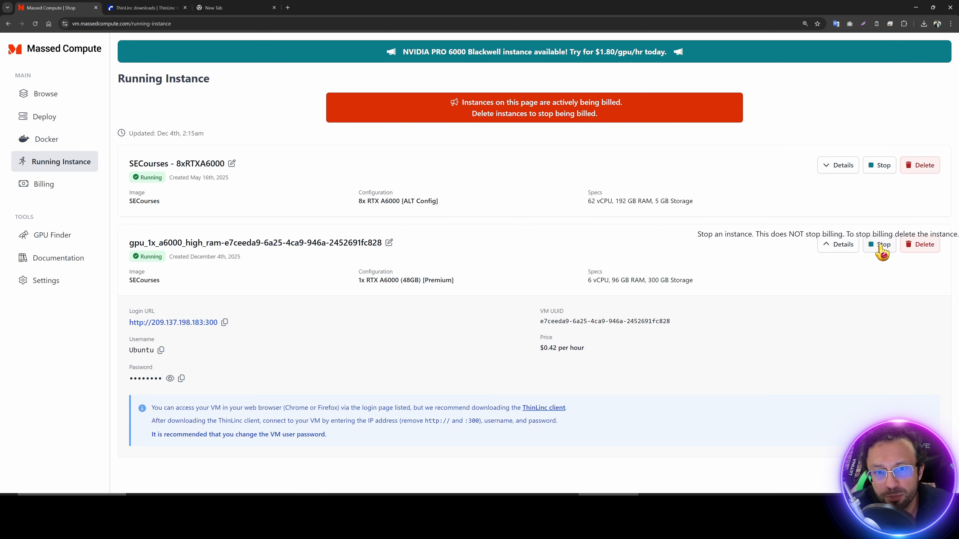
Step: Go to Massed Compute's Deploy page and highlight the GPU availability list
{"action": "left_click", "coordinate": [58, 118]}
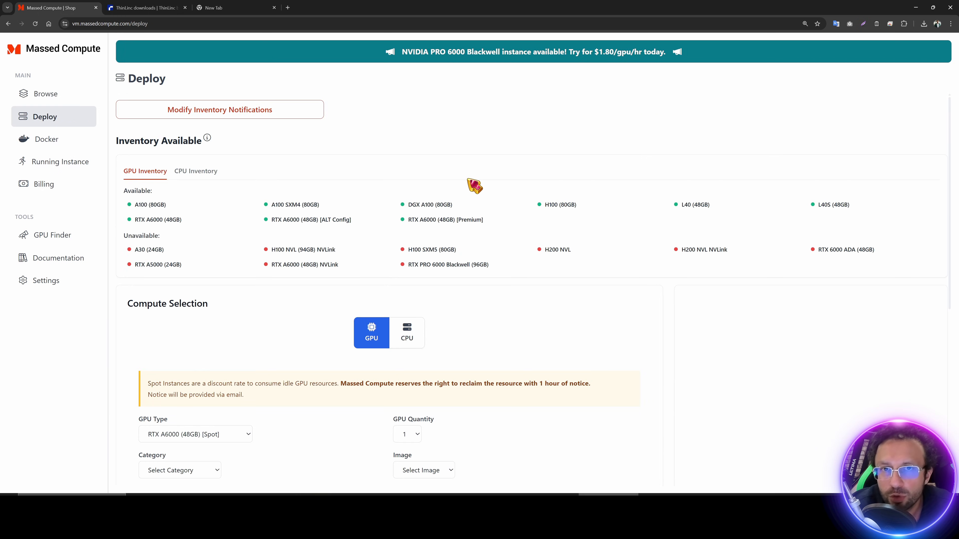
{"action": "left_click_drag", "start_coordinate": [832, 249], "coordinate": [134, 191]}
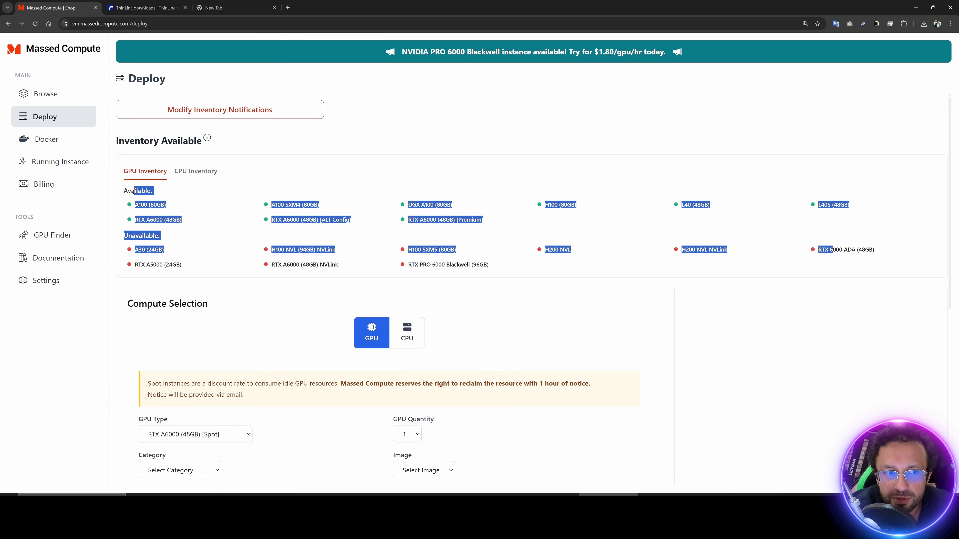
{"action": "left_click", "coordinate": [342, 235]}
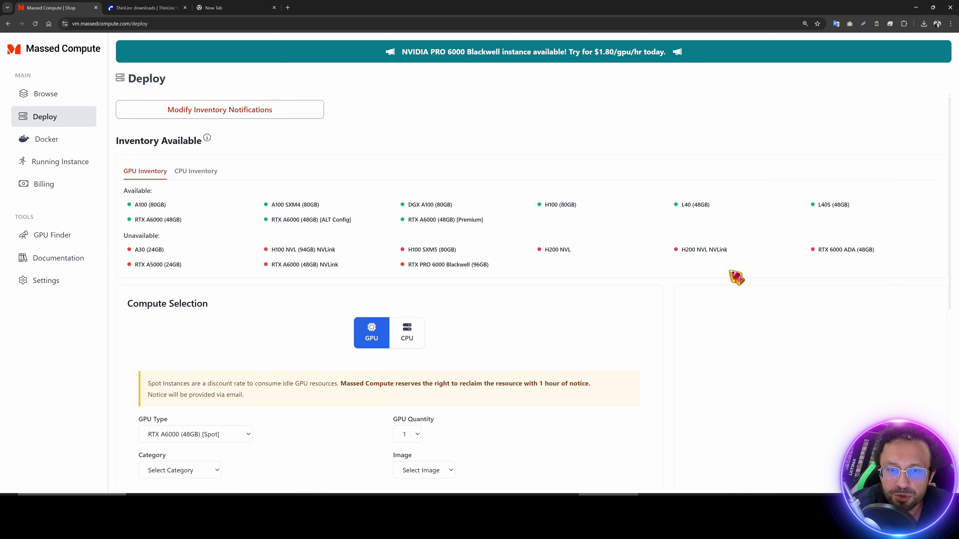